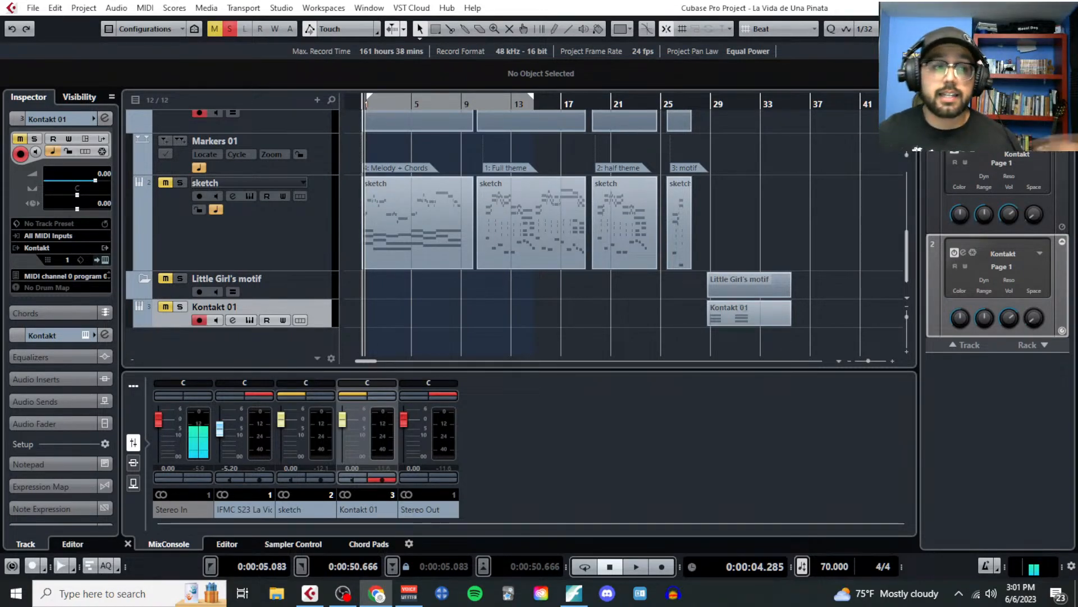
# Step: Switch to the lesson plan in Google Docs and read through the Check-In reminders before returning to Cubase
pyautogui.hotkey('alt', 'Tab')
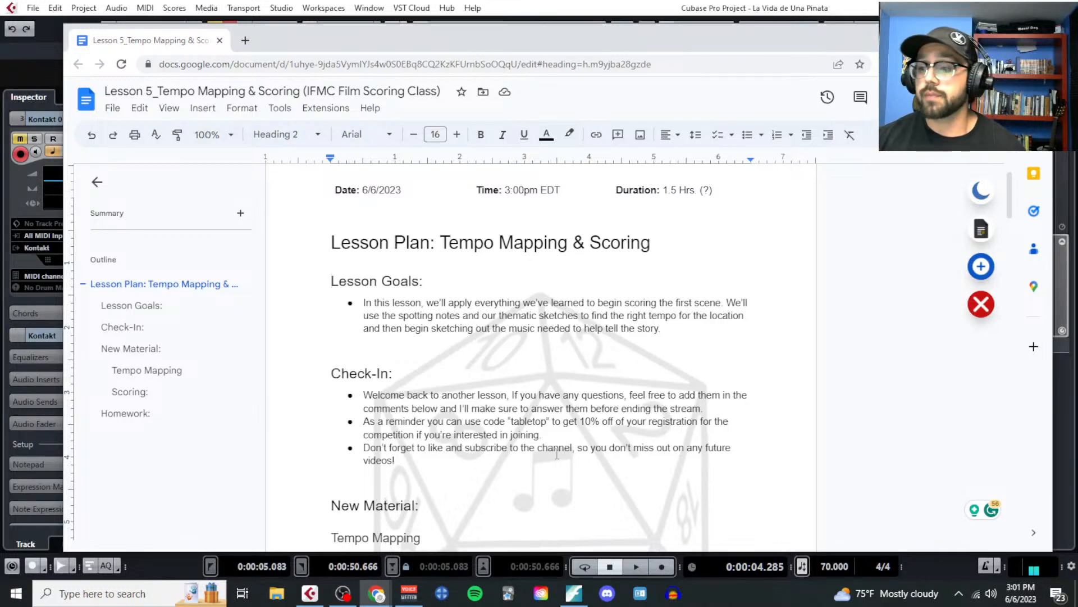
pyautogui.moveTo(544, 435); pyautogui.dragTo(360, 428)
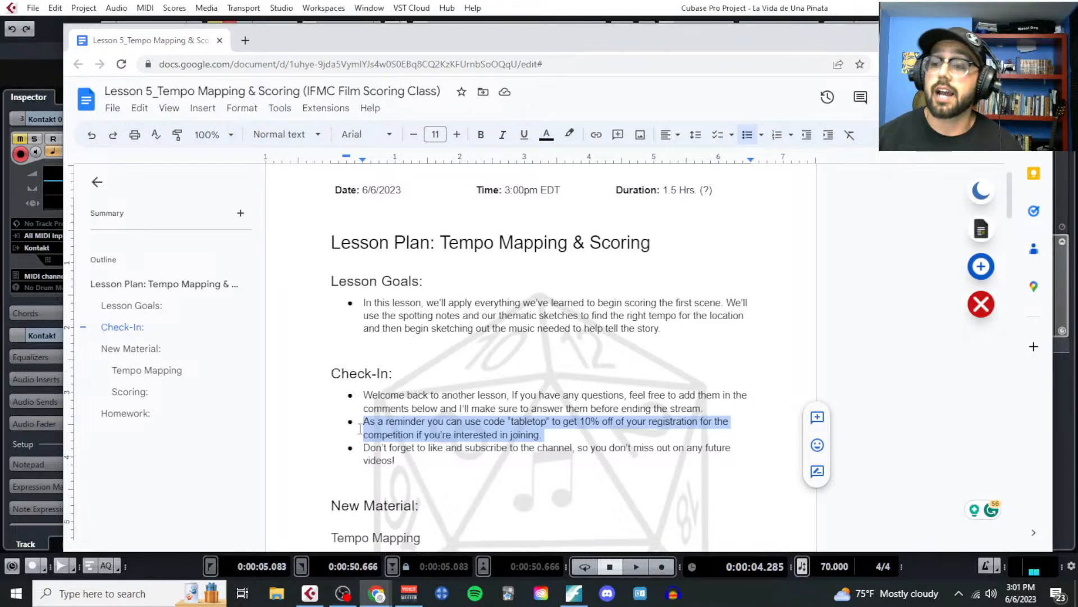
pyautogui.moveTo(396, 464); pyautogui.dragTo(365, 449)
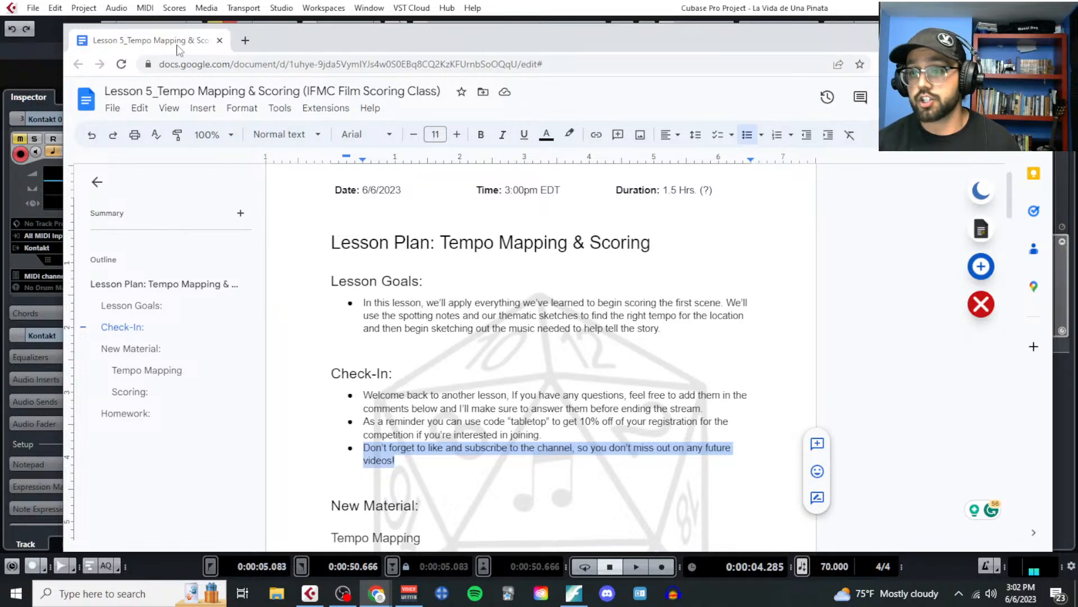
pyautogui.hotkey('alt', 'Tab')
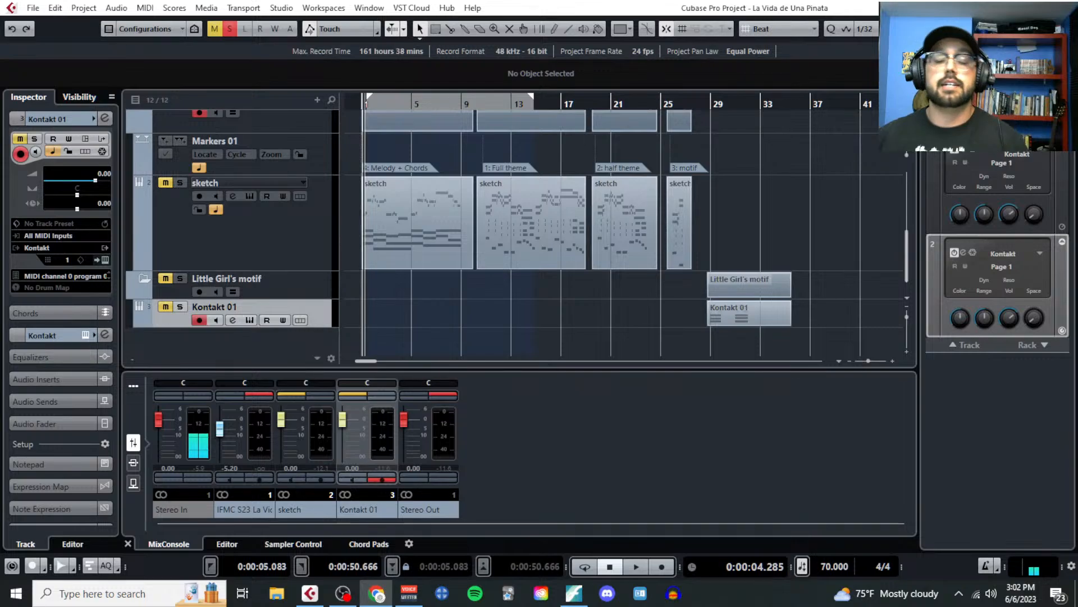
# Step: View the notes of the sketch track's Full theme part in the Key Editor and close the editor
pyautogui.scroll(5, 472, 327)
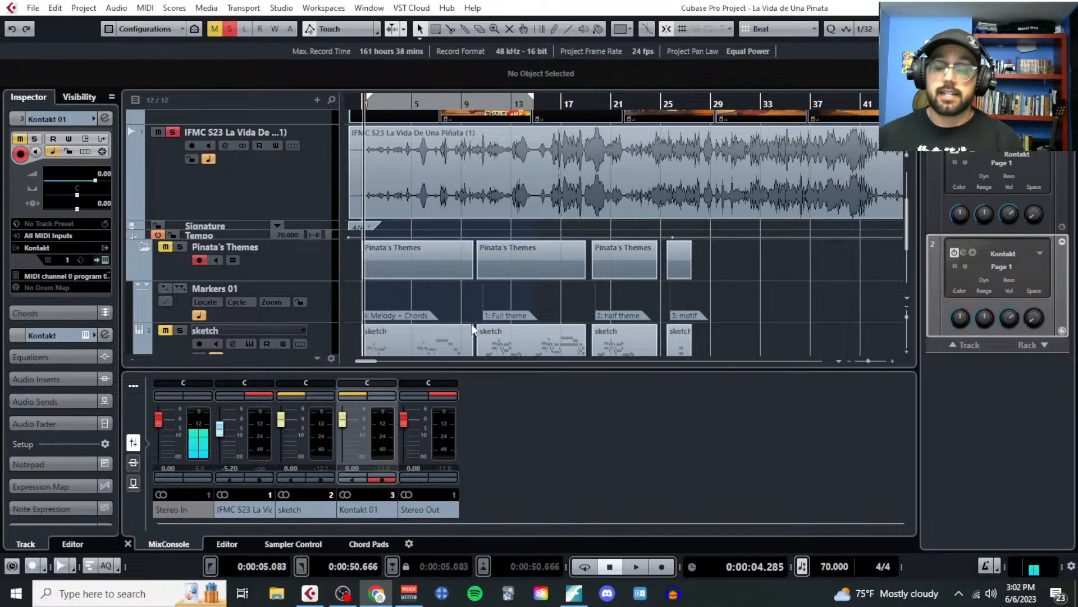
pyautogui.scroll(-2, 471, 318)
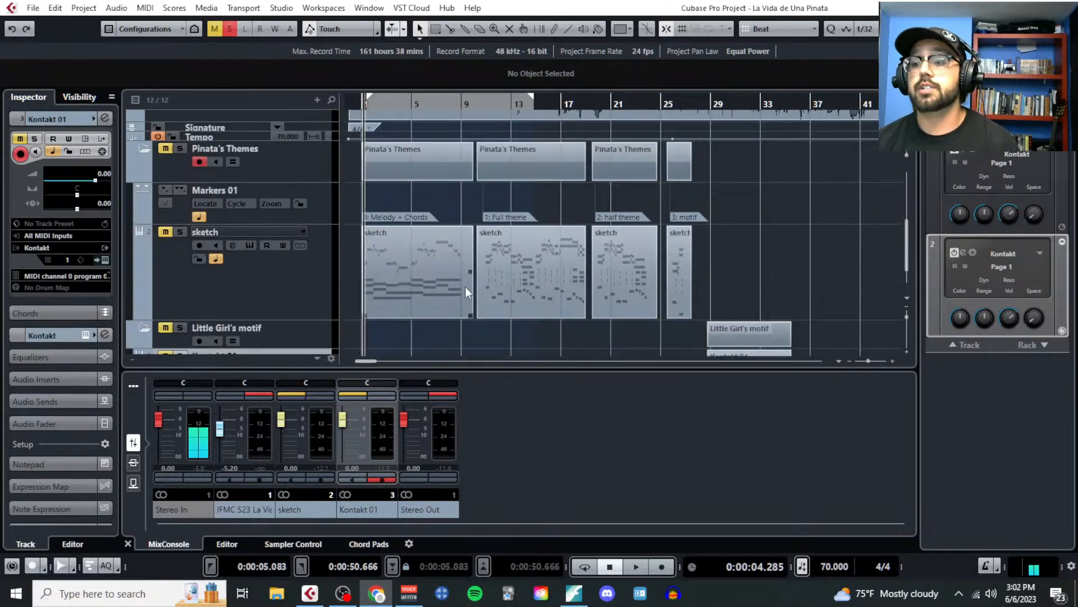
pyautogui.click(516, 282)
pyautogui.press('F2')
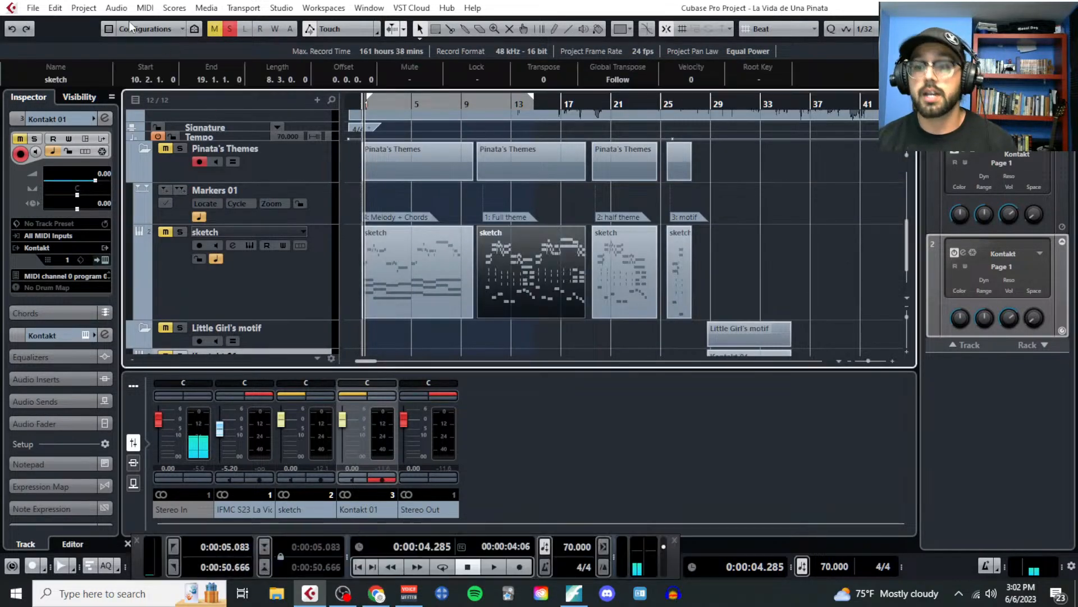
pyautogui.click(149, 8)
pyautogui.click(151, 24)
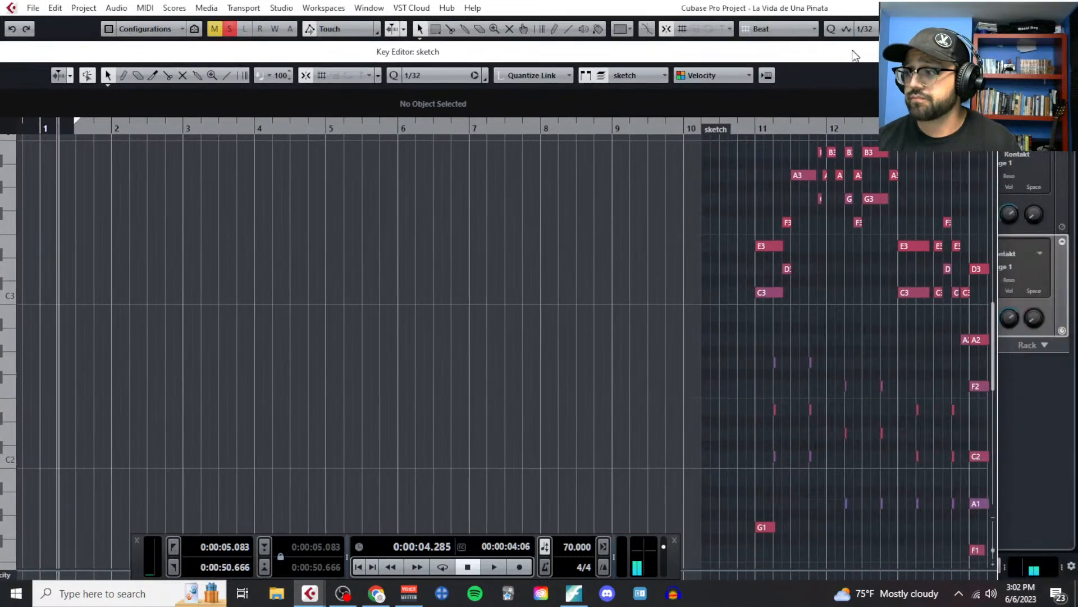
pyautogui.press('Escape')
pyautogui.scroll(2, 424, 328)
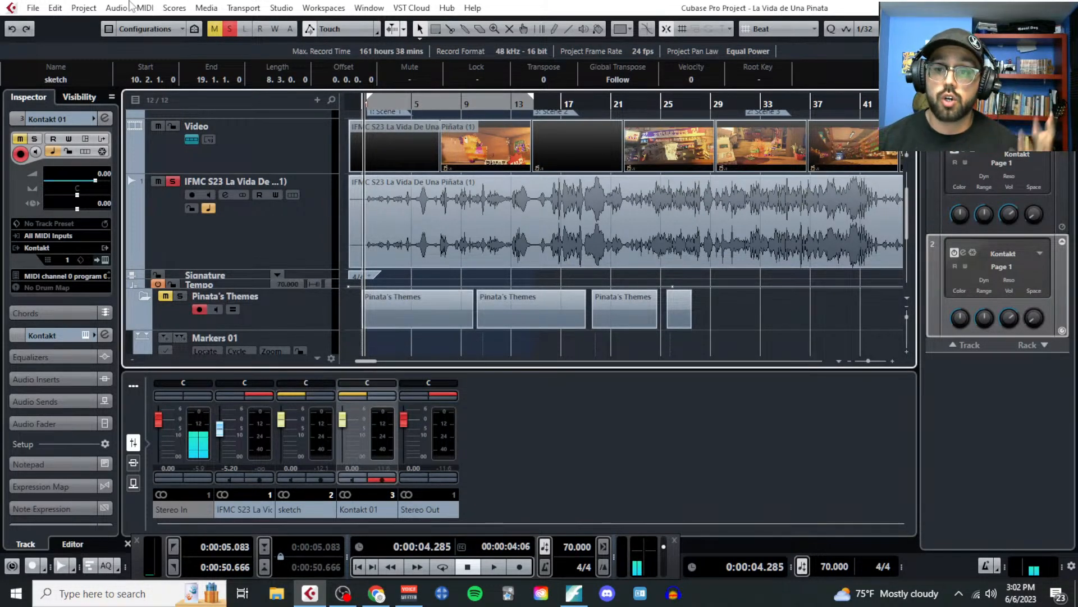
# Step: Start saving the project under a new name and create a Scene 1 folder inside the IFMC 2023 folder
pyautogui.click(33, 8)
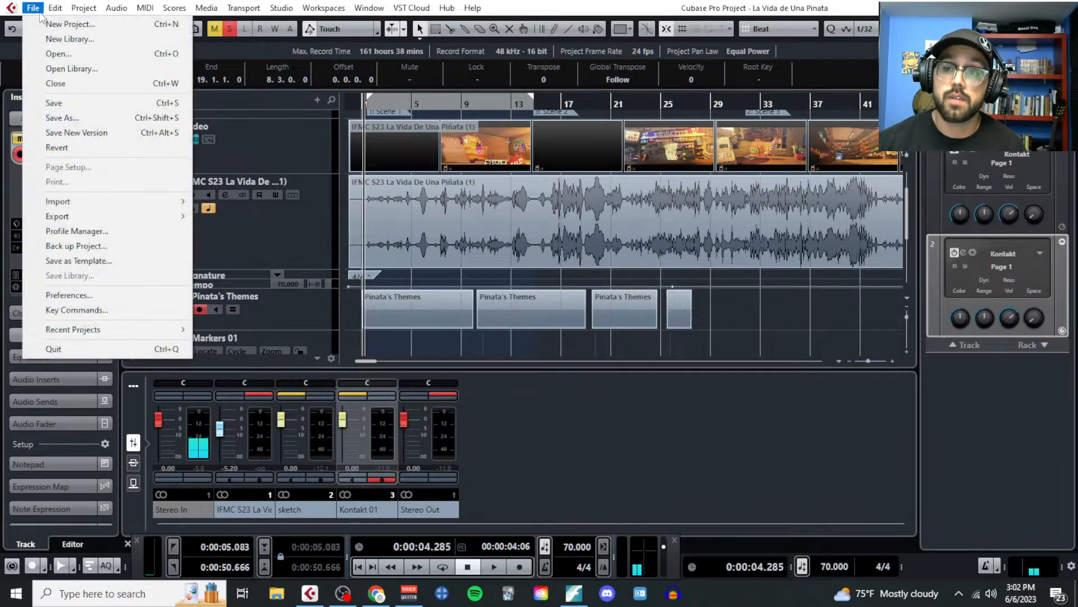
pyautogui.click(75, 118)
pyautogui.rightClick(416, 354)
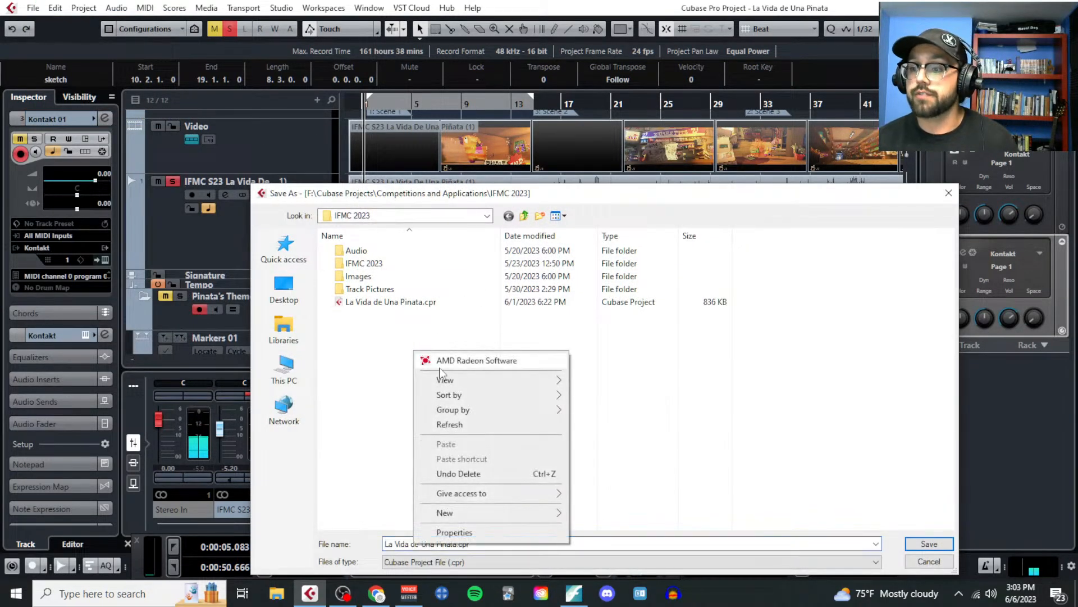
pyautogui.moveTo(484, 517)
pyautogui.click(612, 419)
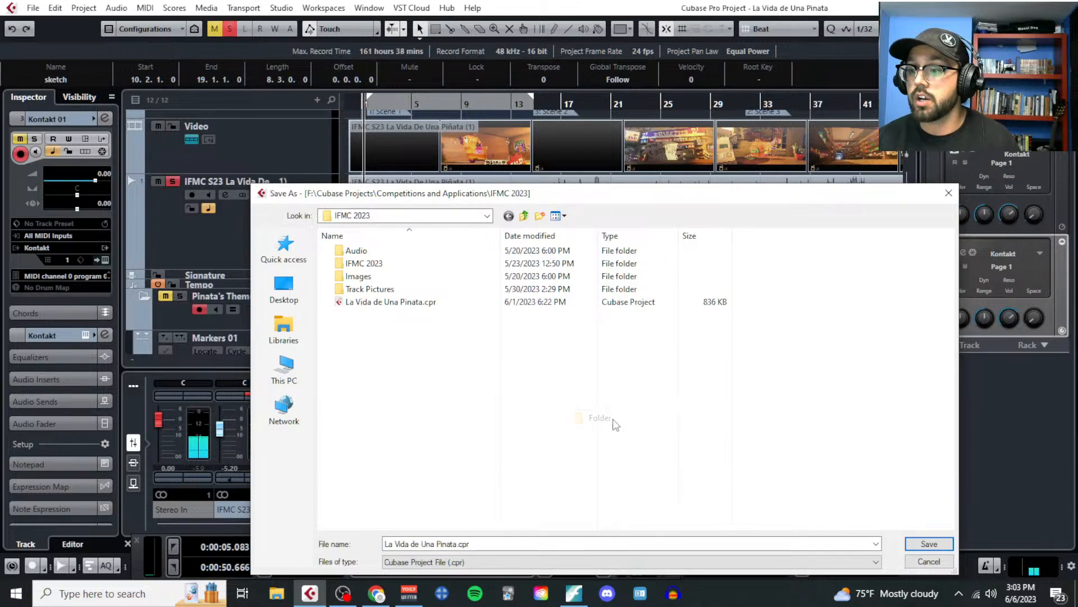
pyautogui.write('Scene 1')
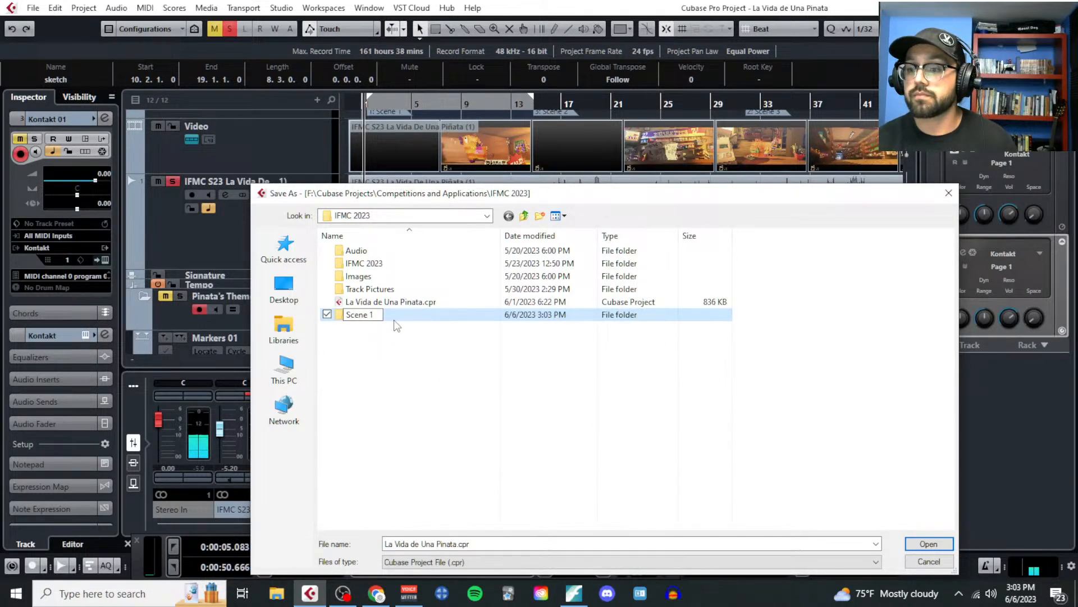
pyautogui.press('Return')
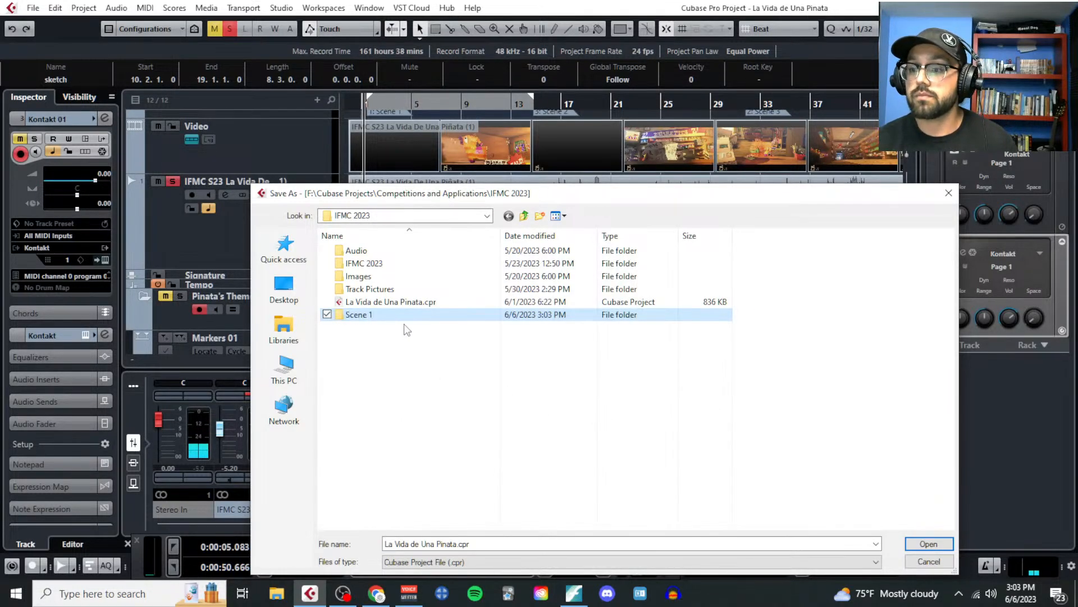
# Step: Save the project in the Scene 1 folder as Scene 1_La Vida de Una Pinata.cpr
pyautogui.doubleClick(403, 309)
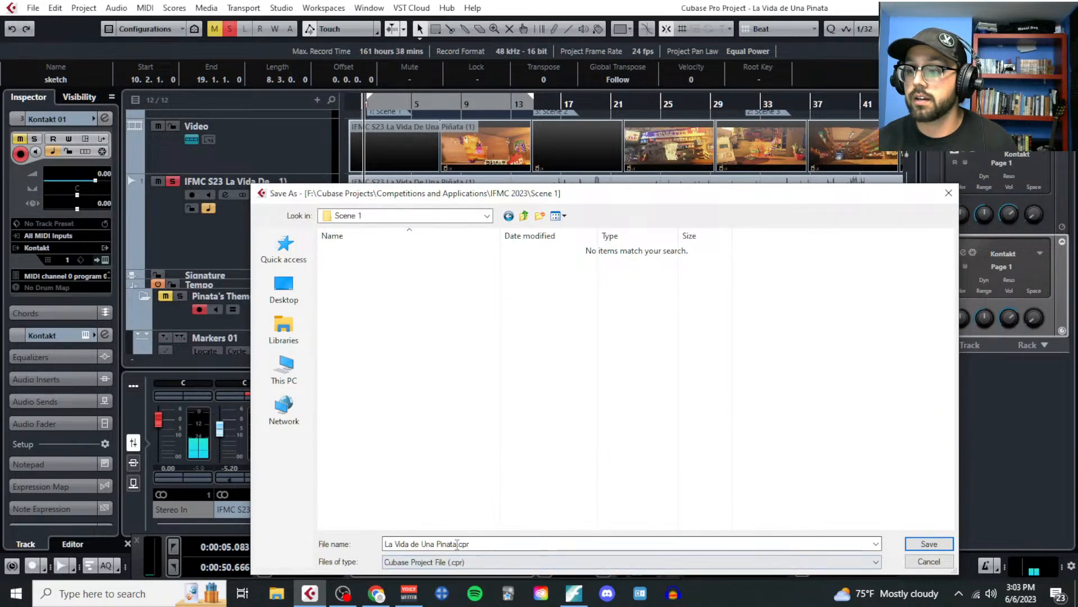
pyautogui.moveTo(471, 543); pyautogui.dragTo(389, 542)
pyautogui.click(387, 543)
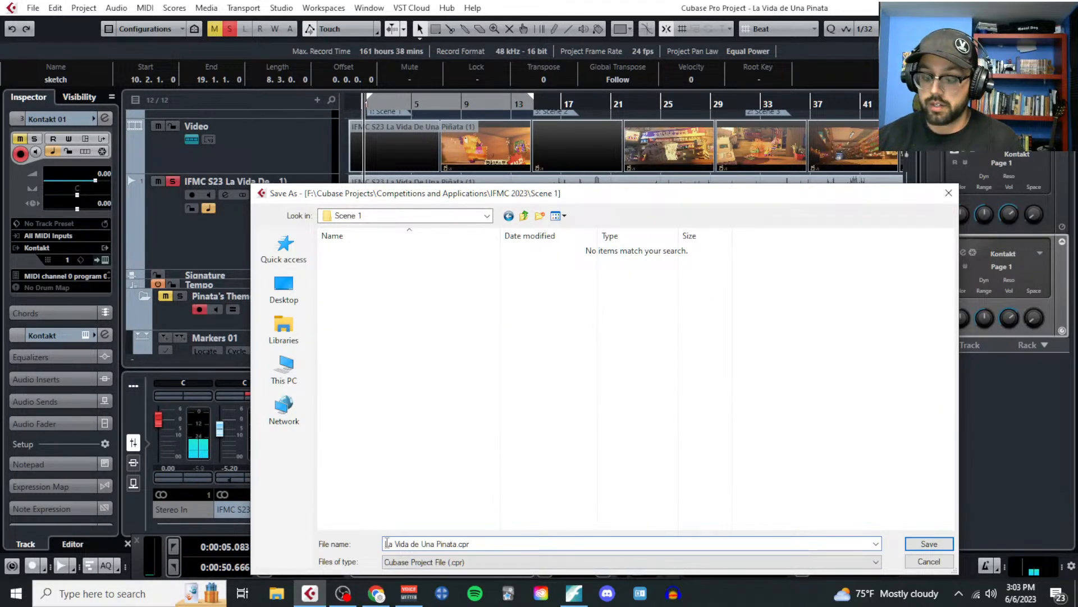
pyautogui.write('Scene 1_')
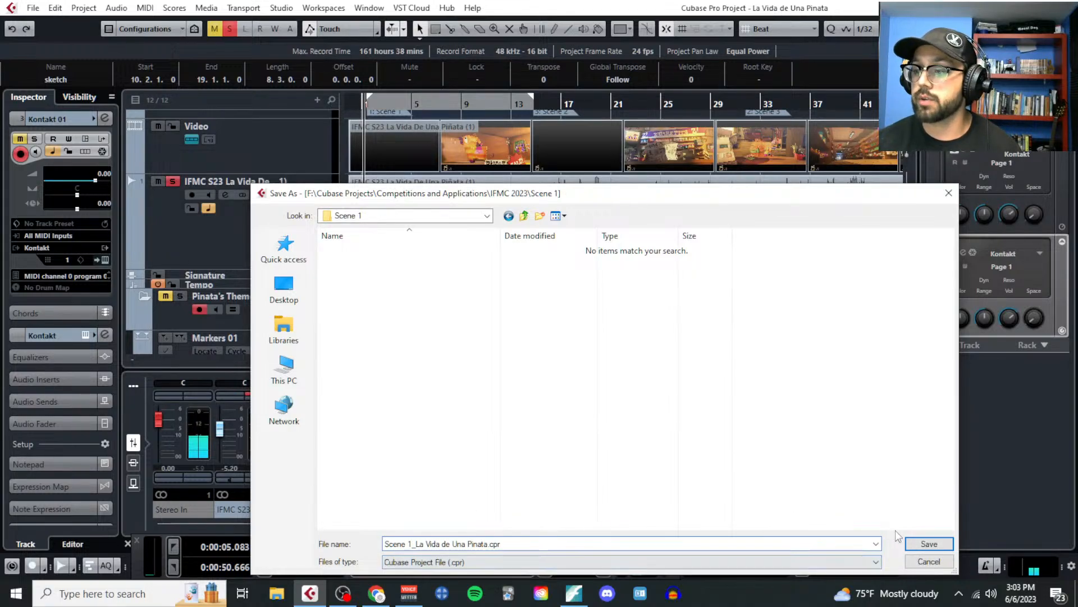
pyautogui.click(929, 543)
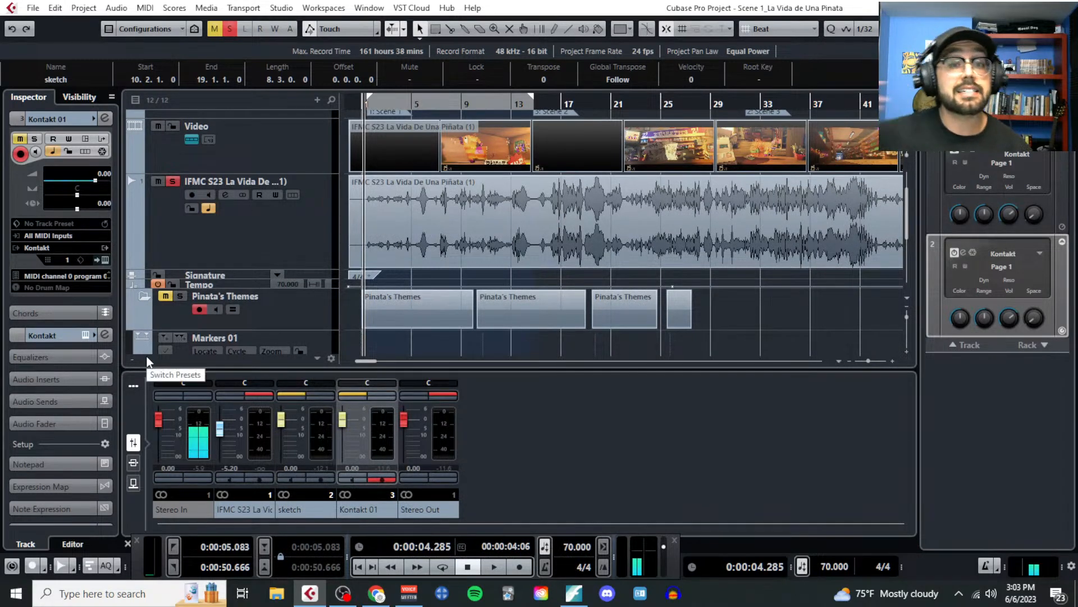
# Step: Disable the Kontakt 01 track in the Little Girl's motif folder
pyautogui.scroll(-3, 397, 229)
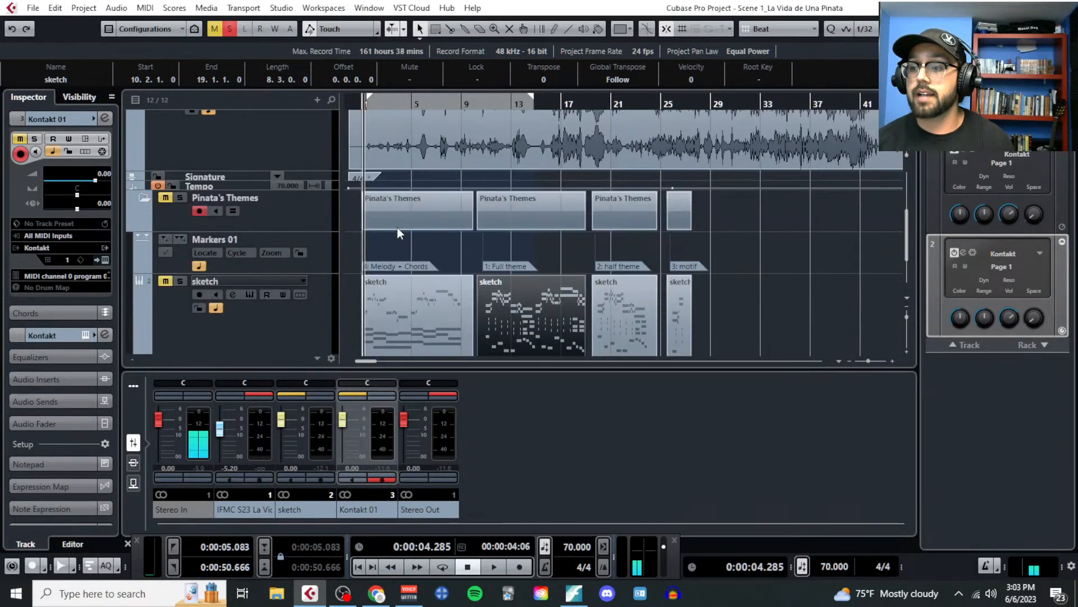
pyautogui.click(292, 218)
pyautogui.scroll(-3, 298, 303)
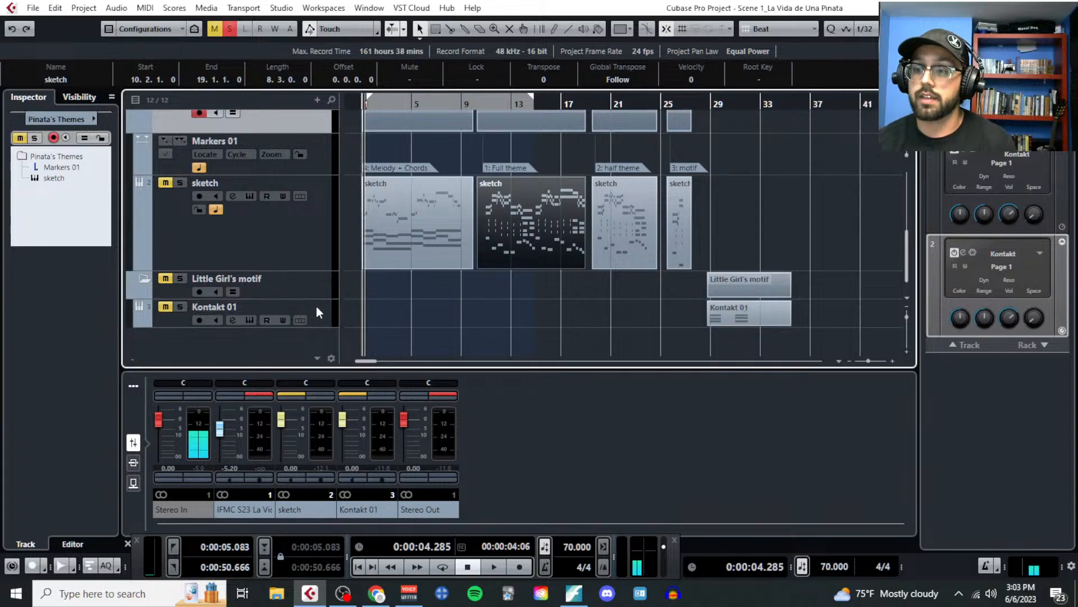
pyautogui.click(319, 308)
pyautogui.rightClick(319, 307)
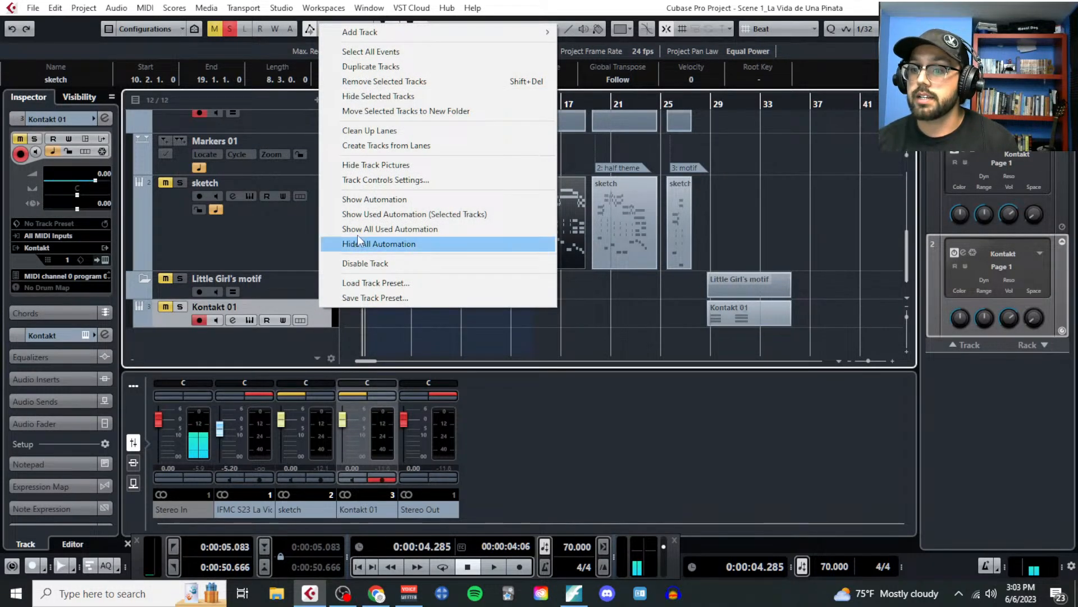
pyautogui.click(387, 264)
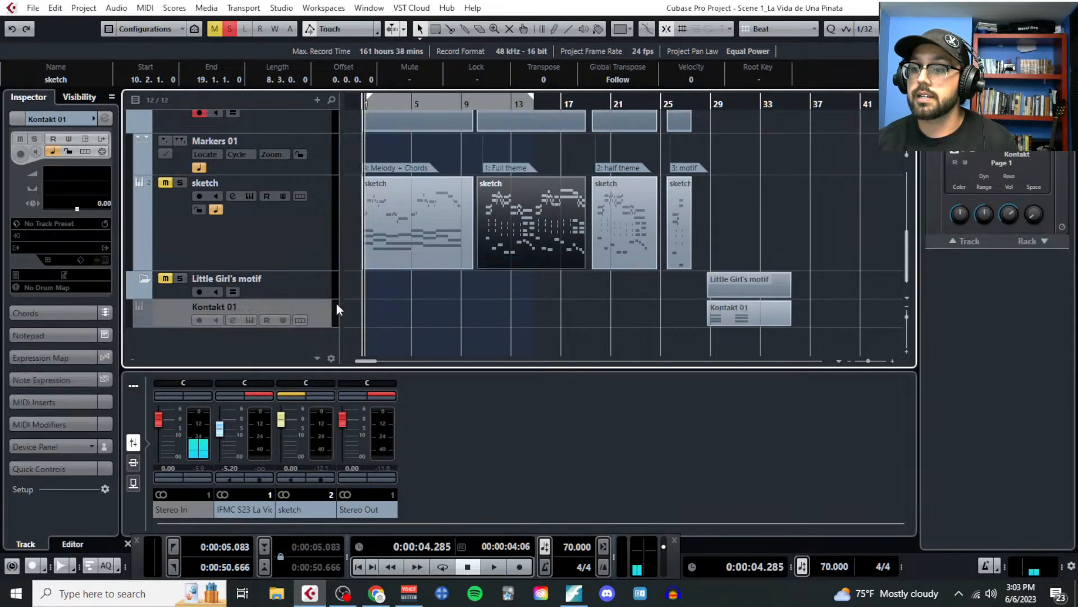
# Step: Remove the Pinata's Themes and Little Girl's motif folder tracks together with the tracks they contain
pyautogui.scroll(3, 336, 303)
pyautogui.rightClick(325, 208)
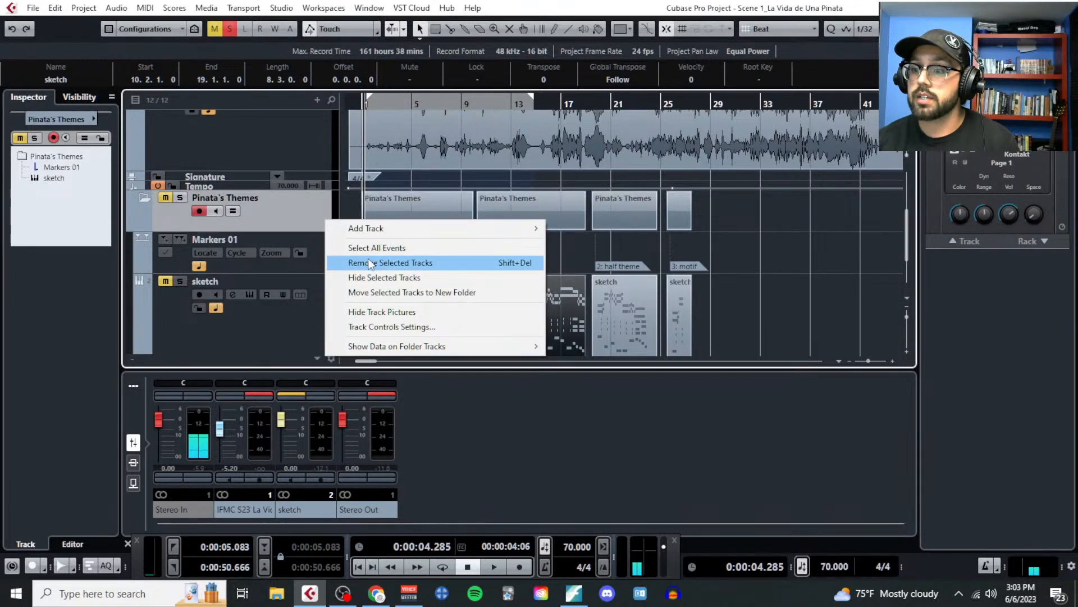
pyautogui.click(354, 194)
pyautogui.click(505, 341)
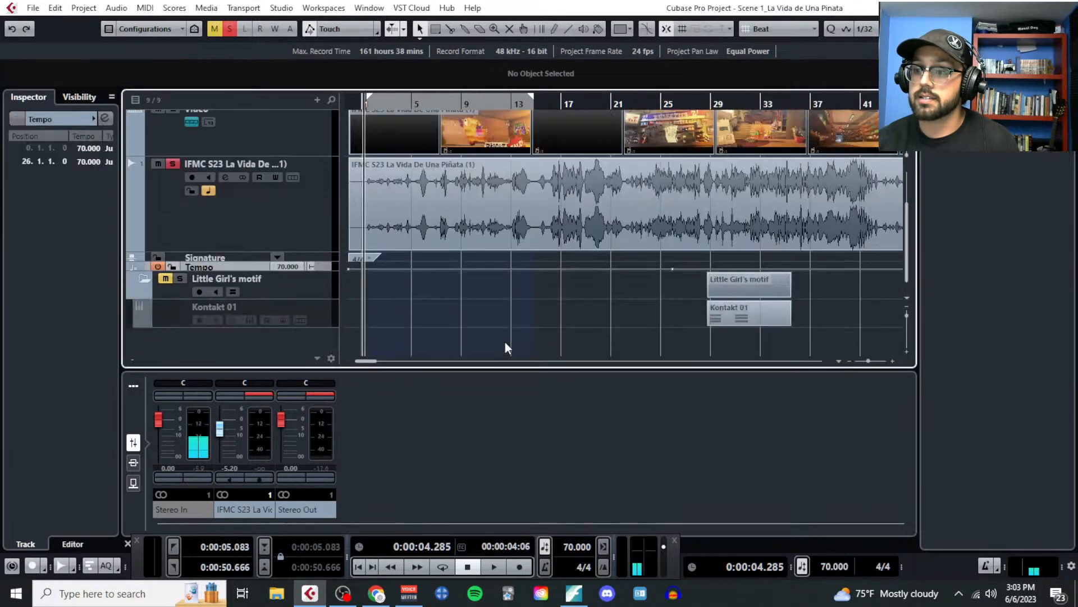
pyautogui.rightClick(320, 286)
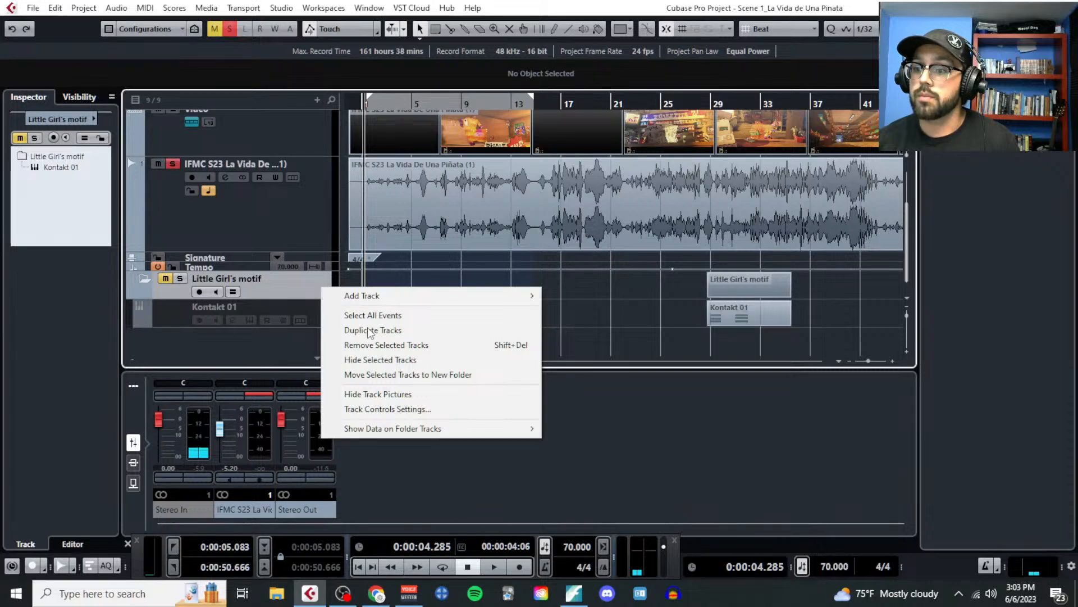
pyautogui.click(382, 344)
pyautogui.click(524, 339)
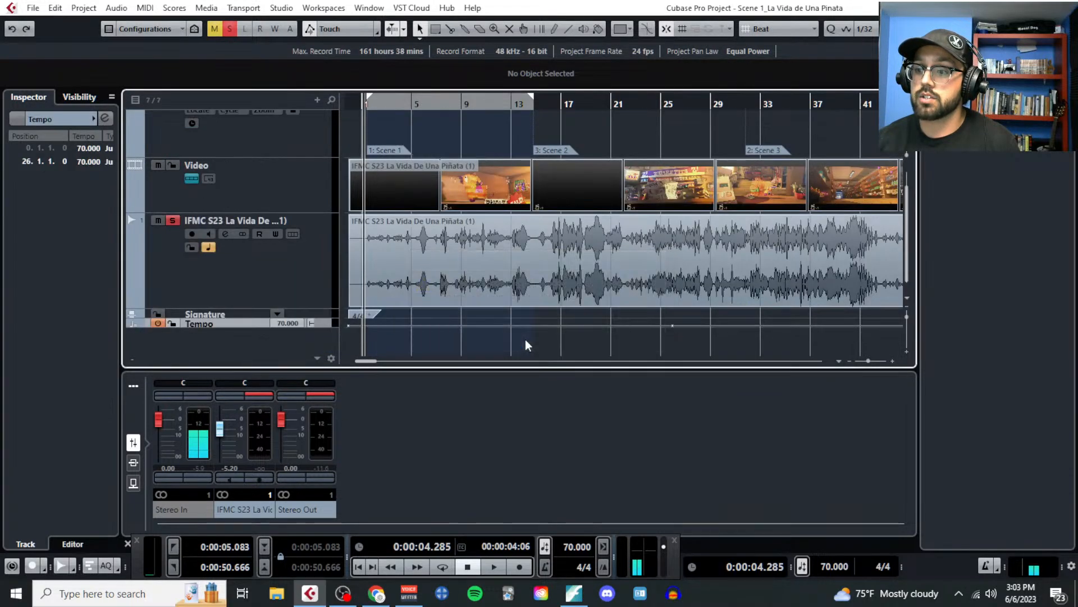
# Step: Shrink the IFMC S23 audio track to minimum height and enlarge the Signature and Tempo tracks
pyautogui.press('g')
pyautogui.press('g')
pyautogui.press('g')
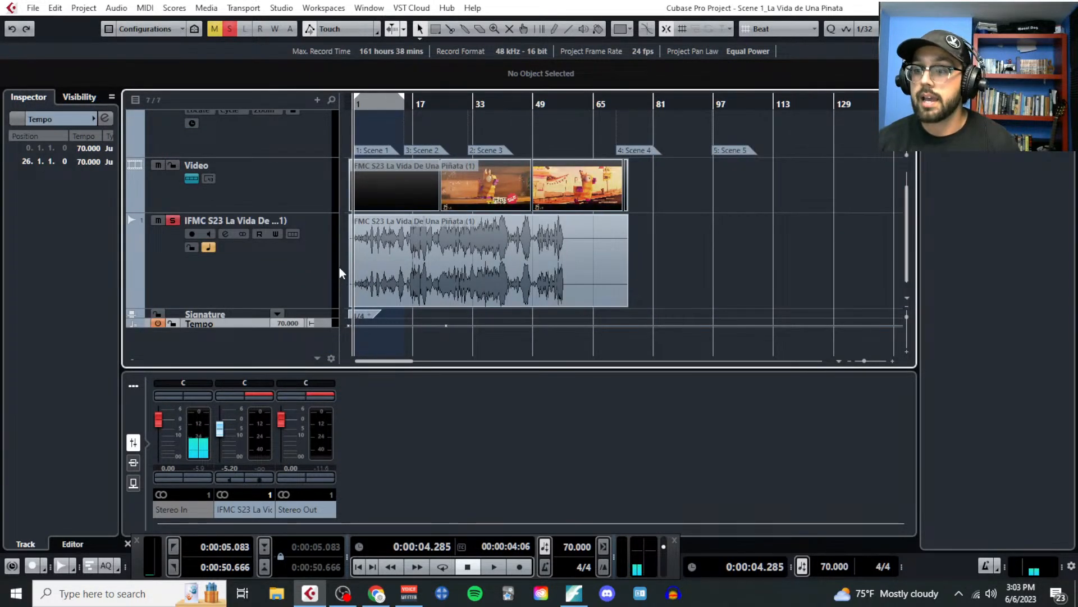
pyautogui.scroll(2, 315, 169)
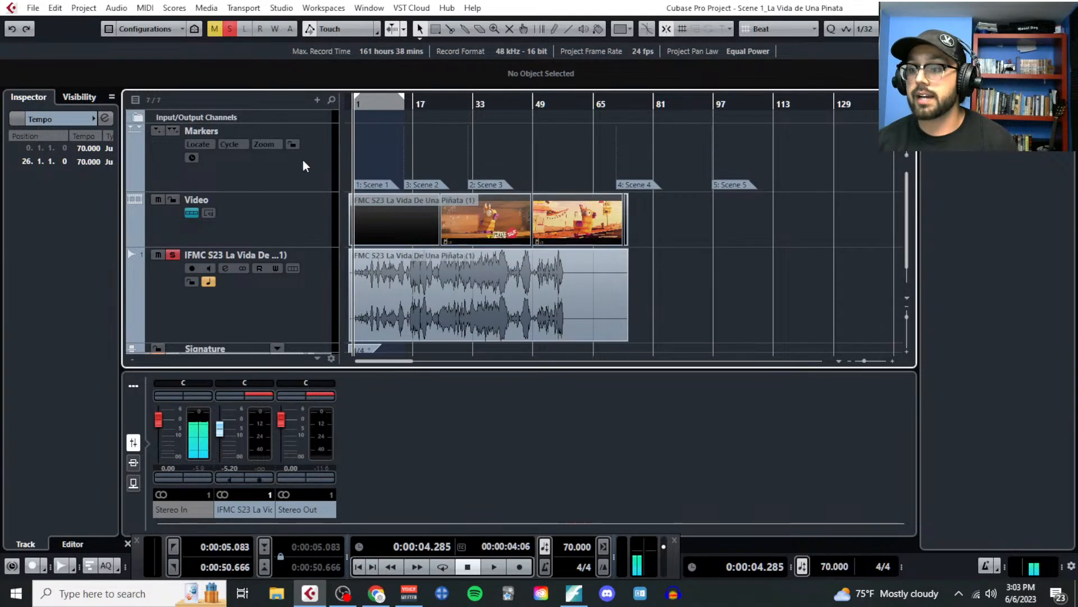
pyautogui.scroll(-2, 328, 199)
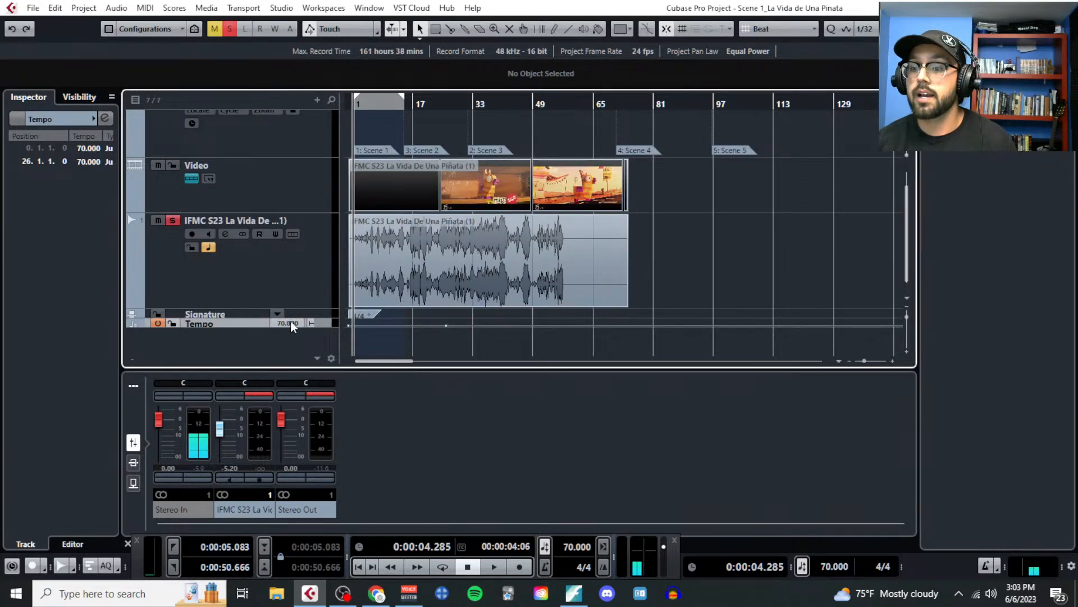
pyautogui.moveTo(295, 309)
pyautogui.mouseDown()
pyautogui.moveTo(310, 265)
pyautogui.moveTo(324, 298)
pyautogui.mouseUp()
pyautogui.click(260, 305)
pyautogui.moveTo(262, 313); pyautogui.dragTo(265, 345)
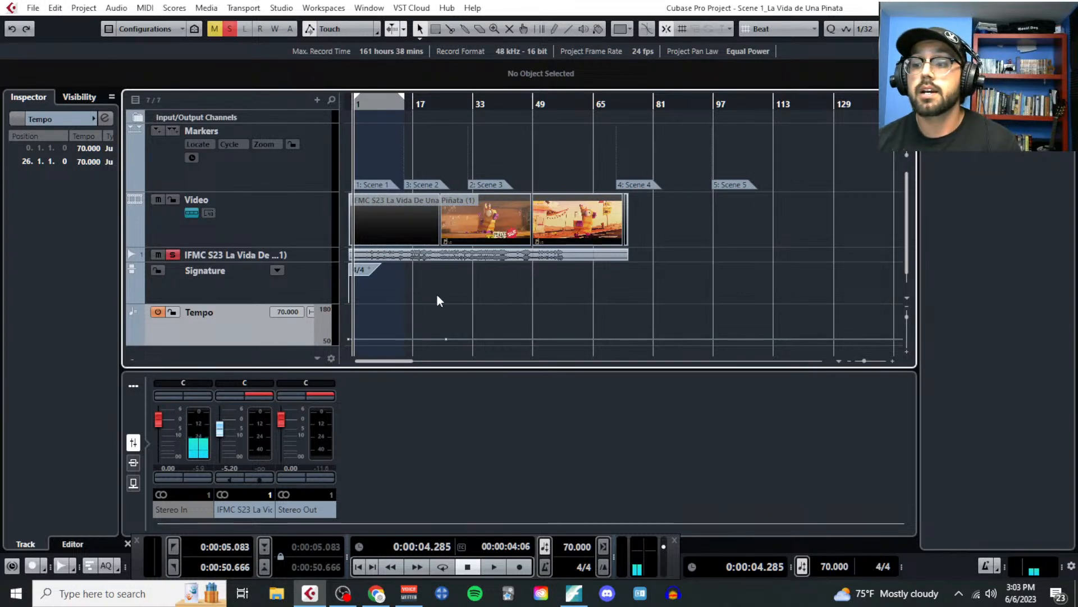
# Step: Move the Markers track below the Tempo track in the track list
pyautogui.scroll(4, 386, 280)
pyautogui.scroll(-1, 388, 280)
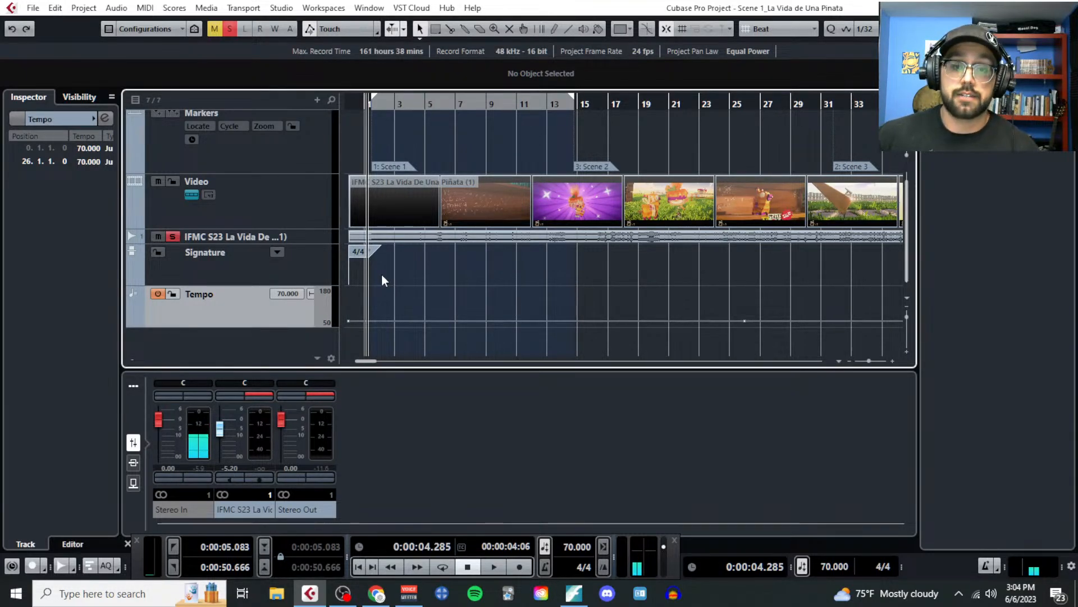
pyautogui.scroll(1, 310, 182)
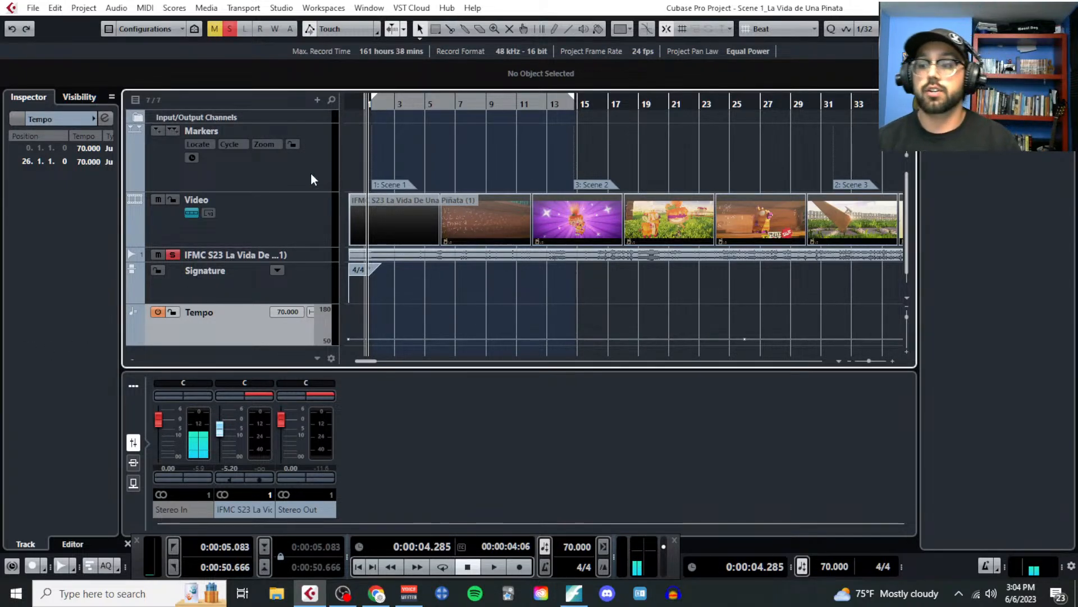
pyautogui.press('h')
pyautogui.press('h')
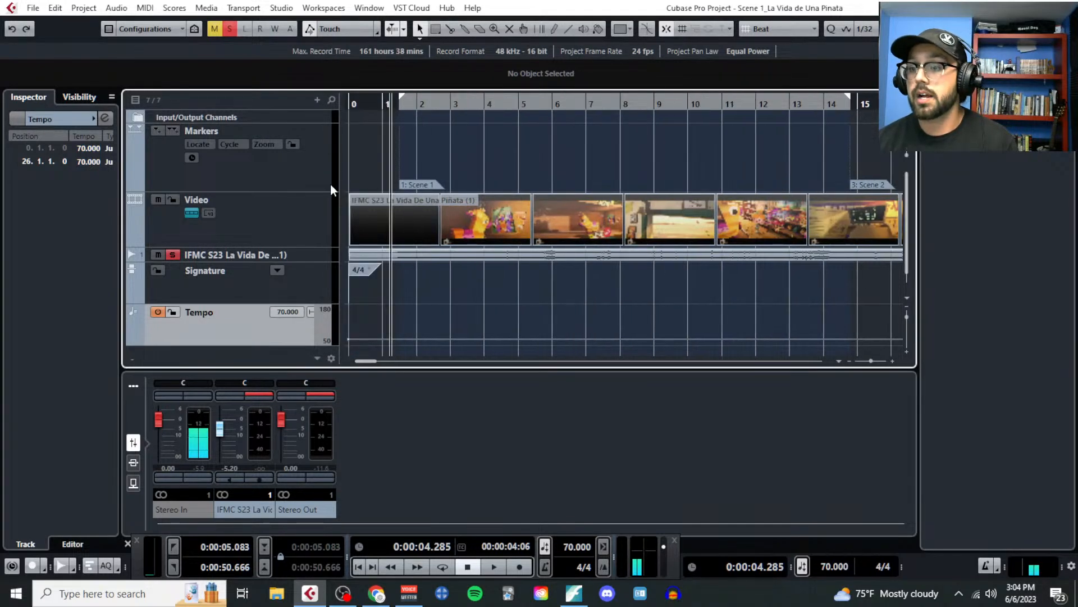
pyautogui.click(326, 183)
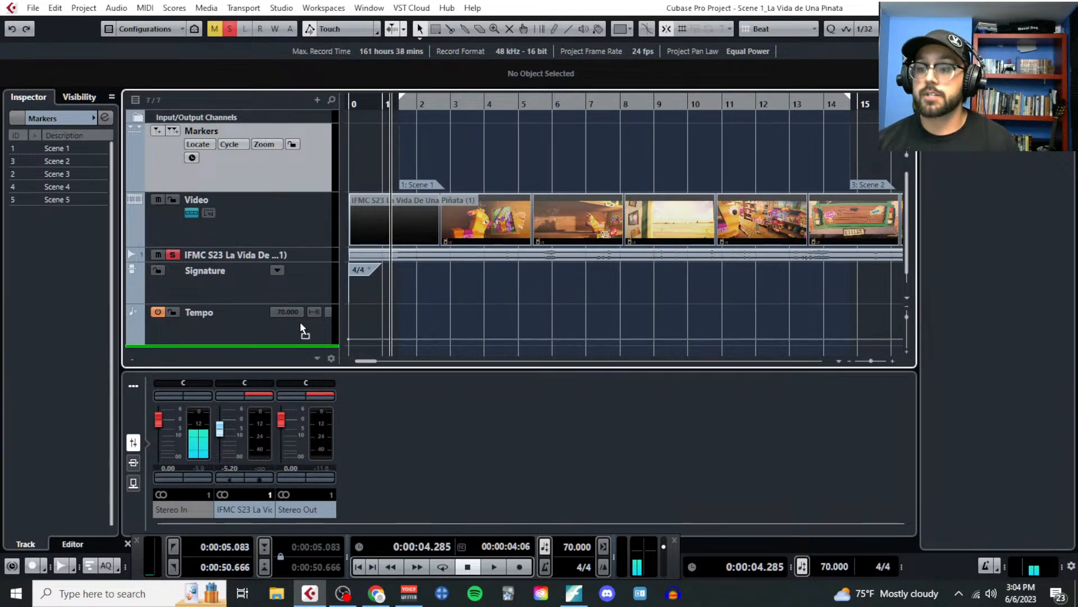
pyautogui.moveTo(301, 325); pyautogui.dragTo(302, 319)
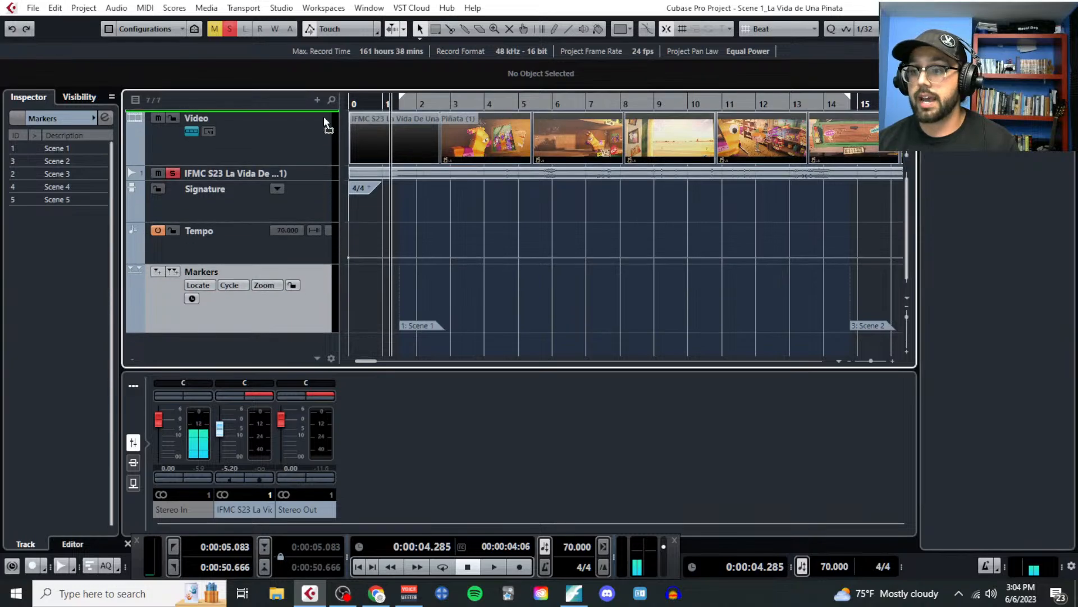
# Step: Move the Markers track above the Video track in the track list
pyautogui.moveTo(324, 116); pyautogui.dragTo(324, 113)
pyautogui.press('g')
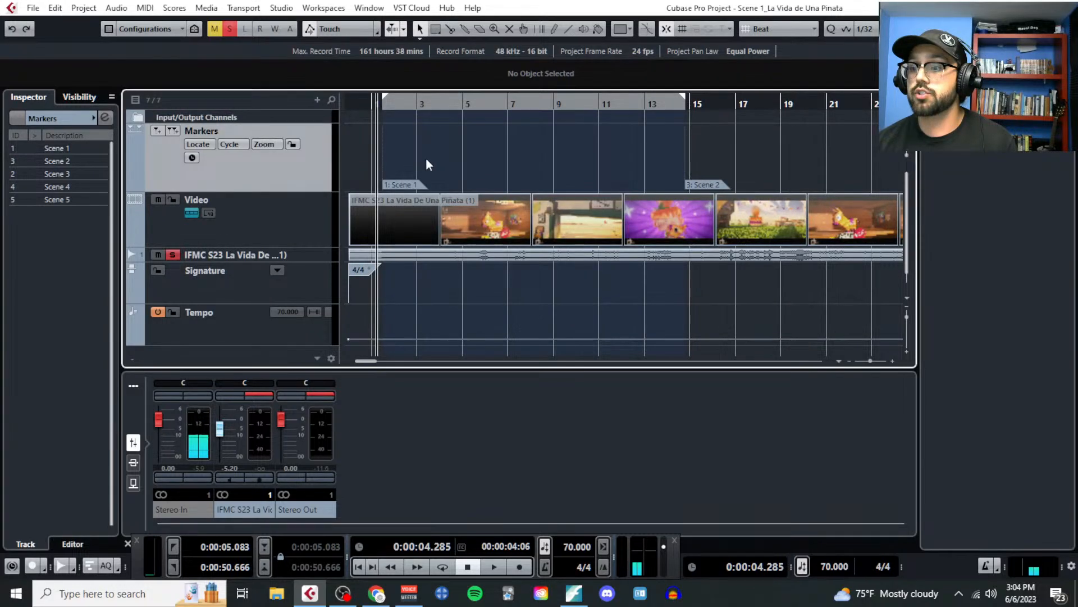
pyautogui.press('h')
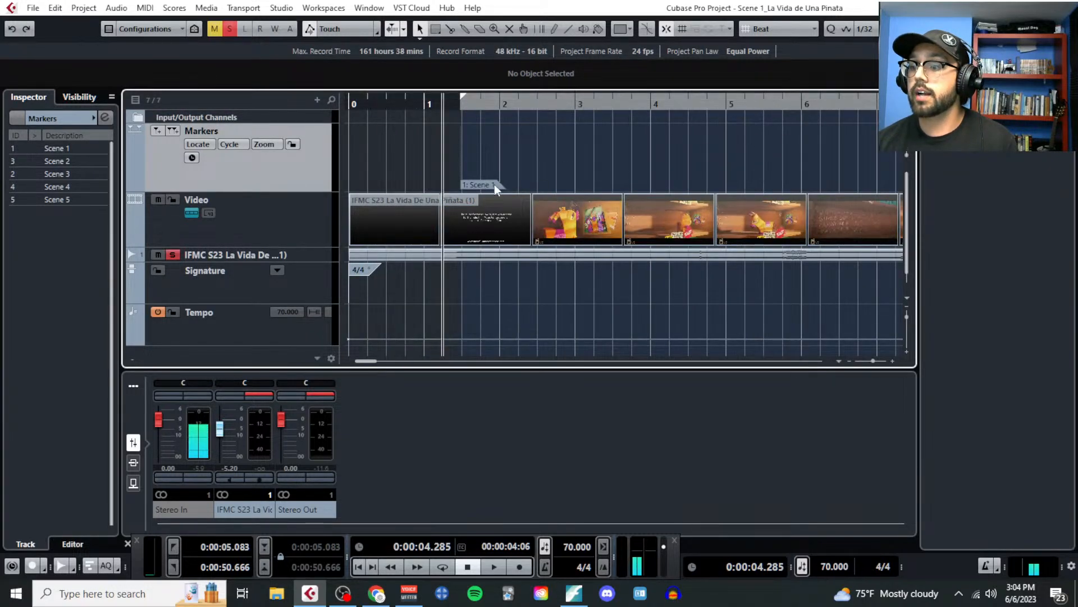
# Step: Examine where Scene 1 begins and ends on the timeline, around the Scene 1 and Scene 2 markers
pyautogui.press('g')
pyautogui.hscroll(6, 620, 144)
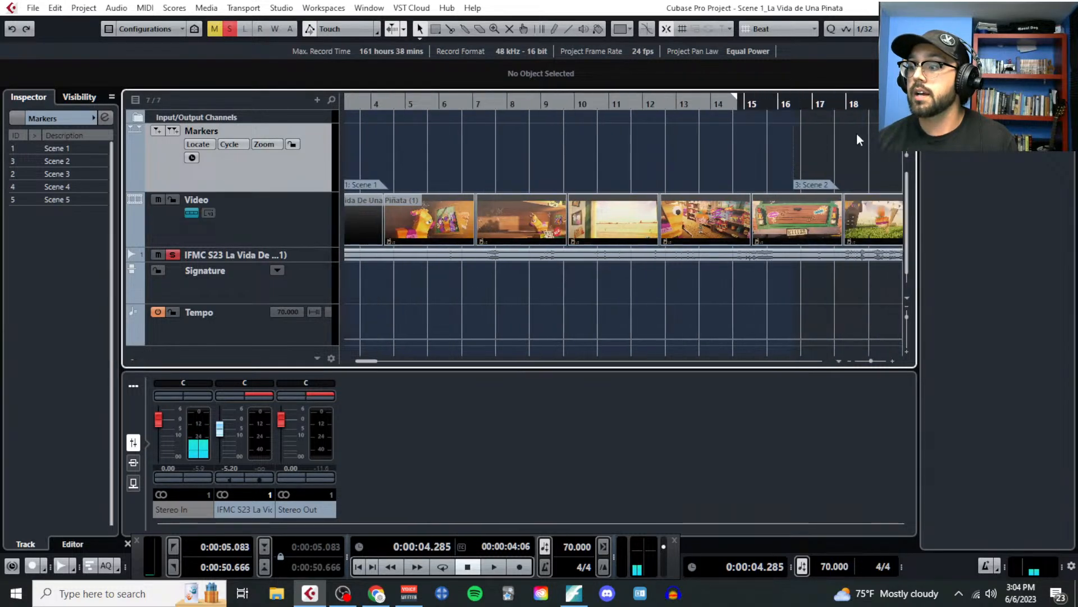
pyautogui.press('h')
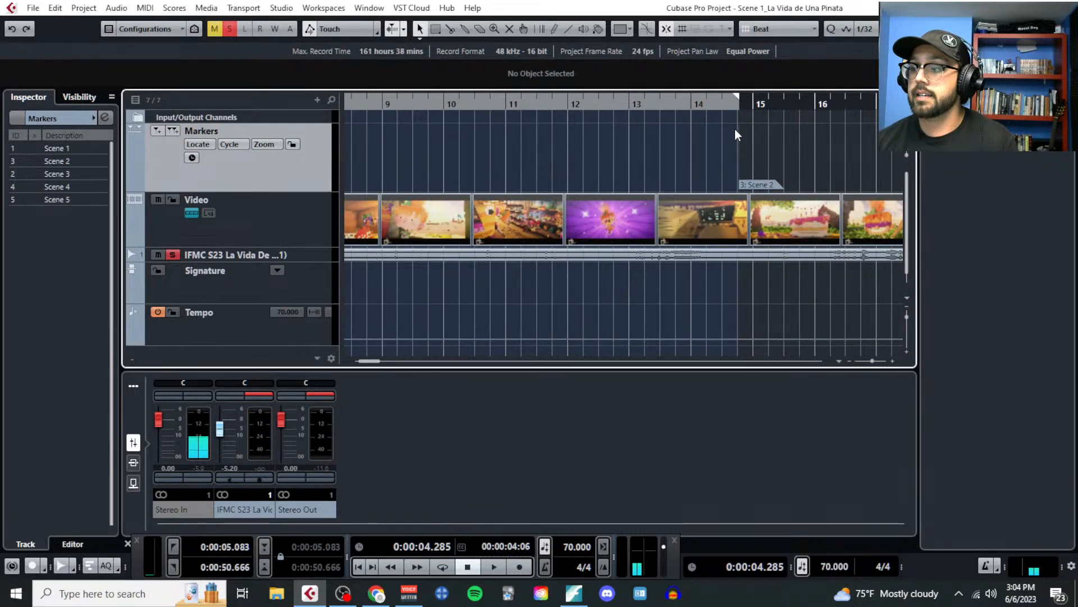
pyautogui.press('g')
pyautogui.press('g')
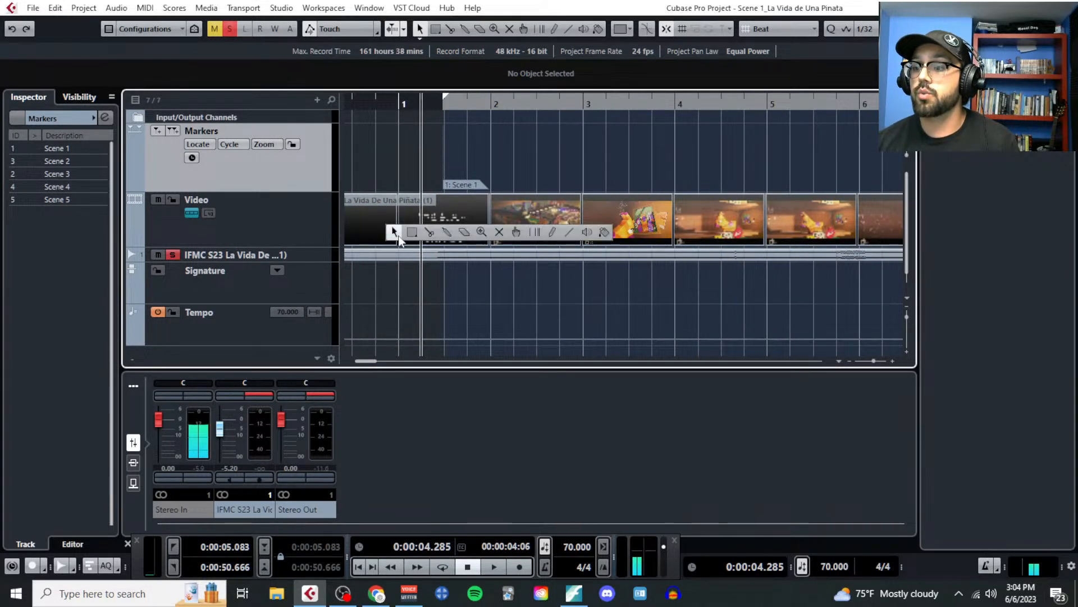
pyautogui.press('h')
pyautogui.press('h')
pyautogui.press('h')
pyautogui.press('h')
pyautogui.moveTo(426, 231); pyautogui.dragTo(669, 210)
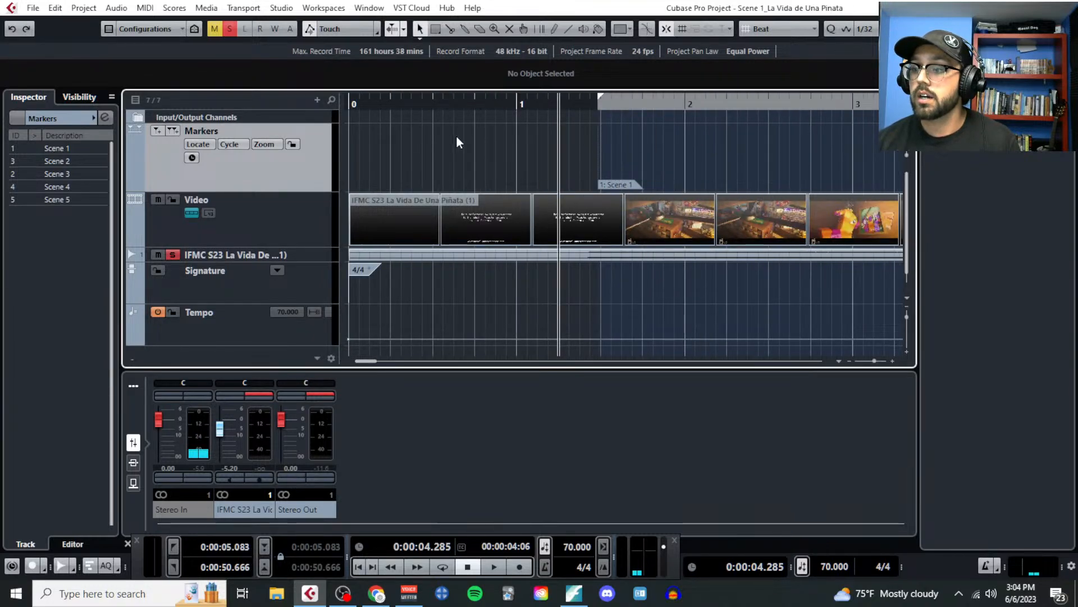
# Step: Switch the timeline ruler display format to Timecode
pyautogui.click(433, 104)
pyautogui.rightClick(809, 105)
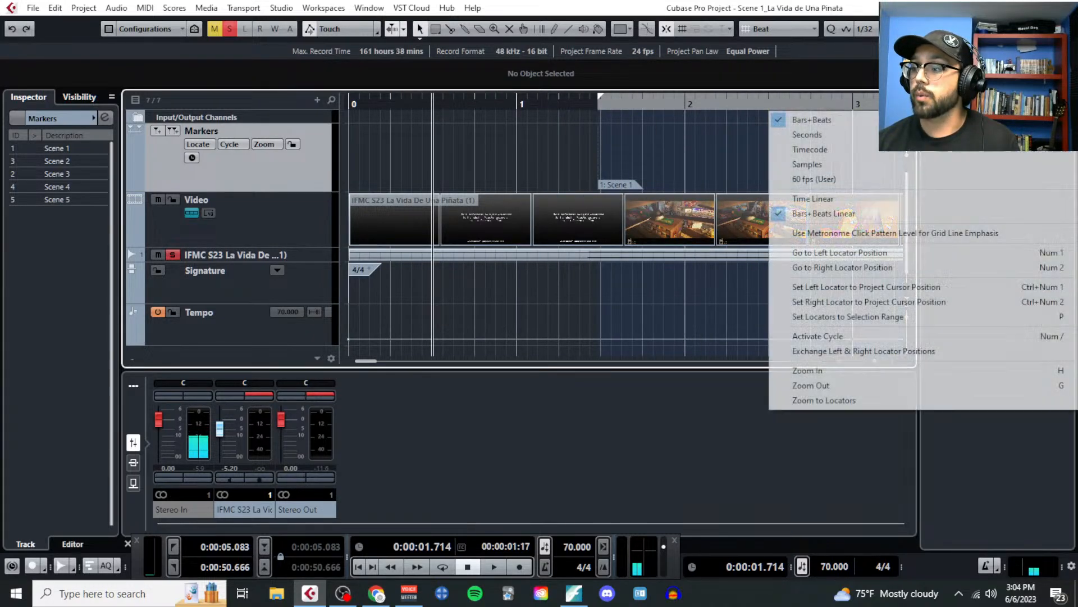
pyautogui.click(847, 152)
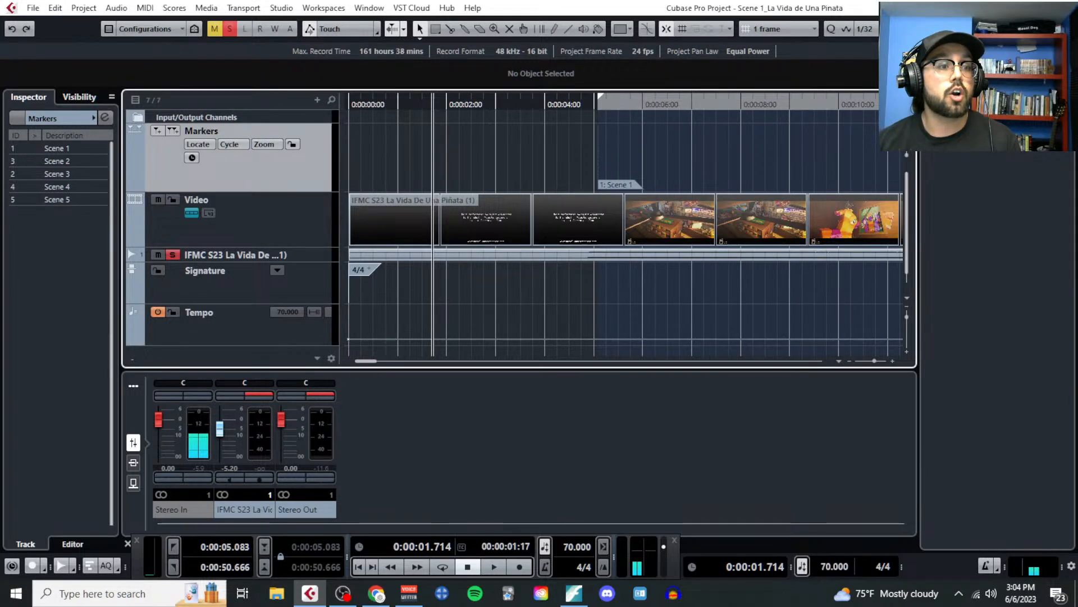
# Step: Check Scene 1's SMPTE In time in the Spotting Notes document, then return to Cubase and show the Transport panel
pyautogui.hotkey('alt', 'Tab')
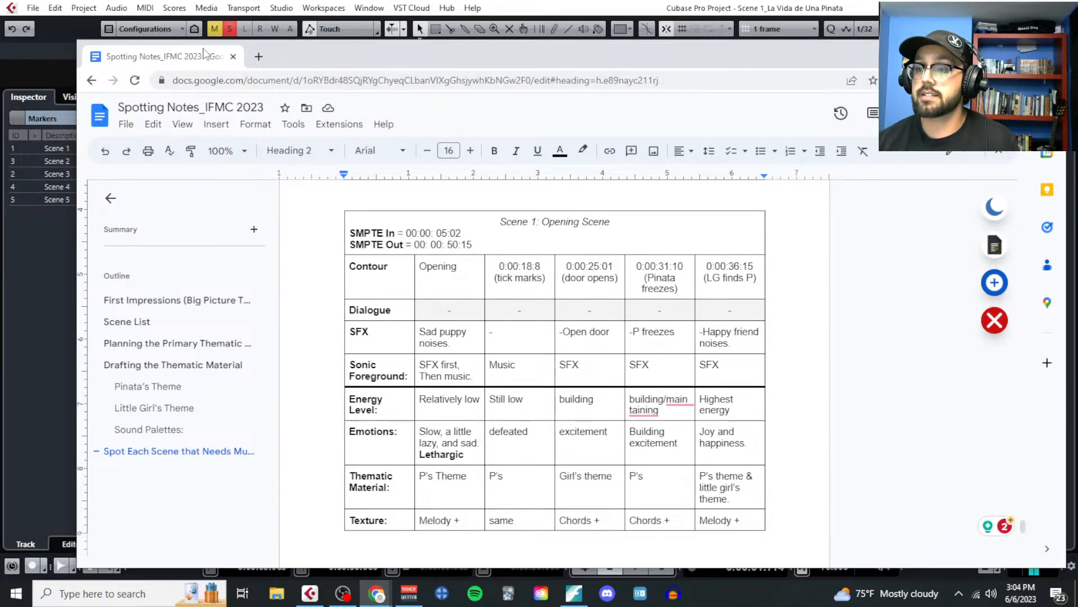
pyautogui.hotkey('alt', 'Tab')
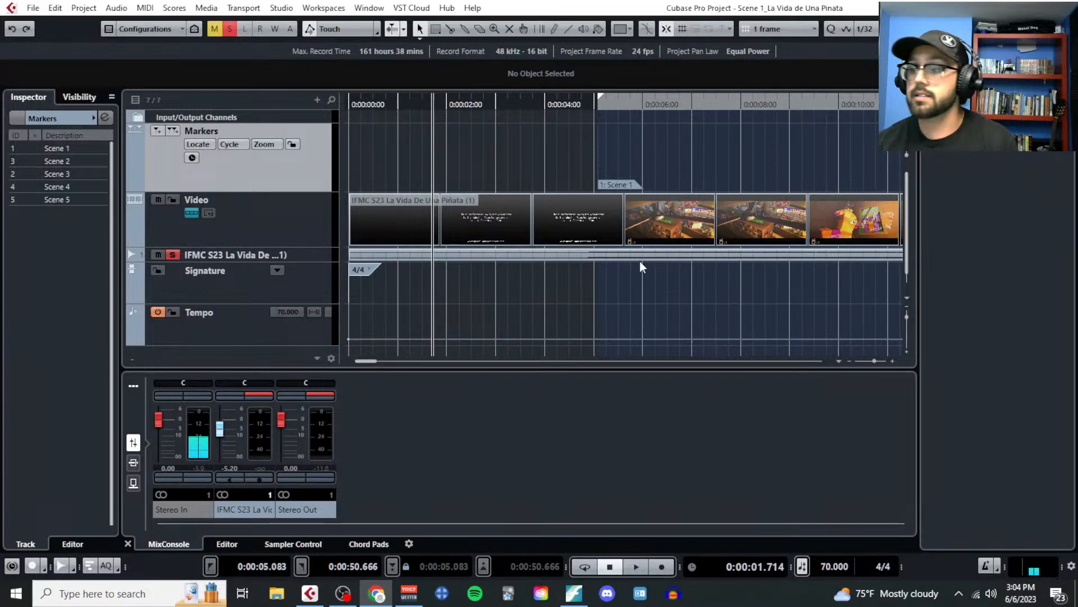
pyautogui.press('F2')
pyautogui.rightClick(843, 105)
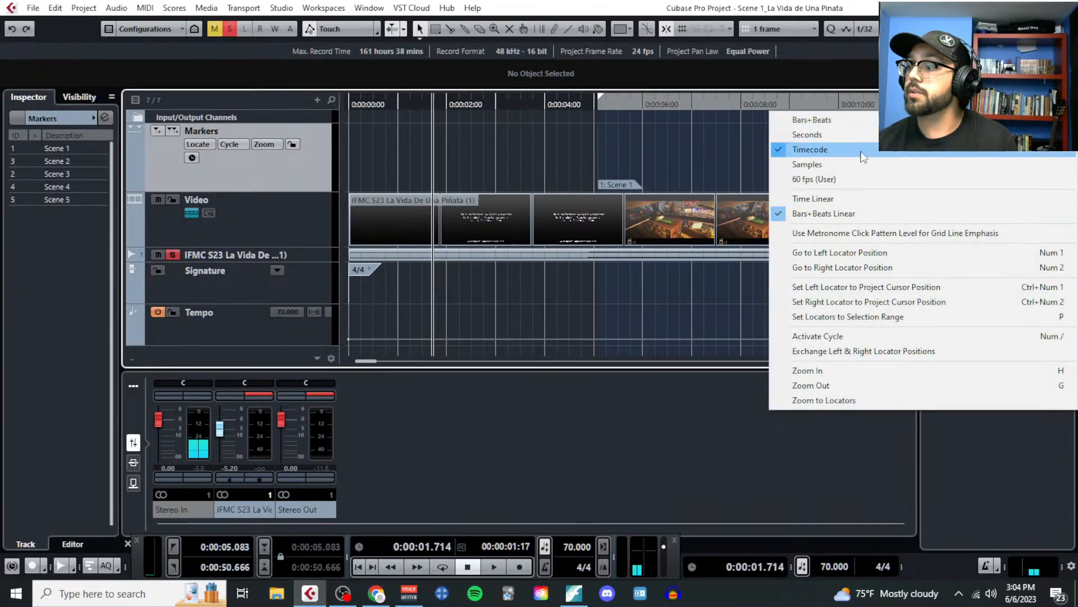
pyautogui.click(443, 121)
# Step: Locate the project cursor at the Scene 1 marker, timecode 0:00:05:02
pyautogui.scroll(4, 563, 120)
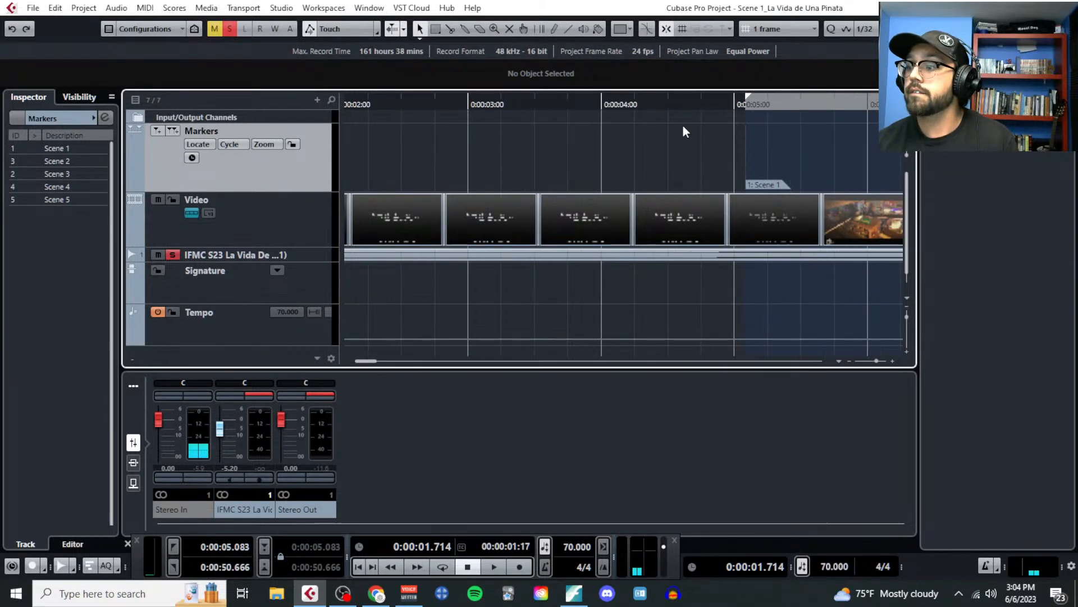
pyautogui.click(735, 104)
pyautogui.scroll(5, 709, 166)
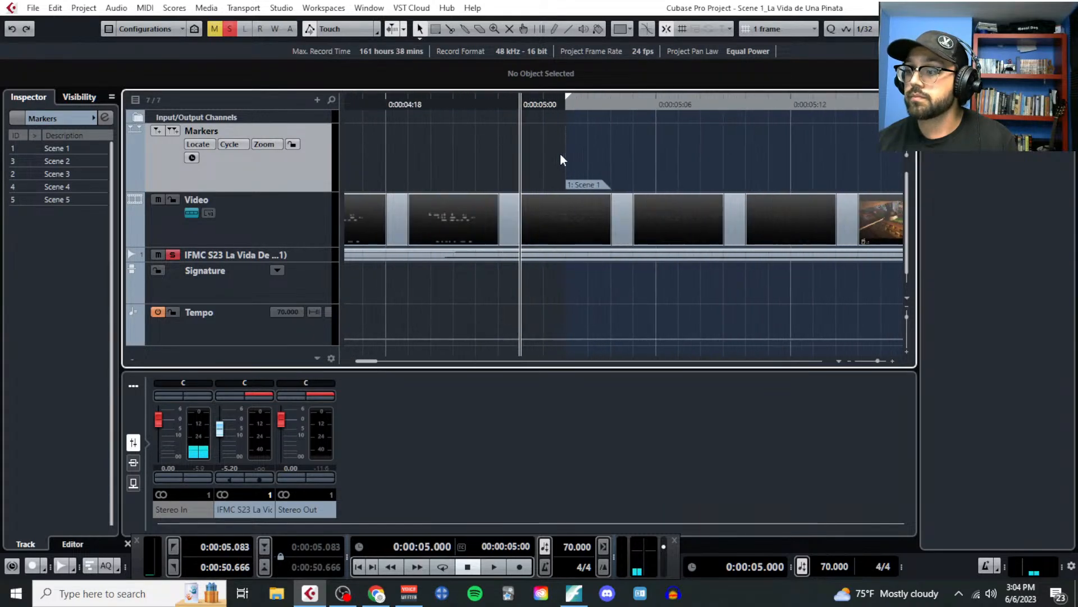
pyautogui.scroll(1, 563, 123)
pyautogui.click(562, 188)
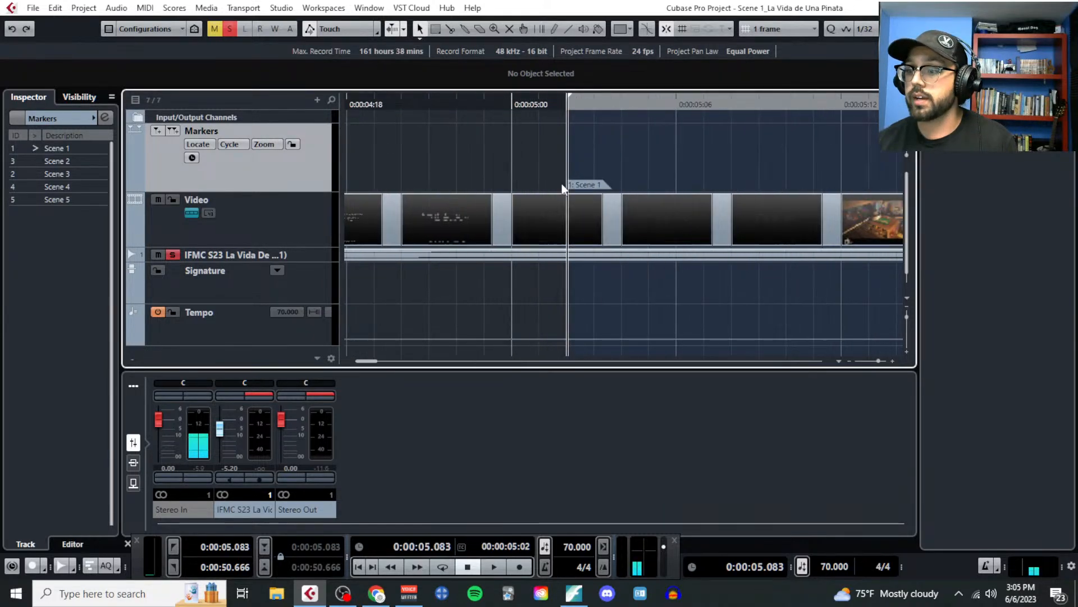
pyautogui.scroll(3, 573, 213)
# Step: Show the Video Player, split the video and its audio at 0:00:05:02, and delete the portion before Scene 1
pyautogui.press('F8')
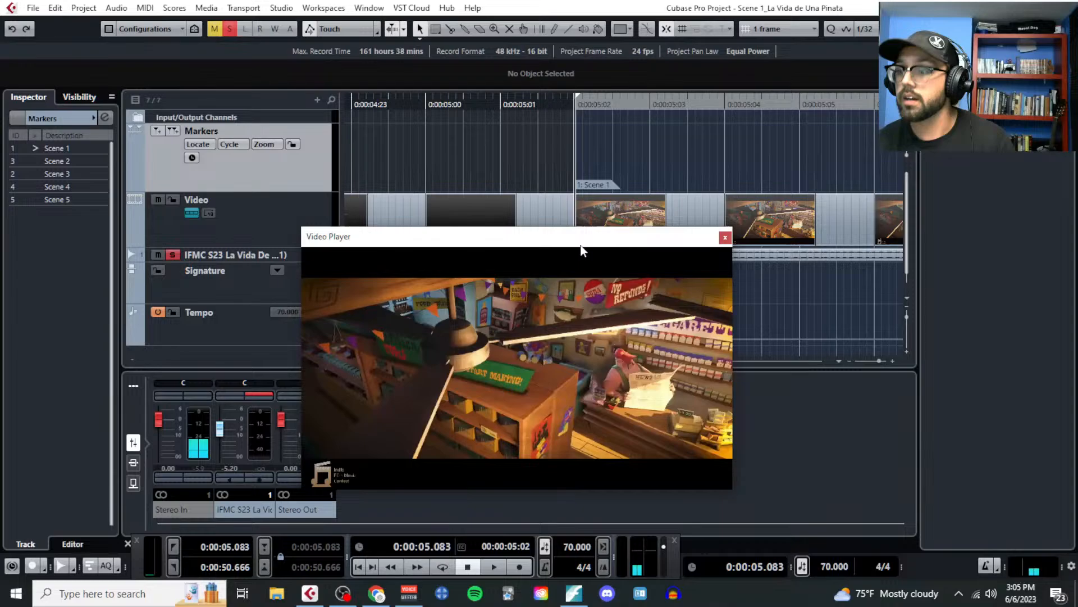
pyautogui.moveTo(582, 251); pyautogui.dragTo(594, 301)
pyautogui.click(499, 101)
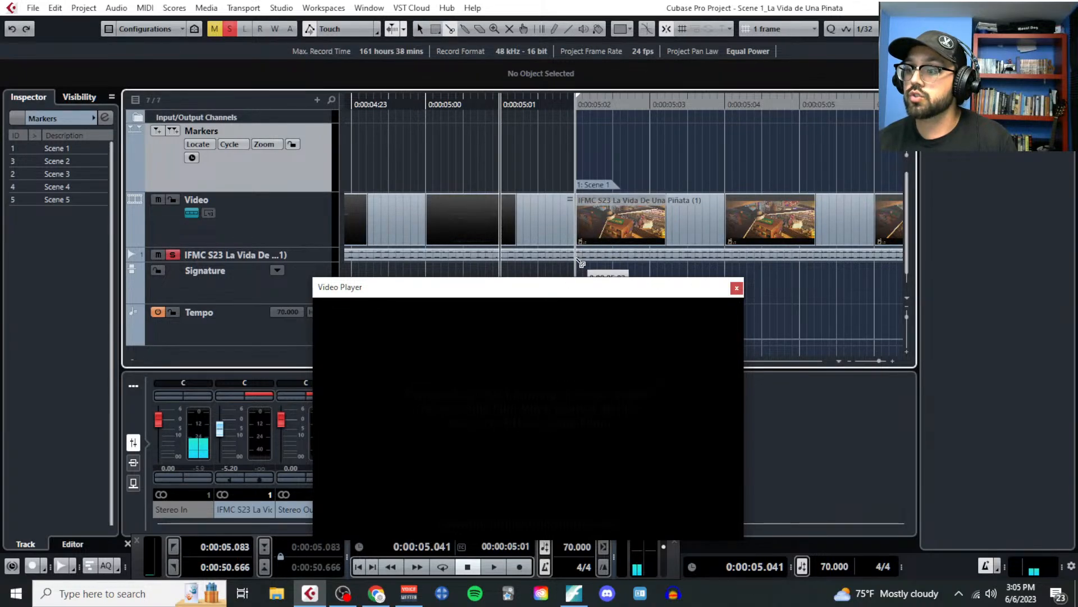
pyautogui.click(528, 224)
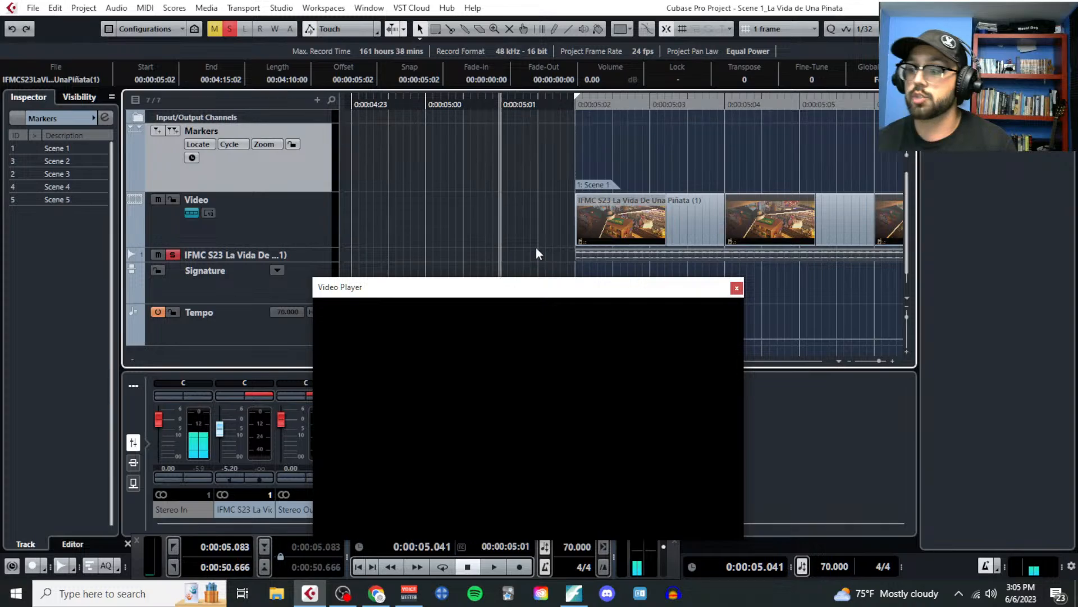
# Step: Locate the project cursor at the Scene 2 marker, timecode 0:00:50:16
pyautogui.scroll(-6, 536, 247)
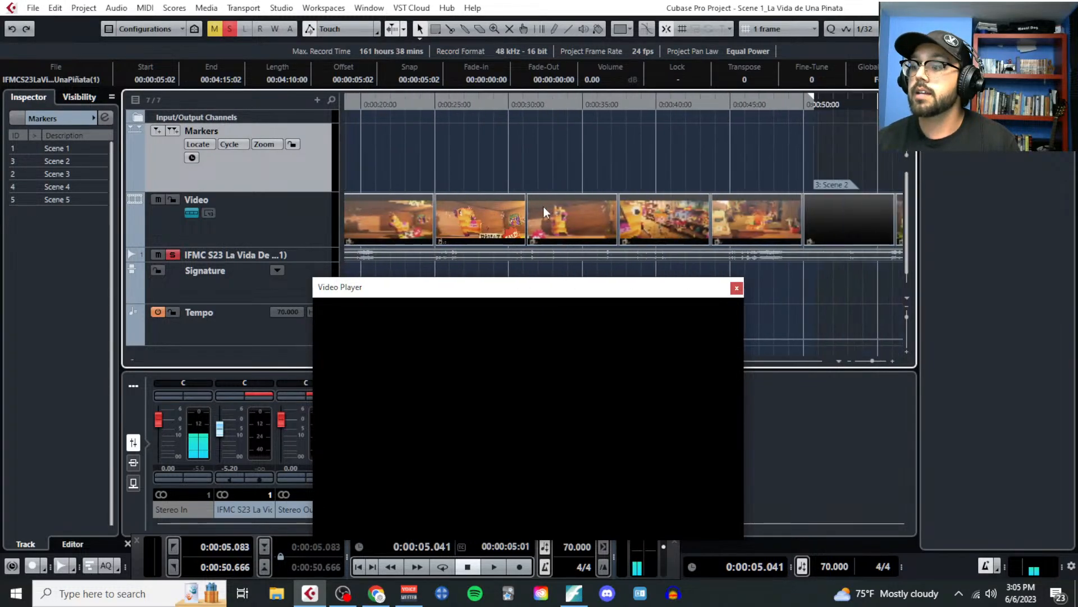
pyautogui.scroll(5, 641, 198)
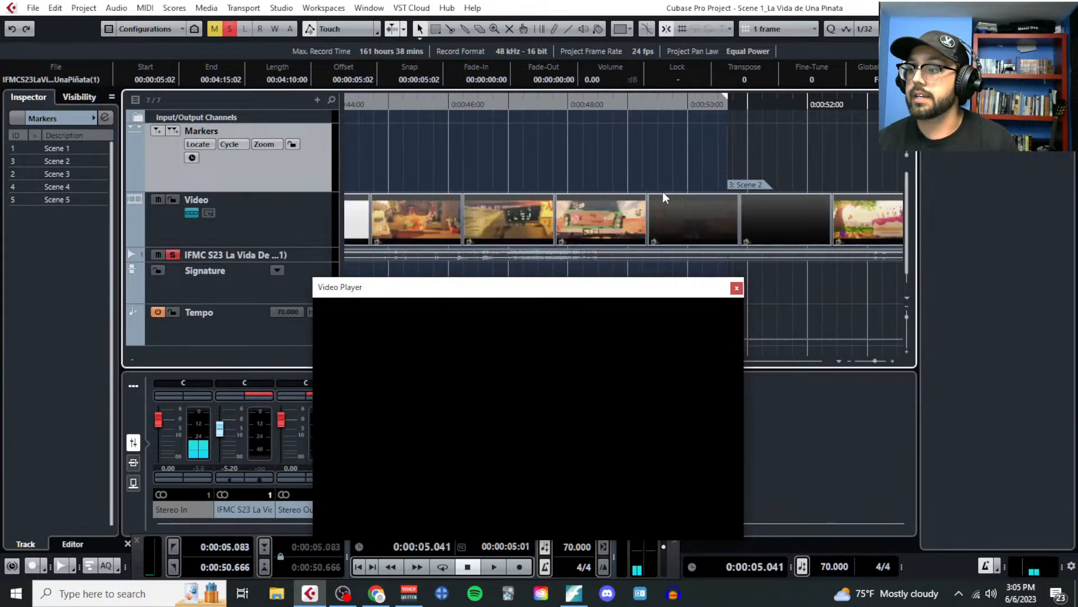
pyautogui.click(755, 102)
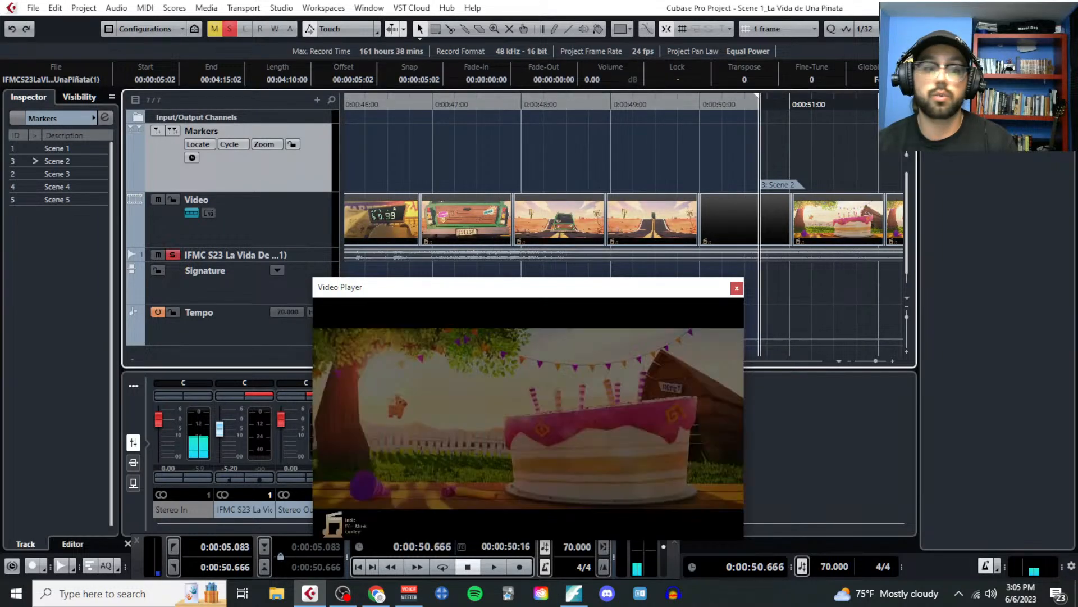
# Step: Check Scene 1's SMPTE Out time in the Spotting Notes document and return to Cubase
pyautogui.hotkey('alt', 'Tab')
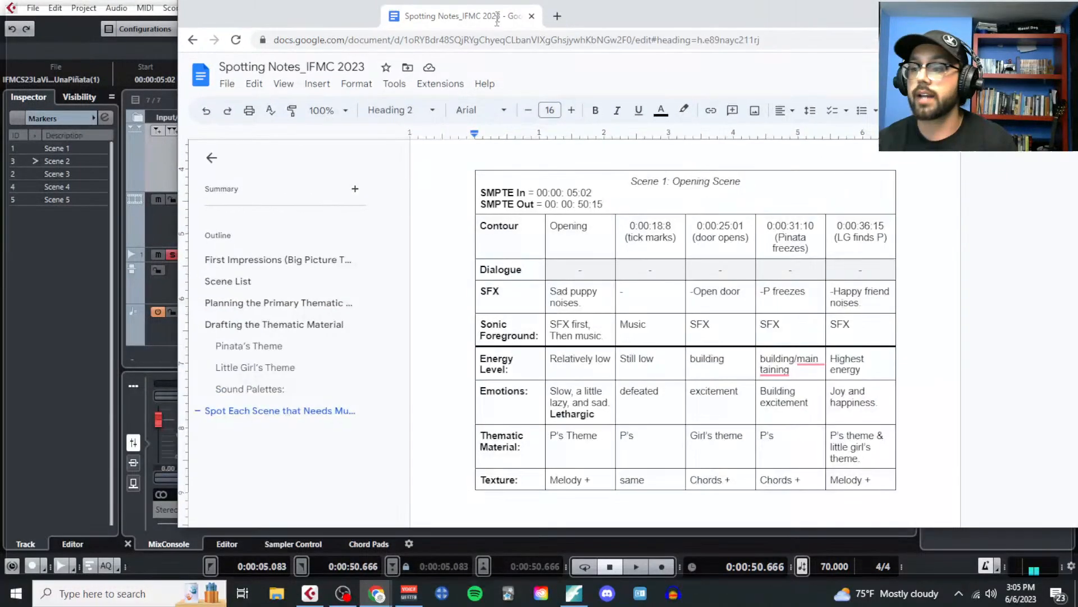
pyautogui.moveTo(497, 21); pyautogui.dragTo(255, 53)
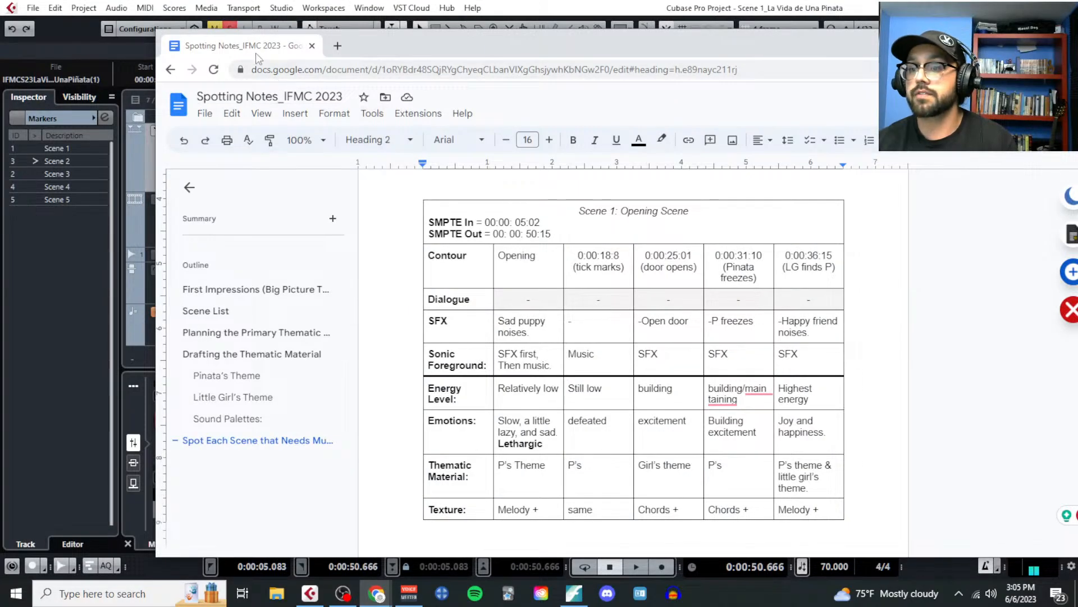
pyautogui.hotkey('alt', 'Tab')
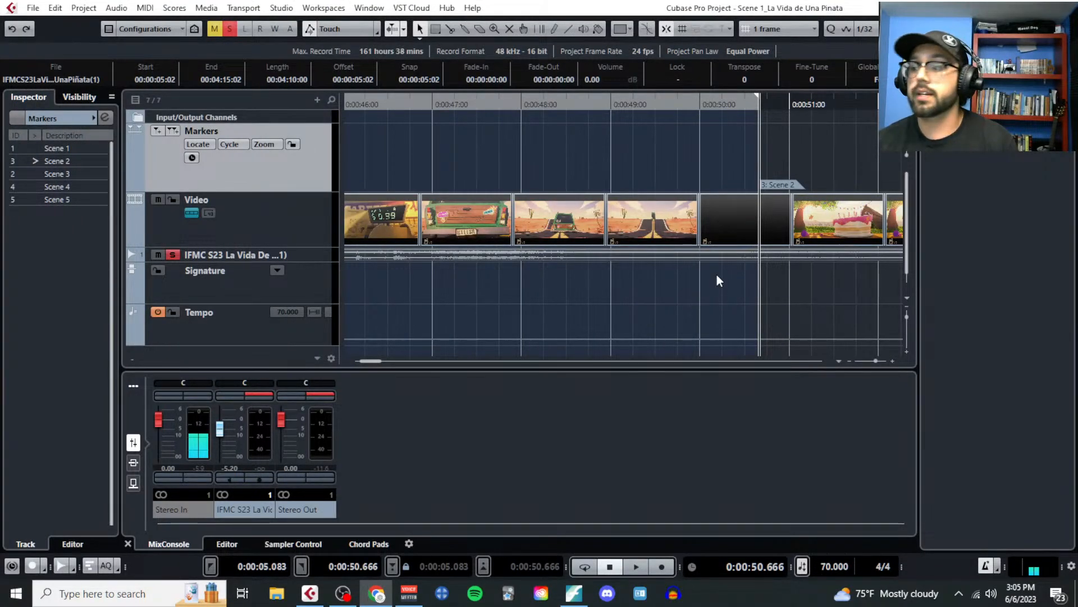
# Step: Reopen the Video Player and place the project cursor at 0:00:50:15, one frame before the Scene 2 marker
pyautogui.press('h')
pyautogui.press('F8')
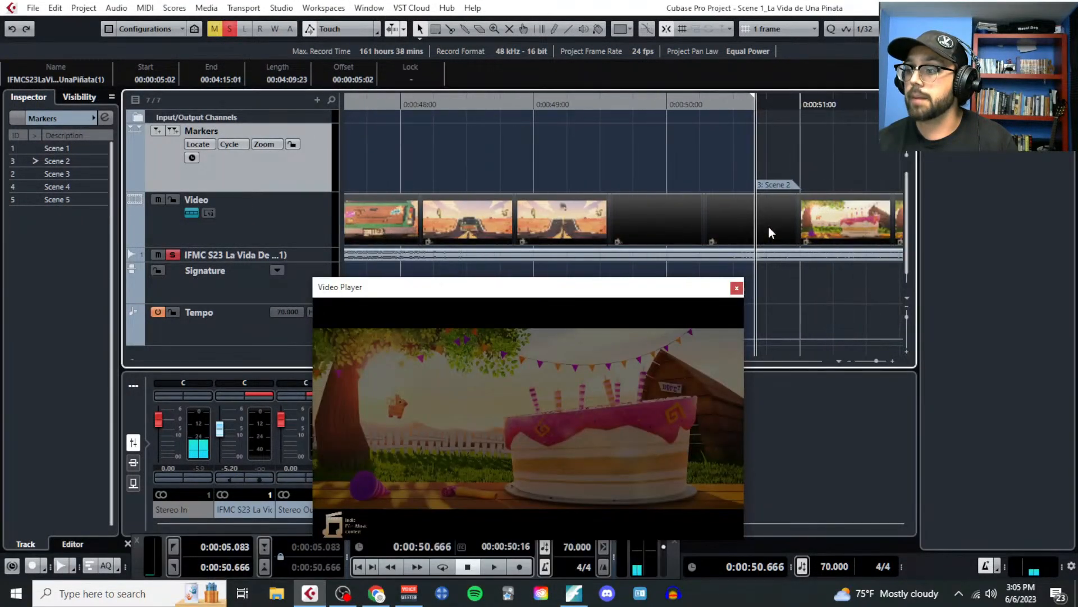
pyautogui.press('h')
pyautogui.press('h')
pyautogui.press('h')
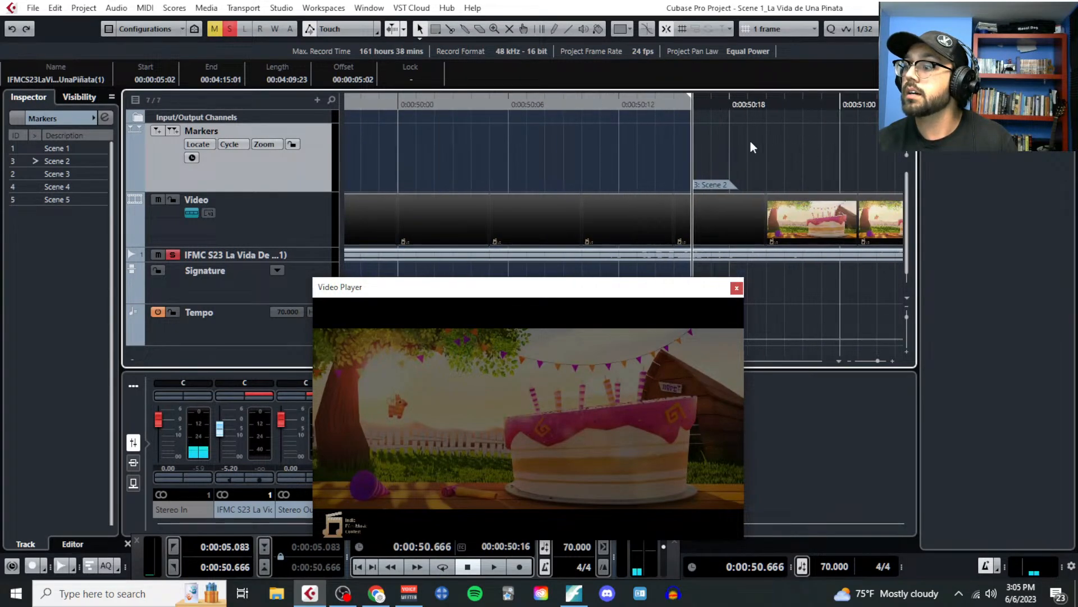
pyautogui.press('h')
pyautogui.press('h')
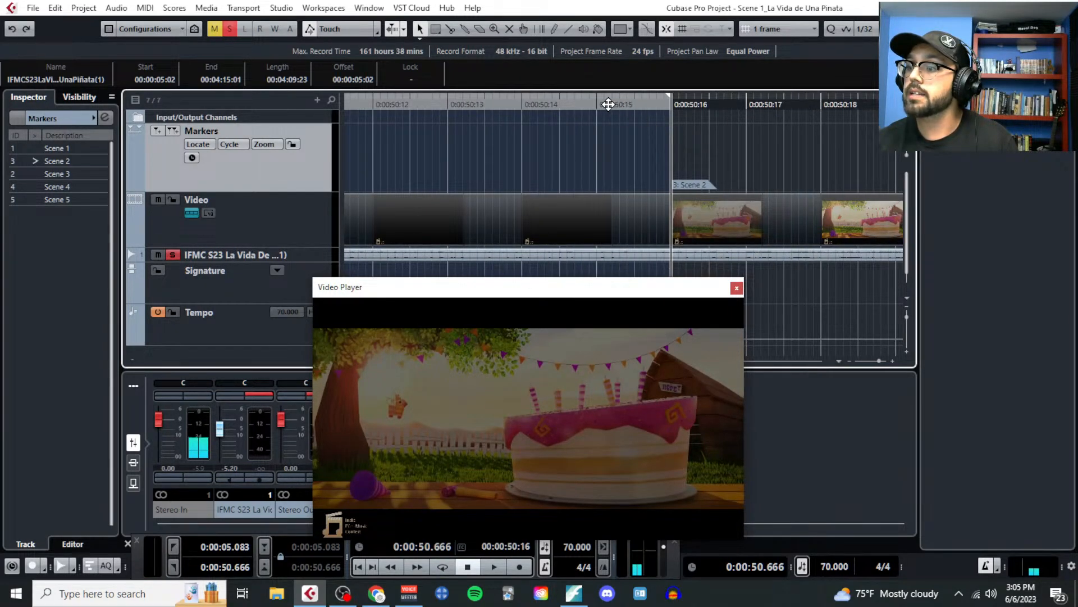
pyautogui.click(599, 104)
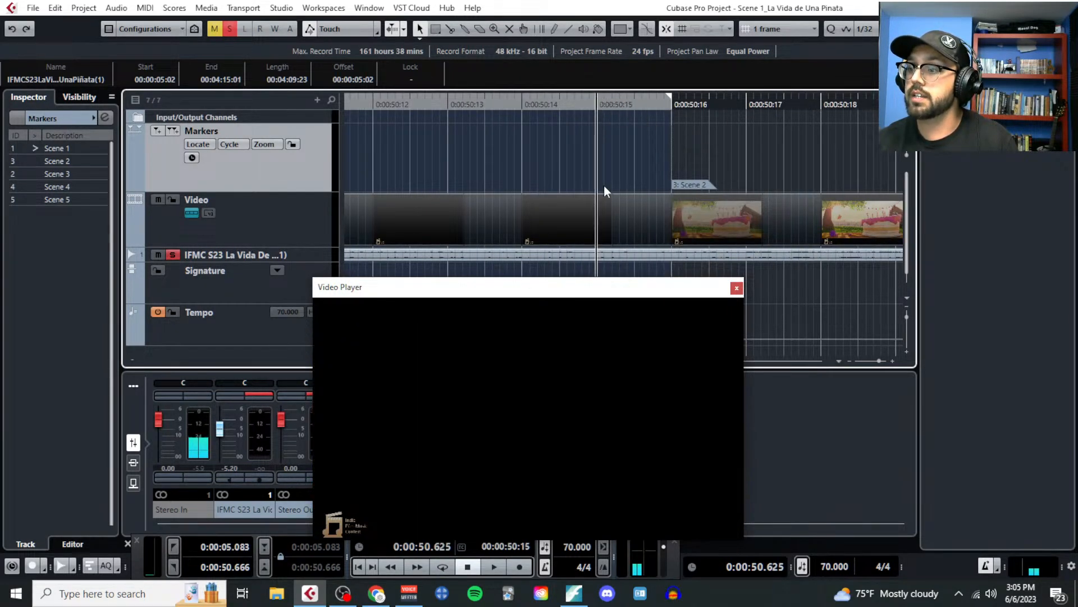
# Step: Split the video and its audio at 0:00:50:15, delete everything after that point, and close the Video Player
pyautogui.click(609, 220)
pyautogui.press('Delete')
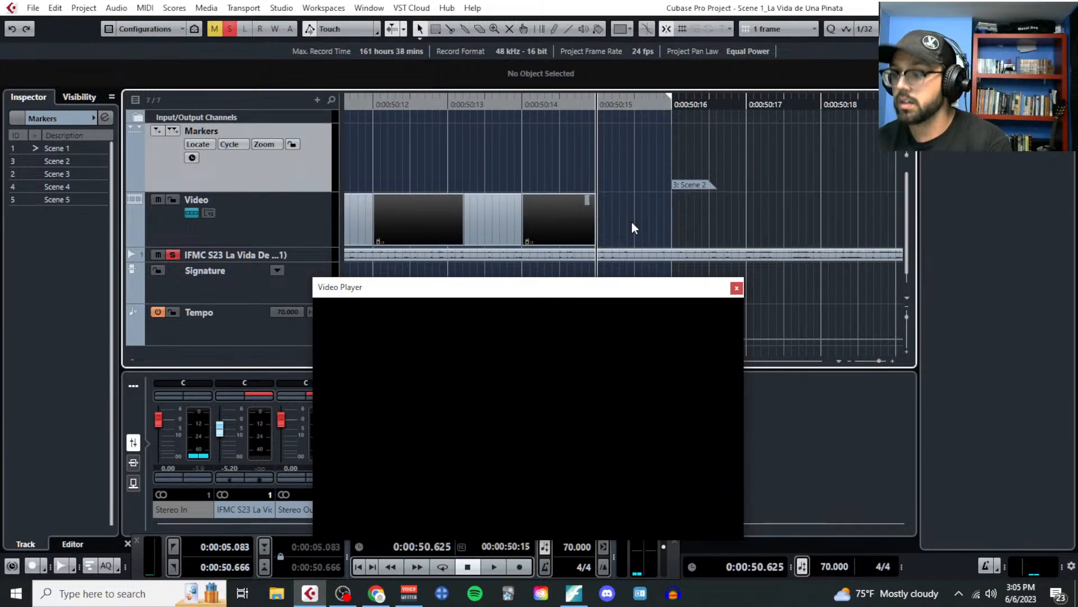
pyautogui.press('g')
pyautogui.press('g')
pyautogui.press('g')
pyautogui.press('g')
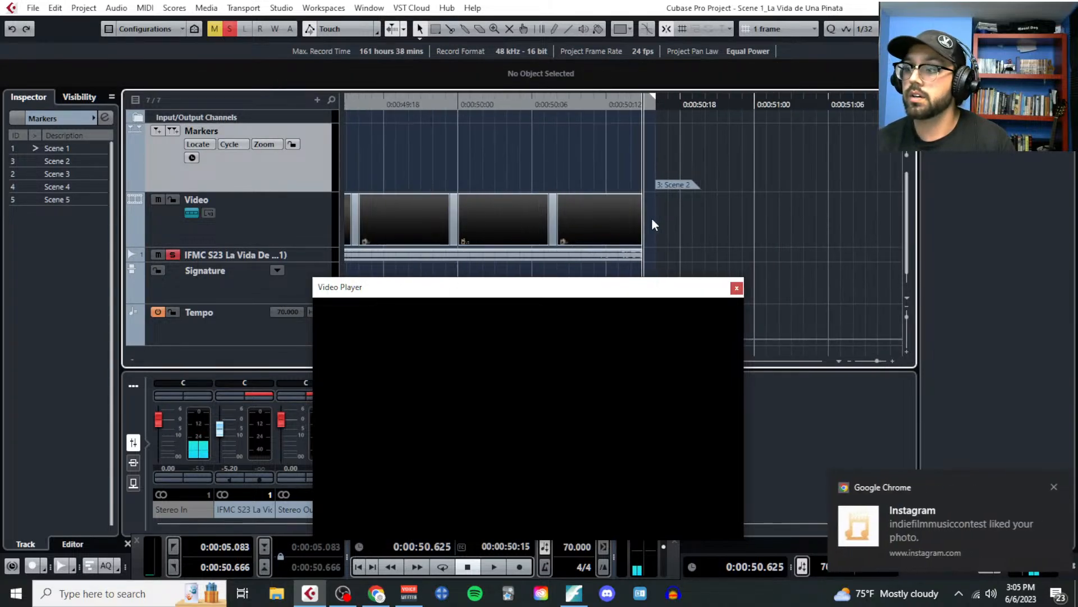
pyautogui.click(737, 289)
# Step: Delete the Scene 2, Scene 3, Scene 4 and Scene 5 markers from the Markers track
pyautogui.press('g')
pyautogui.press('g')
pyautogui.press('g')
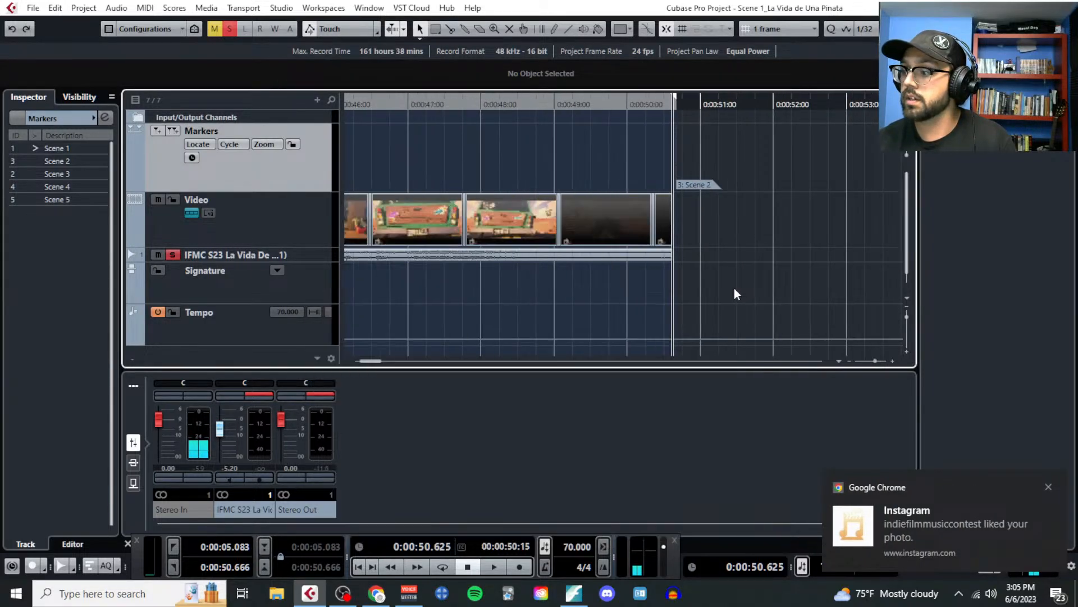
pyautogui.press('g')
pyautogui.press('g')
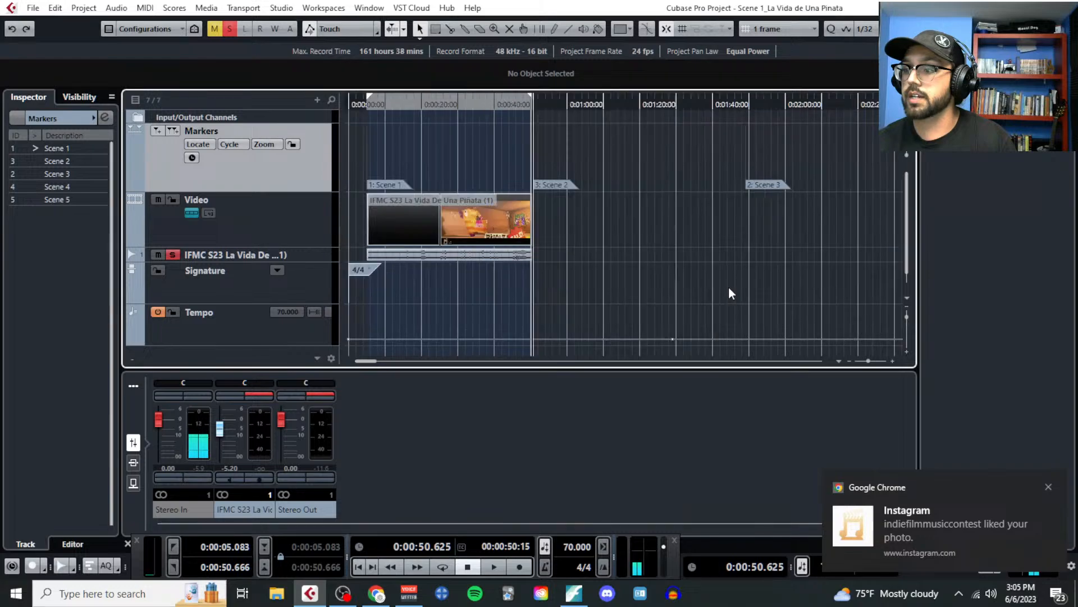
pyautogui.press('g')
pyautogui.press('g')
pyautogui.hotkey('ctrl', 'z')
pyautogui.hotkey('ctrl', 'z')
pyautogui.hotkey('ctrl', 'z')
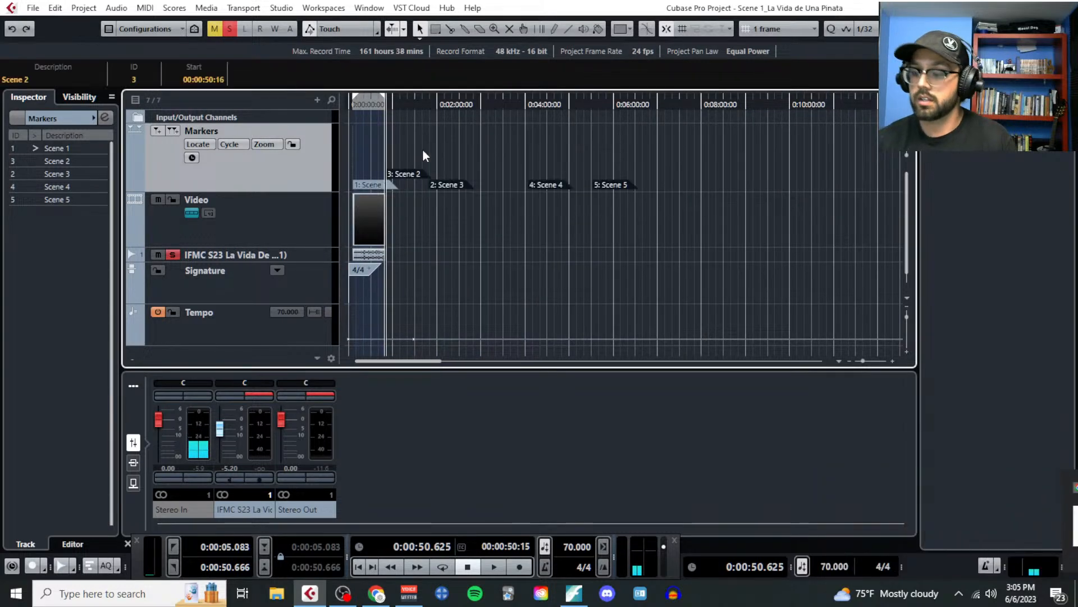
pyautogui.press('h')
pyautogui.press('h')
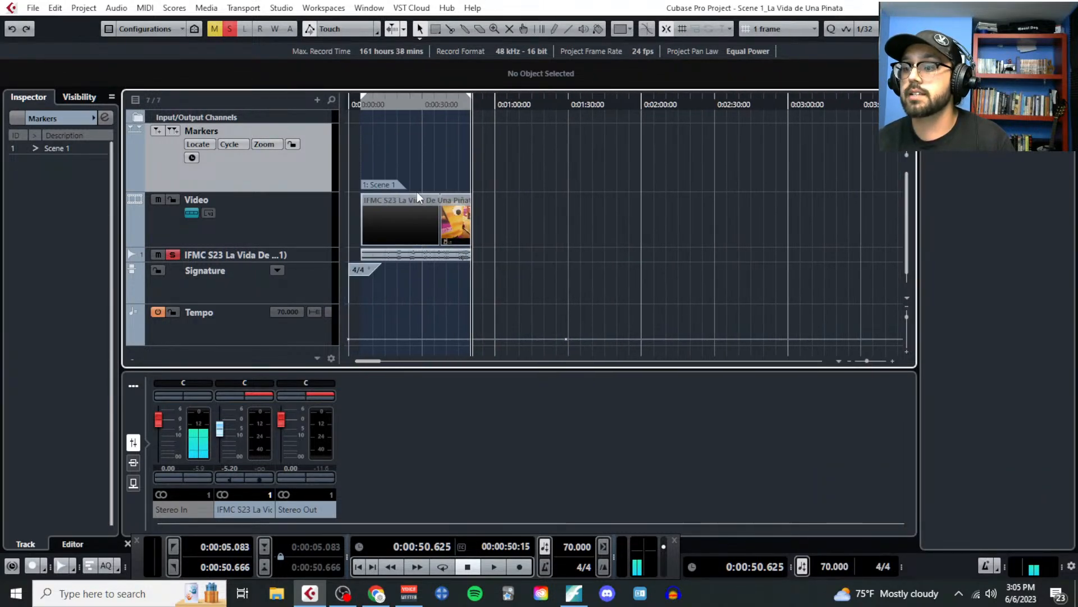
# Step: Delete the Scene 1 marker and remove the empty Markers track
pyautogui.click(364, 186)
pyautogui.press('Delete')
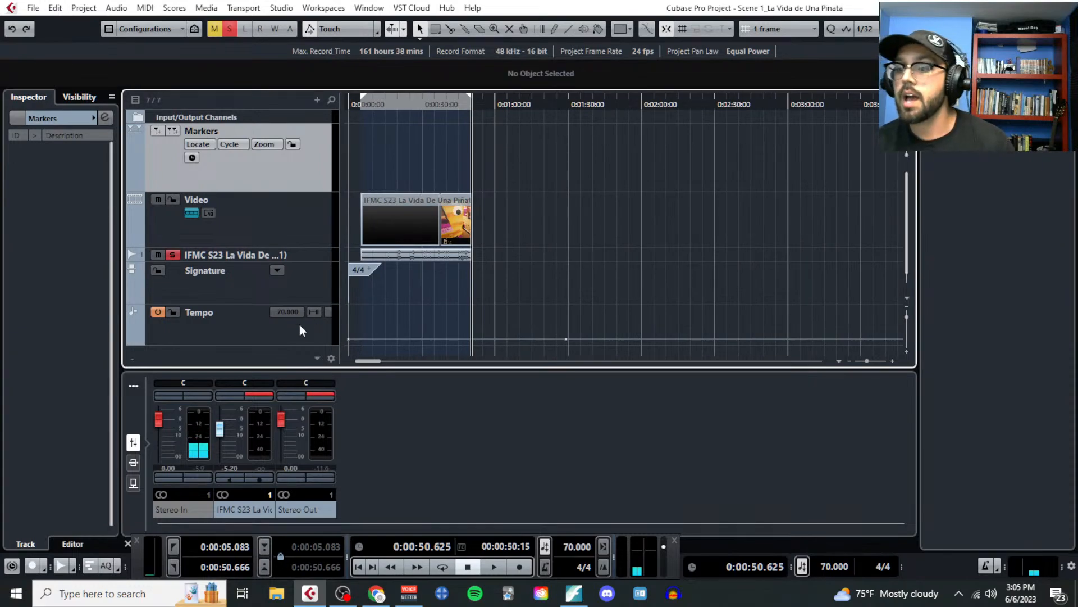
pyautogui.rightClick(317, 177)
pyautogui.click(385, 225)
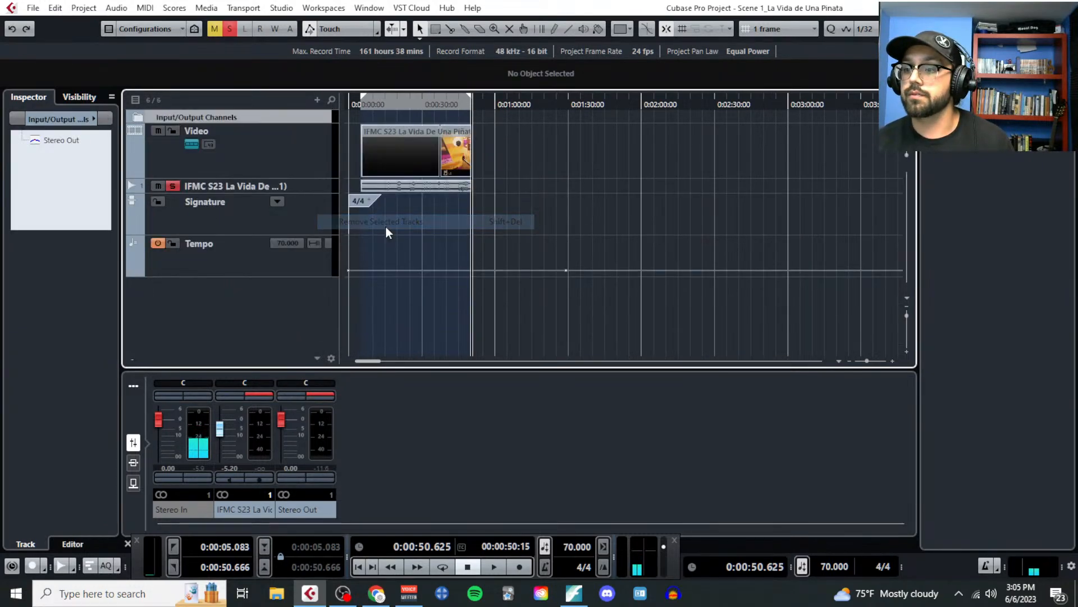
# Step: Add a new marker track above the Video track
pyautogui.click(316, 100)
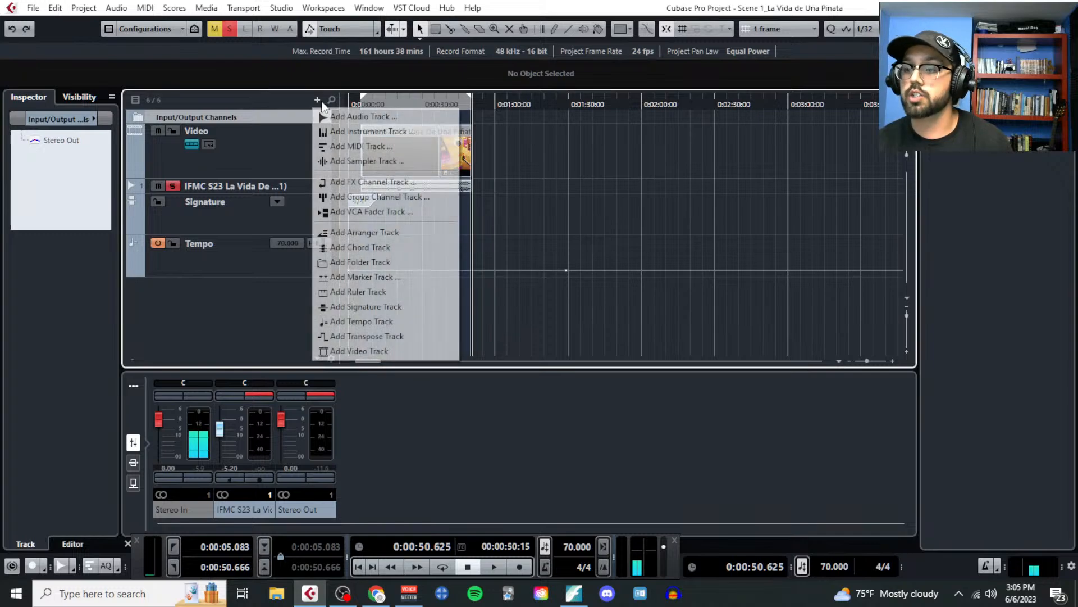
pyautogui.click(394, 275)
pyautogui.click(660, 356)
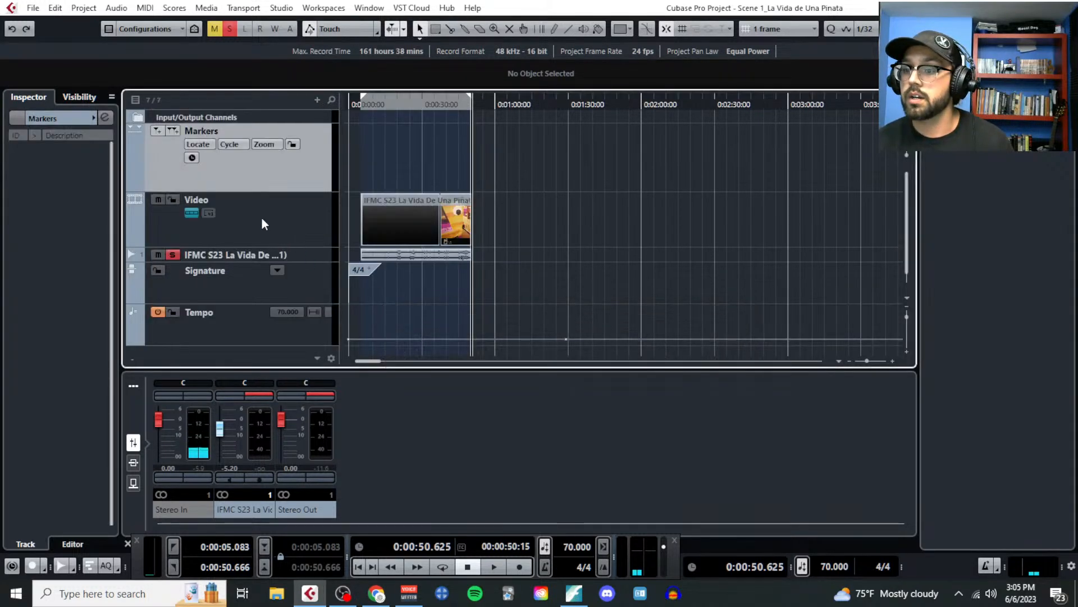
pyautogui.scroll(5, 361, 167)
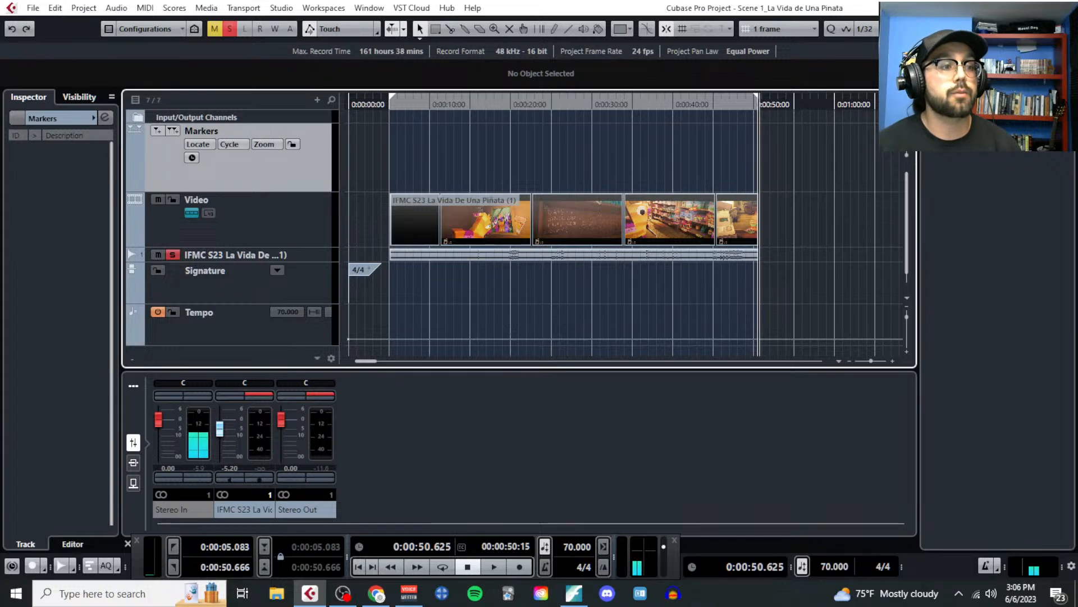
# Step: Switch to the Spotting Notes_IFMC 2023 document in Chrome, look up Scene 1's SMPTE in time and contour timings, and return to Cubase
pyautogui.hotkey('alt', 'Tab')
pyautogui.moveTo(421, 96); pyautogui.dragTo(167, 63)
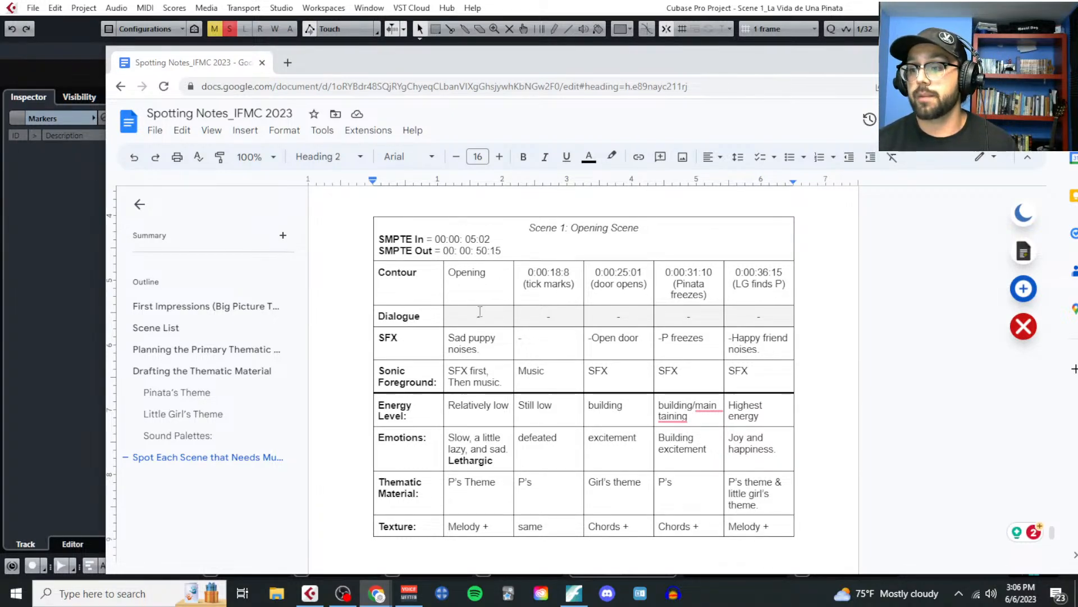
pyautogui.click(376, 593)
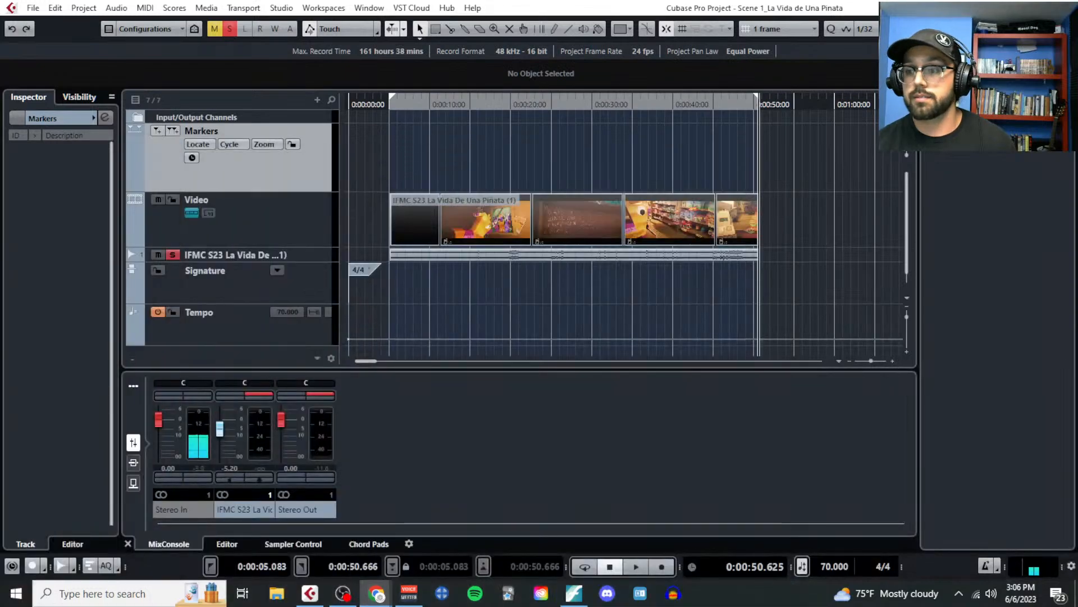
# Step: Draw a marker at 0:00:05:02 on the Markers track, where the Scene 1 video clip begins
pyautogui.rightClick(393, 173)
pyautogui.click(532, 176)
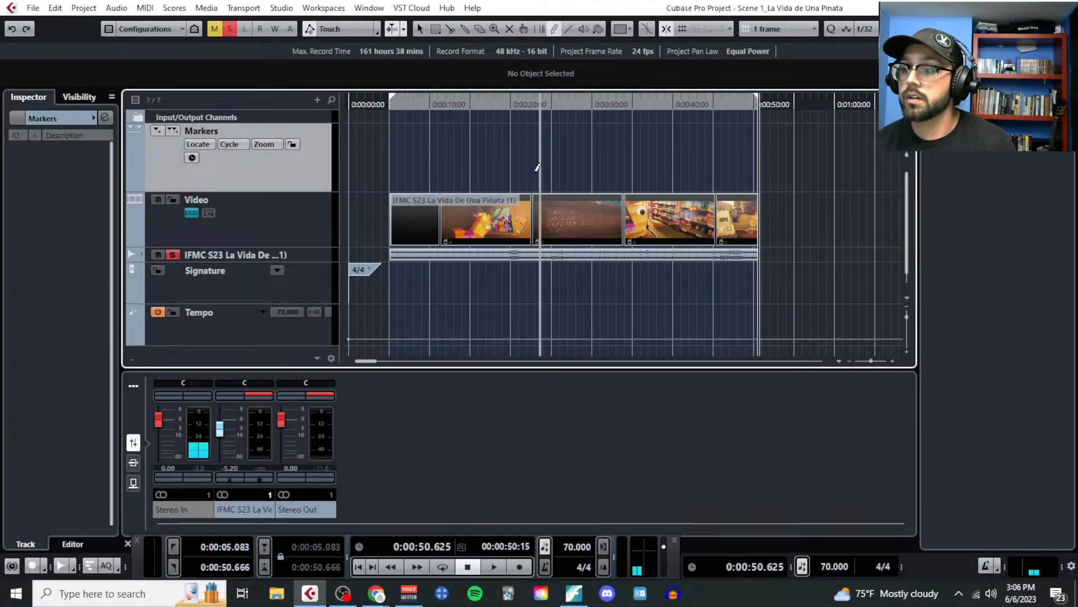
pyautogui.scroll(15, 387, 179)
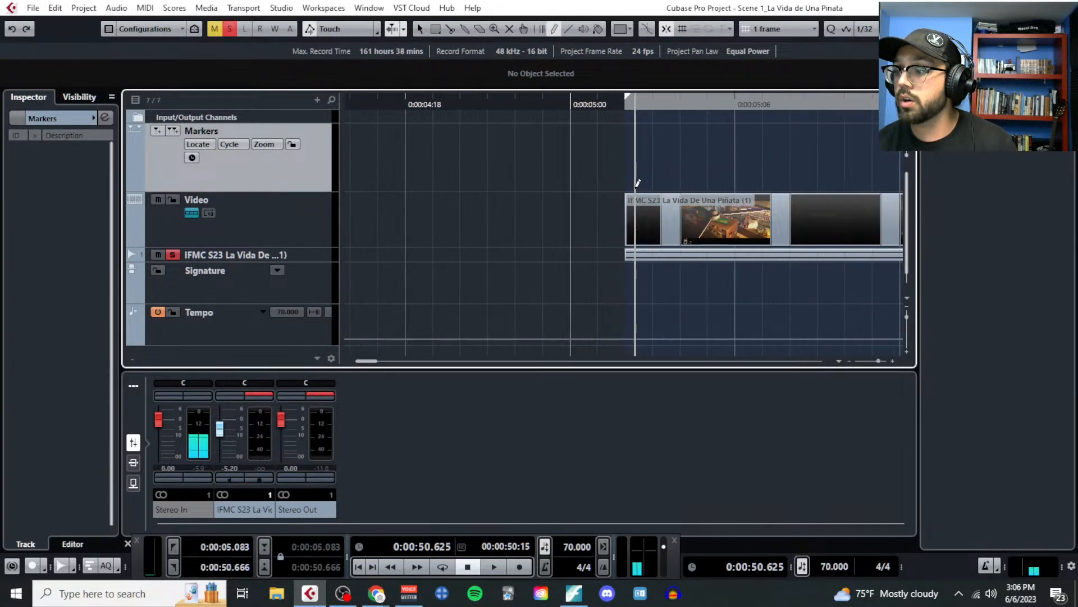
pyautogui.click(630, 173)
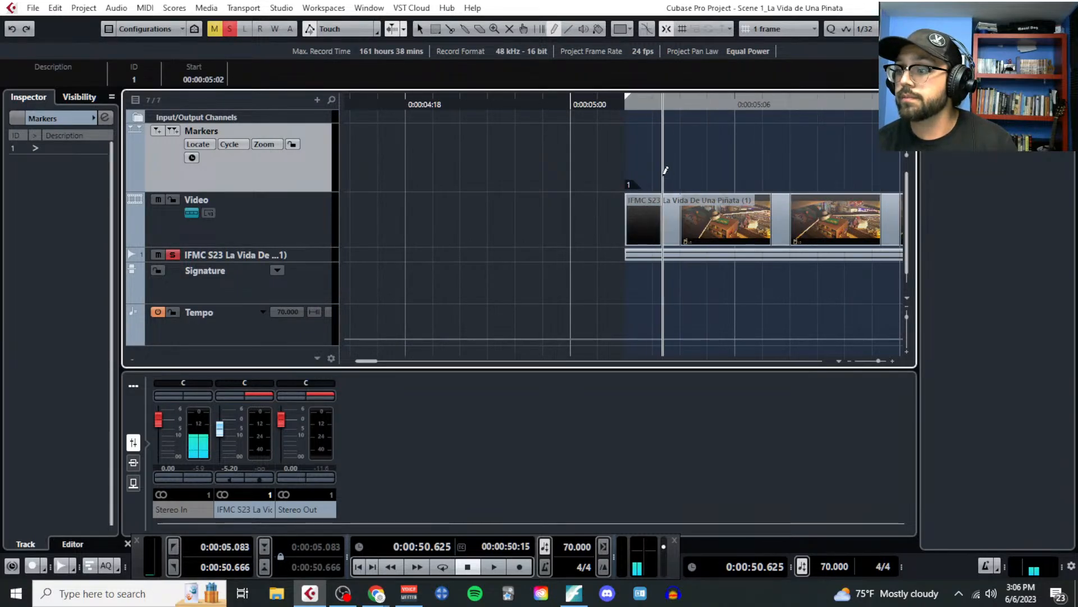
pyautogui.scroll(-6, 667, 183)
pyautogui.scroll(-2, 668, 187)
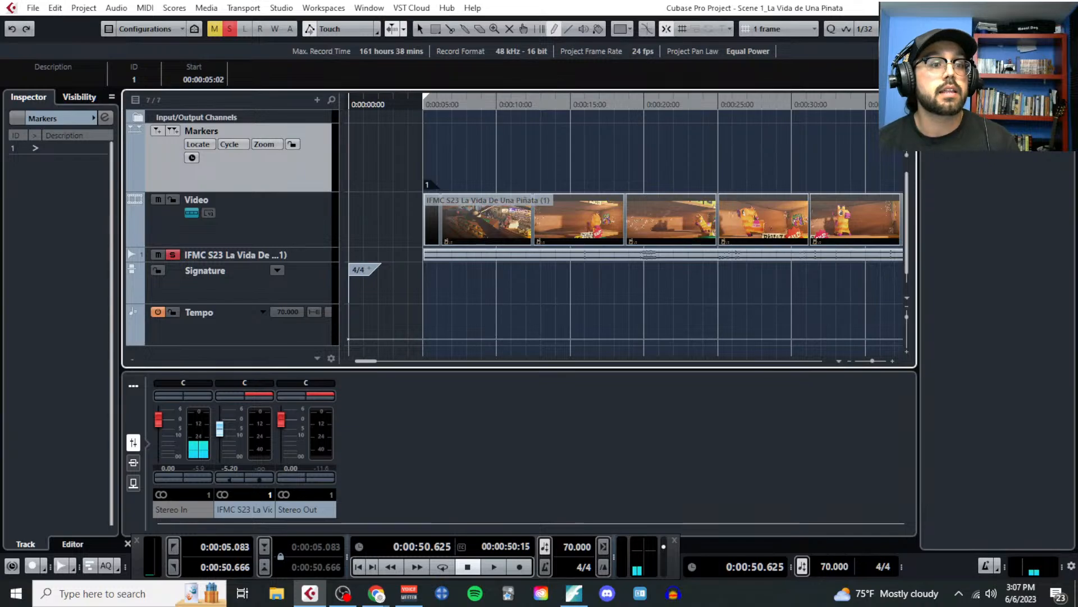
# Step: Switch to the spotting notes in Chrome to look up the tick marks time, and move the document aside from the timeline
pyautogui.hotkey('alt', 'Tab')
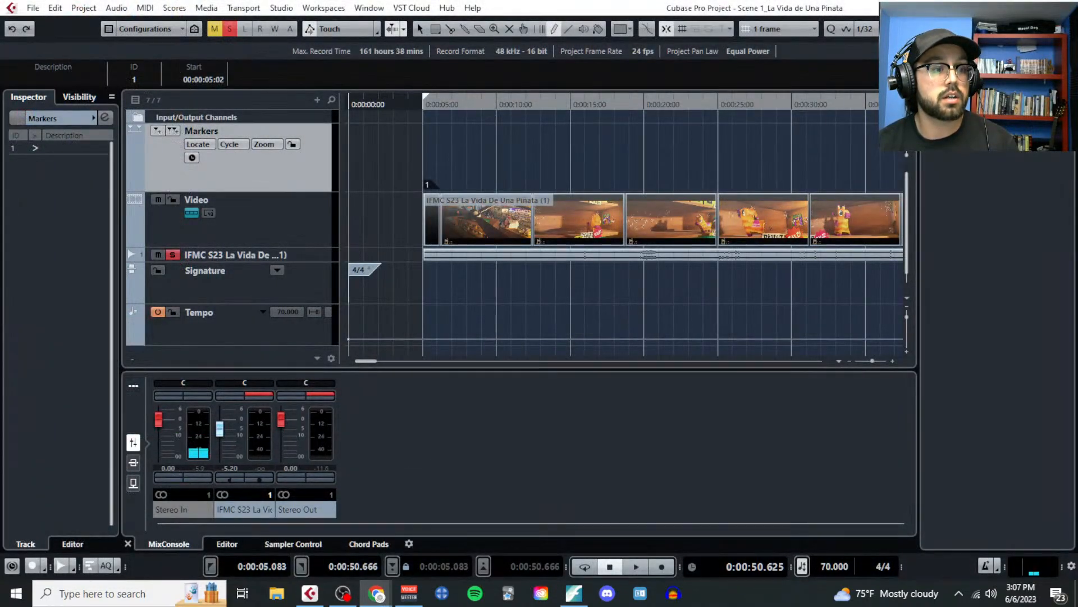
pyautogui.hotkey('alt', 'Tab')
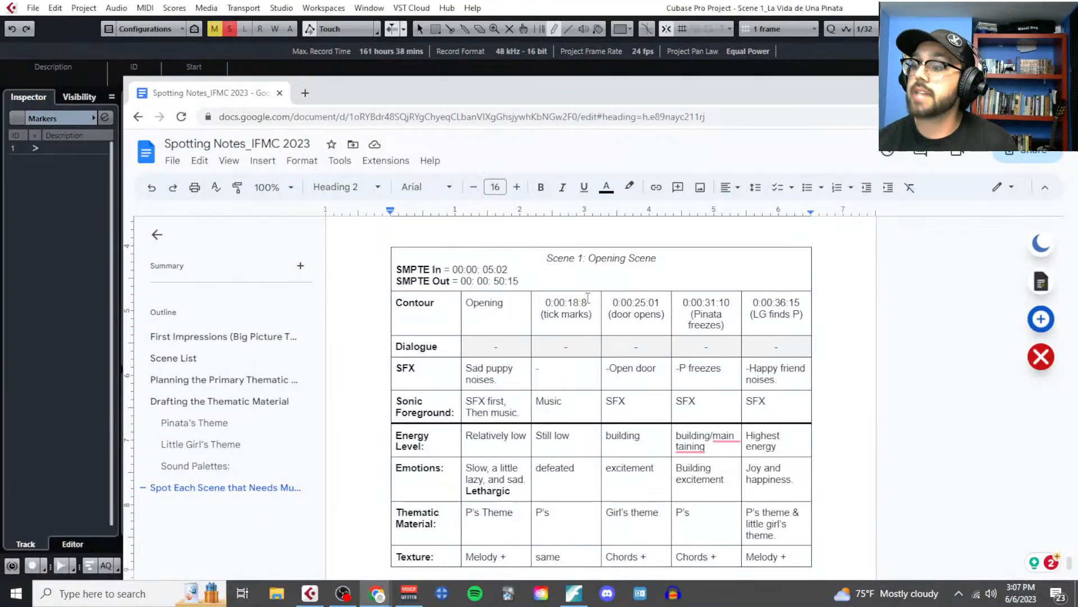
pyautogui.hotkey('alt', 'Tab')
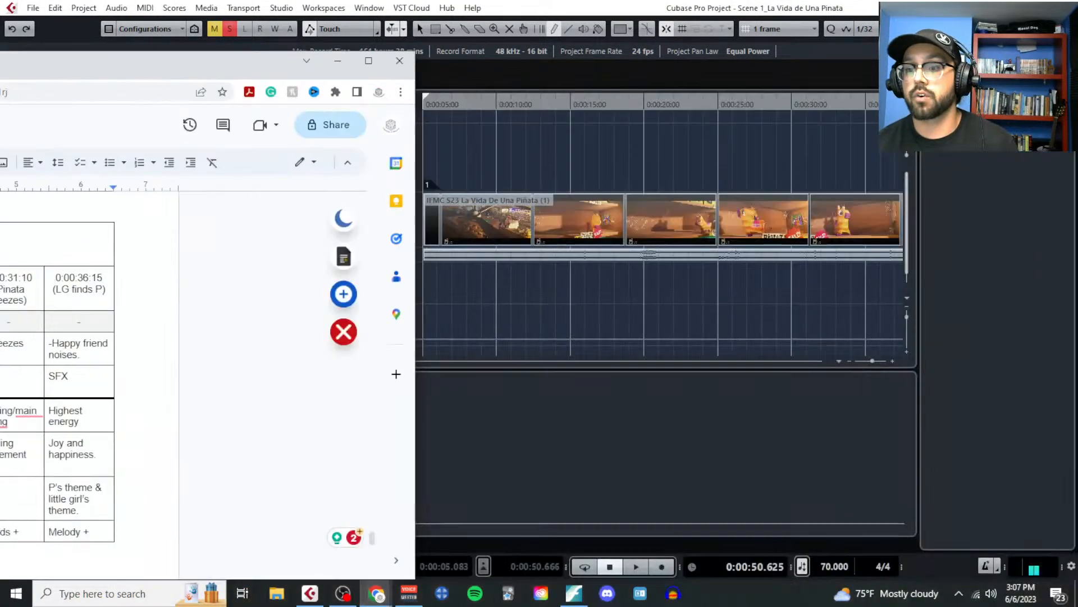
# Step: Place the project cursor at 0:00:18:08 in Cubase, draw the tick marks marker there, and return to the Object Selection tool
pyautogui.click(625, 129)
pyautogui.scroll(5, 630, 132)
pyautogui.scroll(3, 623, 132)
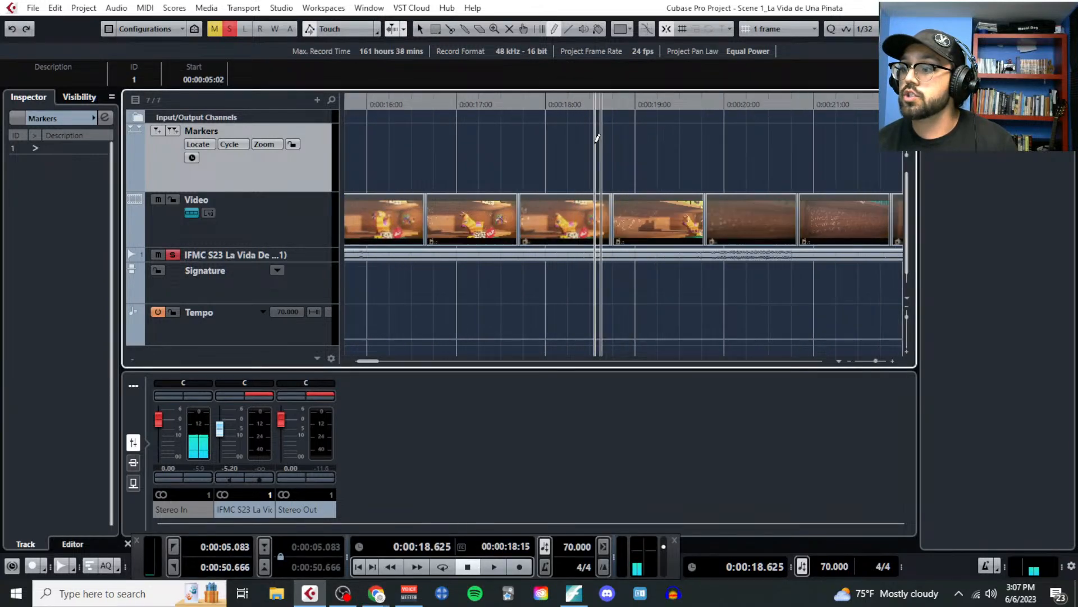
pyautogui.scroll(3, 590, 126)
pyautogui.click(540, 105)
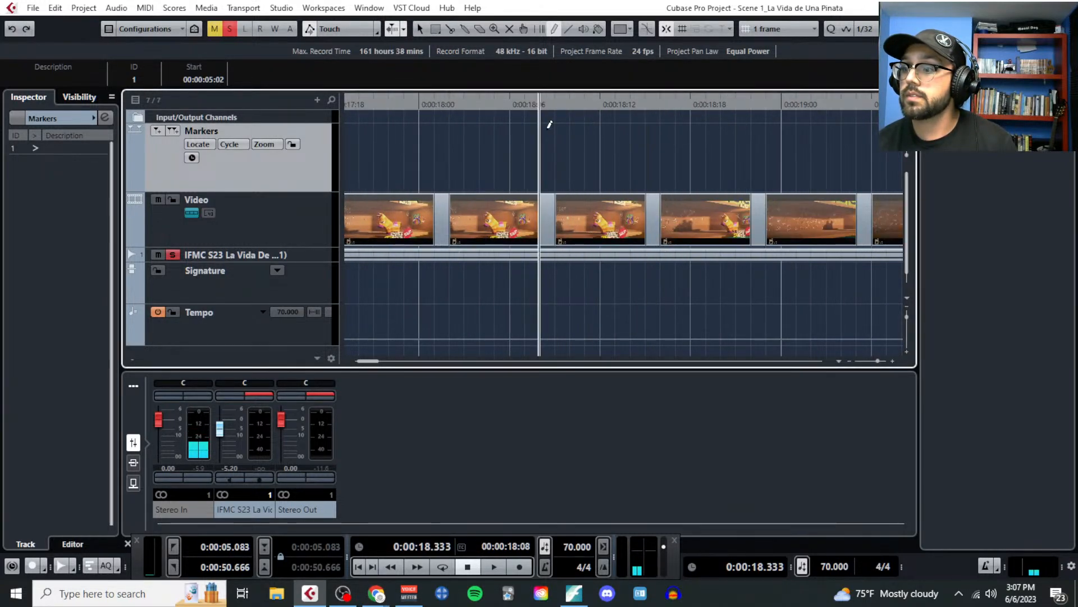
pyautogui.scroll(3, 548, 126)
pyautogui.rightClick(534, 145)
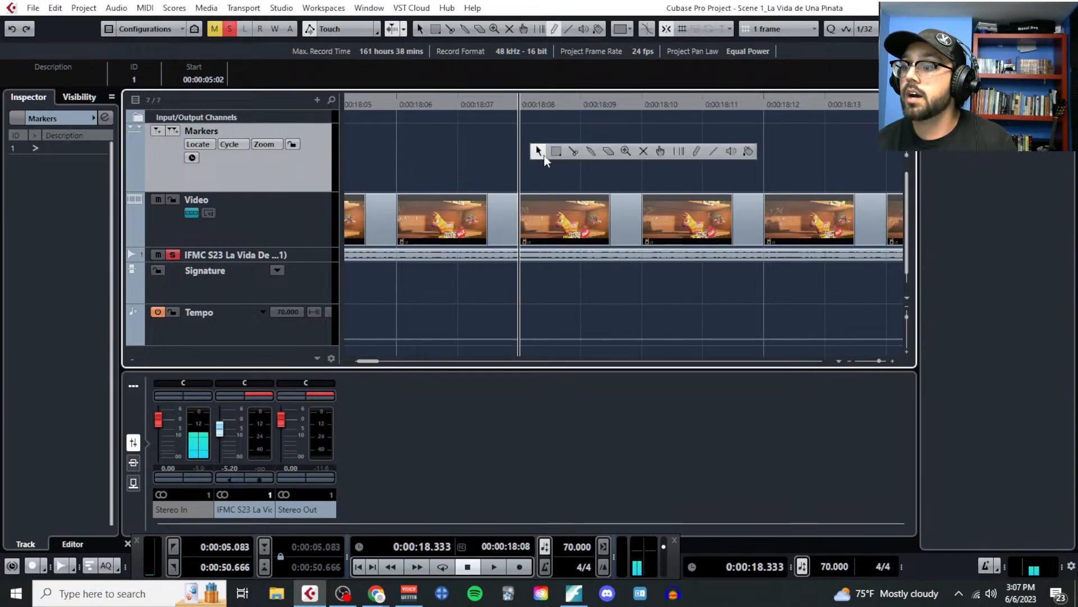
pyautogui.click(696, 150)
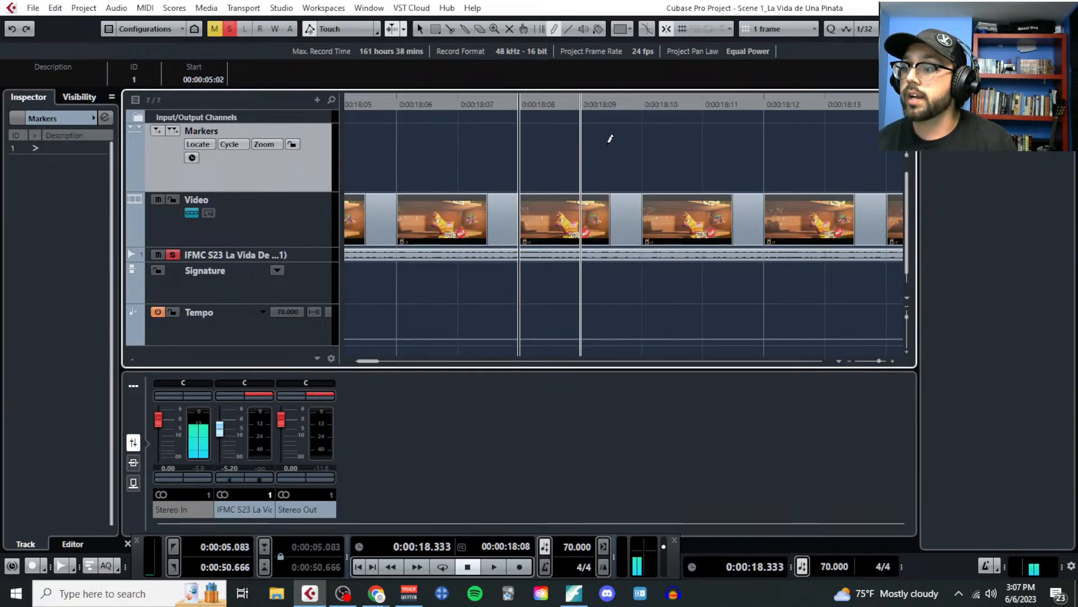
pyautogui.click(526, 155)
pyautogui.press('1')
pyautogui.scroll(-5, 526, 191)
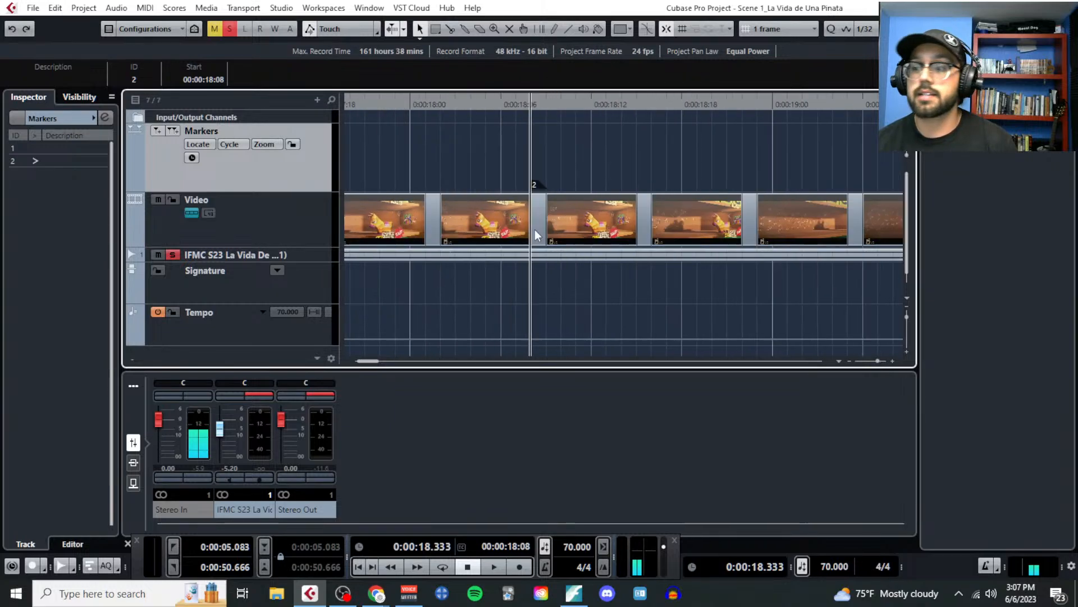
# Step: Play the video from 0:00:18:04 to review the tick marks marker, stop playback, and close the Video Player
pyautogui.click(488, 105)
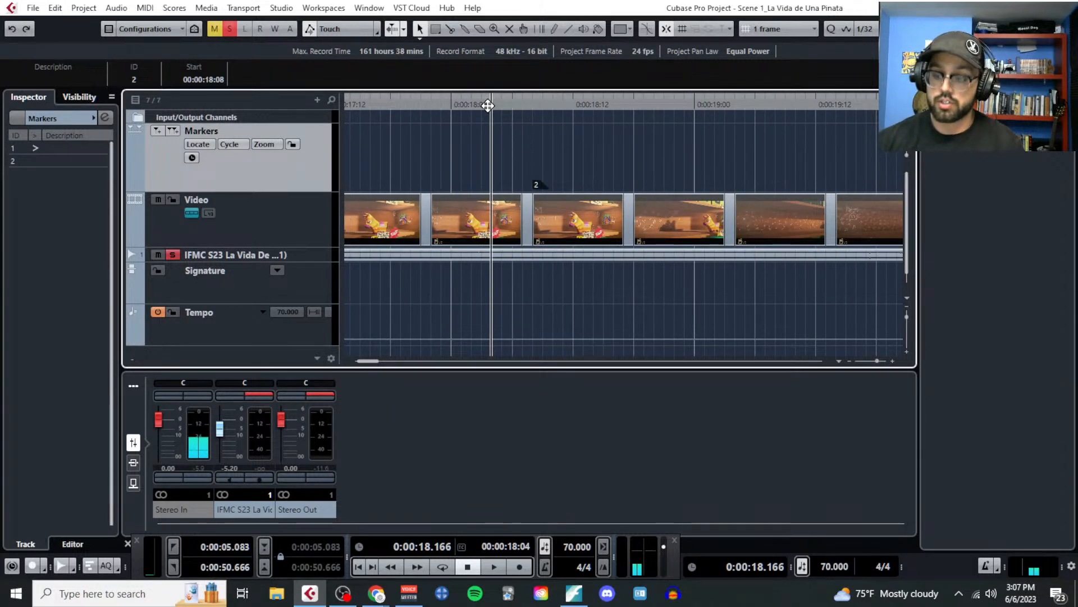
pyautogui.press('space')
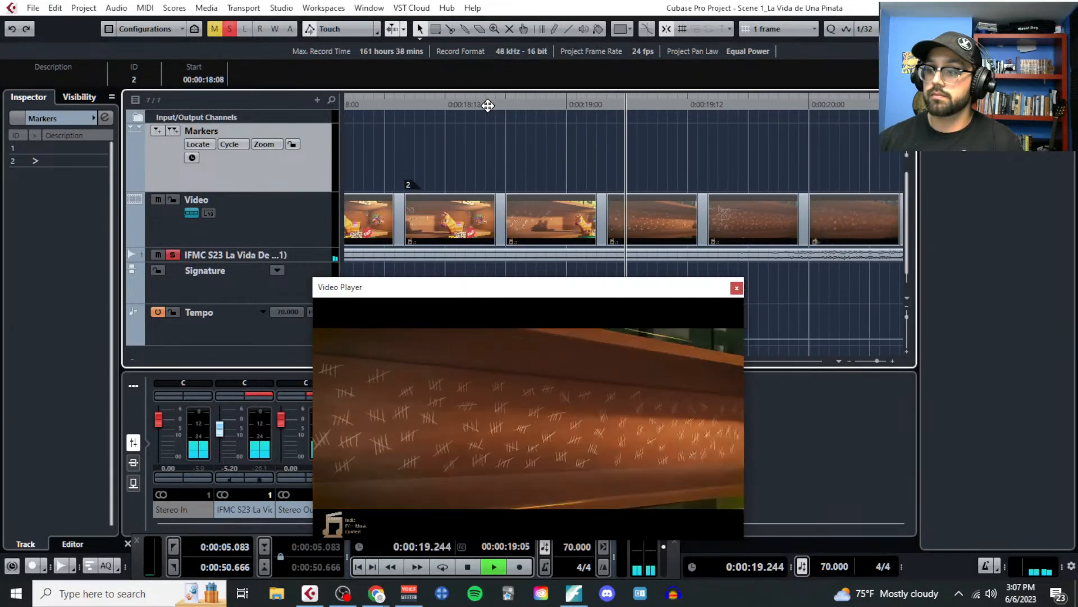
pyautogui.press('space')
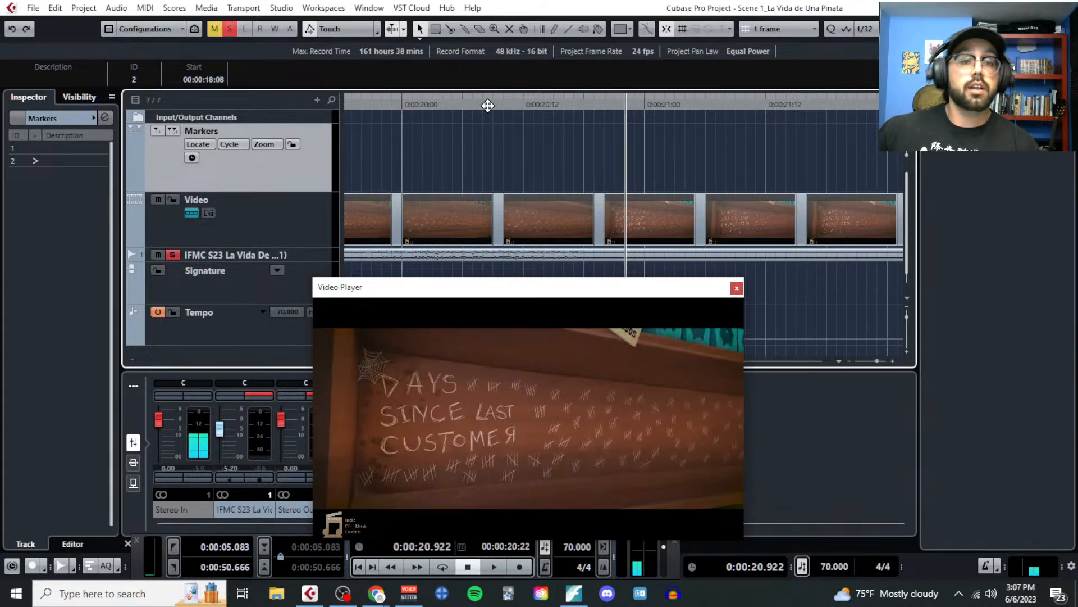
pyautogui.click(737, 289)
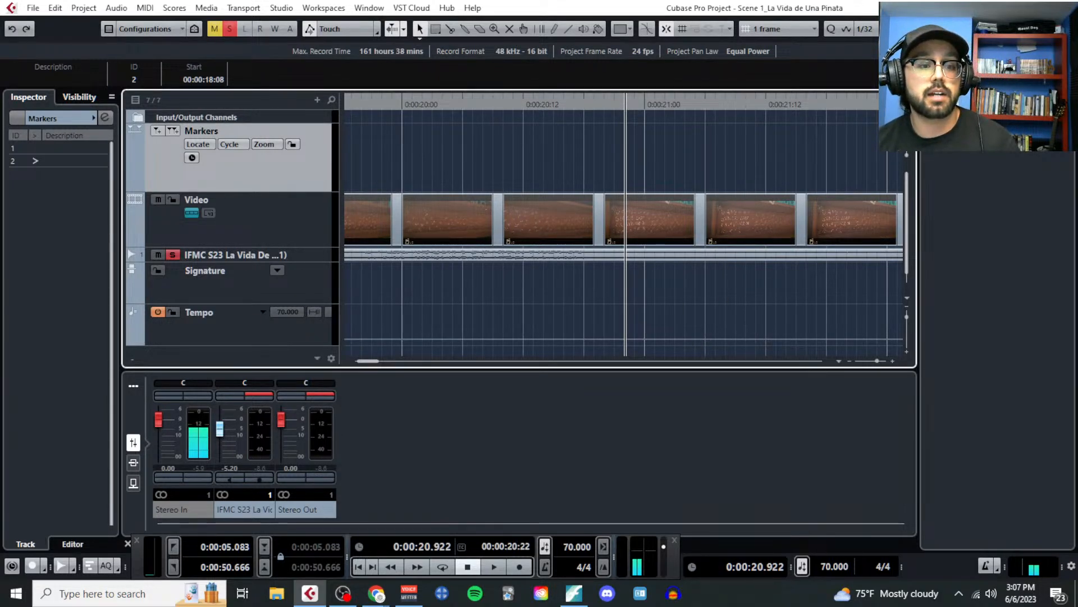
# Step: Place the project cursor at 0:00:25:01, draw the door opens marker there, and return to the Object Selection tool
pyautogui.press('g')
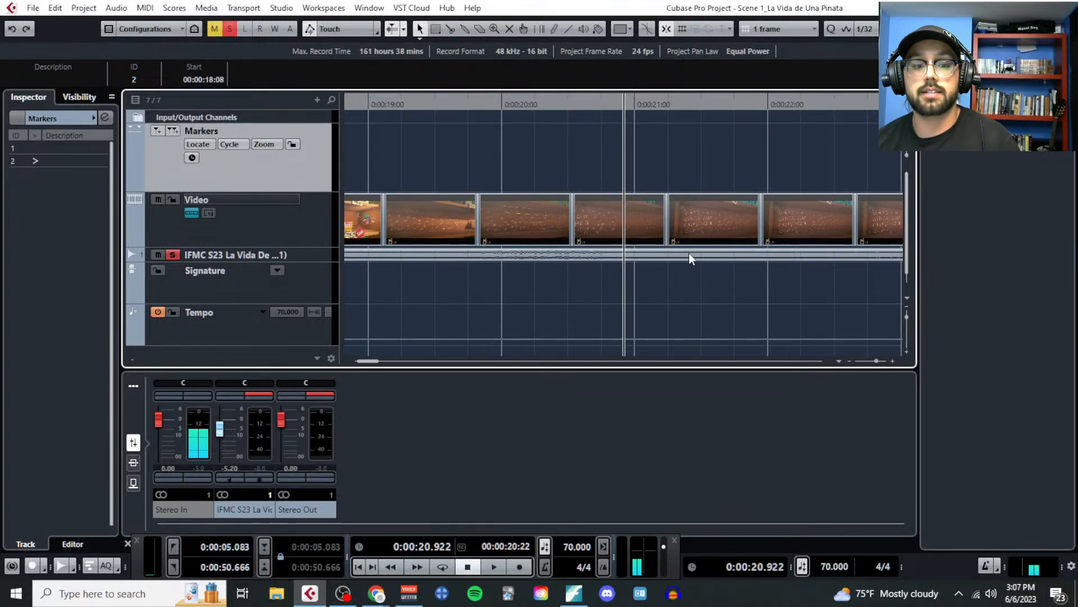
pyautogui.hscroll(5, 690, 254)
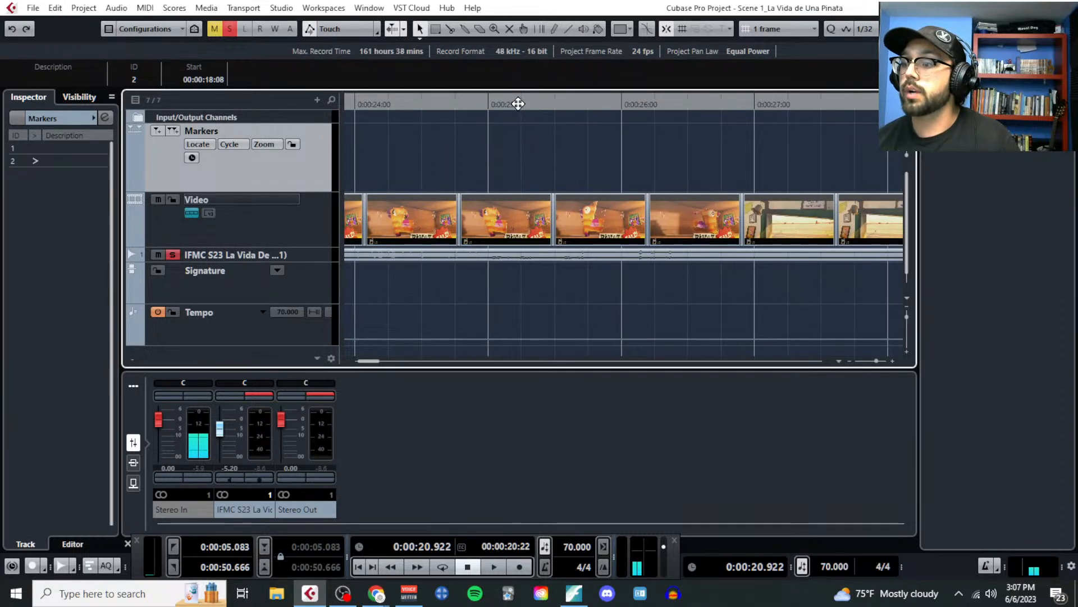
pyautogui.moveTo(518, 104); pyautogui.dragTo(507, 153)
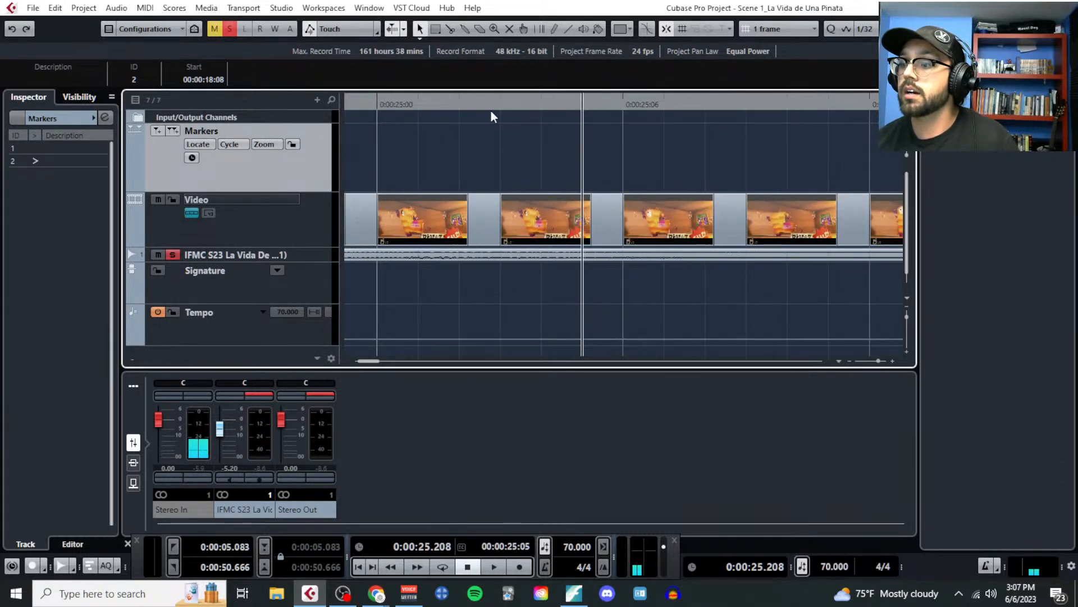
pyautogui.moveTo(490, 110); pyautogui.dragTo(488, 143)
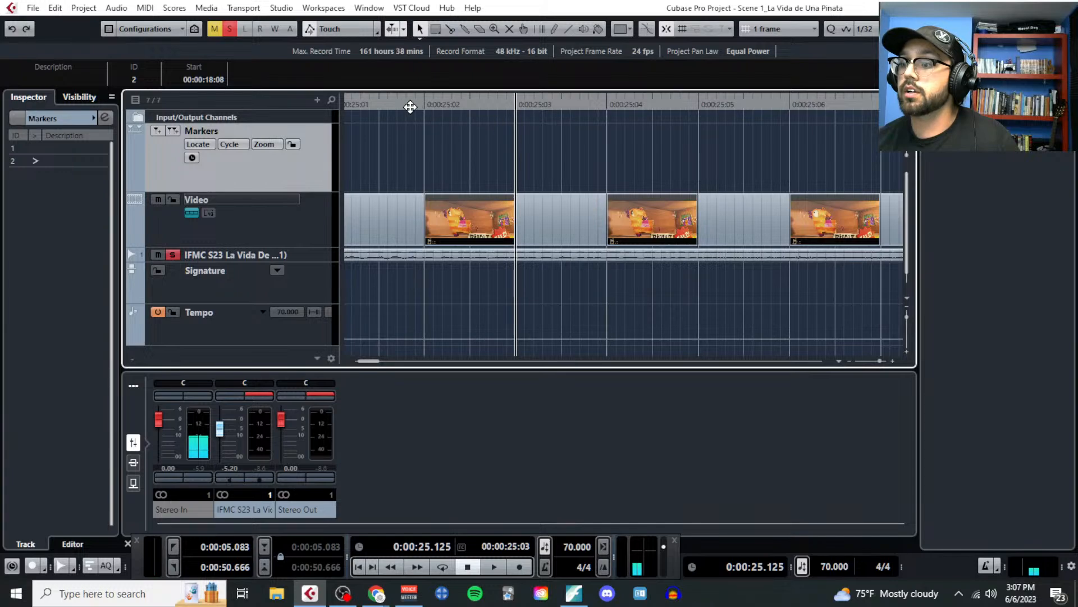
pyautogui.moveTo(410, 107); pyautogui.dragTo(389, 108)
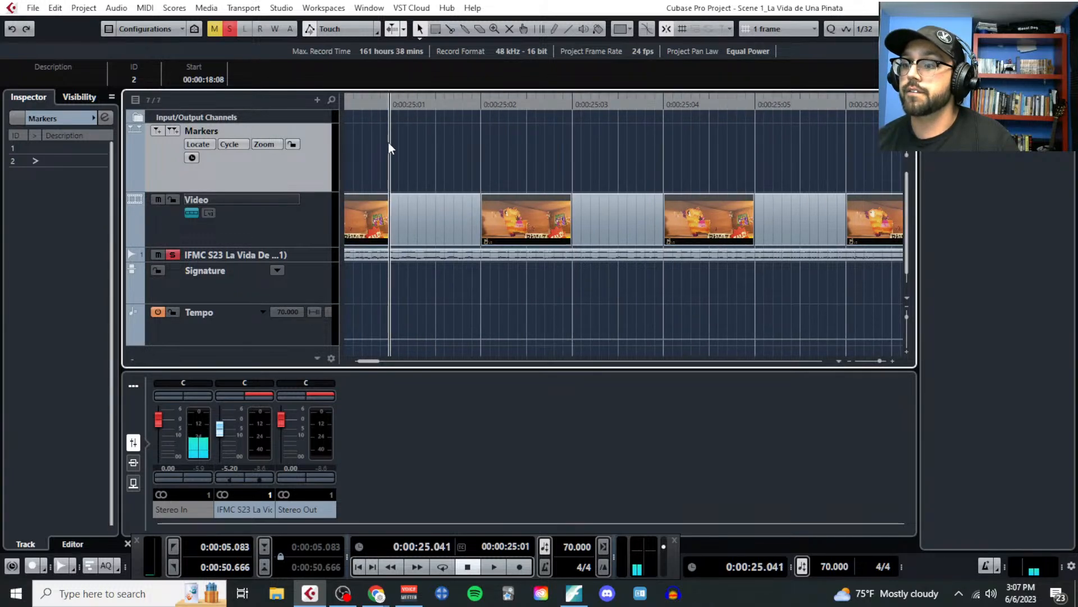
pyautogui.rightClick(423, 148)
pyautogui.click(547, 145)
pyautogui.click(396, 168)
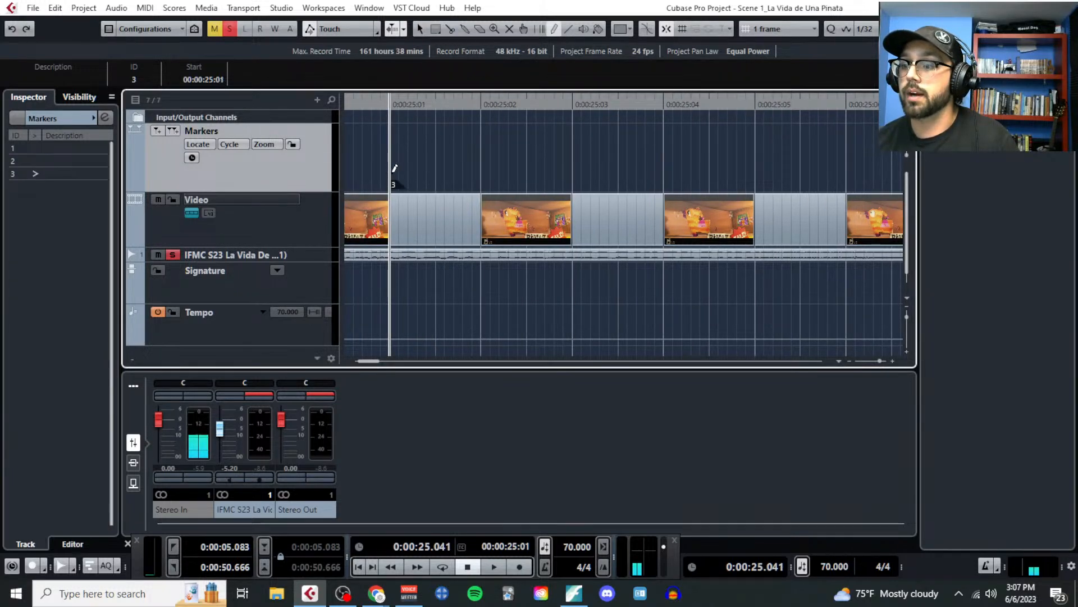
pyautogui.scroll(-3, 406, 174)
pyautogui.press('1')
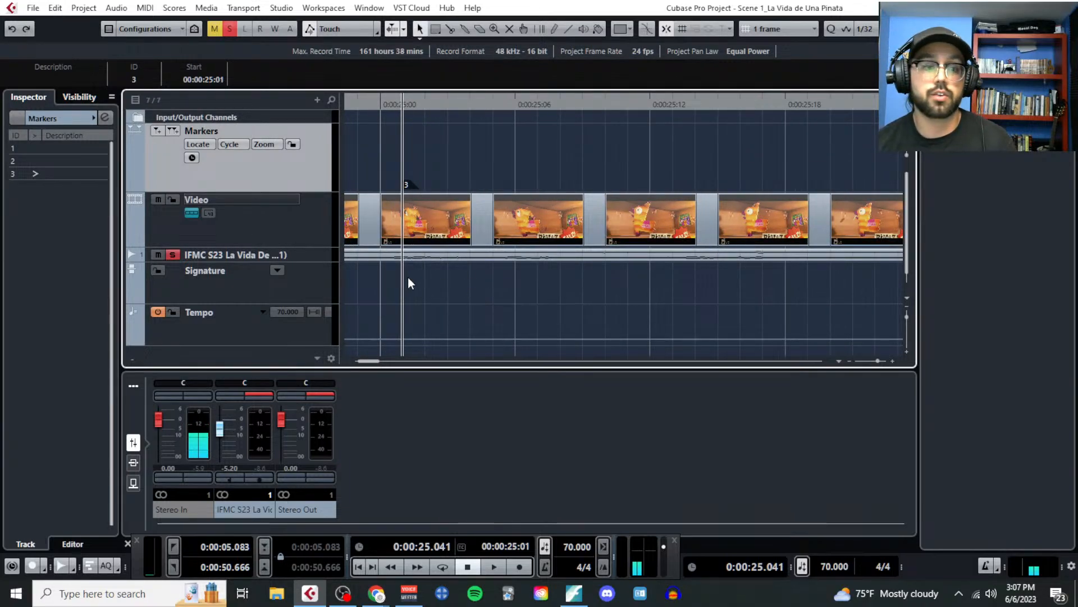
# Step: Draw the fourth marker at 0:00:30:10 on the Markers track
pyautogui.scroll(-10, 518, 265)
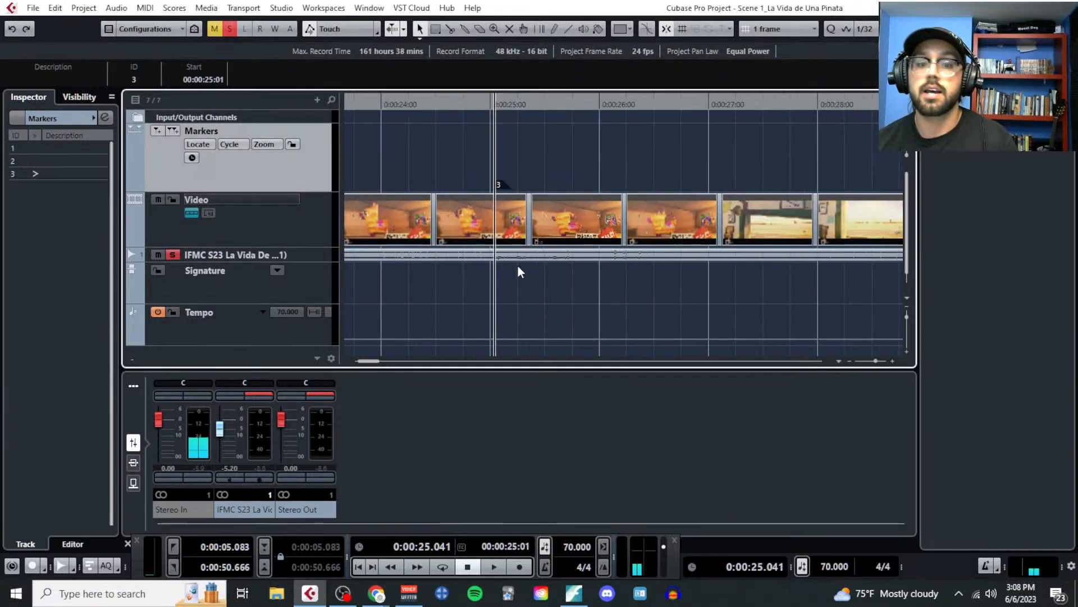
pyautogui.hscroll(4, 642, 211)
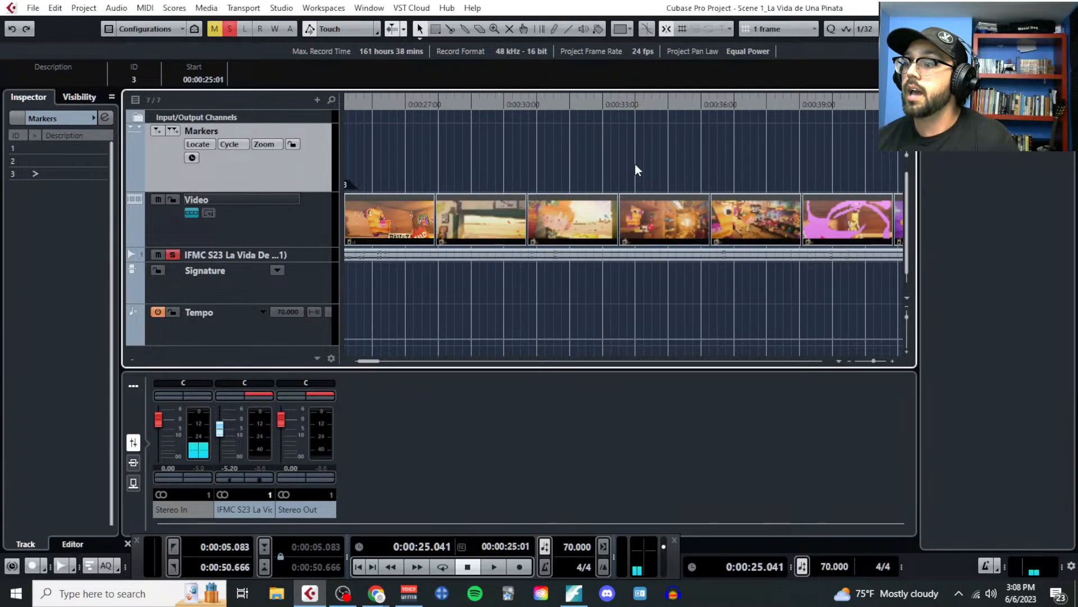
pyautogui.hscroll(-2, 634, 163)
pyautogui.scroll(6, 638, 163)
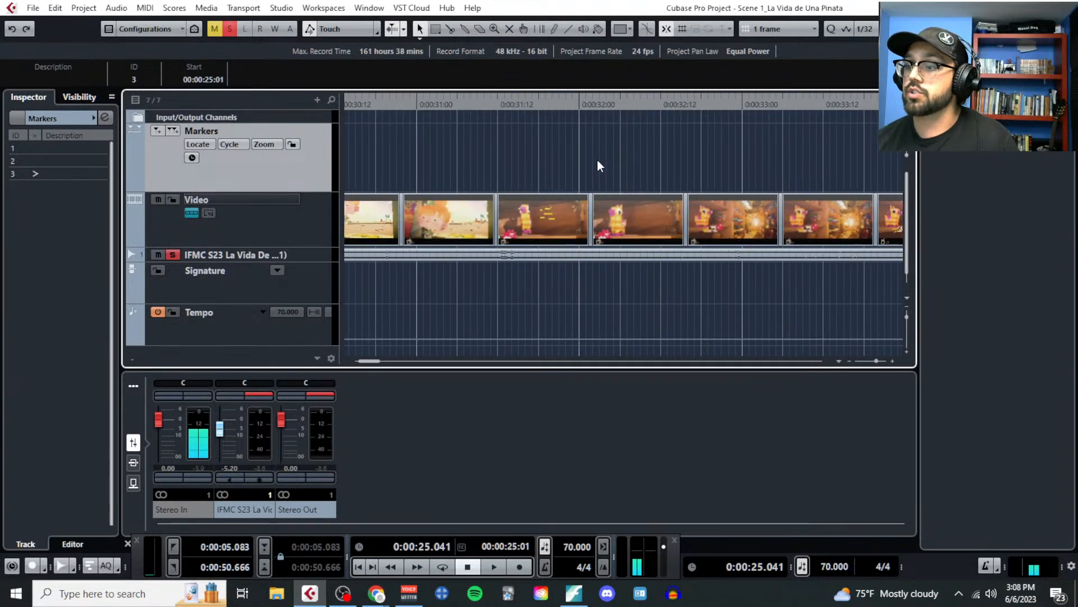
pyautogui.click(527, 103)
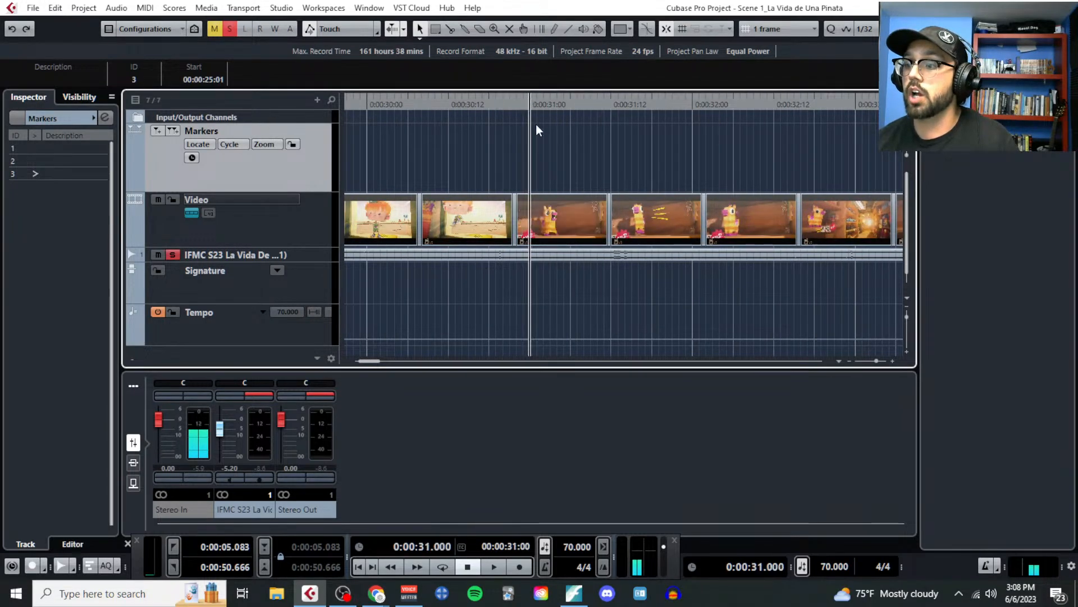
pyautogui.rightClick(486, 174)
pyautogui.click(644, 174)
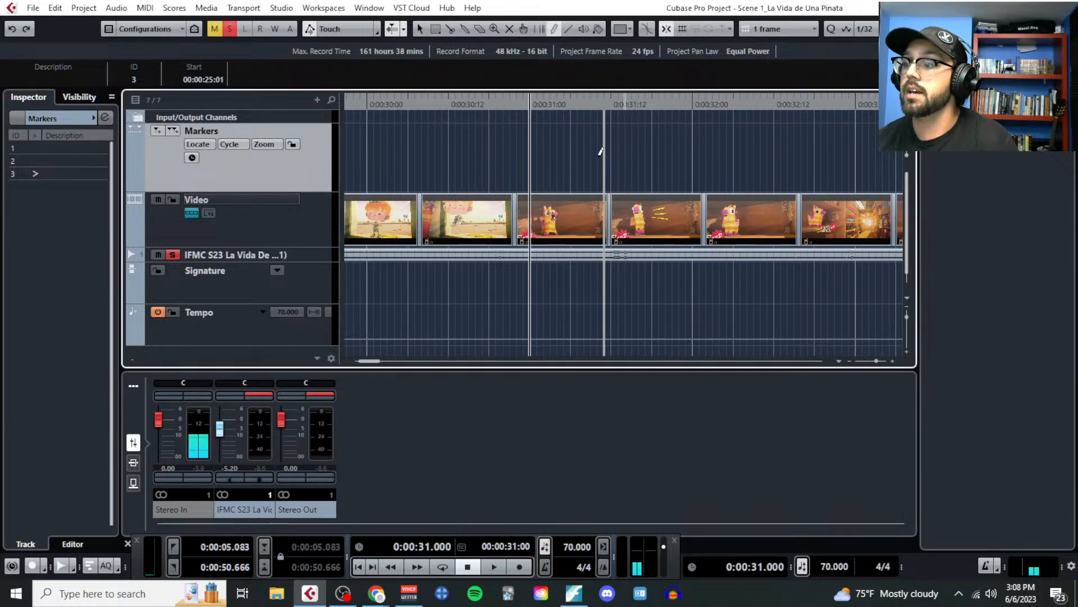
pyautogui.scroll(3, 506, 153)
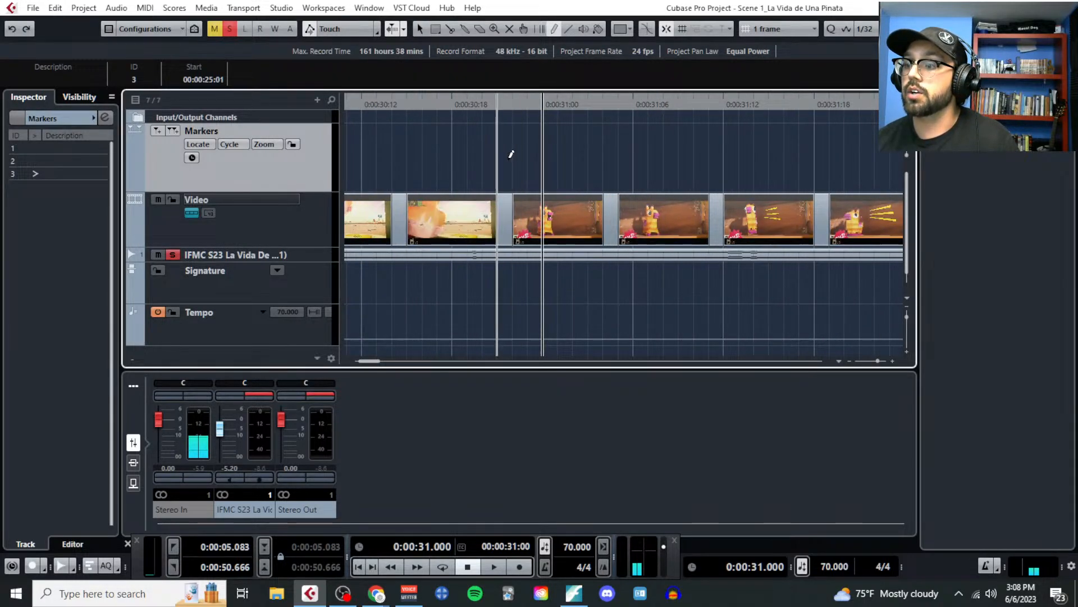
pyautogui.scroll(3, 528, 152)
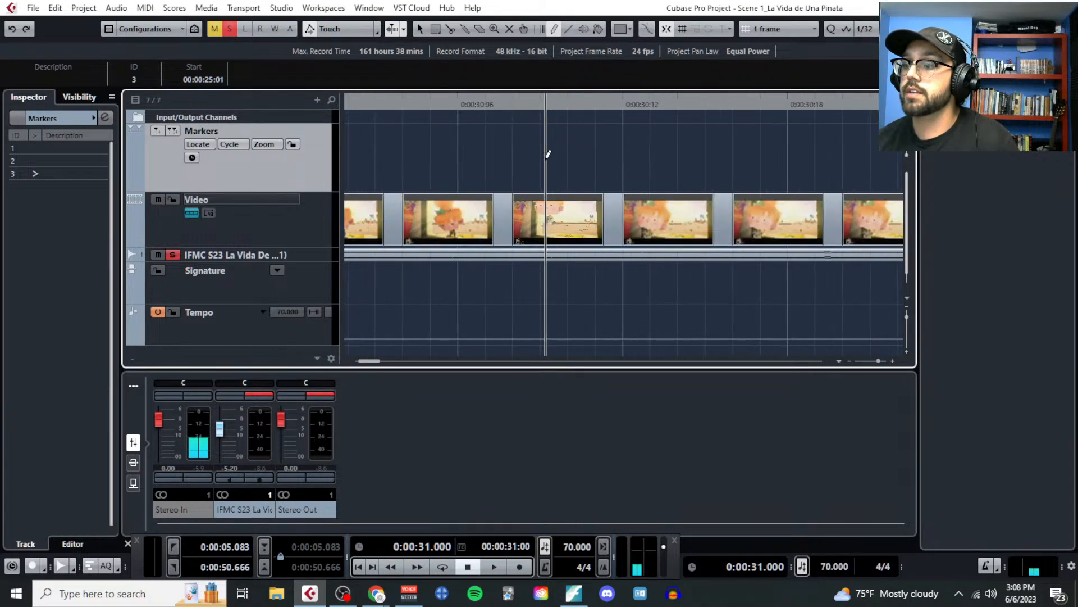
pyautogui.scroll(3, 561, 156)
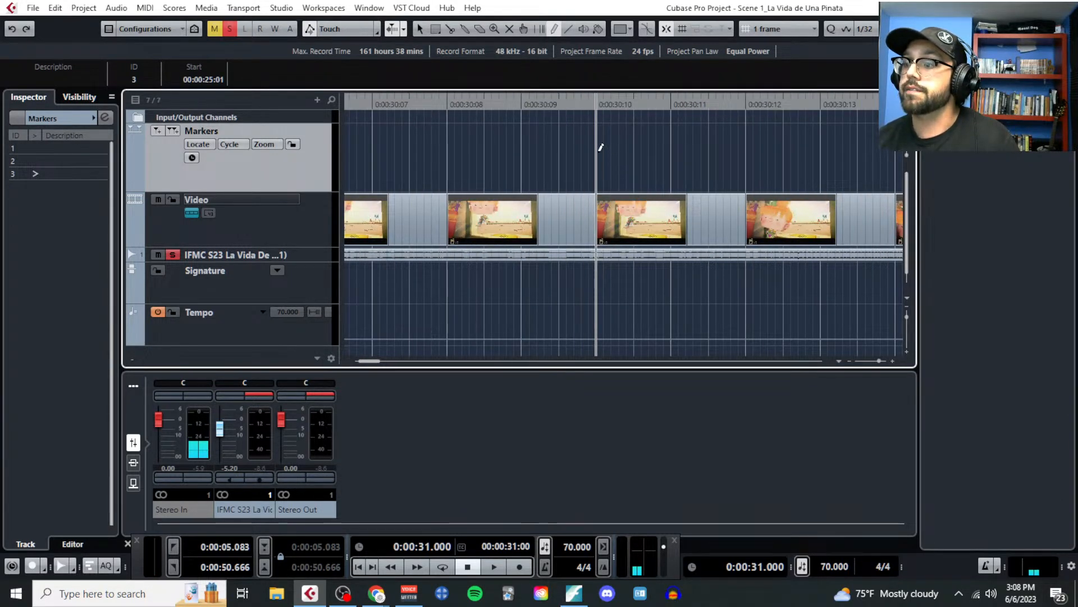
pyautogui.click(601, 146)
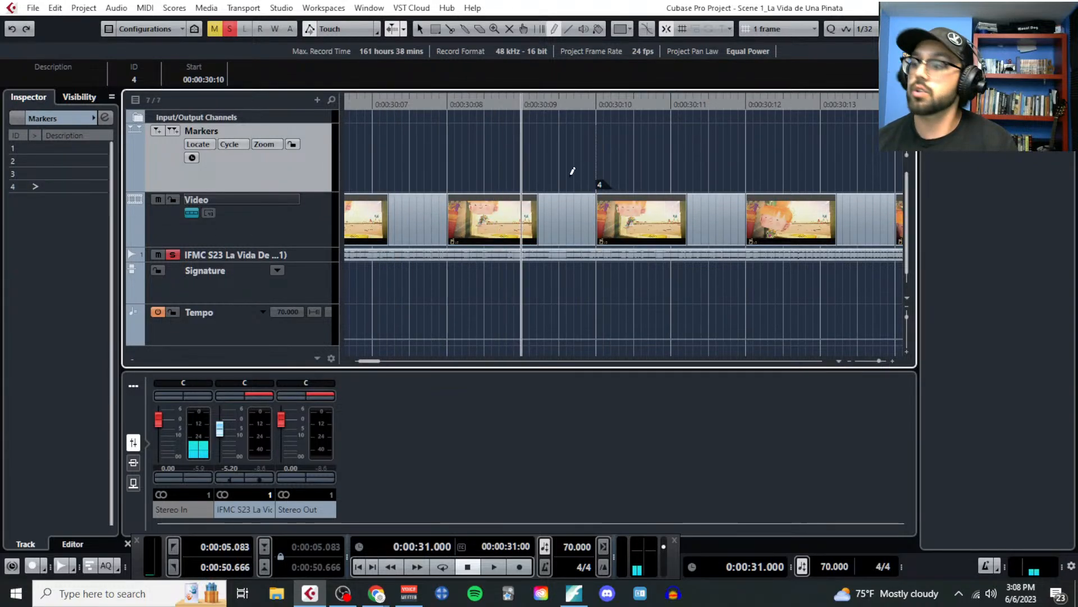
# Step: Place the project cursor at 0:00:30:10 and play the video to 0:00:31:19 to check the fourth marker's hit point
pyautogui.click(595, 105)
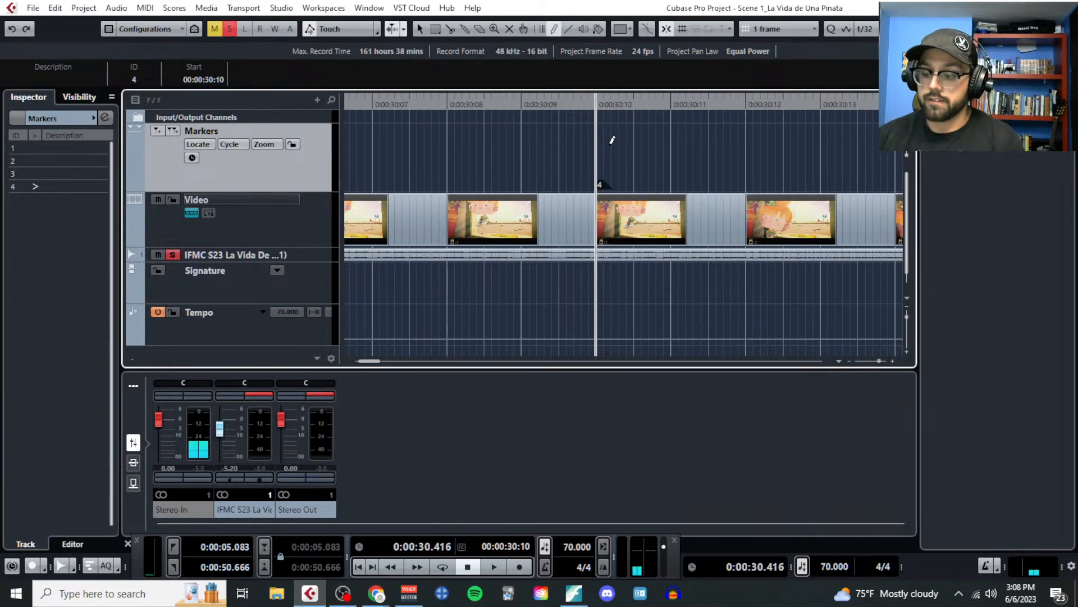
pyautogui.press('F8')
pyautogui.press('space')
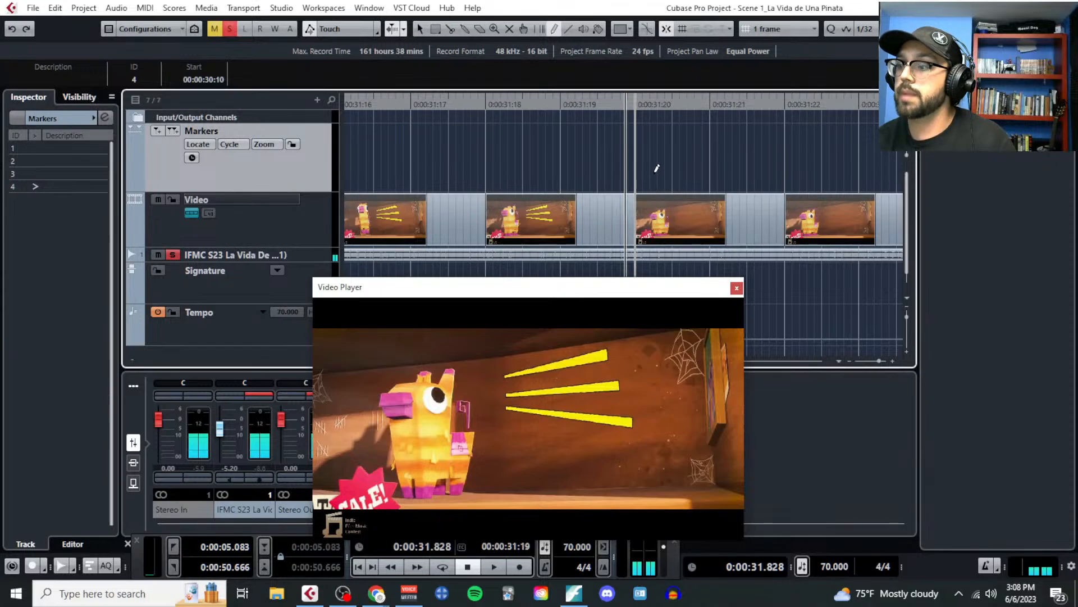
pyautogui.scroll(-3, 589, 161)
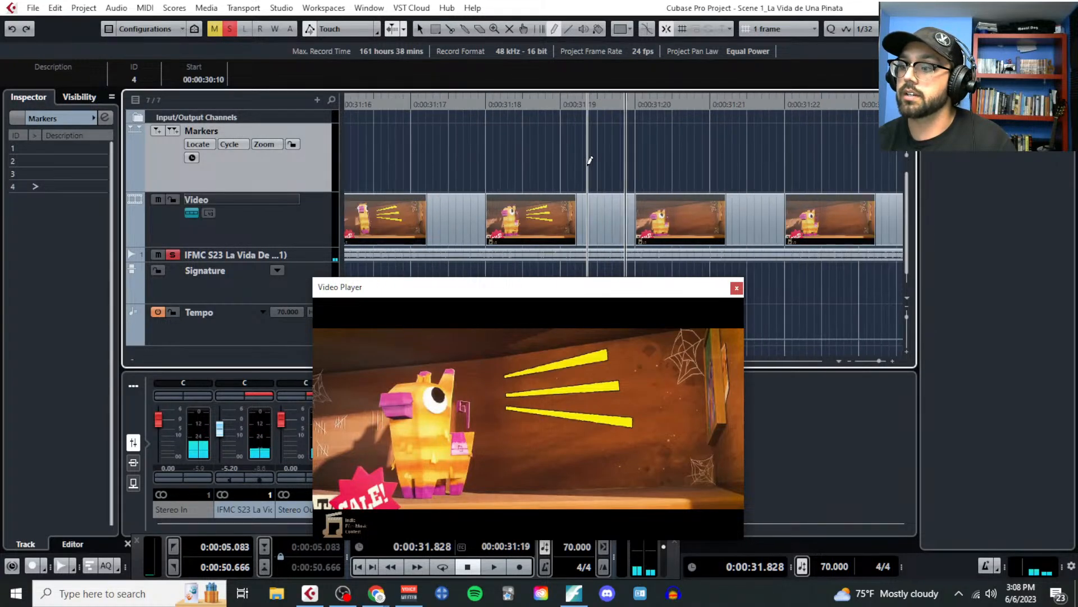
pyautogui.scroll(-2, 589, 161)
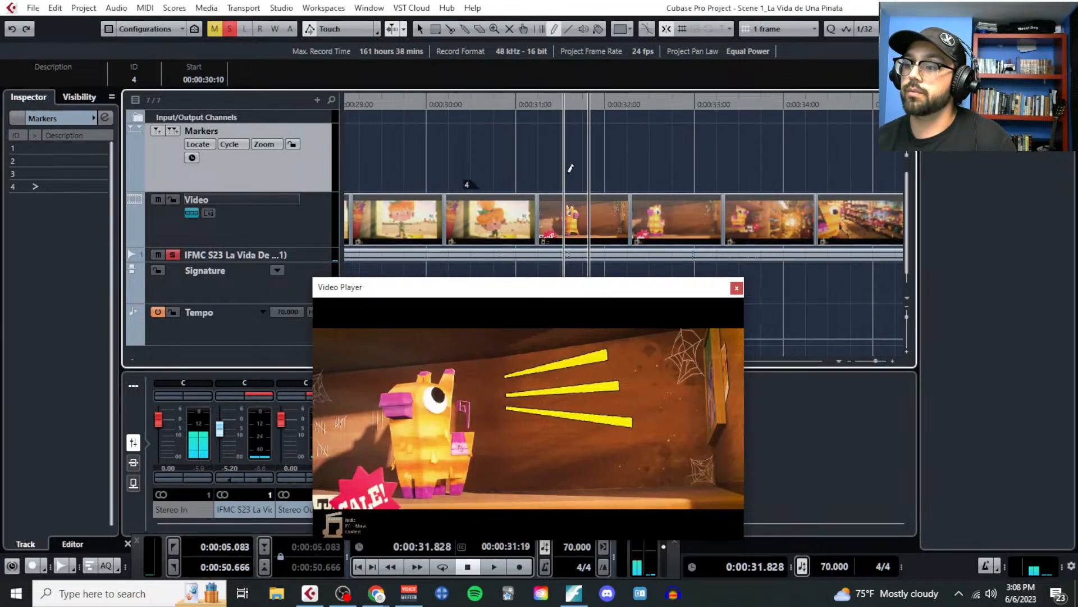
# Step: Return to the Object Selection tool and move the fourth marker to 0:00:31:20
pyautogui.rightClick(496, 191)
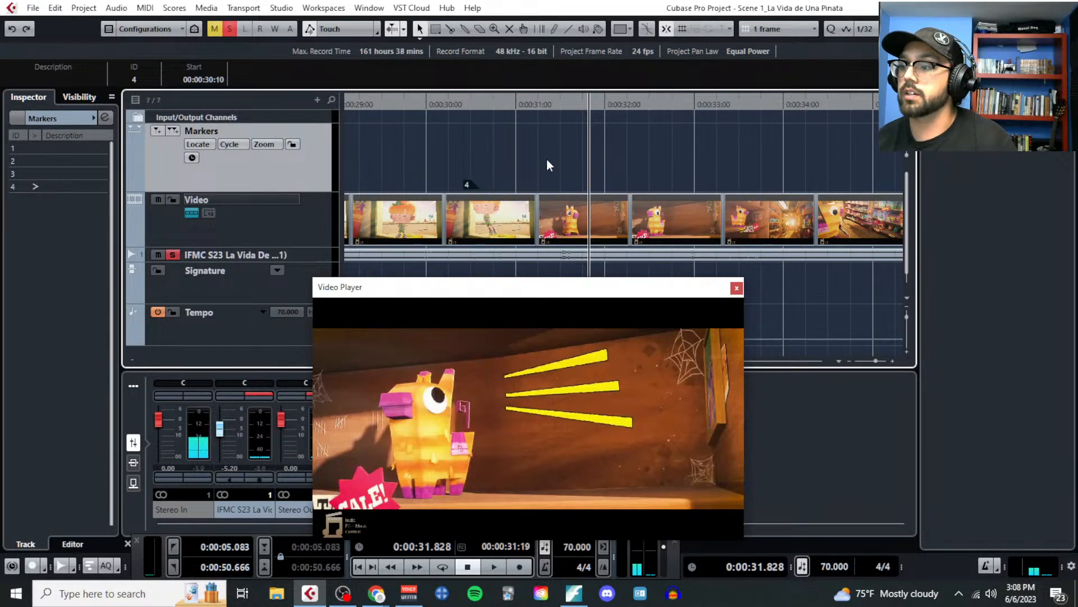
pyautogui.scroll(5, 549, 162)
pyautogui.scroll(2, 665, 171)
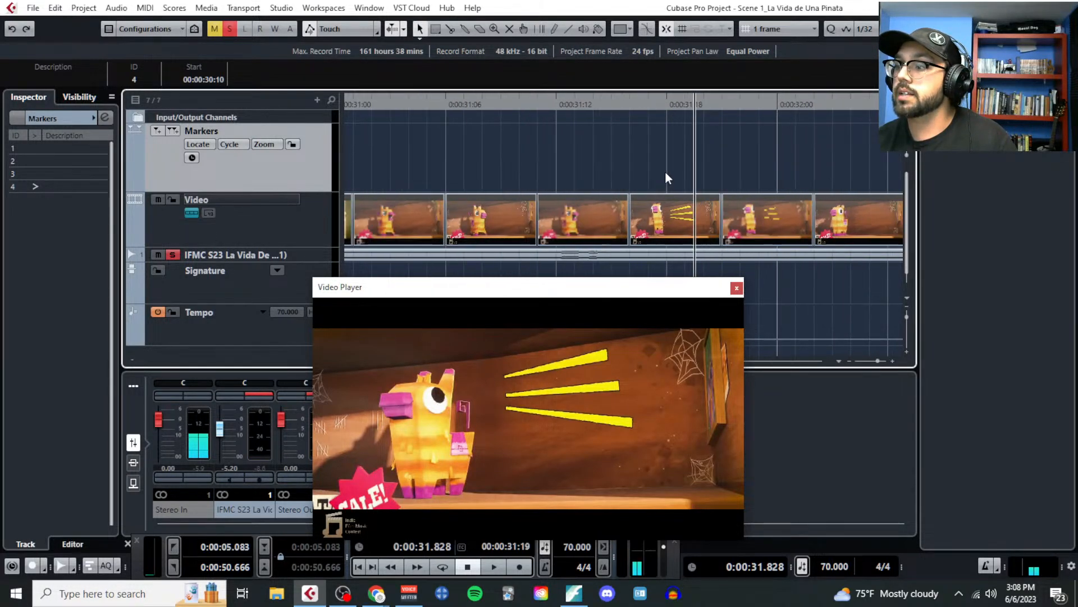
pyautogui.scroll(3, 673, 174)
pyautogui.scroll(-5, 680, 177)
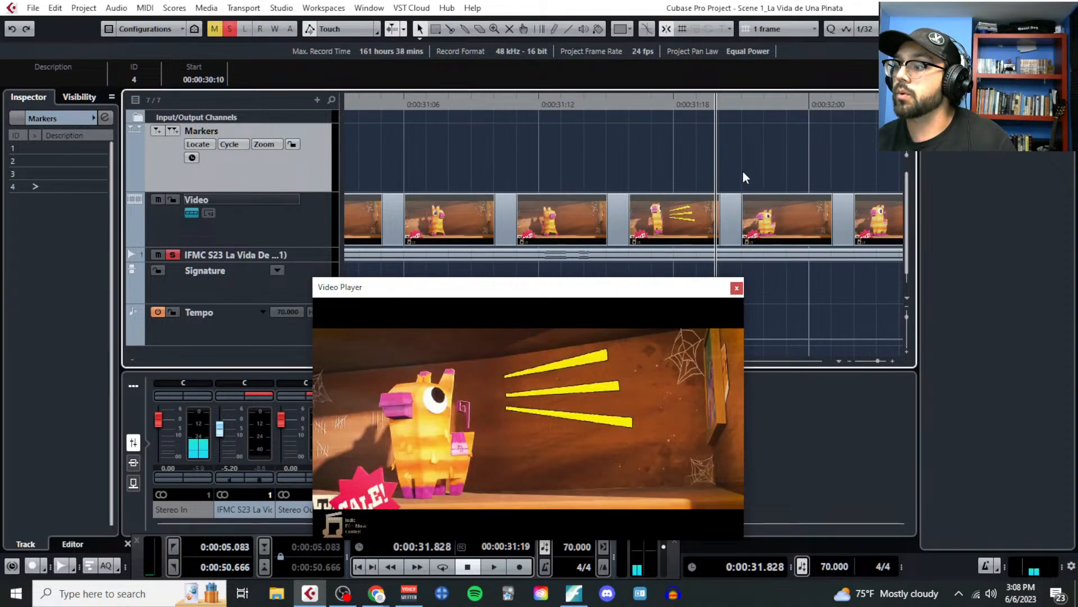
pyautogui.scroll(3, 742, 169)
pyautogui.scroll(-6, 665, 156)
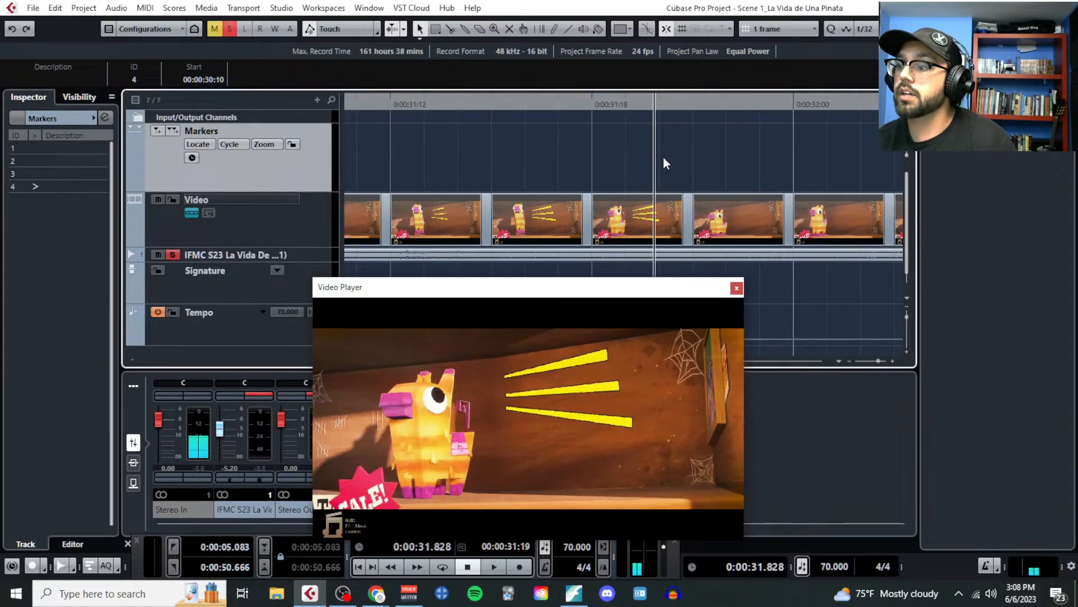
pyautogui.moveTo(412, 186)
pyautogui.mouseDown()
pyautogui.moveTo(628, 182)
pyautogui.moveTo(587, 186)
pyautogui.mouseUp()
pyautogui.scroll(2, 587, 187)
pyautogui.scroll(3, 586, 187)
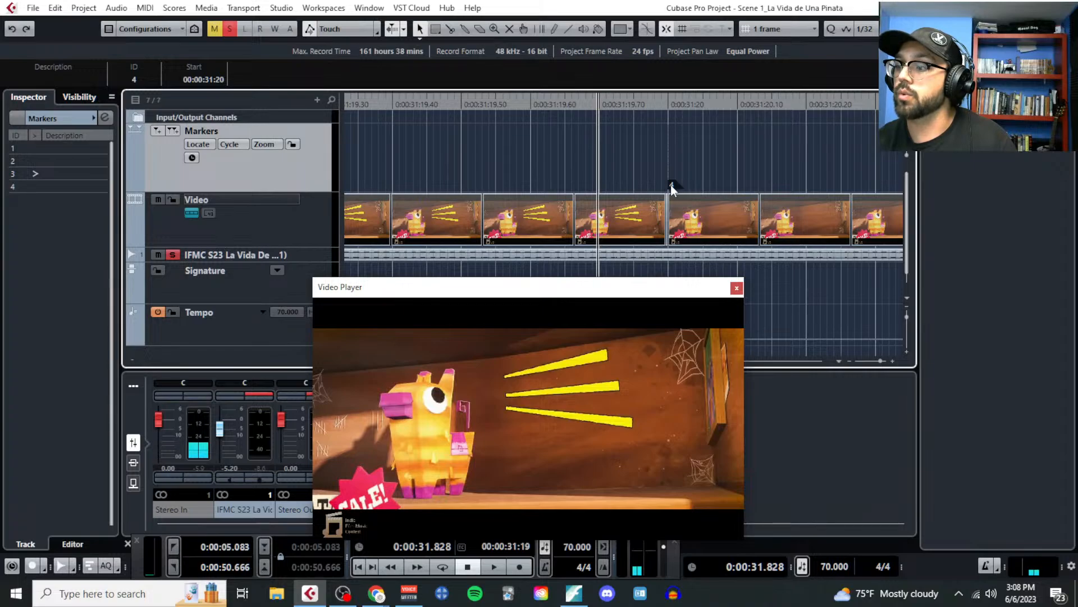
pyautogui.scroll(-4, 671, 184)
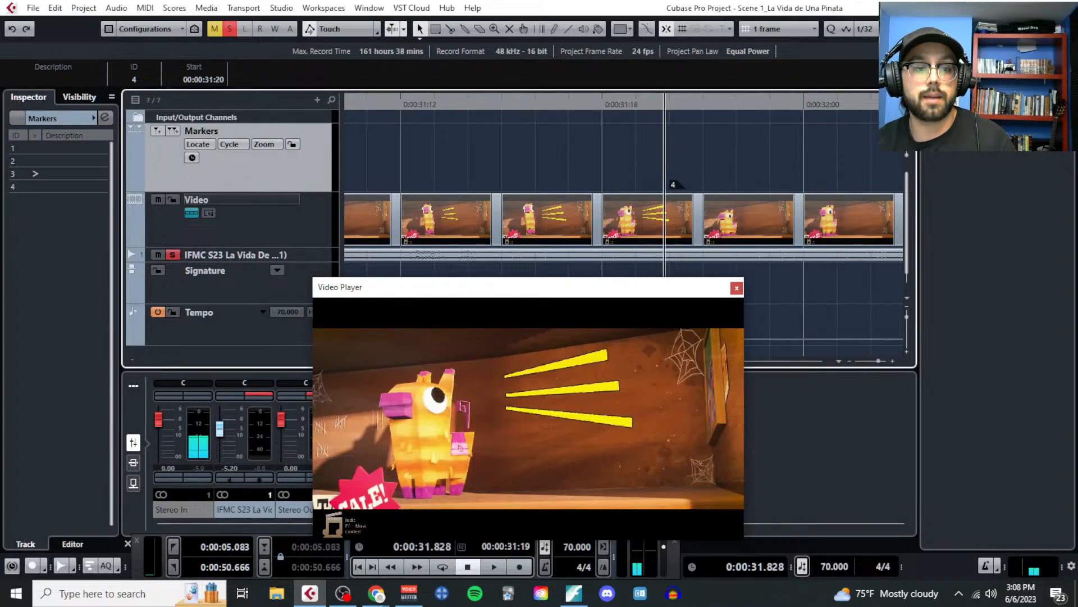
# Step: Clear the marker selection and close the Video Player to free the timeline for the next hit point
pyautogui.press('F2')
pyautogui.press('F8')
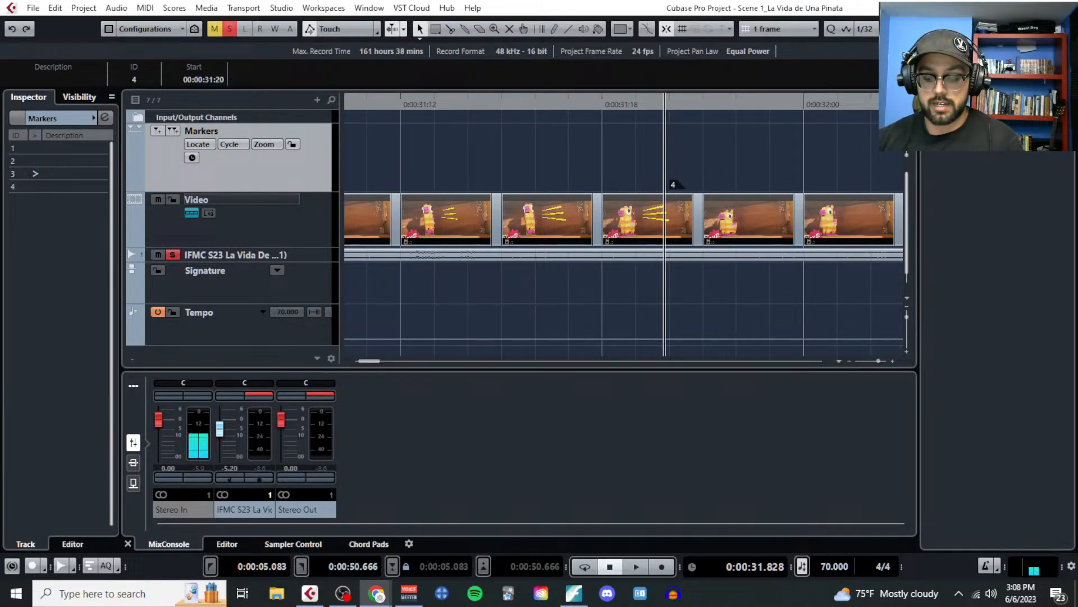
pyautogui.click(851, 340)
pyautogui.press('F2')
pyautogui.press('F8')
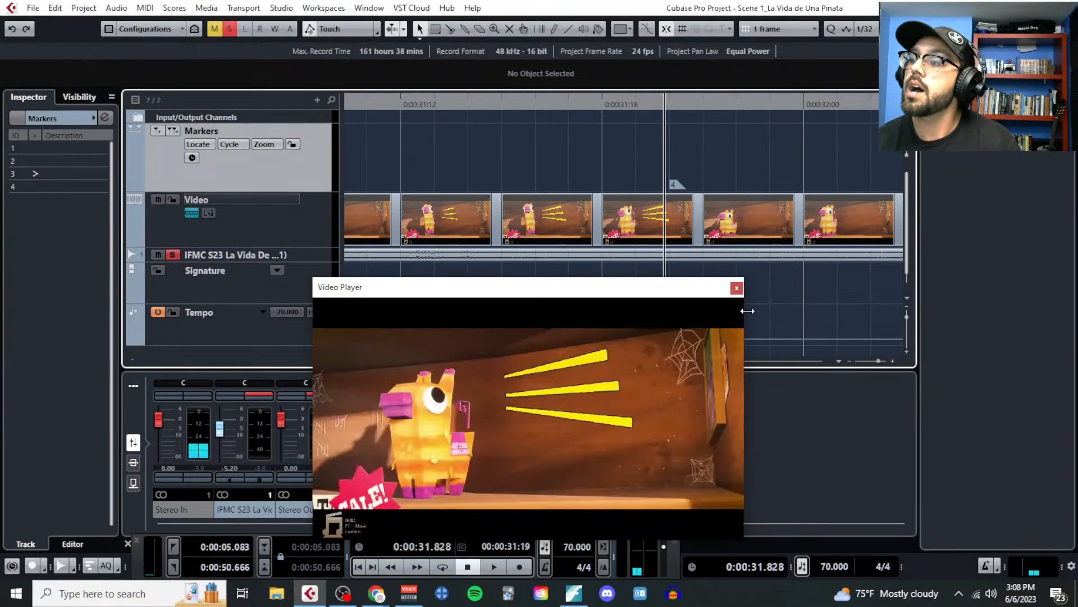
pyautogui.scroll(-5, 789, 296)
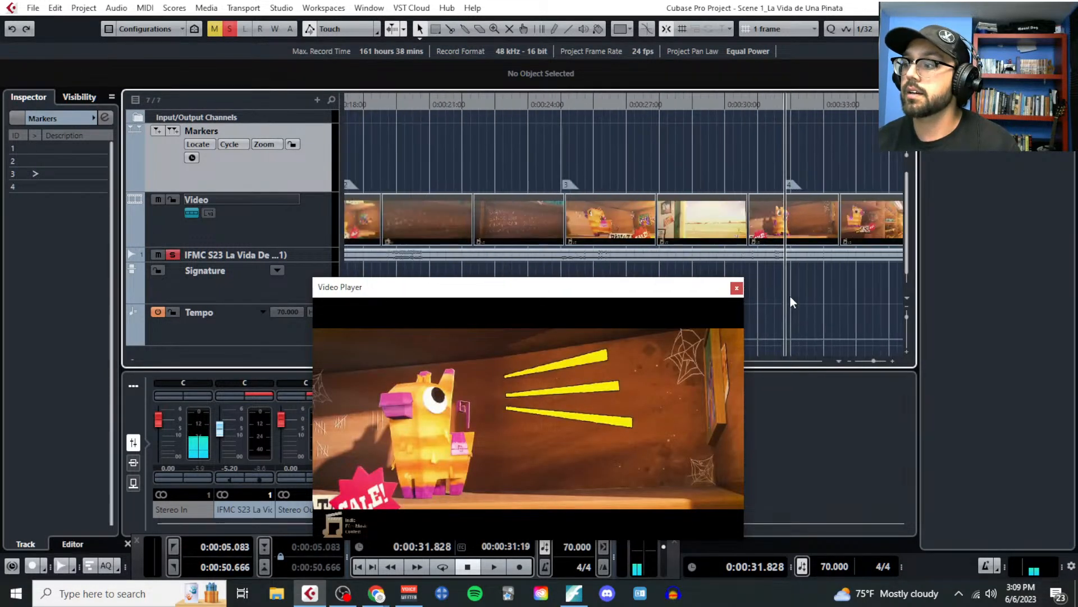
pyautogui.hscroll(5, 790, 298)
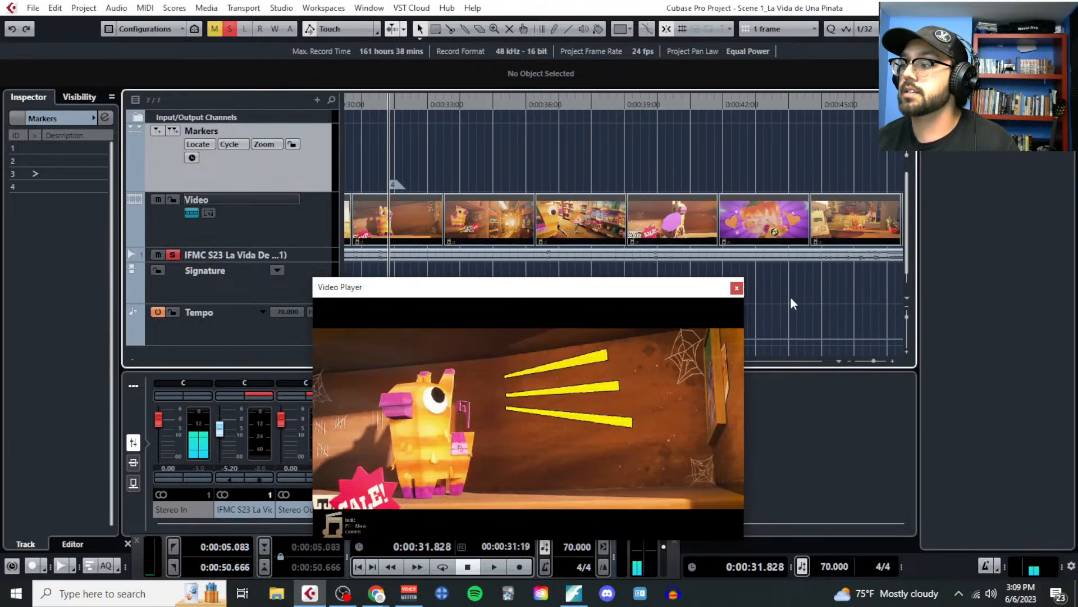
pyautogui.hscroll(-1, 706, 259)
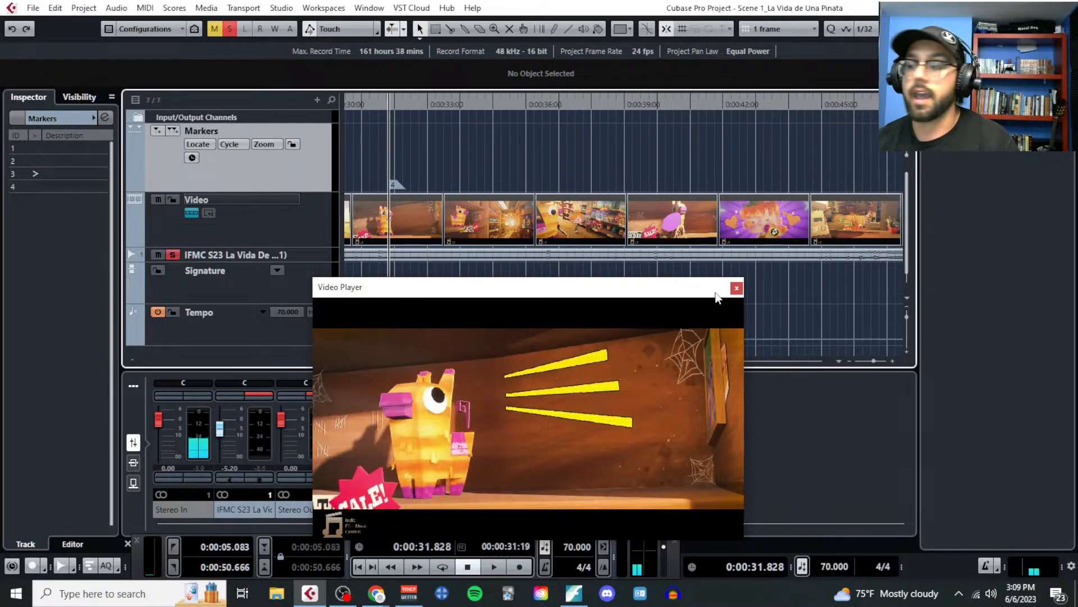
pyautogui.click(736, 287)
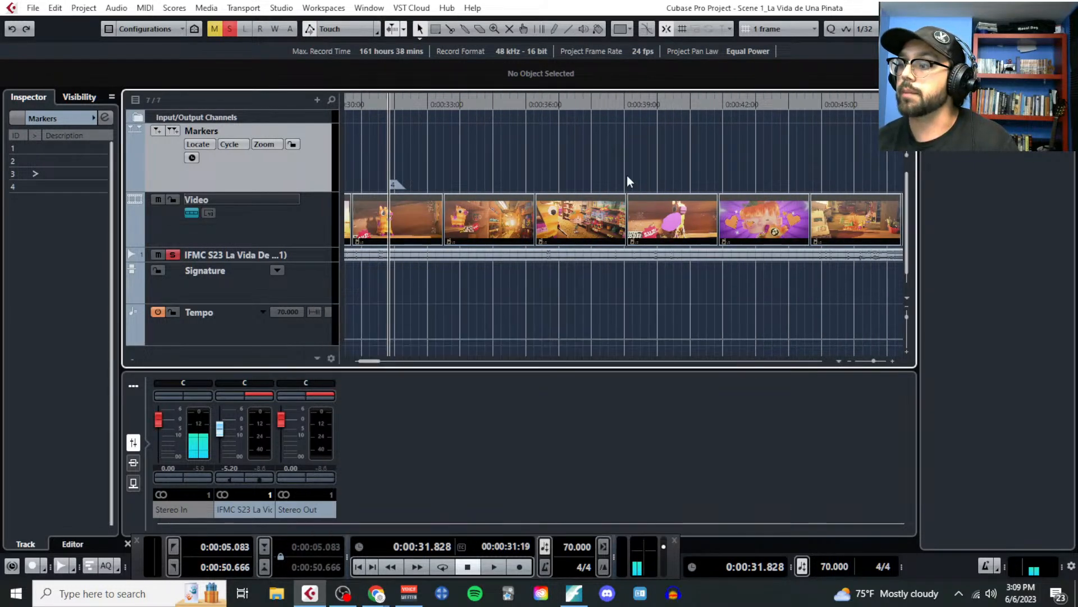
# Step: Place the project cursor at 0:00:36:15 and draw the fifth marker there
pyautogui.click(585, 102)
pyautogui.scroll(3, 594, 163)
pyautogui.scroll(2, 595, 168)
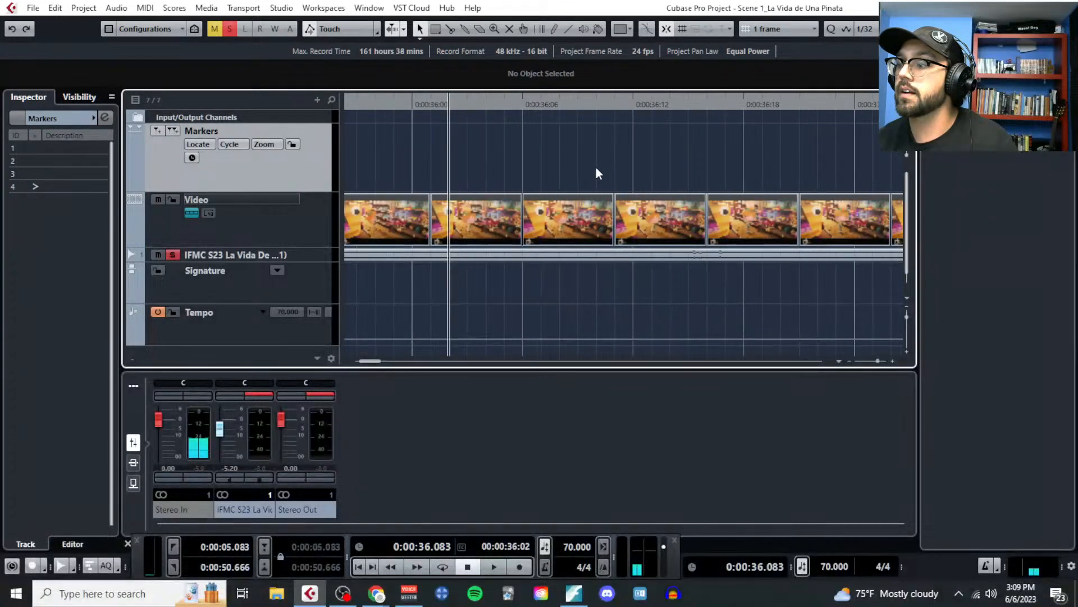
pyautogui.click(639, 102)
pyautogui.scroll(1, 641, 157)
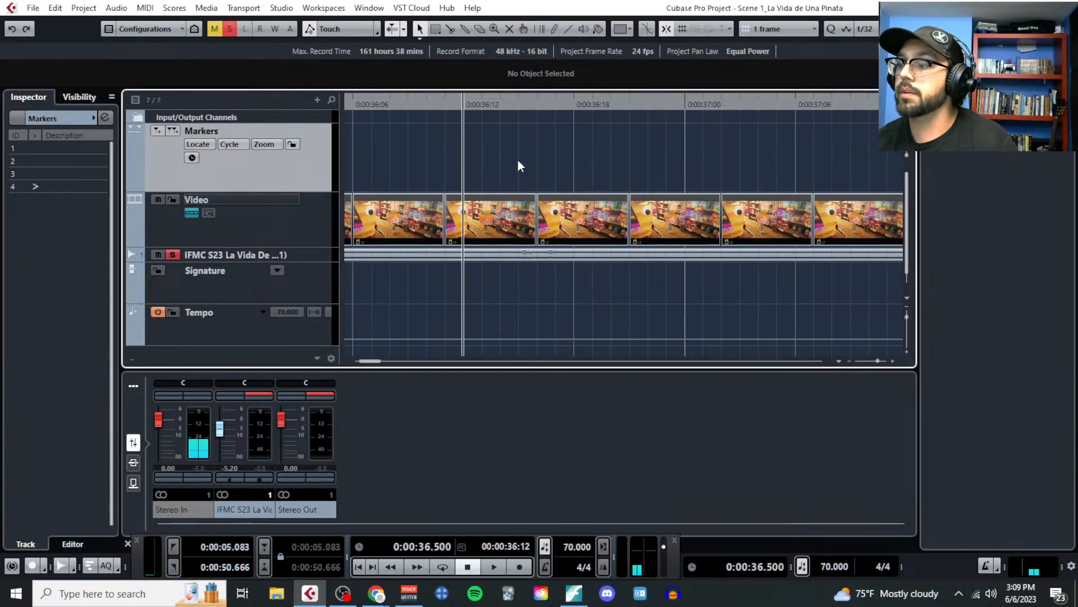
pyautogui.scroll(3, 511, 160)
pyautogui.click(553, 102)
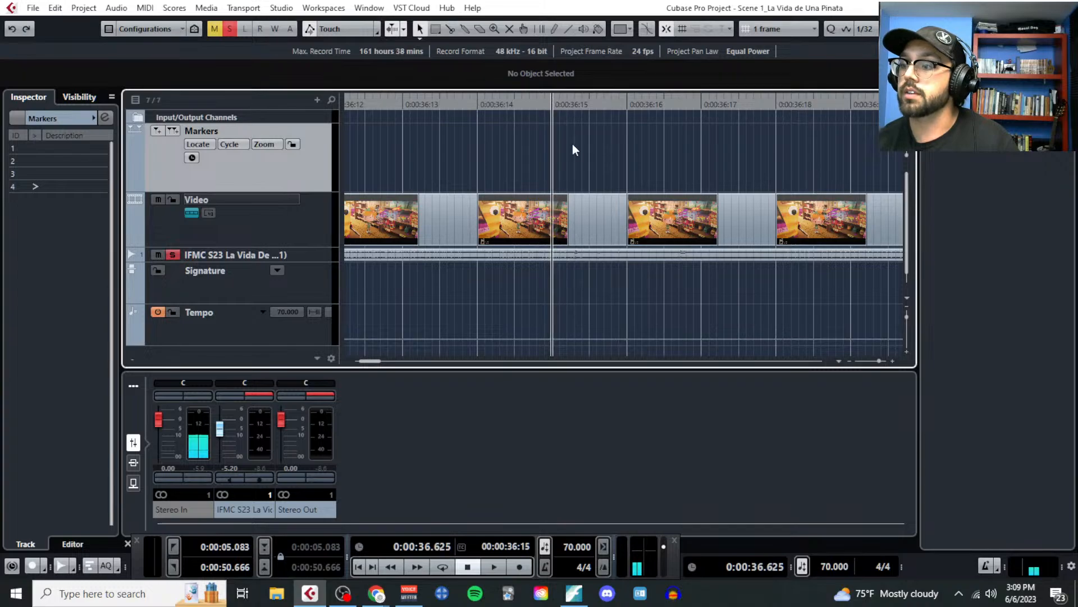
pyautogui.rightClick(572, 146)
pyautogui.click(682, 155)
pyautogui.click(554, 173)
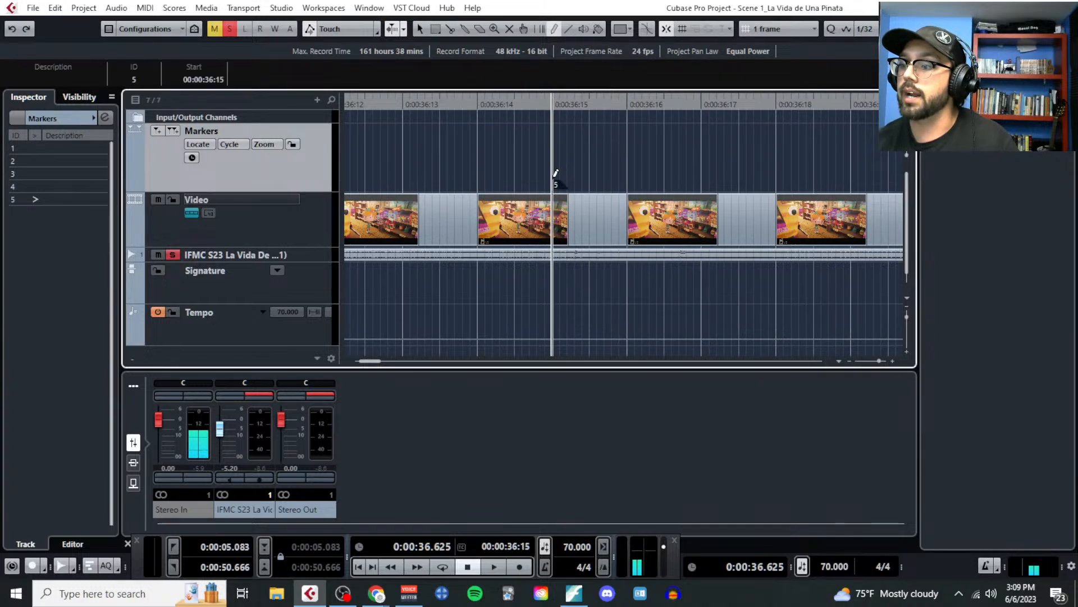
# Step: Switch the Markers track to musical time base and display the ruler in bars and beats
pyautogui.scroll(-10, 584, 306)
pyautogui.scroll(-4, 584, 313)
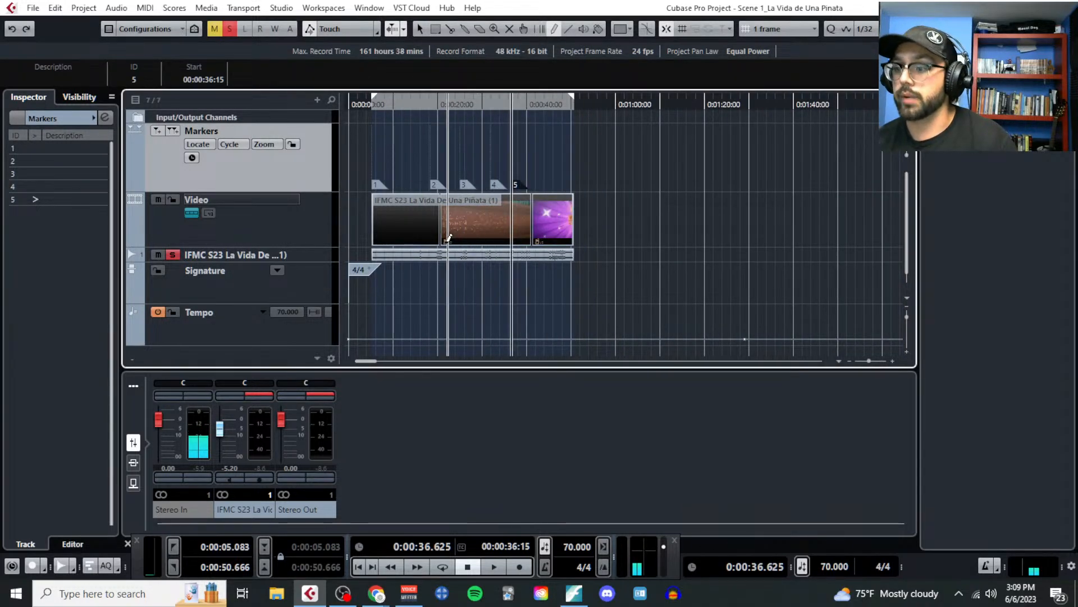
pyautogui.scroll(2, 421, 247)
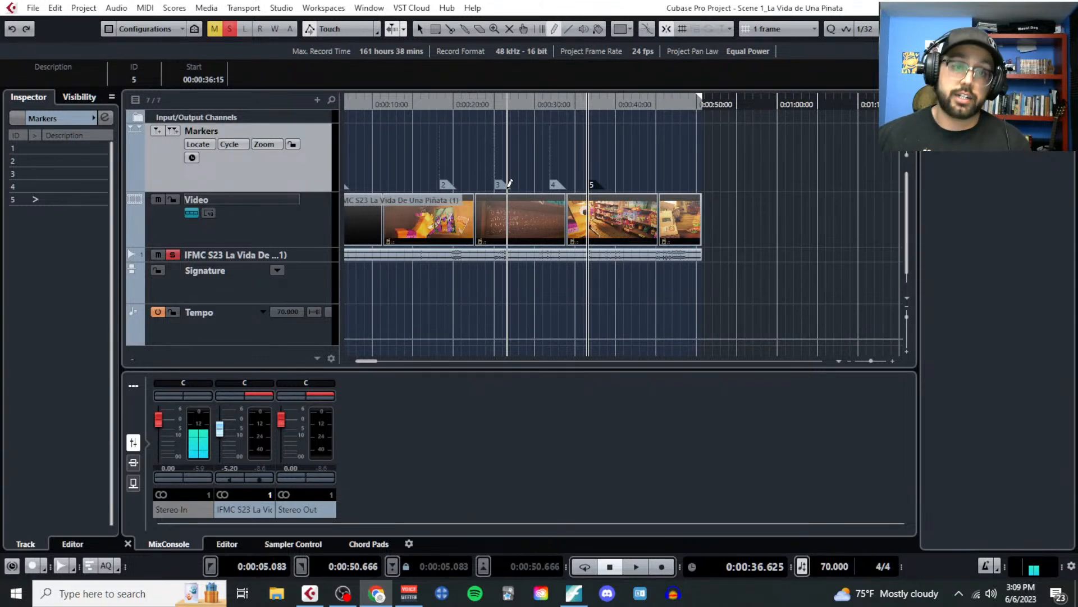
pyautogui.click(191, 158)
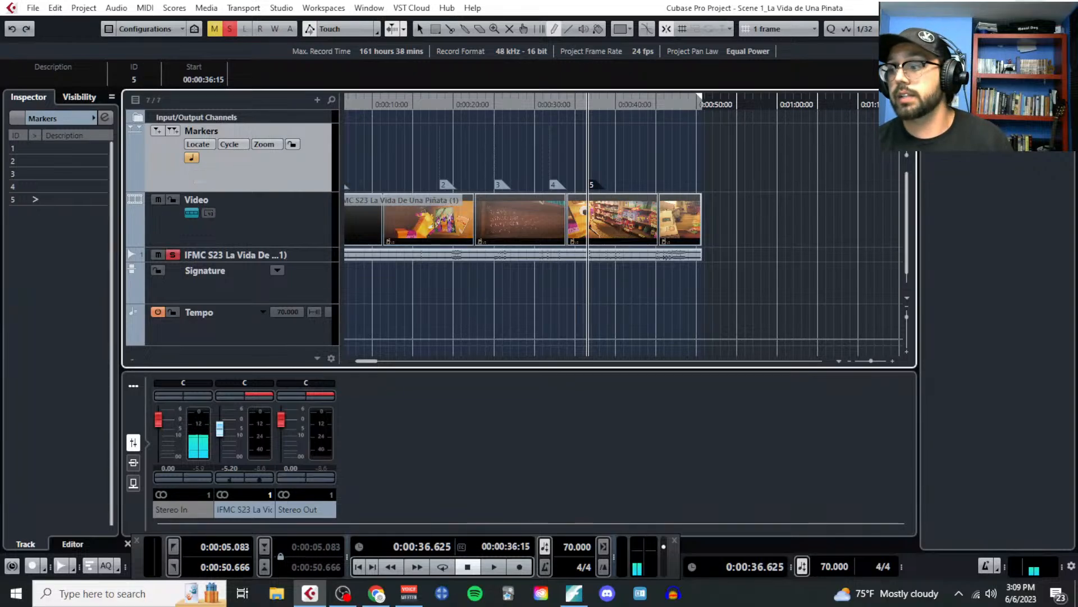
pyautogui.rightClick(770, 107)
pyautogui.click(848, 137)
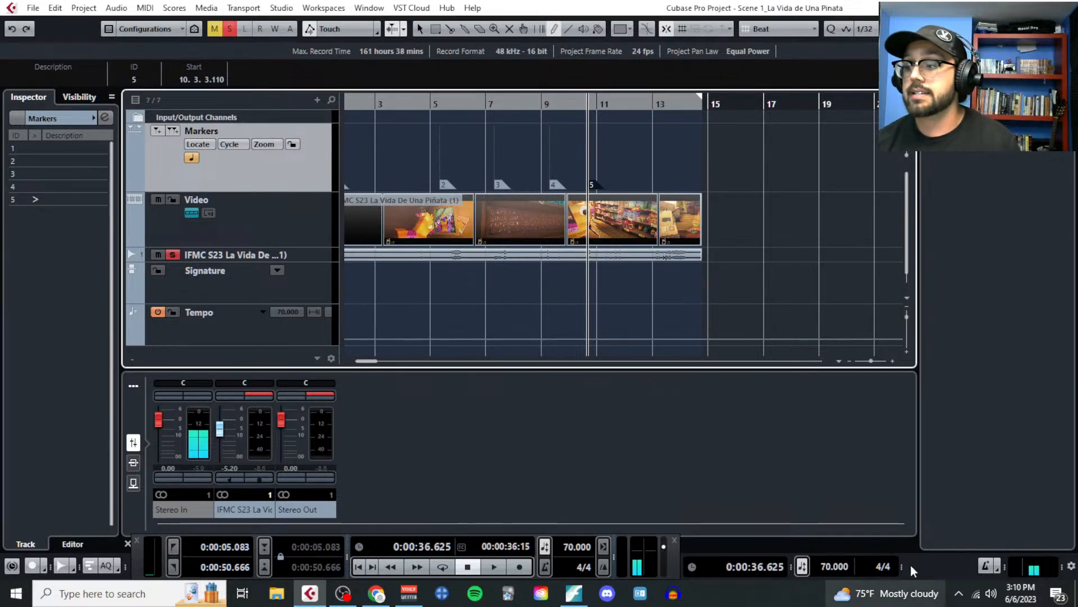
# Step: Set the project tempo to 90 BPM
pyautogui.click(831, 565)
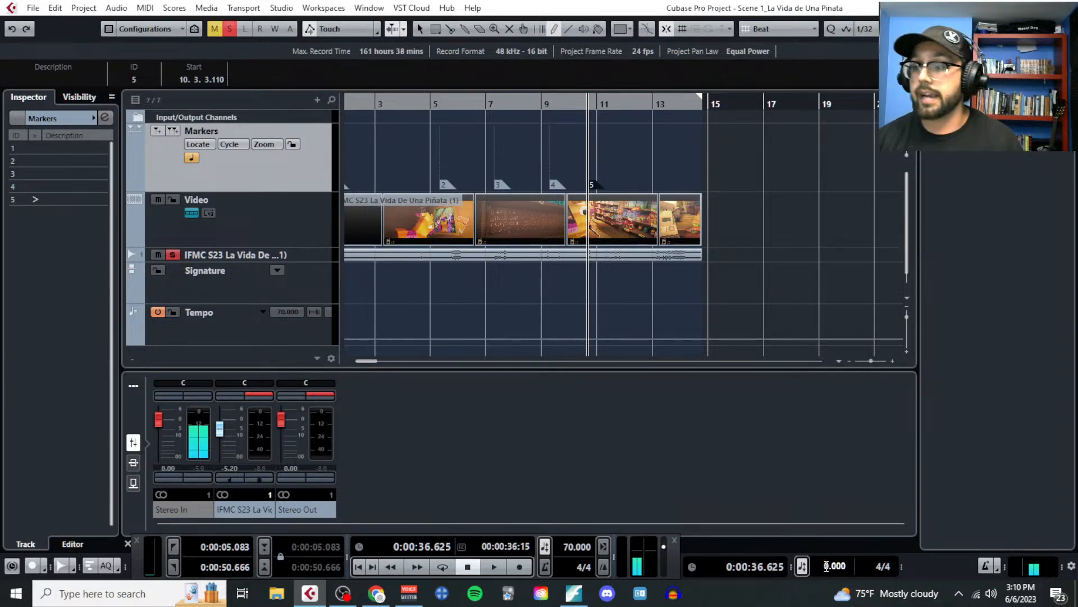
pyautogui.write('9')
pyautogui.press('Return')
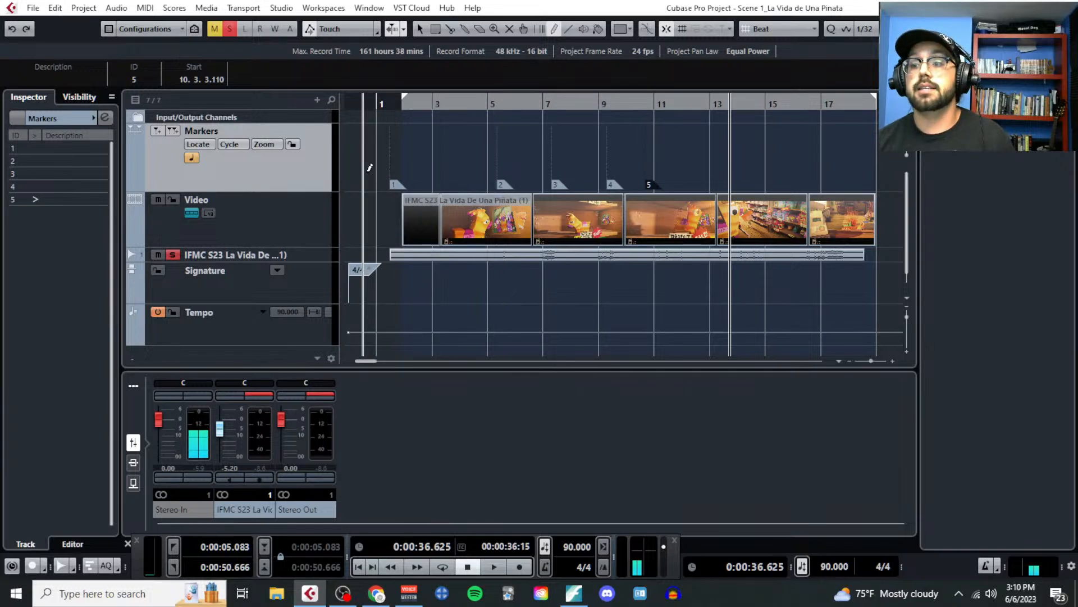
# Step: Display the ruler in timecode and set the Markers track back to linear time base
pyautogui.click(715, 221)
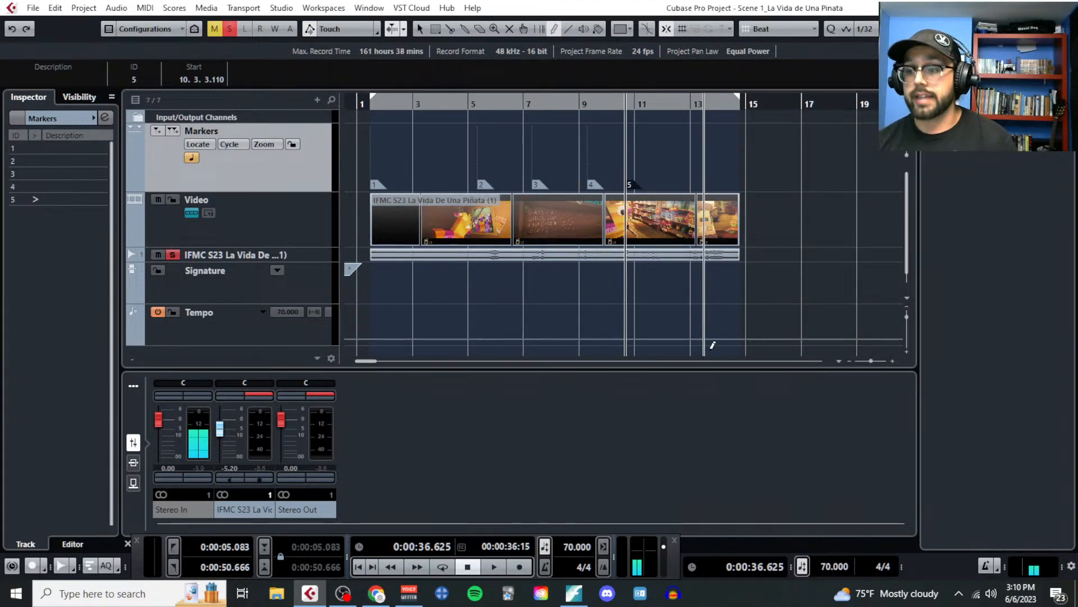
pyautogui.rightClick(770, 105)
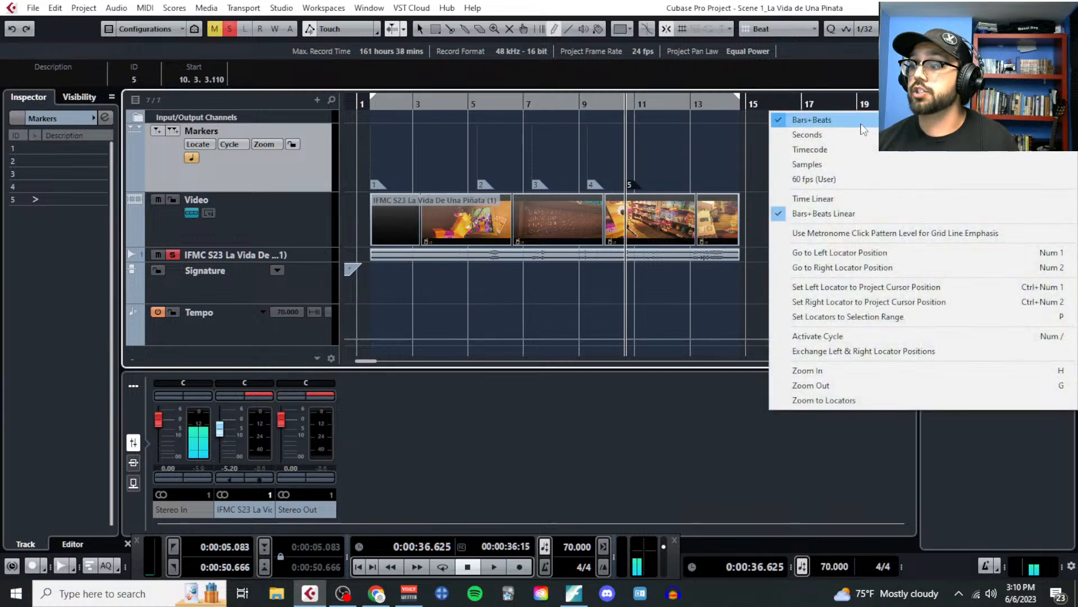
pyautogui.click(850, 152)
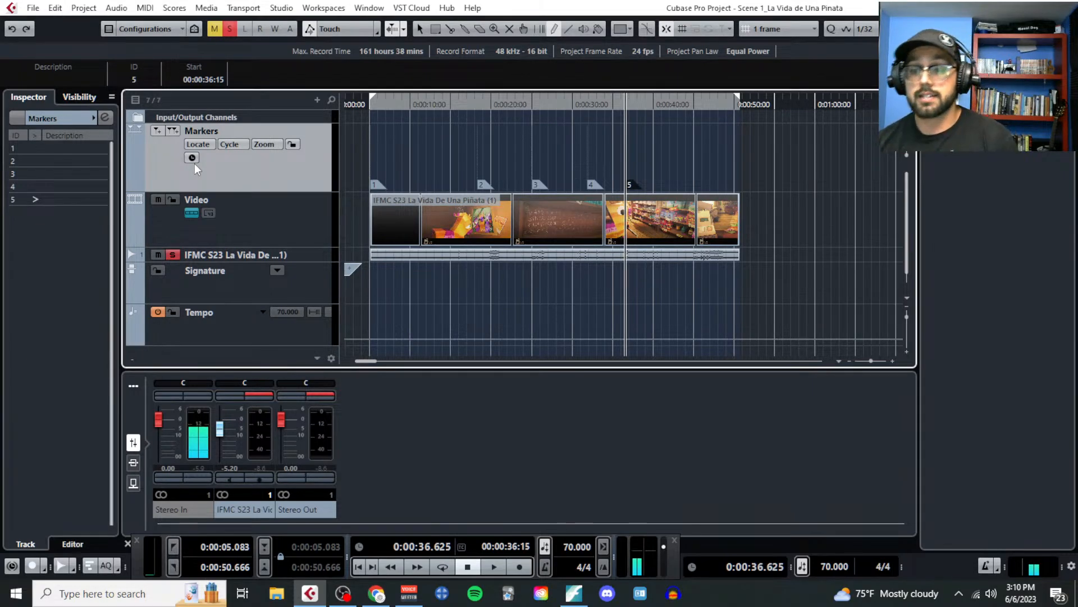
pyautogui.rightClick(238, 170)
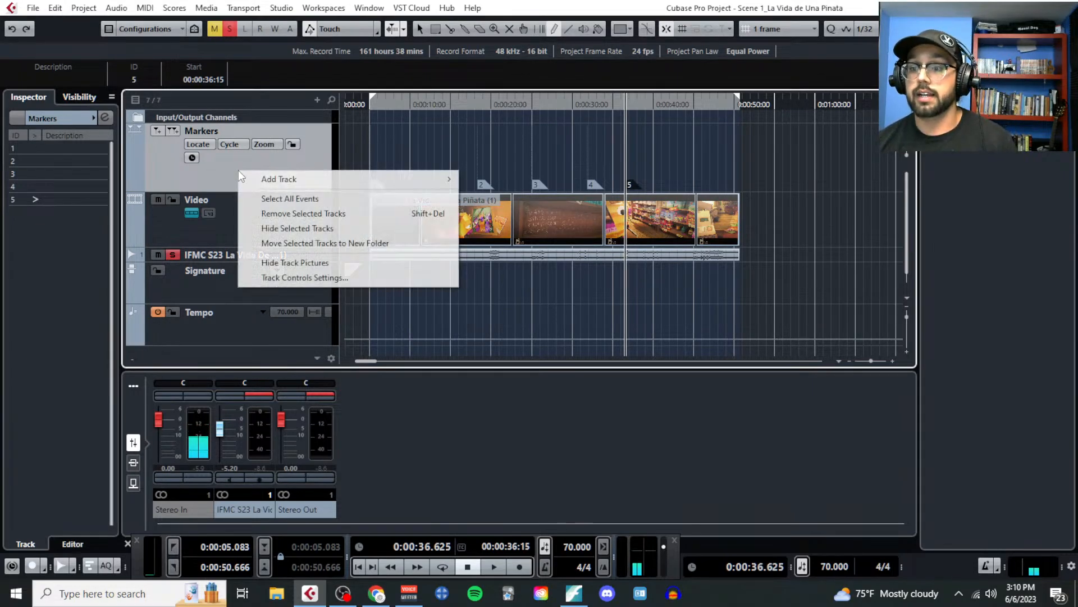
pyautogui.click(307, 278)
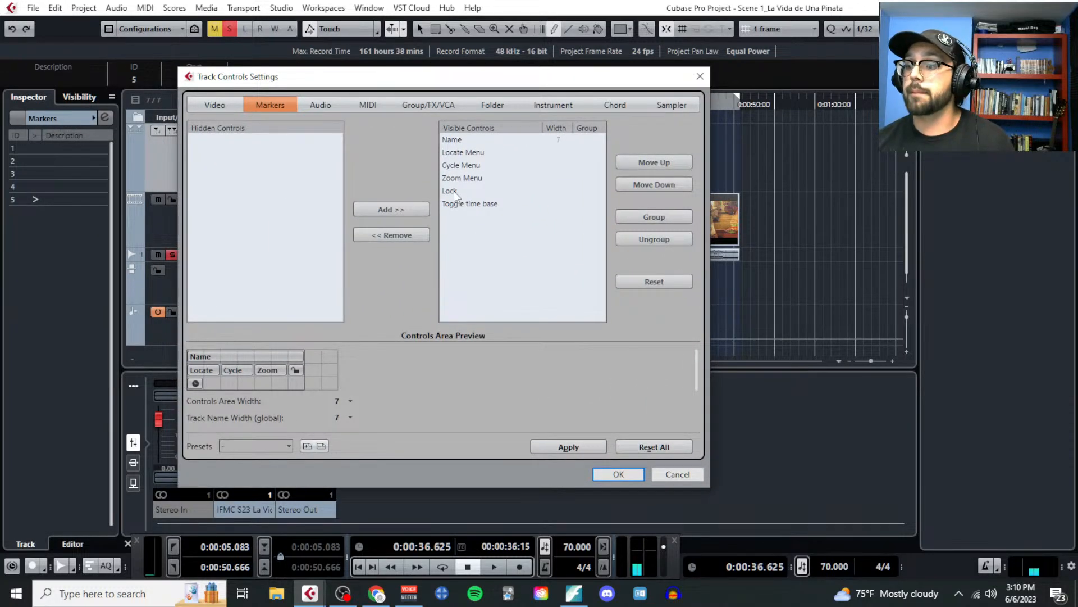
pyautogui.click(454, 191)
pyautogui.click(457, 203)
pyautogui.click(392, 235)
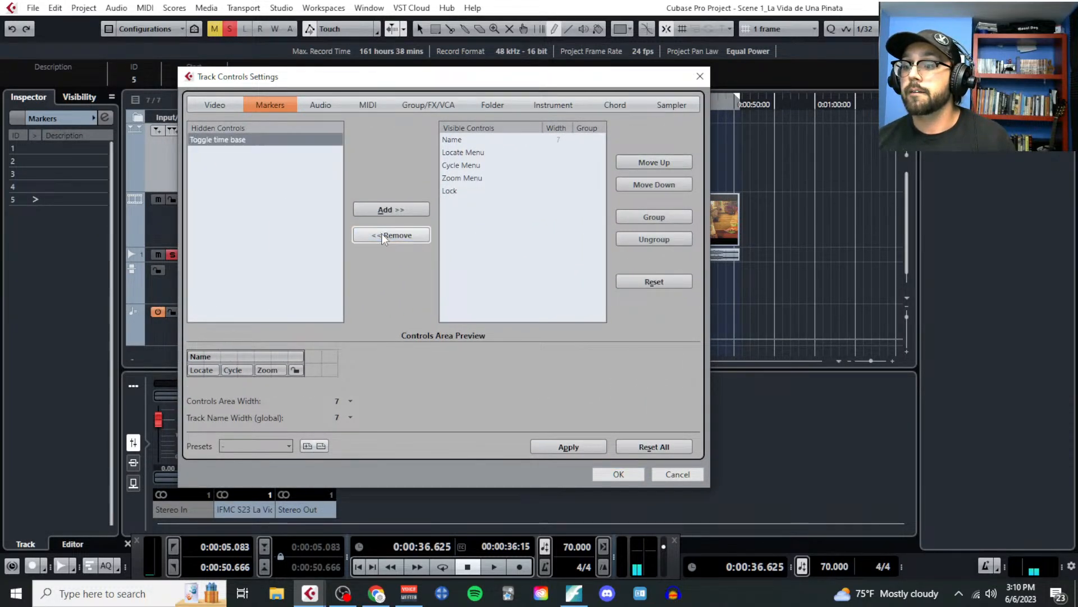
pyautogui.click(699, 77)
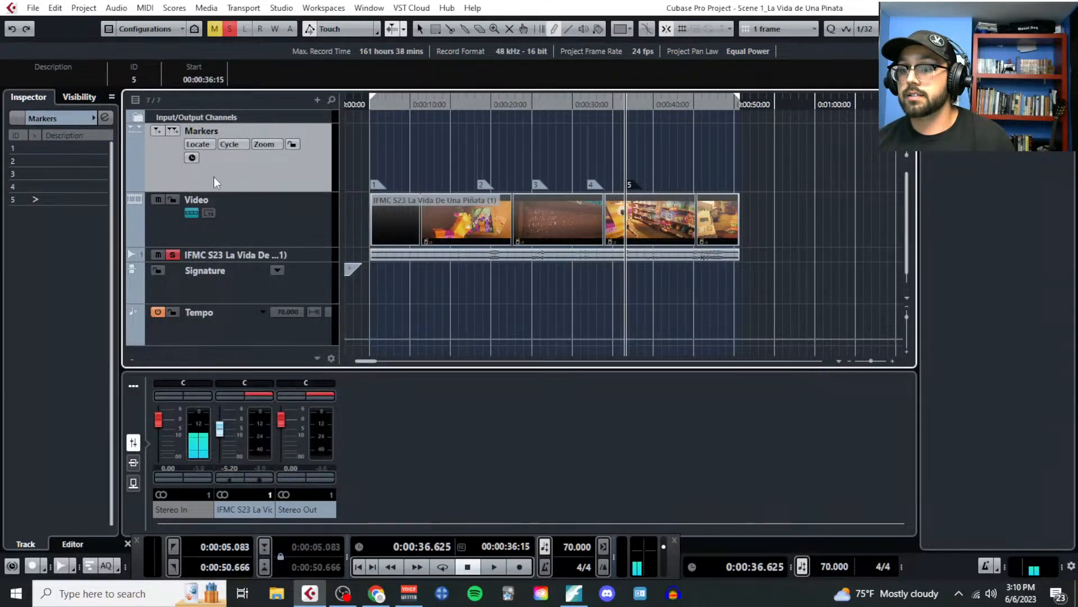
# Step: Hide the Toggle time base control on marker tracks through the Track Controls Settings and apply the change
pyautogui.rightClick(218, 178)
pyautogui.click(264, 283)
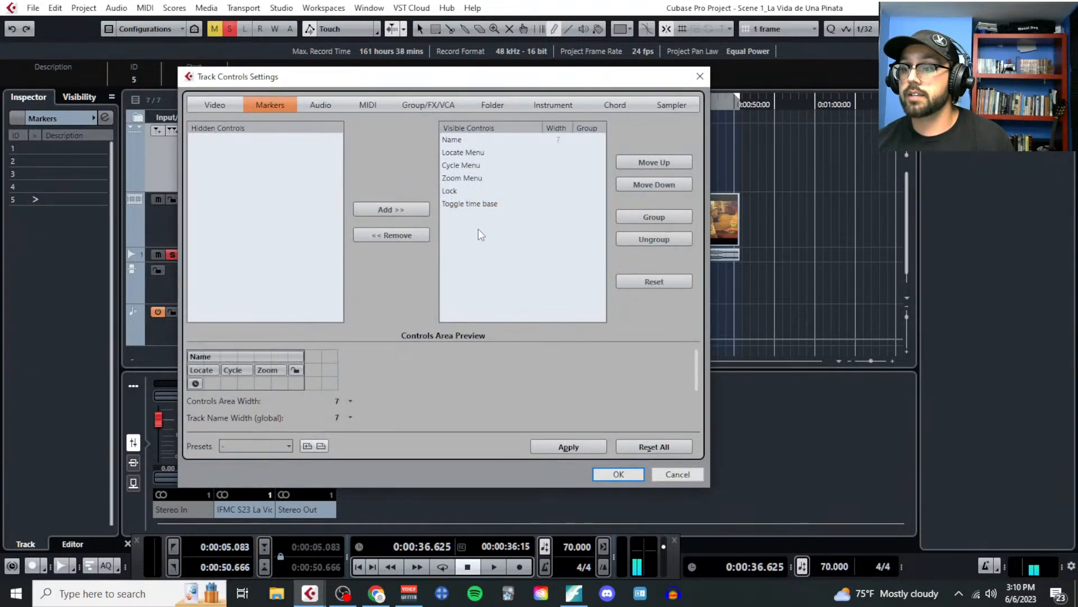
pyautogui.click(454, 203)
pyautogui.click(587, 444)
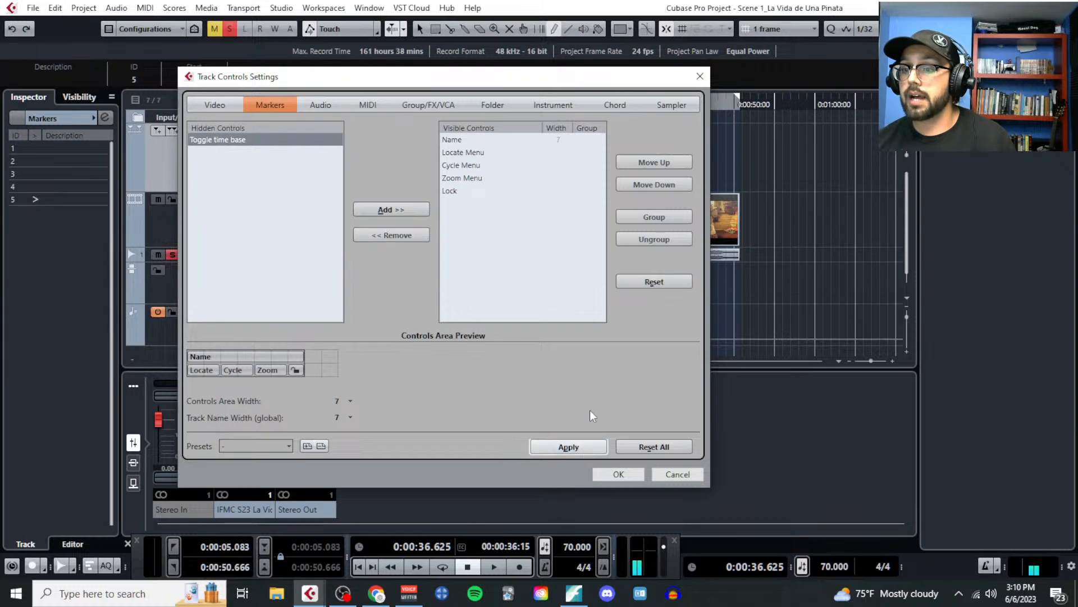
pyautogui.click(701, 76)
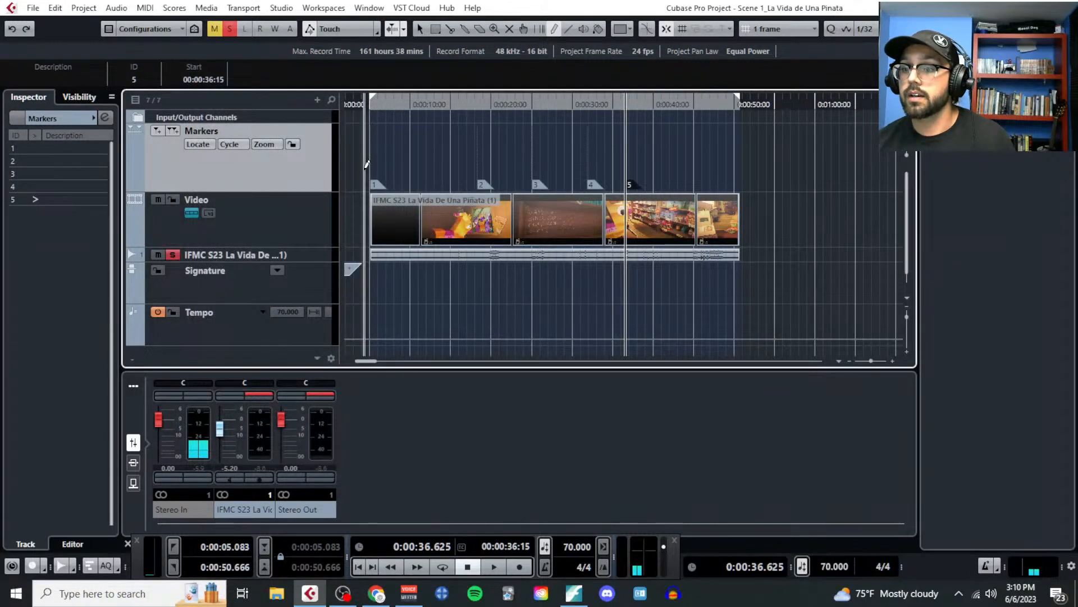
# Step: Add the Toggle time base control back to the visible marker track controls and apply the settings
pyautogui.rightClick(299, 177)
pyautogui.click(331, 285)
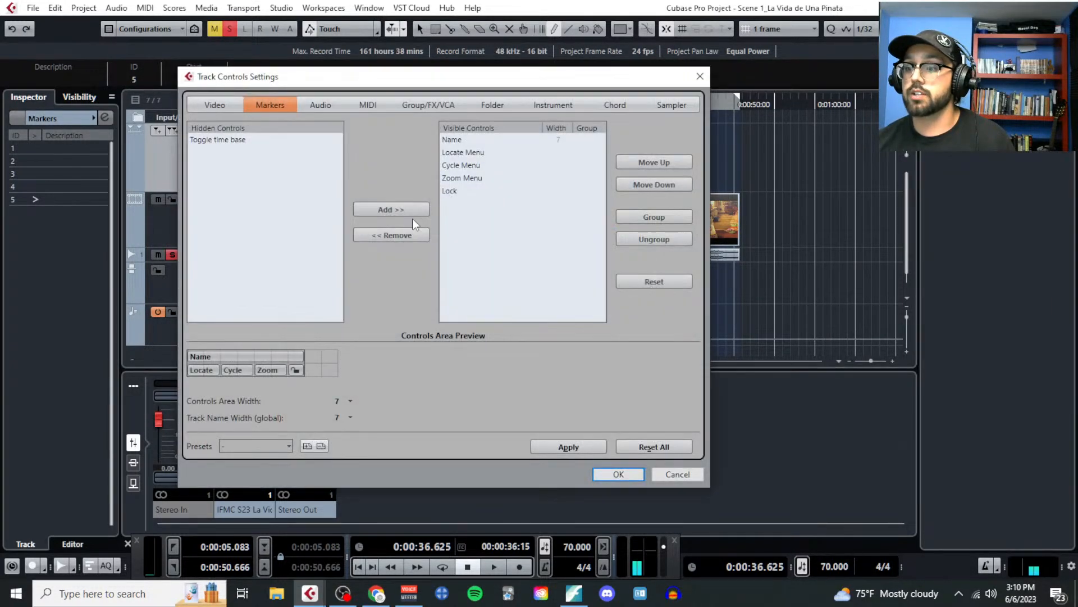
pyautogui.click(283, 141)
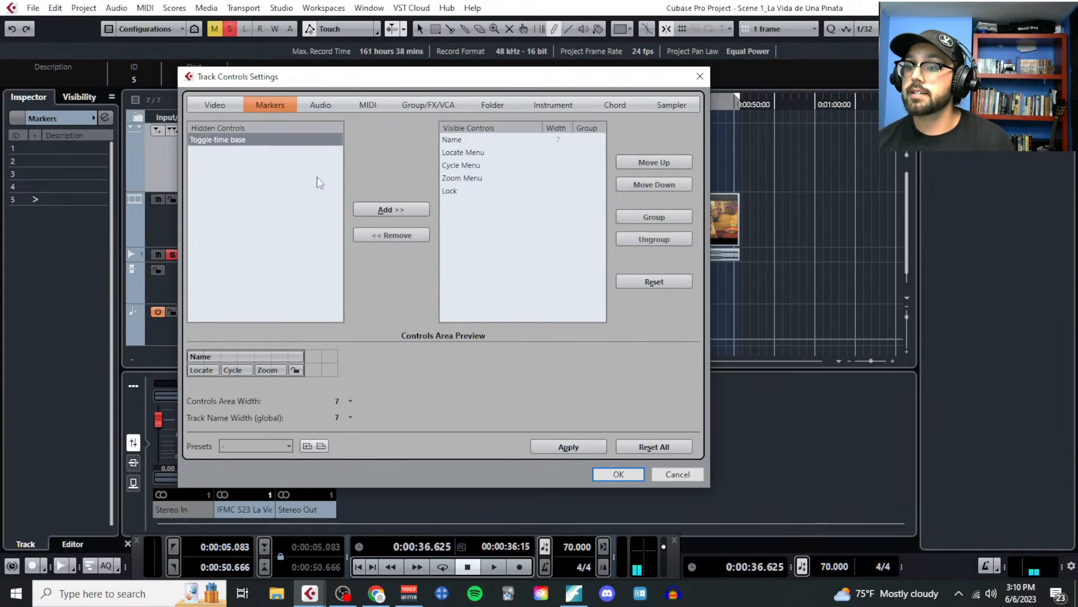
pyautogui.click(416, 211)
pyautogui.click(573, 449)
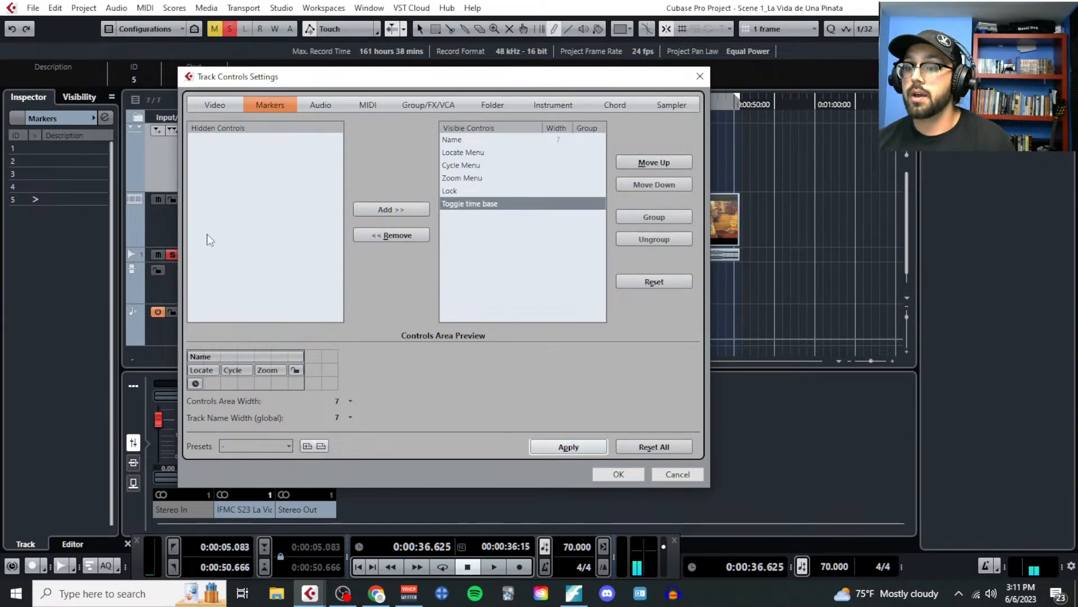
pyautogui.click(606, 473)
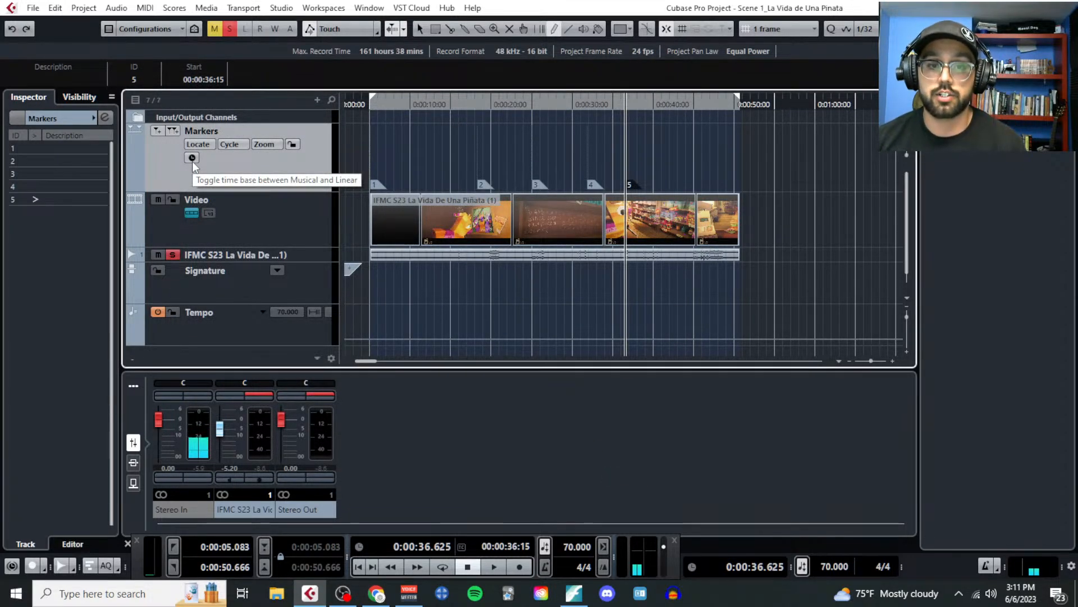
# Step: Try a project tempo of 120 BPM with the markers on linear time base, and undo the tempo change
pyautogui.doubleClick(833, 566)
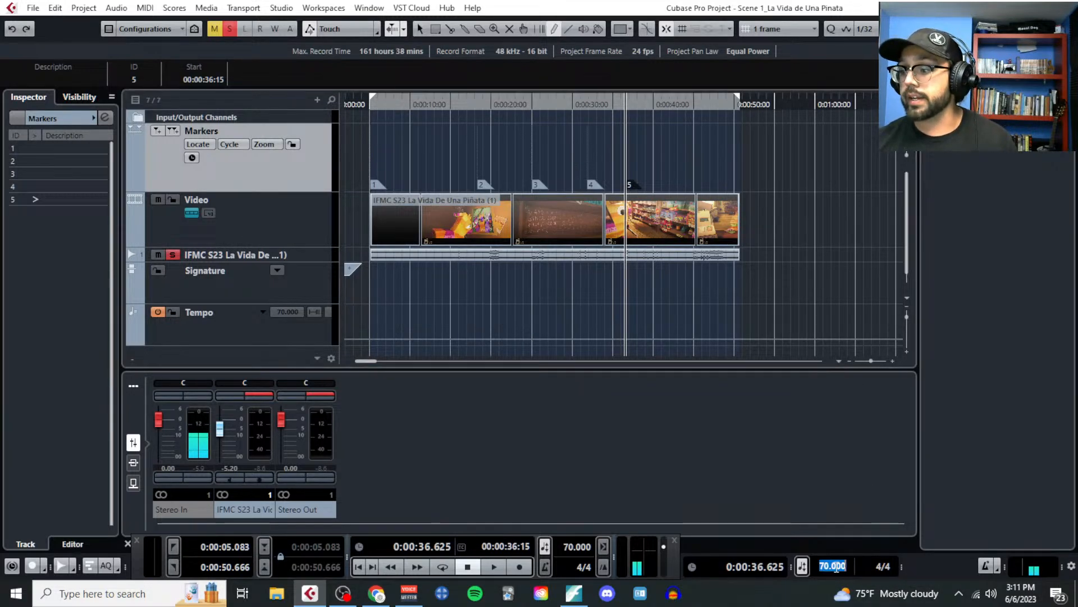
pyautogui.write('120')
pyautogui.press('Return')
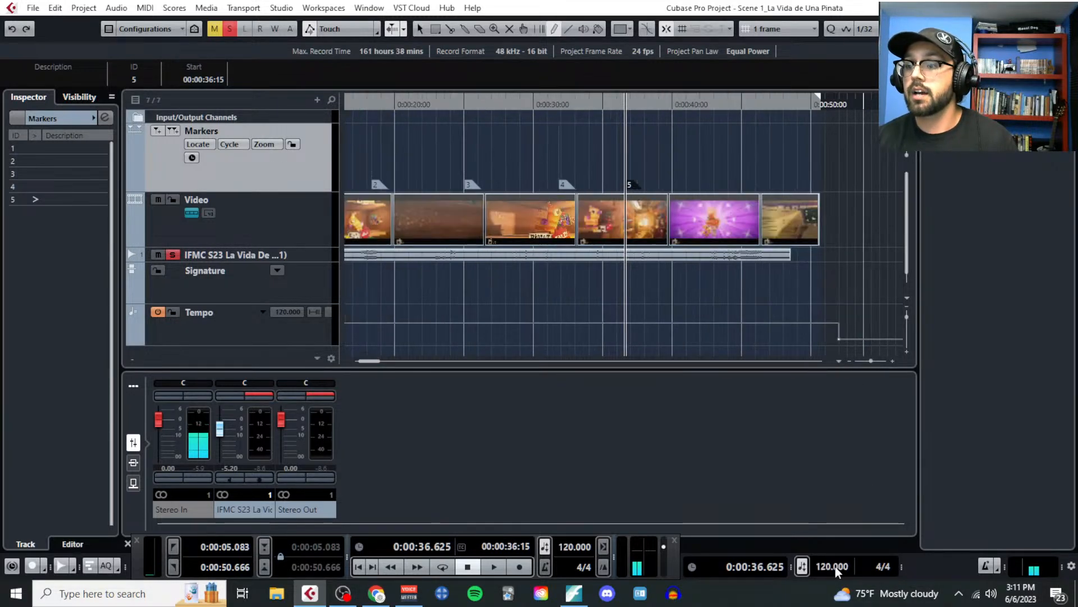
pyautogui.scroll(-4, 507, 211)
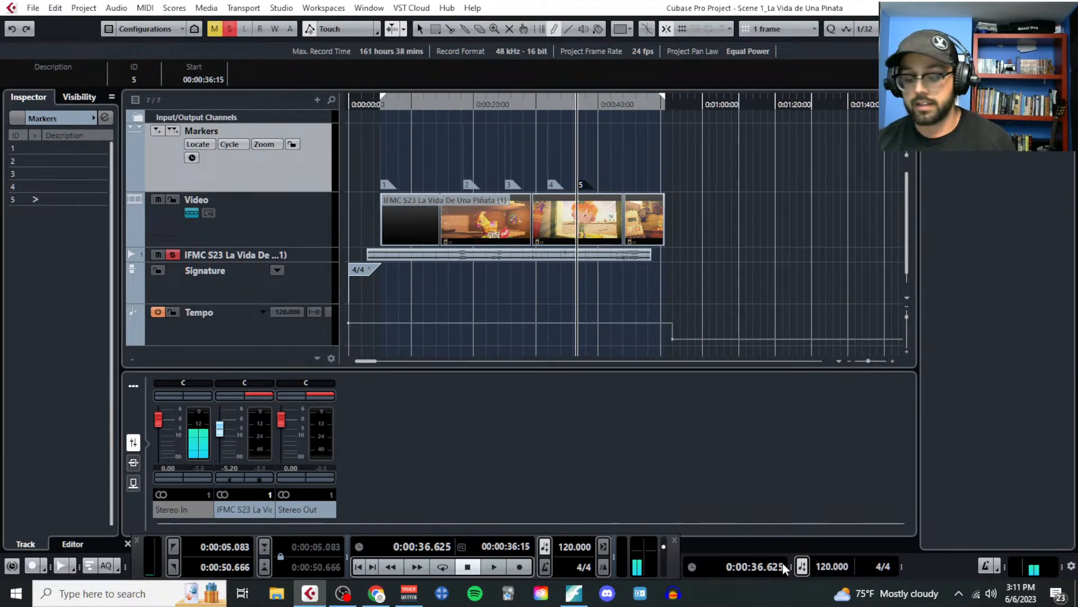
pyautogui.hotkey('ctrl', 'z')
# Step: Lock the Markers track and select markers 1 and 2 in turn to check the lock
pyautogui.click(290, 143)
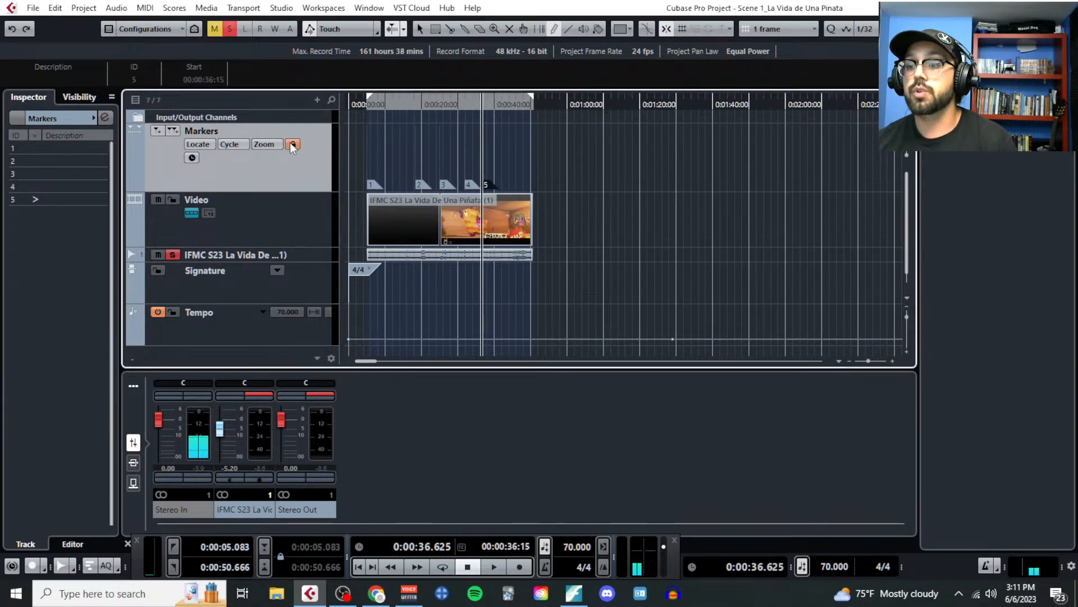
pyautogui.click(375, 184)
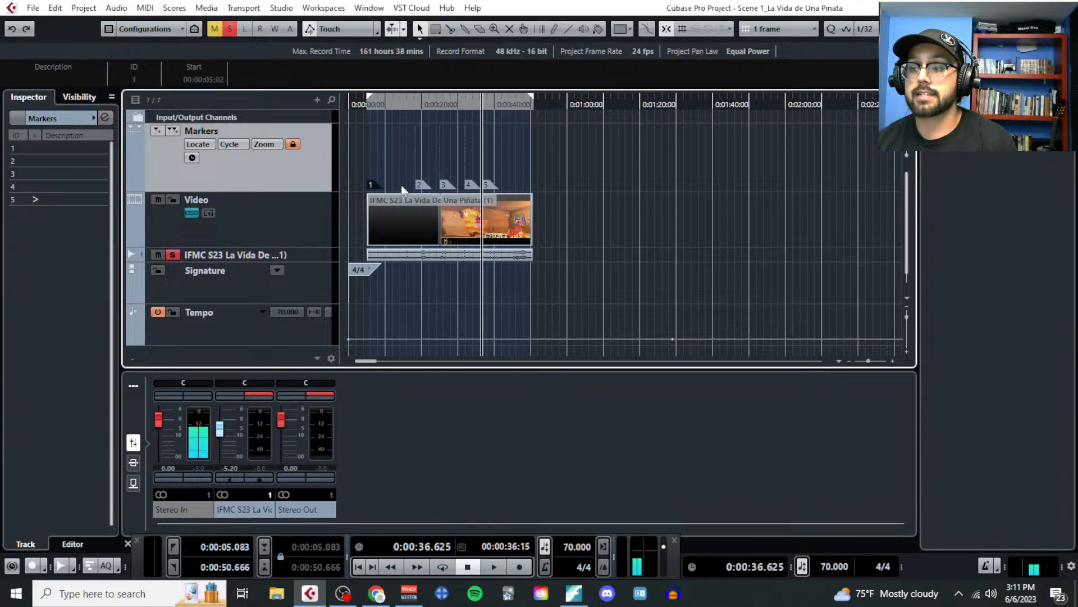
pyautogui.click(425, 184)
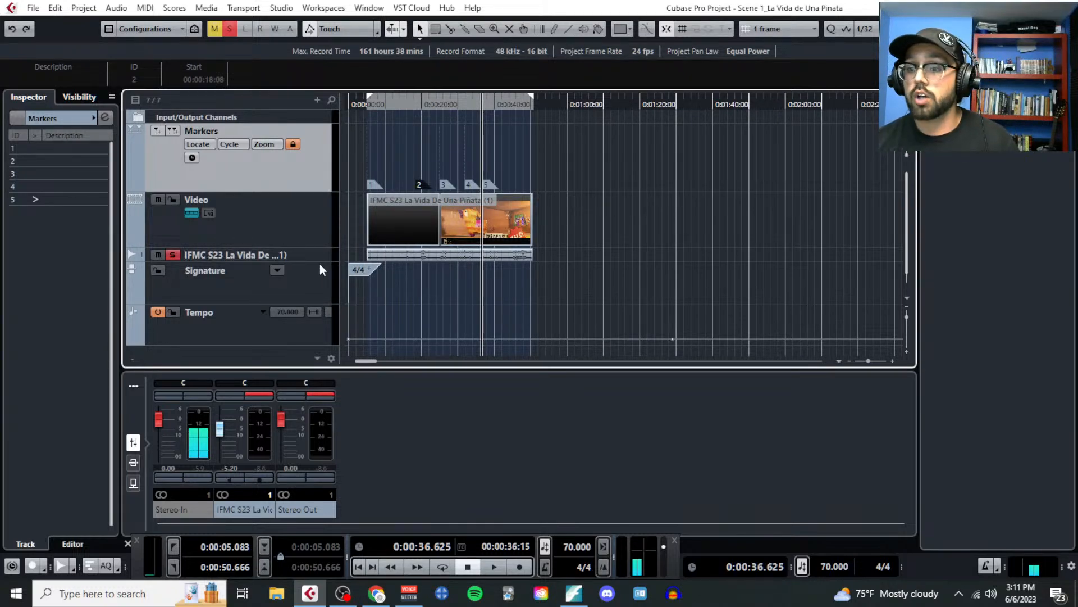
# Step: Enlarge the video's audio track, switch it to linear time base and lock it
pyautogui.moveTo(320, 263); pyautogui.dragTo(322, 293)
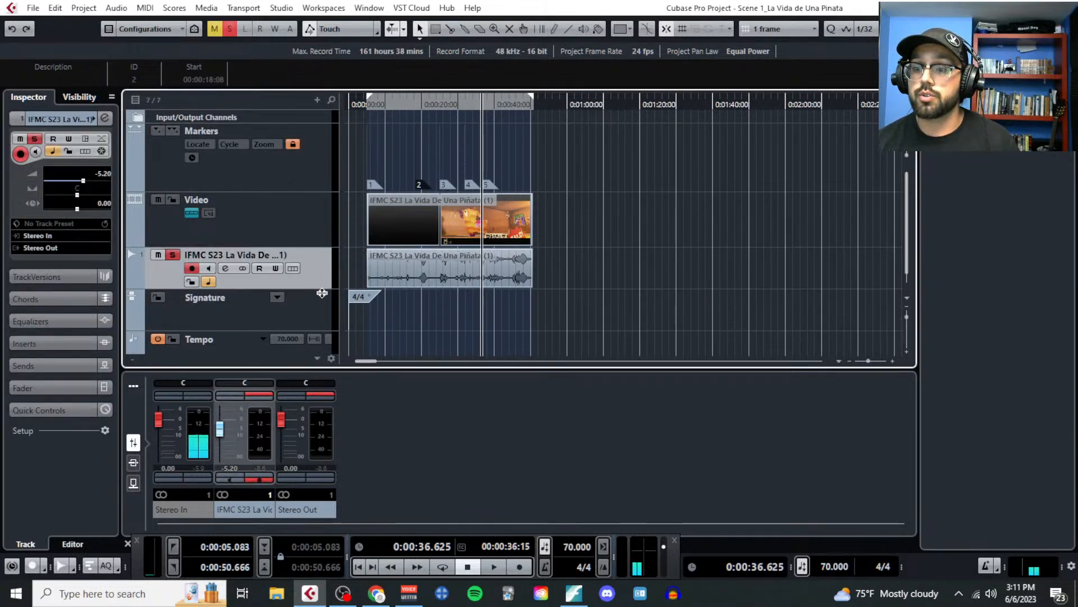
pyautogui.click(209, 282)
pyautogui.click(194, 282)
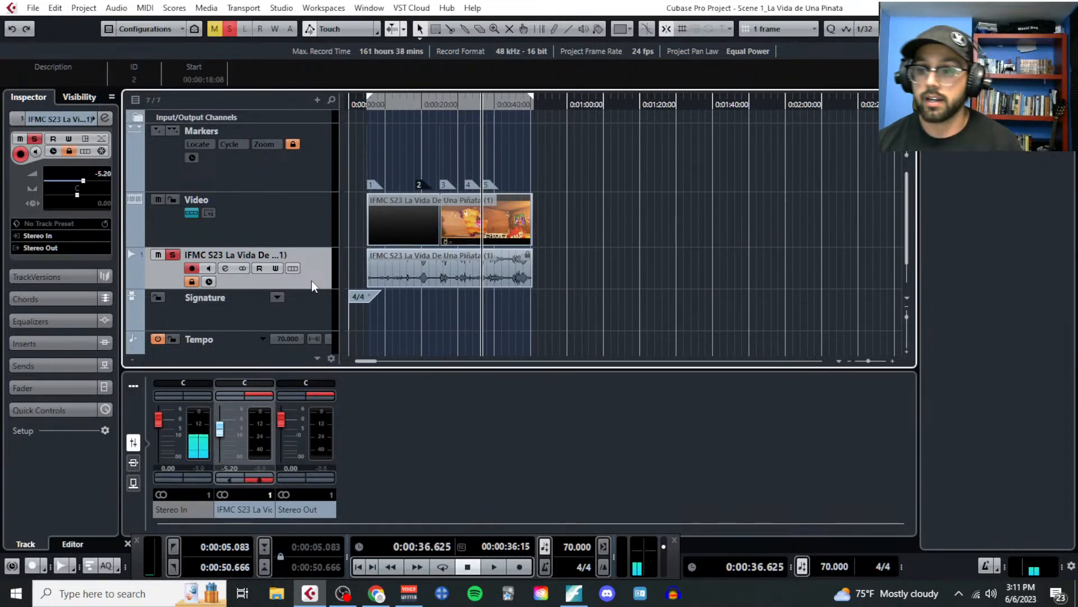
# Step: Select the Markers, Signature and Tempo tracks in turn to inspect their contents
pyautogui.click(292, 169)
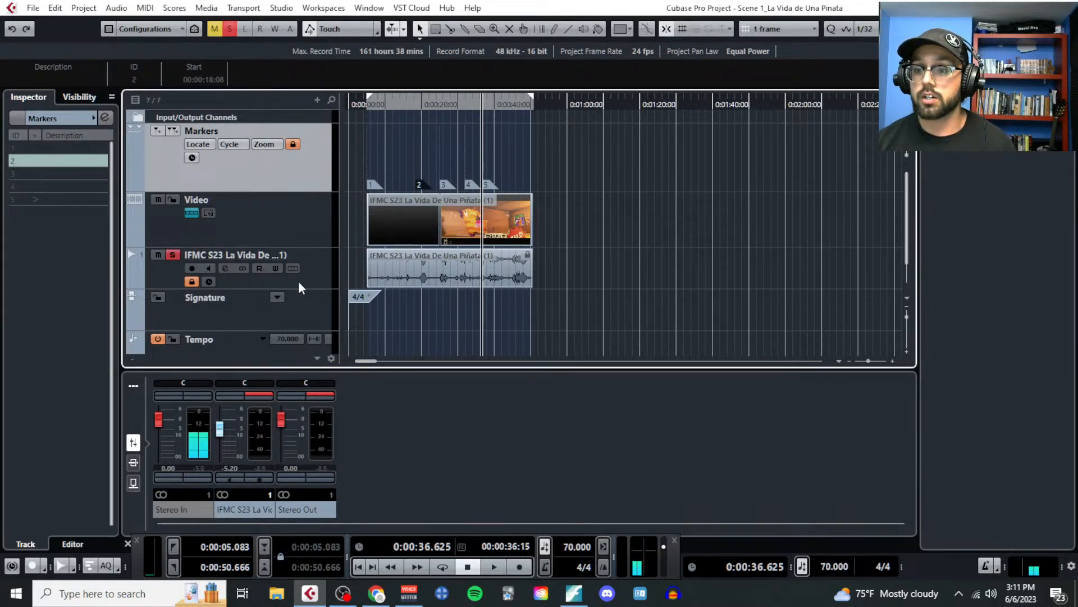
pyautogui.scroll(-2, 257, 298)
pyautogui.click(253, 275)
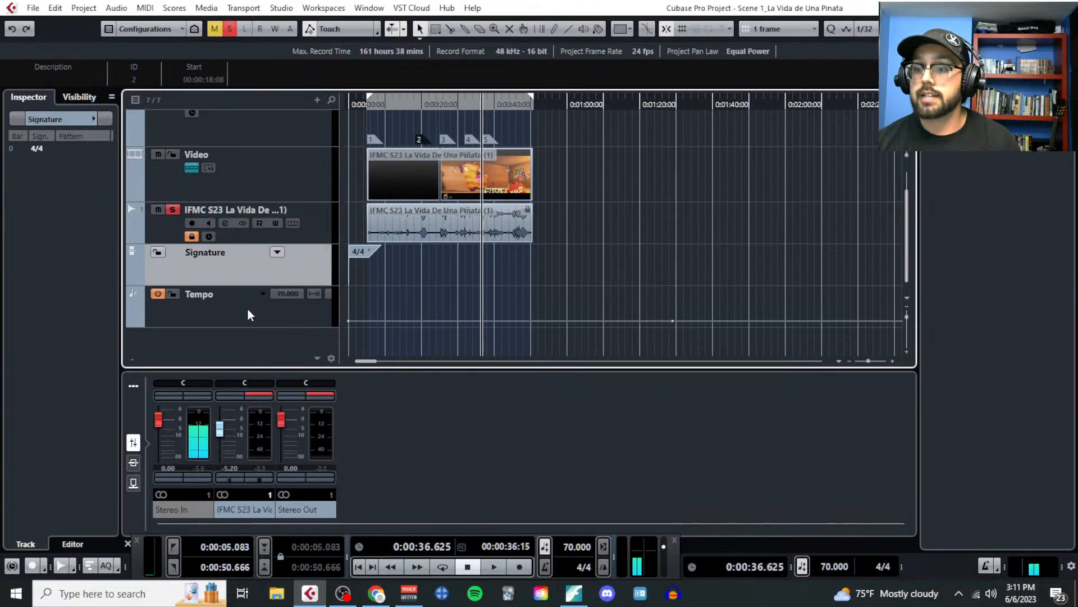
pyautogui.click(247, 309)
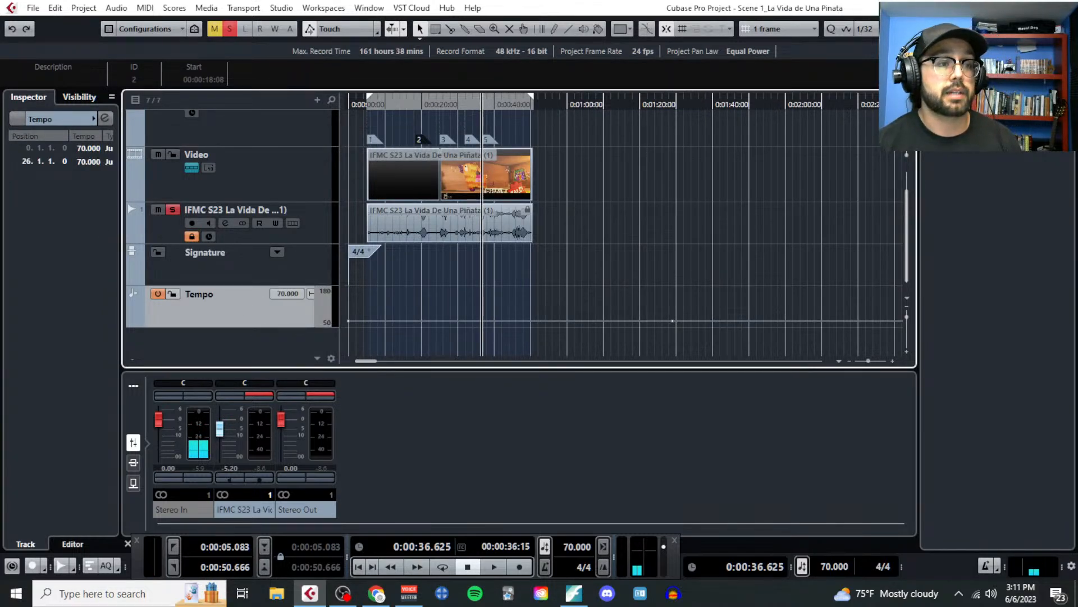
# Step: Switch to the Lesson 5 Tempo Mapping & Scoring document in Chrome and review its notes on preparing to tempo map
pyautogui.hotkey('alt', 'Tab')
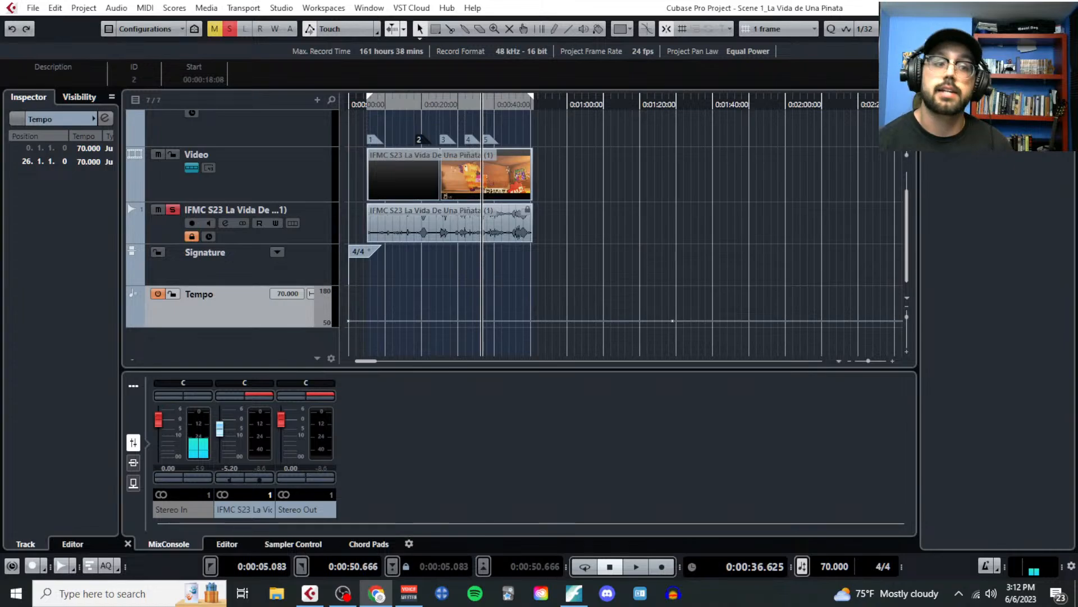
pyautogui.hotkey('alt', 'Tab')
pyautogui.scroll(-6, 525, 426)
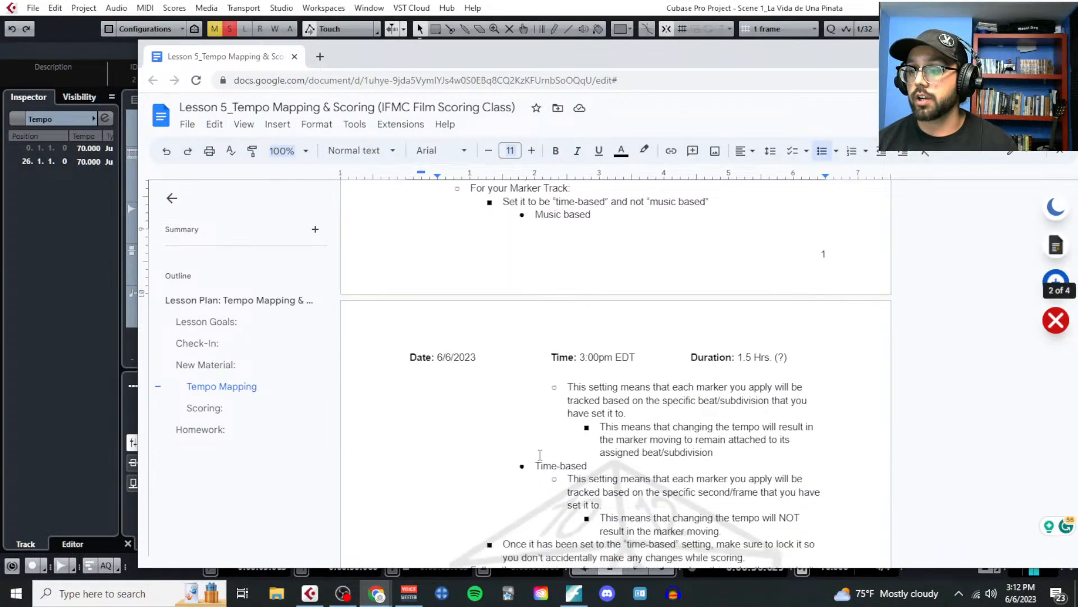
pyautogui.scroll(-4, 539, 461)
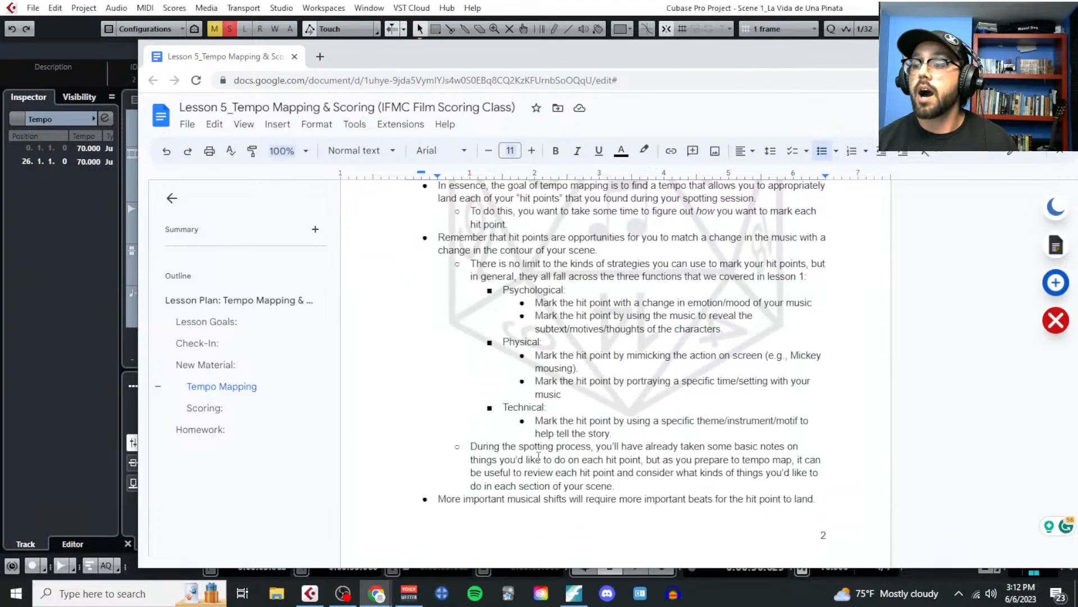
pyautogui.scroll(3, 498, 330)
pyautogui.scroll(12, 498, 330)
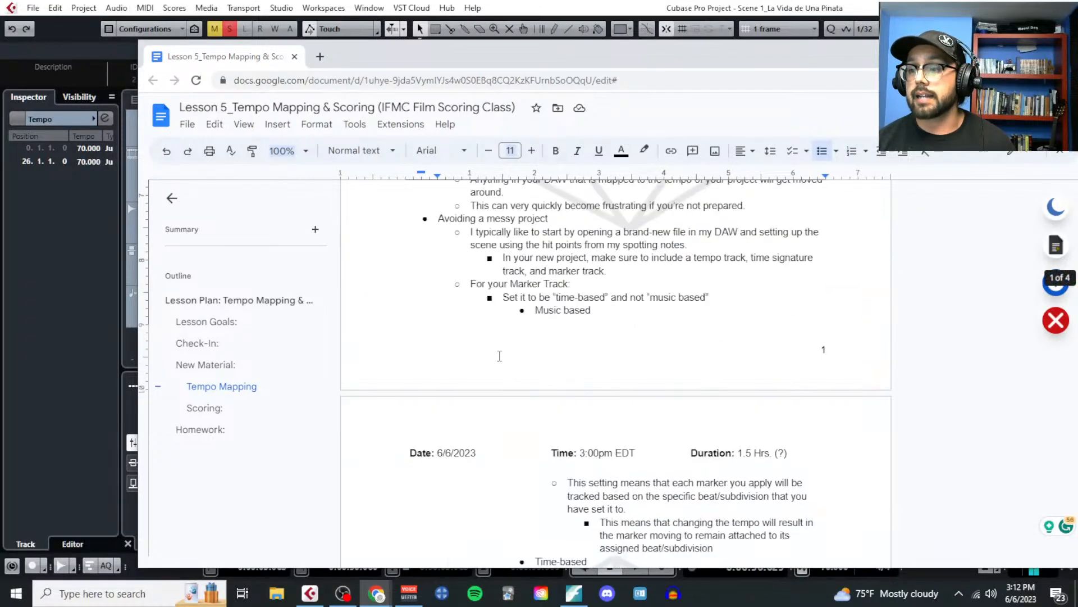
pyautogui.scroll(-1, 503, 388)
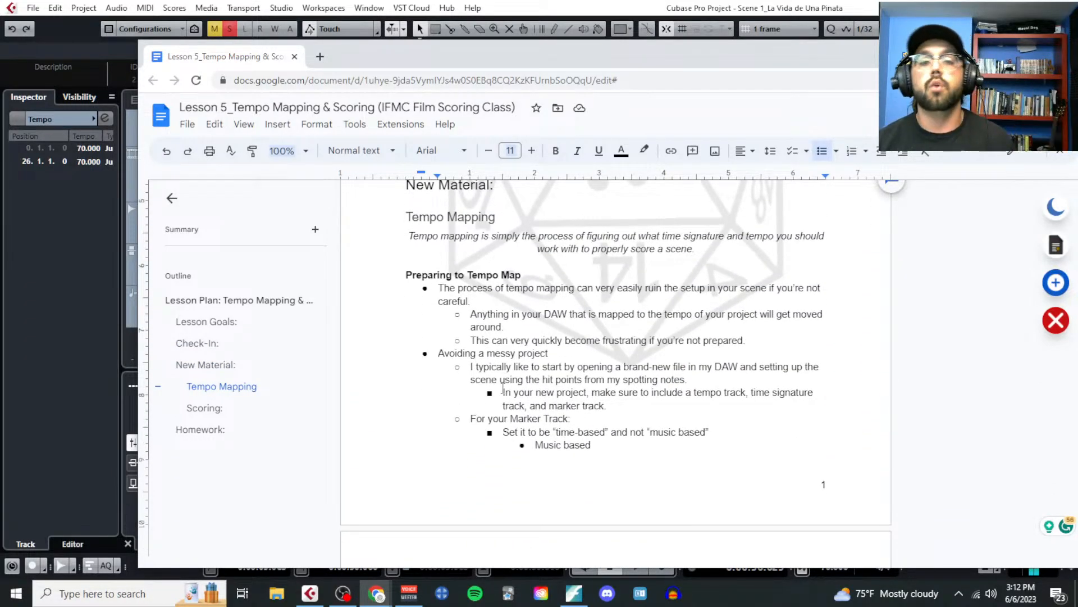
pyautogui.scroll(-3, 502, 387)
pyautogui.scroll(-3, 503, 388)
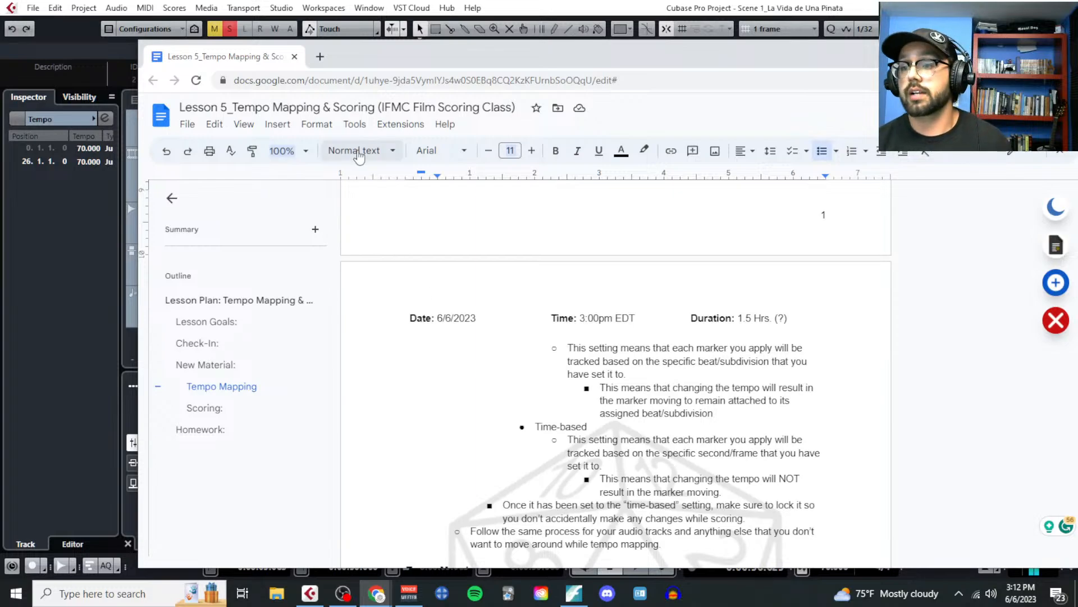
# Step: Return to the Cubase project and display its ruler in bars and beats
pyautogui.click(418, 25)
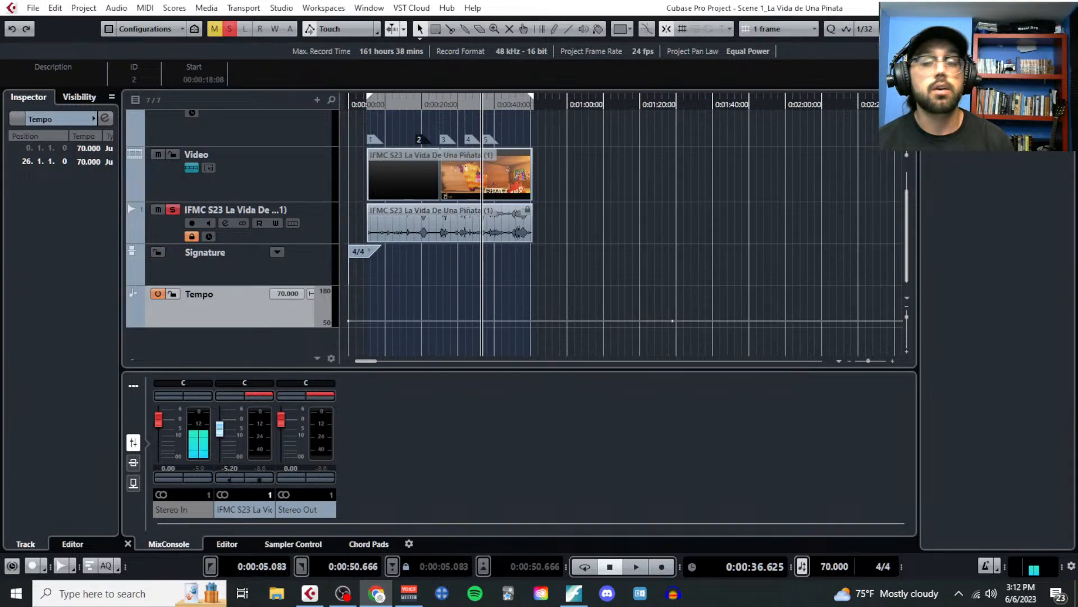
pyautogui.click(705, 417)
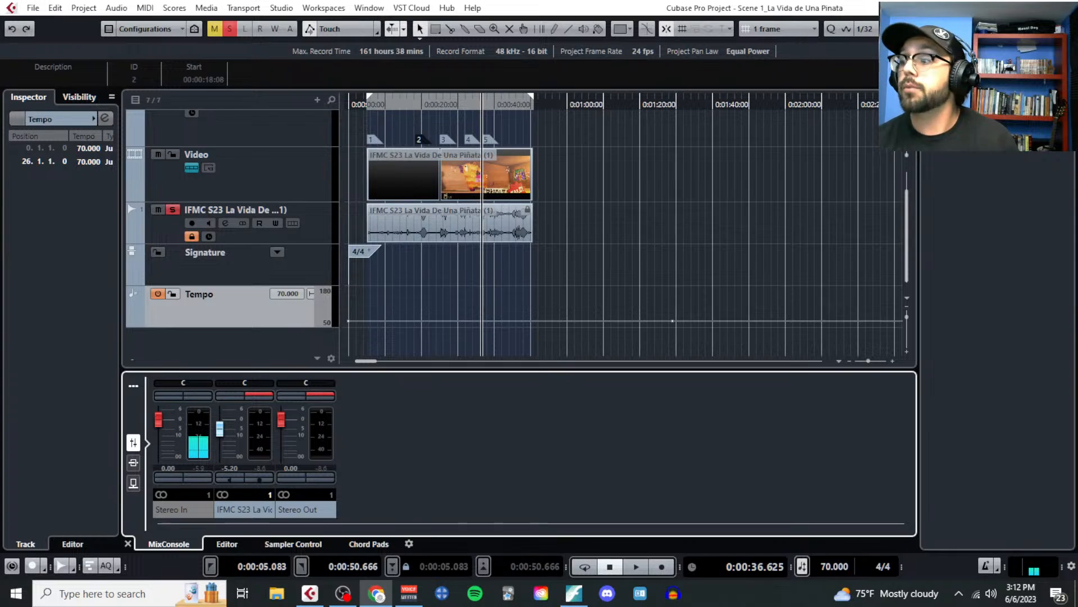
pyautogui.rightClick(772, 105)
pyautogui.click(789, 119)
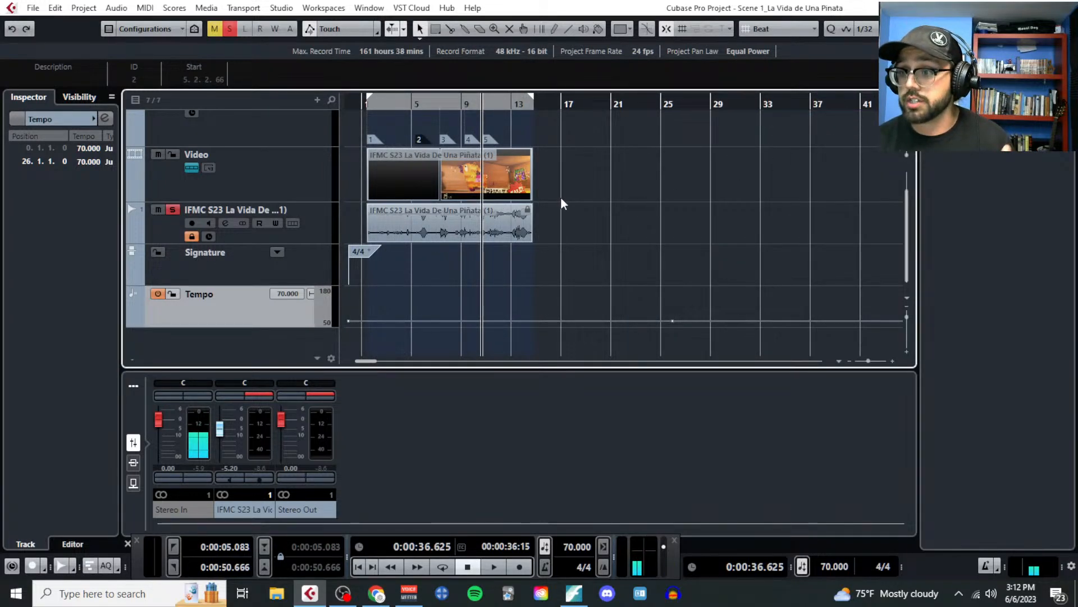
pyautogui.scroll(5, 366, 246)
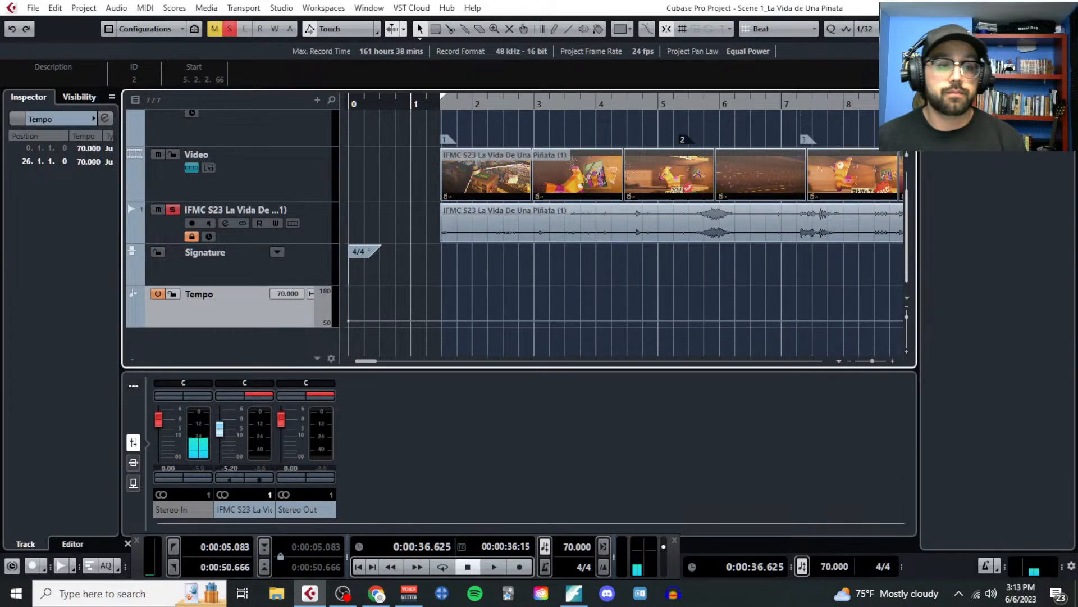
# Step: Inspect where the hit-point markers fall against the bar grid and select the Markers track
pyautogui.scroll(-2, 581, 250)
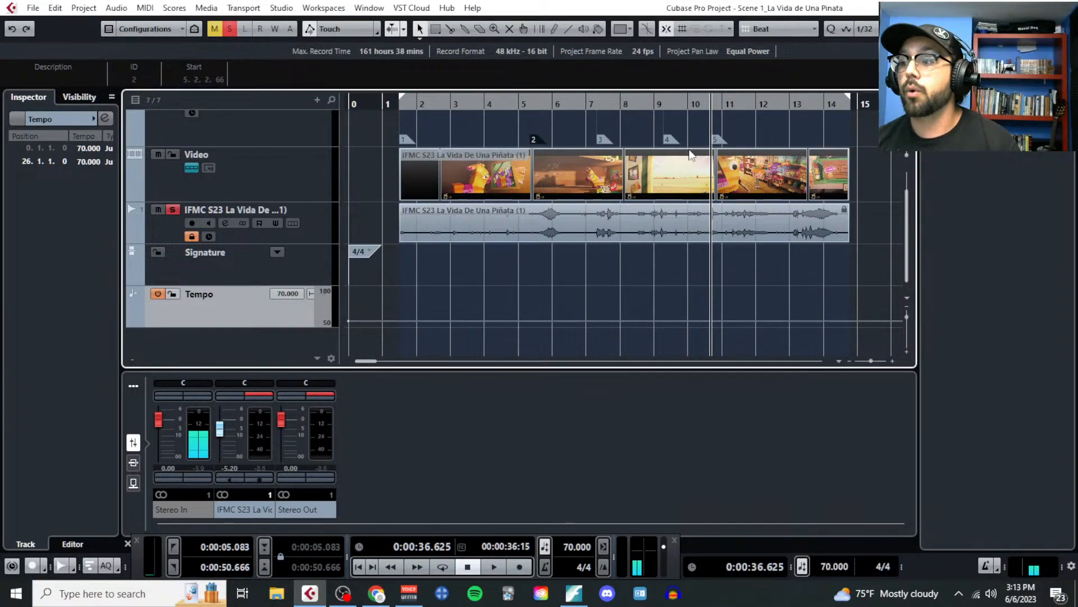
pyautogui.scroll(4, 684, 153)
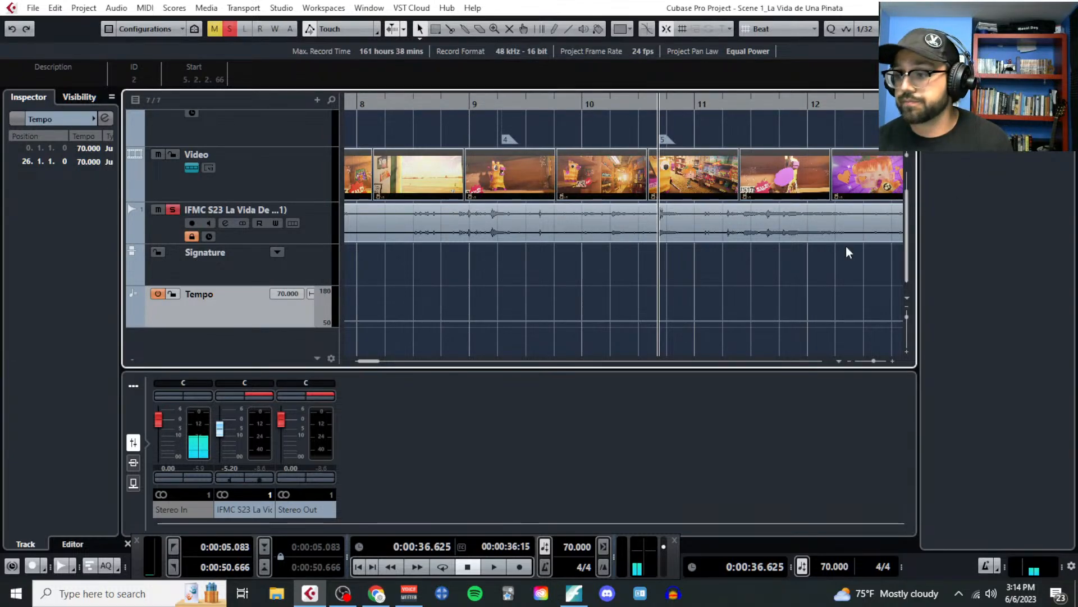
pyautogui.click(694, 303)
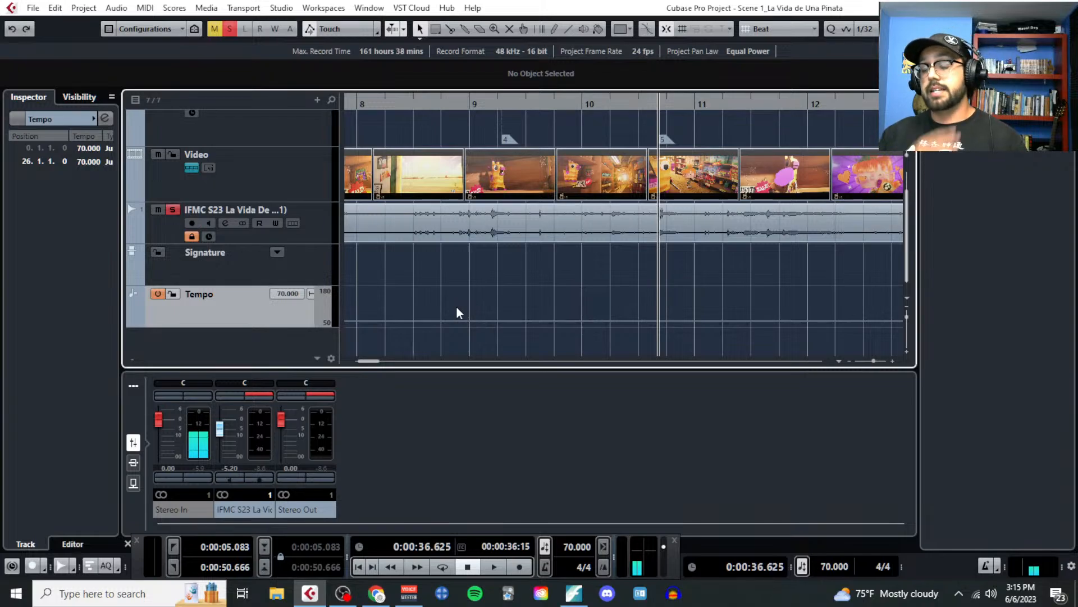
pyautogui.scroll(2, 442, 305)
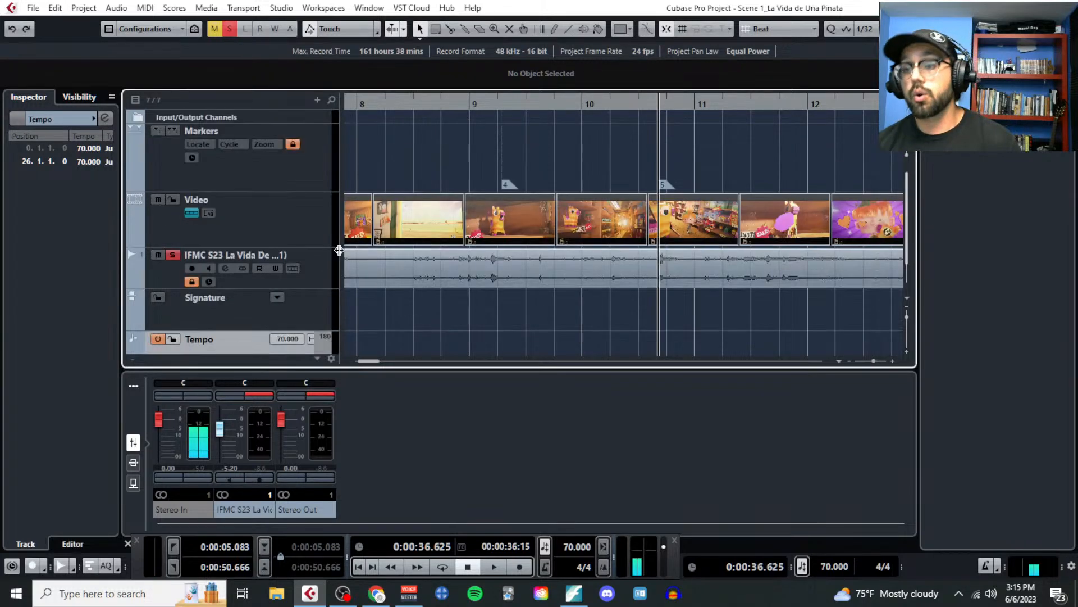
pyautogui.click(283, 178)
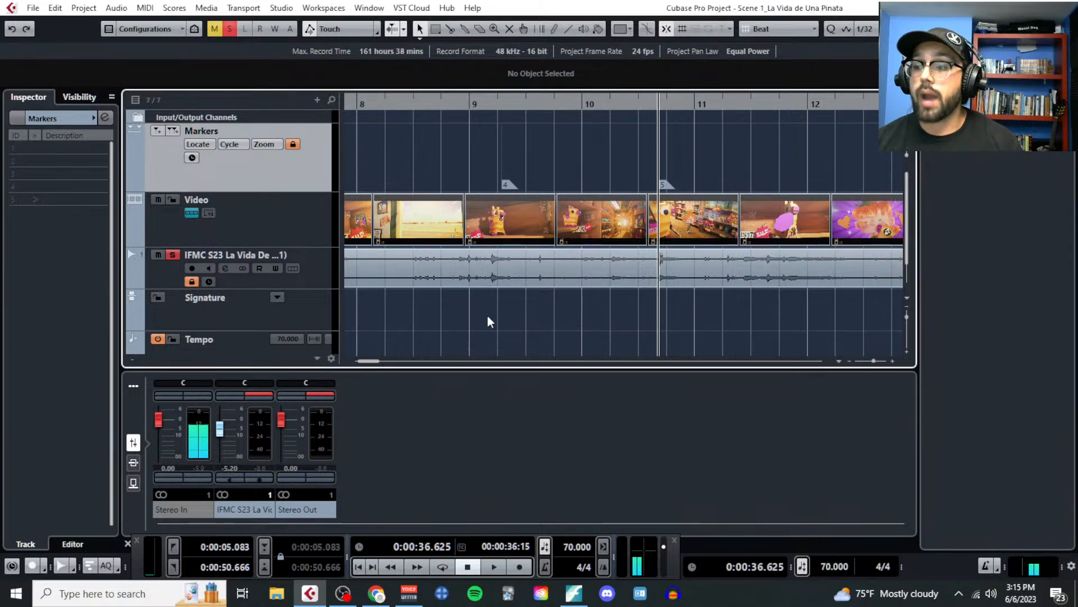
pyautogui.scroll(-2, 447, 311)
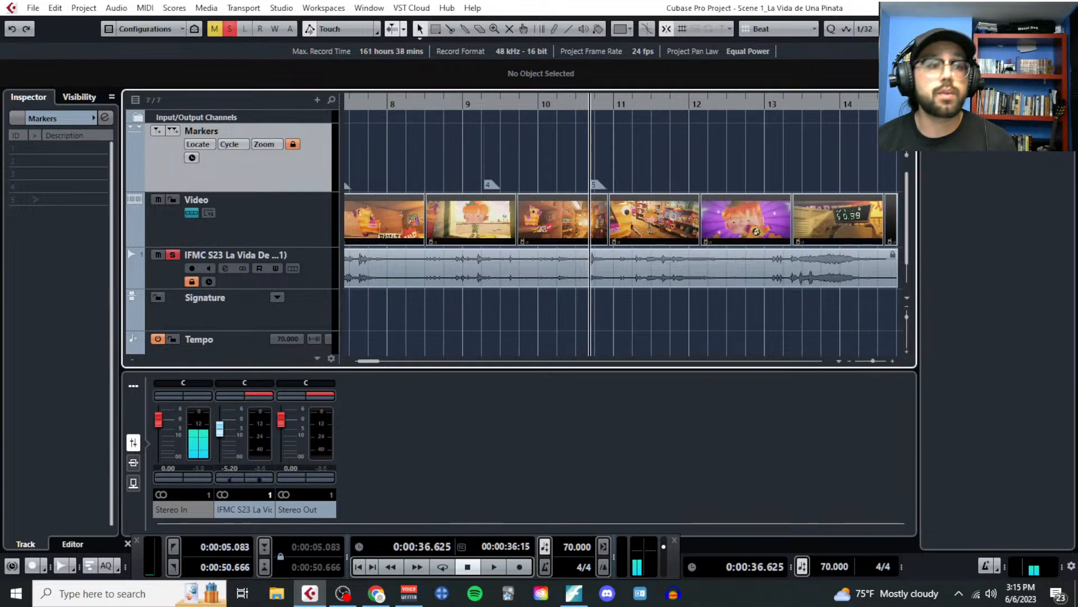
# Step: Switch to the Spotting Notes_IFMC 2023 document in Chrome, review the Scene 1: Opening Scene table, and return to the Cubase project
pyautogui.hotkey('alt', 'Tab')
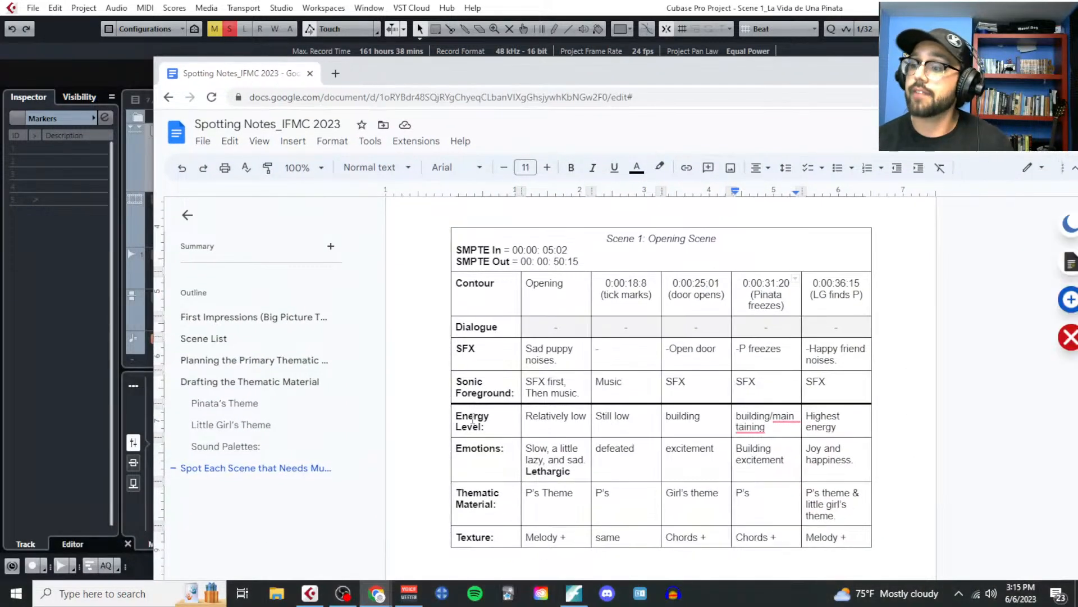
pyautogui.scroll(-1, 567, 420)
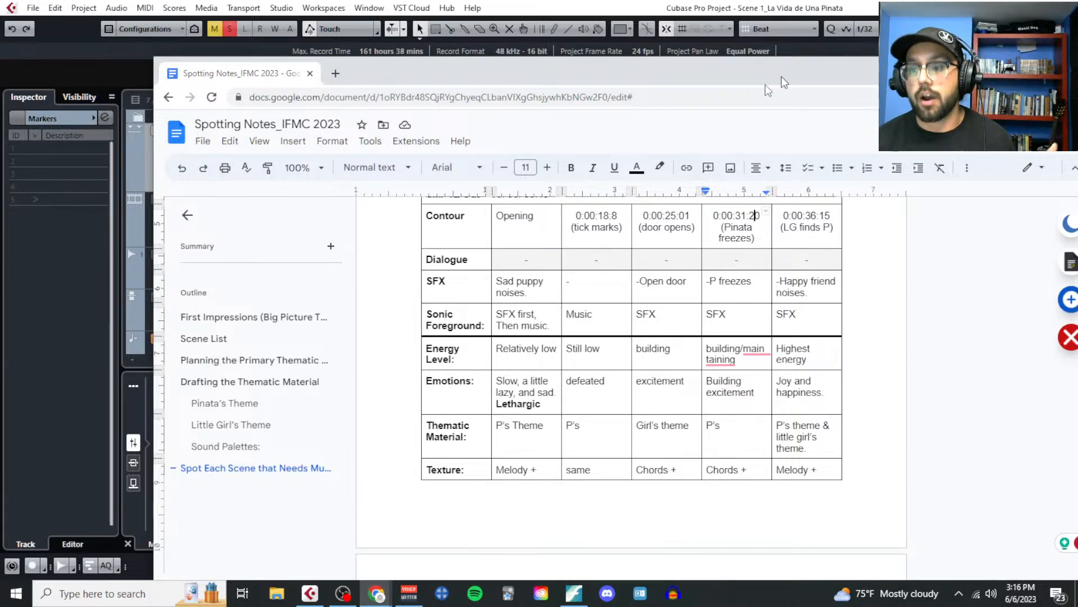
pyautogui.click(1001, 73)
# Step: Show the floating transport panel and bring the whole scene from marker 1 to its end into view
pyautogui.scroll(-2, 478, 289)
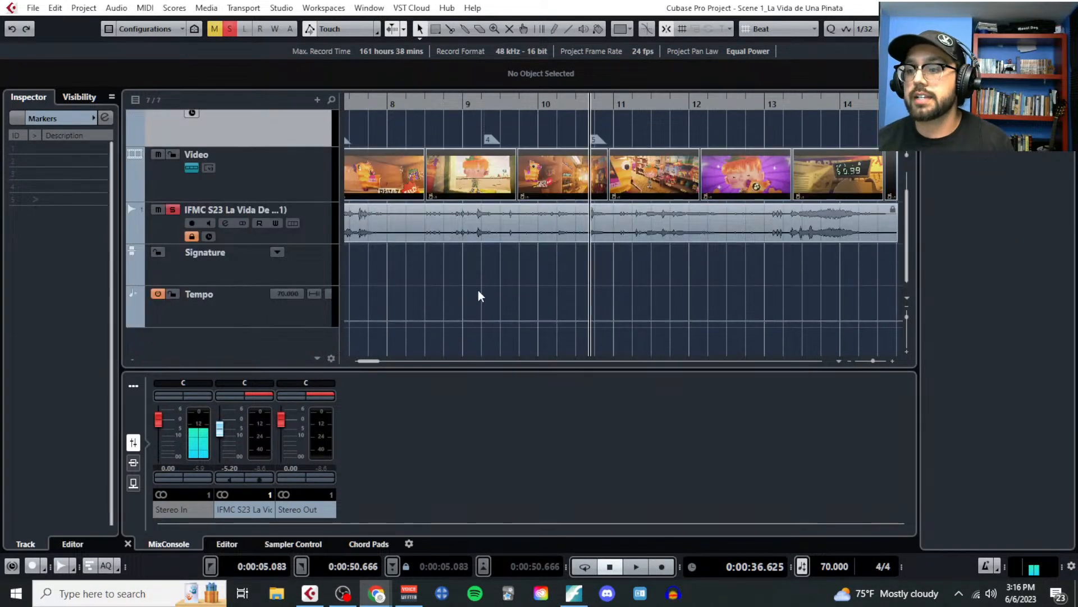
pyautogui.press('F2')
pyautogui.scroll(-3, 480, 290)
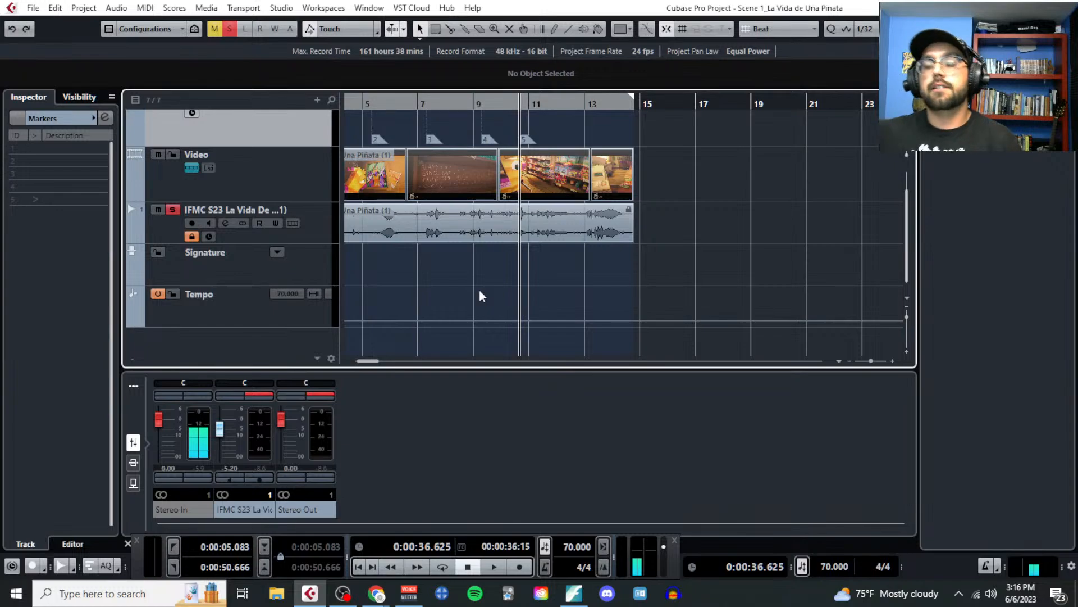
pyautogui.hscroll(-3, 479, 289)
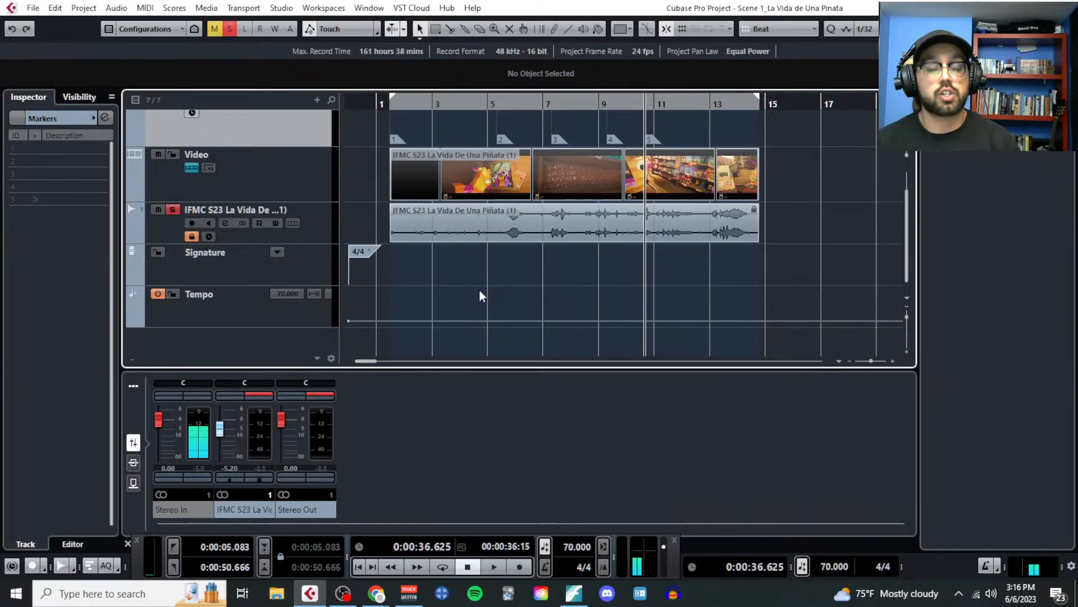
# Step: Place the playhead at the scene's start, open the Video Player below the video and audio tracks, and watch the scene through to its end
pyautogui.click(388, 104)
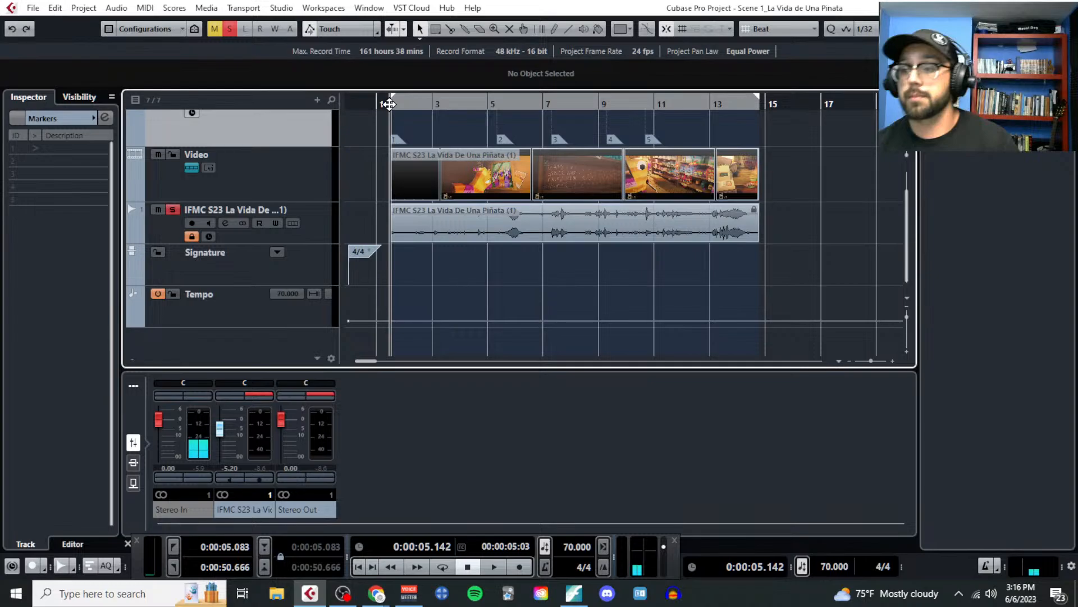
pyautogui.press('F8')
pyautogui.moveTo(464, 290); pyautogui.dragTo(562, 272)
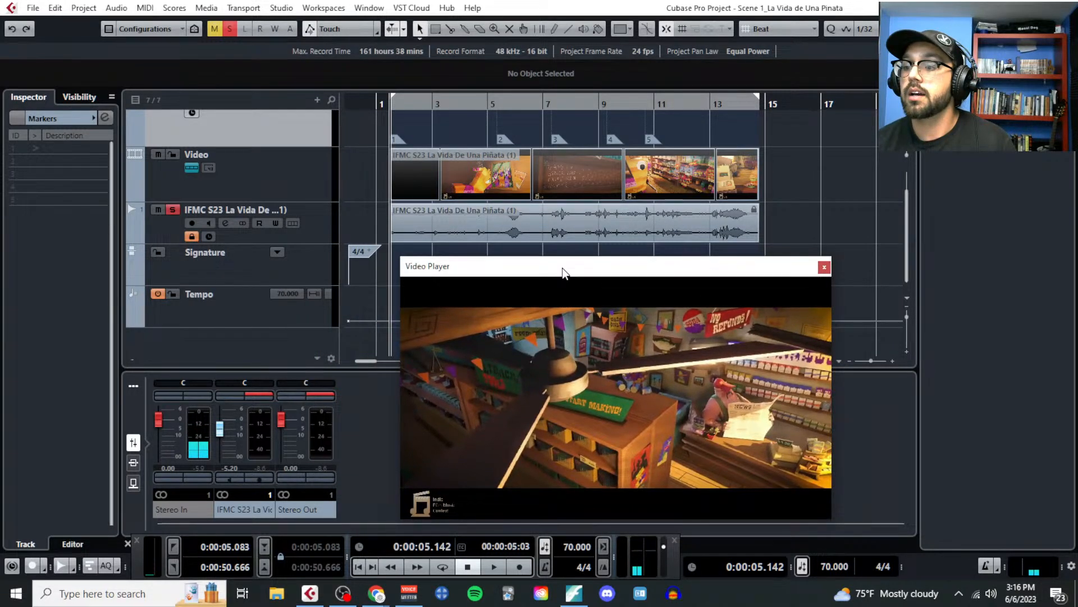
pyautogui.click(884, 259)
pyautogui.press('space')
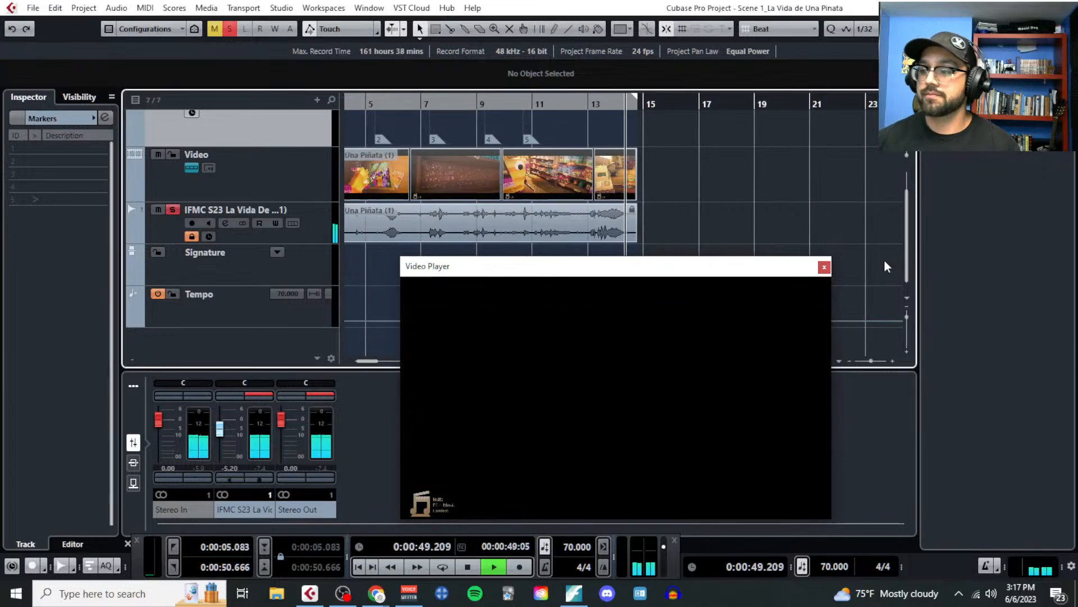
pyautogui.press('space')
# Step: Shorten the locator range to end at 0:00:18.857 near marker 2, and play the opening section from just before marker 1
pyautogui.hscroll(-5, 682, 224)
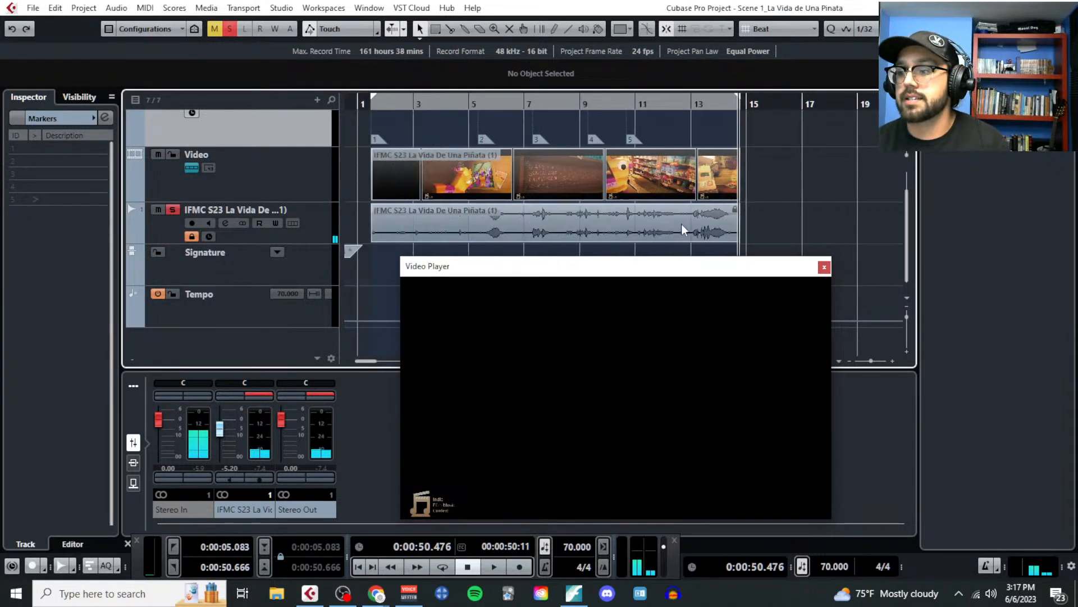
pyautogui.click(394, 105)
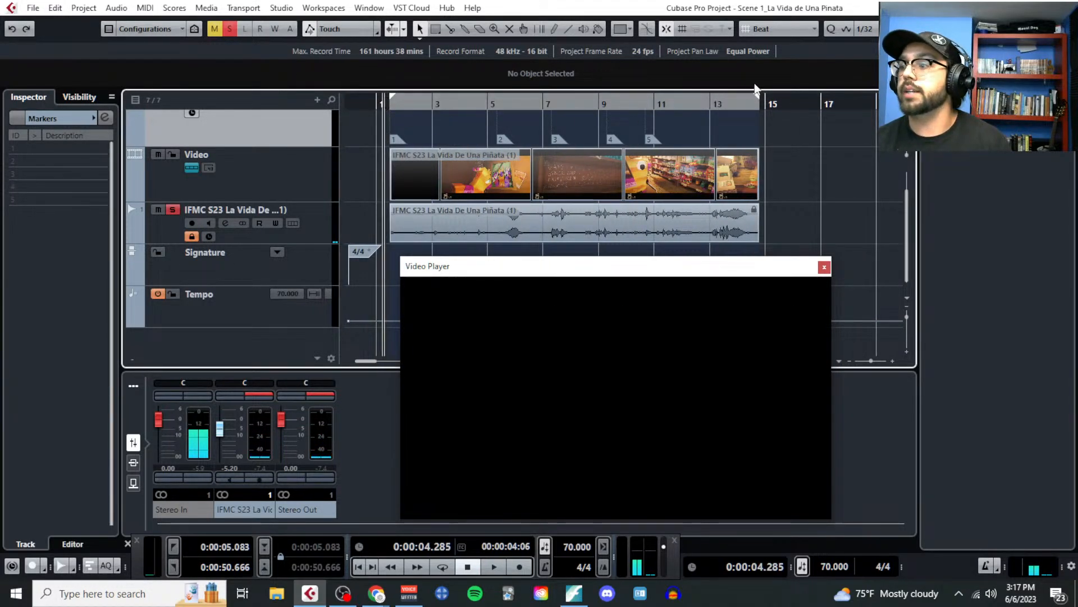
pyautogui.moveTo(401, 155); pyautogui.dragTo(499, 140)
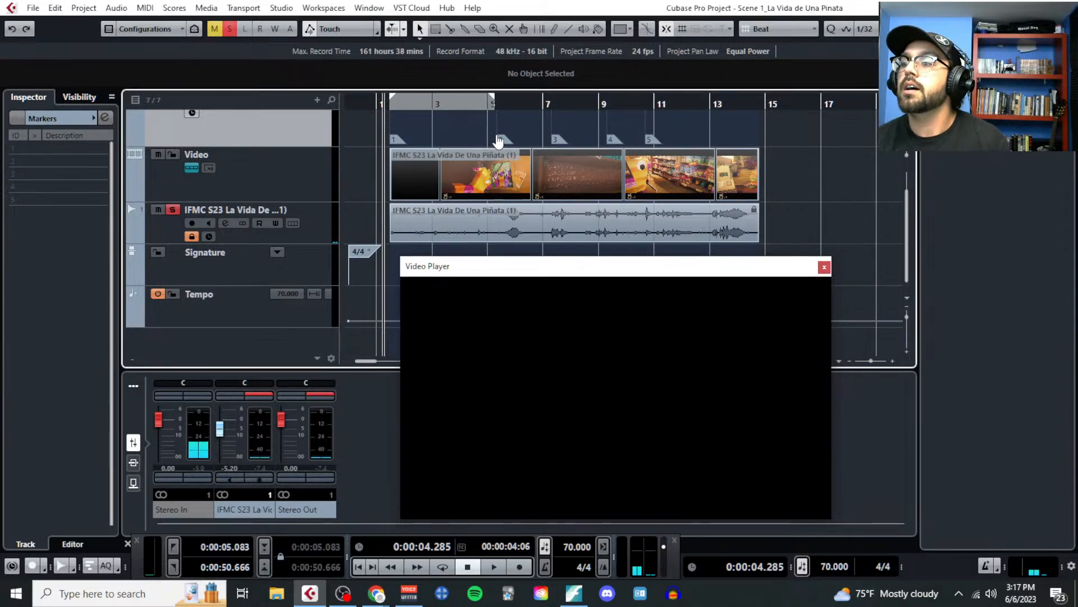
pyautogui.scroll(8, 494, 130)
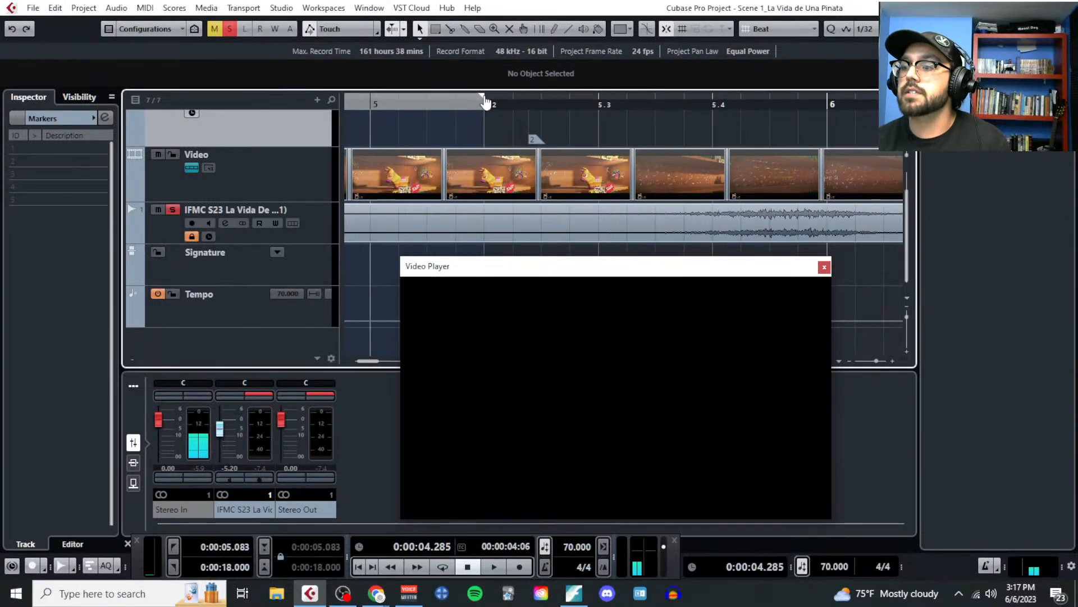
pyautogui.scroll(-8, 477, 168)
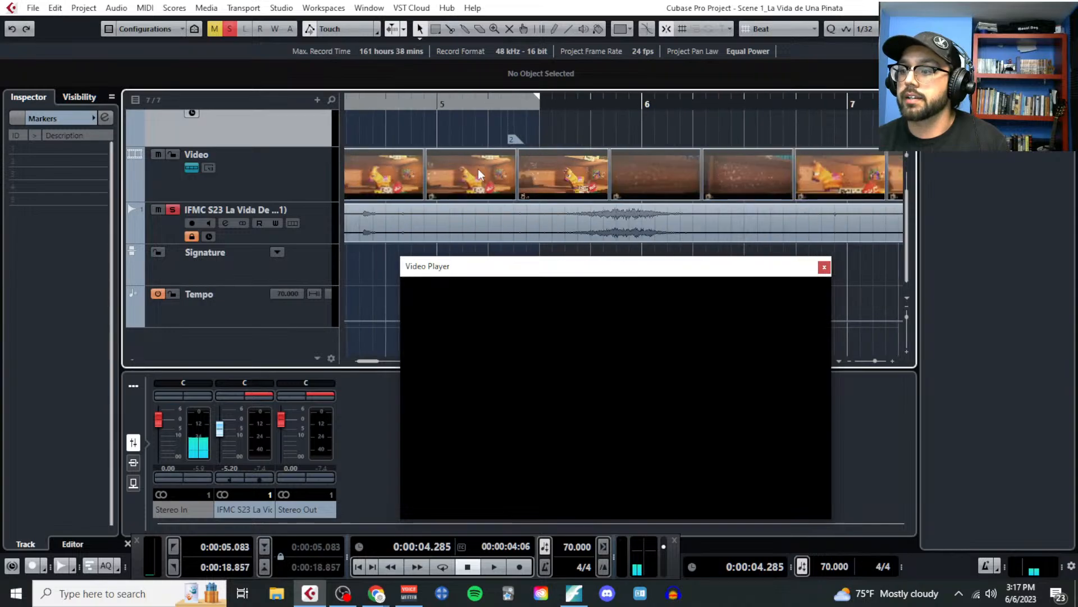
pyautogui.press('space')
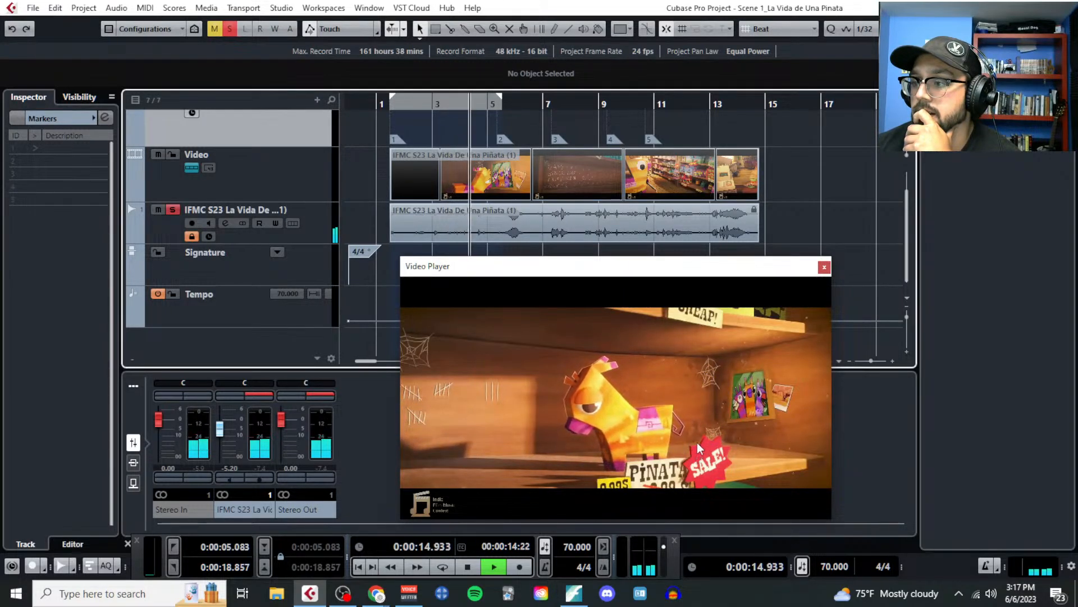
pyautogui.click(467, 566)
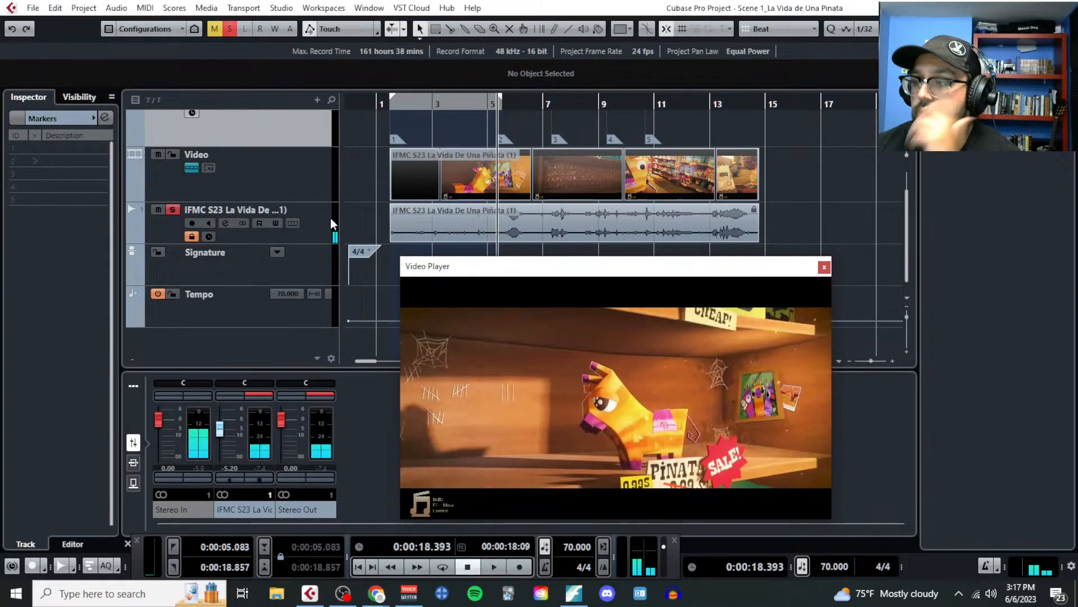
# Step: Open the project's Notepad over the arrangement, write the heading "SECTION 1:" and enlarge the text display
pyautogui.click(84, 8)
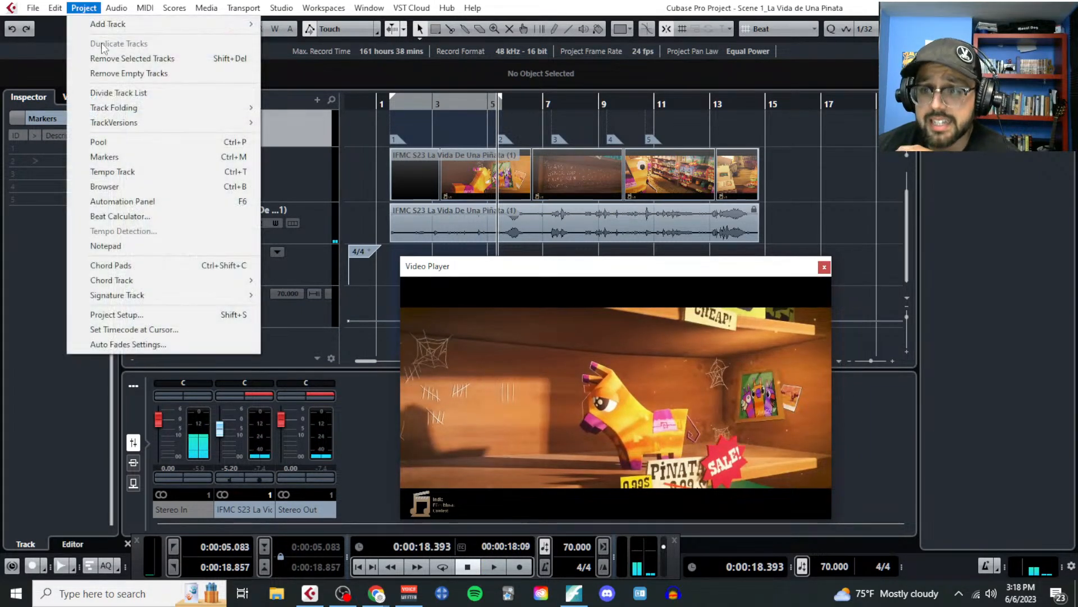
pyautogui.click(136, 245)
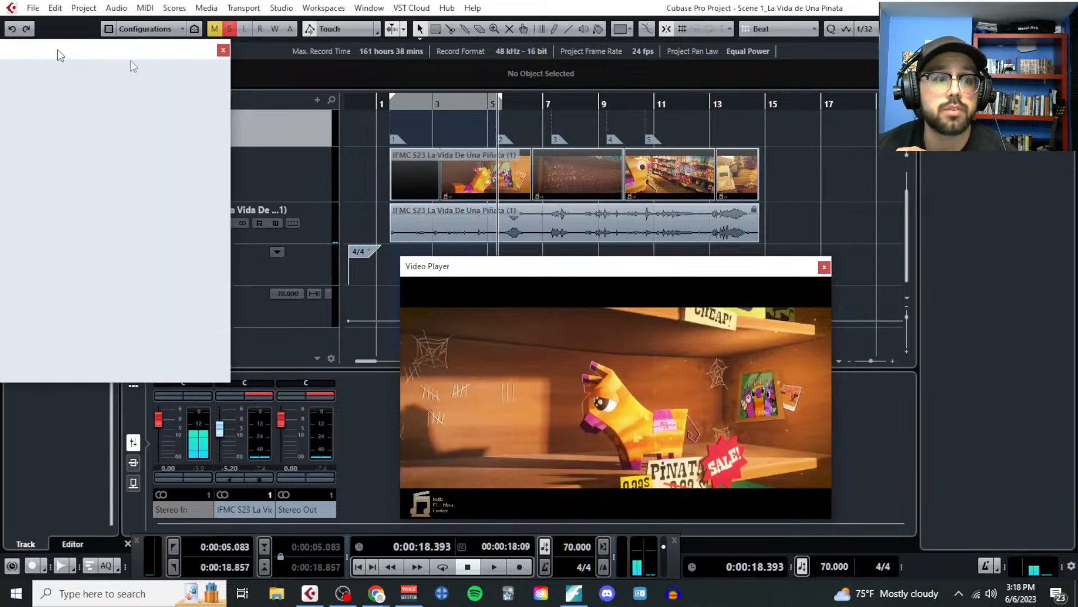
pyautogui.hotkey('ctrl', 'a')
pyautogui.press('BackSpace')
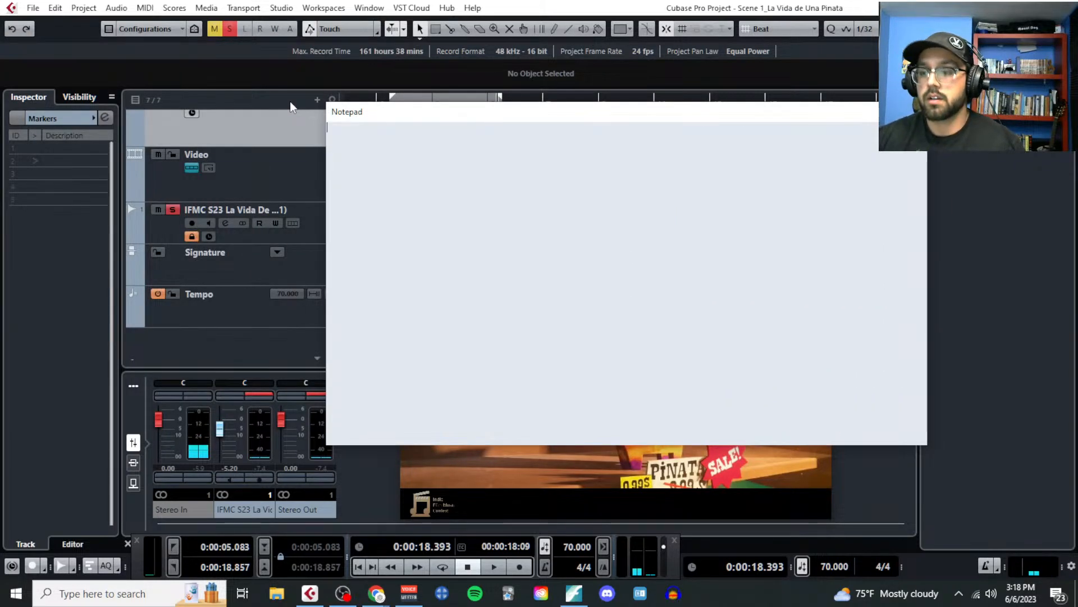
pyautogui.write('sEC')
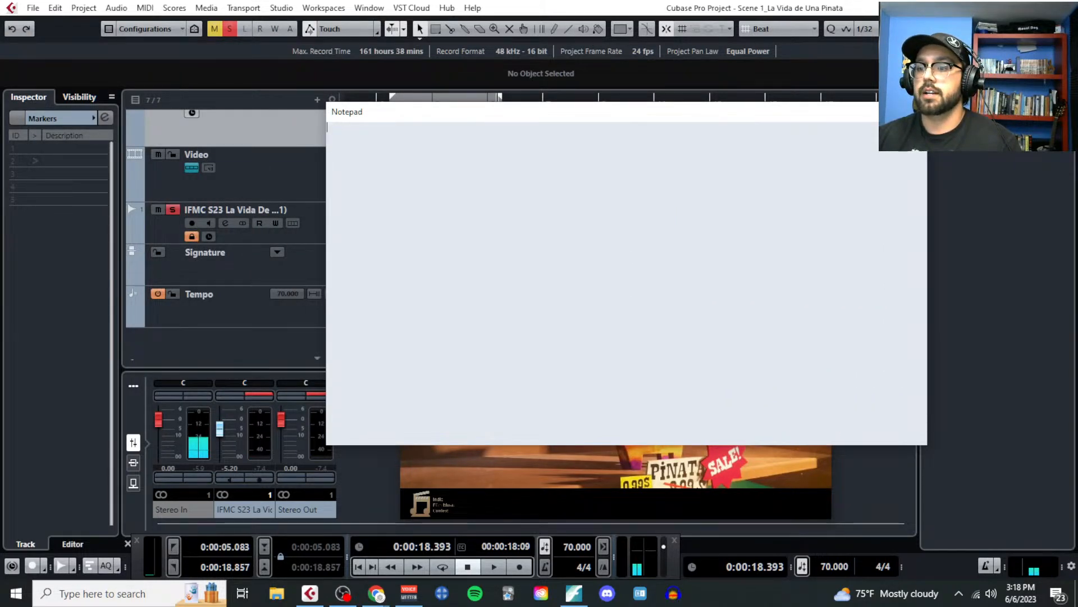
pyautogui.write('SECTION 1:')
pyautogui.press('Return')
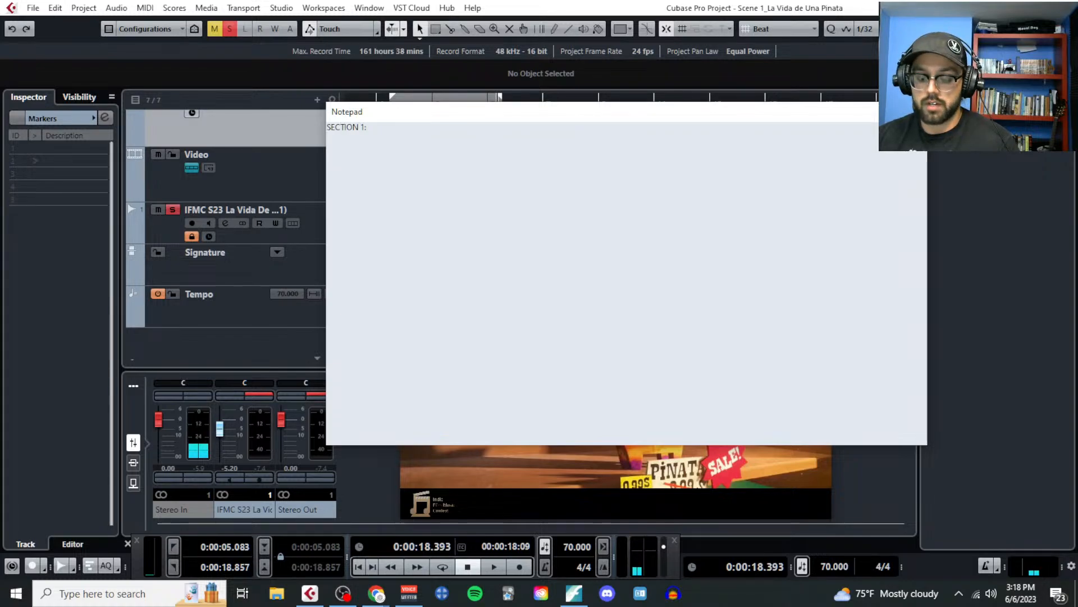
pyautogui.click(364, 190)
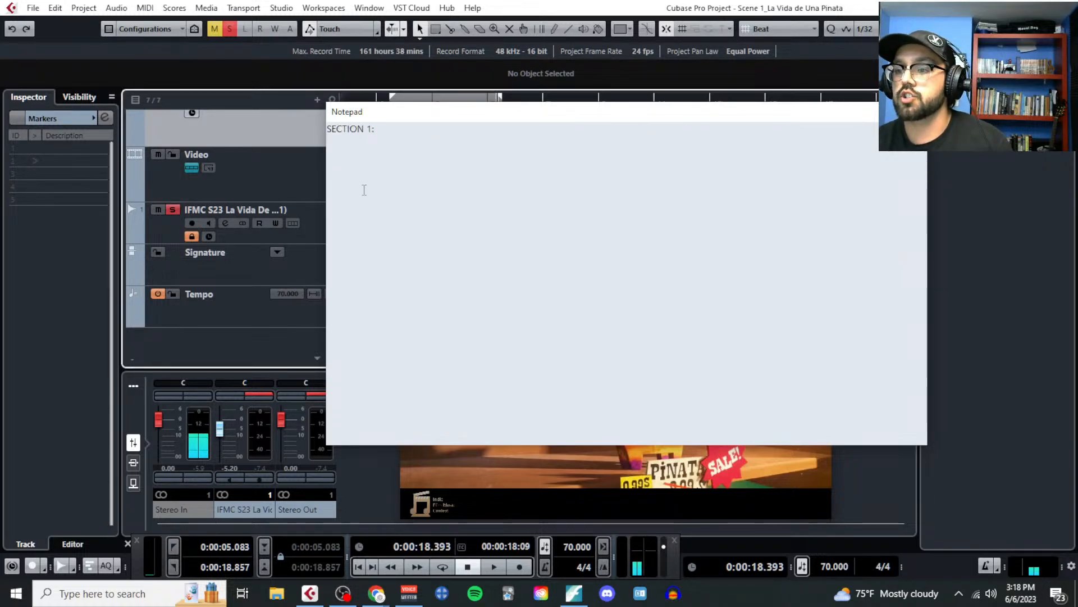
pyautogui.scroll(2, 364, 190)
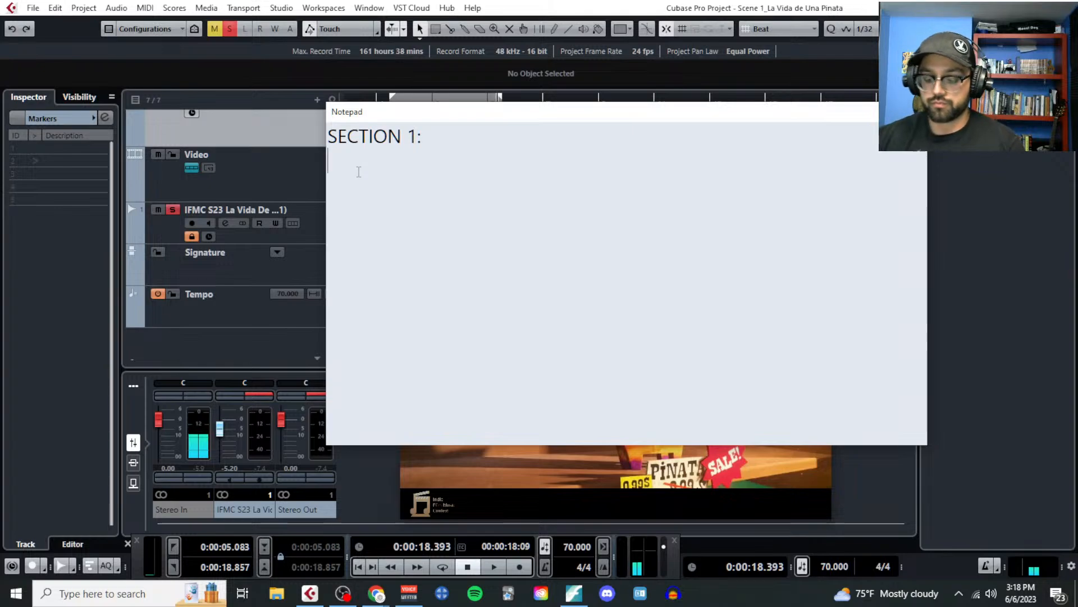
# Step: Add the bullet "Introduce the Pinata's Theme" under the SECTION 1 heading in the Notepad
pyautogui.write('- ')
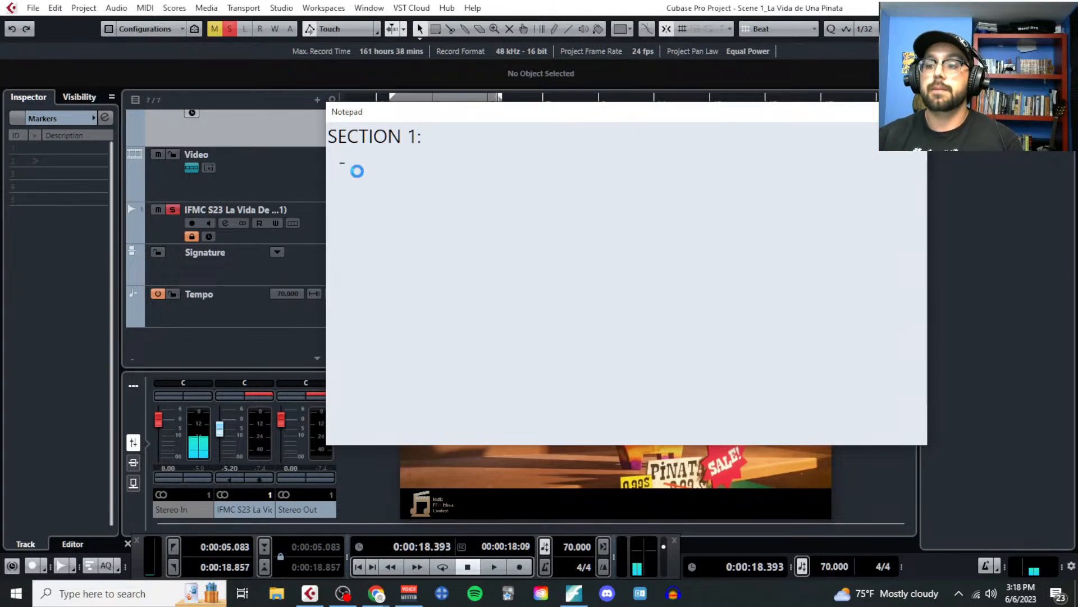
pyautogui.write("Introduce the Pinata's Theme")
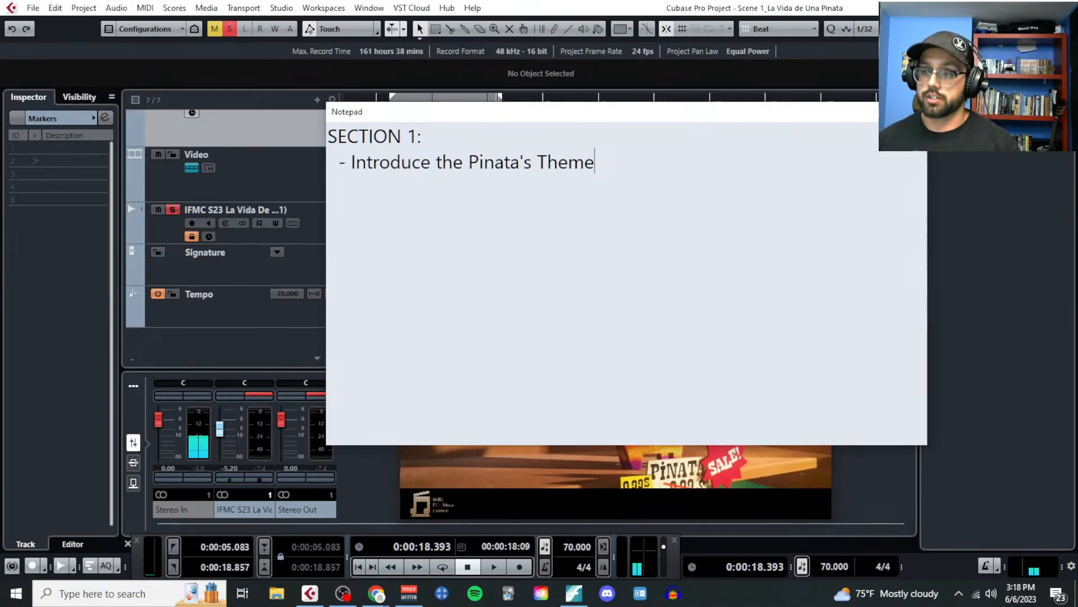
pyautogui.press('Return')
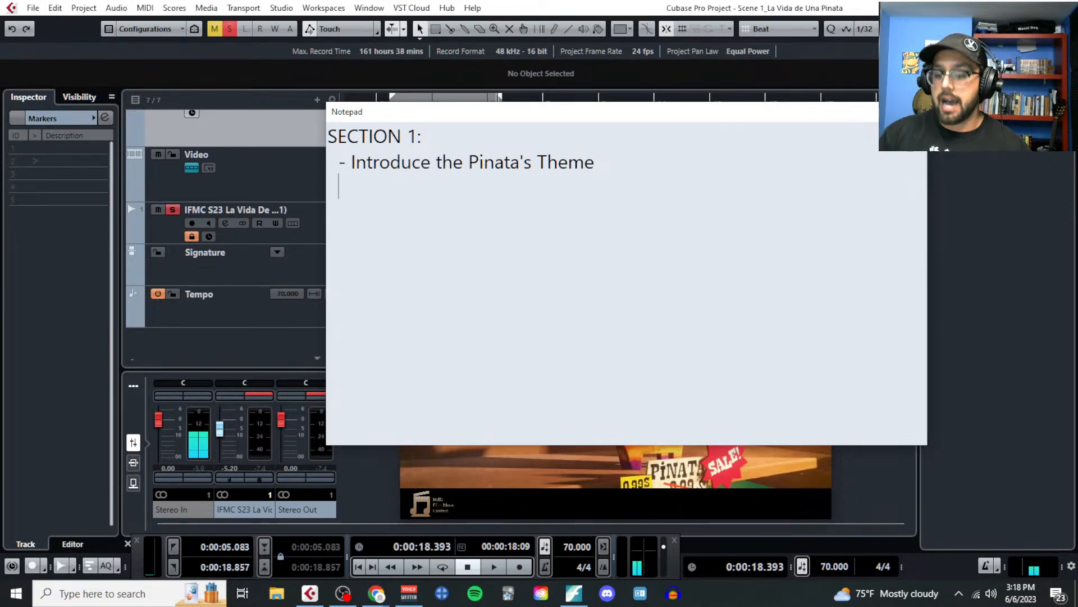
# Step: Add the SECTION 1 bullet "evoke a lazy, sad, atmosphere (they're in an empty store in the desert)" and reduce the text display one level
pyautogui.write('- evok')
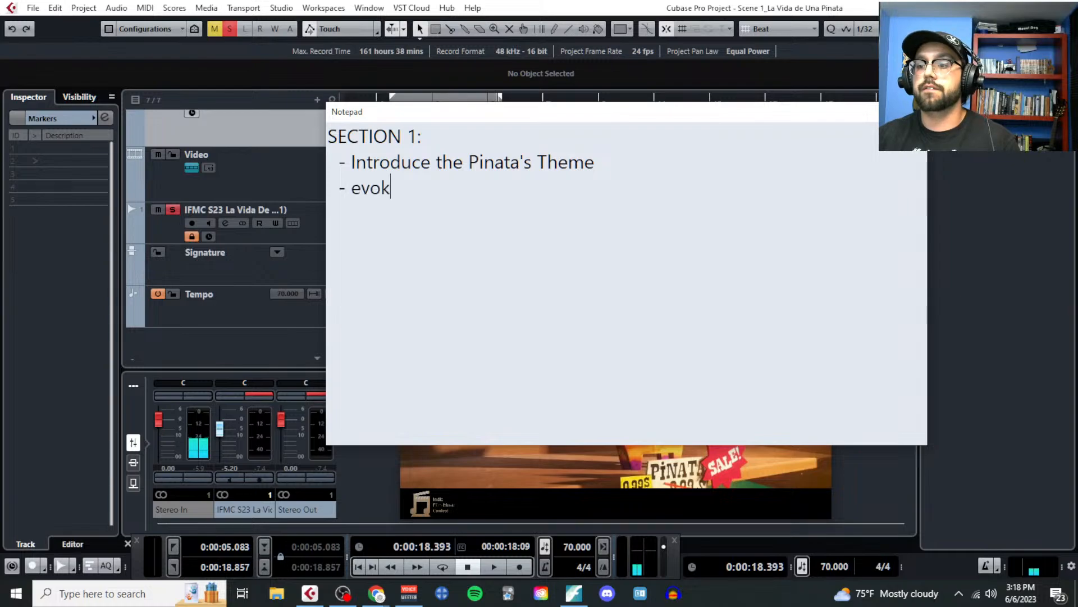
pyautogui.write('e a lazy, ')
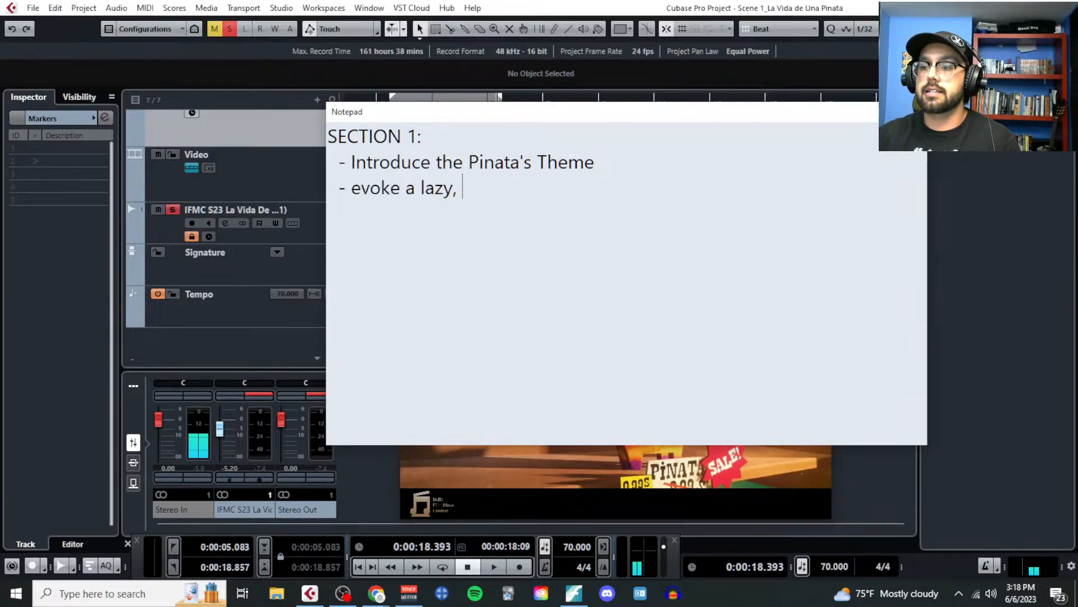
pyautogui.write('sad,')
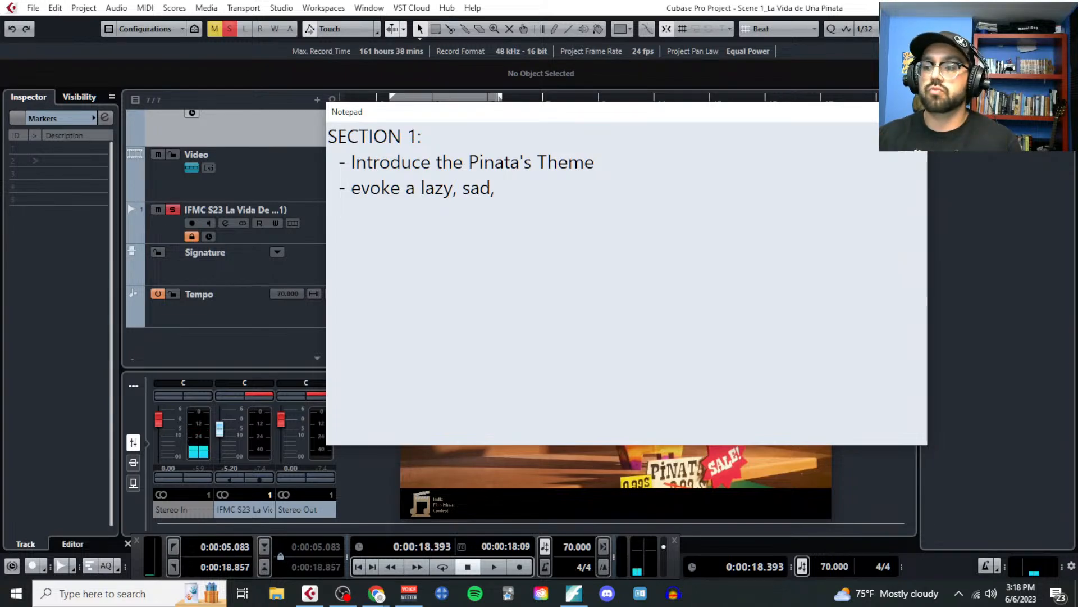
pyautogui.write(' atmos')
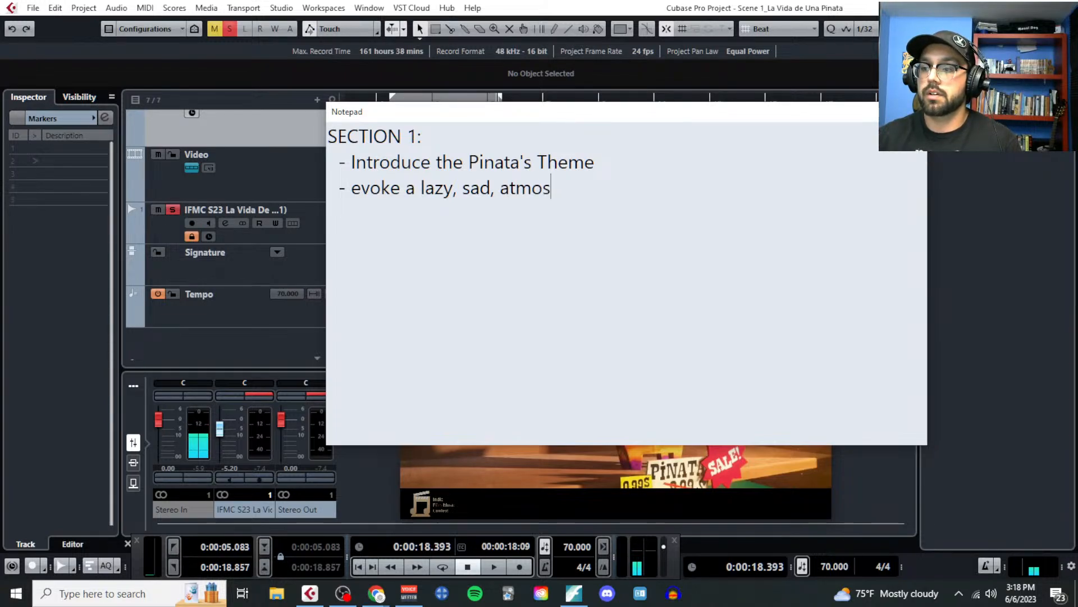
pyautogui.write("phere (they'r")
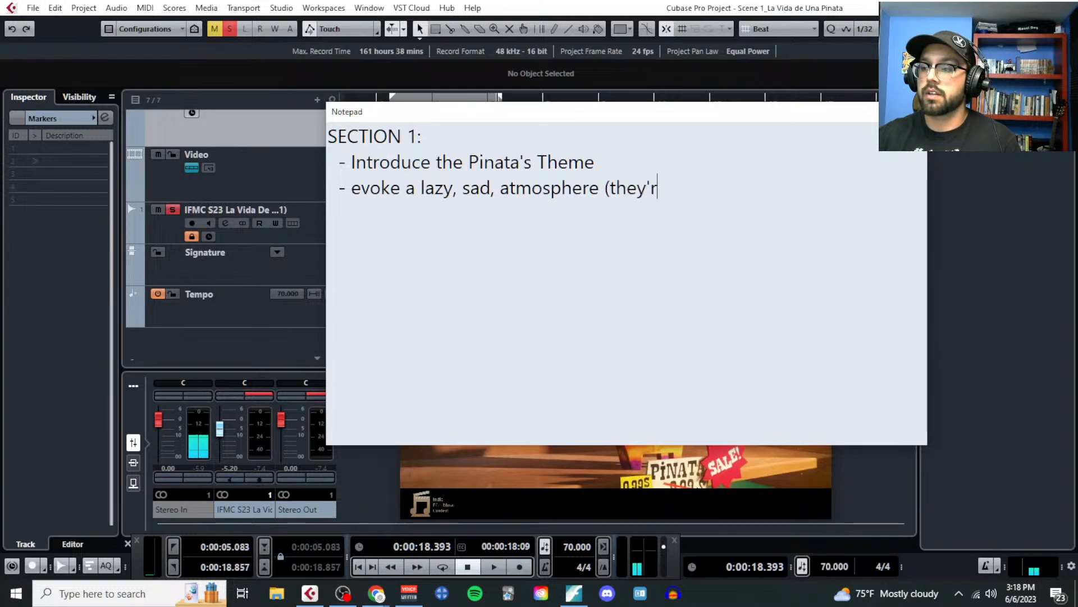
pyautogui.write('e in an empty stor')
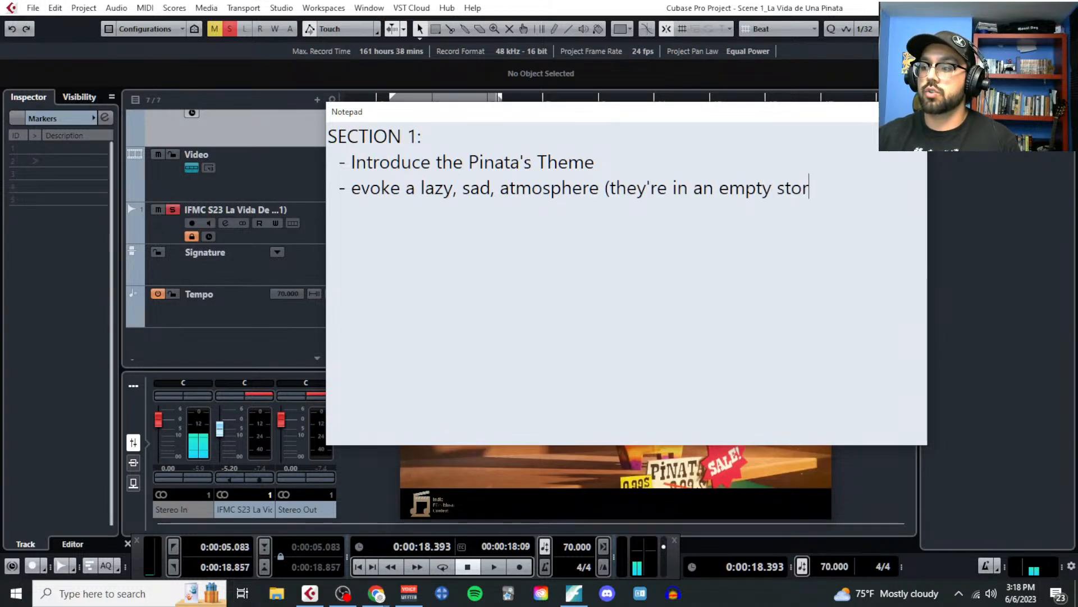
pyautogui.write('e in the desert)')
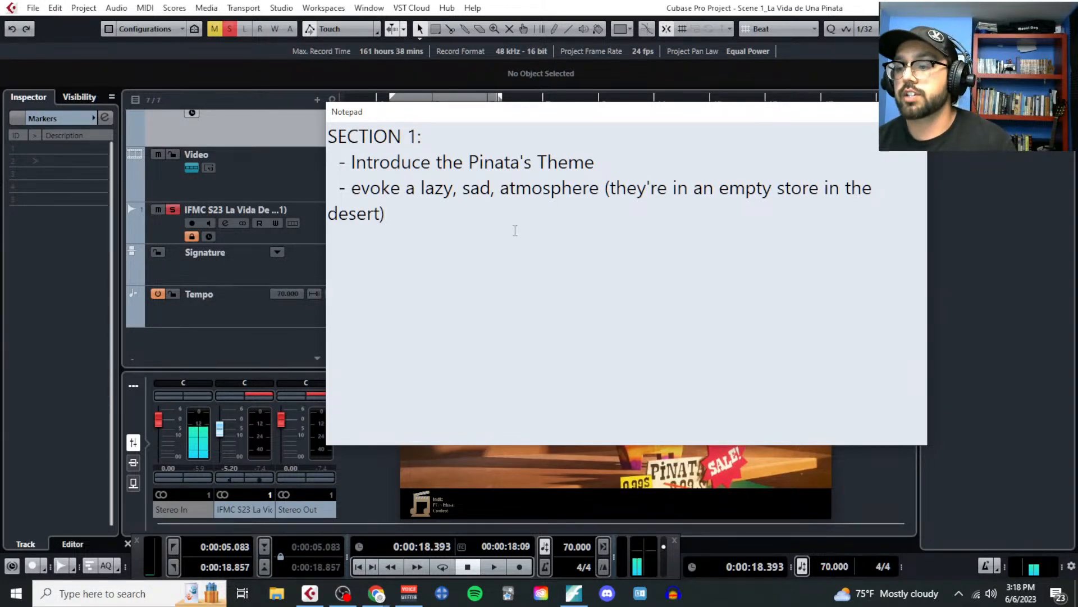
pyautogui.hotkey('ctrl', '-')
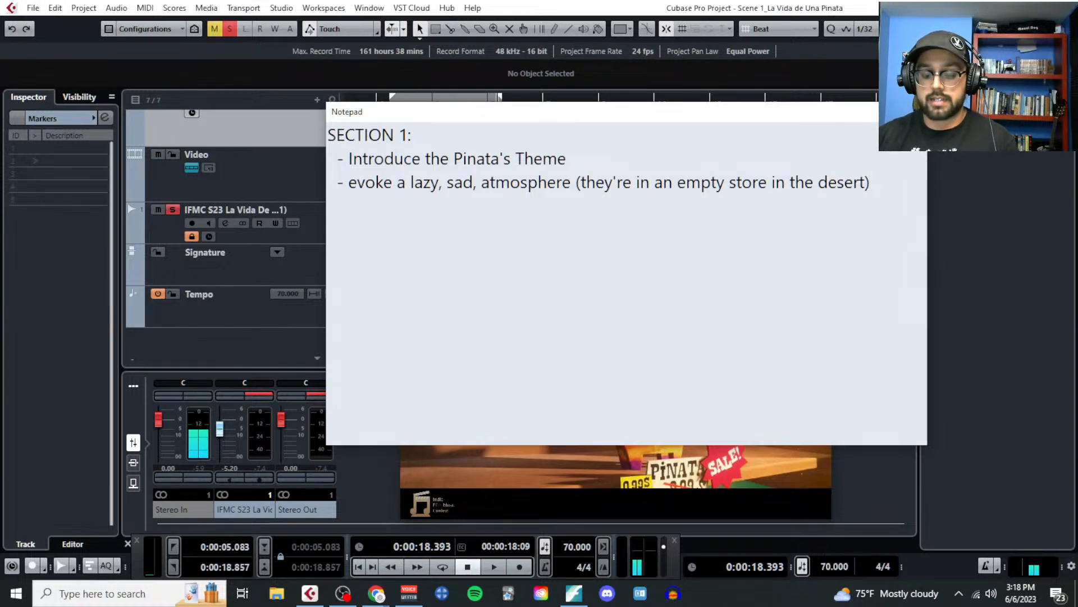
# Step: Leave a blank line below the SECTION 1 notes and add the heading "SECTION 2:" with an empty bullet under it
pyautogui.press('Return')
pyautogui.press('Return')
pyautogui.write('SECTION 2:')
pyautogui.press('Return')
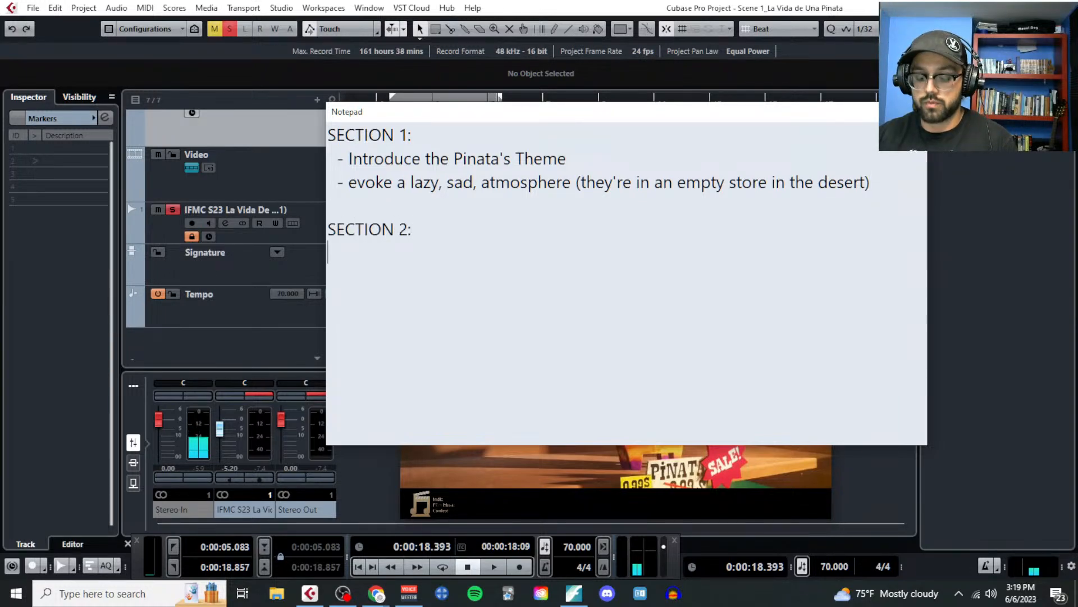
# Step: Insert the heading "Three functions:" at the very start of the notes, separated from SECTION 1 by a blank line
pyautogui.click(579, 162)
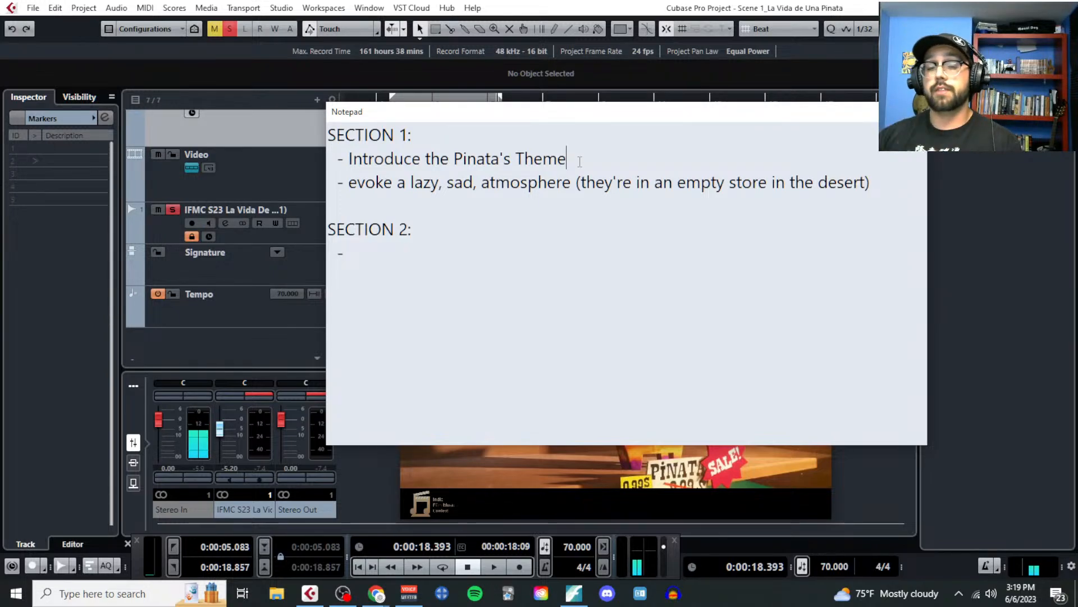
pyautogui.click(331, 134)
pyautogui.press('Return')
pyautogui.press('Return')
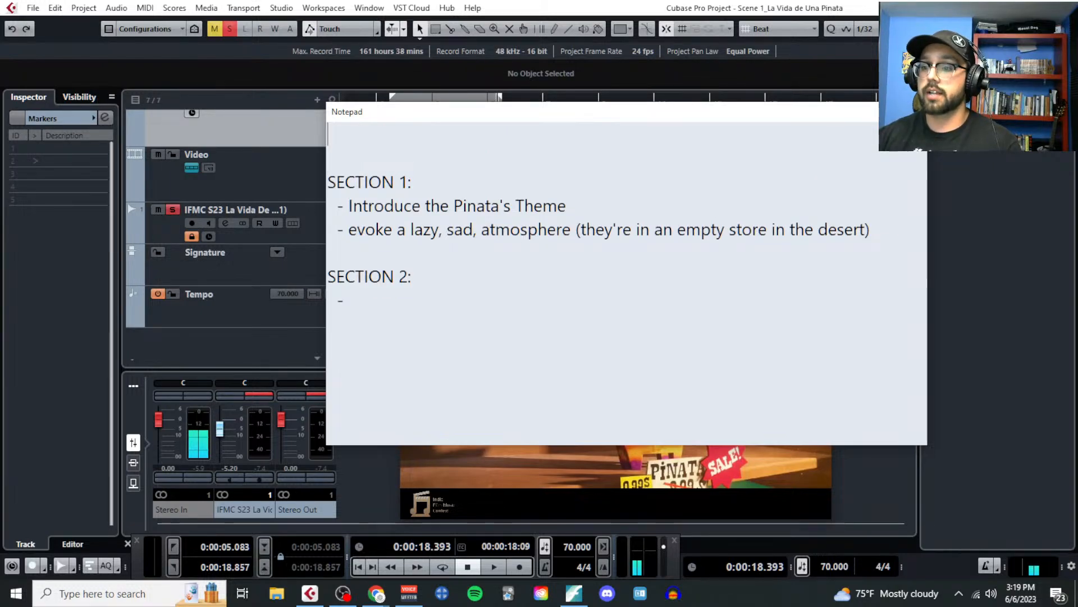
pyautogui.write('THREE')
pyautogui.press('BackSpace')
pyautogui.press('BackSpace')
pyautogui.press('BackSpace')
pyautogui.press('BackSpace')
pyautogui.press('BackSpace')
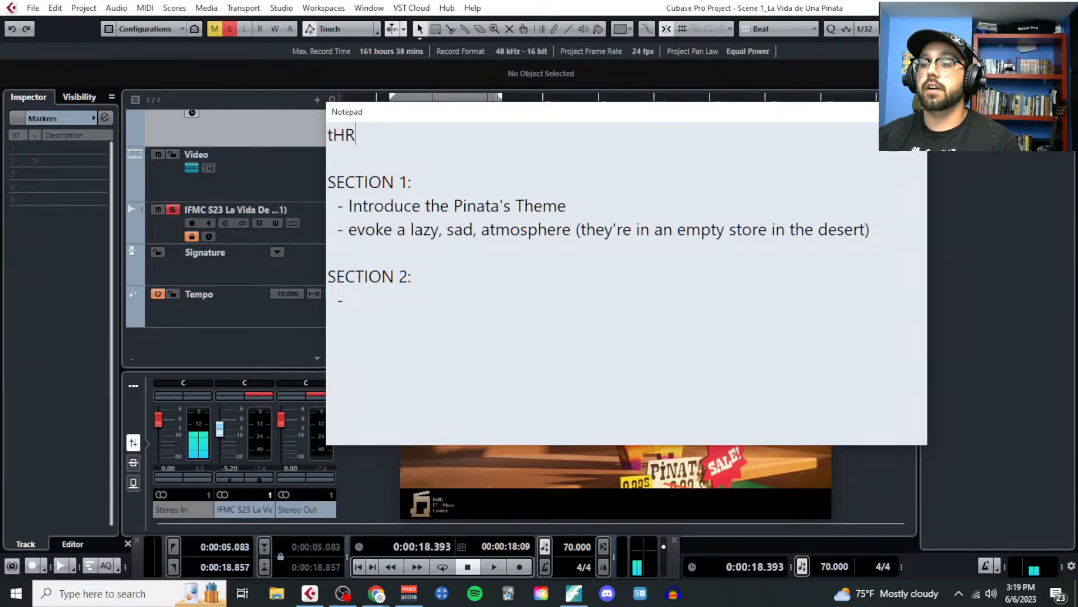
pyautogui.write('Three functions:')
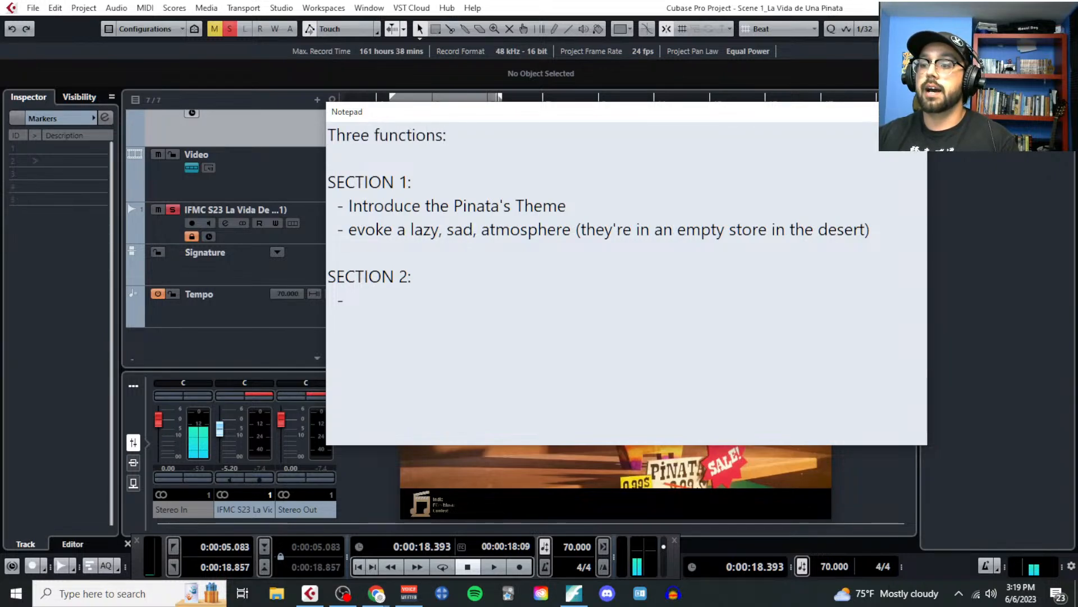
# Step: Add the bullet "psychological (reveal emotions/thoughts)" under the Three functions heading
pyautogui.press('Return')
pyautogui.write('- psyh')
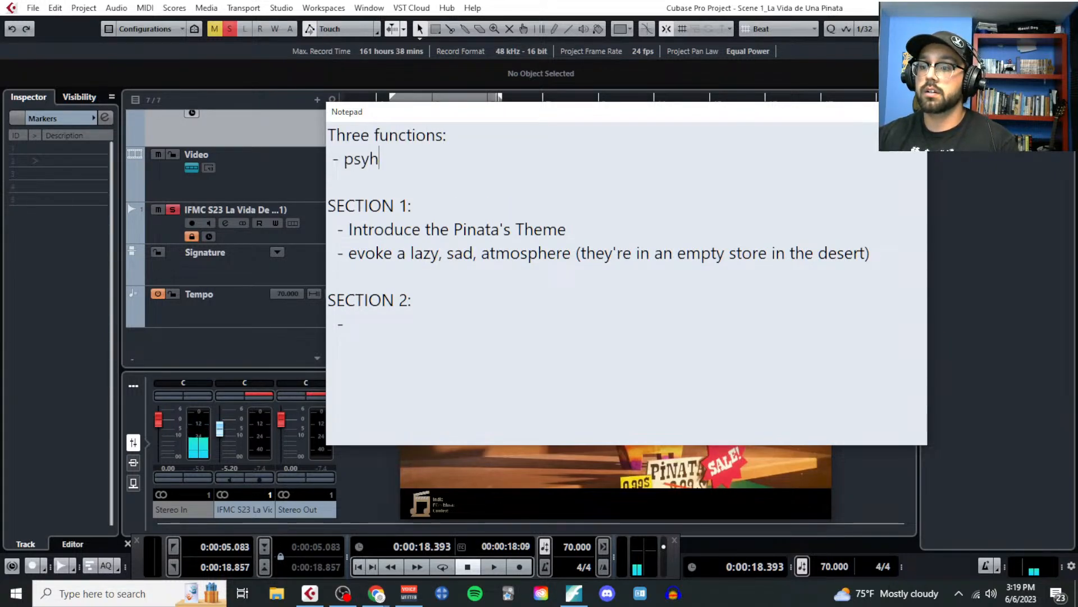
pyautogui.press('BackSpace')
pyautogui.write('c')
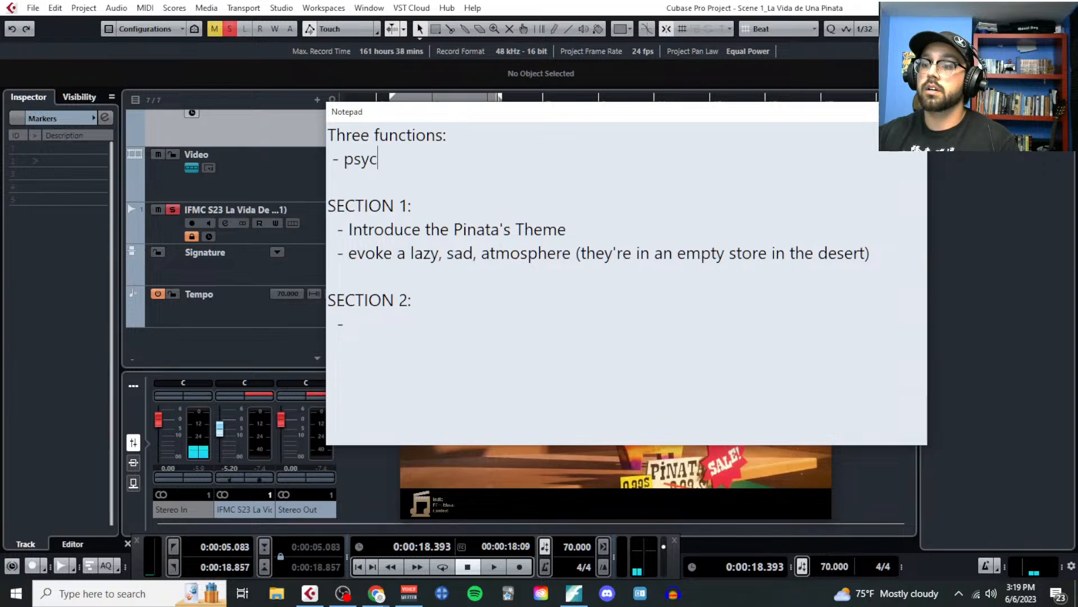
pyautogui.write('hological (reveal ')
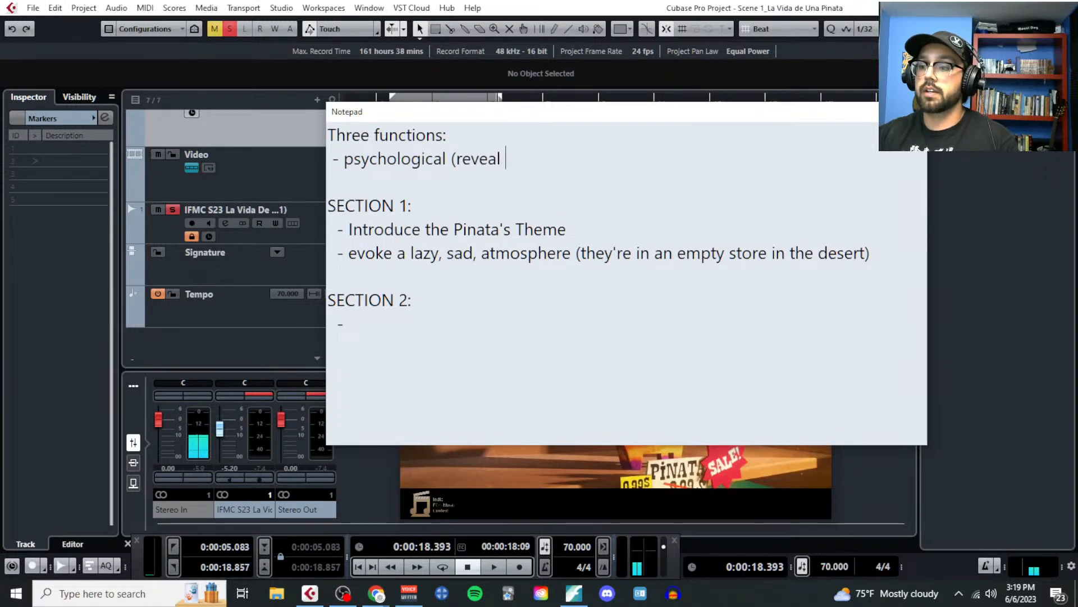
pyautogui.write('emotions/though')
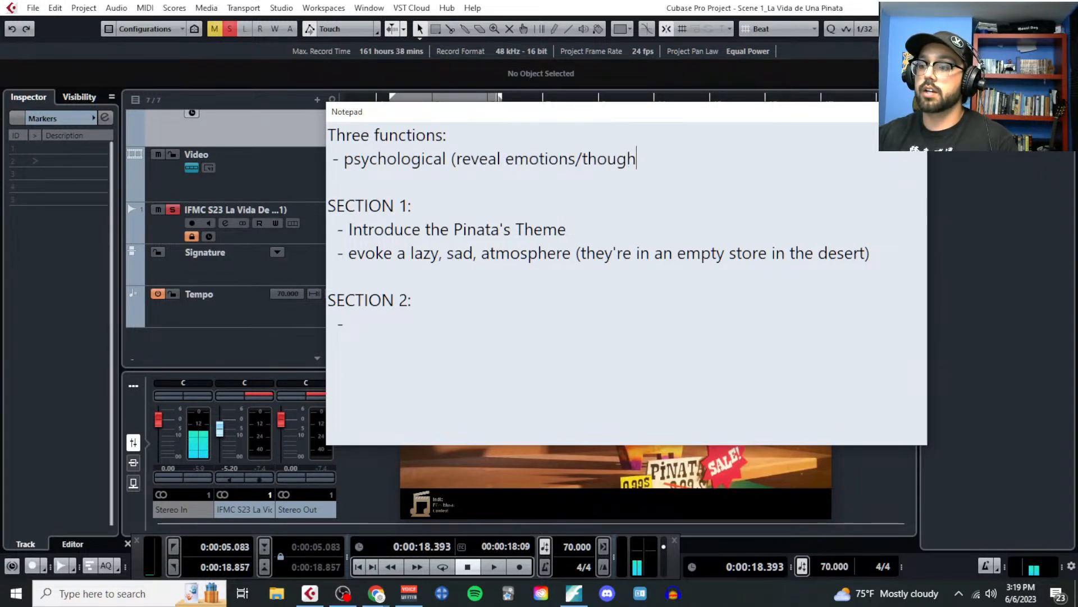
pyautogui.write('ts)')
# Step: Add a second function bullet reading "physical (highlight action on screen/locations/settings)"
pyautogui.press('Return')
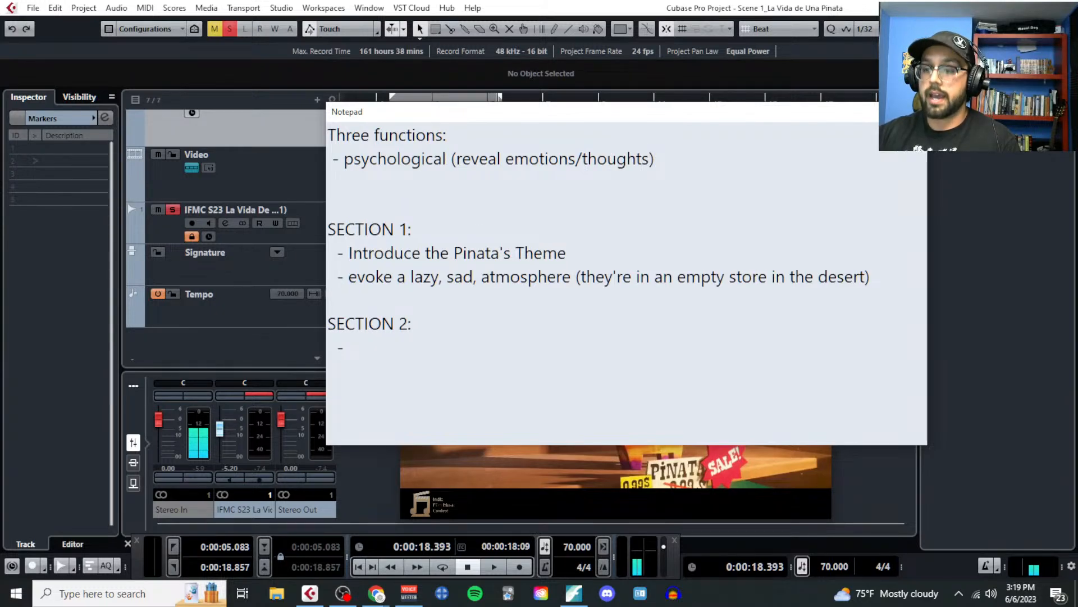
pyautogui.write('- phys')
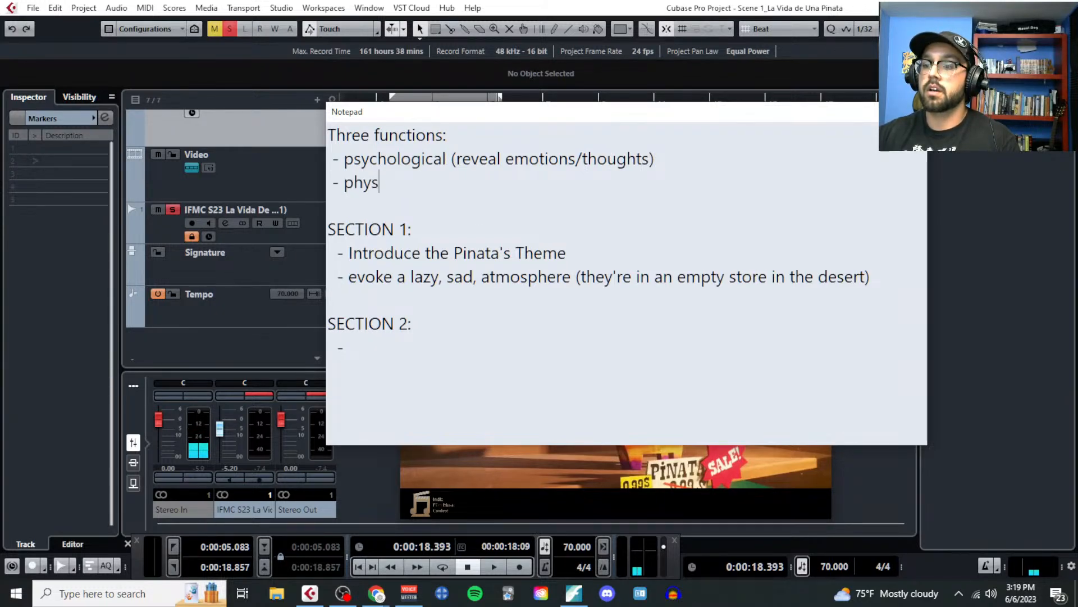
pyautogui.write('ical (hihg')
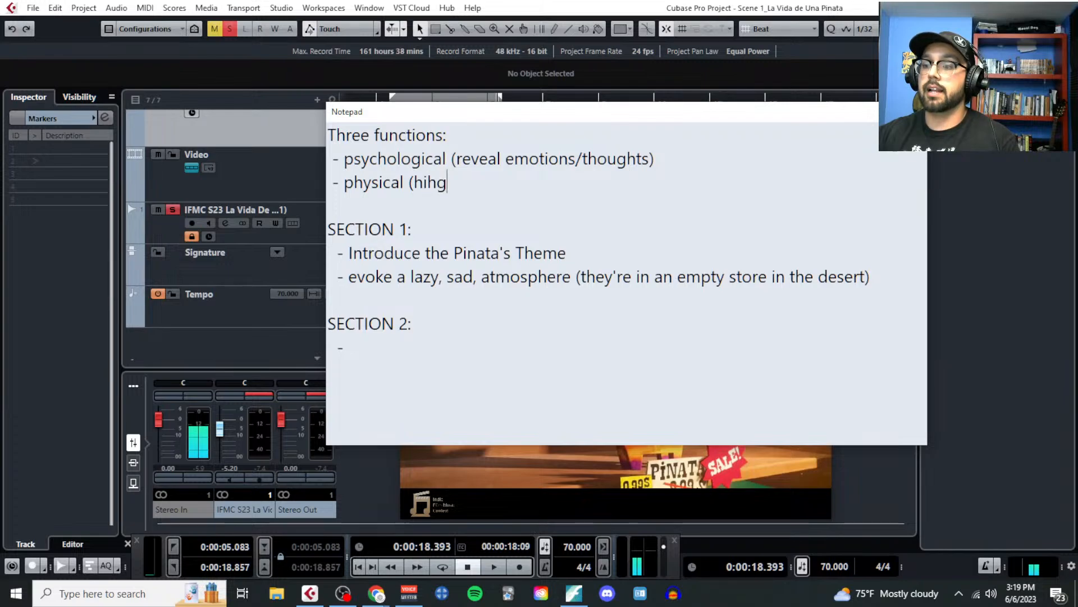
pyautogui.press('BackSpace')
pyautogui.press('BackSpace')
pyautogui.write('ghlight ')
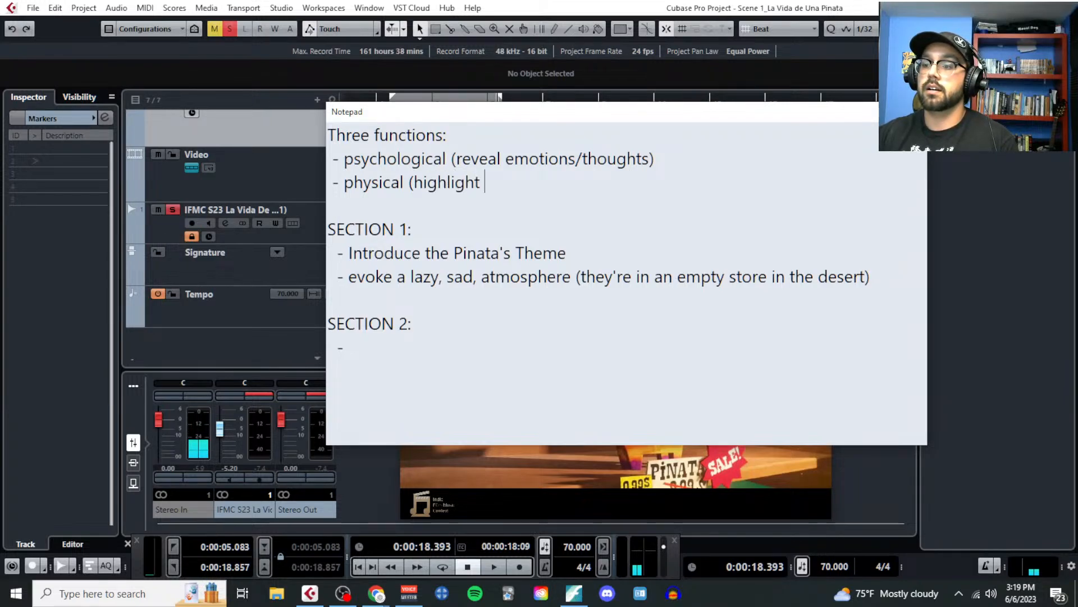
pyautogui.write('action on screen')
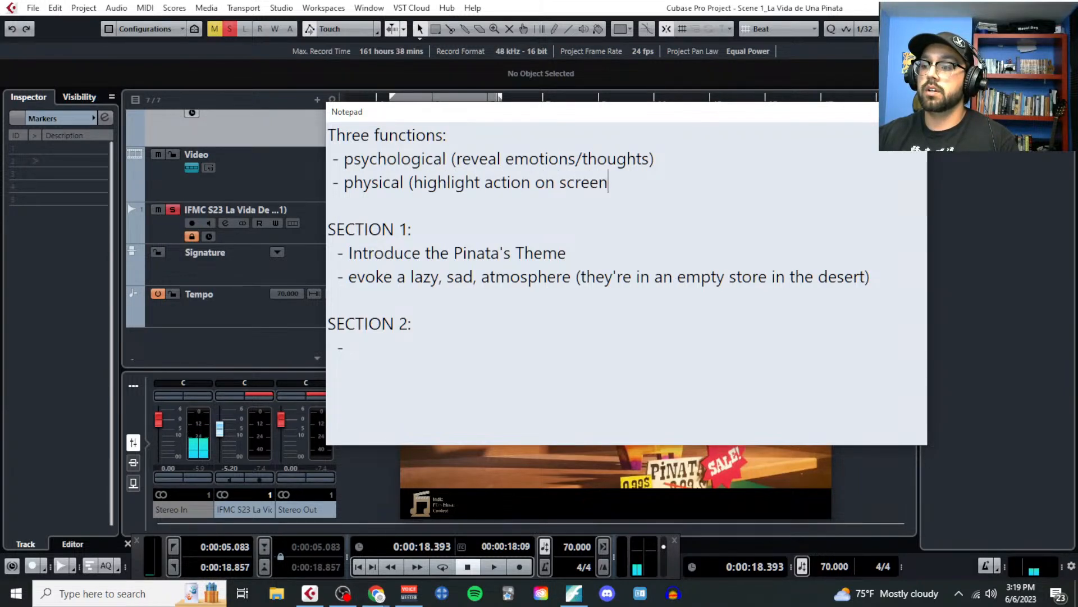
pyautogui.write('/loc')
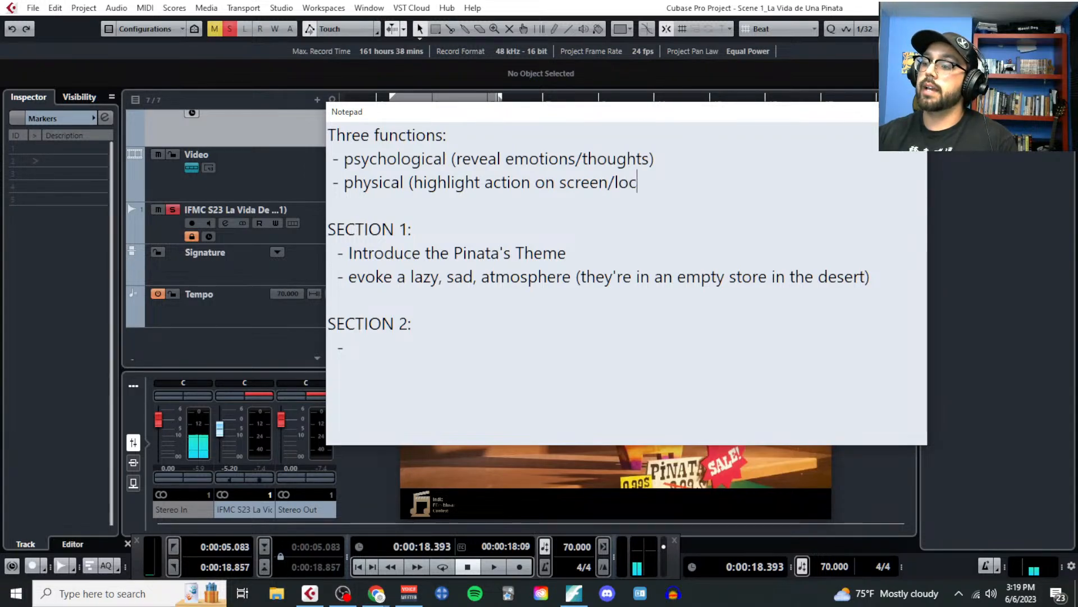
pyautogui.write('ations/settings')
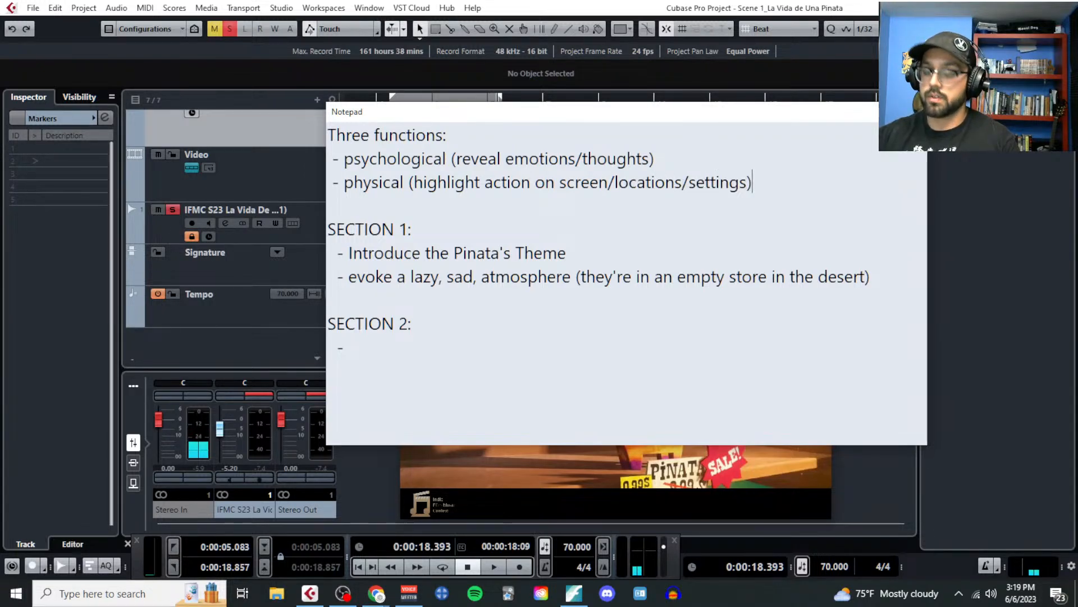
# Step: Add a third function bullet reading "technical (use themes/motifs to tell the story)"
pyautogui.press('Return')
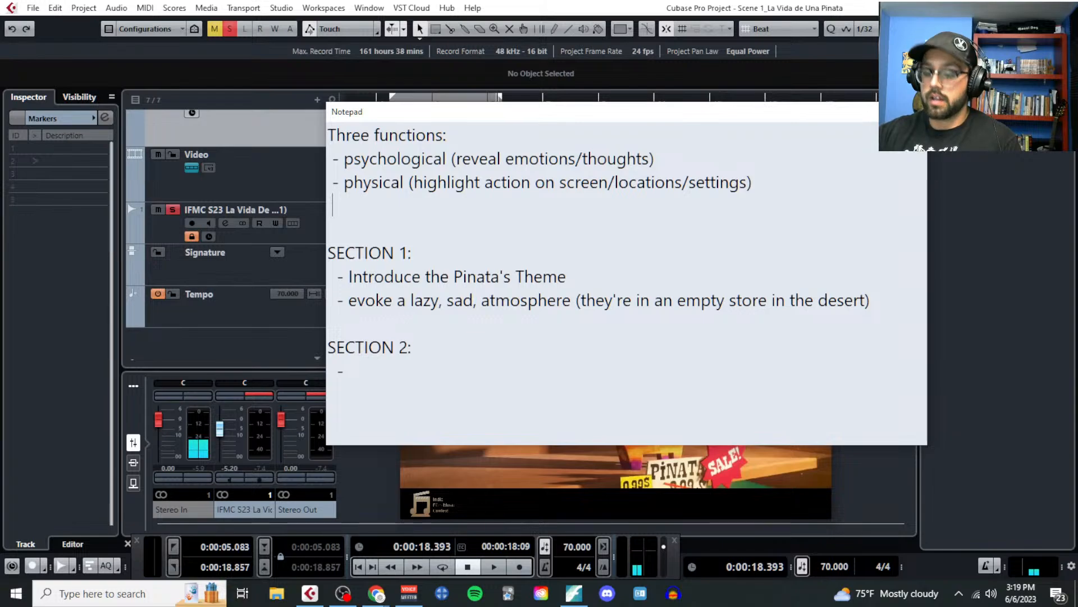
pyautogui.write('- ')
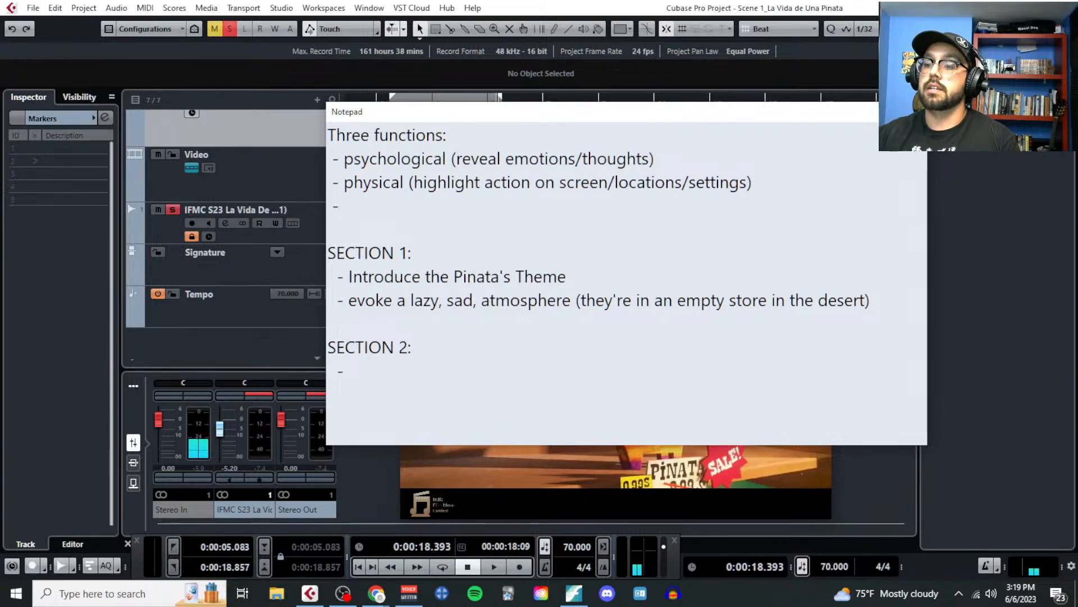
pyautogui.write('techni')
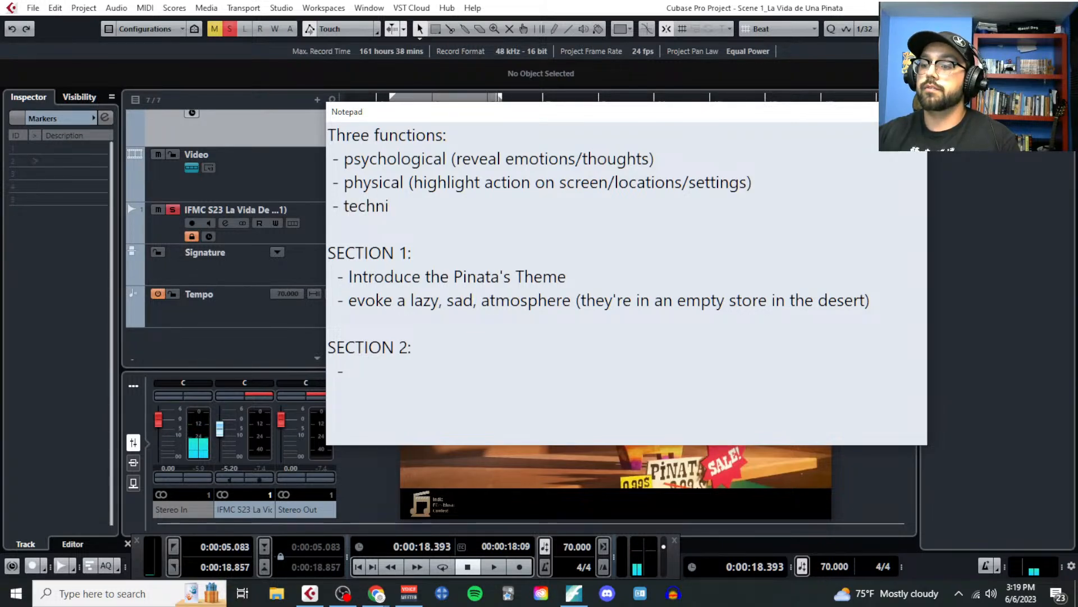
pyautogui.write('ca')
pyautogui.press('BackSpace')
pyautogui.write('cal ')
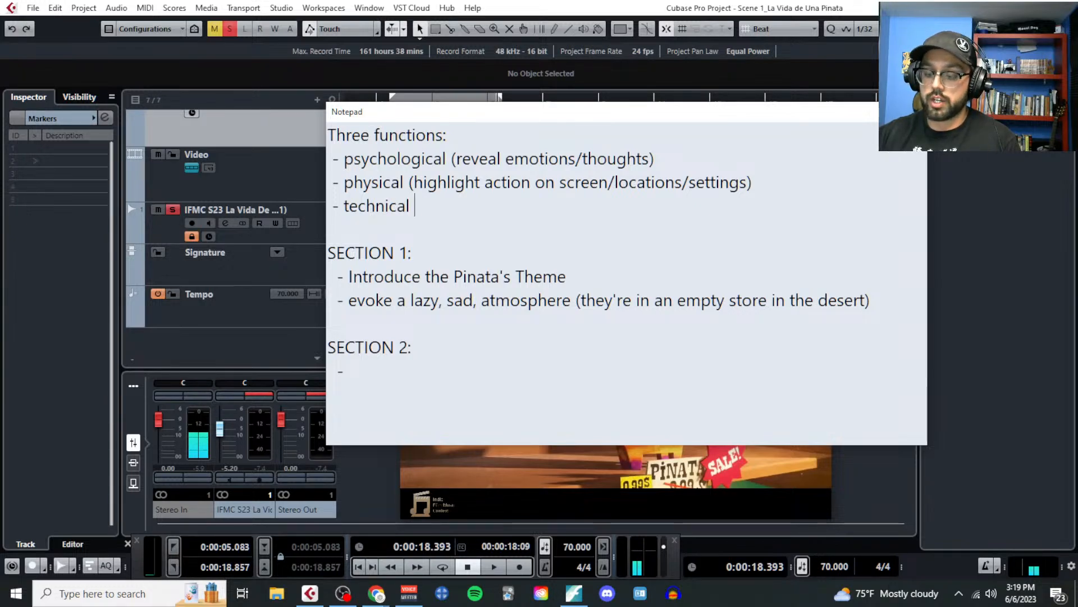
pyautogui.write('(use themes/motifs')
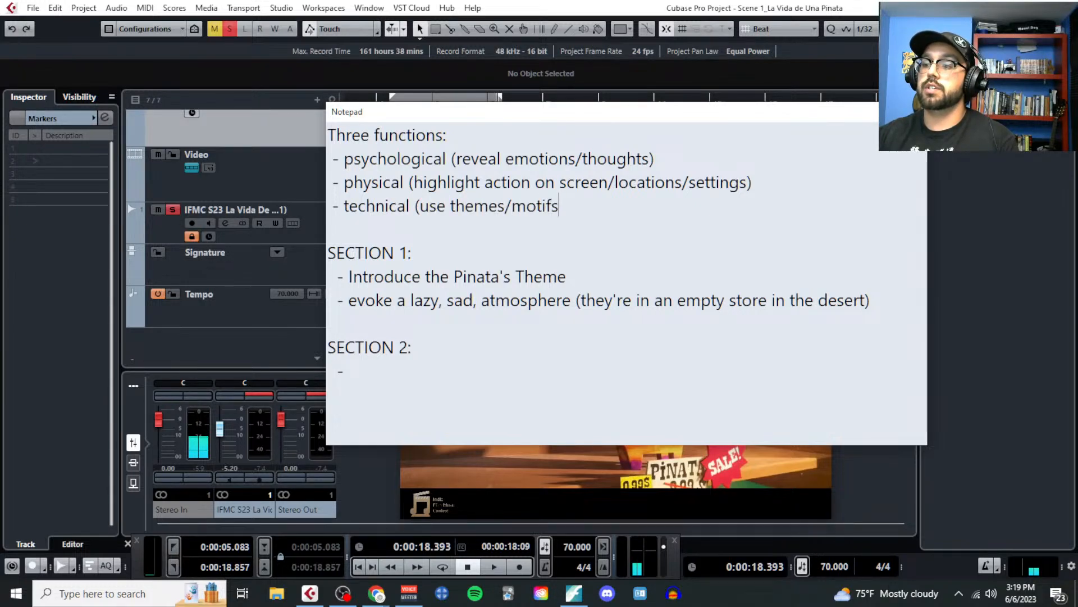
pyautogui.write(' to tell the st')
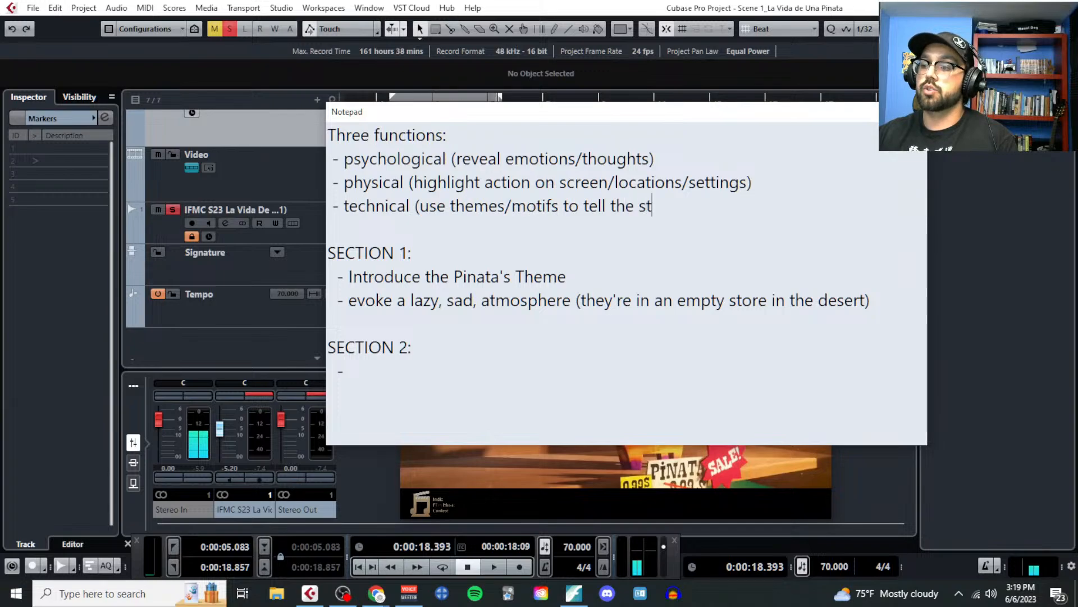
pyautogui.write('ory)')
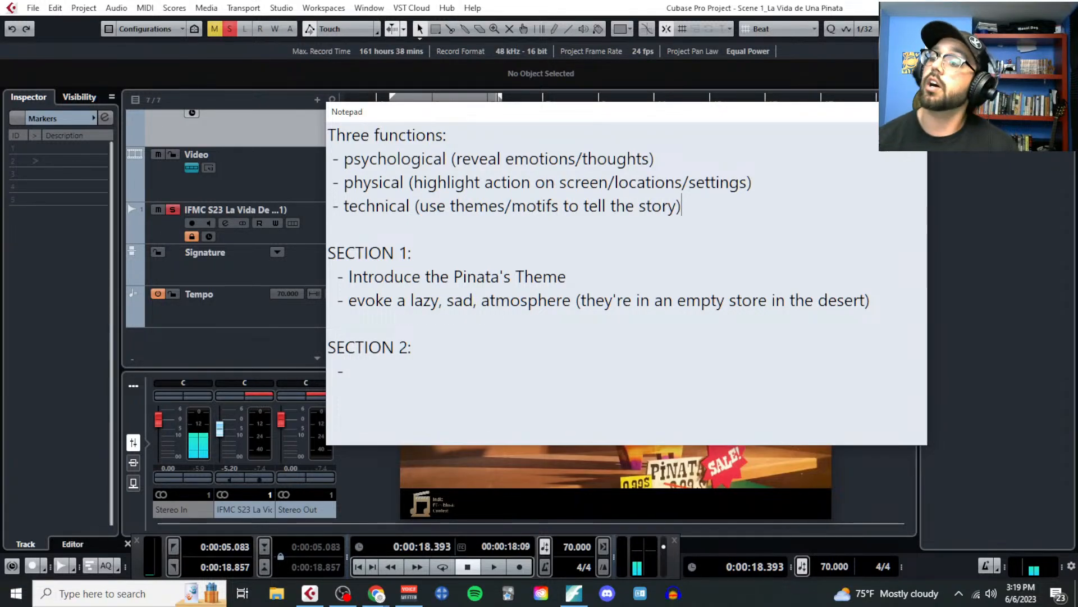
pyautogui.moveTo(598, 275); pyautogui.dragTo(425, 276)
pyautogui.click(569, 277)
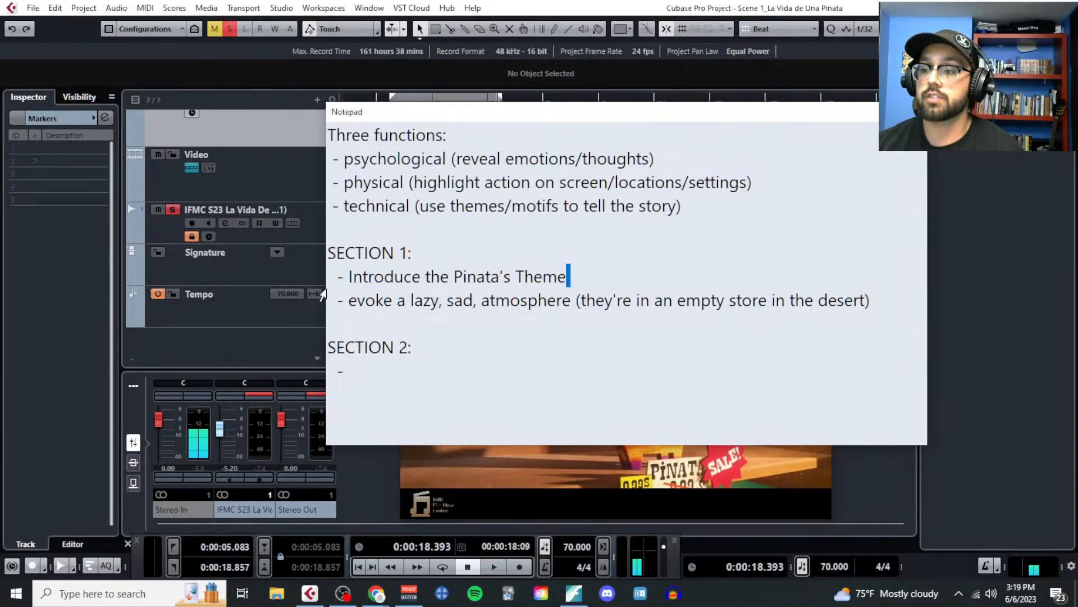
# Step: Review the Pinata's Theme goal, the technical function and the atmosphere goal in the notes by highlighting each one
pyautogui.click(329, 299)
pyautogui.moveTo(584, 275); pyautogui.dragTo(349, 276)
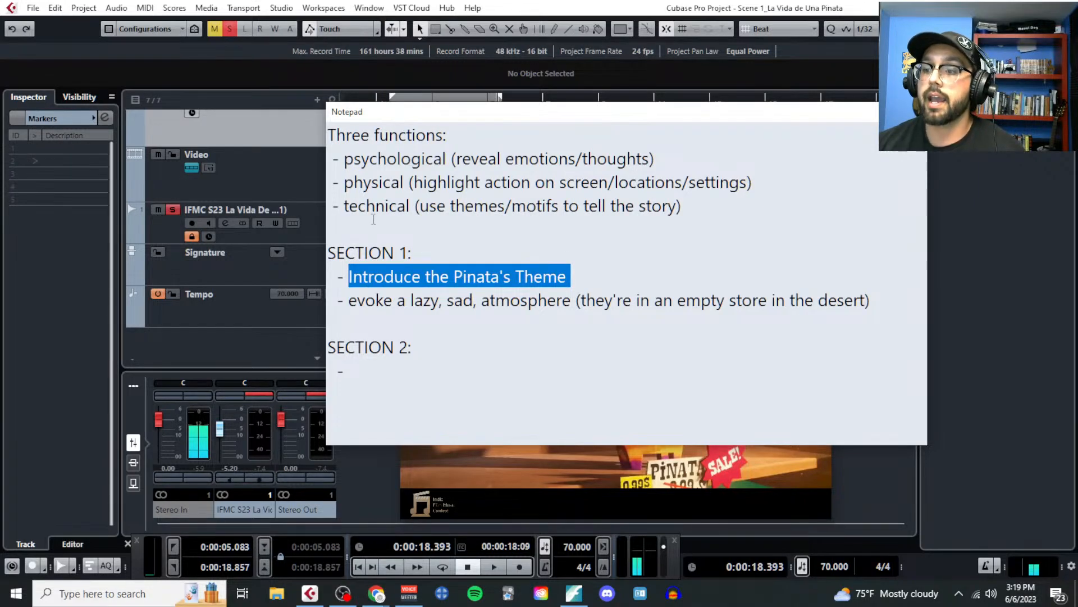
pyautogui.moveTo(344, 207); pyautogui.dragTo(686, 217)
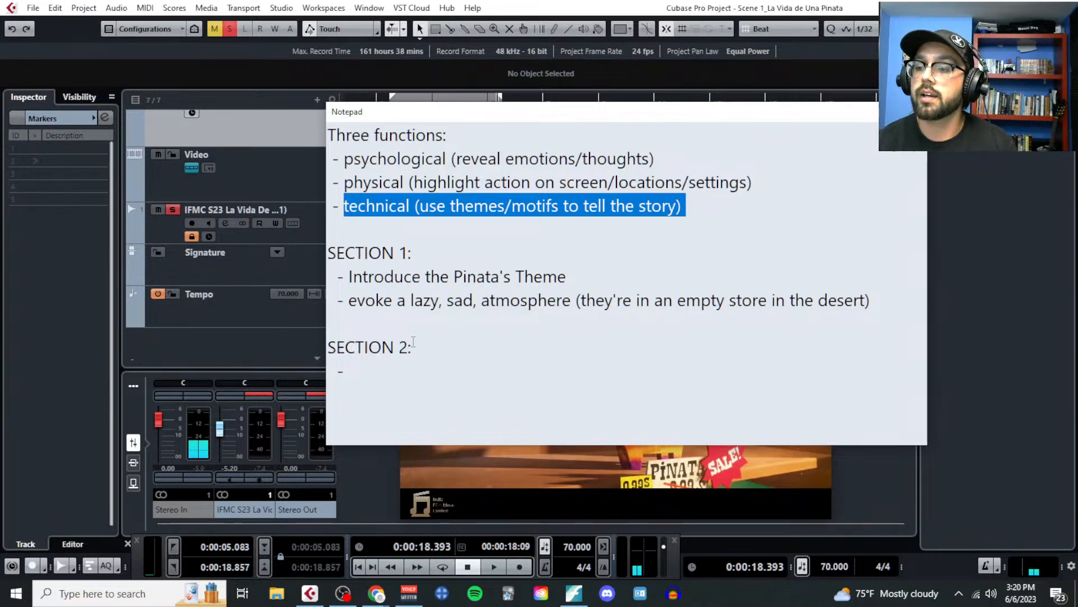
pyautogui.moveTo(357, 300); pyautogui.dragTo(910, 301)
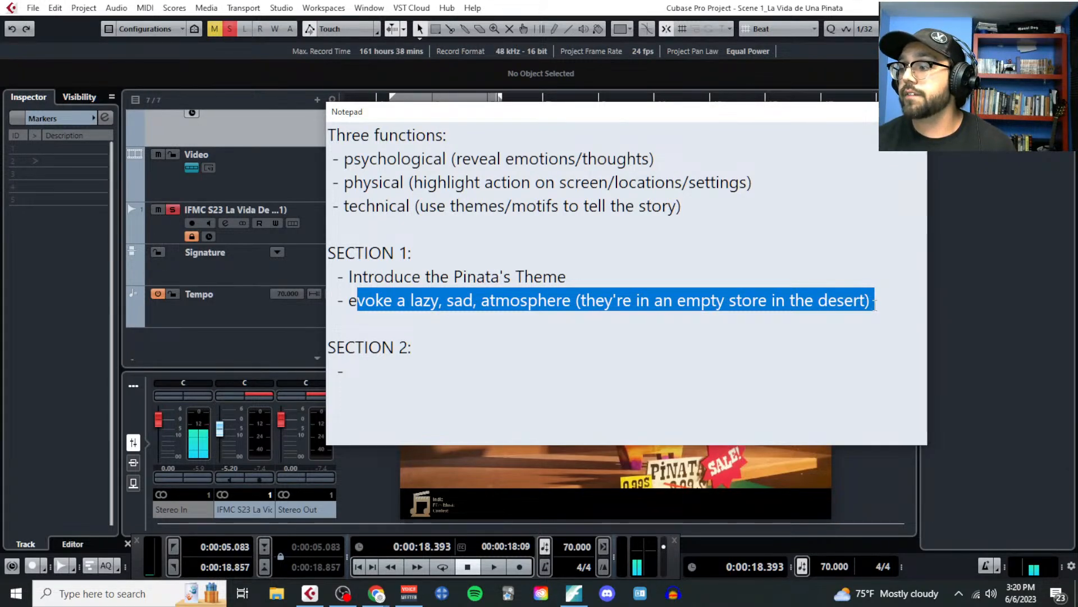
# Step: Add a third bullet under SECTION 1 reading "use the primary sound palette."
pyautogui.click(874, 304)
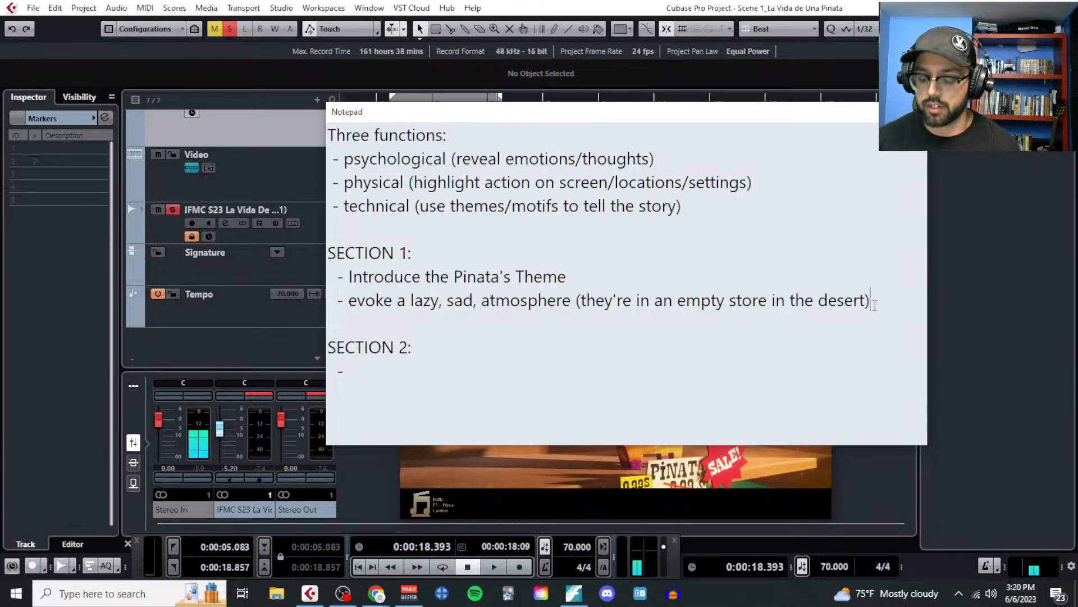
pyautogui.press('Return')
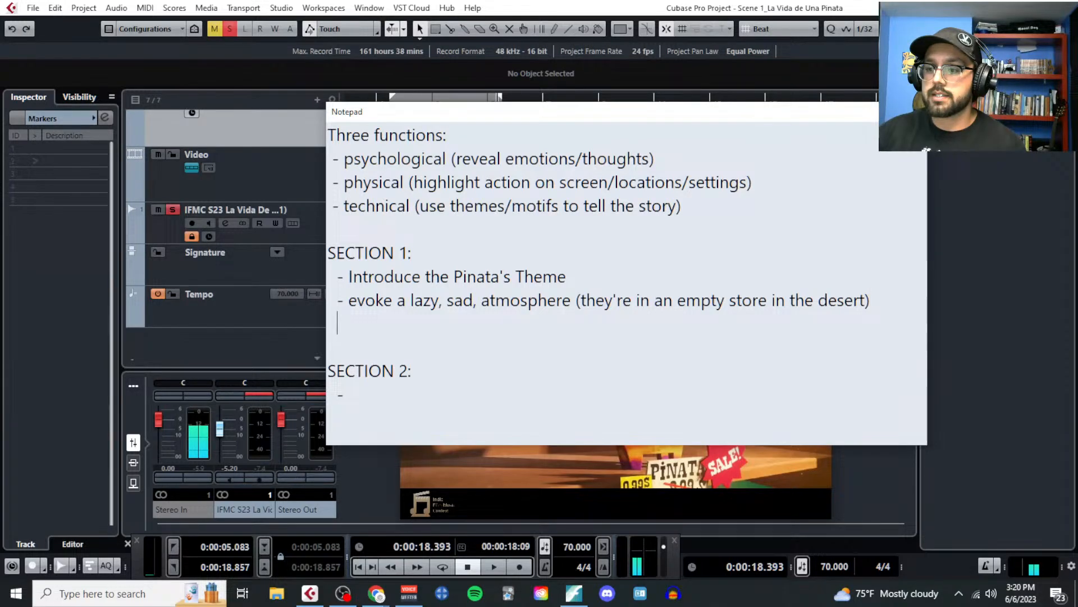
pyautogui.write('- use the ')
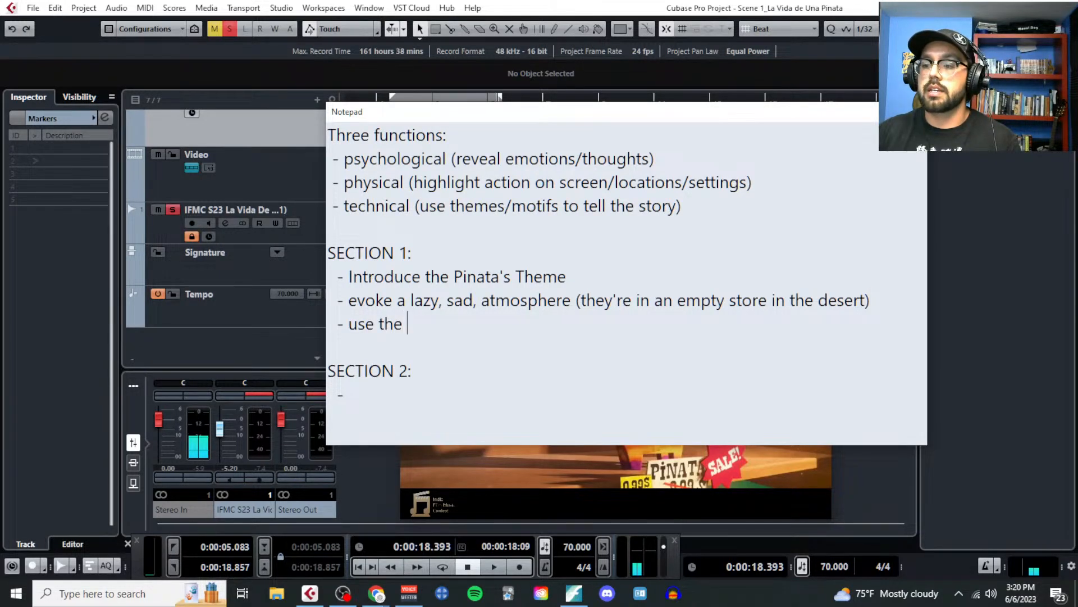
pyautogui.write('primary sou')
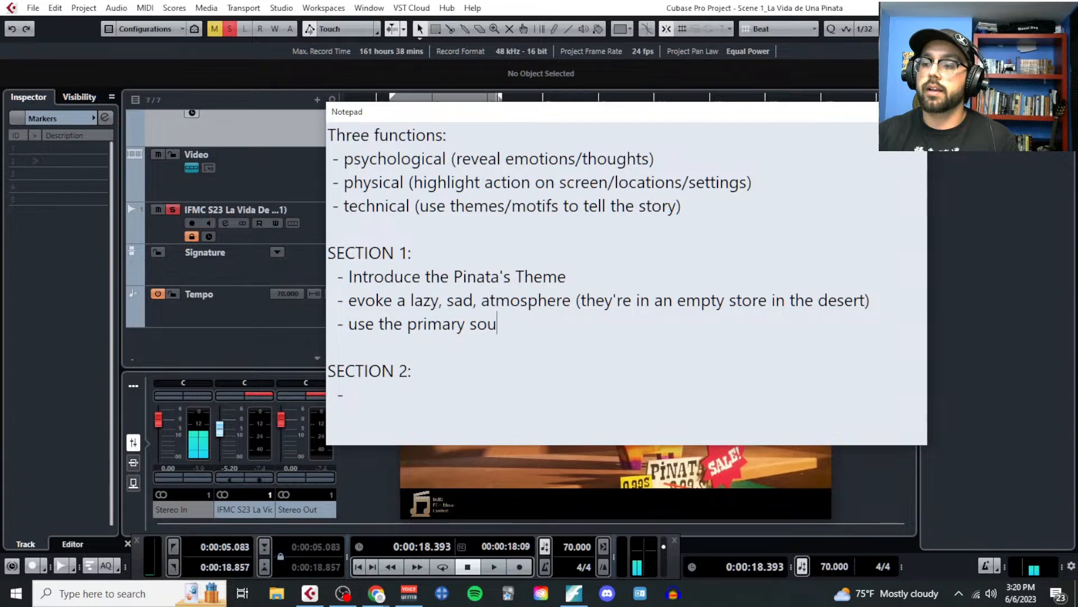
pyautogui.write('nd palette.')
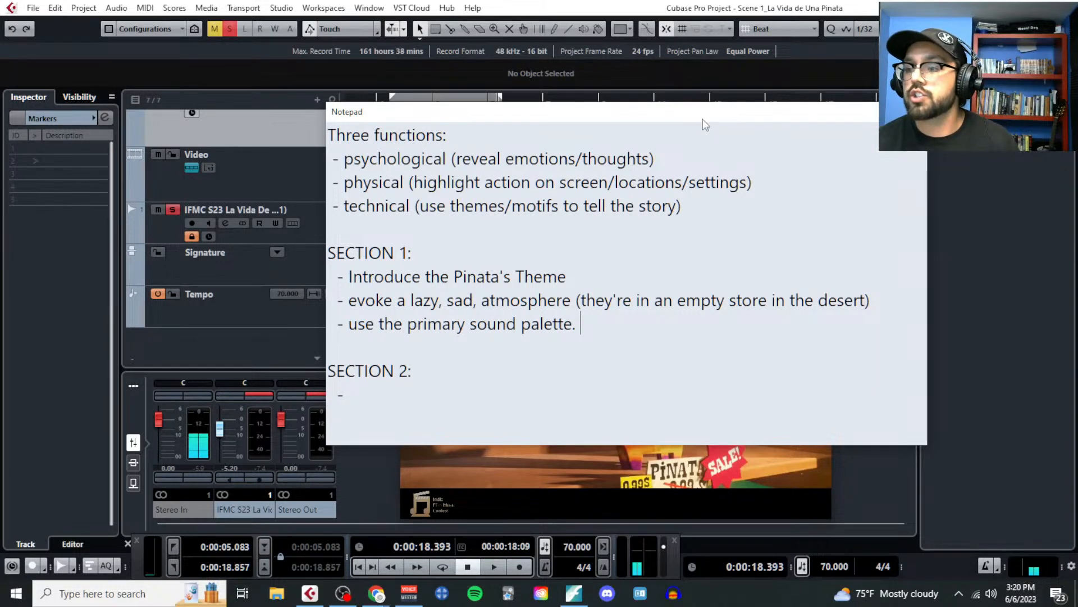
# Step: Move the Notepad out of the way and set the locator range around section 2, from 0:00:18.000 to 0:00:24.857
pyautogui.press('super+shift+Left')
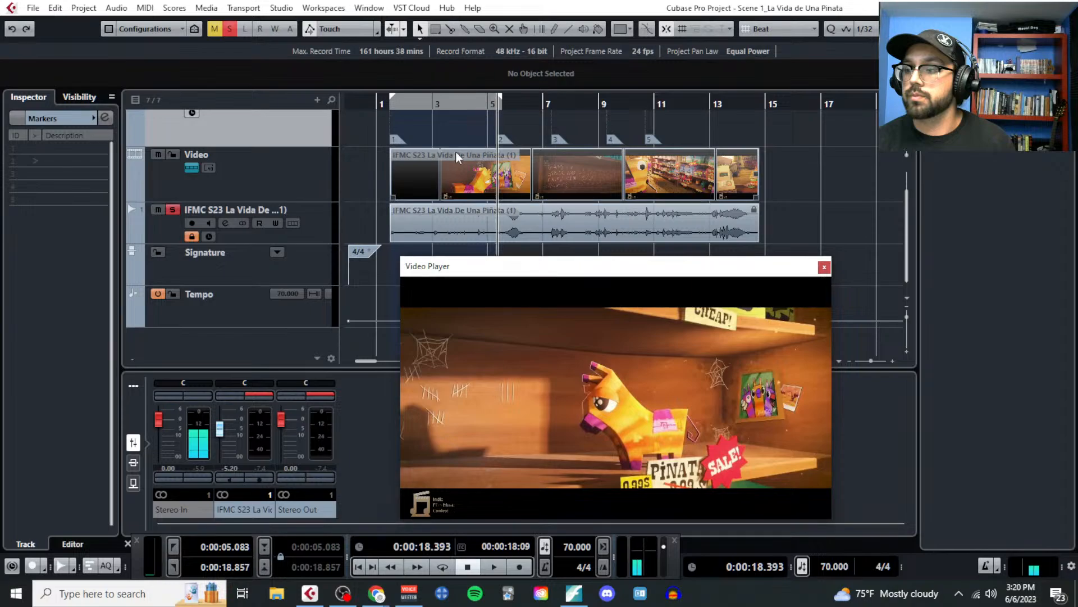
pyautogui.moveTo(549, 106); pyautogui.dragTo(488, 117)
pyautogui.keyDown('ctrl'); pyautogui.scroll(3, 493, 119); pyautogui.keyUp('ctrl')
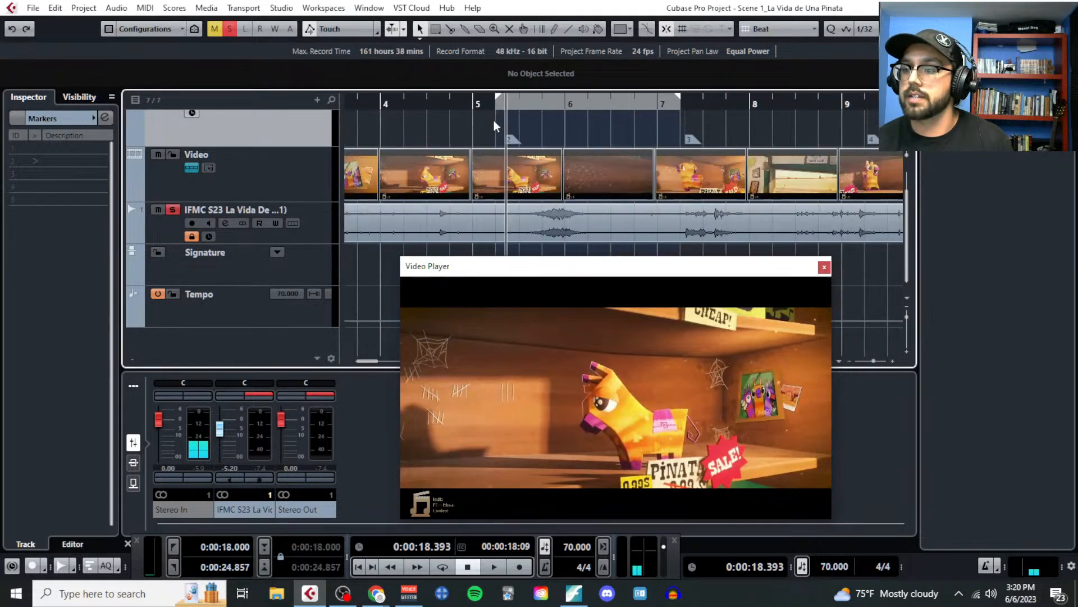
# Step: Play the video from just before marker 2 until shortly past marker 3 to review section 2
pyautogui.click(491, 102)
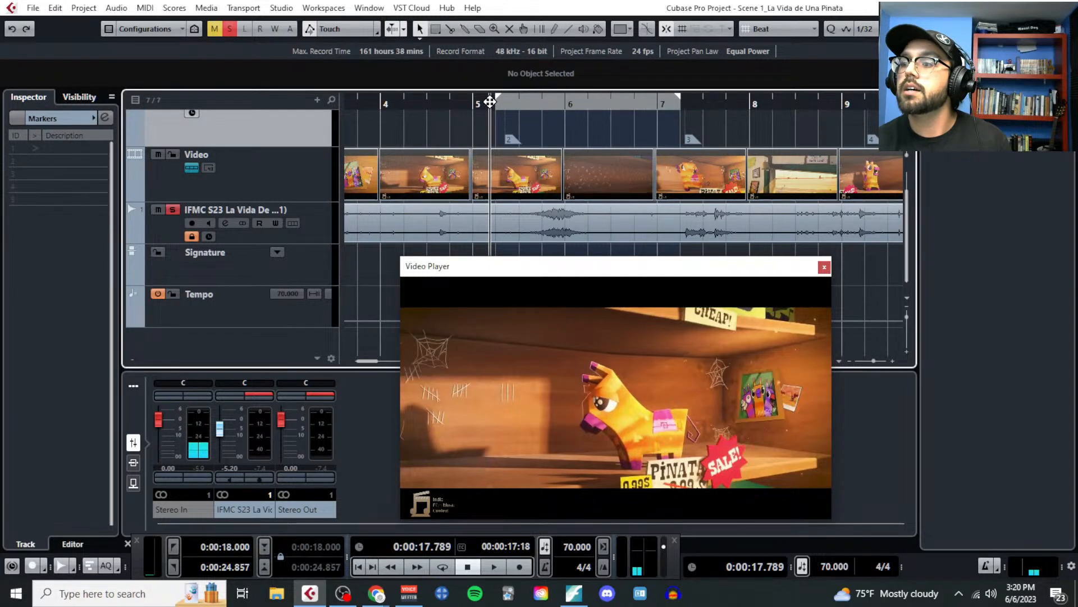
pyautogui.press('space')
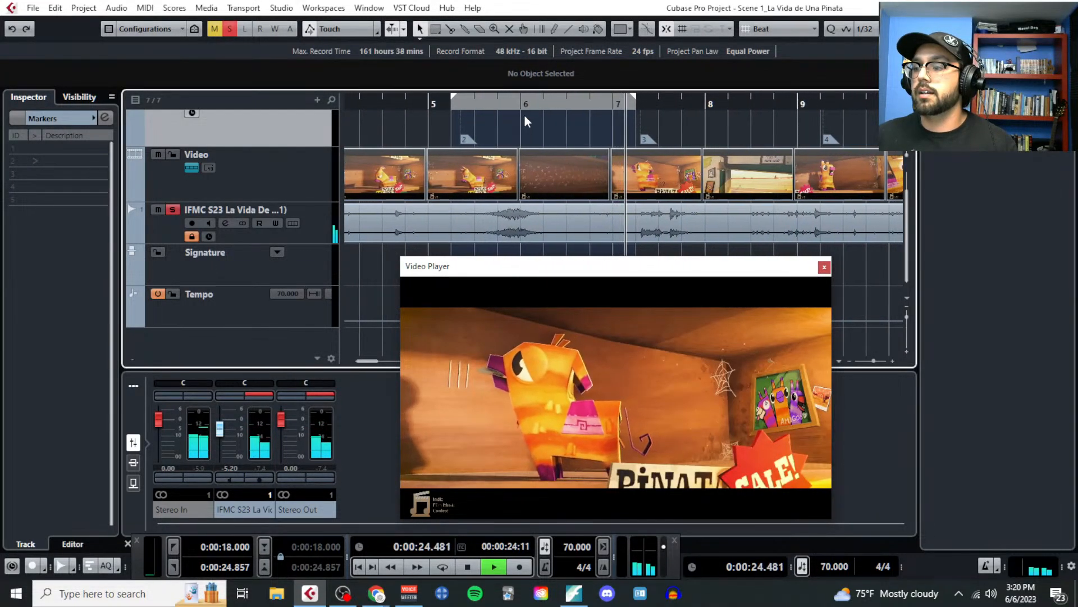
pyautogui.press('space')
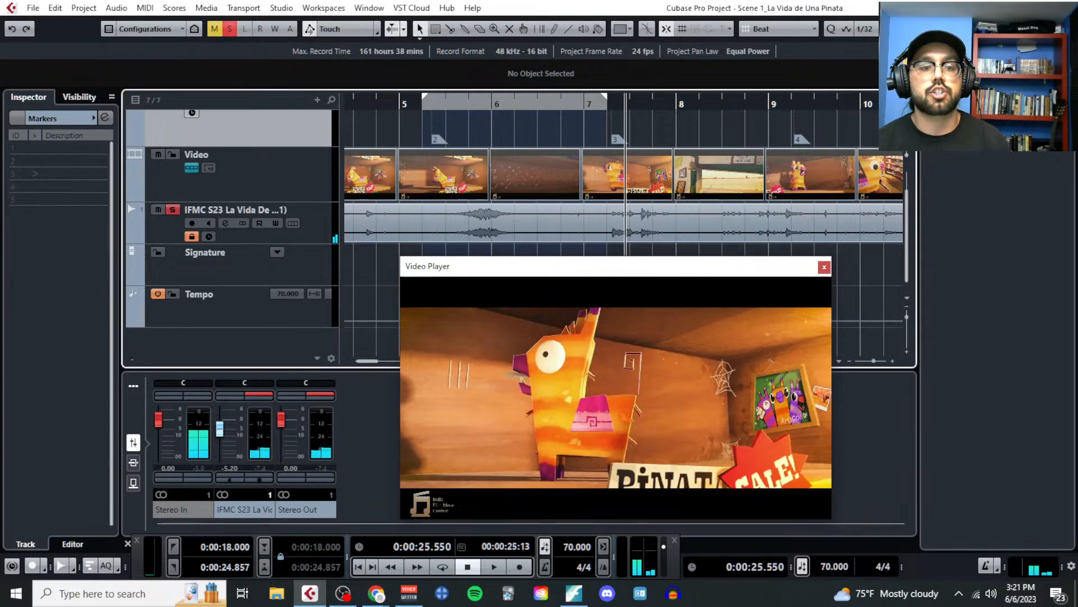
# Step: Bring the Notepad back and fill the first SECTION 2 bullet with "Finish the Pinata's theme (or at least end on a deceptive/half cadence)"
pyautogui.moveTo(0, 189); pyautogui.dragTo(577, 127)
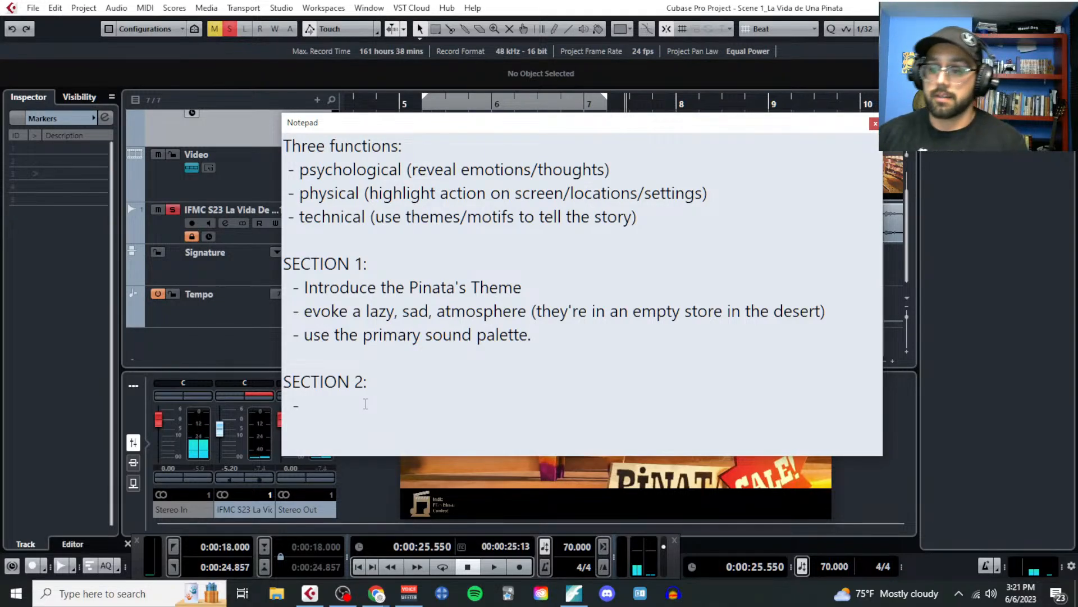
pyautogui.write('Finish the Pin')
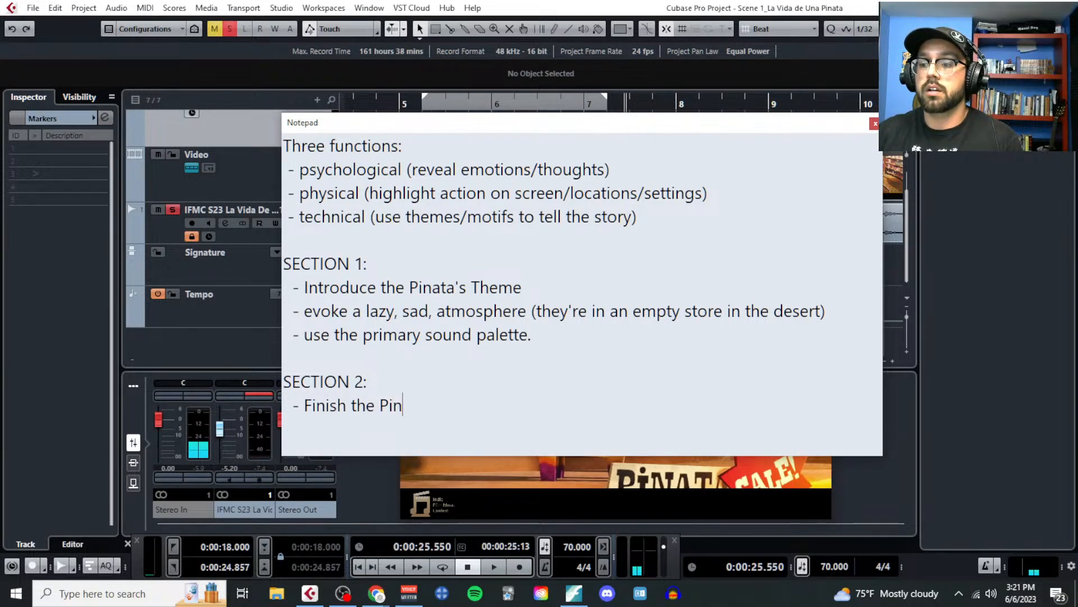
pyautogui.write("ata's theme.")
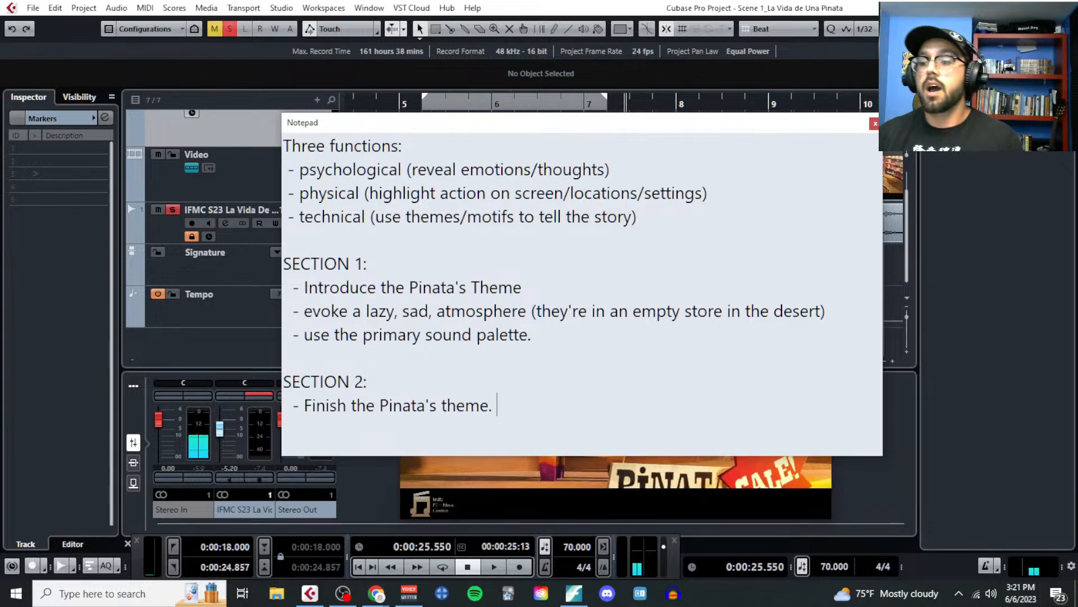
pyautogui.press('BackSpace')
pyautogui.press('BackSpace')
pyautogui.write('(or at le')
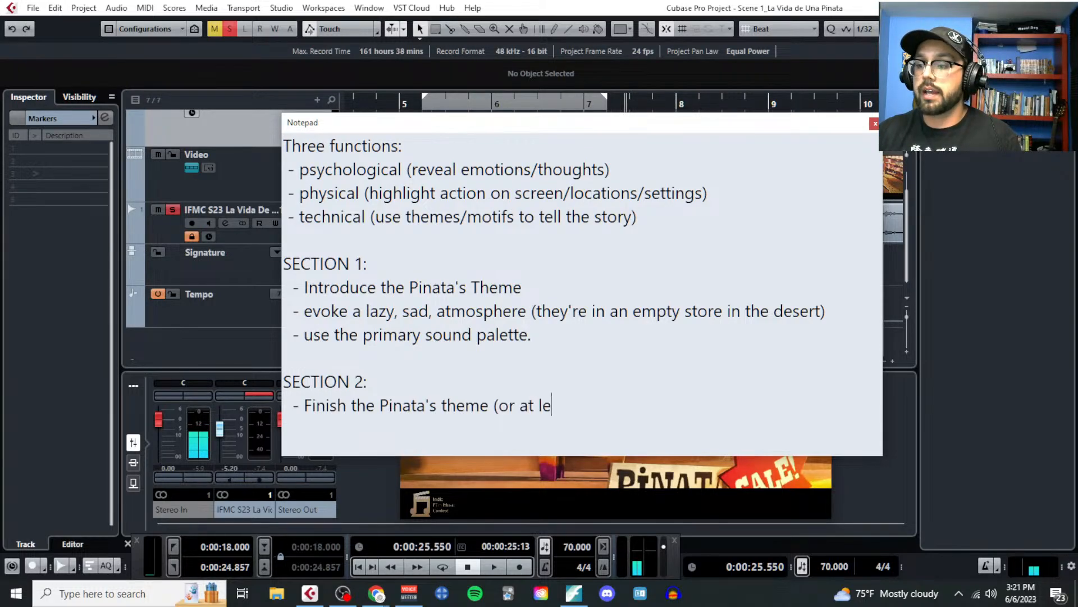
pyautogui.write('ast end on an')
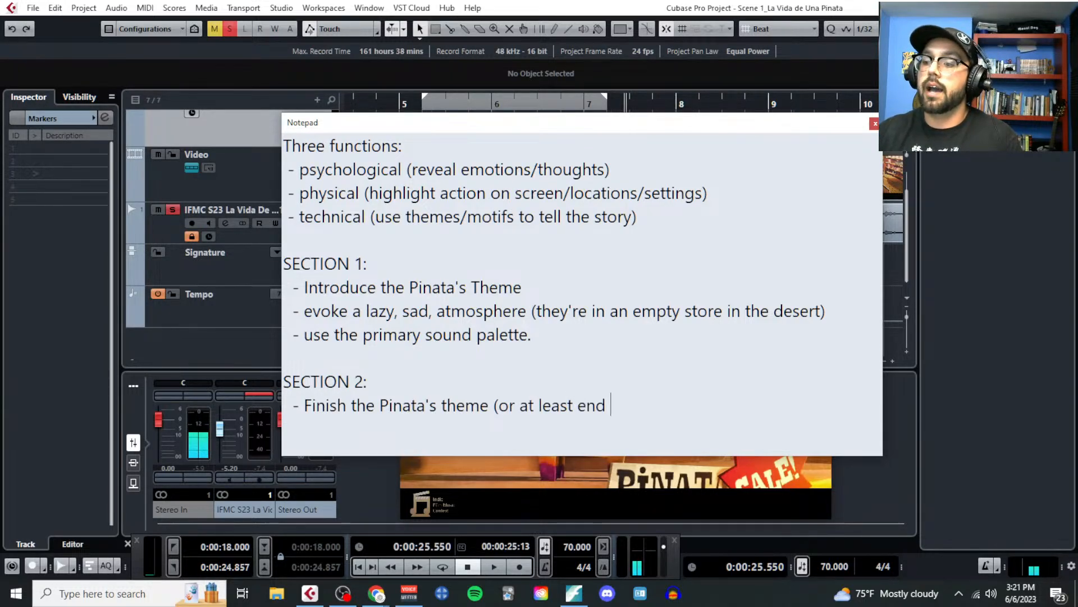
pyautogui.press('BackSpace')
pyautogui.press('BackSpace')
pyautogui.write('decepti')
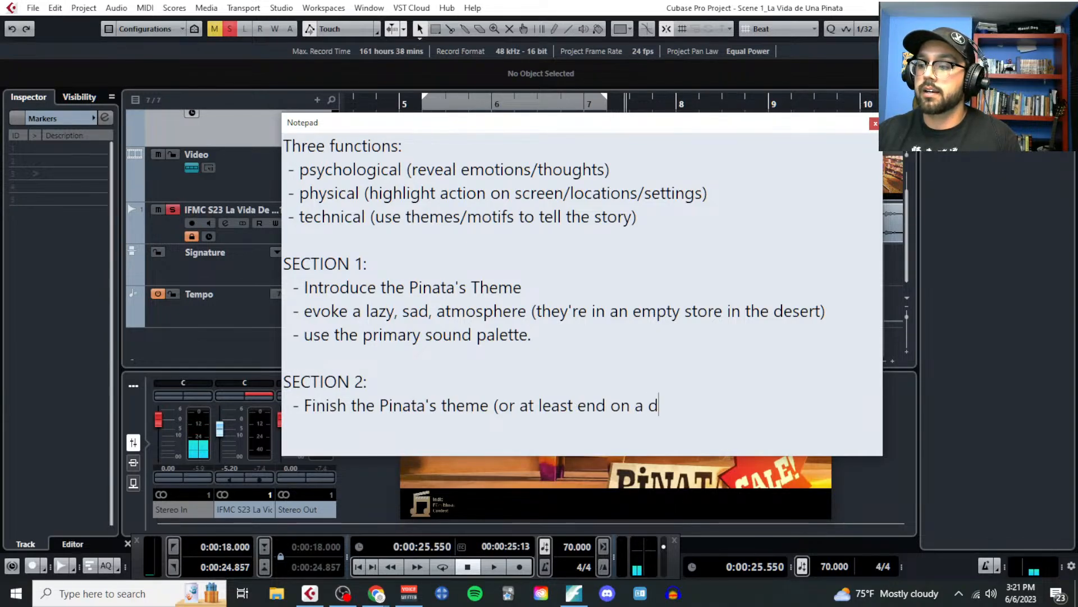
pyautogui.write('ve/half ')
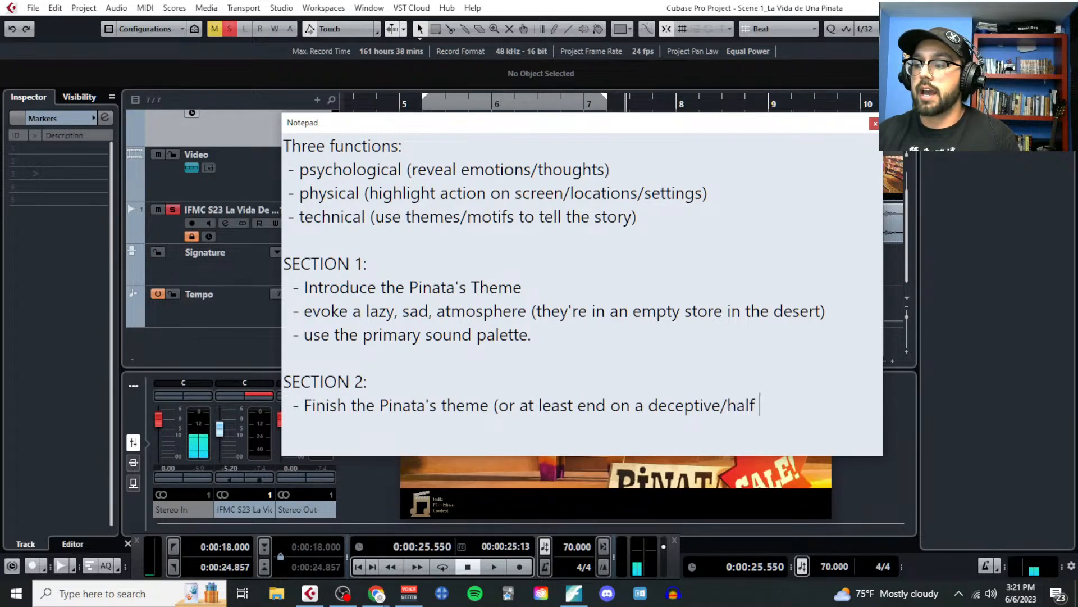
pyautogui.write('cadence)')
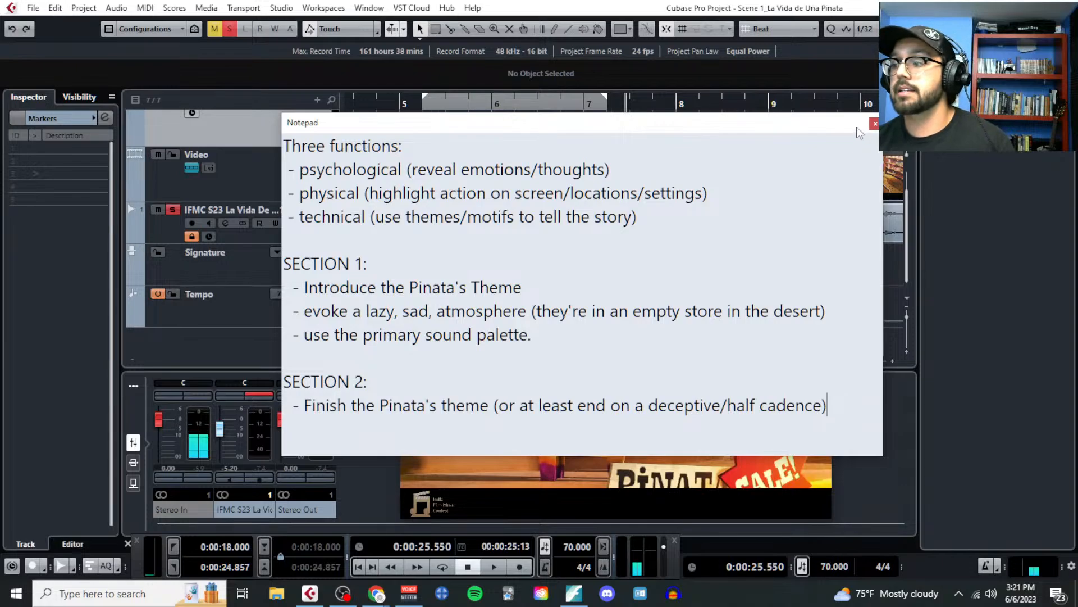
# Step: Close the Notepad and reopen it from the project
pyautogui.press('Escape')
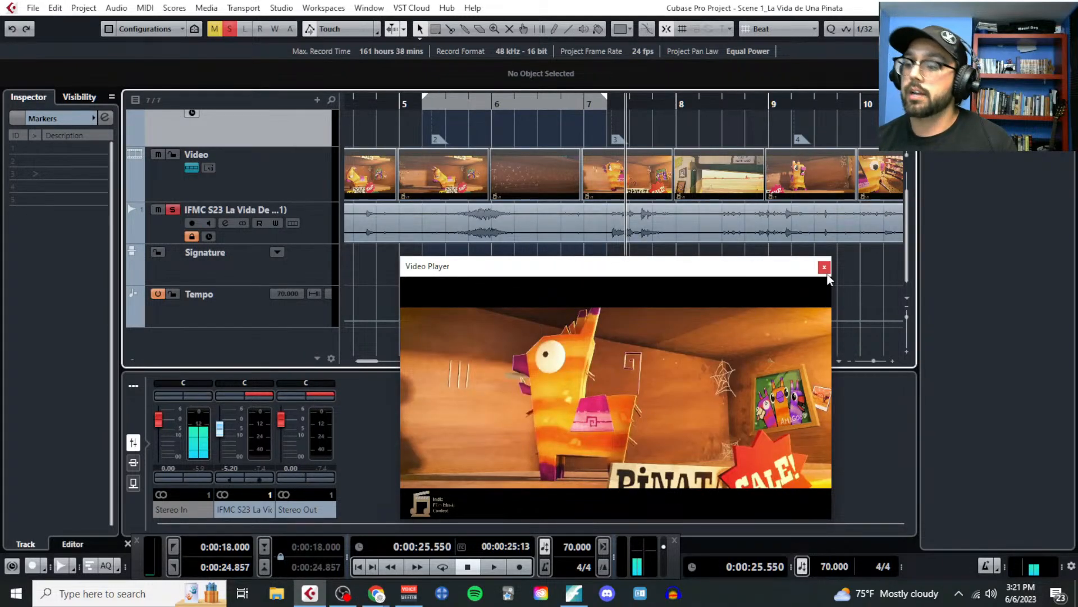
pyautogui.click(84, 8)
pyautogui.moveTo(107, 24)
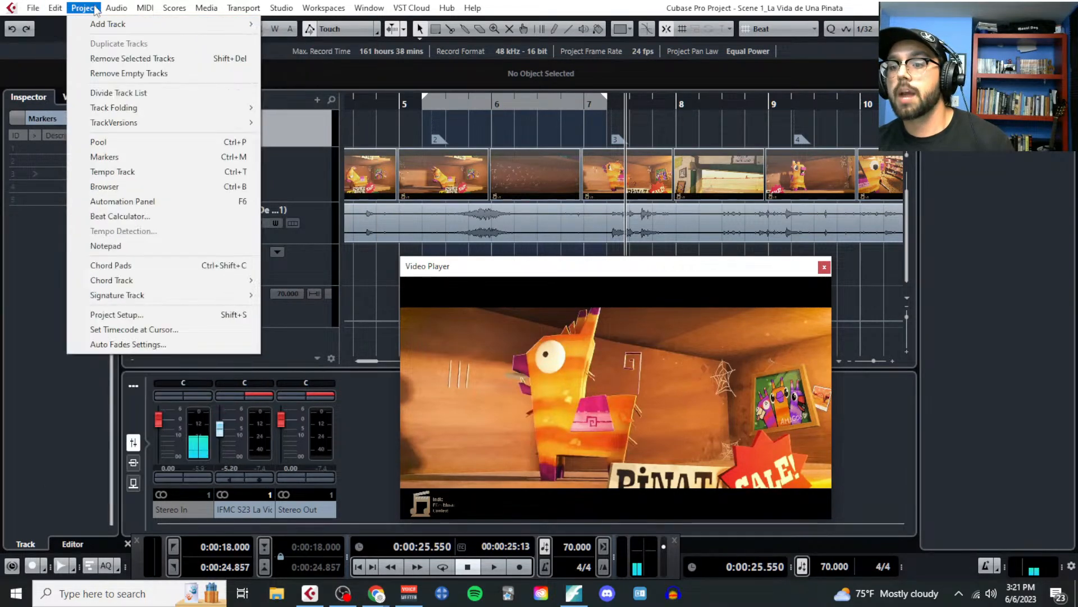
pyautogui.click(154, 246)
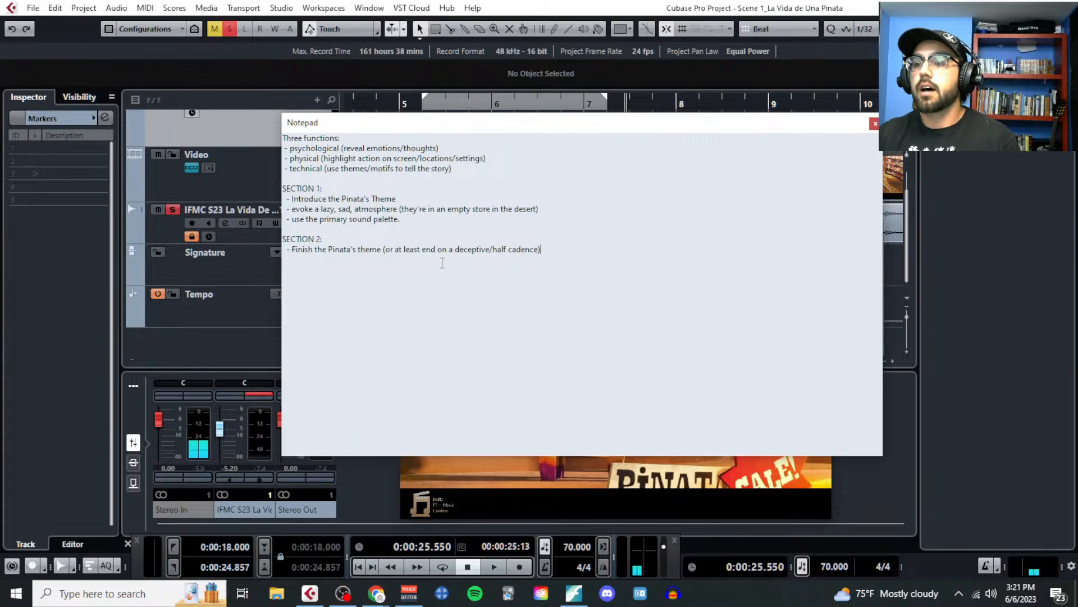
# Step: Add a second SECTION 2 bullet reading "when the tick marks start, a general downward motion would be fun with the music."
pyautogui.press('Return')
pyautogui.write('- when t')
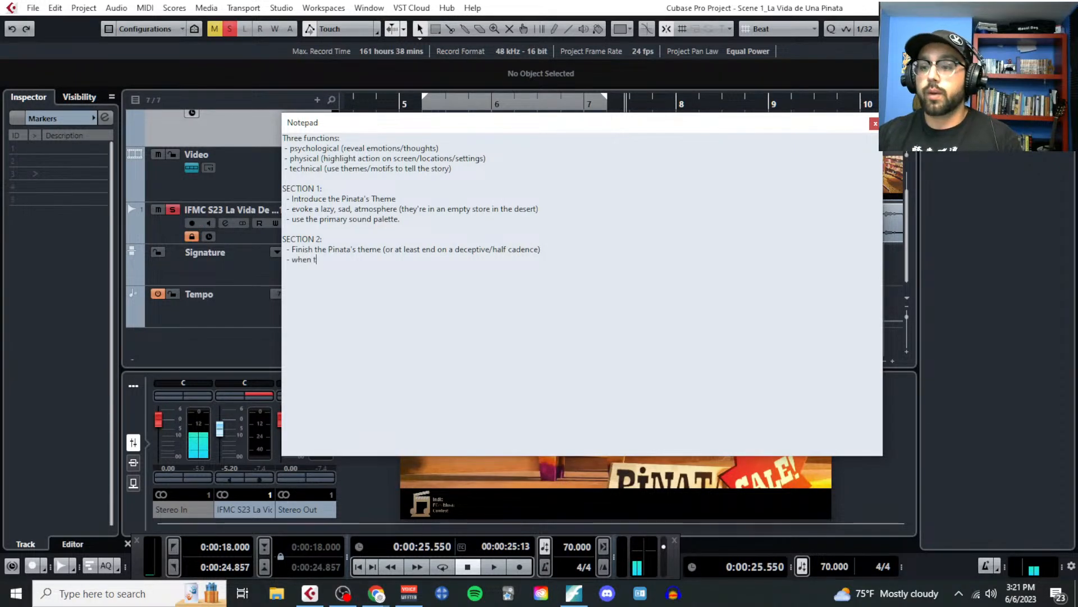
pyautogui.write('marks start, ')
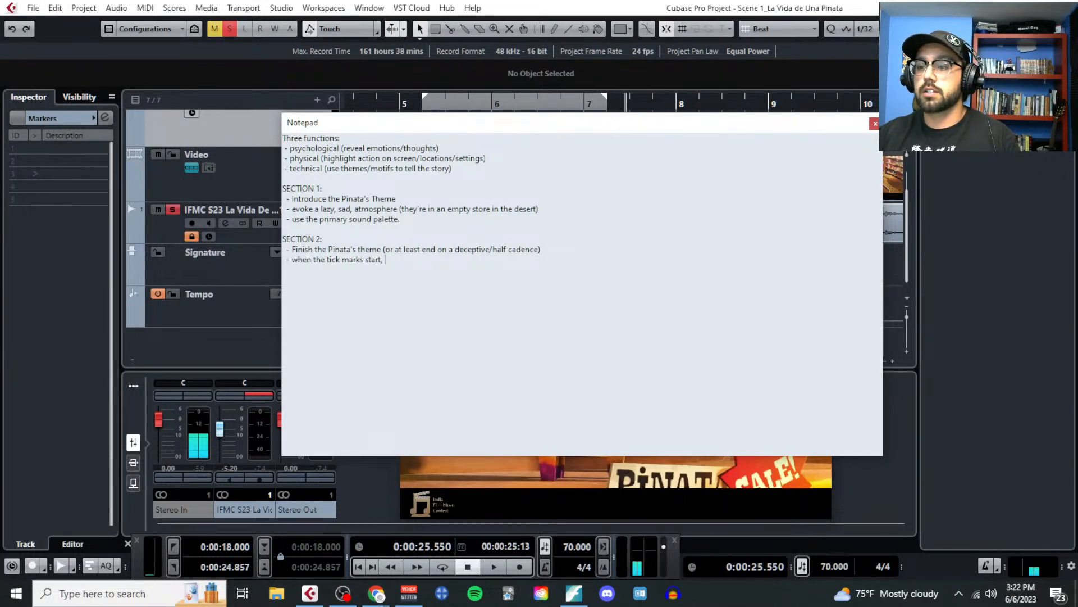
pyautogui.write('a gene')
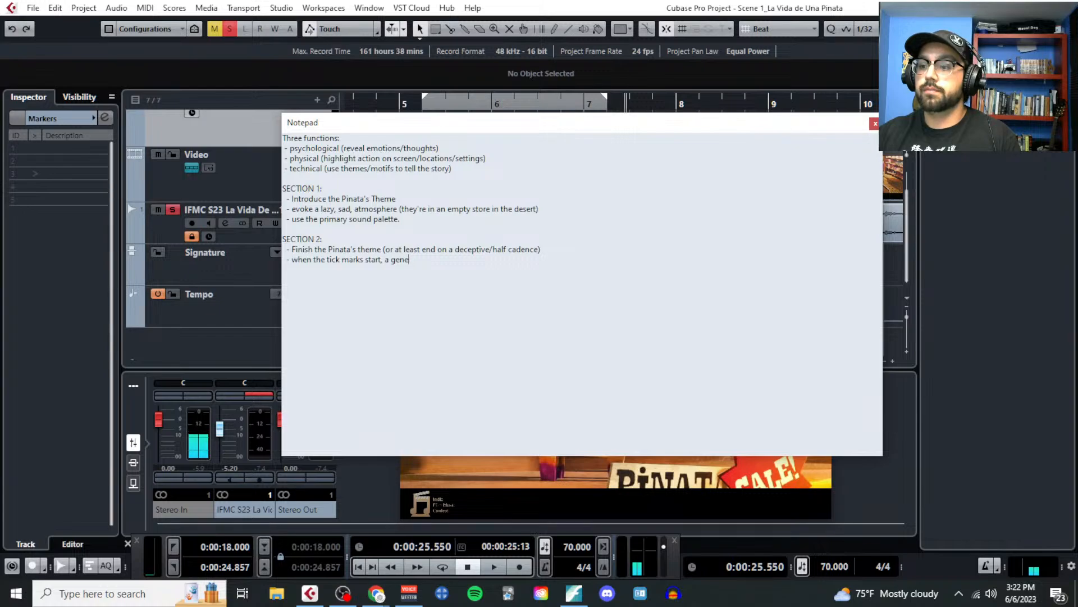
pyautogui.write('ral downw')
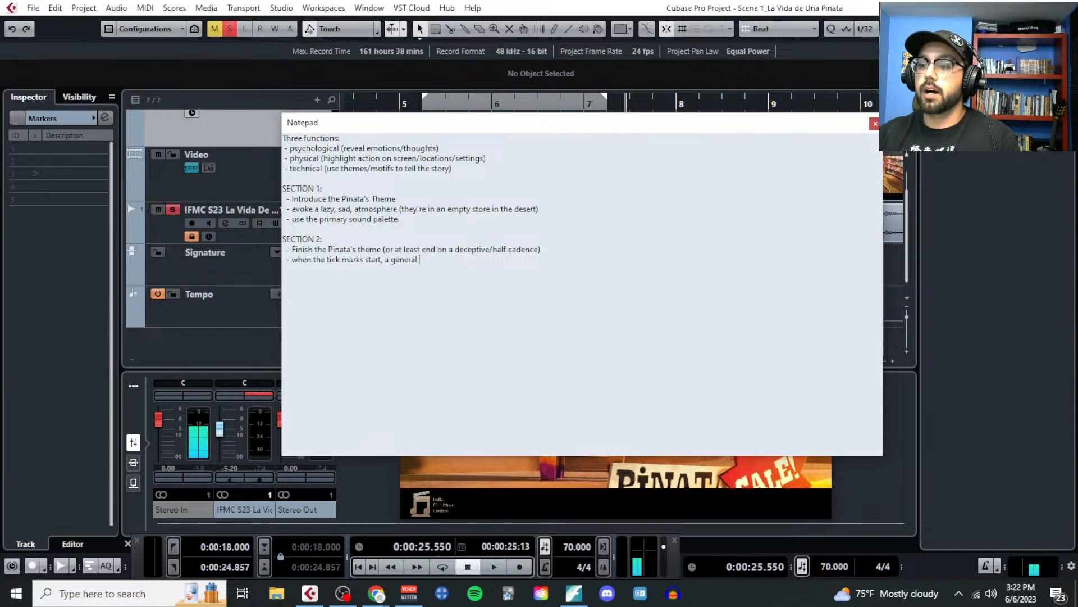
pyautogui.write('ard motion ')
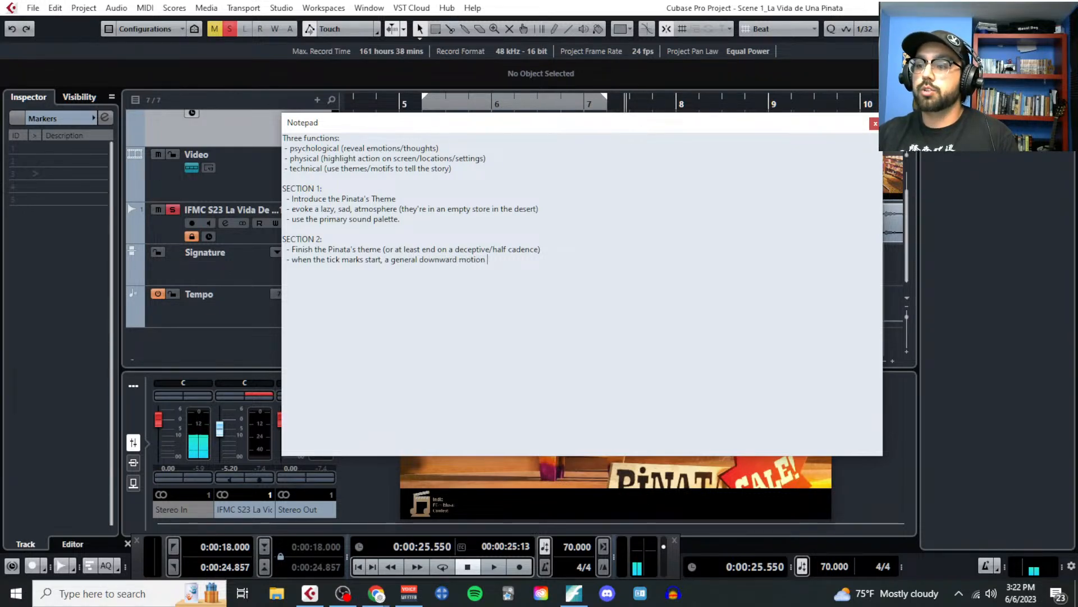
pyautogui.write('would be fun with')
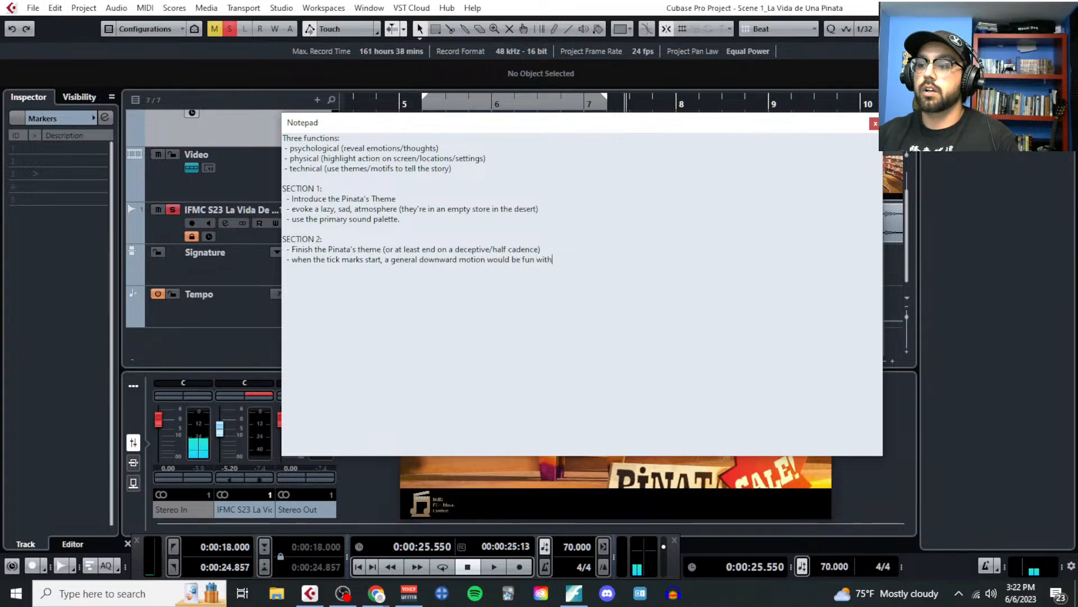
pyautogui.write(' the music.')
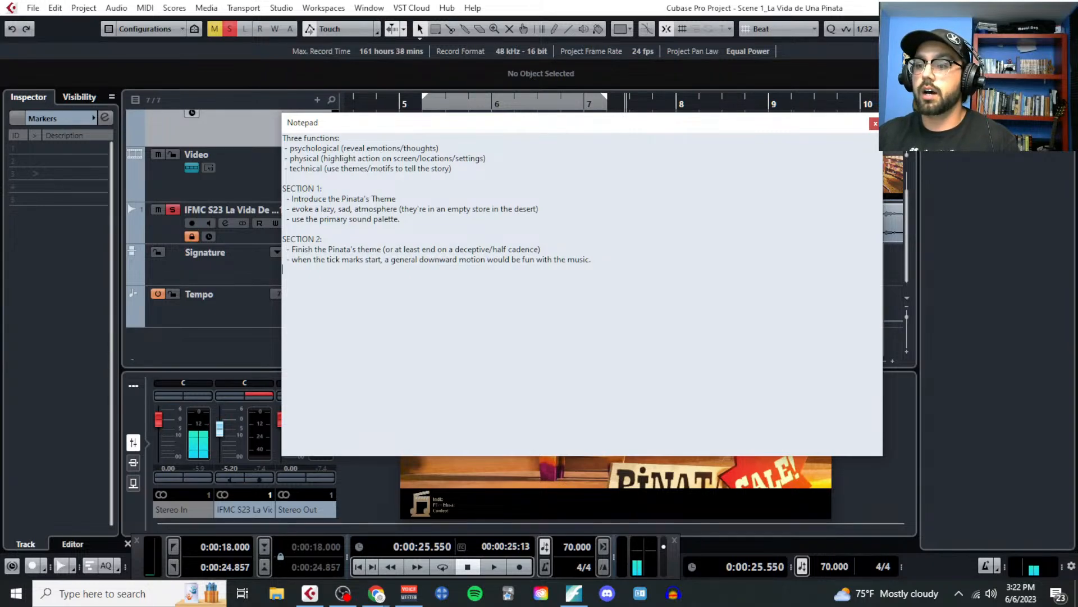
# Step: Add a third SECTION 2 bullet reading "make sure things sound progressively sadder and more dejected."
pyautogui.write('-')
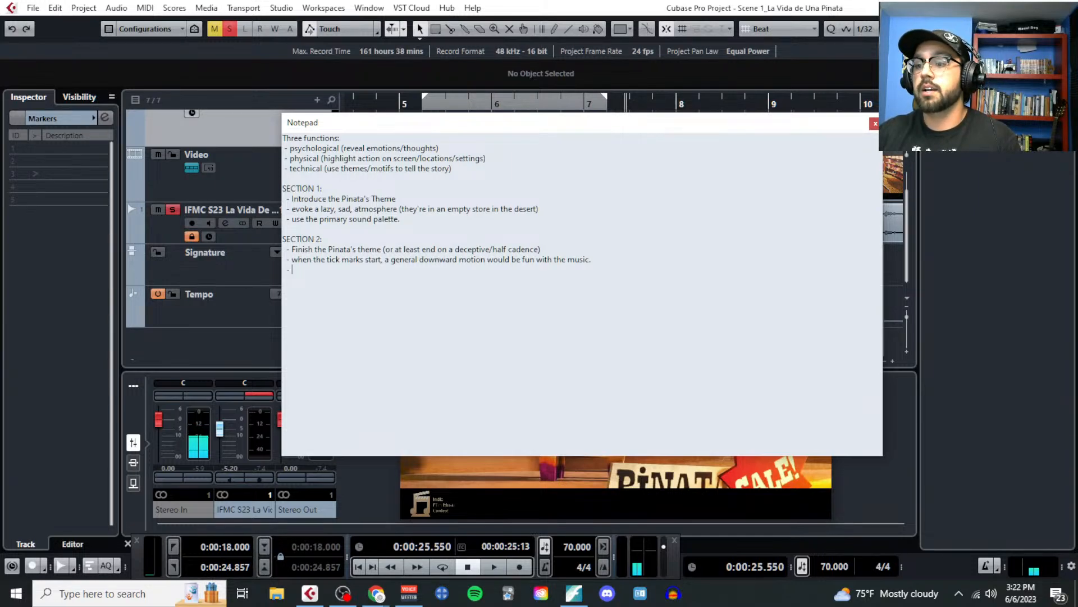
pyautogui.write(' make sure things ')
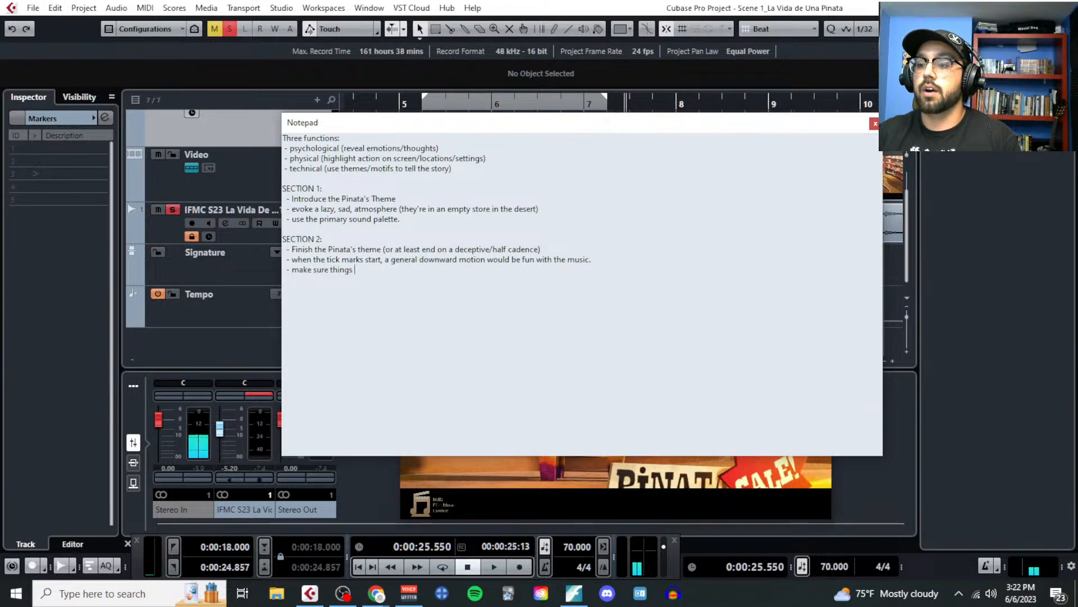
pyautogui.write('ound eve')
pyautogui.press('BackSpace')
pyautogui.press('BackSpace')
pyautogui.press('BackSpace')
pyautogui.write('prog')
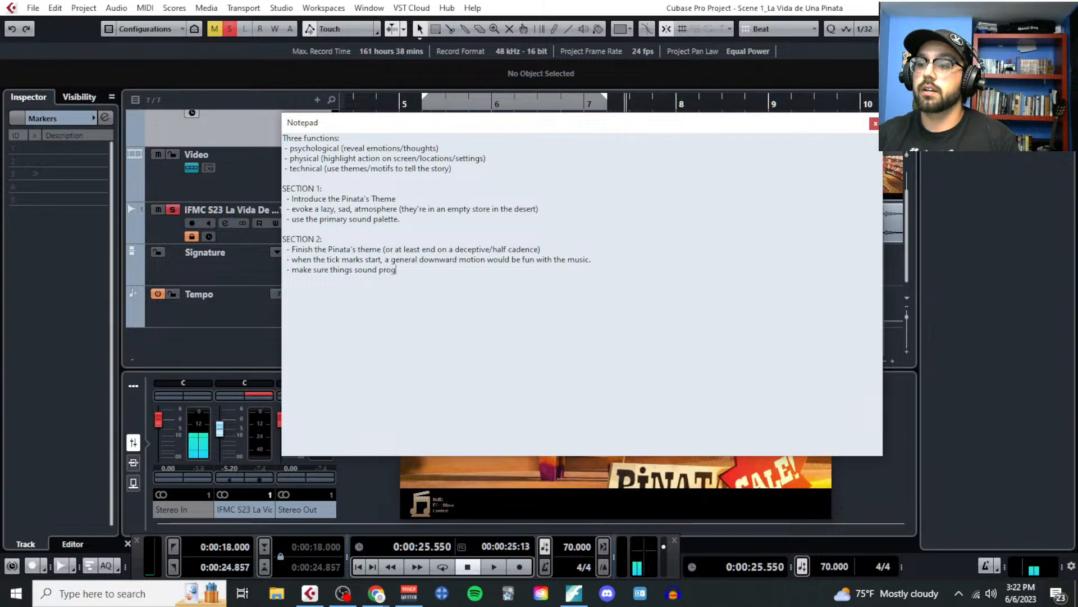
pyautogui.write('ressively sadder and ')
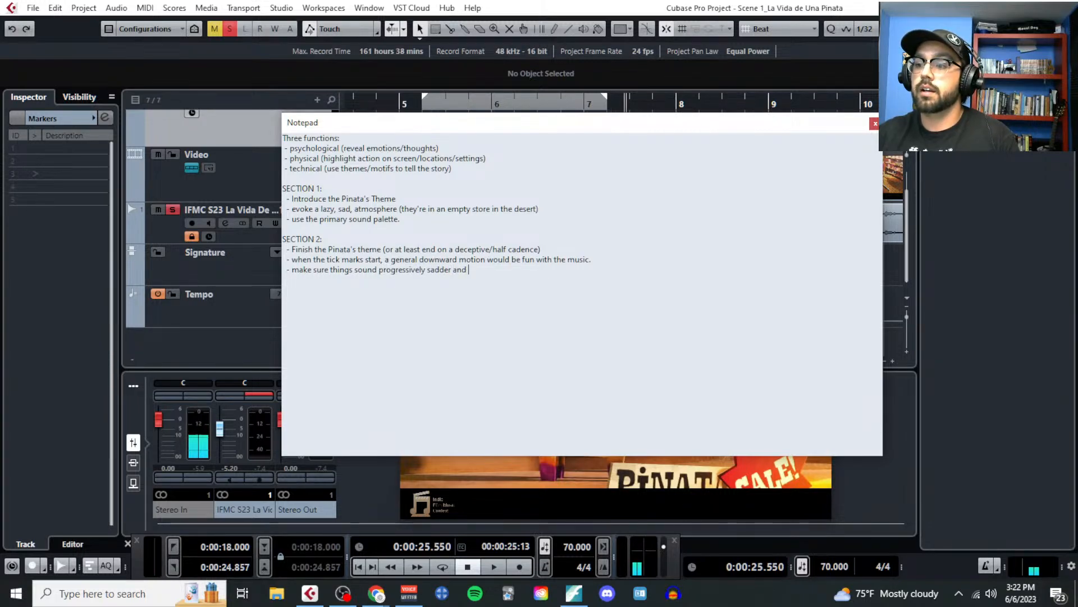
pyautogui.write('more dejected.')
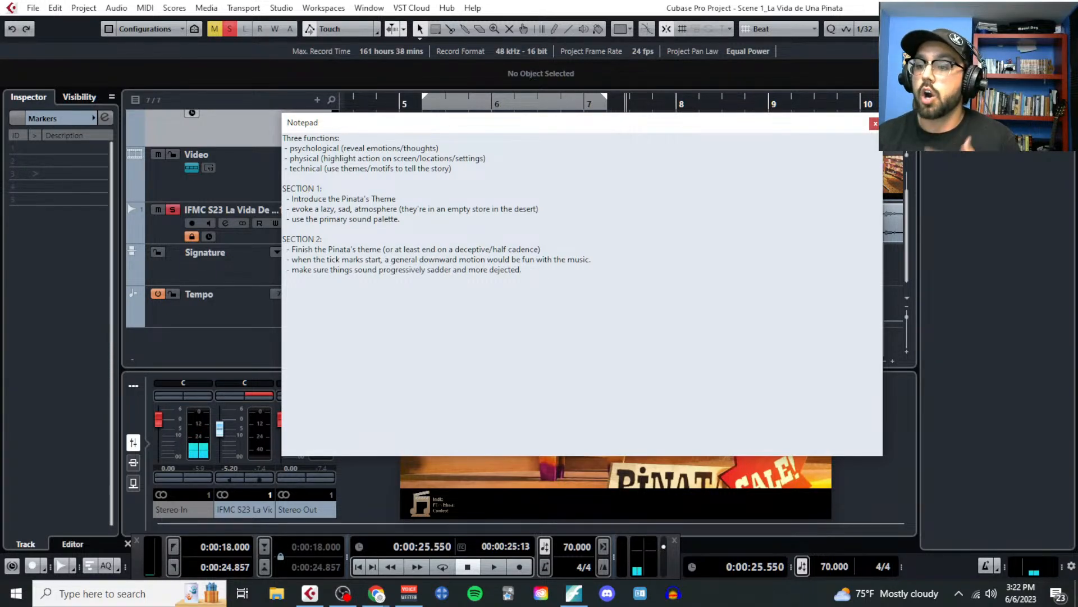
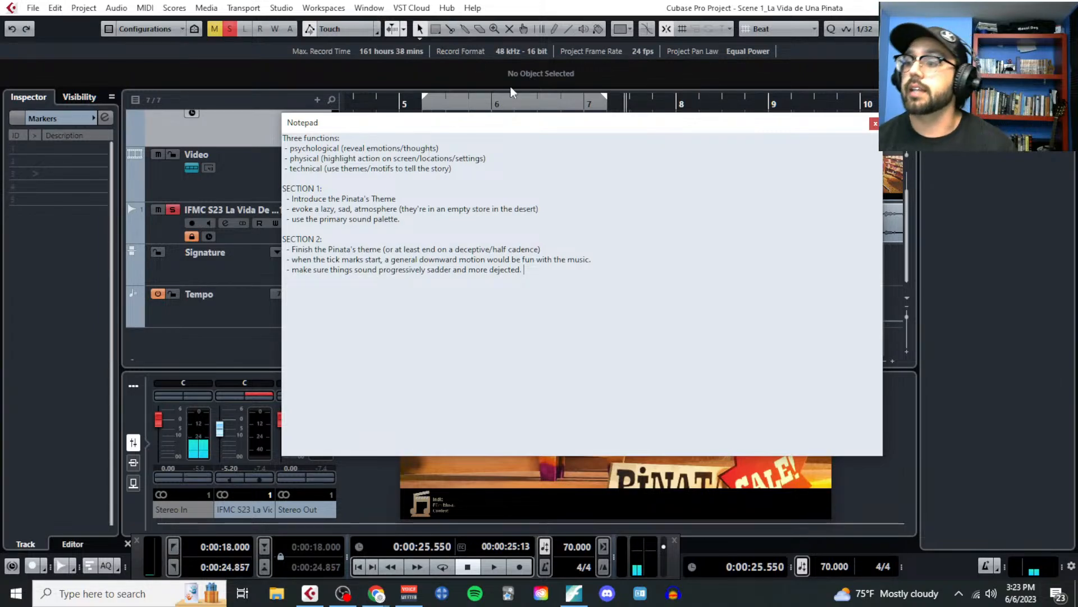
# Step: Move the Notepad aside, set the locators to 0:00:24.857 and 0:00:31.714, and play the video from there until shortly past marker 5
pyautogui.moveTo(538, 125); pyautogui.dragTo(58, 330)
pyautogui.moveTo(337, 331); pyautogui.dragTo(17, 307)
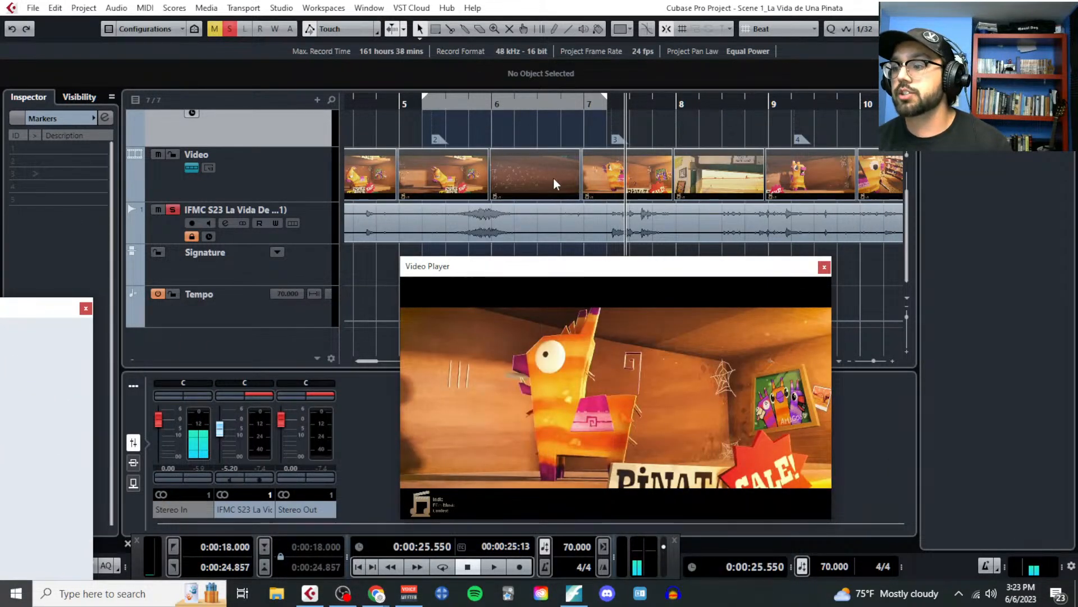
pyautogui.press('g')
pyautogui.press('g')
pyautogui.press('g')
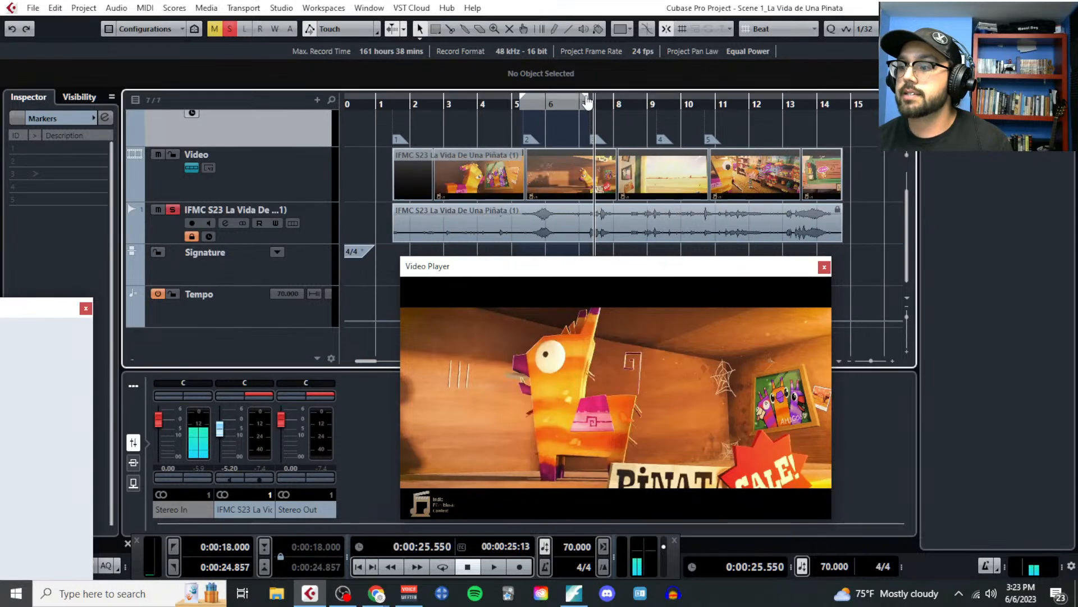
pyautogui.moveTo(590, 116); pyautogui.dragTo(657, 116)
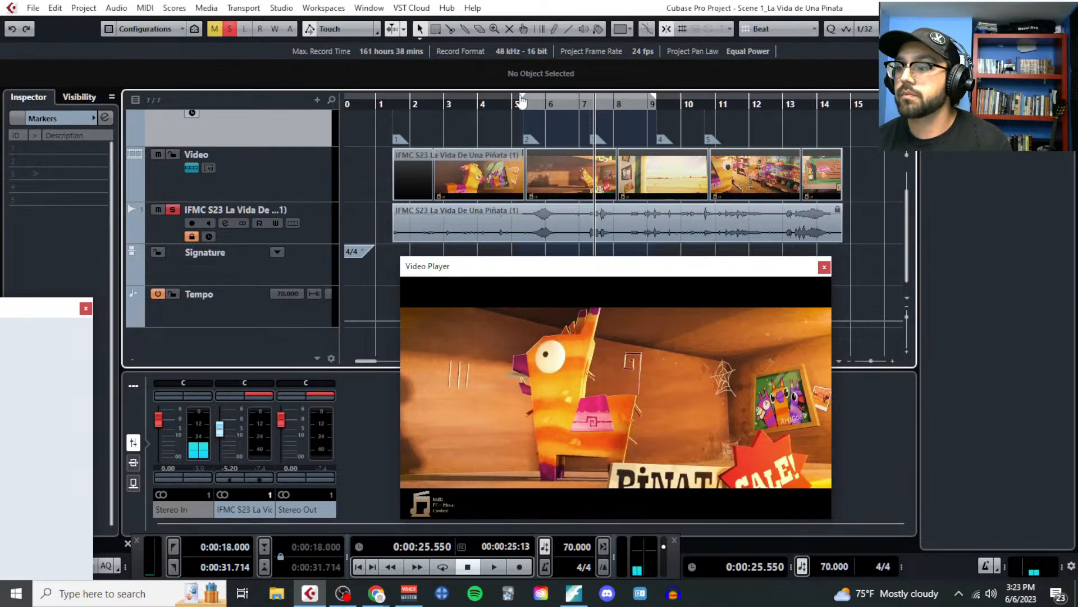
pyautogui.moveTo(524, 106); pyautogui.dragTo(591, 113)
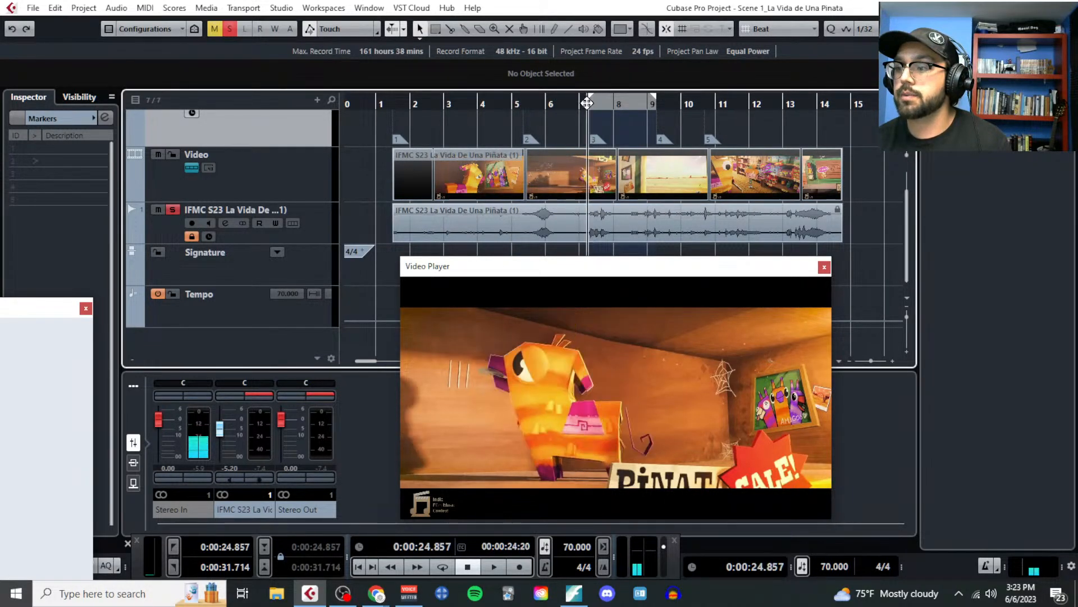
pyautogui.press('space')
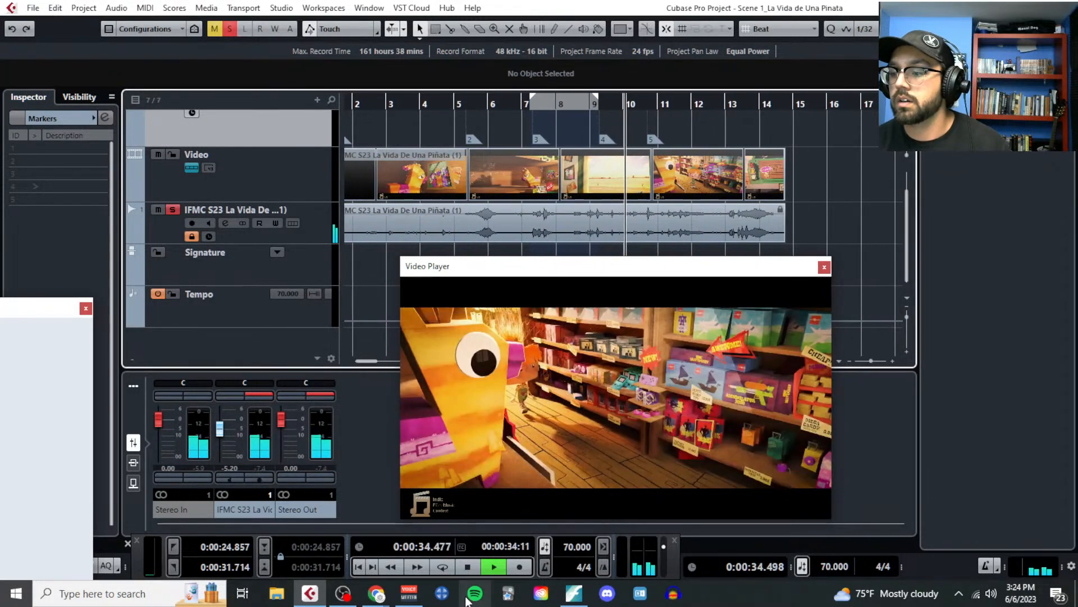
pyautogui.click(464, 568)
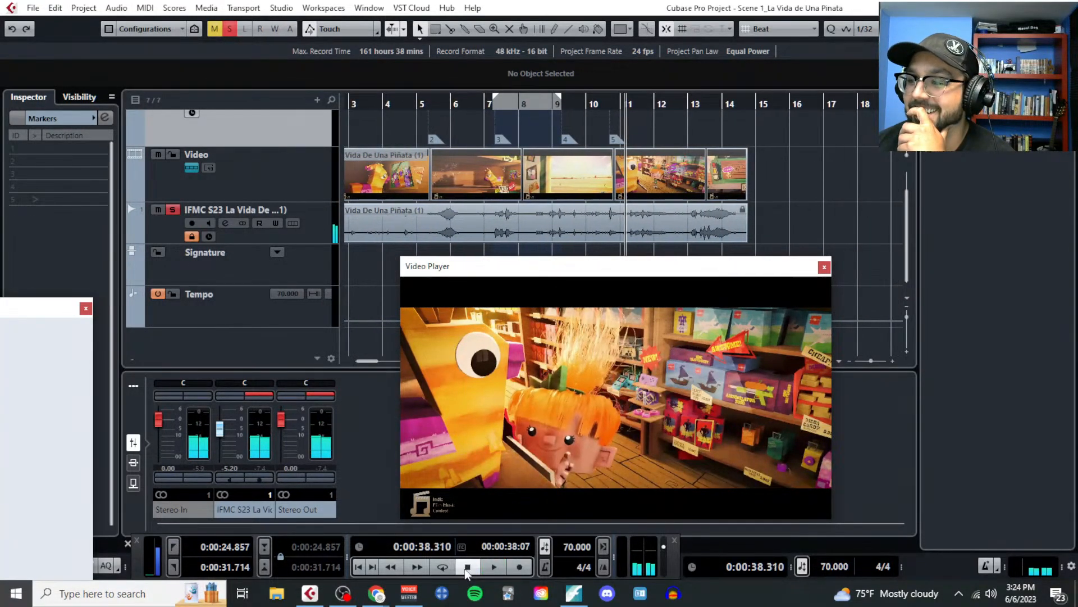
# Step: Bring the Notepad back, enlarge its text, and add a "SECTION 3:" heading with an empty bullet below SECTION 2
pyautogui.moveTo(0, 312); pyautogui.dragTo(520, 176)
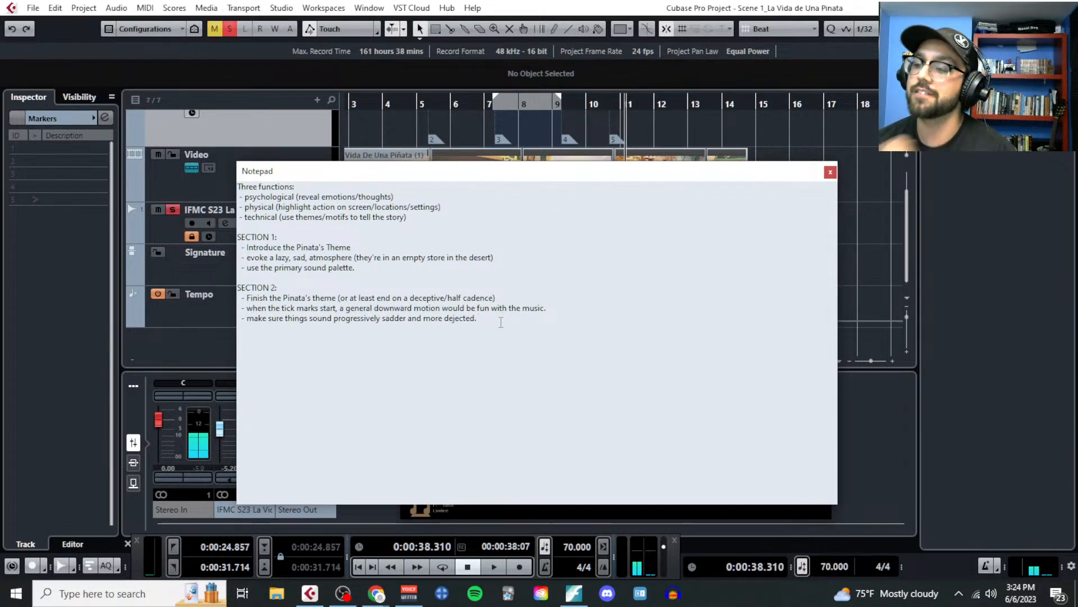
pyautogui.scroll(3, 474, 328)
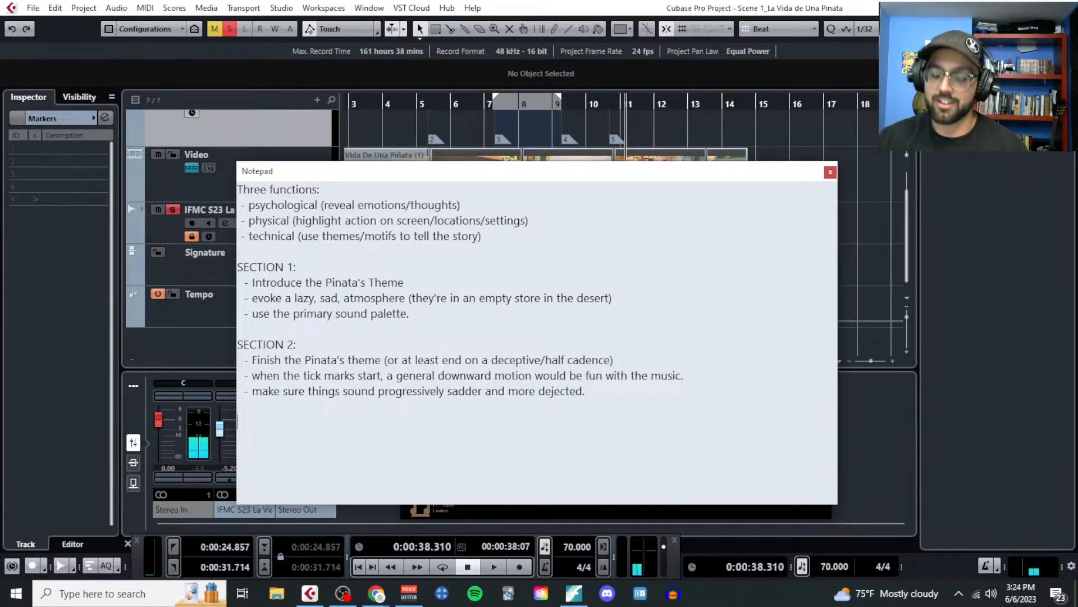
pyautogui.press('Return')
pyautogui.press('Return')
pyautogui.write('SECTION 3:')
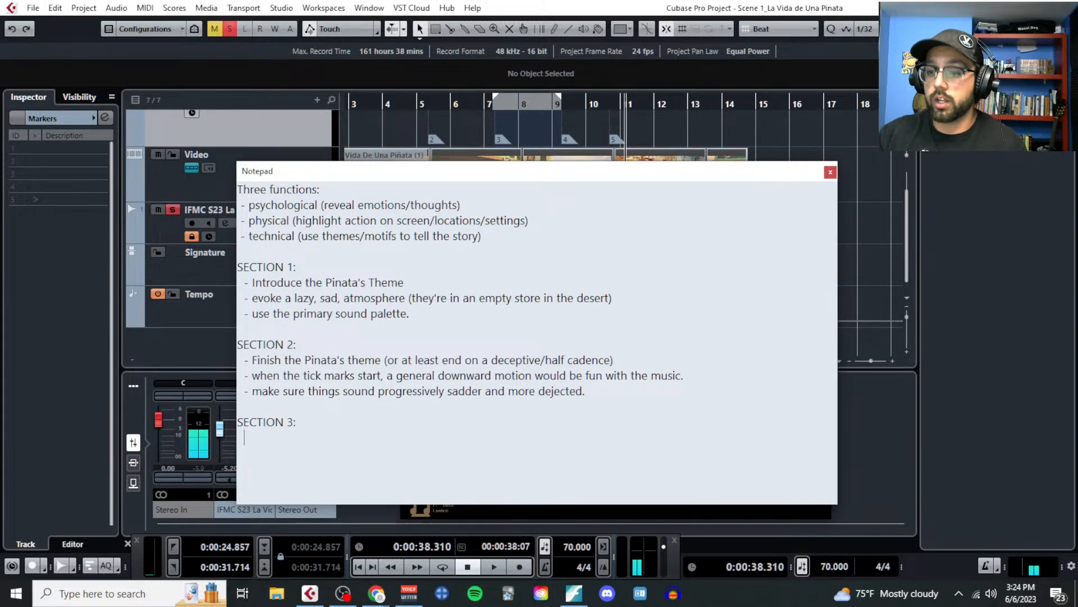
pyautogui.press('Return')
pyautogui.write('-')
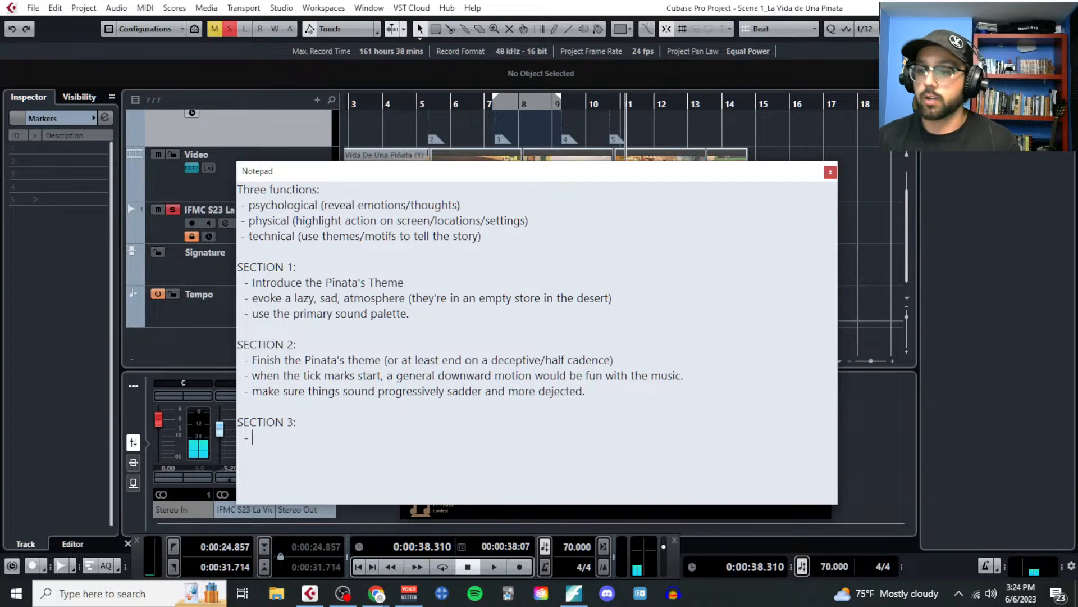
# Step: Uncover the video and replay section 3 from 0:00:24.857 until just before marker 4
pyautogui.moveTo(695, 178); pyautogui.dragTo(207, 144)
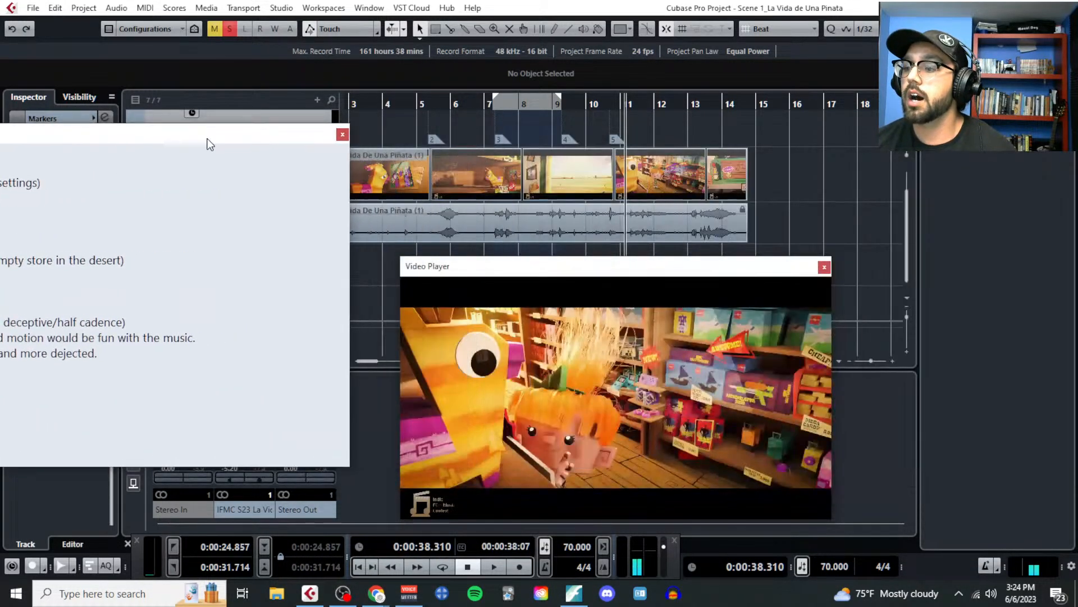
pyautogui.click(494, 104)
pyautogui.click(494, 104)
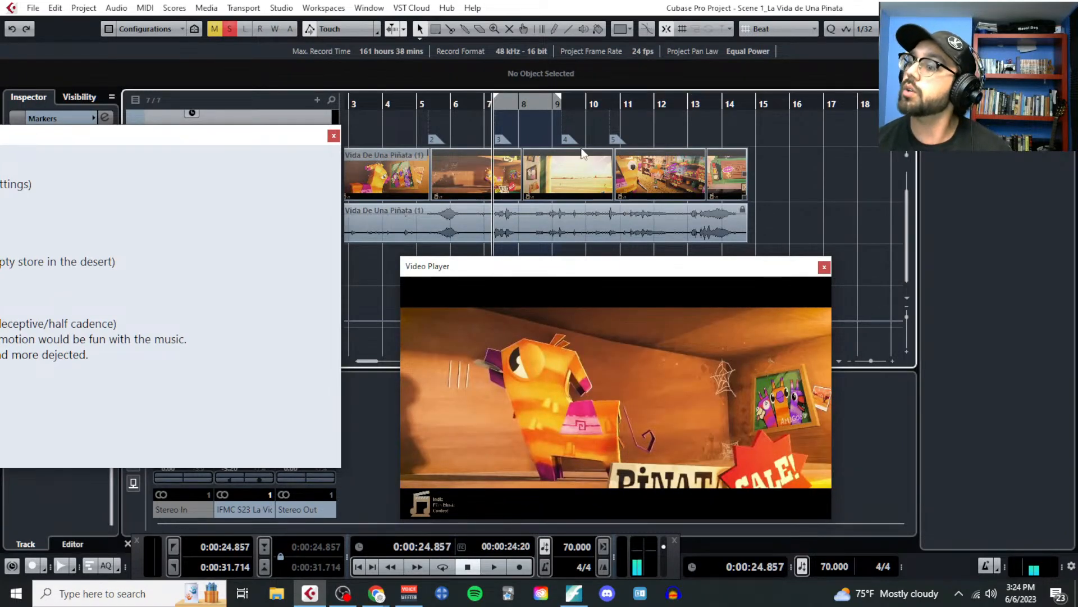
pyautogui.press('space')
pyautogui.hscroll(-3, 594, 149)
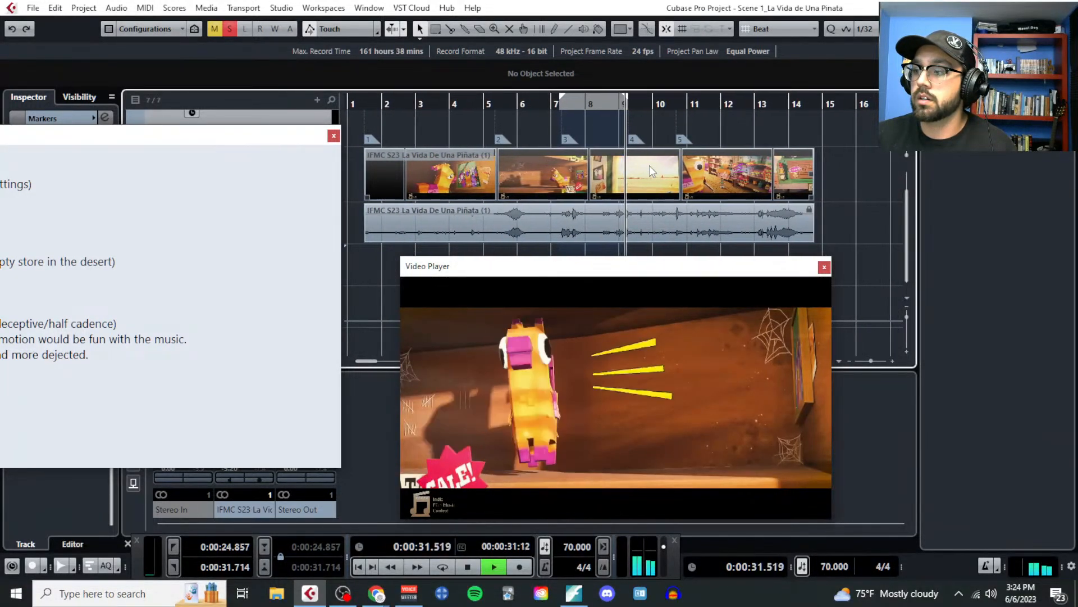
pyautogui.press('space')
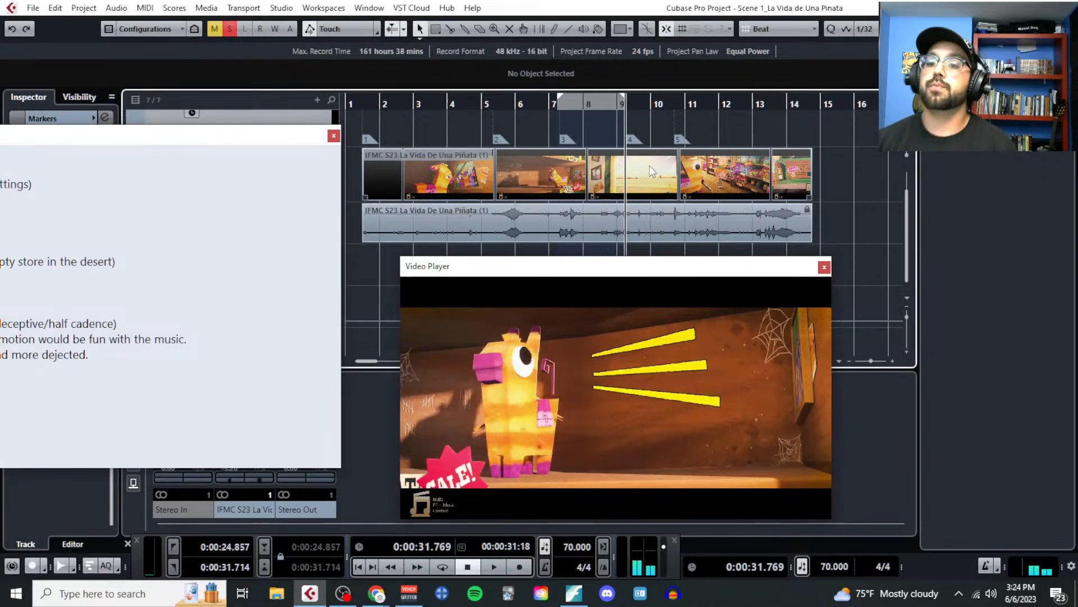
# Step: Return to the Notepad and fill the first SECTION 3 bullet with "Use the Little Girl's Motif"
pyautogui.moveTo(130, 142); pyautogui.dragTo(702, 115)
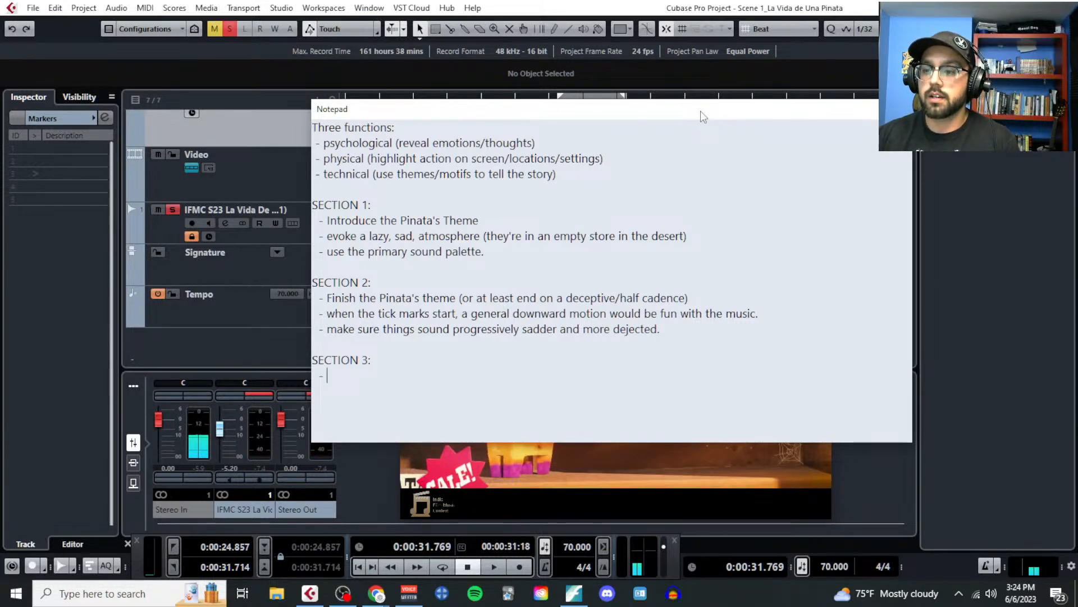
pyautogui.write('LITTLE')
pyautogui.press('BackSpace')
pyautogui.press('BackSpace')
pyautogui.press('BackSpace')
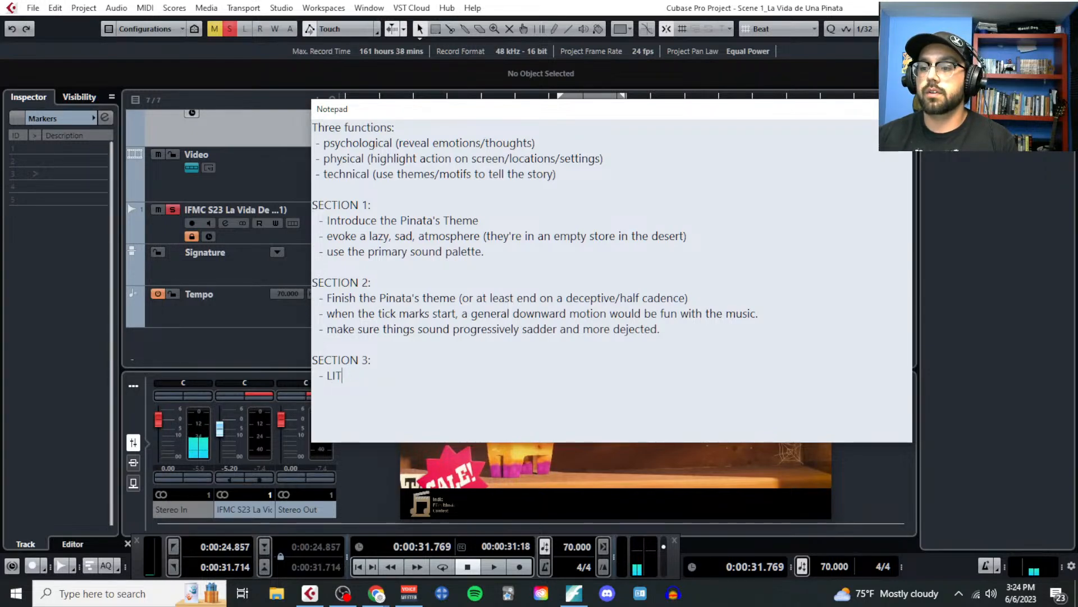
pyautogui.press('BackSpace')
pyautogui.press('BackSpace')
pyautogui.press('BackSpace')
pyautogui.write('Use the Littl')
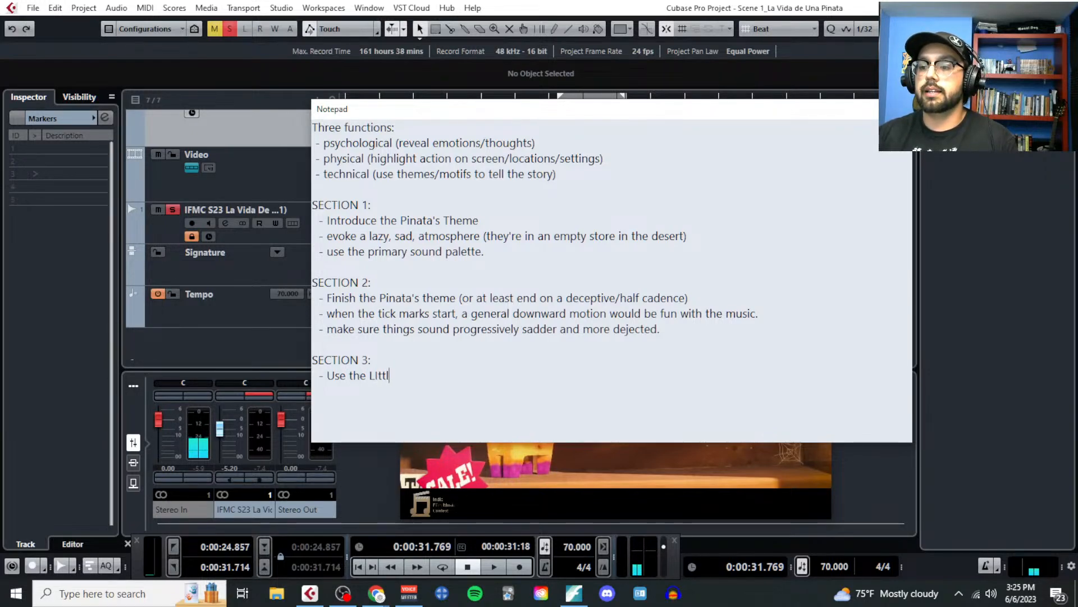
pyautogui.press('BackSpace')
pyautogui.press('BackSpace')
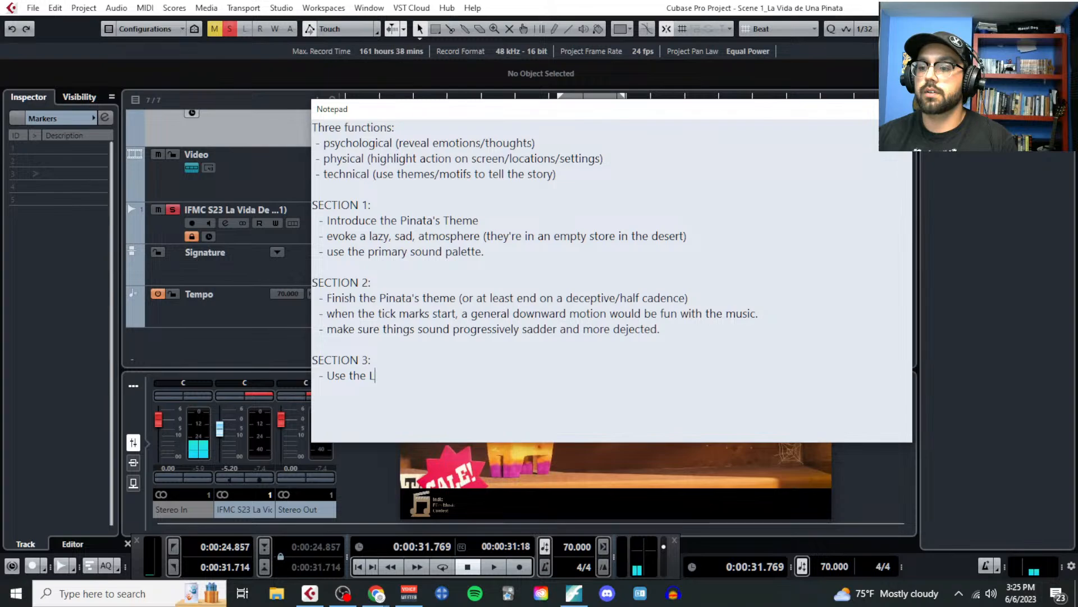
pyautogui.write("ittle Girl's Motif")
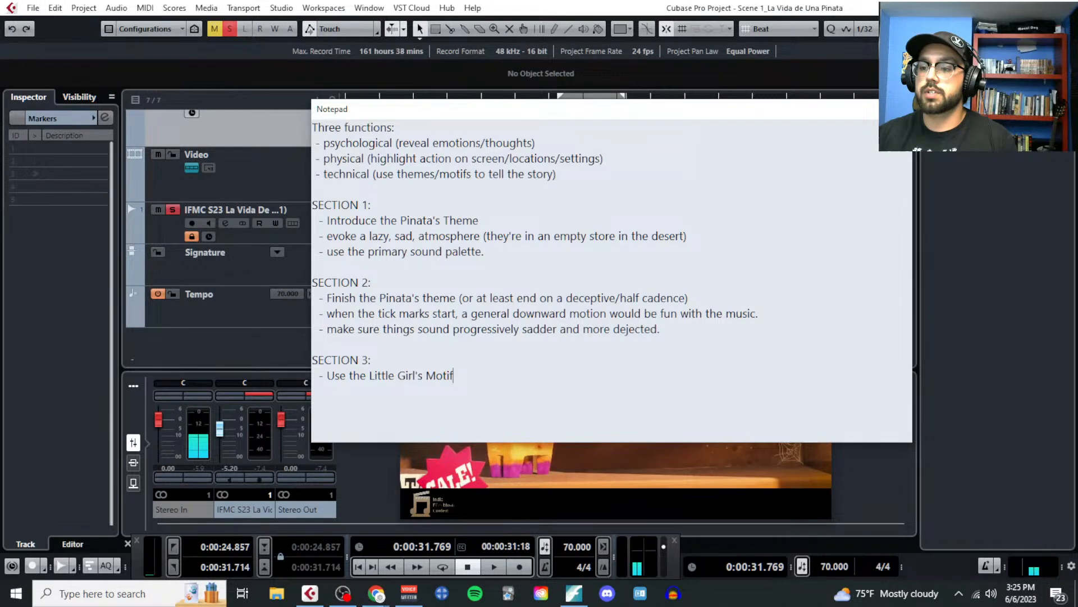
# Step: Add a second SECTION 3 bullet reading "change the mood of the music to something a bit more energetic/hopeful."
pyautogui.press('Return')
pyautogui.write('- change teh')
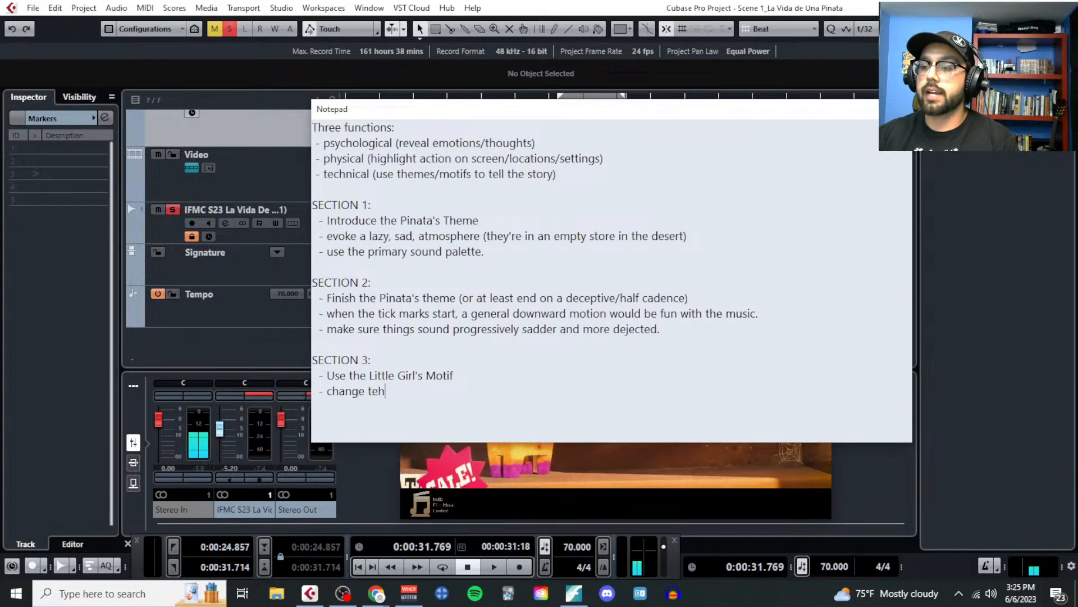
pyautogui.press('BackSpace')
pyautogui.press('BackSpace')
pyautogui.press('BackSpace')
pyautogui.write('mo')
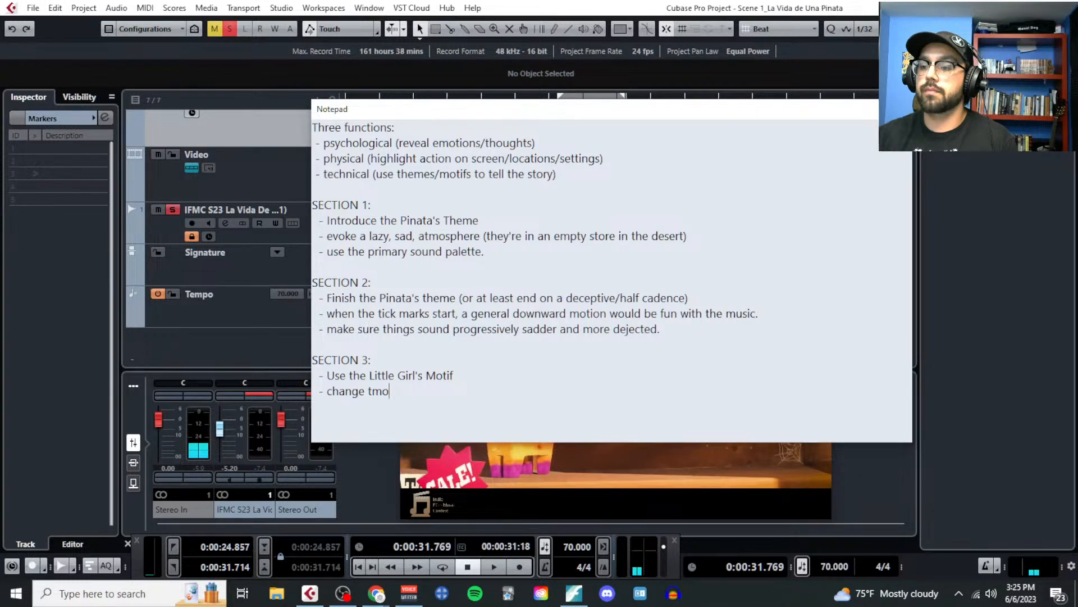
pyautogui.press('BackSpace')
pyautogui.press('BackSpace')
pyautogui.write('he mood of the music to somethih')
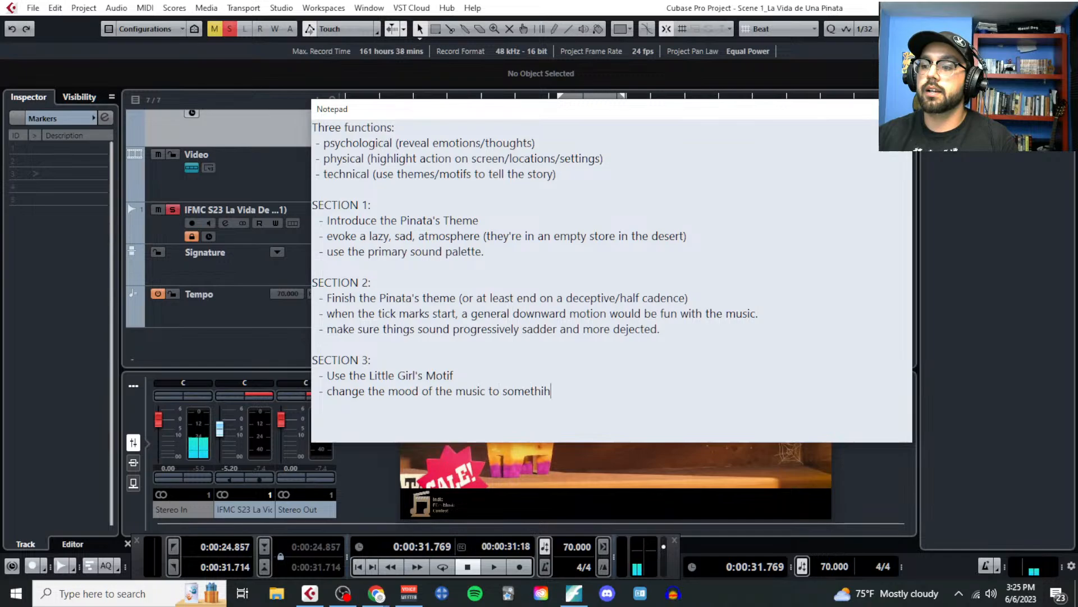
pyautogui.hotkey('alt', 'Tab')
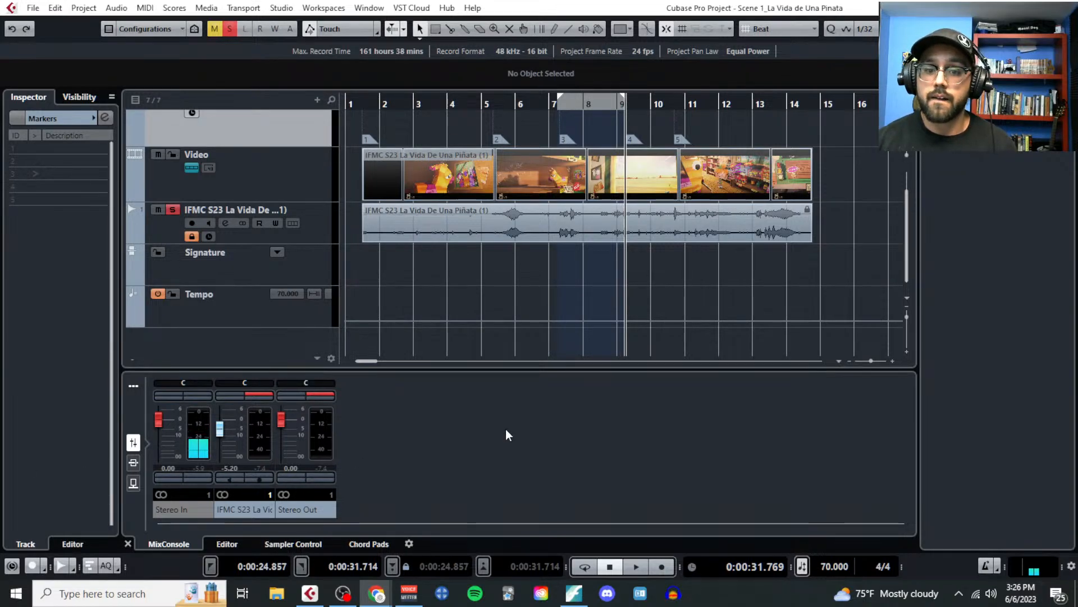
pyautogui.hotkey('alt', 'Tab')
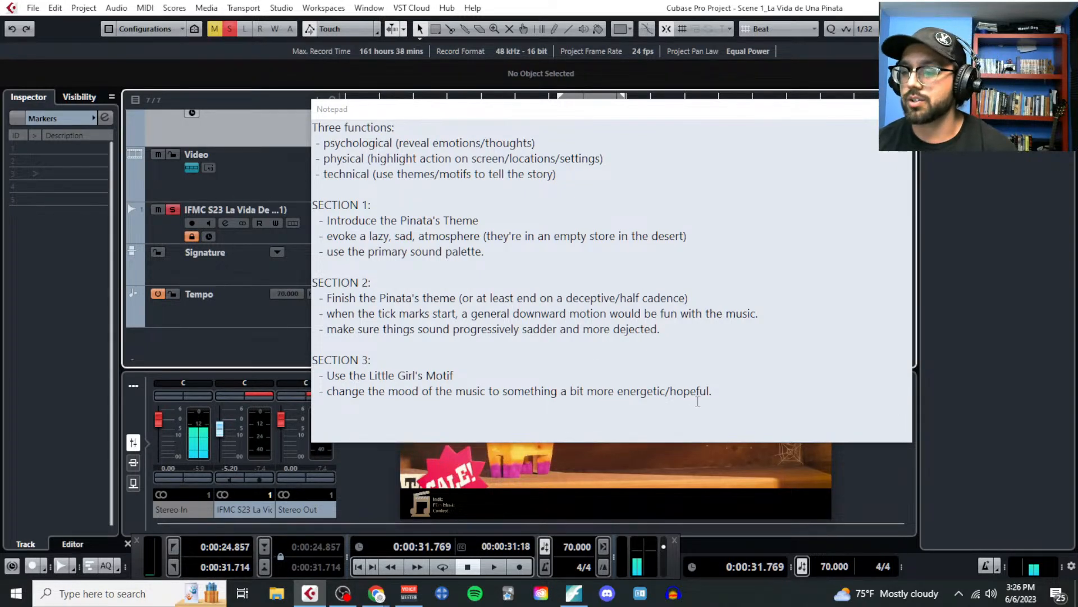
pyautogui.click(725, 397)
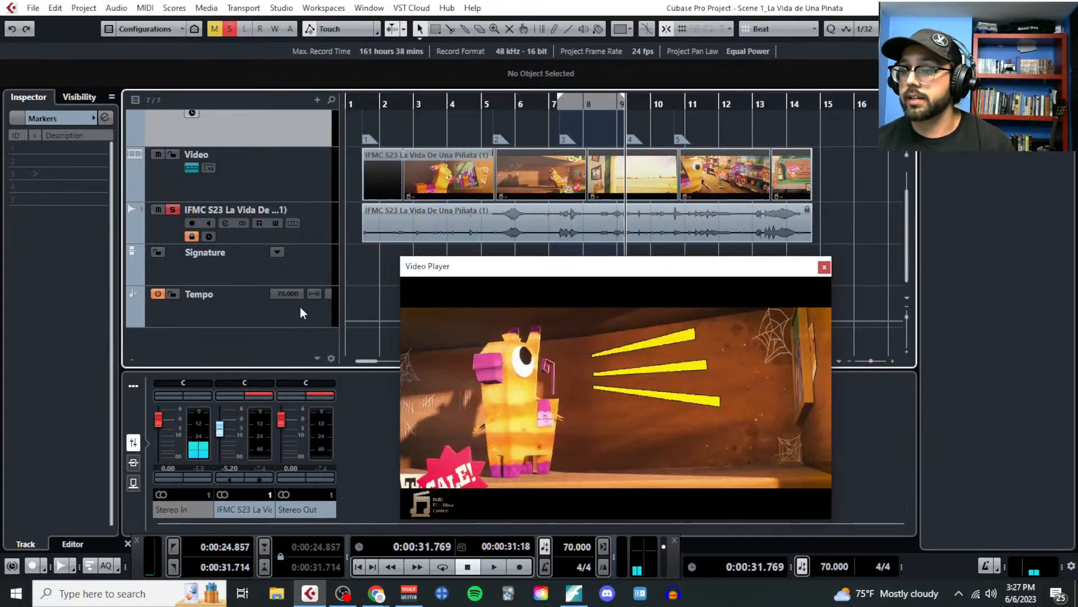
# Step: Close the Video Player and add one instrument track using Kontakt, routed to Stereo Out, below the Tempo track
pyautogui.click(819, 268)
pyautogui.click(823, 268)
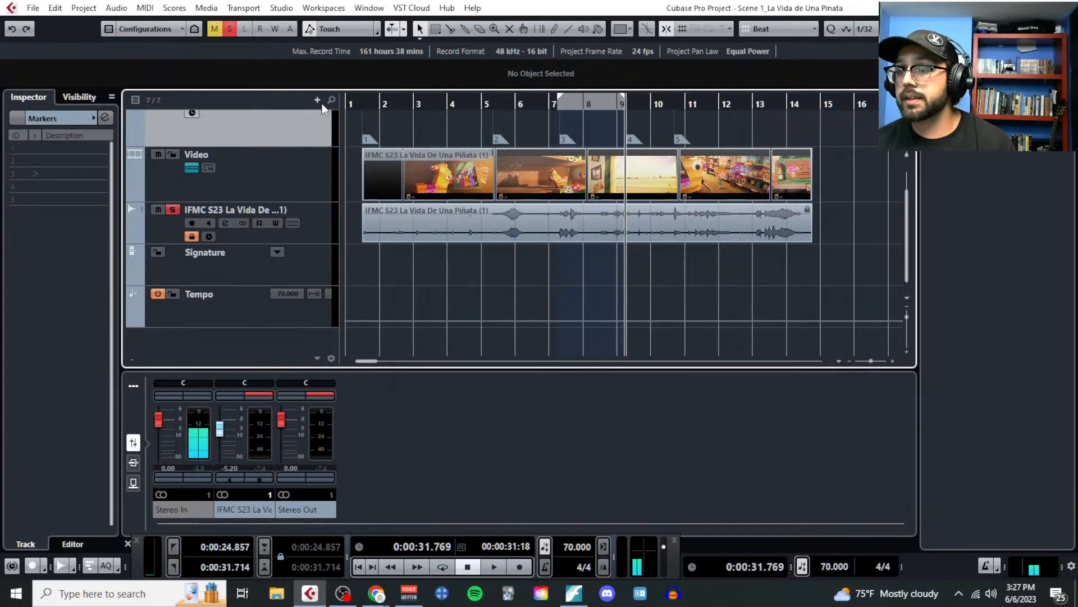
pyautogui.click(288, 322)
pyautogui.click(316, 100)
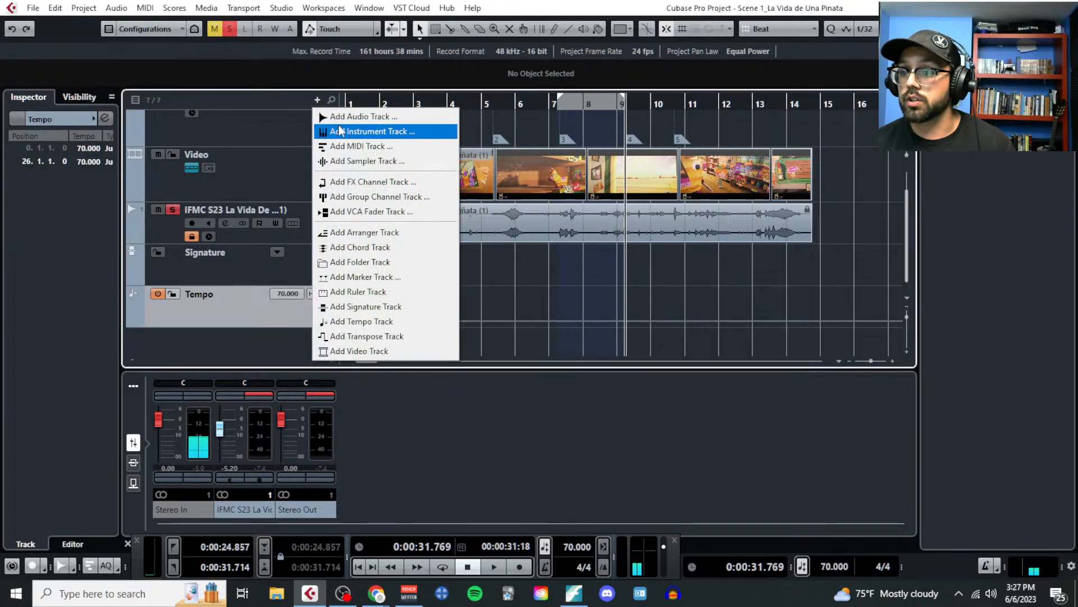
pyautogui.click(368, 130)
pyautogui.click(753, 165)
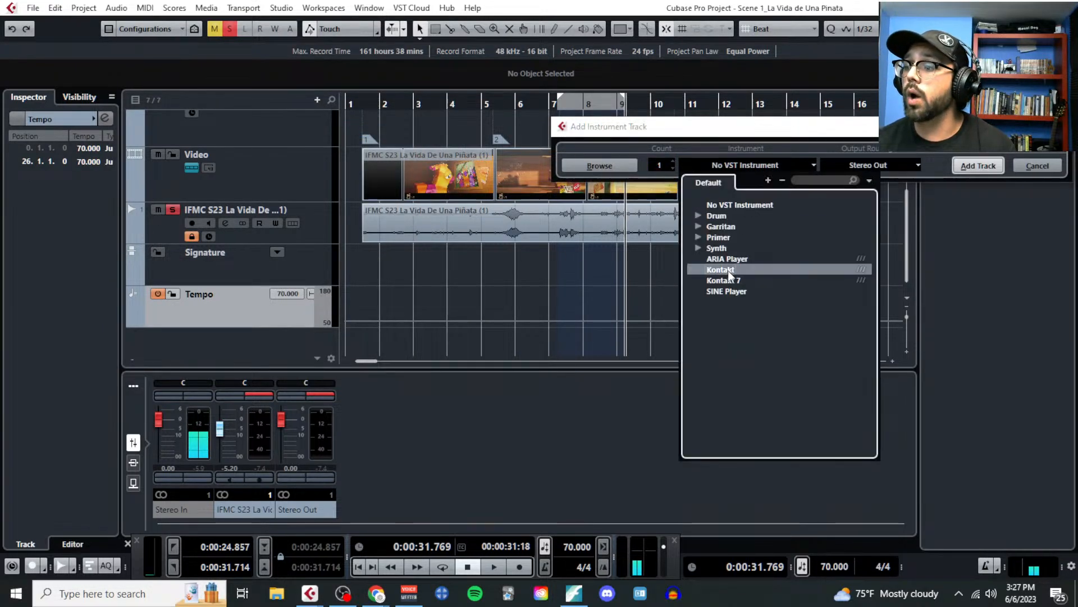
pyautogui.click(728, 271)
pyautogui.click(978, 166)
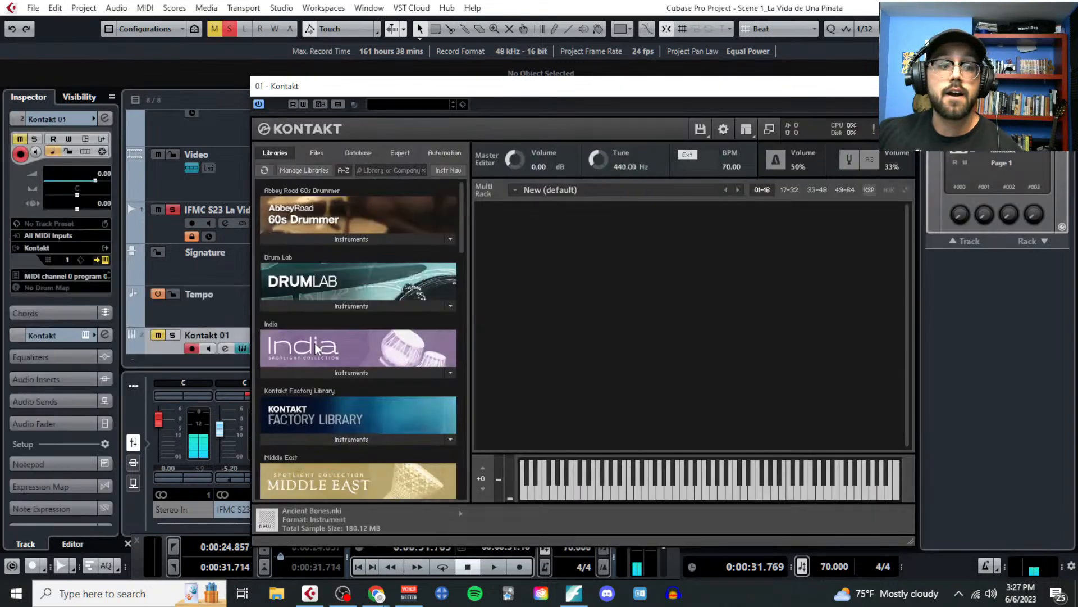
# Step: Load The Grandeur piano from the Kontakt libraries into the Kontakt 01 track and close the instrument window
pyautogui.scroll(-15, 317, 348)
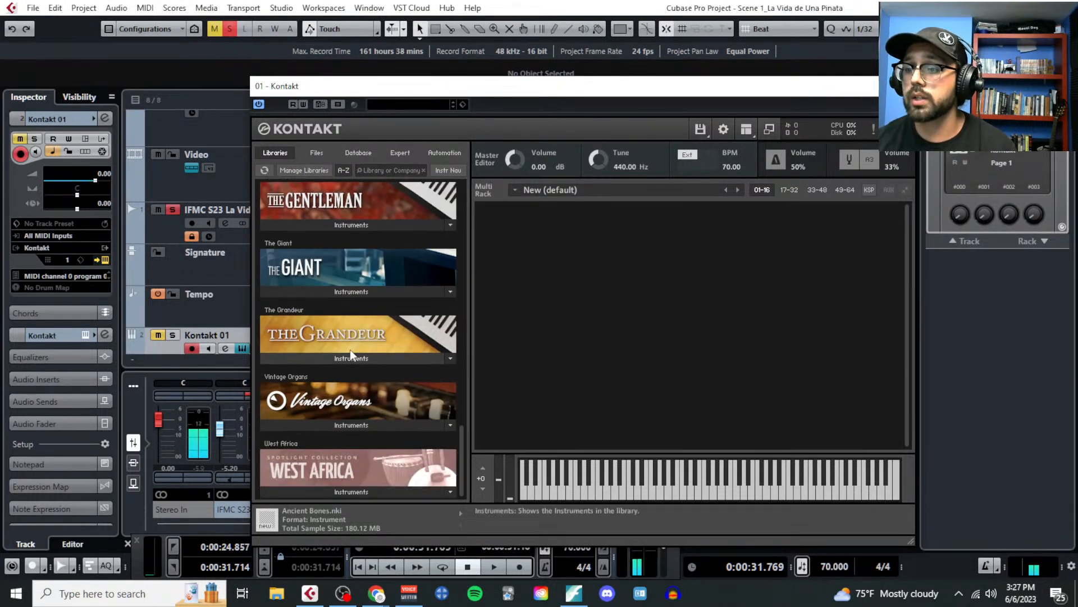
pyautogui.click(354, 359)
pyautogui.click(322, 375)
pyautogui.doubleClick(323, 376)
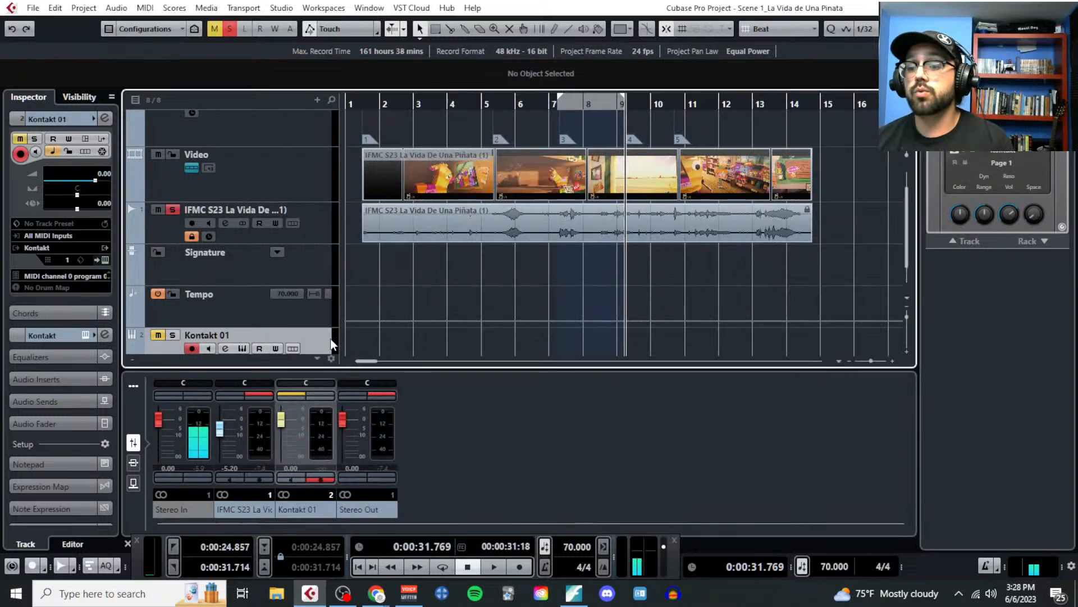
# Step: Open the project Notepad, review the scoring notes for sections 1 to 3, and close it again
pyautogui.scroll(-2, 330, 338)
pyautogui.click(84, 8)
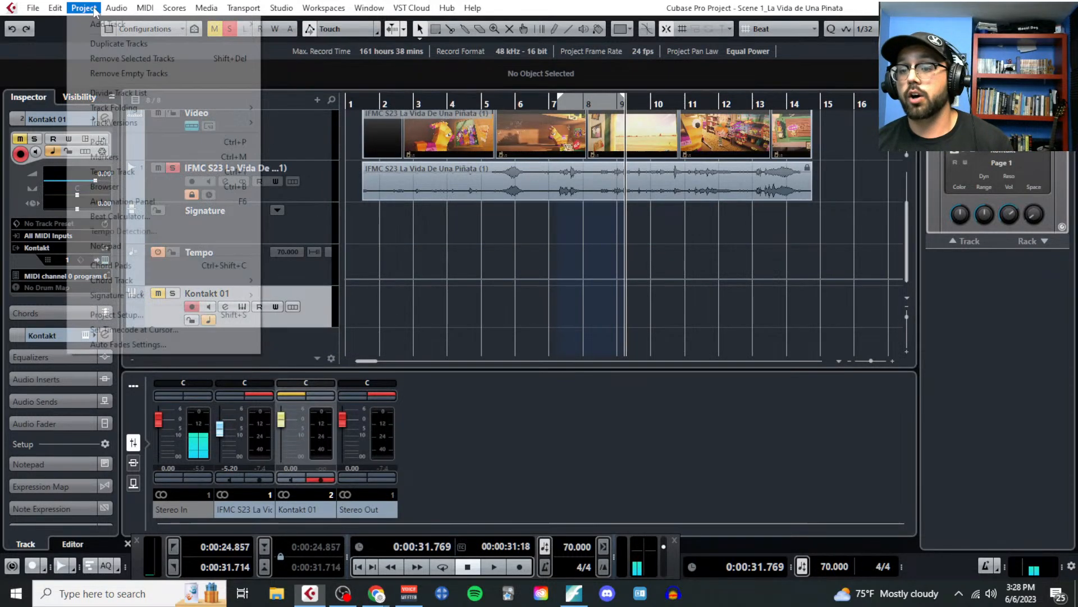
pyautogui.click(159, 251)
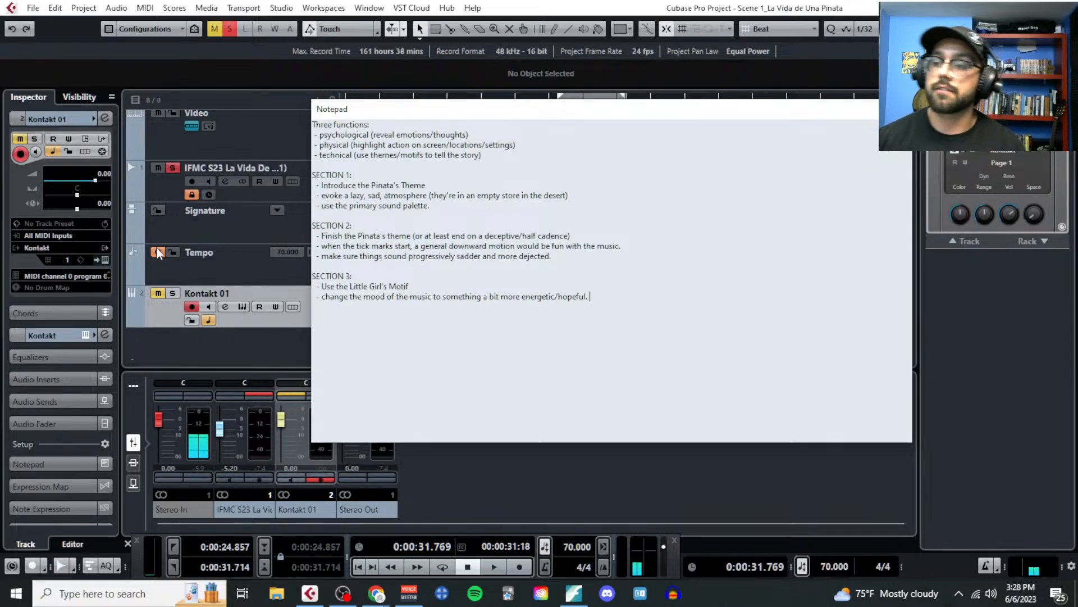
pyautogui.press('Escape')
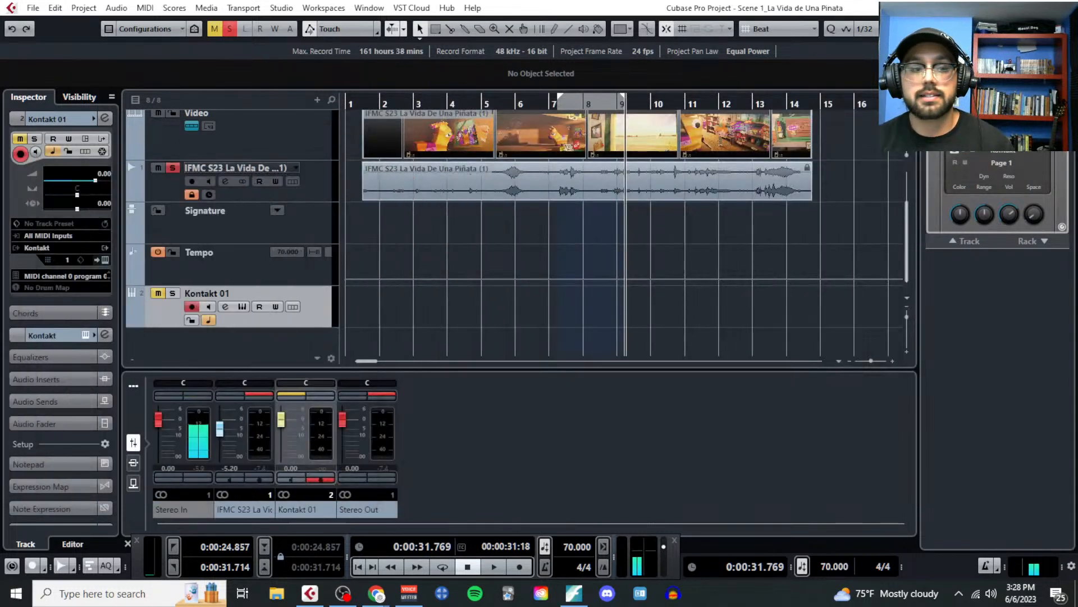
# Step: Extend the end of the cycle range on the ruler from marker 4 to marker 5
pyautogui.scroll(3, 607, 258)
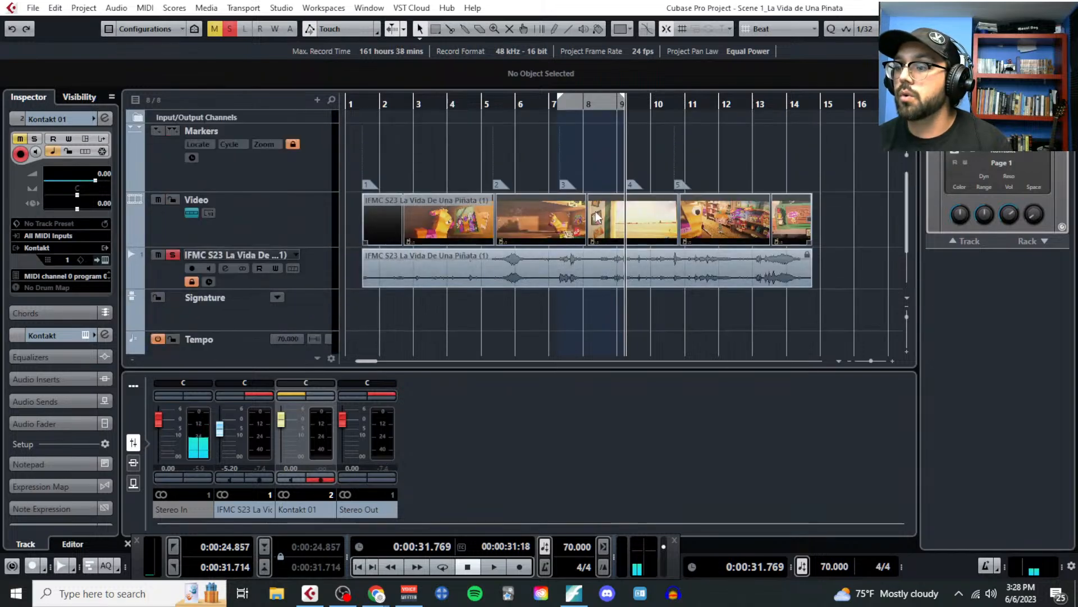
pyautogui.keyDown('ctrl'); pyautogui.scroll(3, 596, 211); pyautogui.keyUp('ctrl')
pyautogui.moveTo(683, 89); pyautogui.dragTo(790, 99)
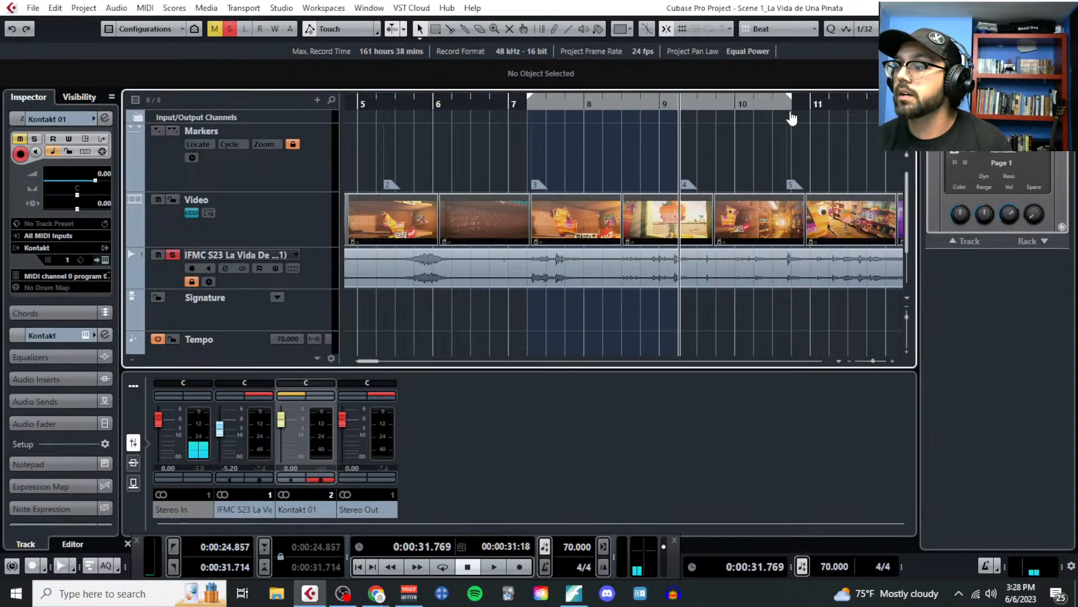
# Step: Set the cycle range from marker 4 to marker 5 and play that passage with the video player open
pyautogui.moveTo(529, 101); pyautogui.dragTo(680, 125)
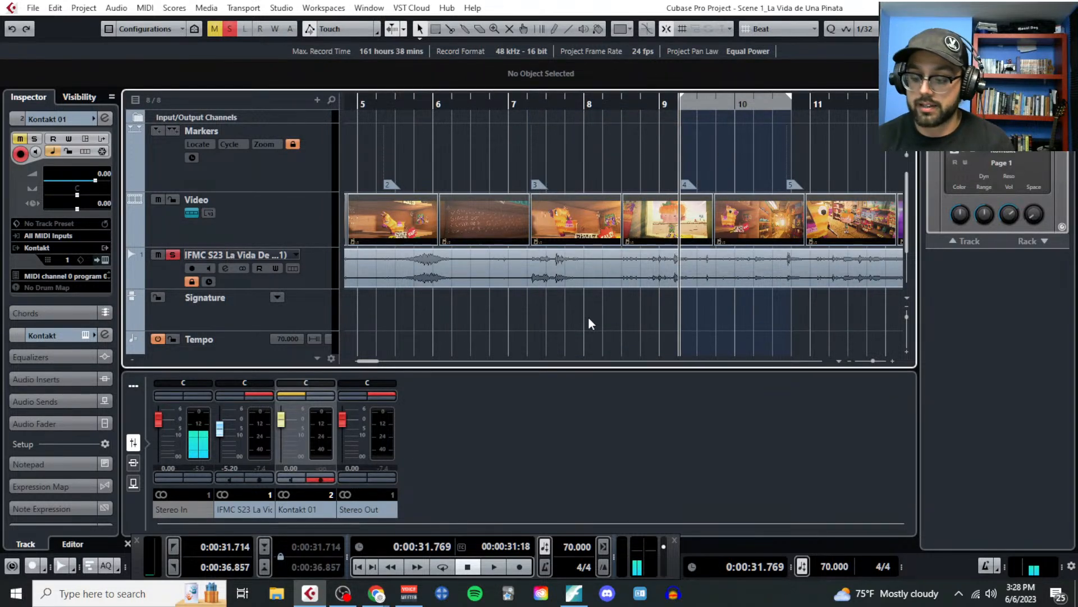
pyautogui.press('F8')
pyautogui.press('space')
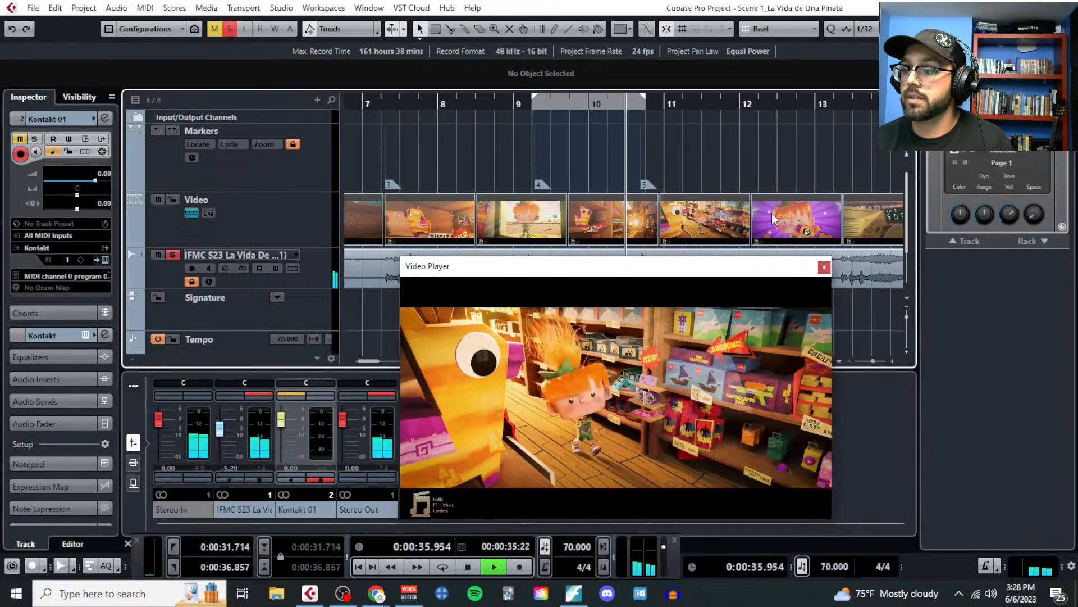
pyautogui.press('space')
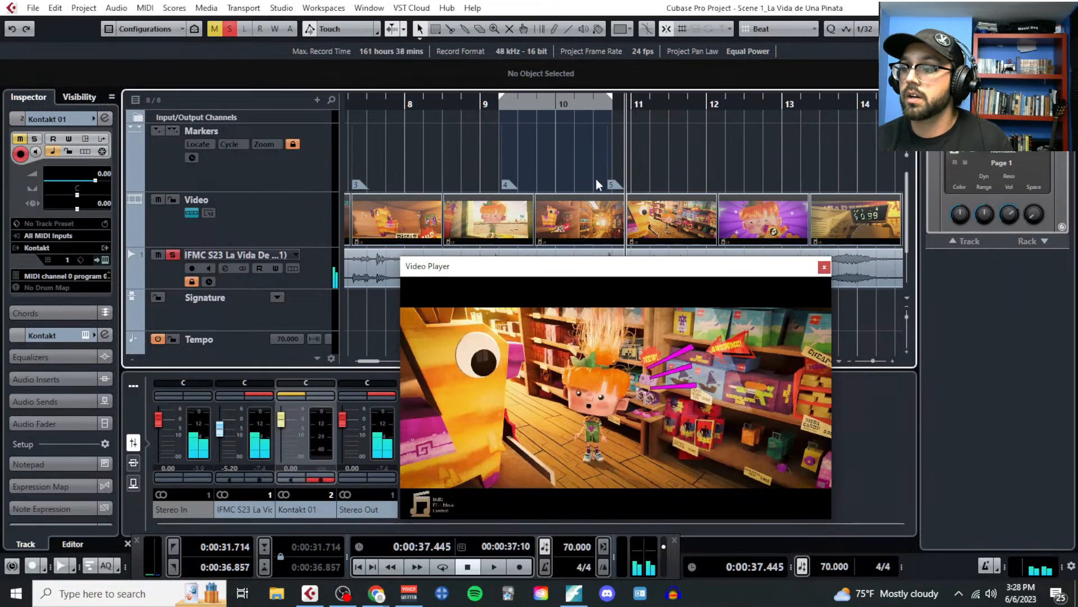
# Step: Extend the start of the cycle range back to marker 3 and play the passage up to just past marker 4
pyautogui.hscroll(-4, 595, 179)
pyautogui.moveTo(615, 103); pyautogui.dragTo(468, 104)
pyautogui.press('space')
pyautogui.hscroll(-3, 581, 177)
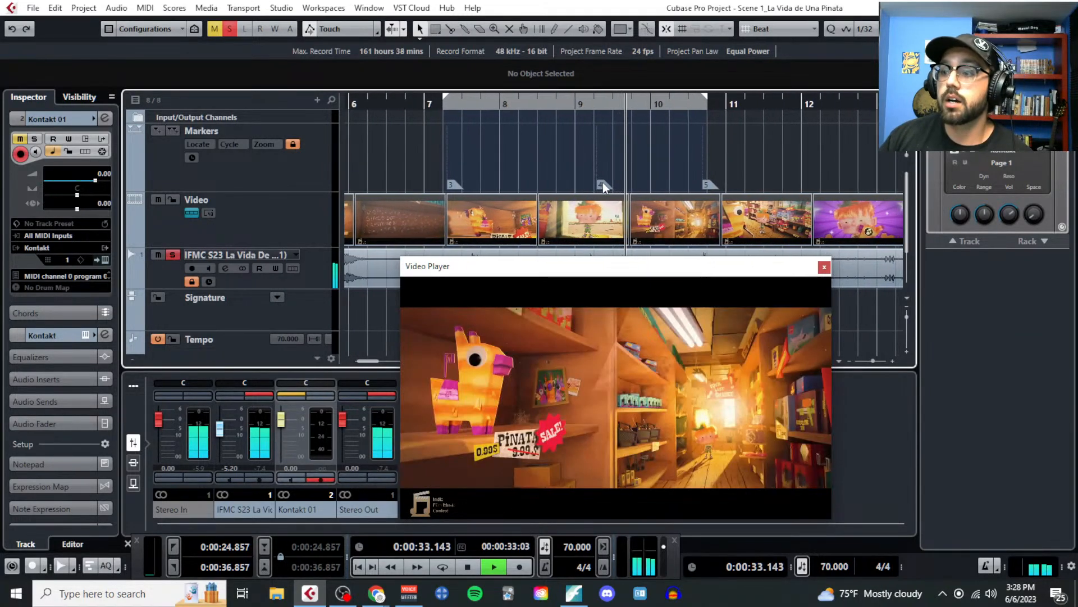
pyautogui.press('space')
# Step: Add the bullet "quick upwards moving scale as the pinata freezes" under SECTION 3 in the project notes
pyautogui.hotkey('alt', 'Tab')
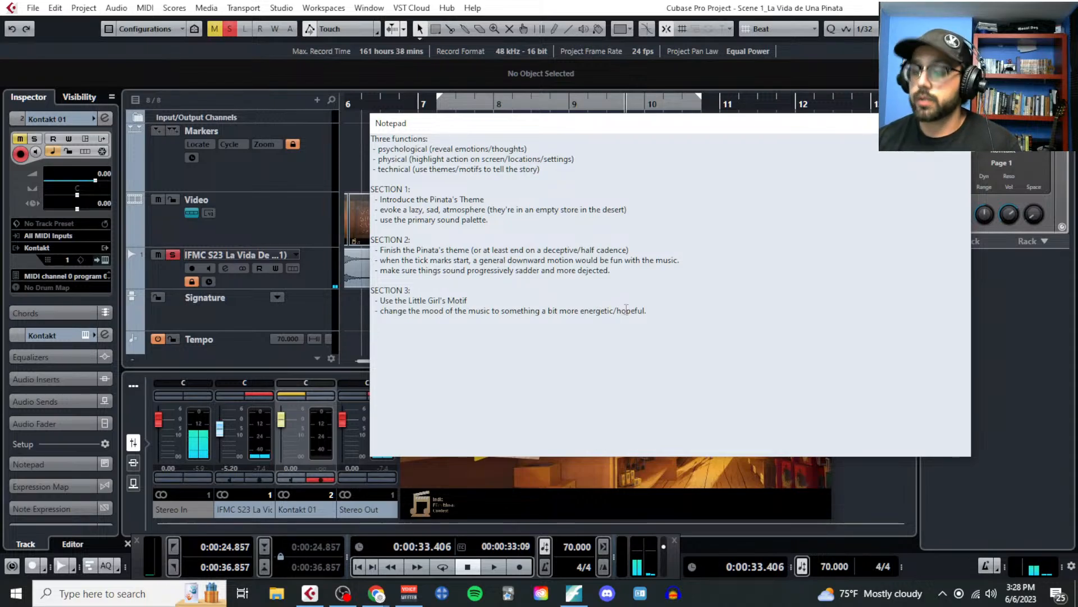
pyautogui.press('Return')
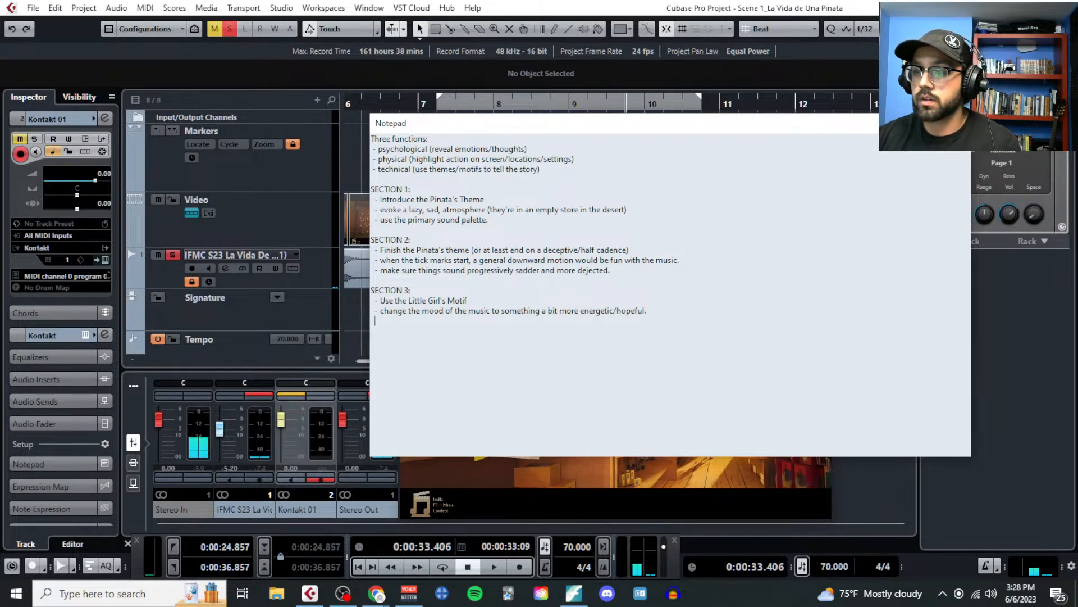
pyautogui.write('- quick upward')
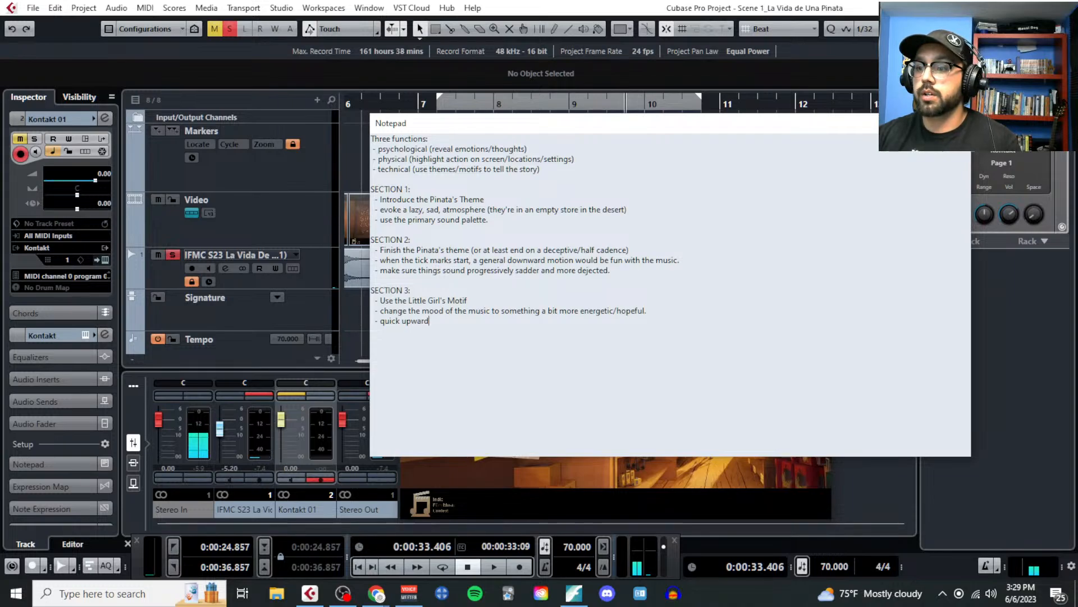
pyautogui.write('s moving scale as ')
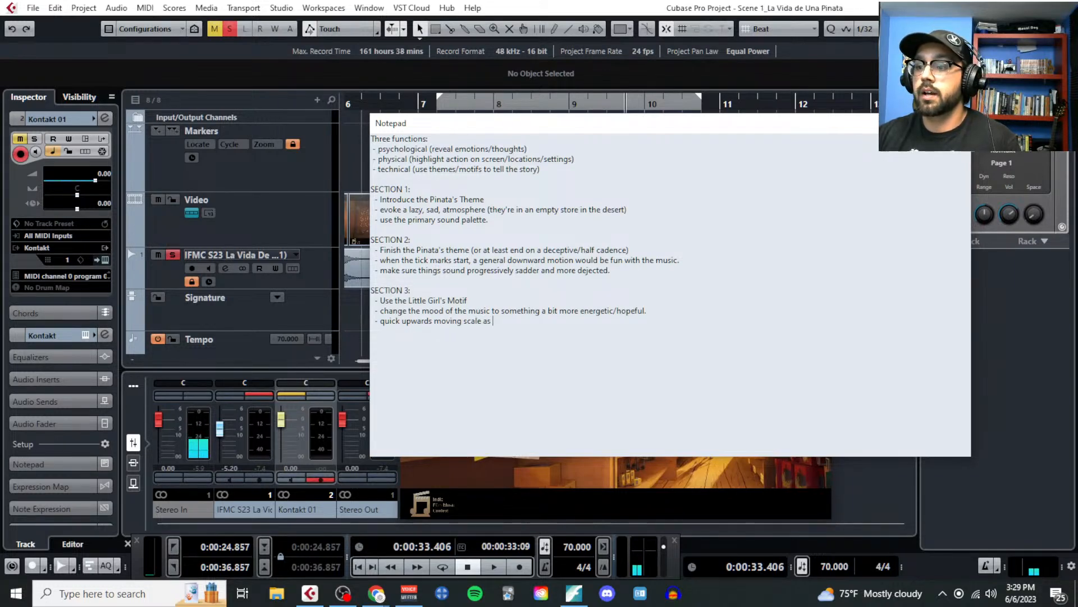
pyautogui.write('the pinata freezes')
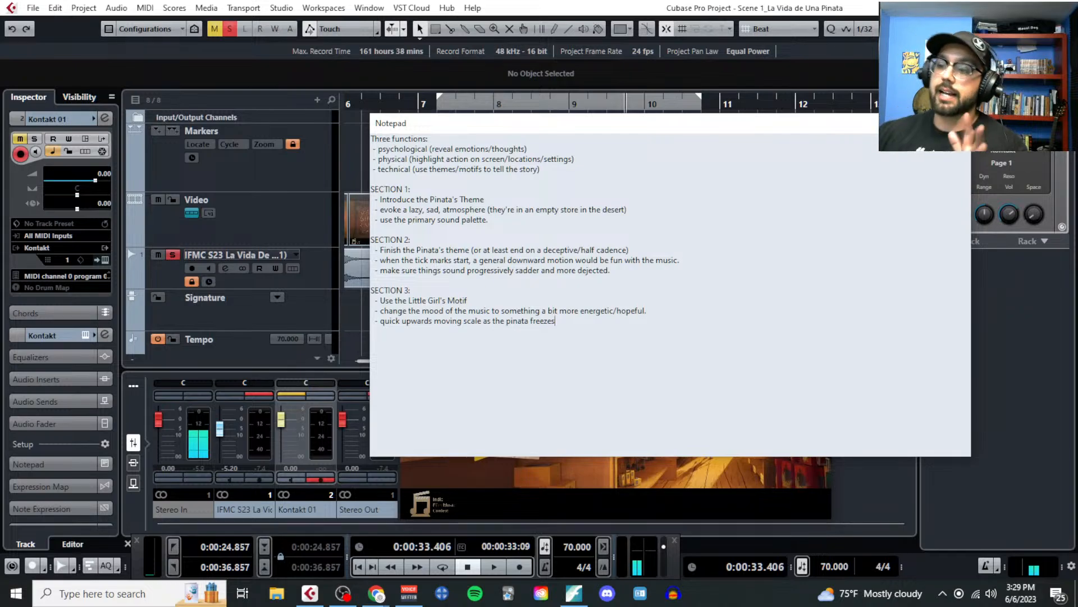
# Step: Move the notes out of the way and play the video on past marker 5
pyautogui.press('Escape')
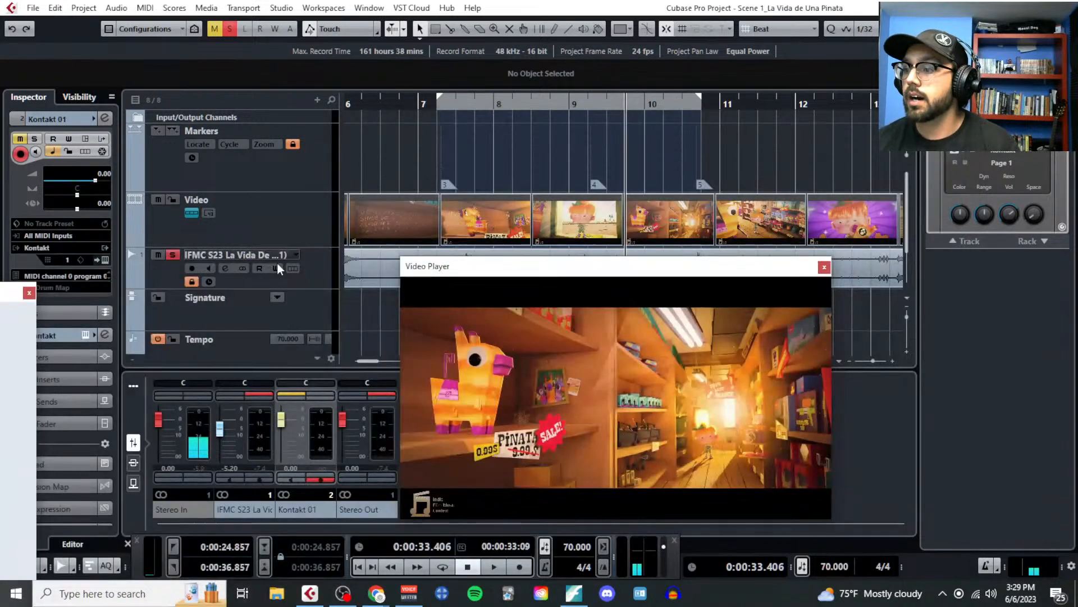
pyautogui.press('space')
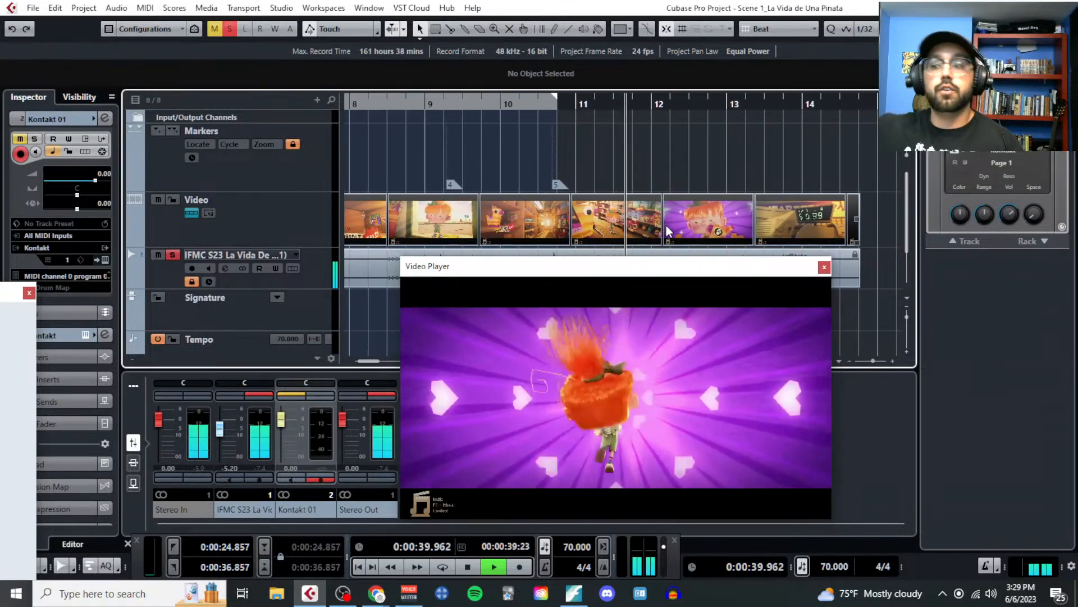
pyautogui.press('space')
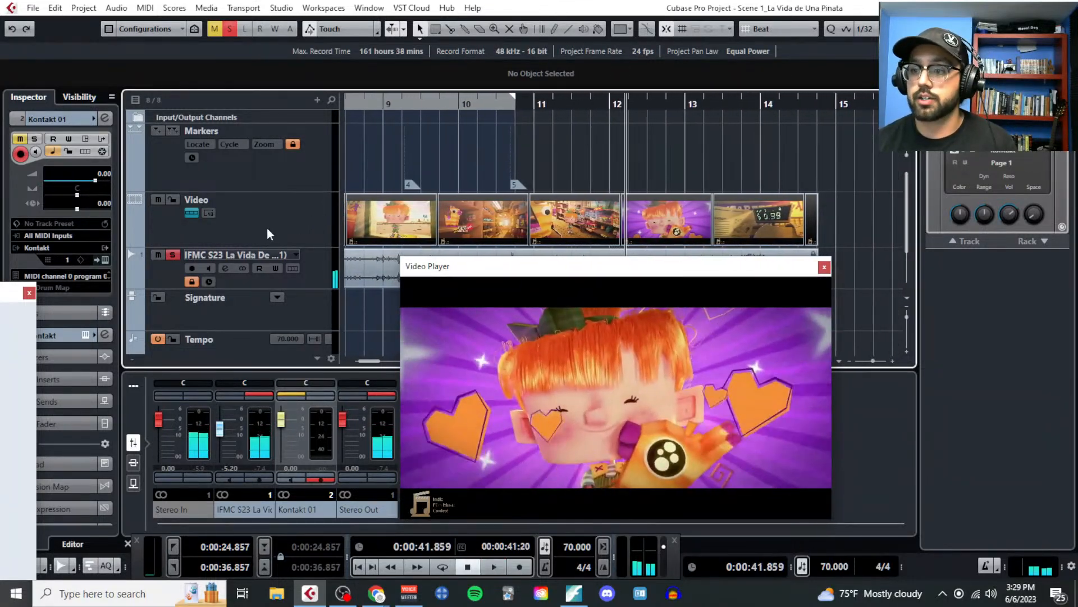
# Step: Bring the notes back into view and change the SECTION 3 heading to "SECTION 3 & 4:"
pyautogui.moveTo(16, 293); pyautogui.dragTo(775, 174)
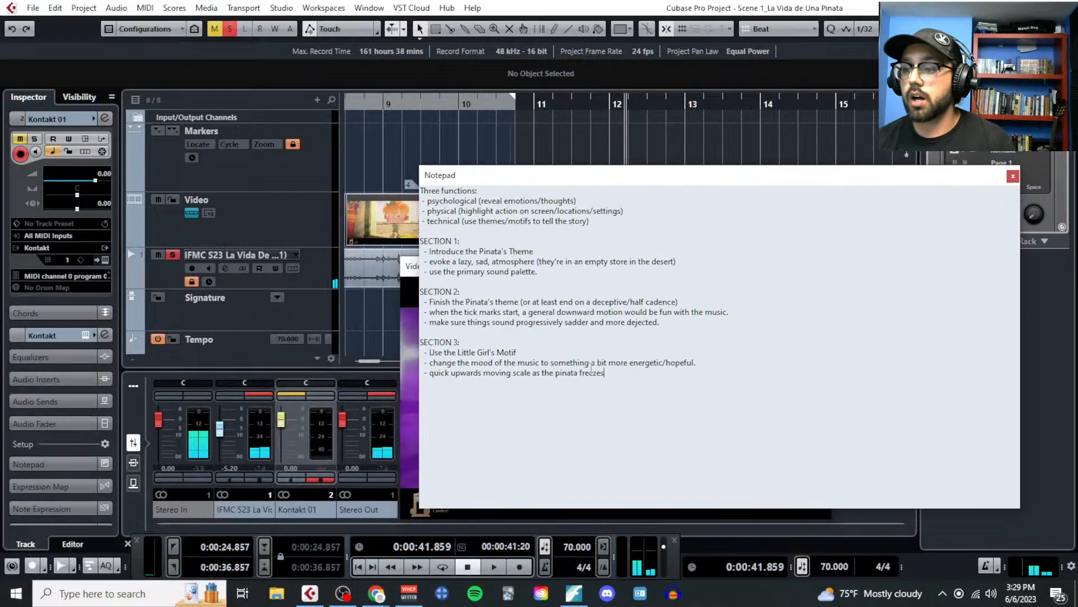
pyautogui.click(459, 342)
pyautogui.write('& 4')
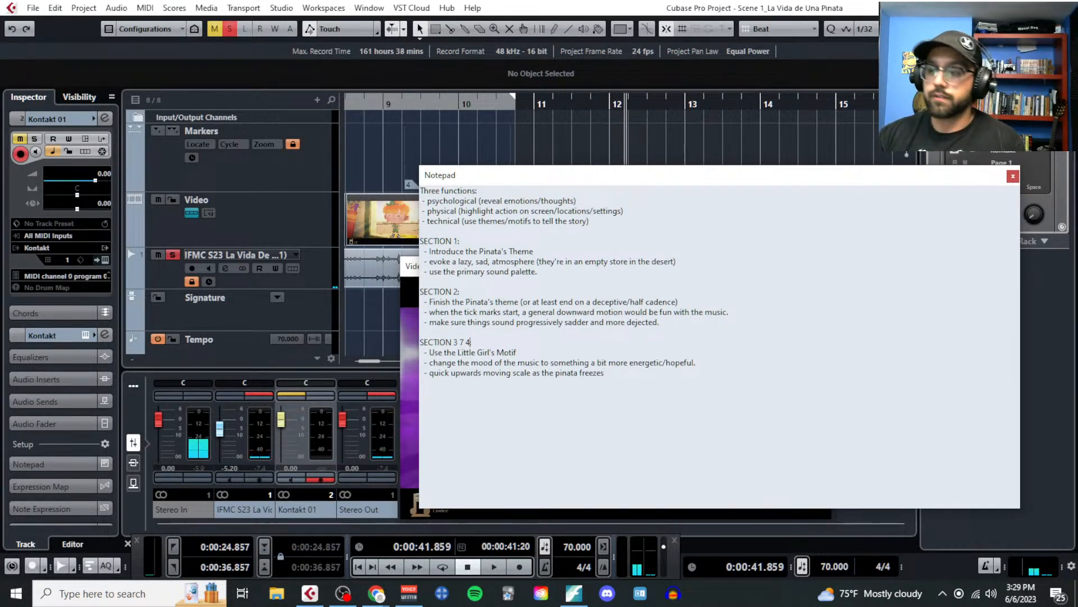
pyautogui.press('BackSpace')
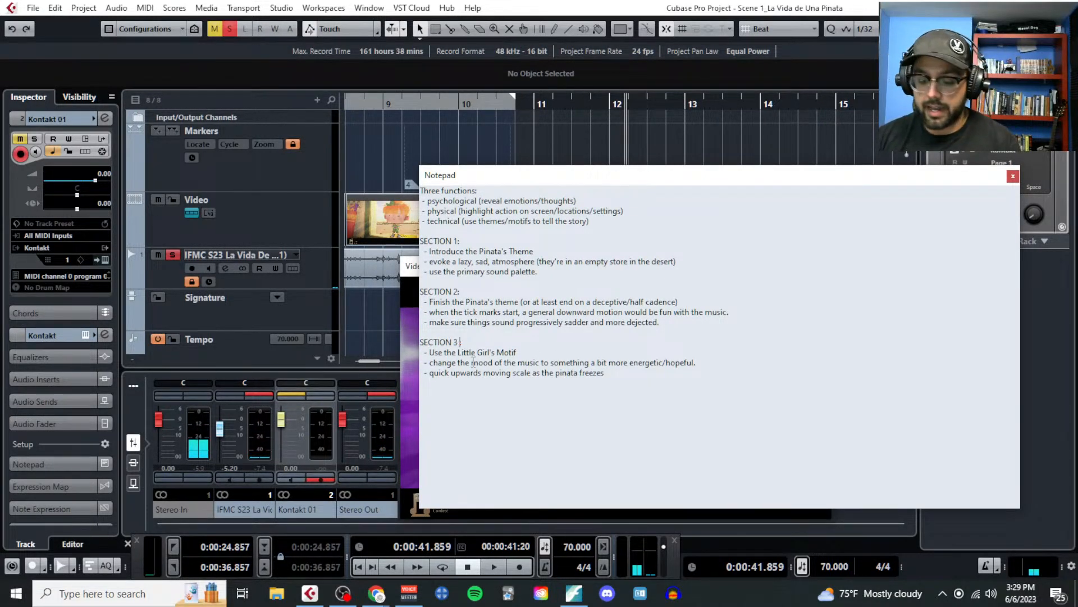
pyautogui.write('&')
pyautogui.write(':')
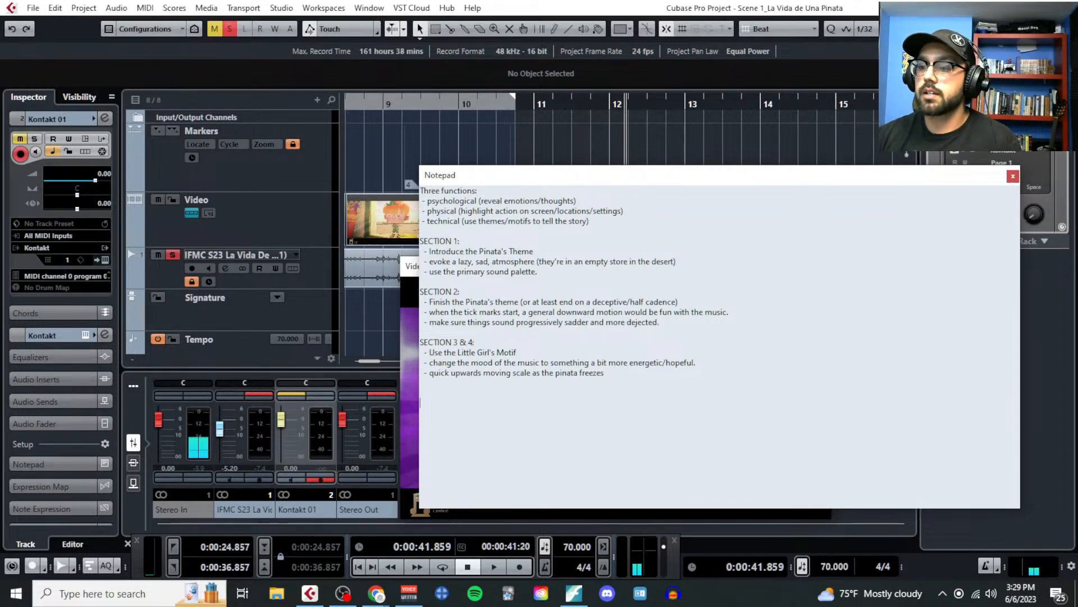
# Step: Add a "SECTION 5:" heading below with the bullets "up beat energy" and "use motifs for little girl & pinata"
pyautogui.write('SECTION 5: ')
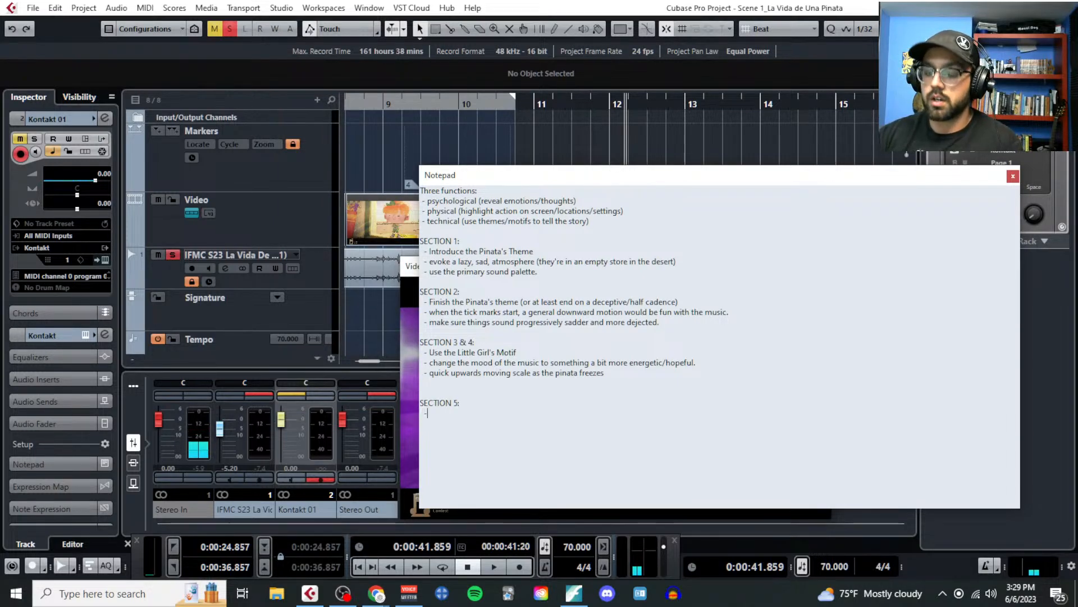
pyautogui.write('up beat energy')
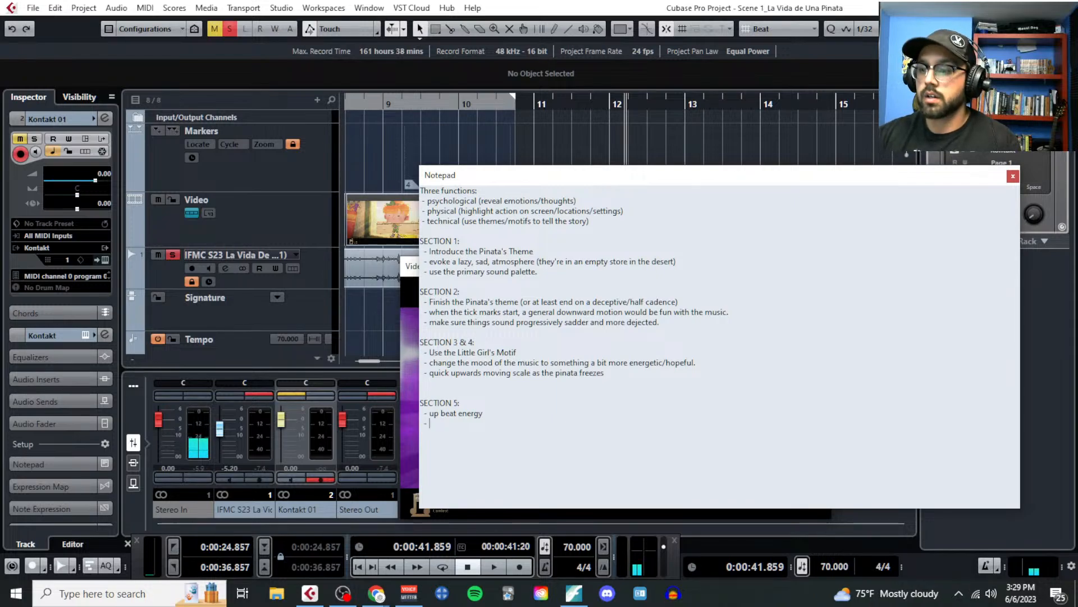
pyautogui.write(' use motifs f')
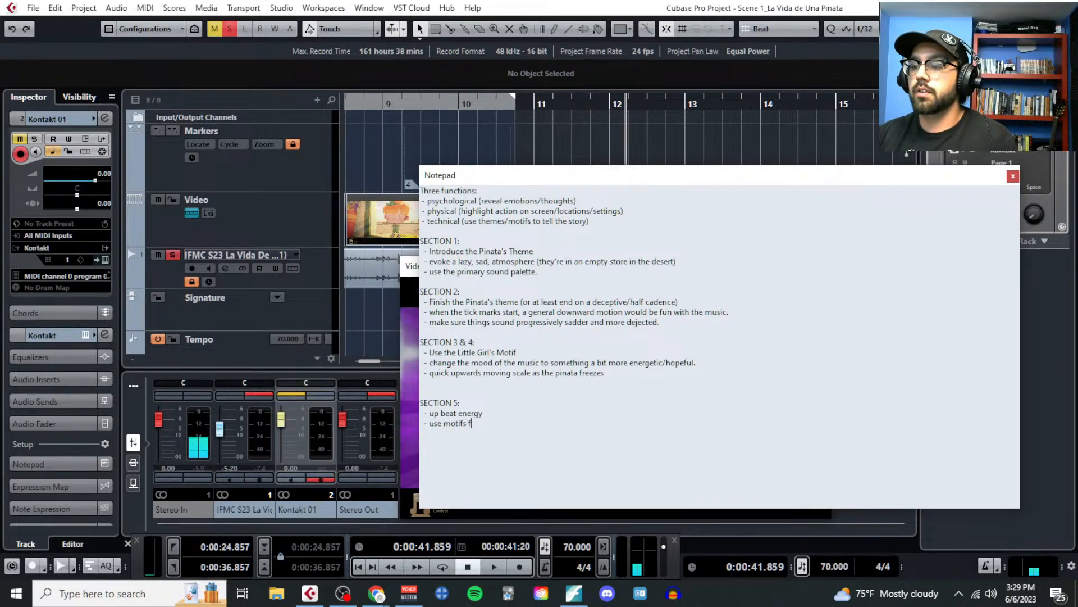
pyautogui.write('or li')
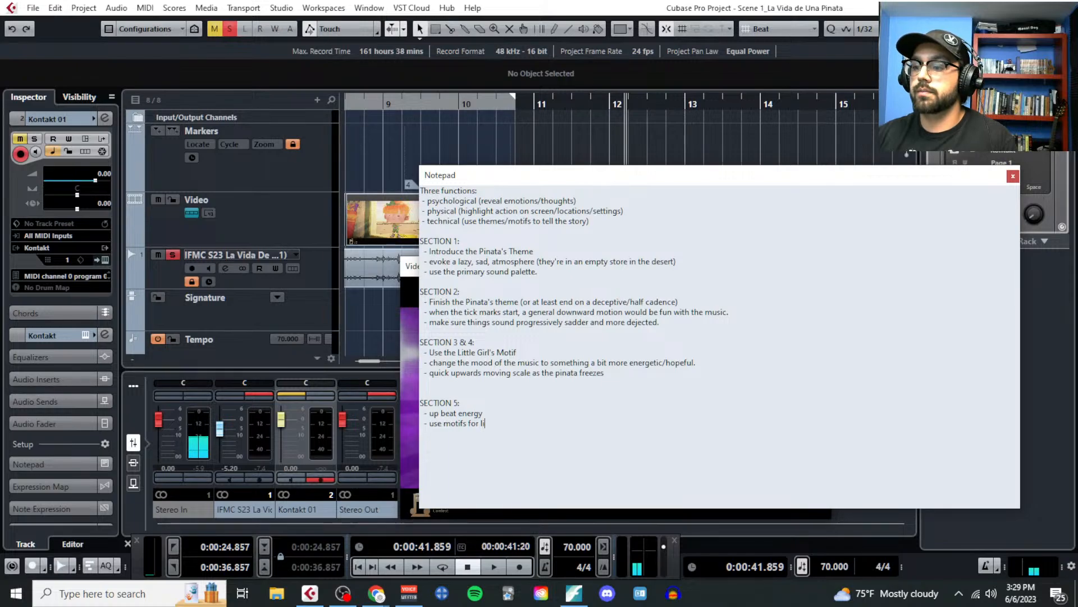
pyautogui.write('ttle girl 7')
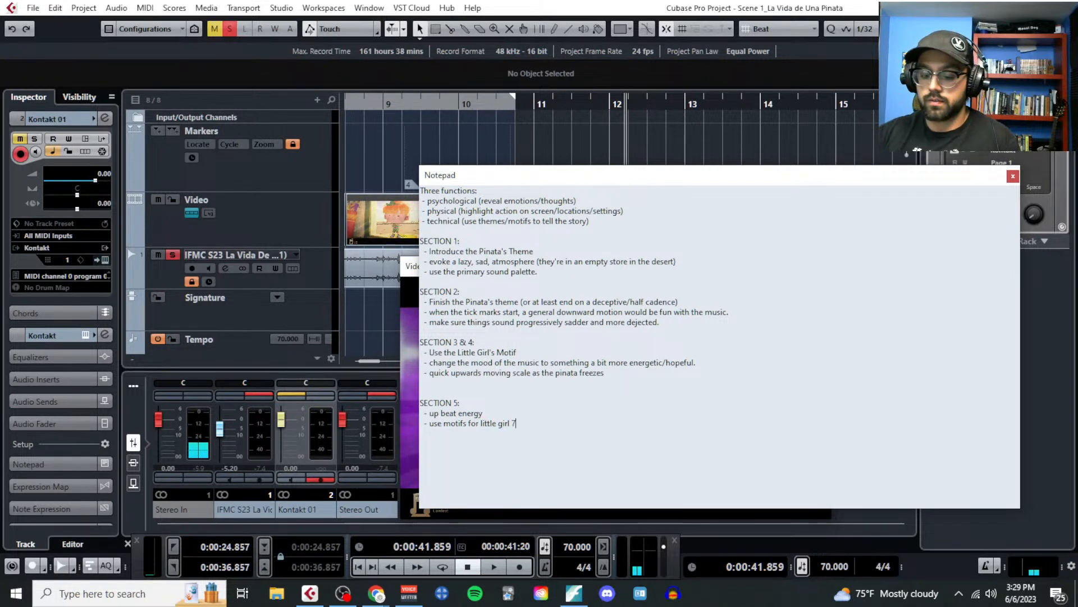
pyautogui.write(' B')
pyautogui.press('BackSpace')
pyautogui.press('BackSpace')
pyautogui.press('BackSpace')
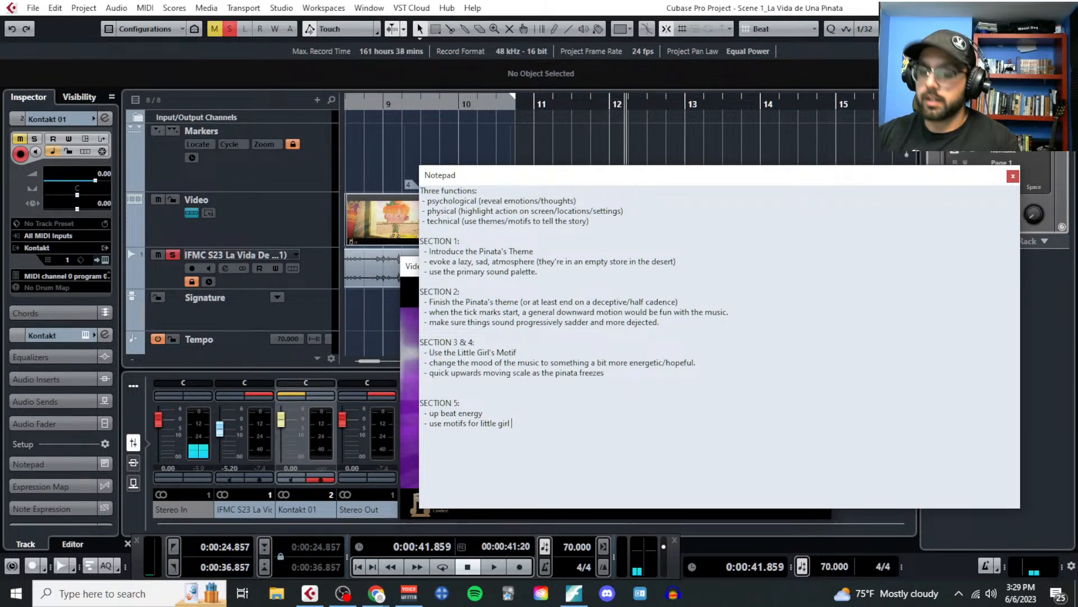
pyautogui.write('& pinata')
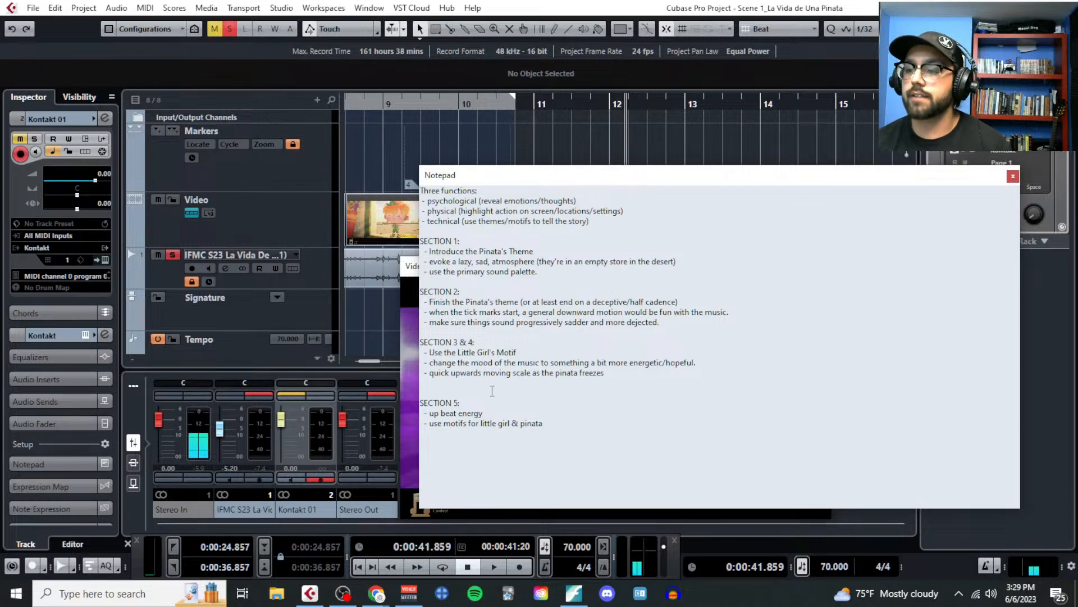
# Step: Enlarge the notes text and highlight Sections 1 and 2, followed by Sections 3 to 5, for review
pyautogui.scroll(4, 471, 381)
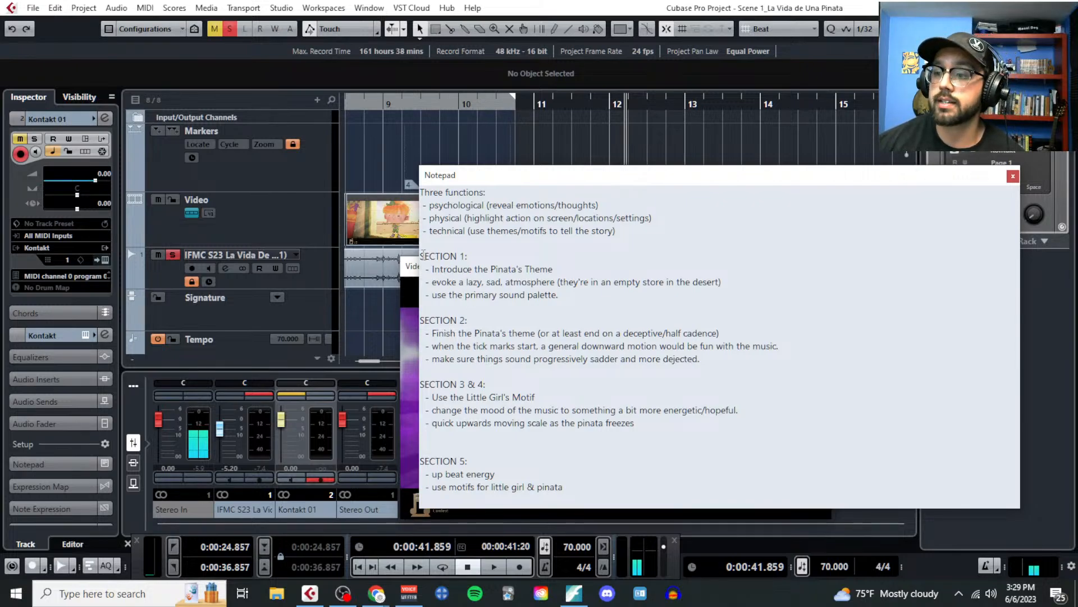
pyautogui.moveTo(421, 257); pyautogui.dragTo(729, 357)
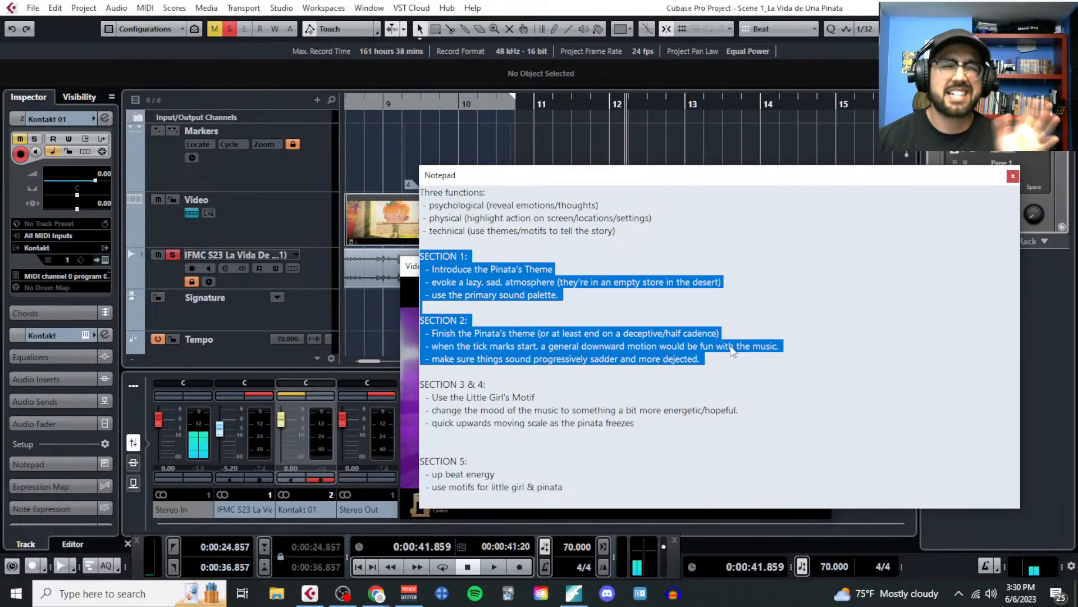
pyautogui.moveTo(563, 487); pyautogui.dragTo(419, 383)
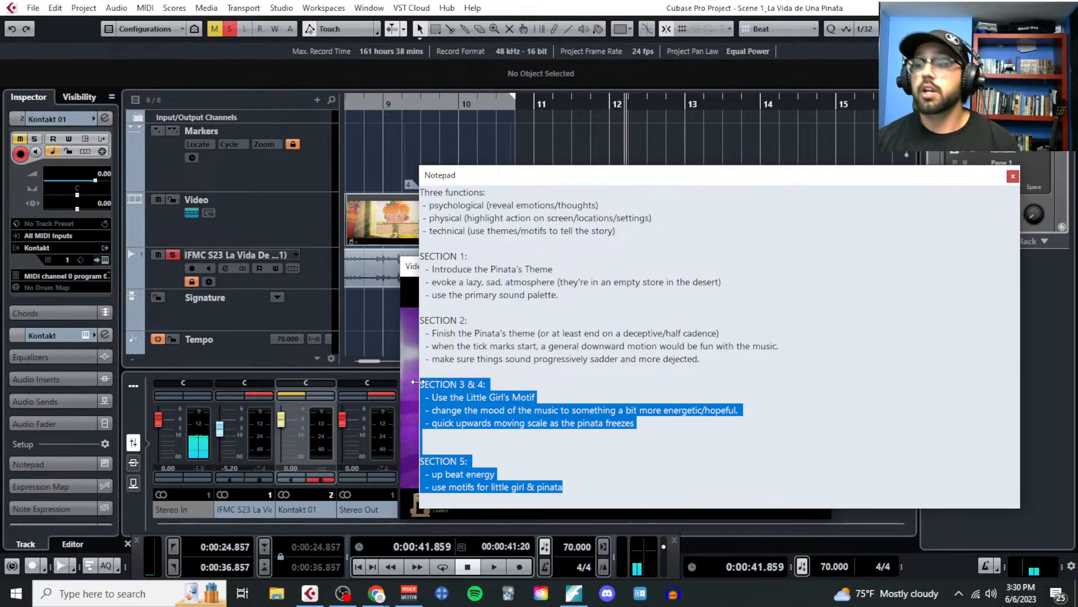
# Step: Close the notes and the video player, and select markers 1 and 2 at the start of the scene
pyautogui.click(1012, 177)
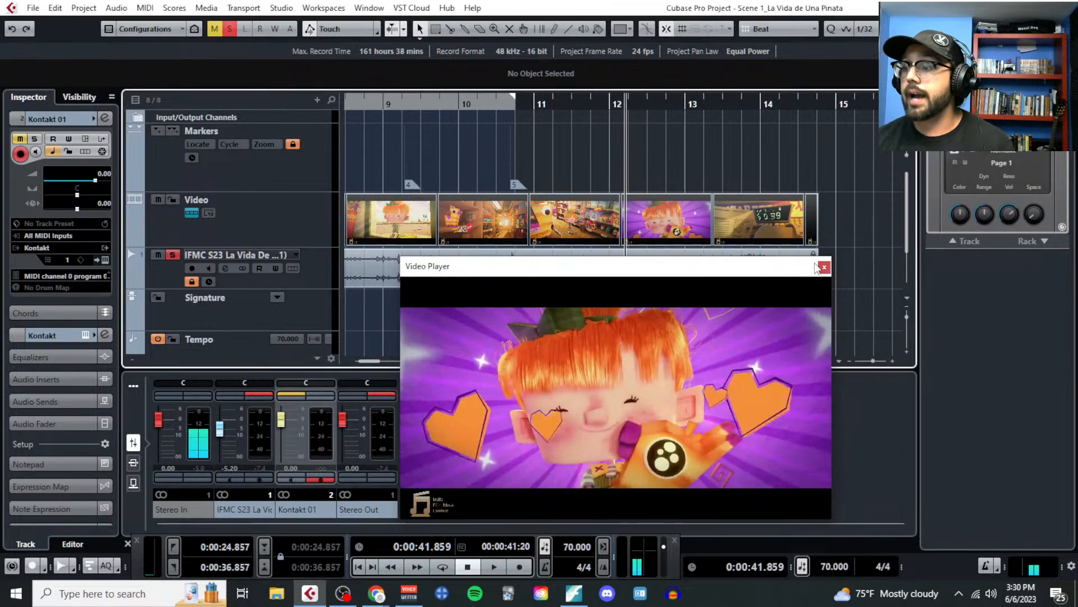
pyautogui.click(823, 268)
pyautogui.hscroll(-10, 498, 243)
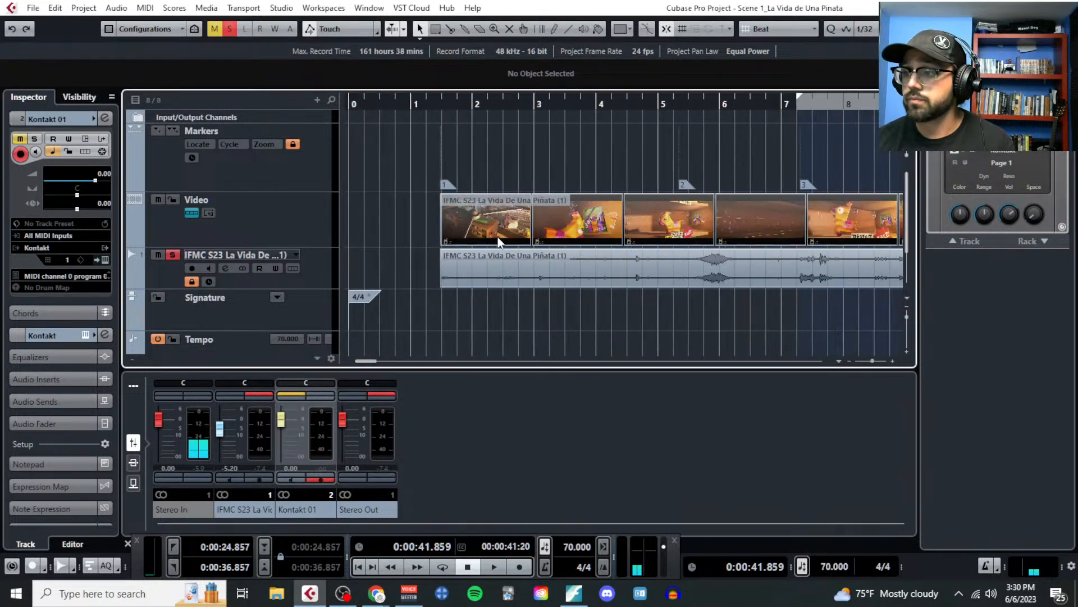
pyautogui.scroll(-3, 393, 186)
pyautogui.moveTo(382, 167); pyautogui.dragTo(588, 184)
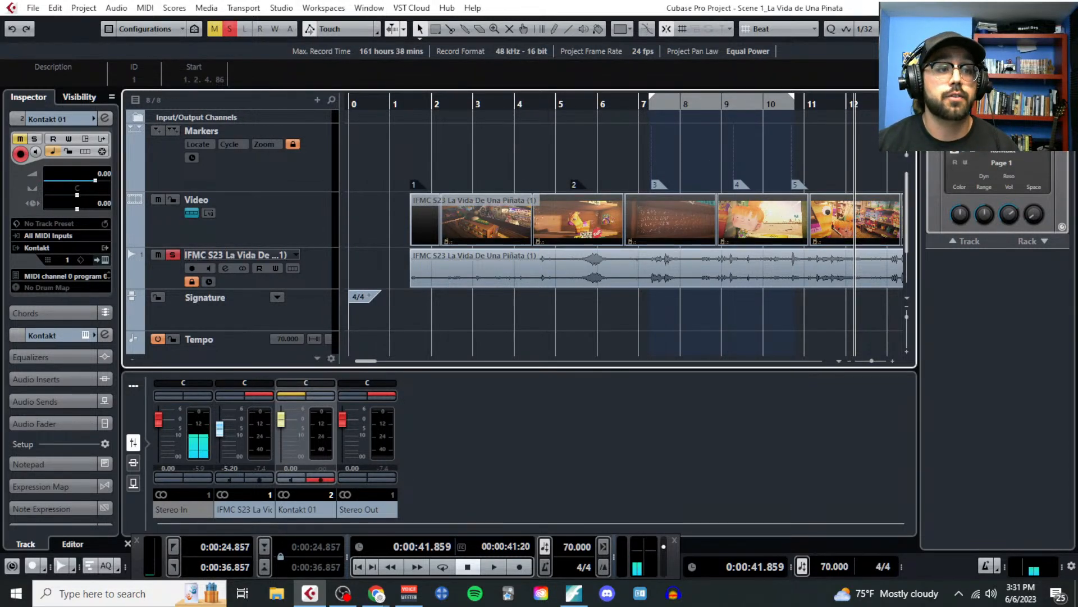
# Step: Switch to the Google Docs lesson plan, review the Tempo Mapping section and highlight item 1 of the Summary of Process
pyautogui.click(376, 593)
pyautogui.scroll(-7, 527, 393)
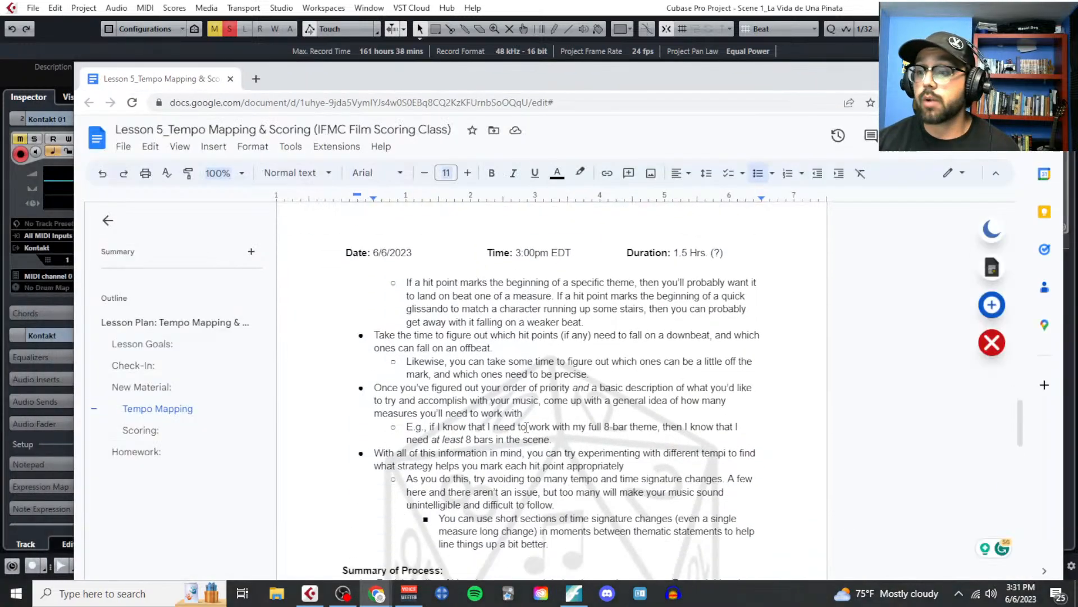
pyautogui.scroll(-3, 526, 428)
pyautogui.scroll(15, 527, 429)
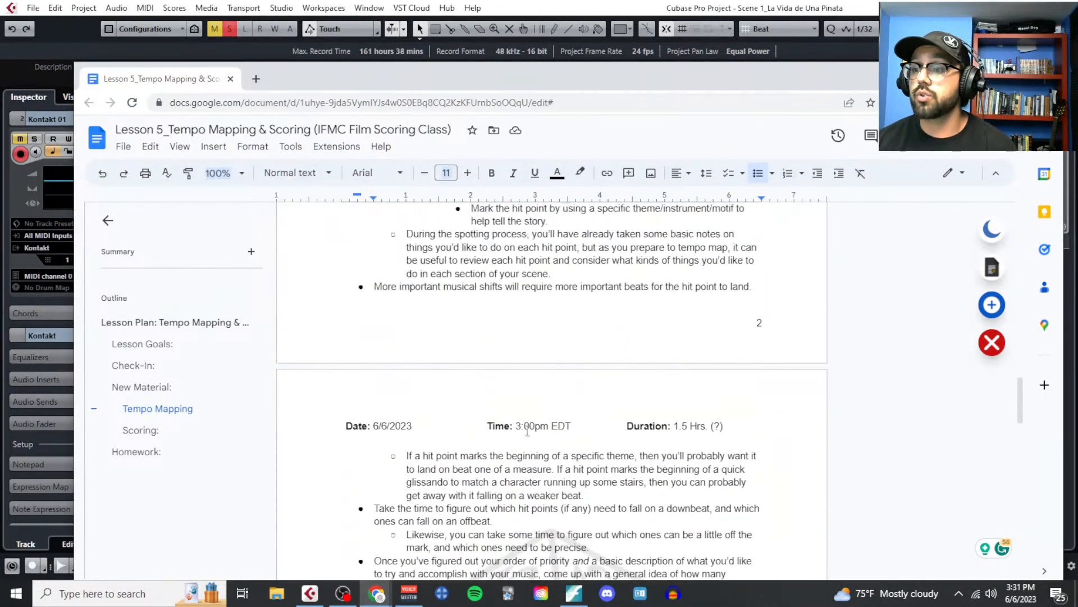
pyautogui.scroll(2, 527, 430)
pyautogui.scroll(-5, 527, 431)
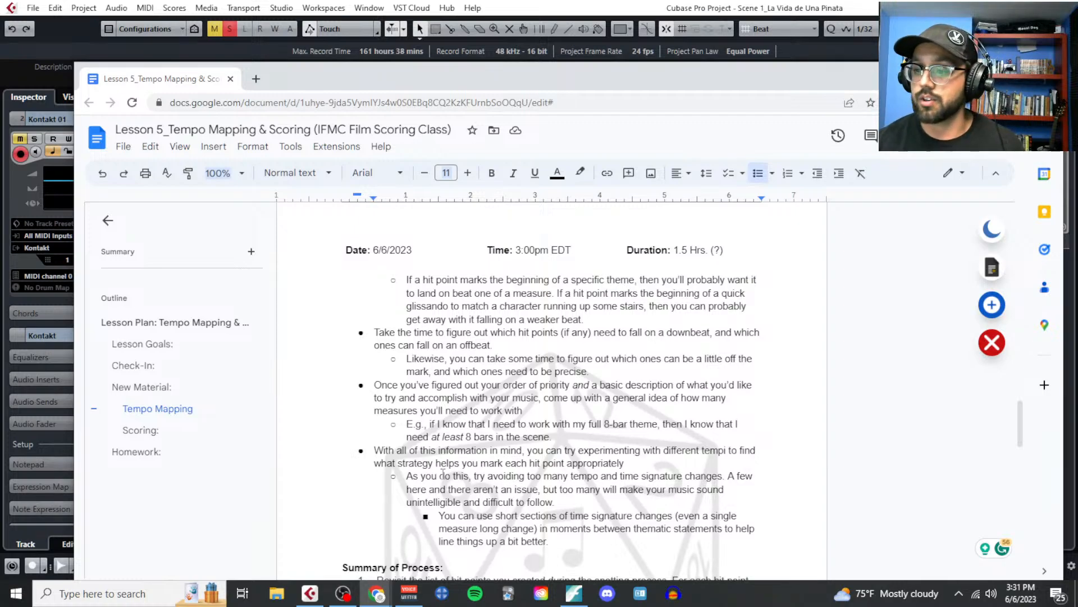
pyautogui.scroll(-3, 558, 454)
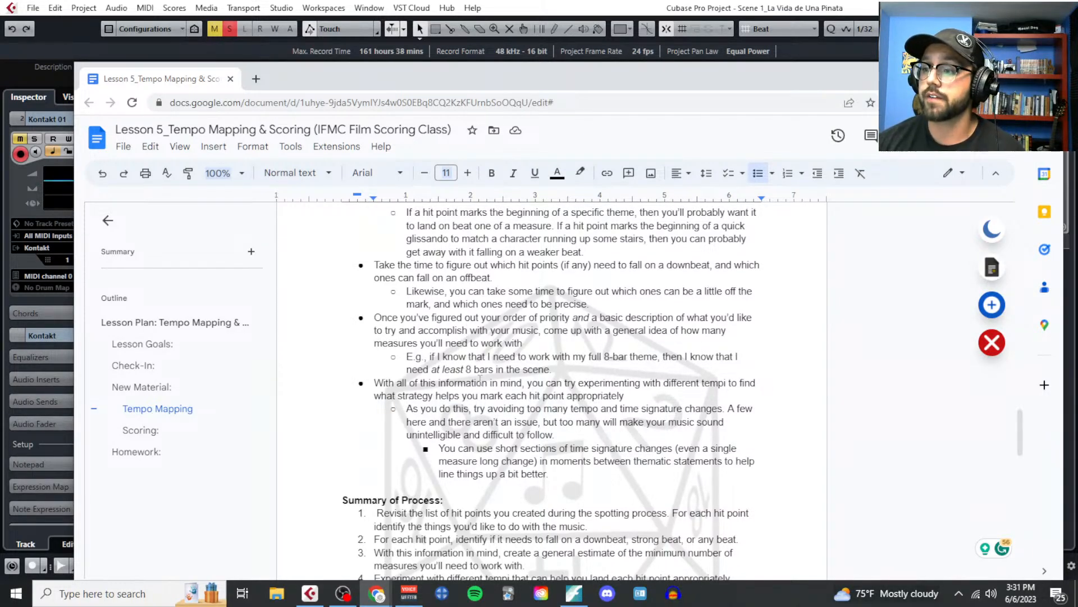
pyautogui.scroll(-6, 481, 382)
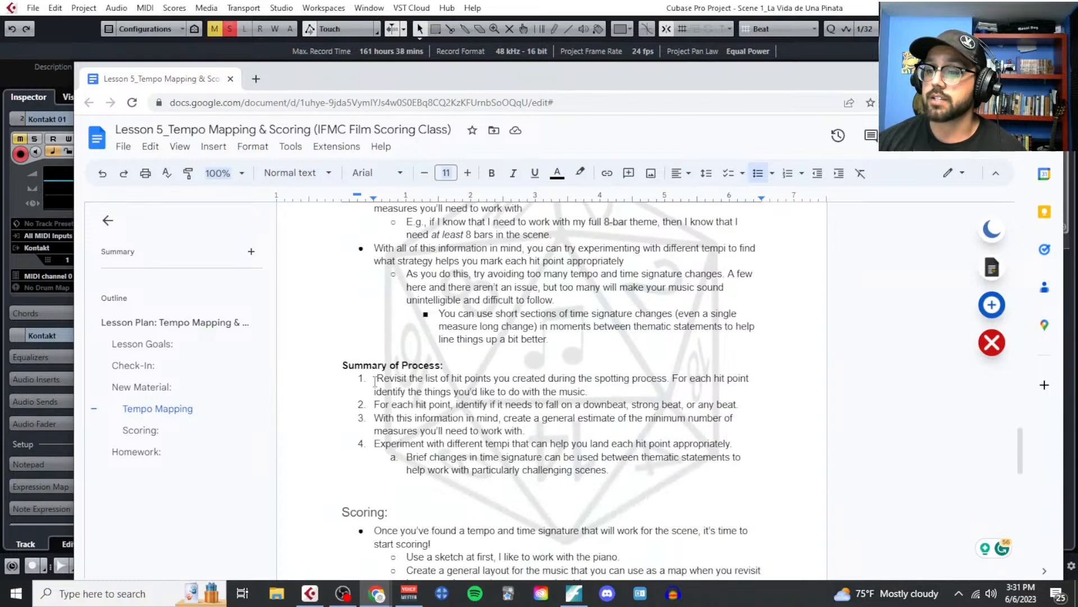
pyautogui.moveTo(374, 382); pyautogui.dragTo(614, 393)
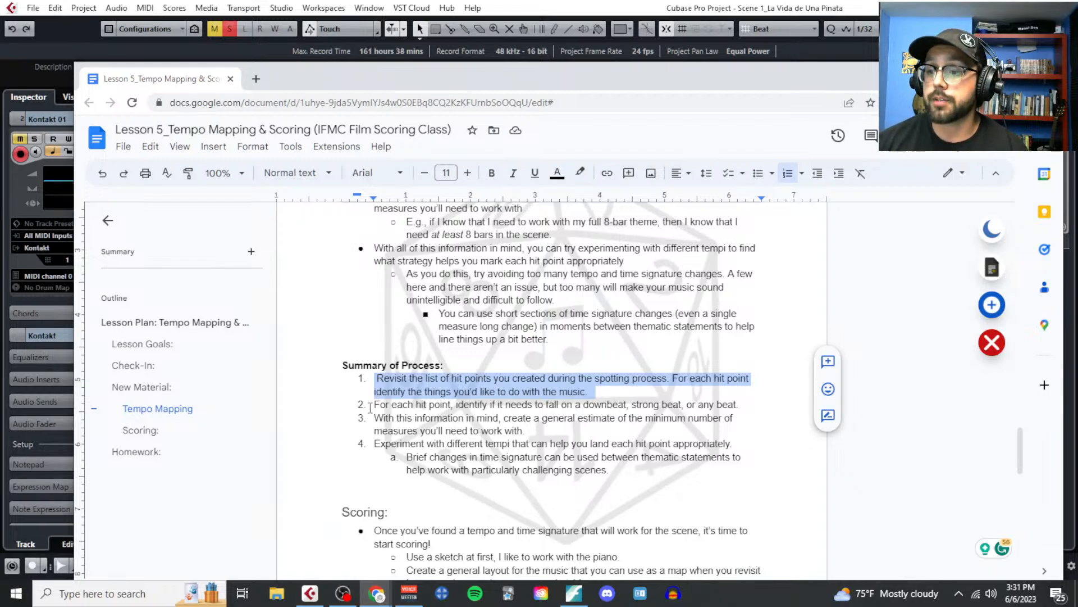
# Step: Highlight items 2 and 3 of the lesson plan's Summary of Process for review, briefly checking the Cubase project in between
pyautogui.moveTo(370, 408); pyautogui.dragTo(742, 408)
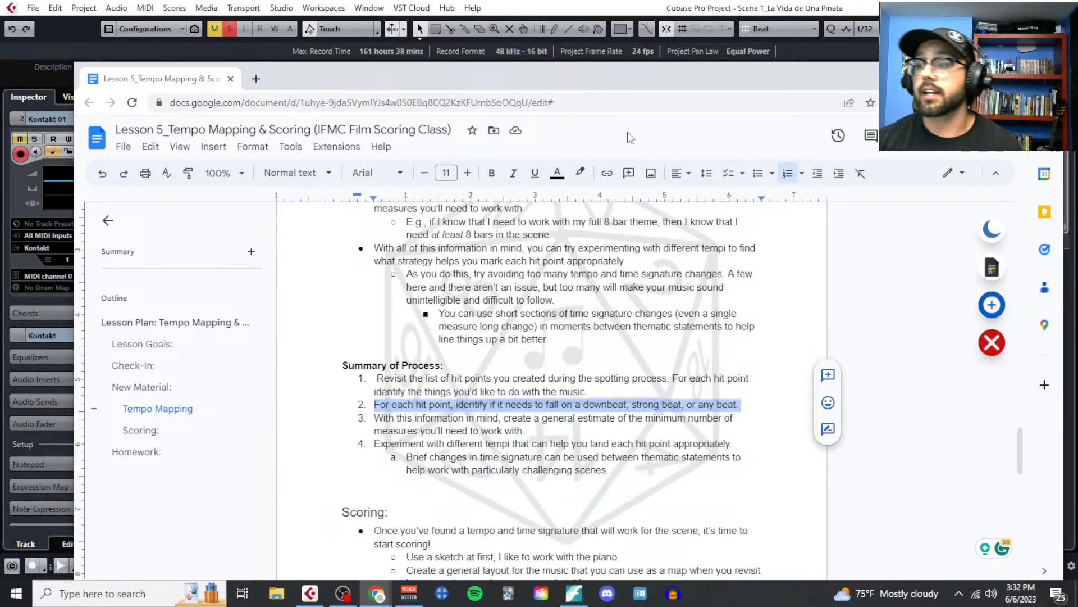
pyautogui.hotkey('alt', 'Tab')
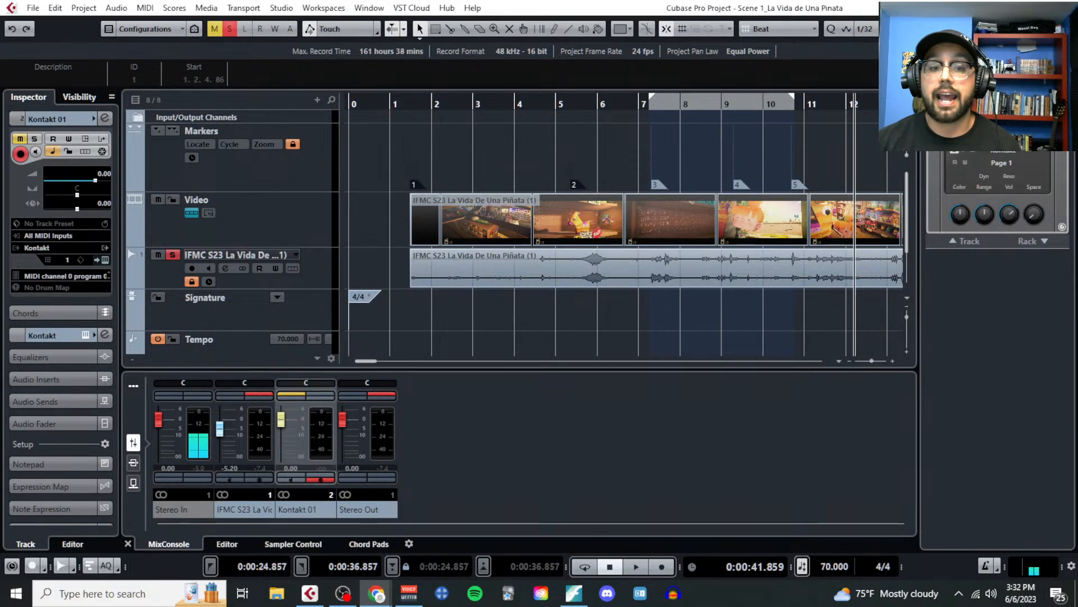
pyautogui.hotkey('alt', 'Tab')
pyautogui.scroll(-1, 687, 390)
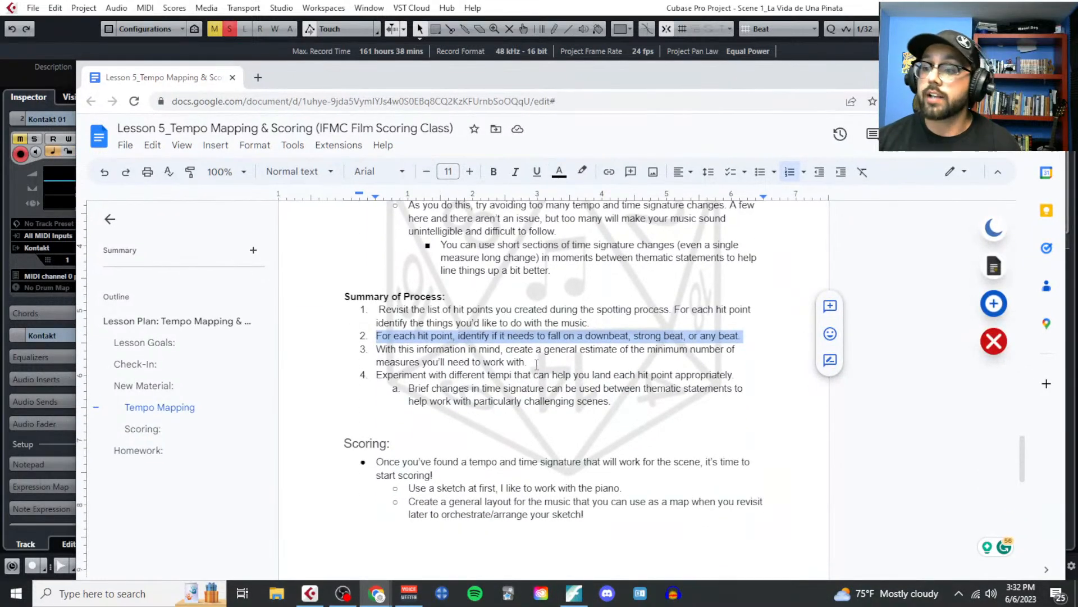
pyautogui.moveTo(526, 362); pyautogui.dragTo(375, 348)
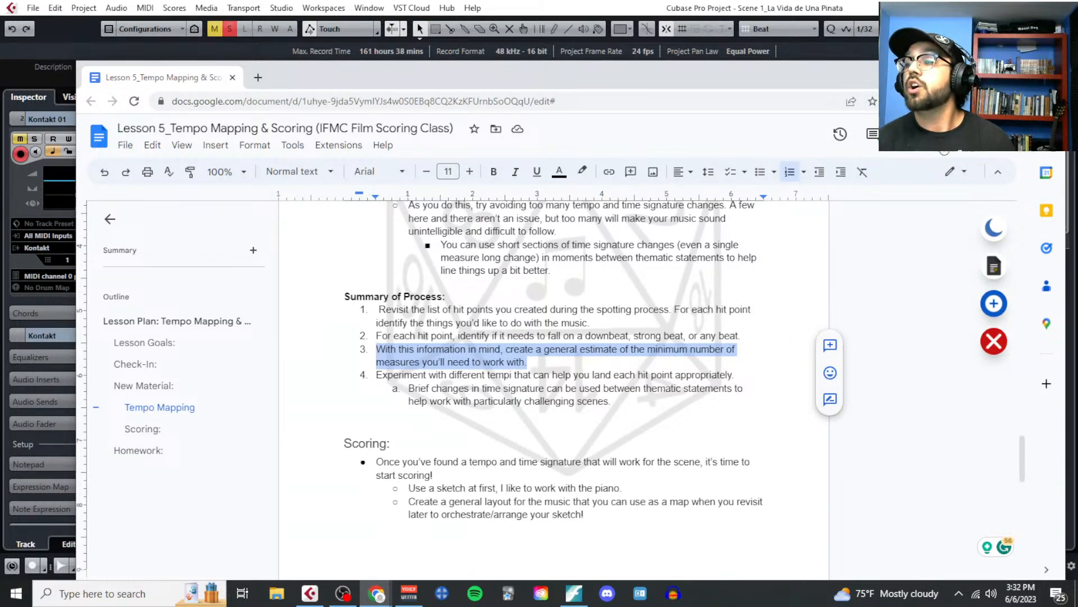
# Step: Switch back to the Cubase project and examine the spacing between markers 1 to 5 on the timeline
pyautogui.hotkey('alt', 'Tab')
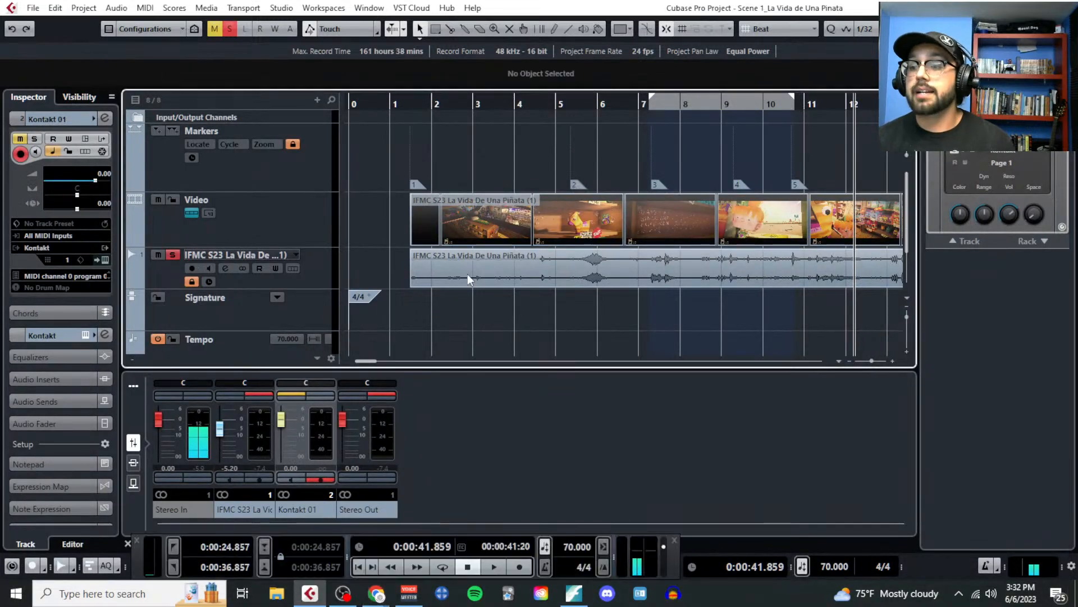
pyautogui.scroll(2, 420, 200)
pyautogui.scroll(1, 420, 201)
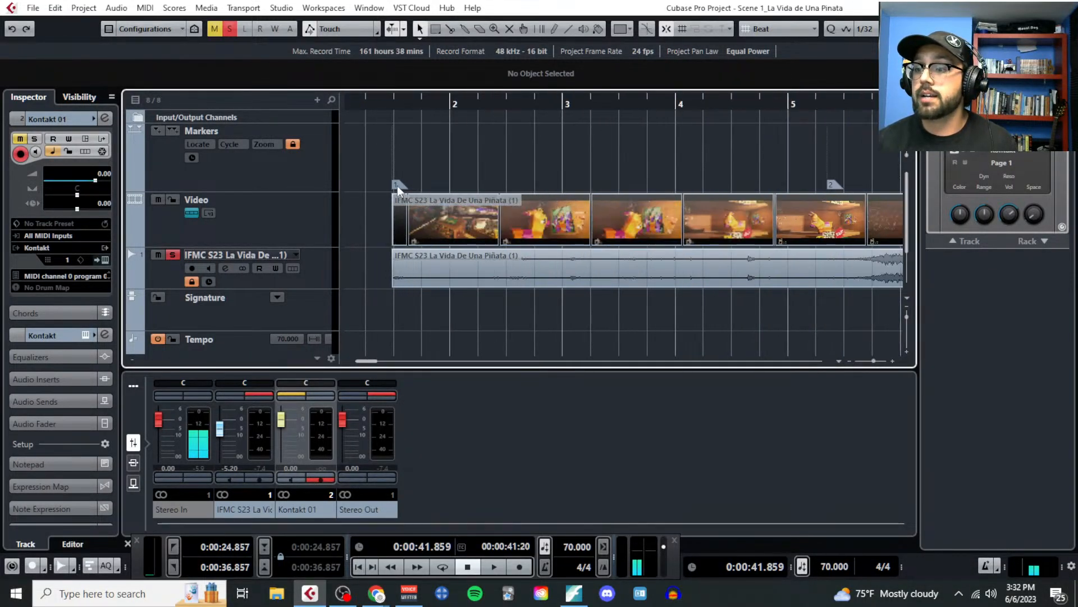
pyautogui.scroll(-3, 824, 188)
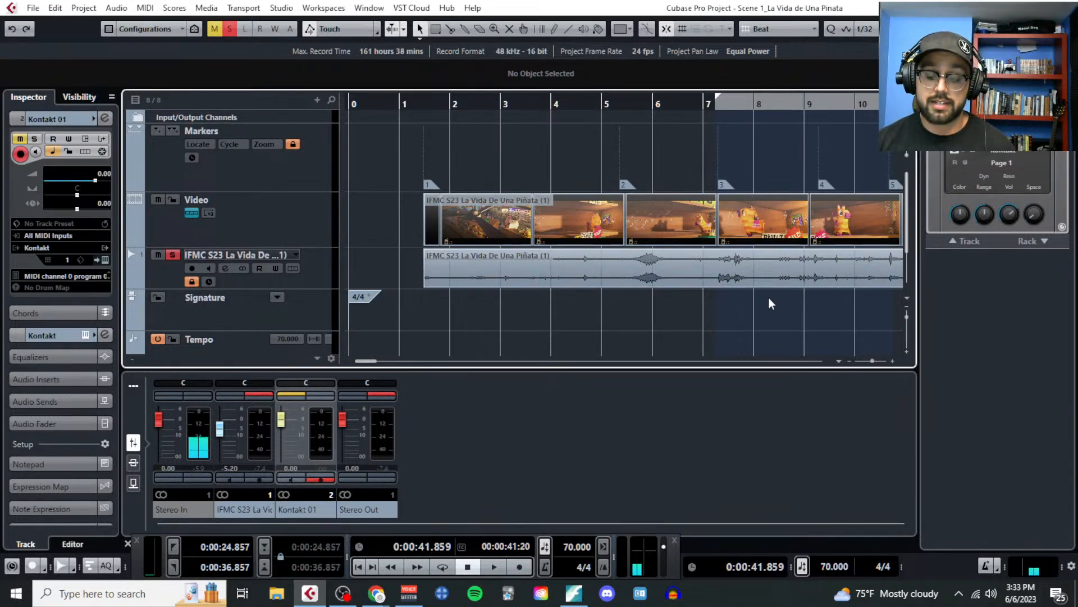
pyautogui.hscroll(3, 746, 271)
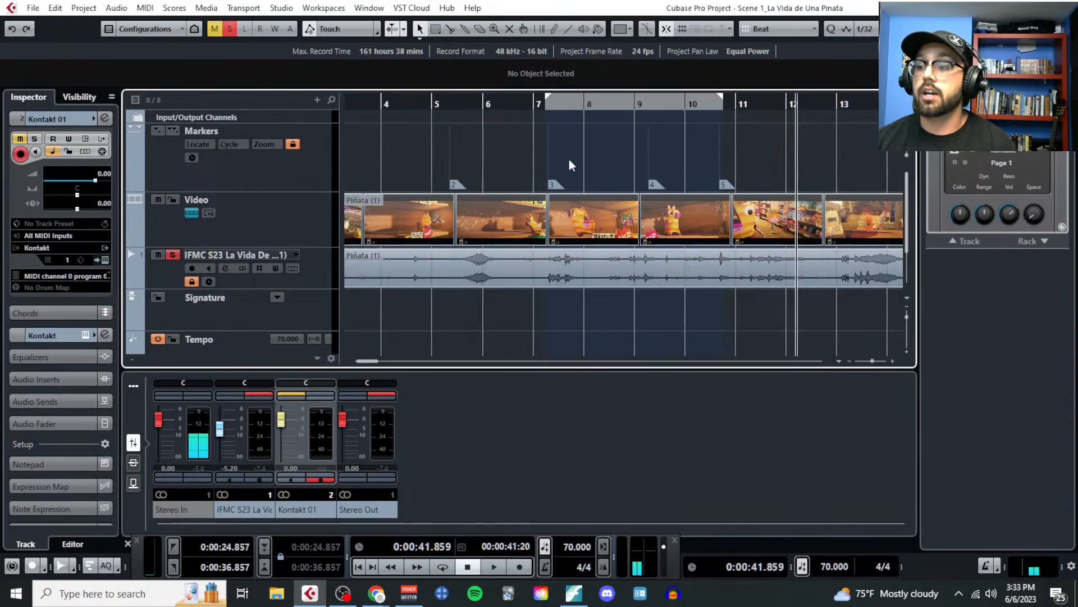
# Step: Play the scene with the video player from just before marker 3 to just past marker 5, and close the player
pyautogui.click(601, 104)
pyautogui.press('space')
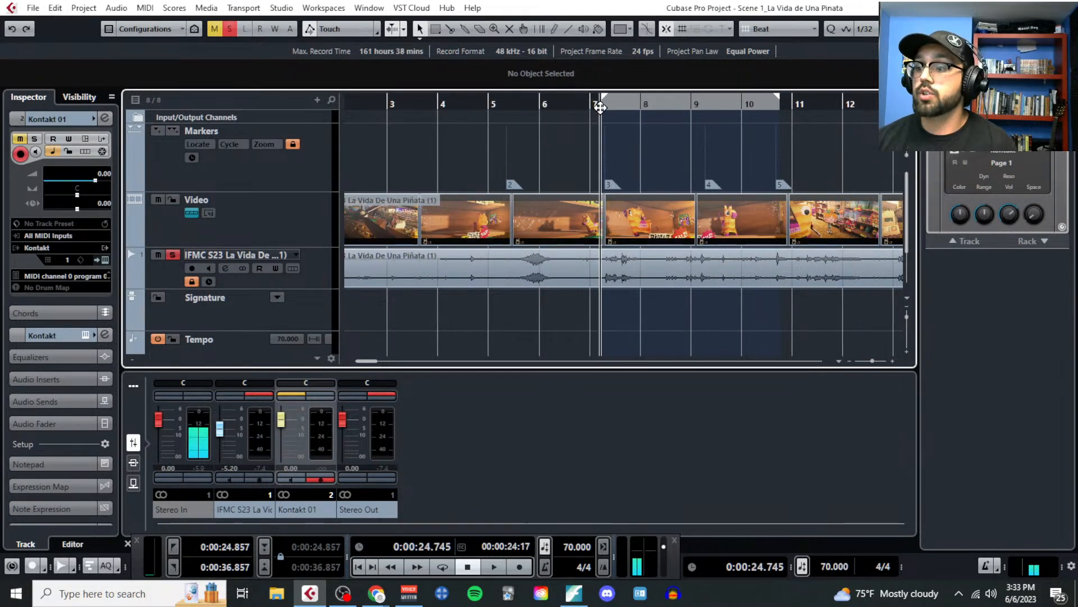
pyautogui.press('F8')
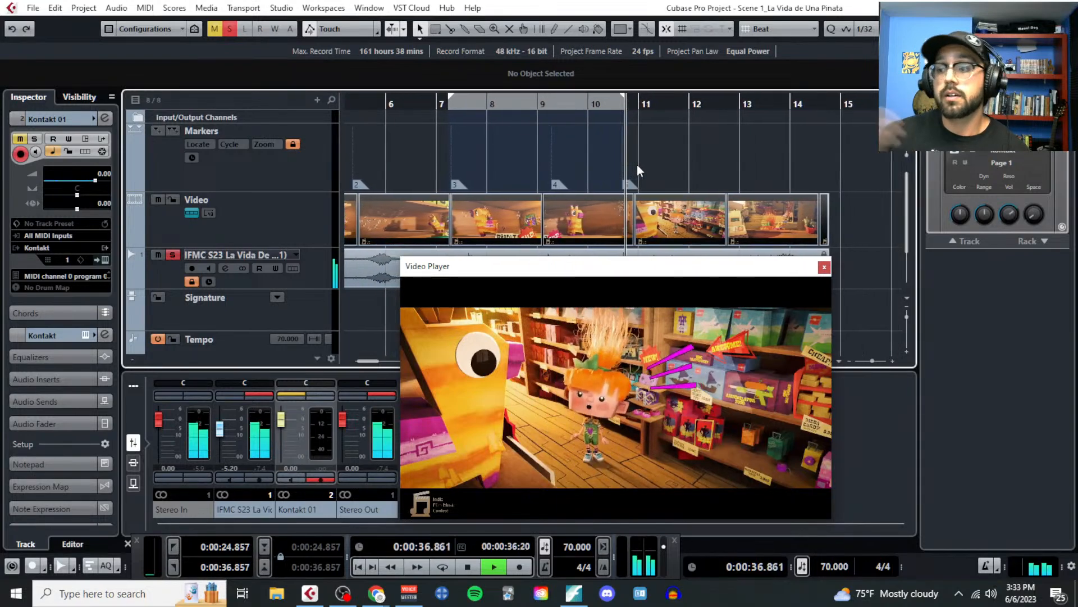
pyautogui.press('space')
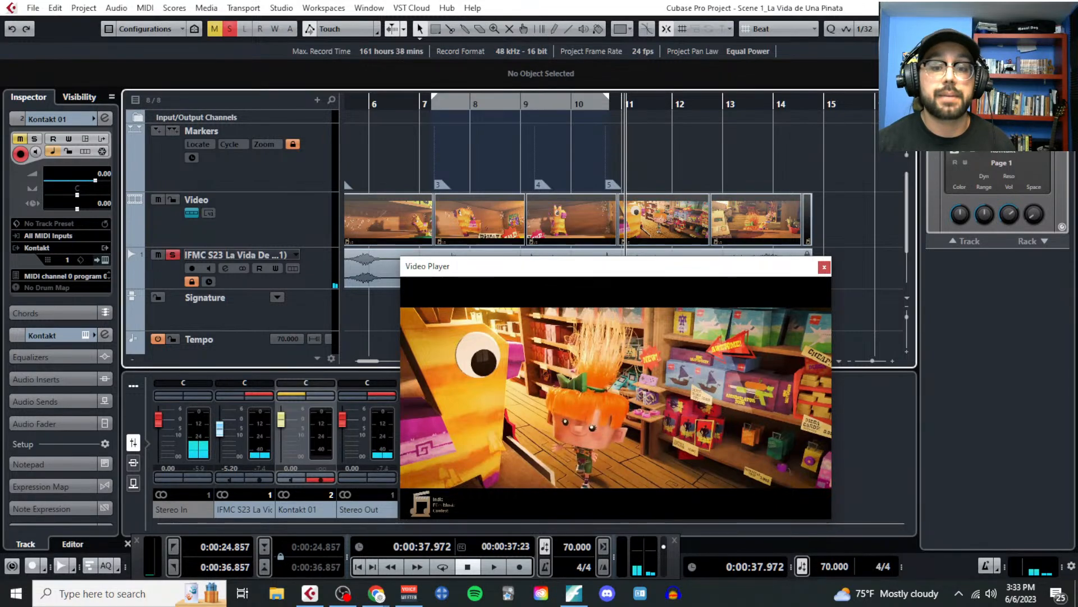
pyautogui.press('F8')
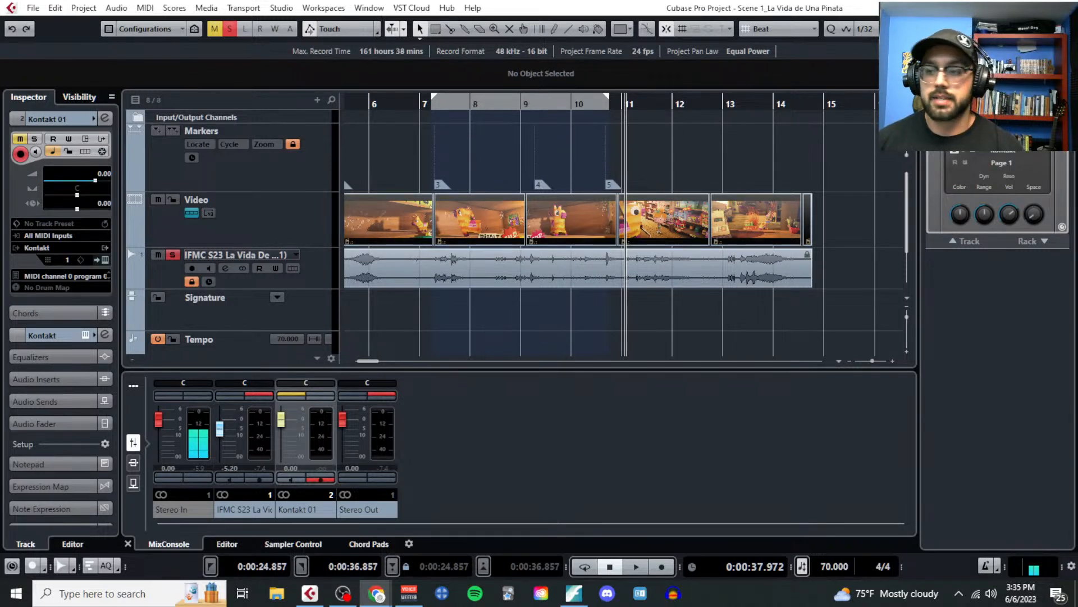
# Step: Show the transport bar, return to marker 1 at the scene's start, and close the reopened video player
pyautogui.scroll(-2, 416, 259)
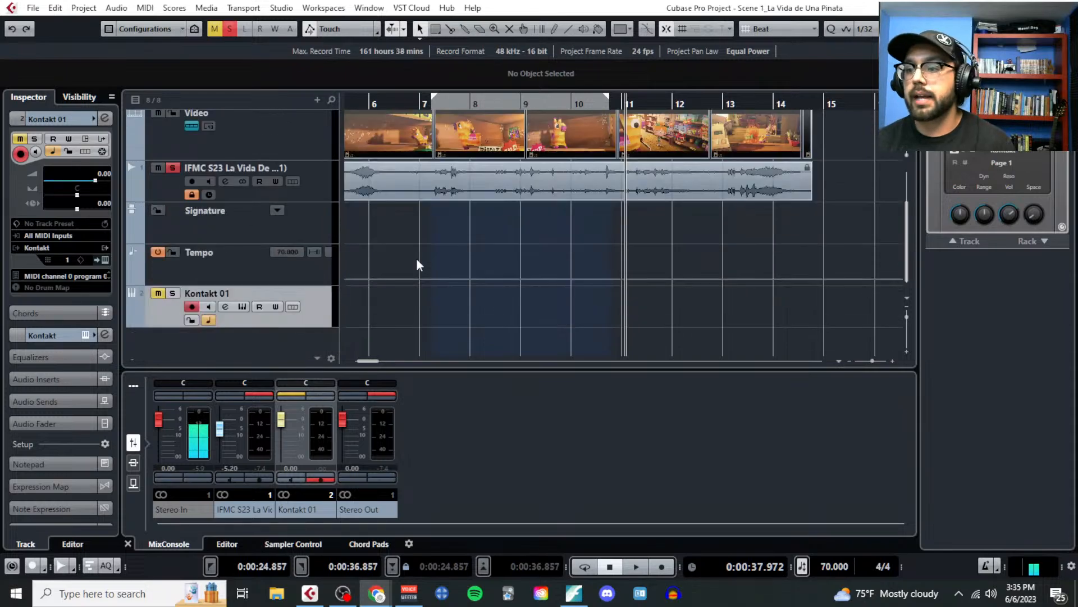
pyautogui.scroll(2, 405, 256)
pyautogui.press('F8')
pyautogui.press('F2')
pyautogui.hscroll(-6, 388, 178)
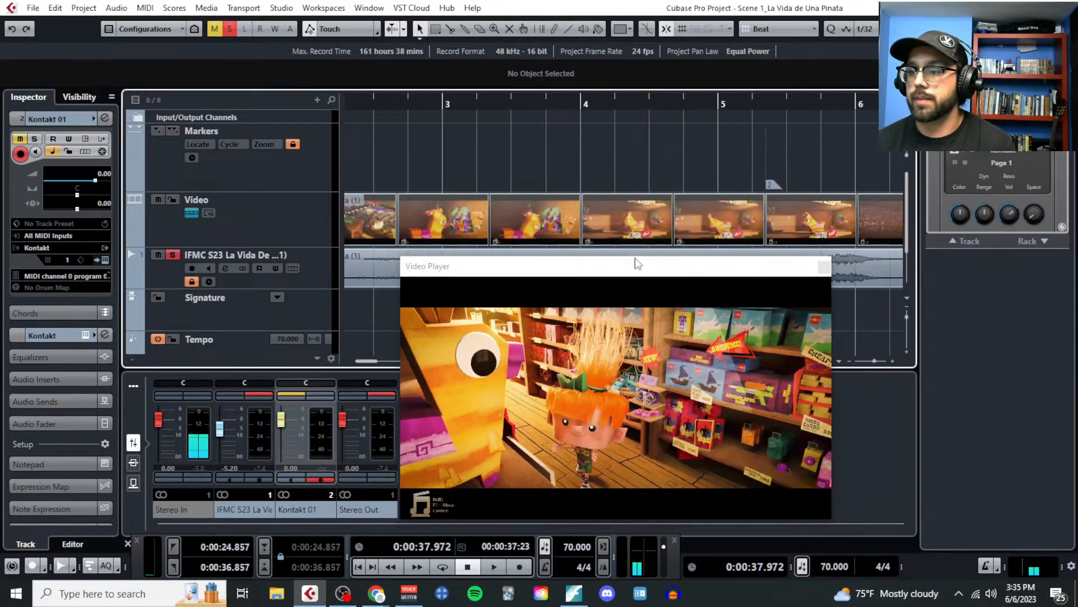
pyautogui.scroll(3, 547, 168)
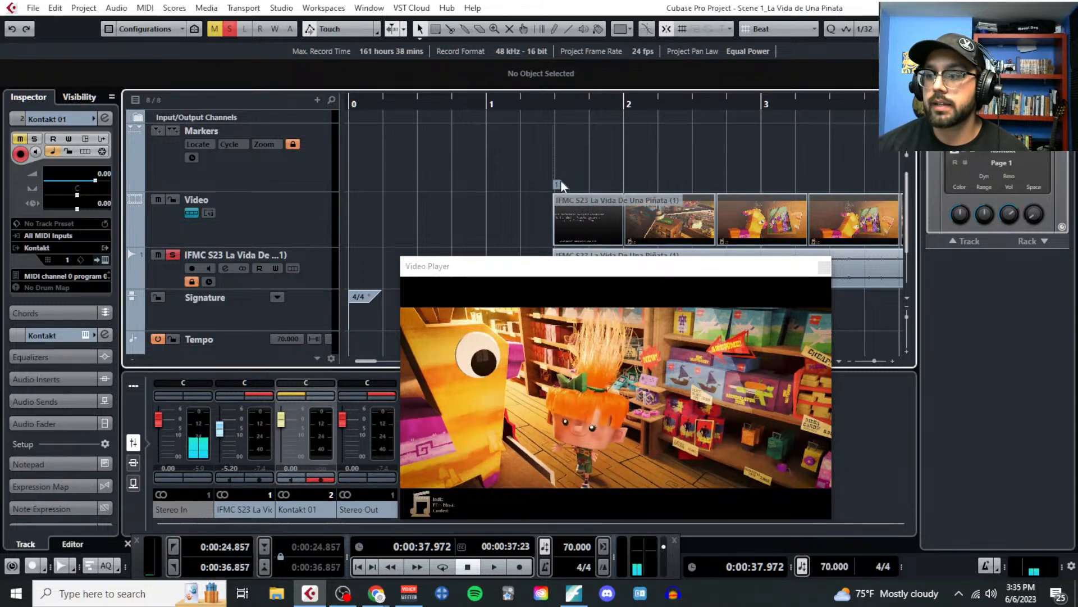
pyautogui.click(823, 268)
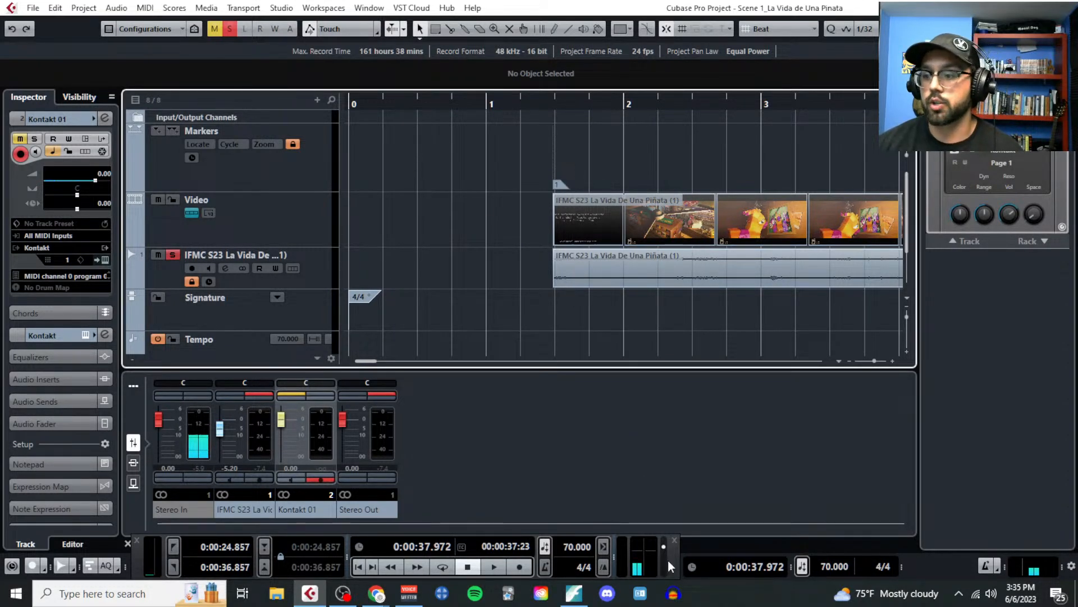
# Step: Try a 6/4 time signature at the project start and examine how markers 1 to 4 fall against the barlines
pyautogui.click(582, 548)
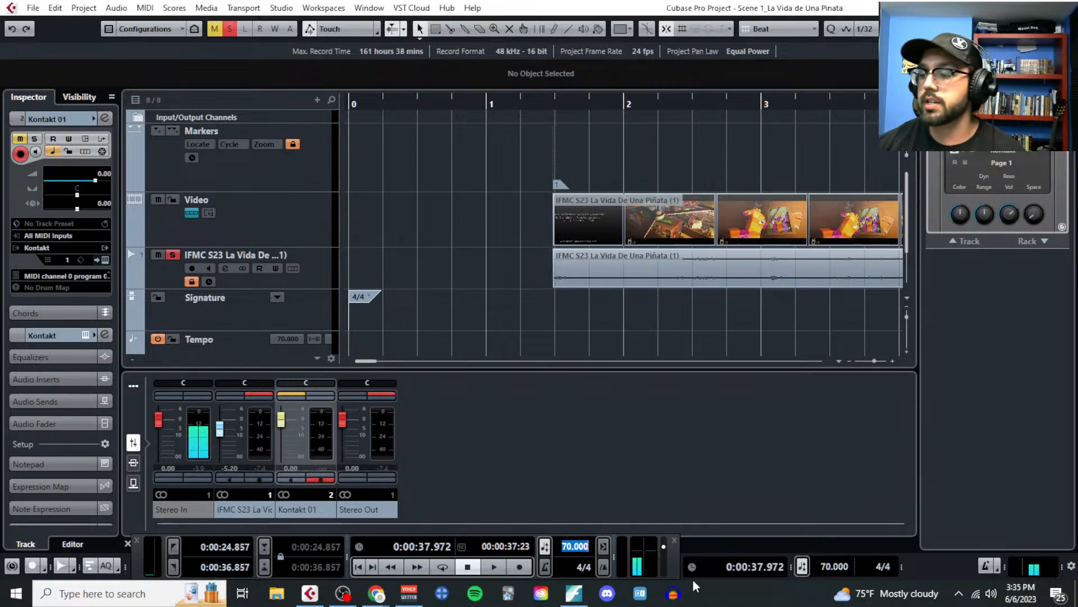
pyautogui.press('Return')
pyautogui.scroll(2, 582, 566)
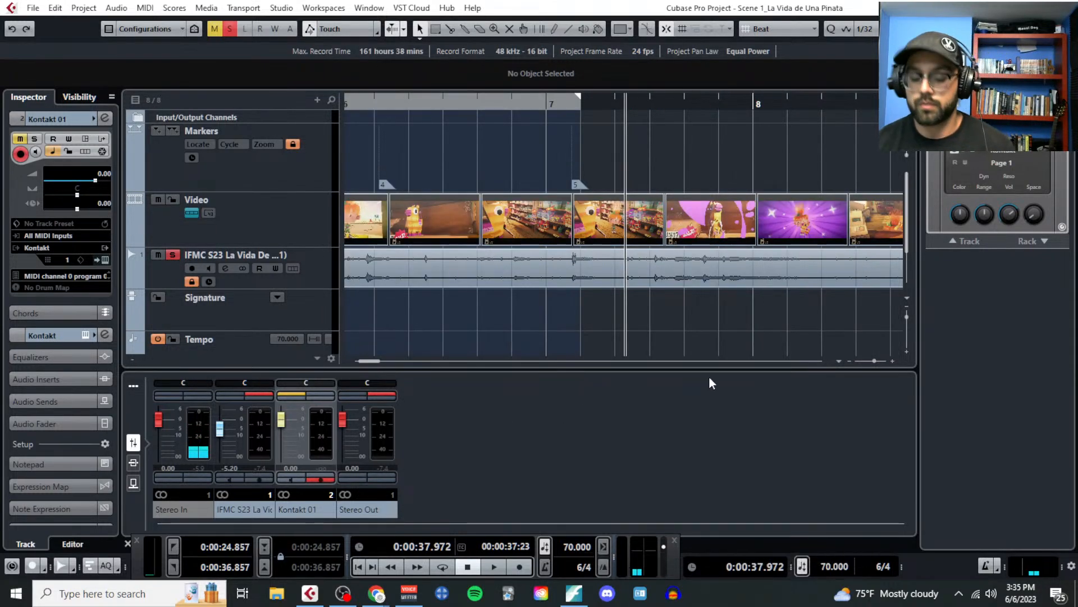
pyautogui.hscroll(-6, 669, 271)
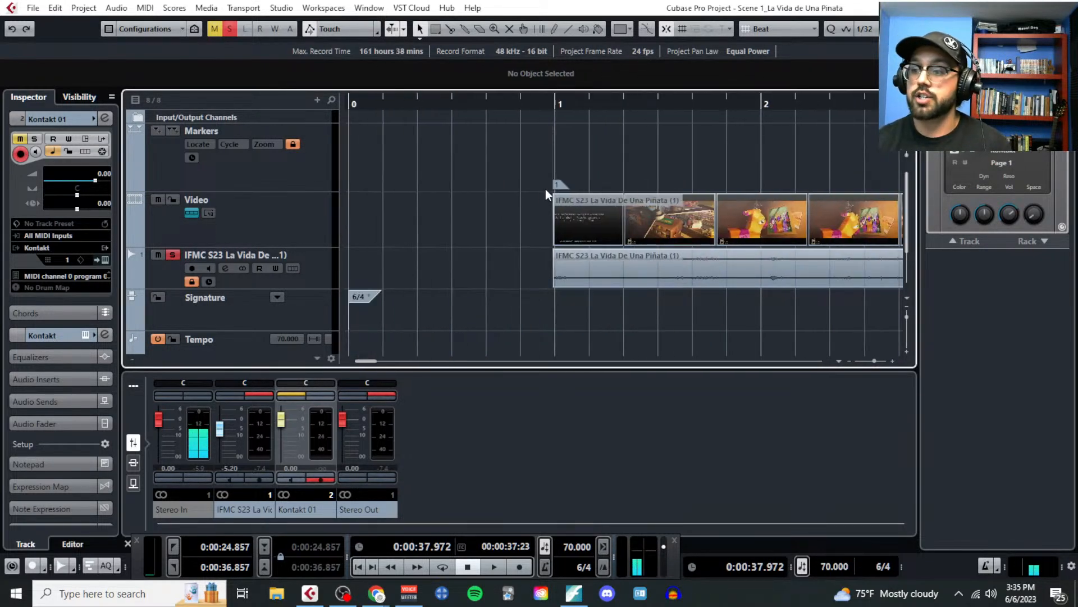
pyautogui.scroll(-3, 553, 190)
pyautogui.scroll(4, 578, 186)
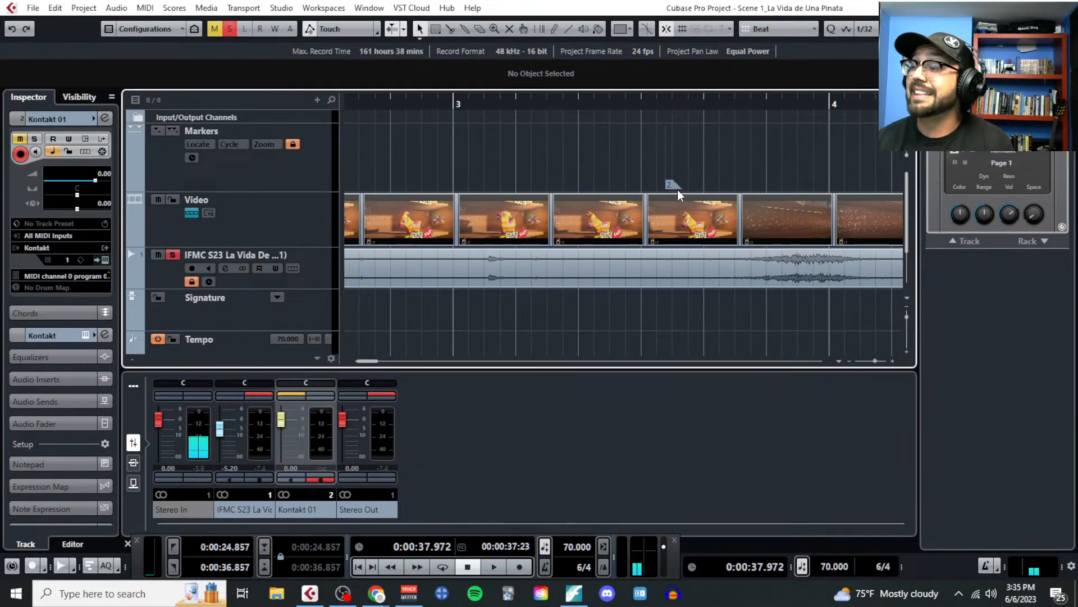
pyautogui.scroll(-4, 675, 191)
pyautogui.scroll(3, 590, 197)
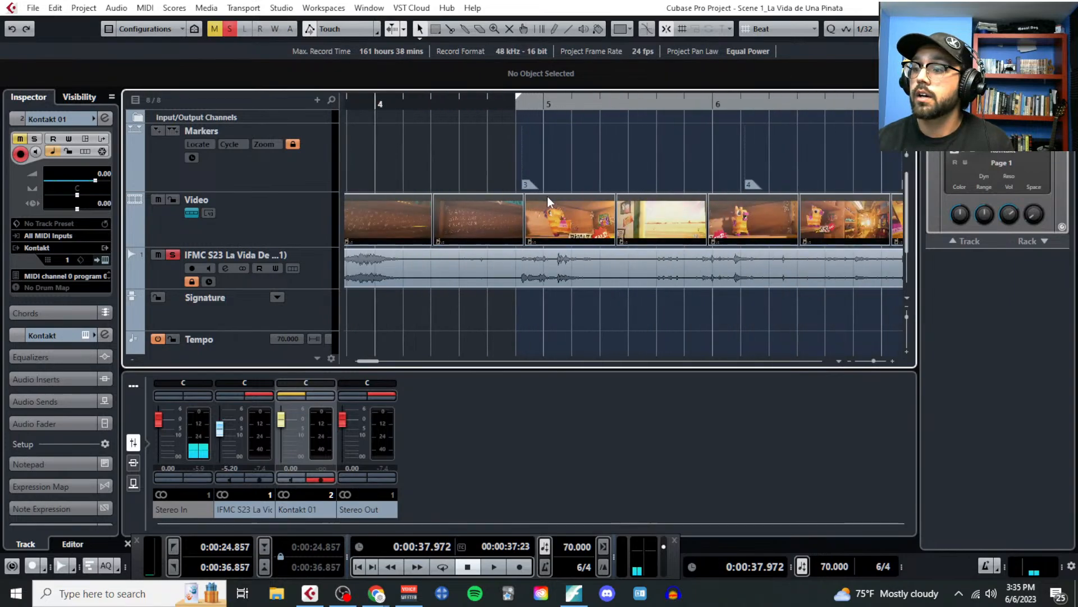
pyautogui.hscroll(-3, 689, 220)
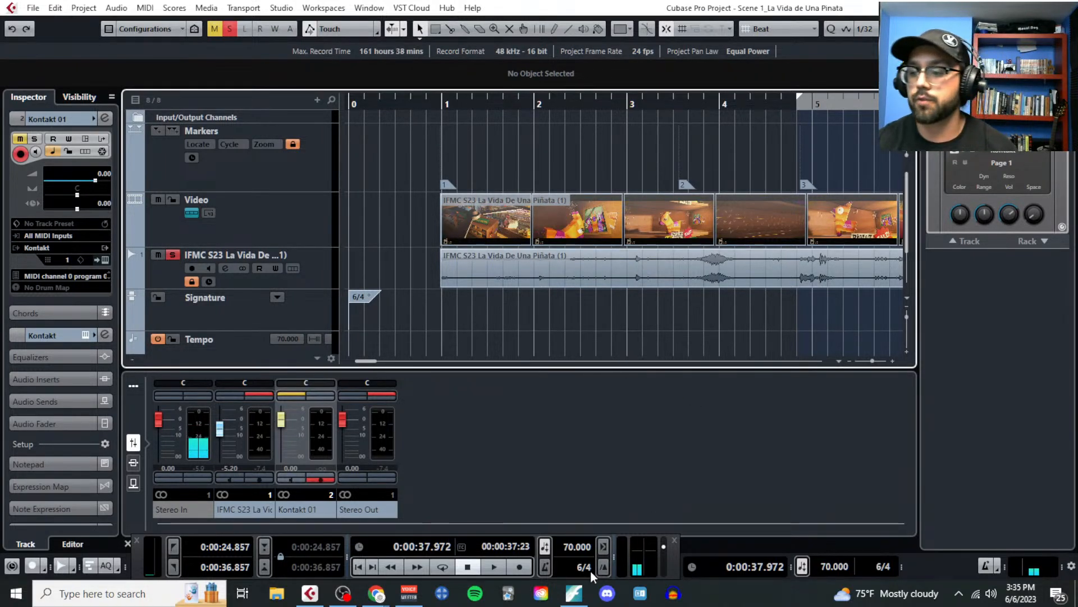
pyautogui.scroll(-2, 581, 567)
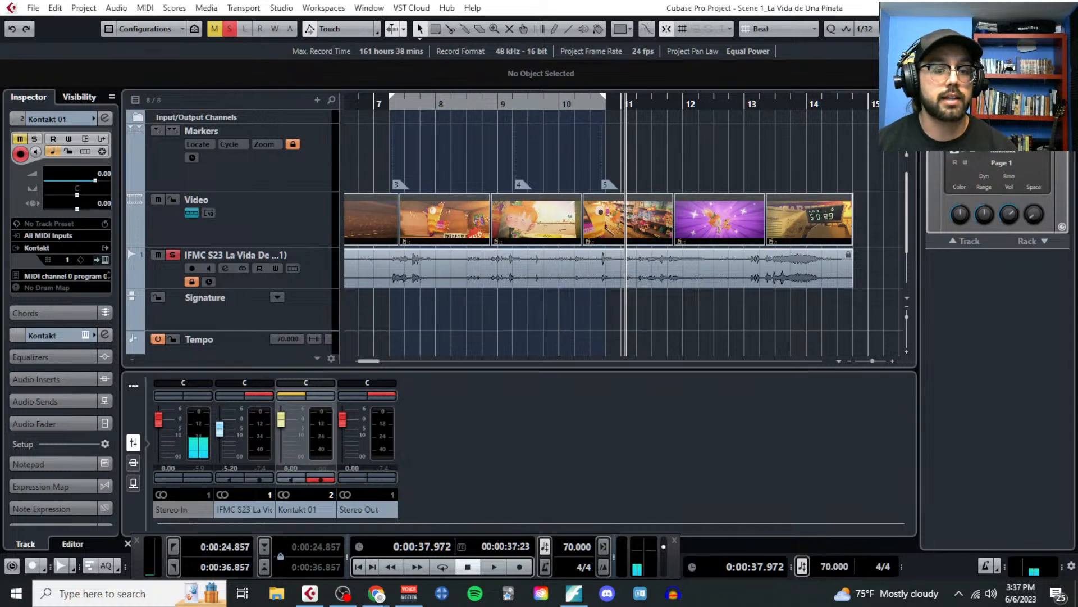
# Step: Move the Signature and Tempo tracks above the Markers track, and reduce the heights of the Markers and Kontakt 01 tracks
pyautogui.click(481, 329)
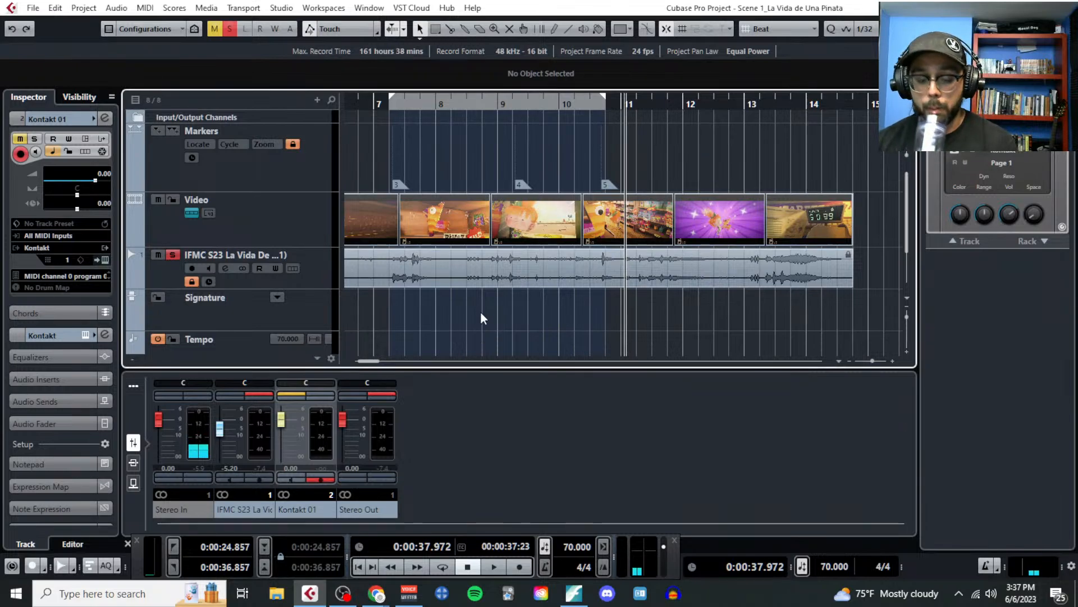
pyautogui.moveTo(315, 318); pyautogui.dragTo(309, 154)
pyautogui.moveTo(254, 339); pyautogui.dragTo(274, 175)
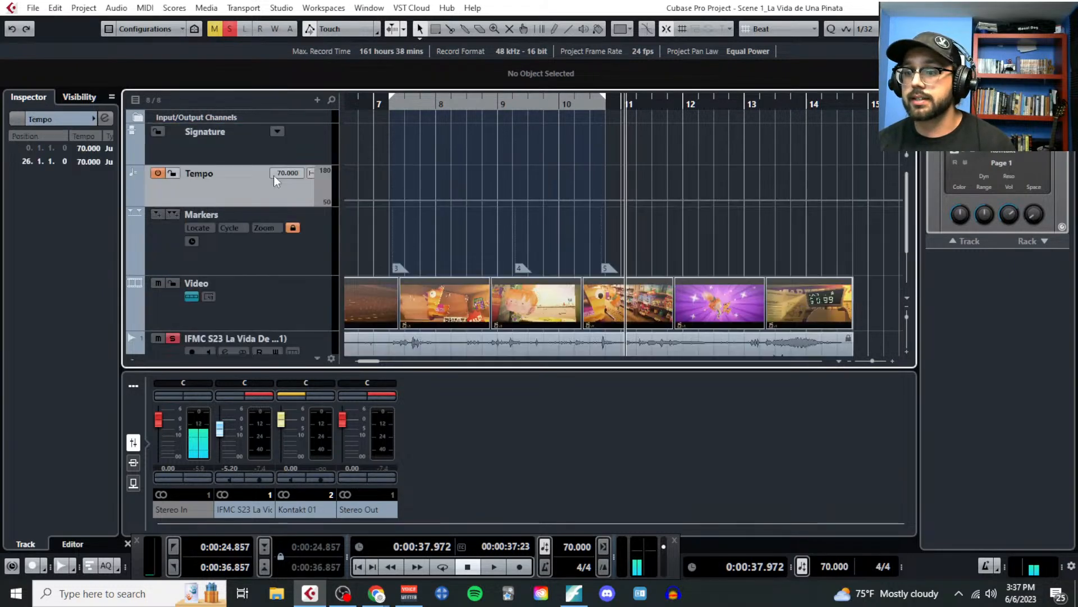
pyautogui.moveTo(309, 274); pyautogui.dragTo(317, 213)
pyautogui.scroll(-1, 298, 314)
pyautogui.click(308, 296)
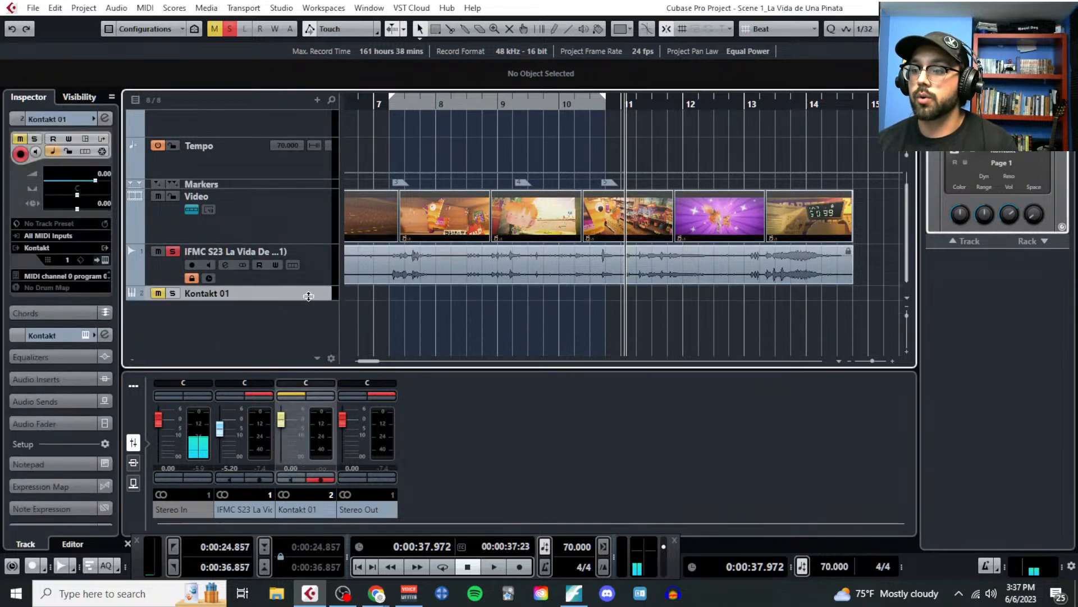
# Step: Activate the Time Warp tool at the project start and increase the Tempo track's height
pyautogui.scroll(1, 359, 276)
pyautogui.scroll(-5, 404, 219)
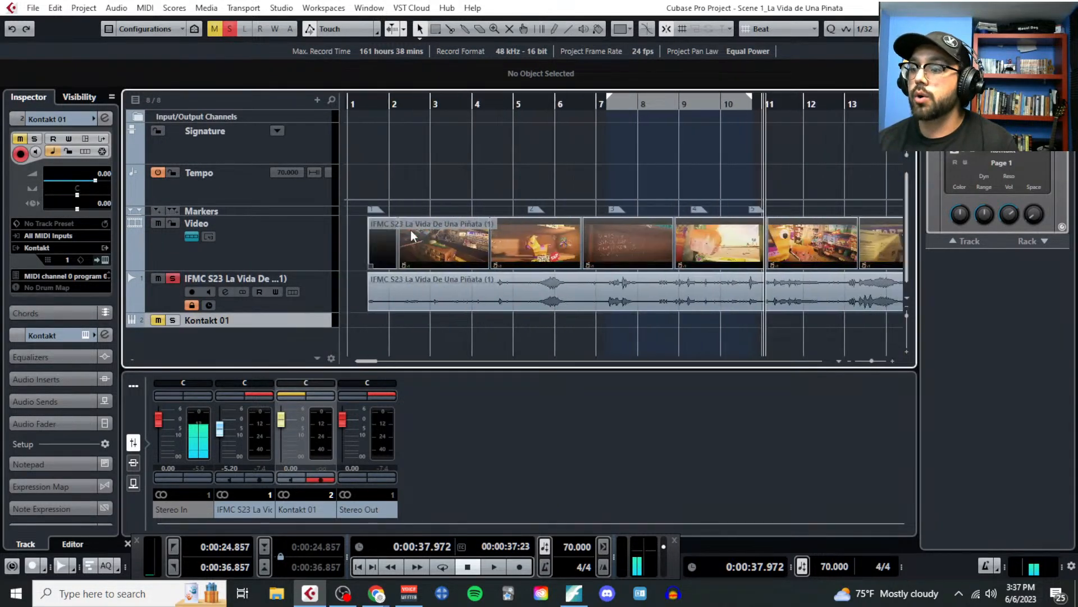
pyautogui.scroll(1, 567, 213)
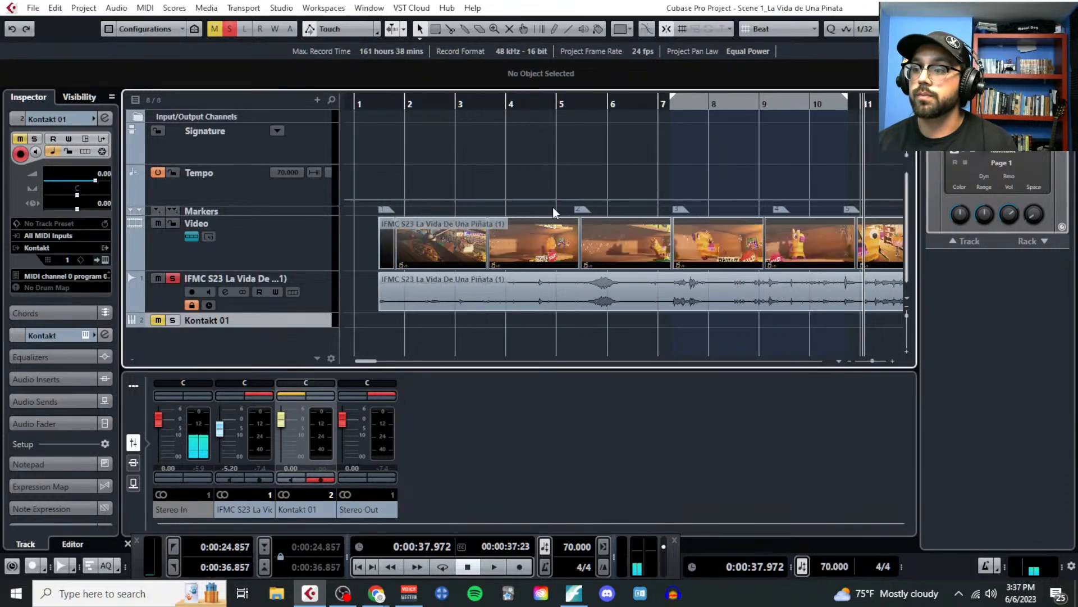
pyautogui.scroll(3, 553, 207)
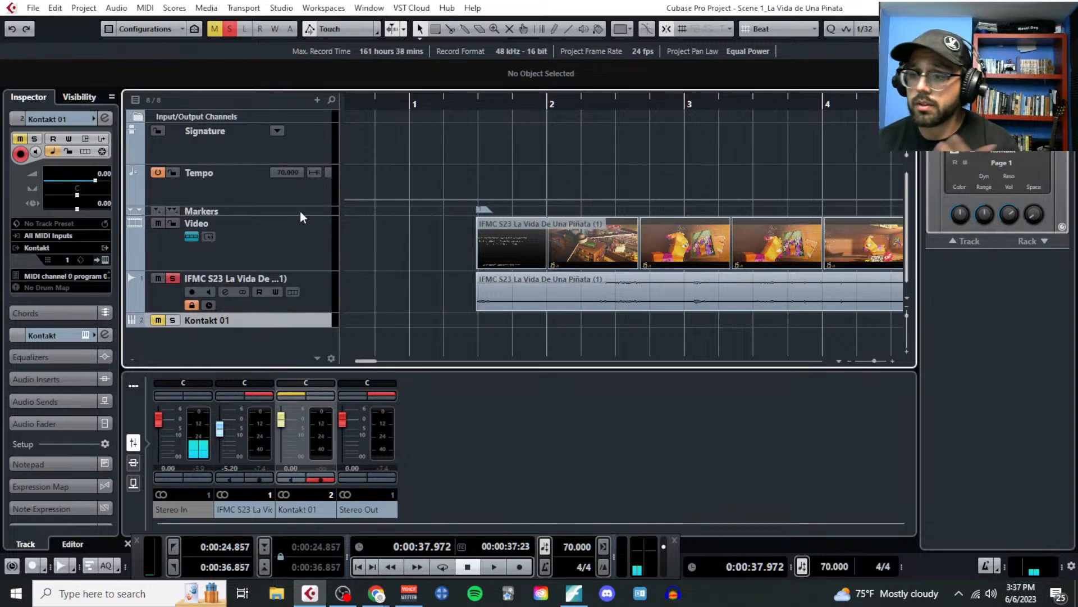
pyautogui.hscroll(-3, 433, 181)
pyautogui.rightClick(493, 190)
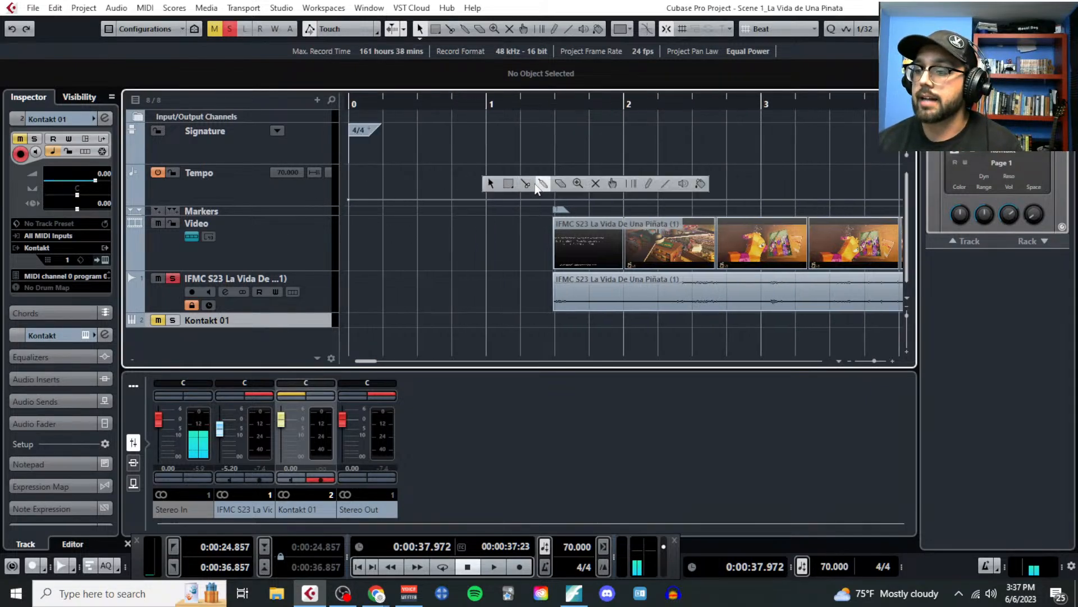
pyautogui.click(631, 181)
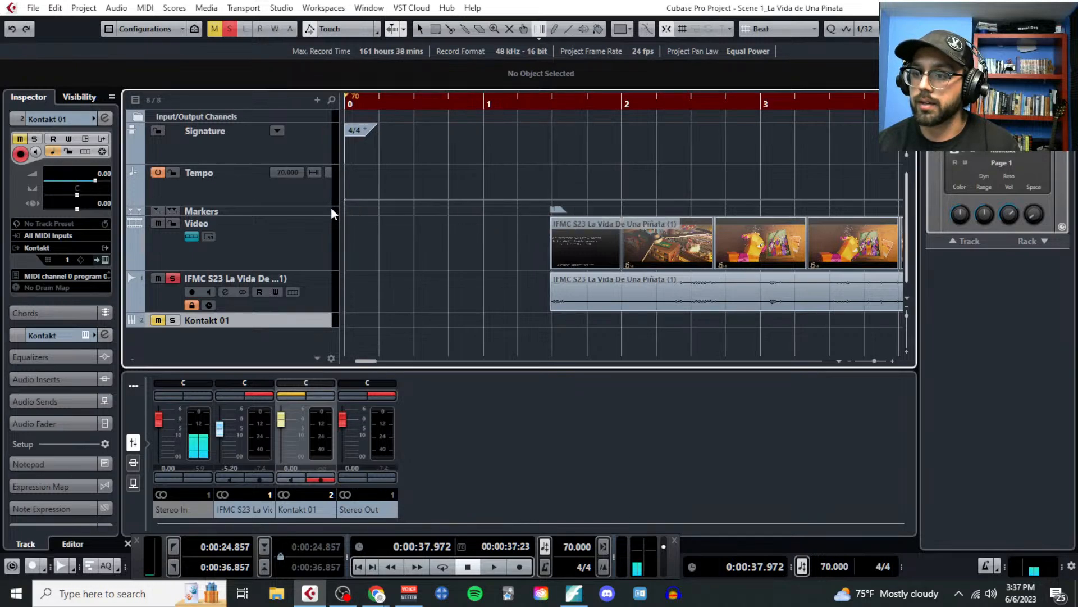
pyautogui.moveTo(332, 206); pyautogui.dragTo(328, 283)
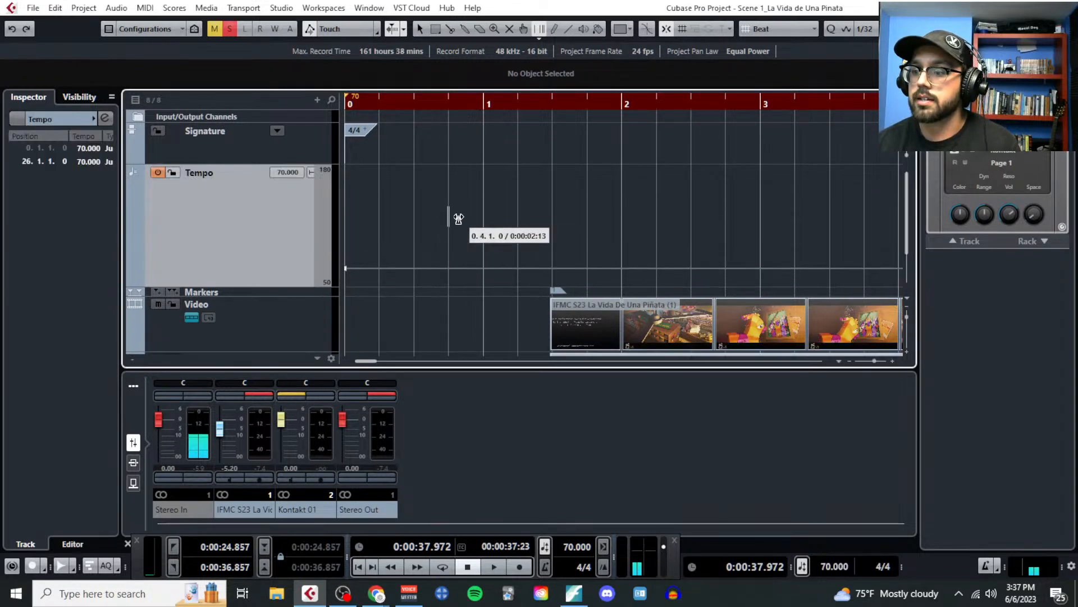
# Step: Switch to the Draw tool, undo a trial tempo point at bar 1, and place the playhead at bar 1
pyautogui.rightClick(490, 218)
pyautogui.click(648, 215)
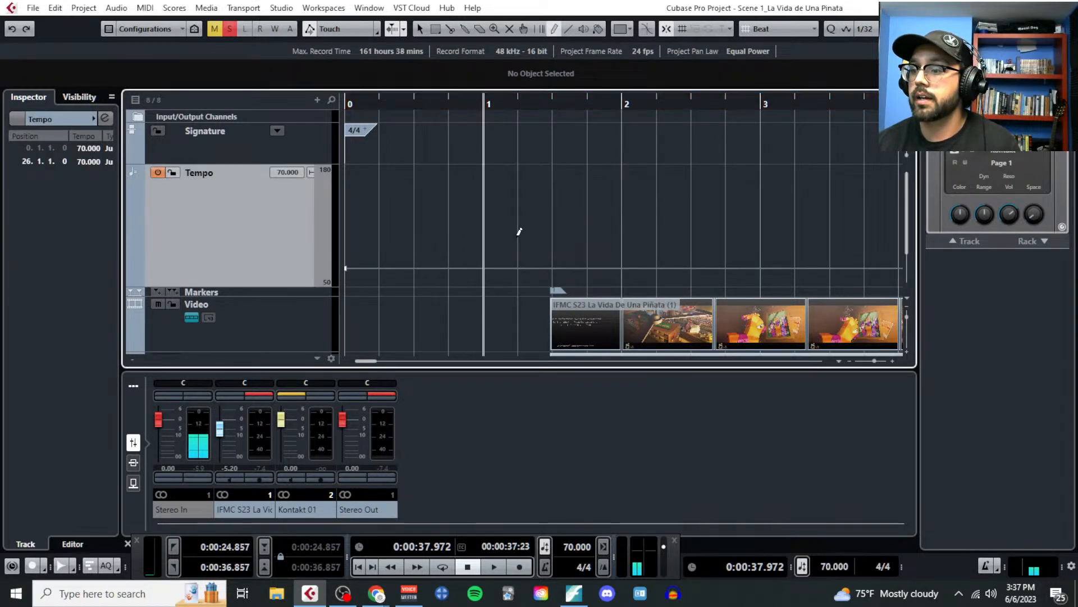
pyautogui.click(489, 234)
pyautogui.hotkey('ctrl', 'z')
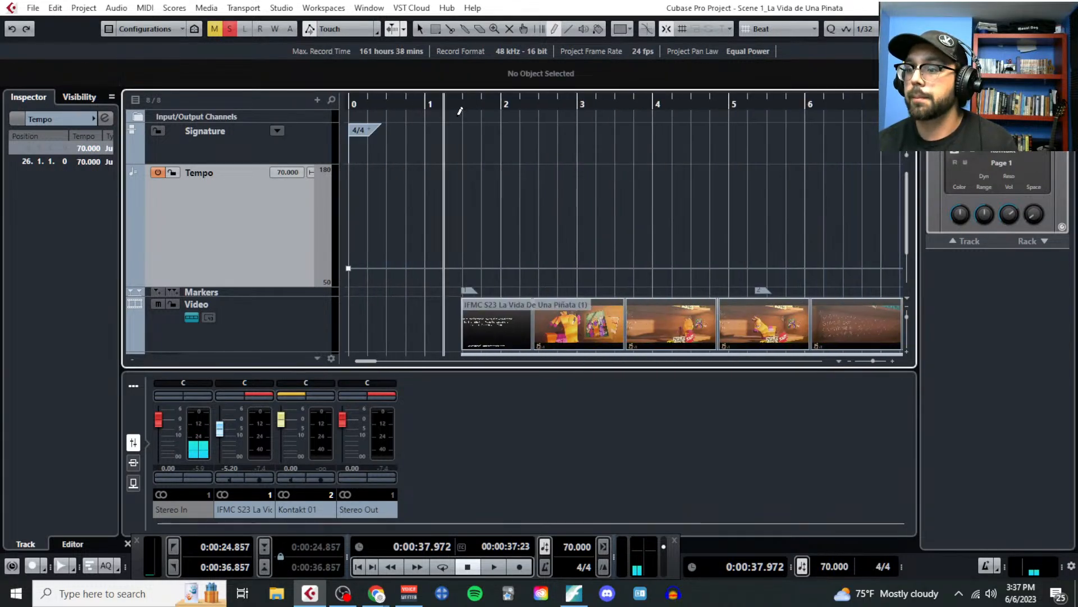
pyautogui.click(427, 102)
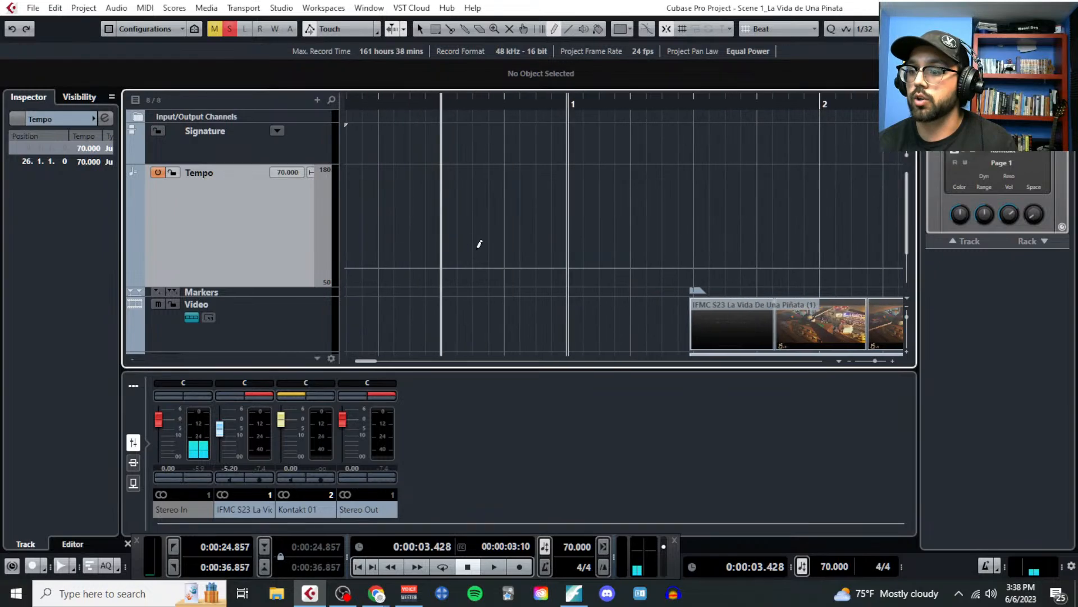
# Step: Draw a tempo point of 86 at bar 1 and delete the extra tempo point at 0.4.1
pyautogui.click(577, 250)
pyautogui.rightClick(584, 256)
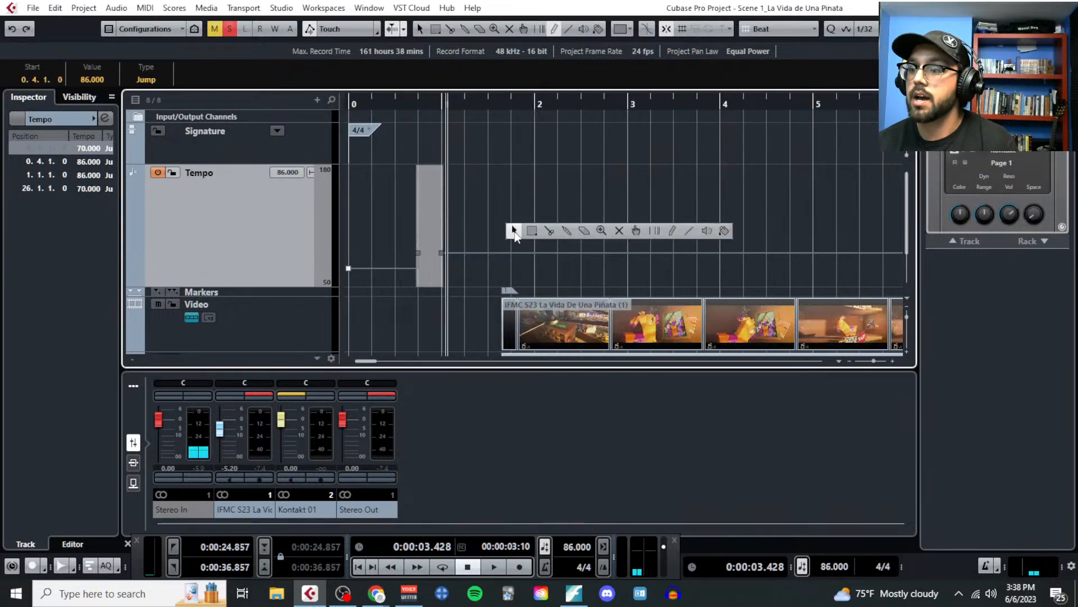
pyautogui.click(514, 231)
pyautogui.click(423, 255)
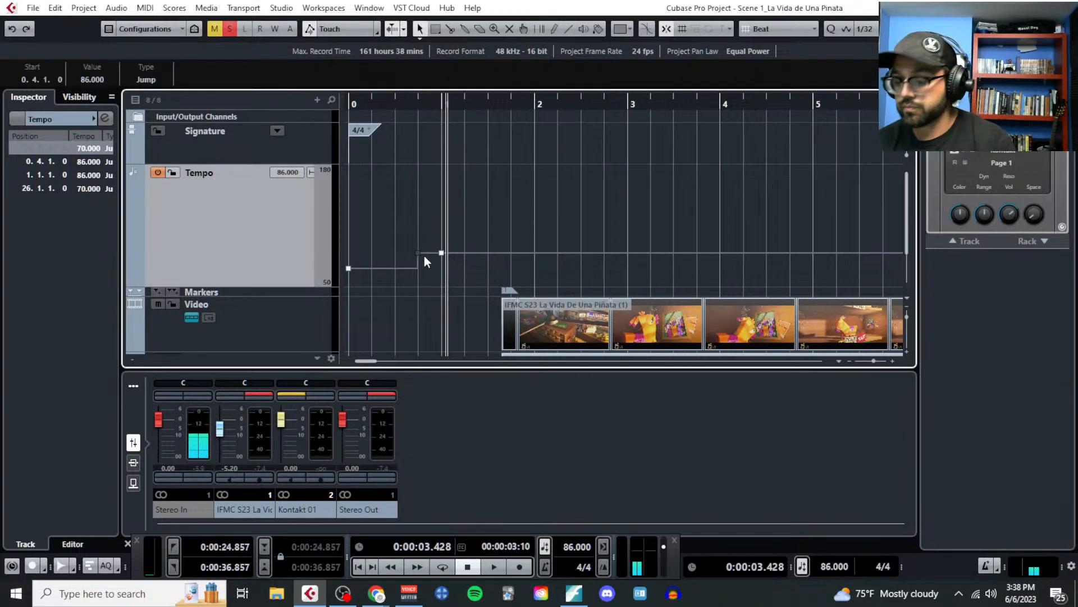
pyautogui.press('Delete')
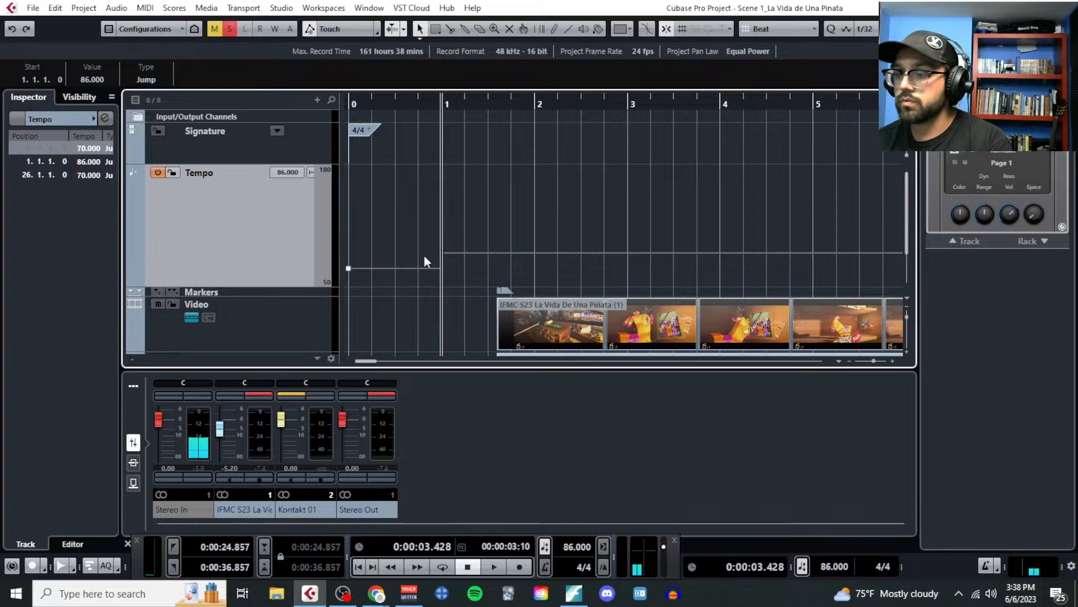
# Step: Time-warp bar 1 onto marker 1 at the start of the video clip, at 0:00:05:02
pyautogui.click(540, 29)
pyautogui.moveTo(459, 224); pyautogui.dragTo(512, 221)
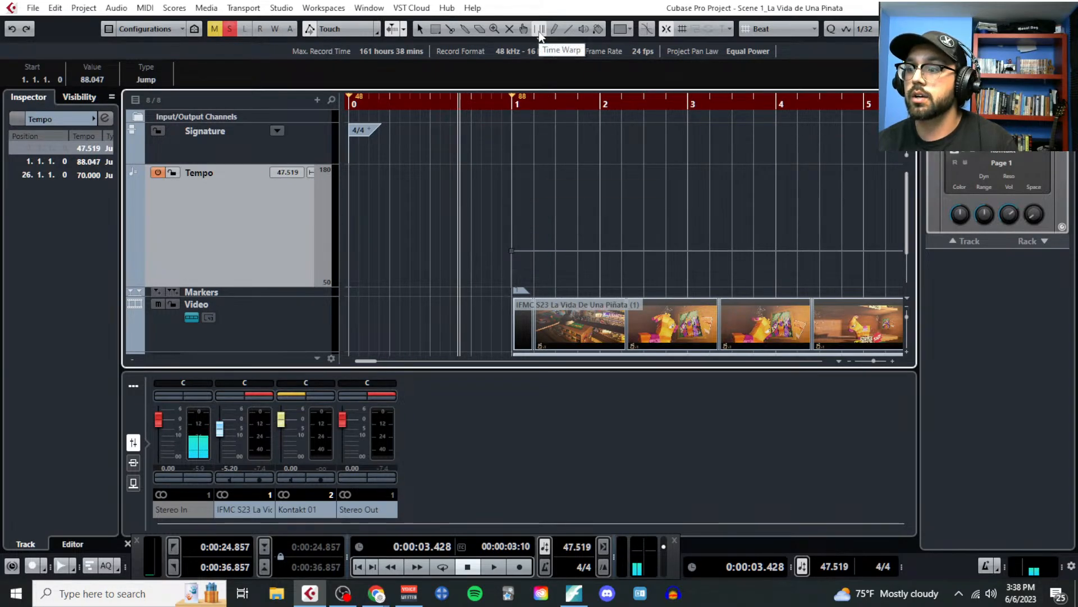
pyautogui.scroll(4, 511, 203)
pyautogui.scroll(4, 491, 210)
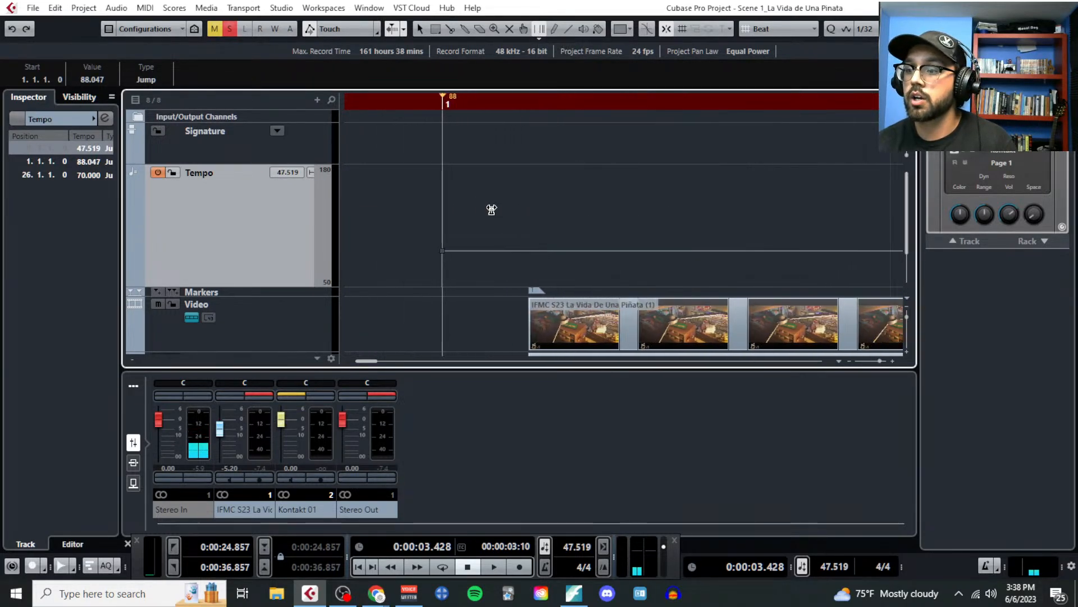
pyautogui.moveTo(417, 208); pyautogui.dragTo(481, 212)
pyautogui.scroll(-3, 480, 214)
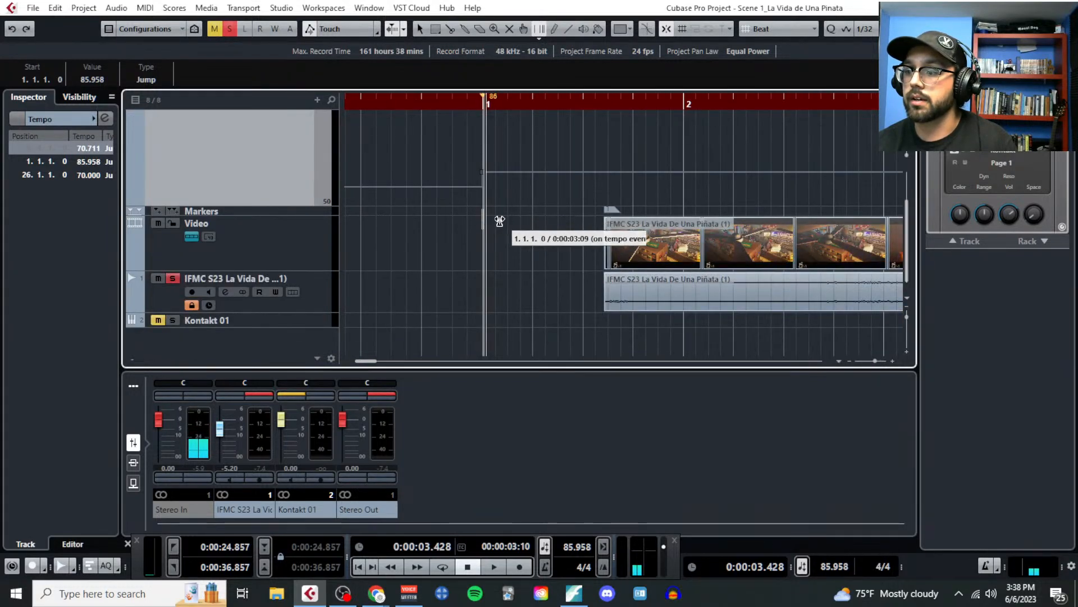
pyautogui.moveTo(486, 151); pyautogui.dragTo(716, 155)
pyautogui.moveTo(718, 110); pyautogui.dragTo(519, 169)
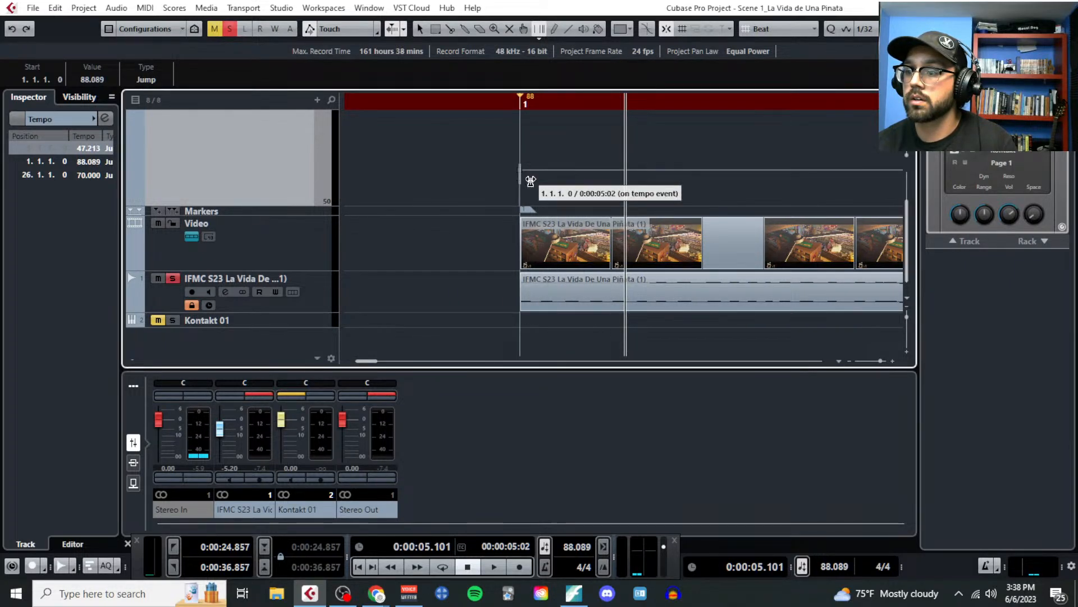
# Step: Look through the available snap types
pyautogui.click(759, 27)
pyautogui.click(720, 29)
pyautogui.click(720, 29)
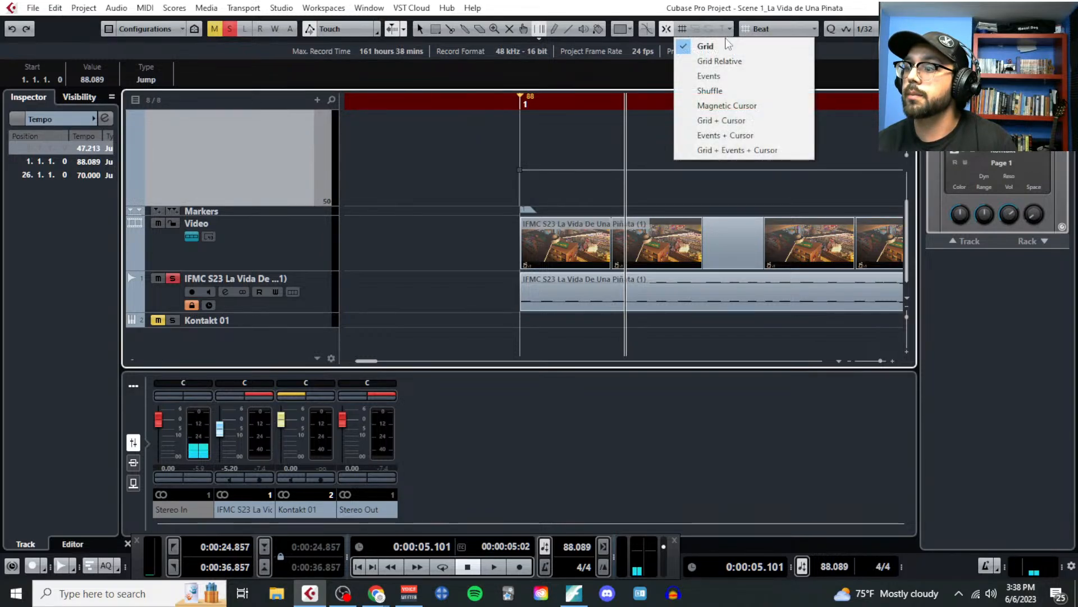
pyautogui.click(728, 74)
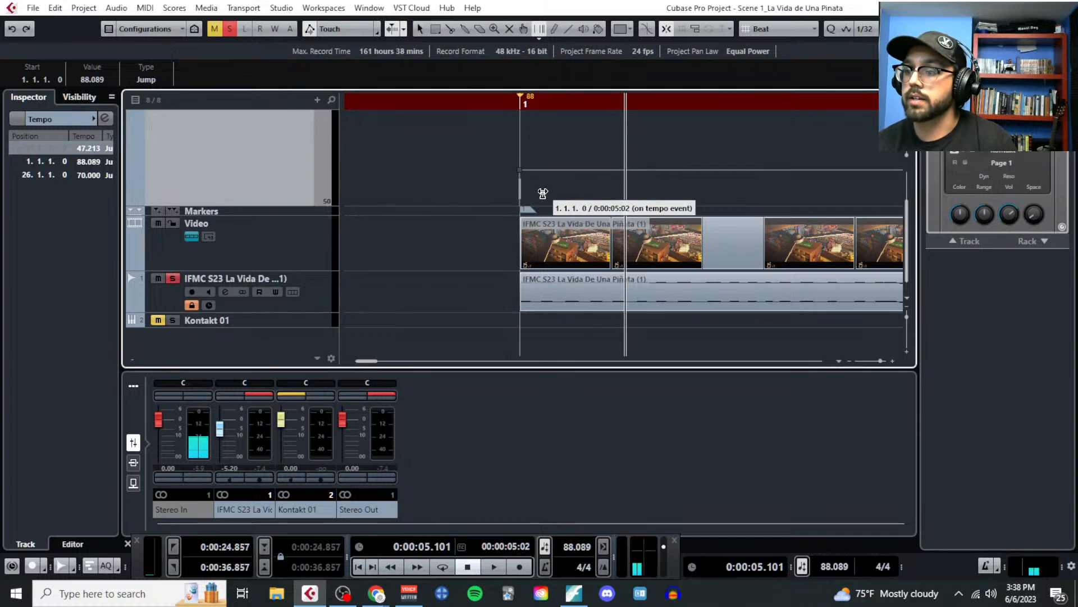
# Step: Set the cycle range from bar 1 at 0:00:05.083 to just past the end of the video clip, at 0:00:52.762
pyautogui.press('g')
pyautogui.press('g')
pyautogui.press('g')
pyautogui.press('g')
pyautogui.press('g')
pyautogui.press('g')
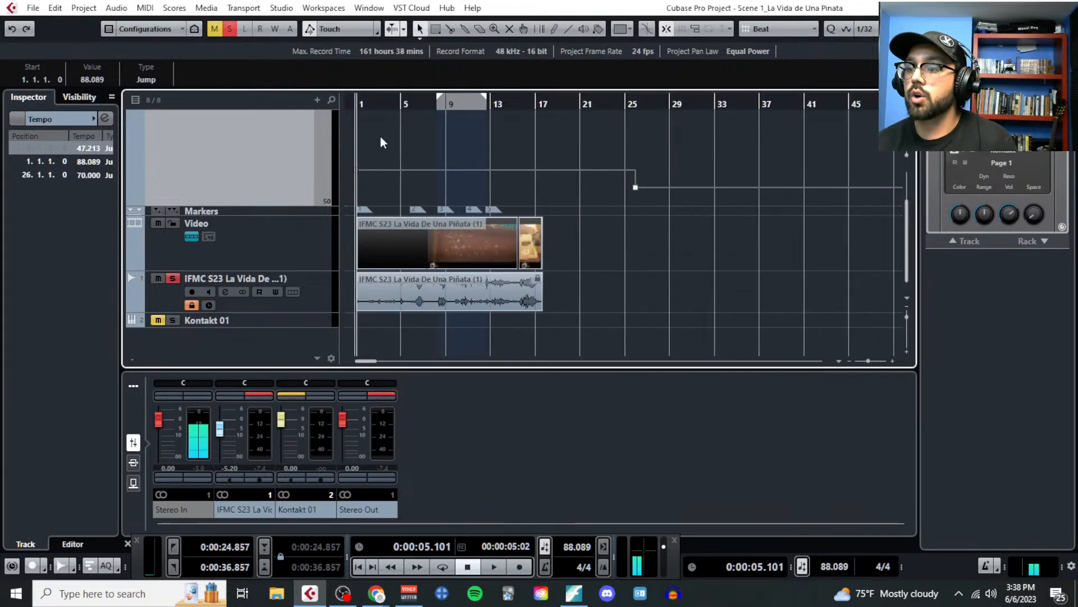
pyautogui.press('h')
pyautogui.press('h')
pyautogui.press('h')
pyautogui.moveTo(397, 94); pyautogui.dragTo(842, 95)
pyautogui.press('g')
pyautogui.press('g')
pyautogui.press('g')
pyautogui.press('g')
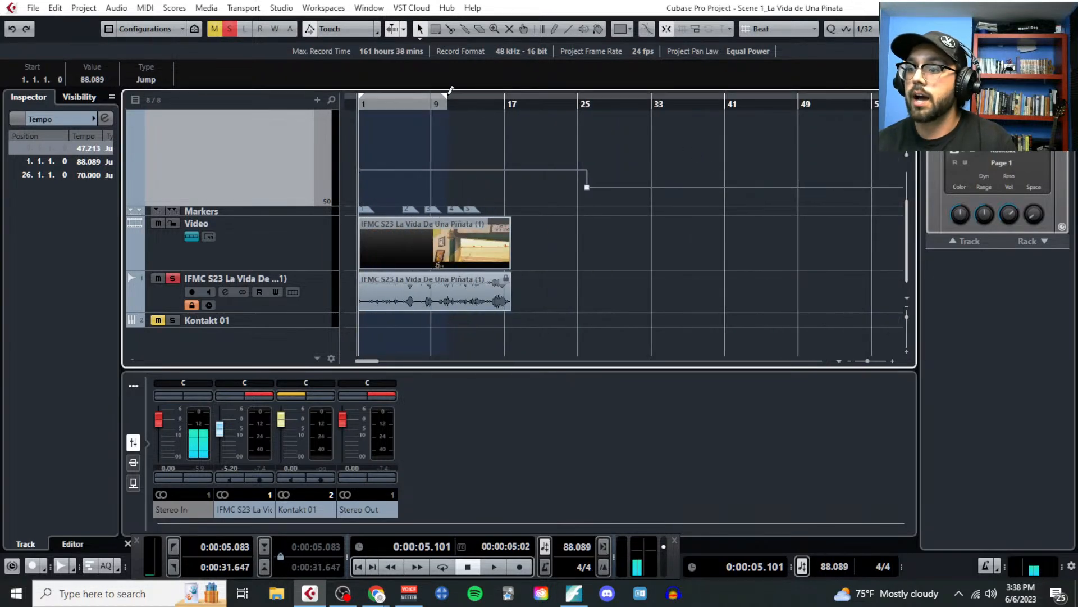
pyautogui.moveTo(447, 96); pyautogui.dragTo(515, 115)
# Step: Place the playhead on either side of bar 1 to compare the tempo before and after the tempo change
pyautogui.press('h')
pyautogui.press('h')
pyautogui.press('h')
pyautogui.press('h')
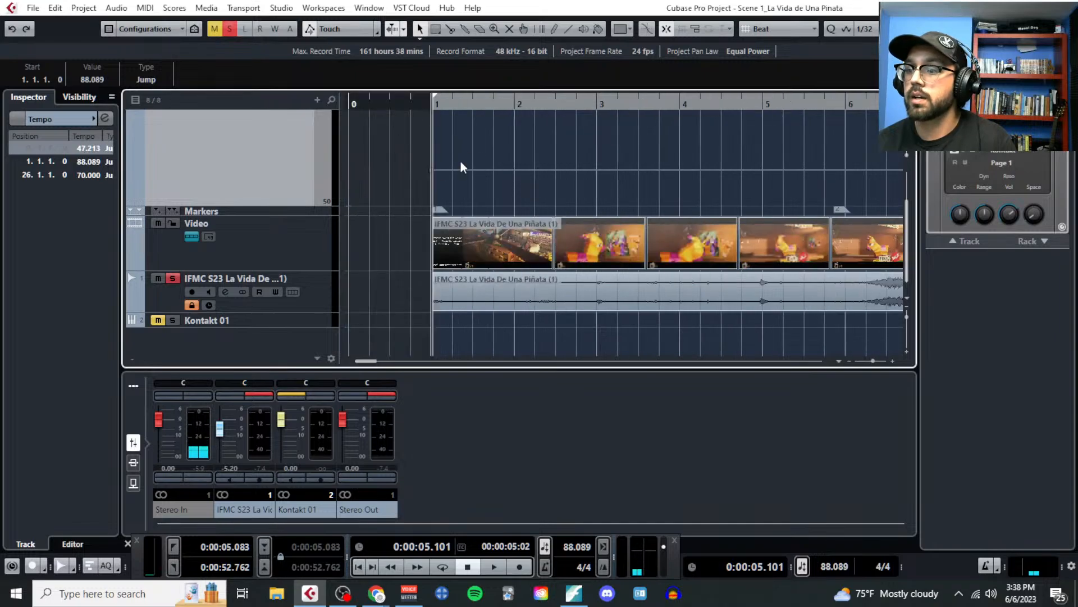
pyautogui.click(430, 103)
pyautogui.scroll(3, 388, 191)
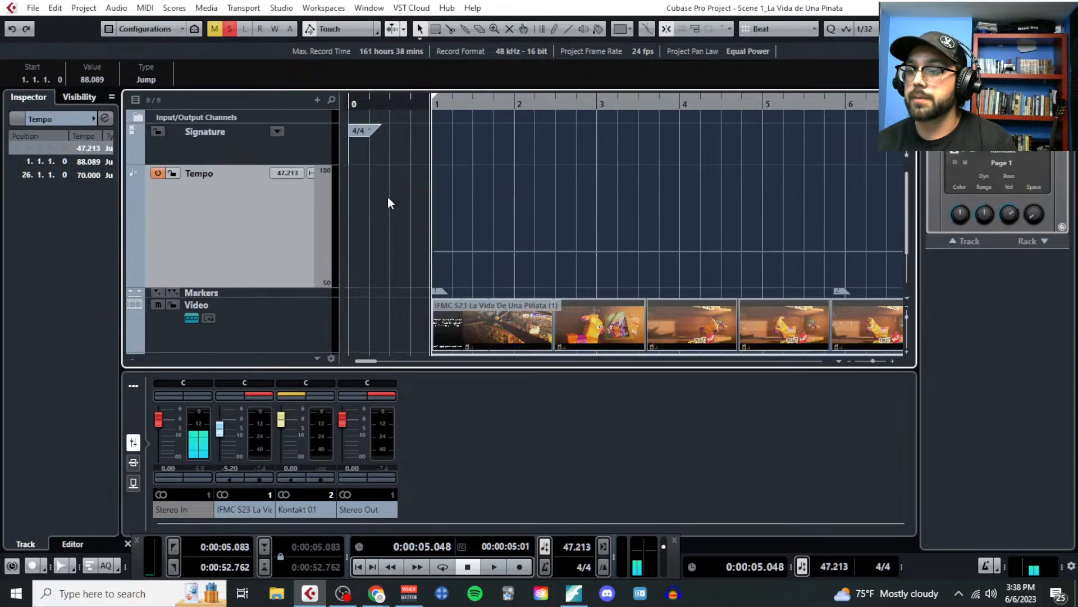
pyautogui.press('h')
pyautogui.press('h')
pyautogui.press('h')
pyautogui.click(434, 103)
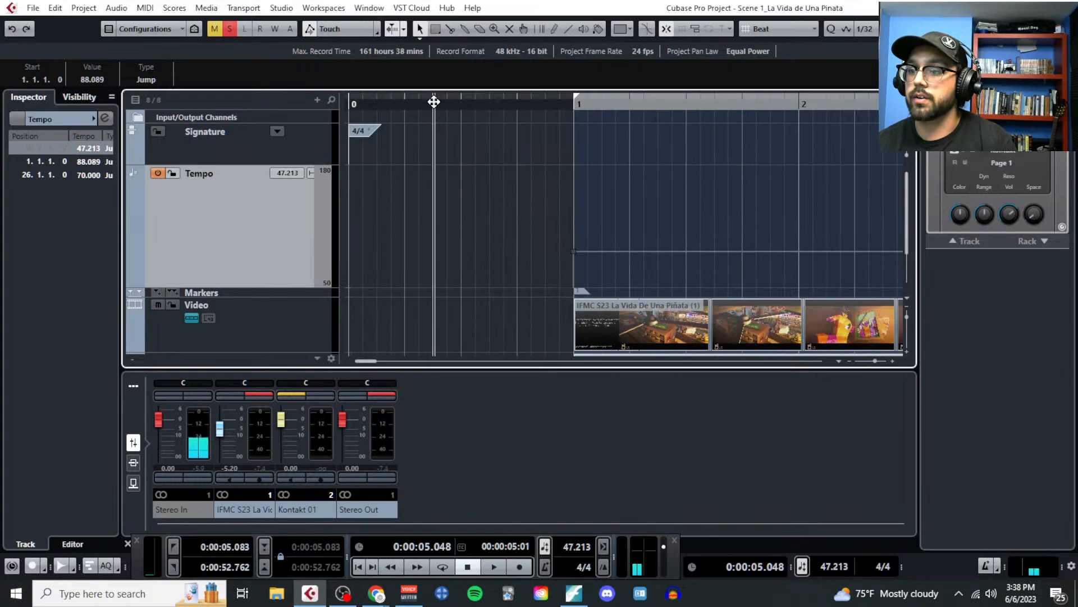
pyautogui.press('g')
pyautogui.press('g')
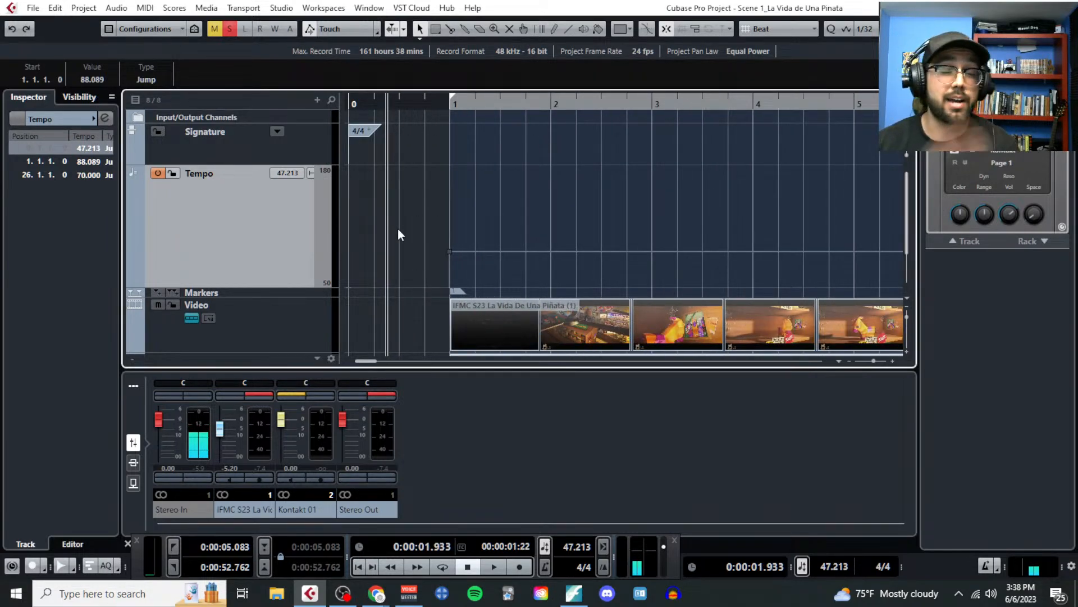
pyautogui.click(458, 102)
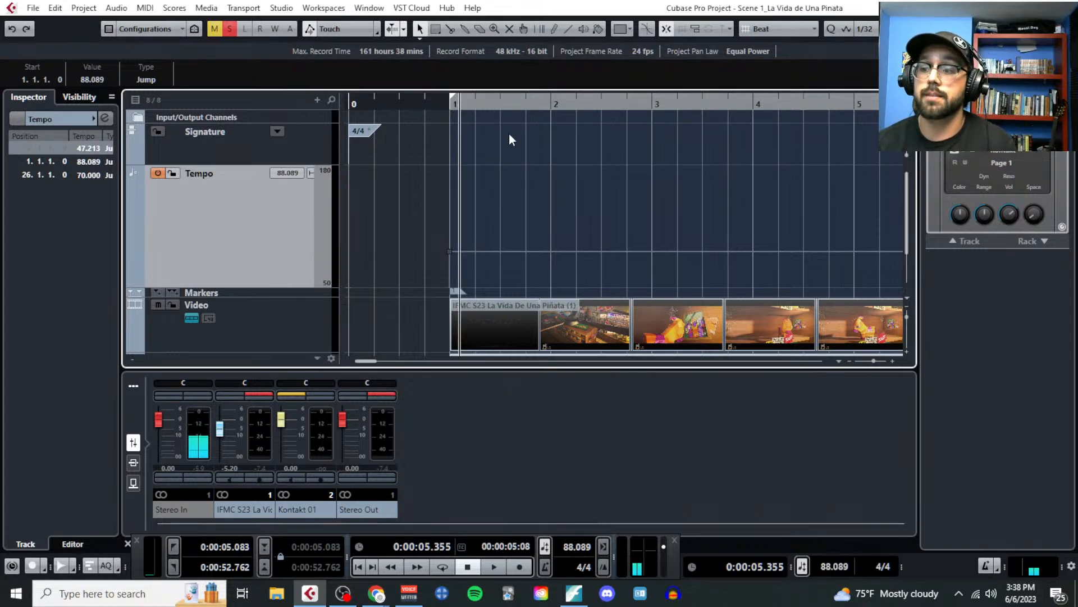
# Step: Move the playhead to about bar 9 and set the tempo that applies from bar 1 to 70
pyautogui.press('g')
pyautogui.press('g')
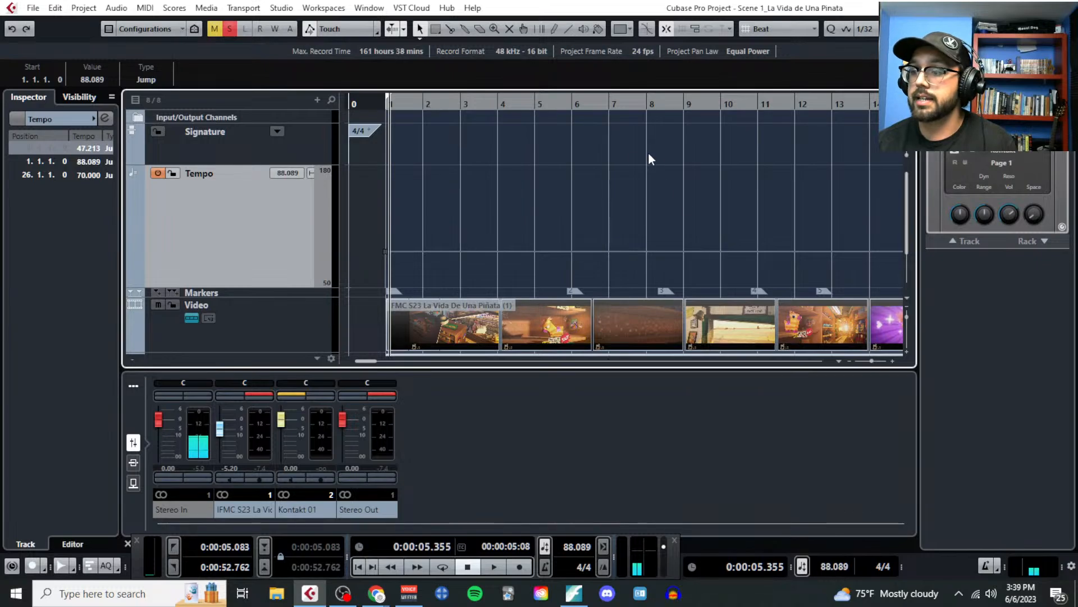
pyautogui.press('g')
pyautogui.press('g')
pyautogui.press('g')
pyautogui.click(452, 103)
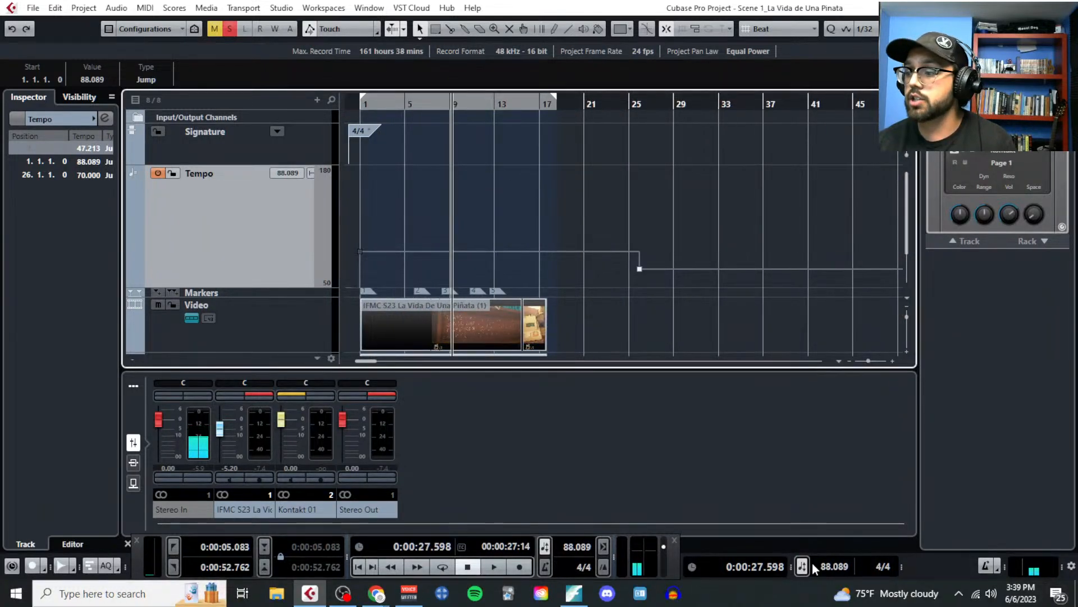
pyautogui.doubleClick(829, 566)
pyautogui.write('70')
pyautogui.press('Return')
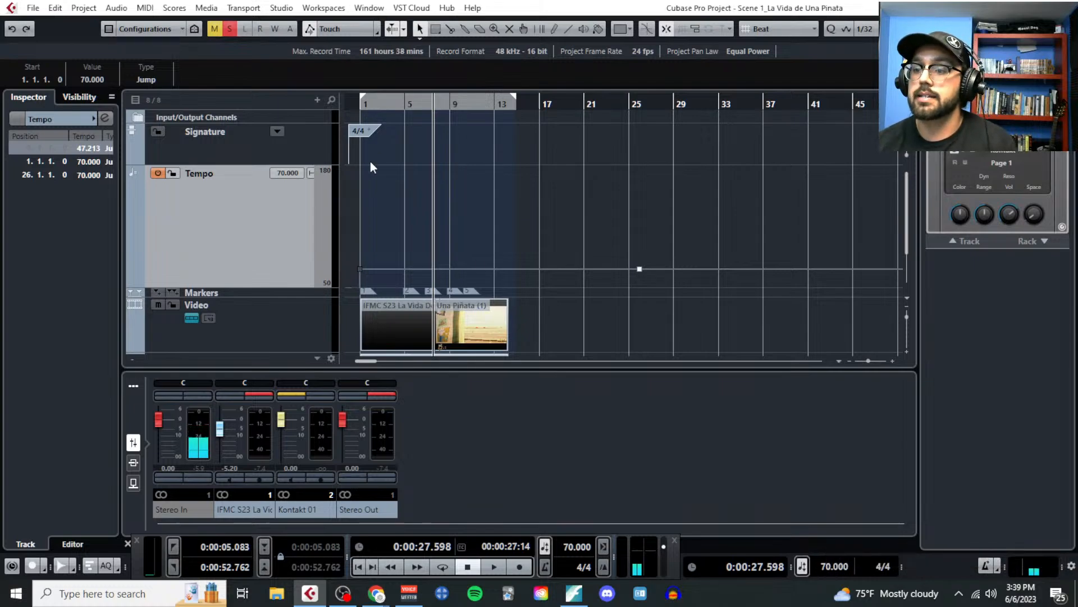
# Step: Increase the Markers track's height until its track controls and the marker numbers fit
pyautogui.press('h')
pyautogui.press('h')
pyautogui.press('h')
pyautogui.scroll(-3, 392, 224)
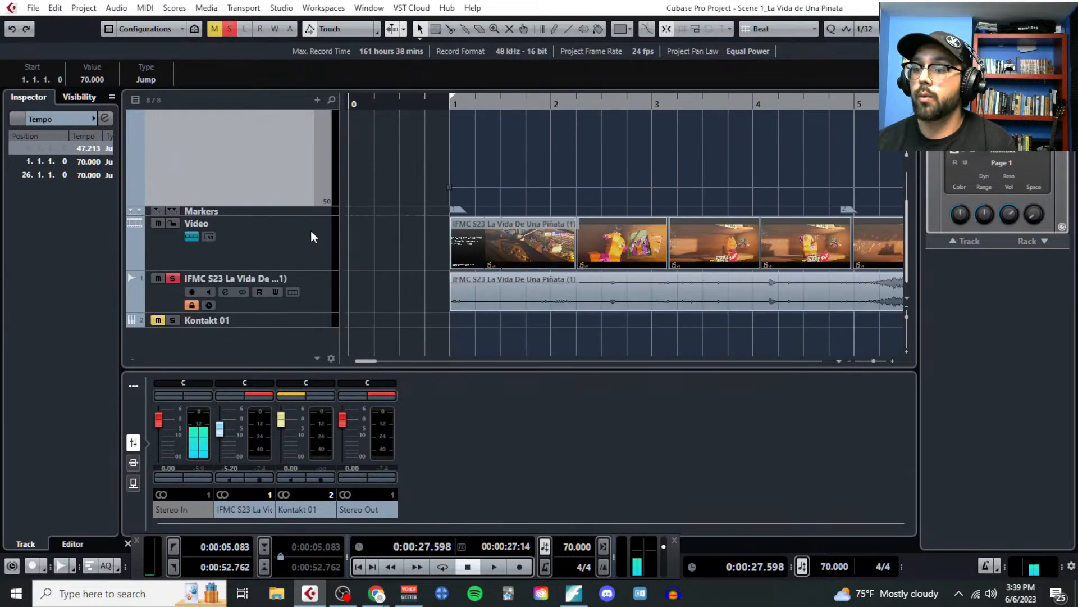
pyautogui.moveTo(301, 217); pyautogui.dragTo(311, 312)
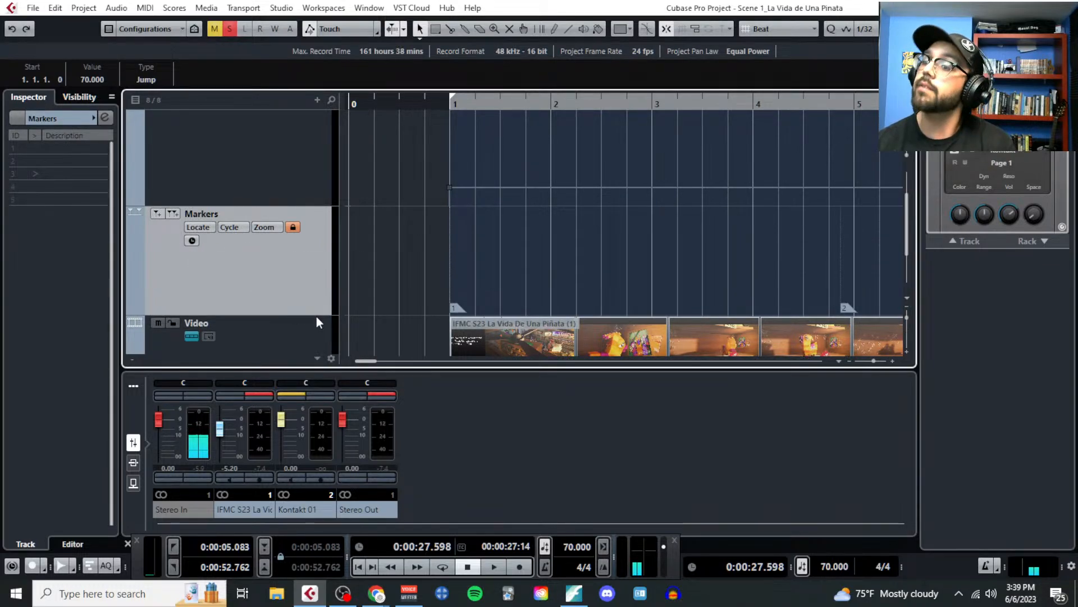
pyautogui.moveTo(317, 316); pyautogui.dragTo(318, 235)
# Step: Play the scene from bar 1 in the Video Player to just before marker 3, comparing the markers with the barlines, and close the player
pyautogui.press('g')
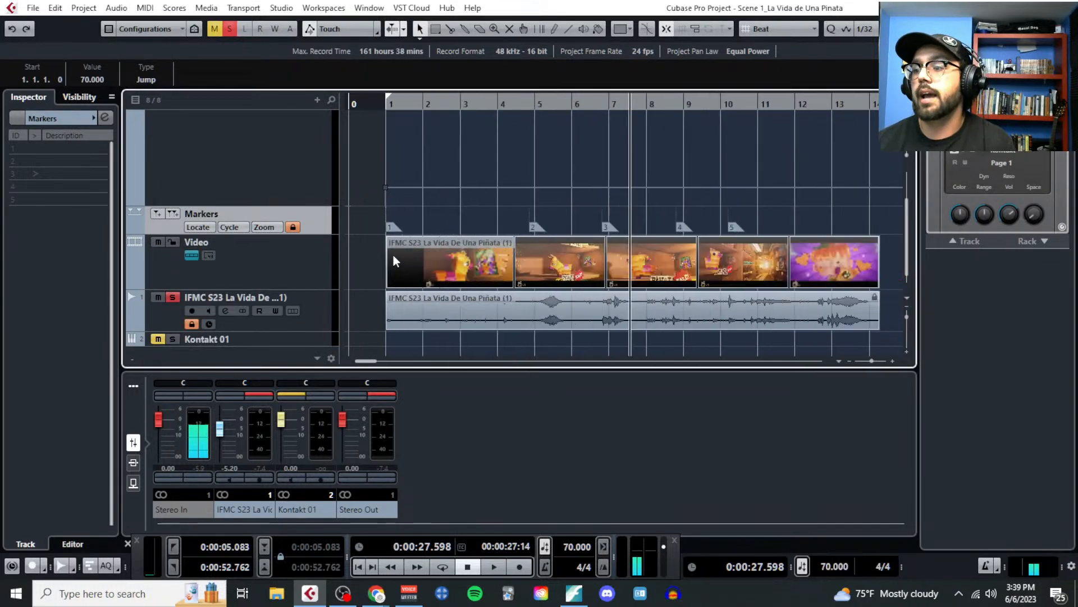
pyautogui.press('h')
pyautogui.press('h')
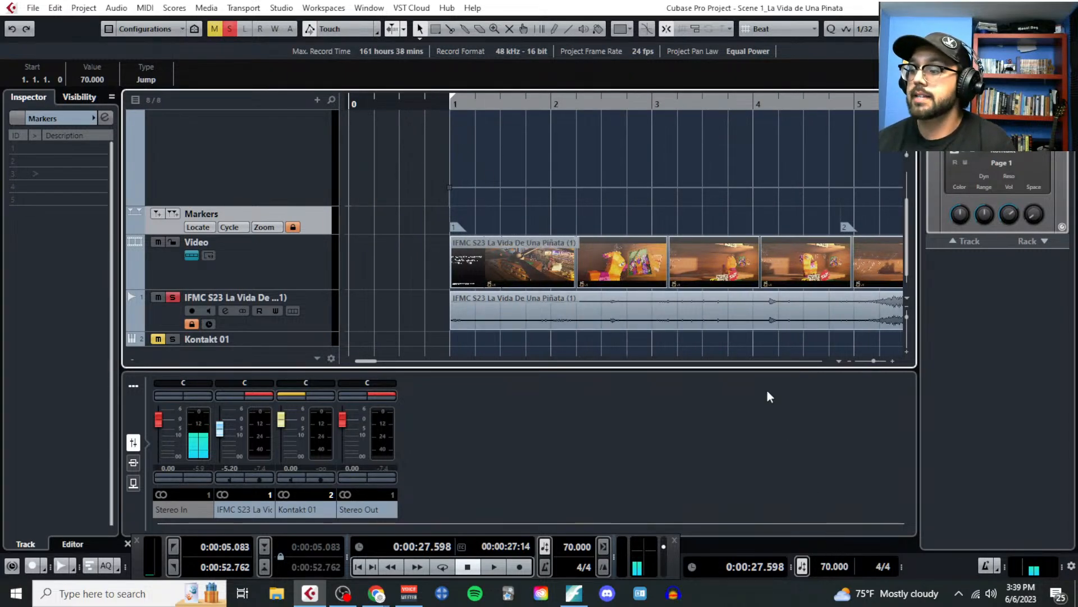
pyautogui.press('g')
pyautogui.press('g')
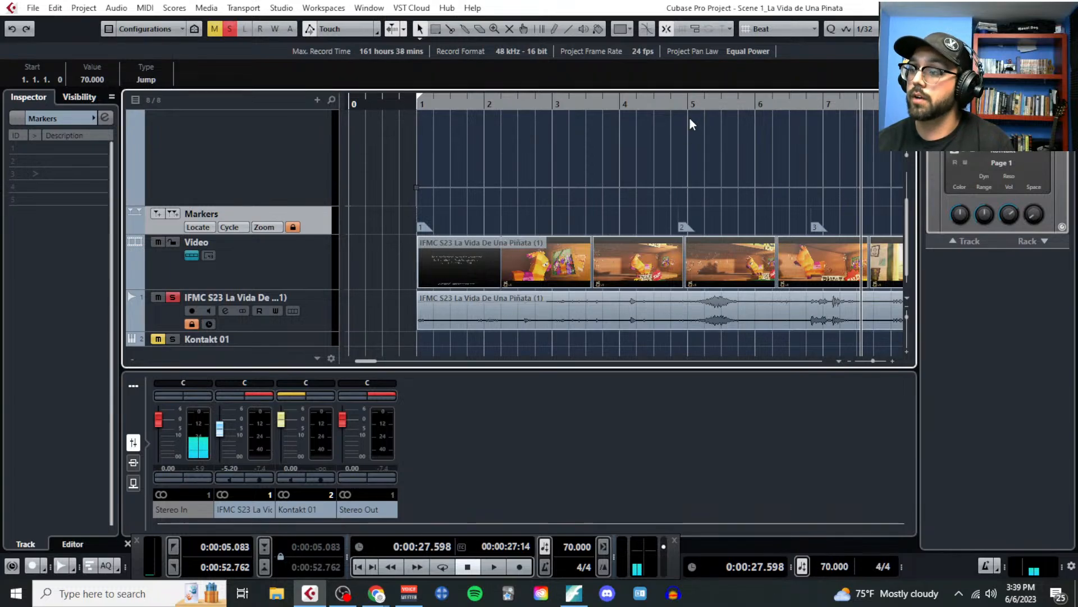
pyautogui.click(416, 105)
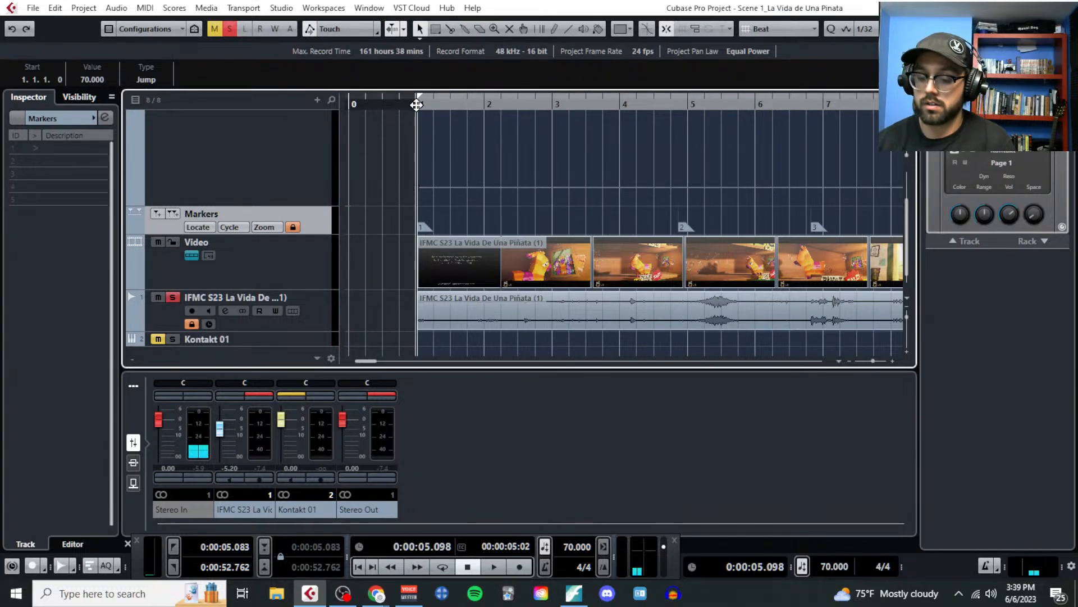
pyautogui.press('F8')
pyautogui.press('space')
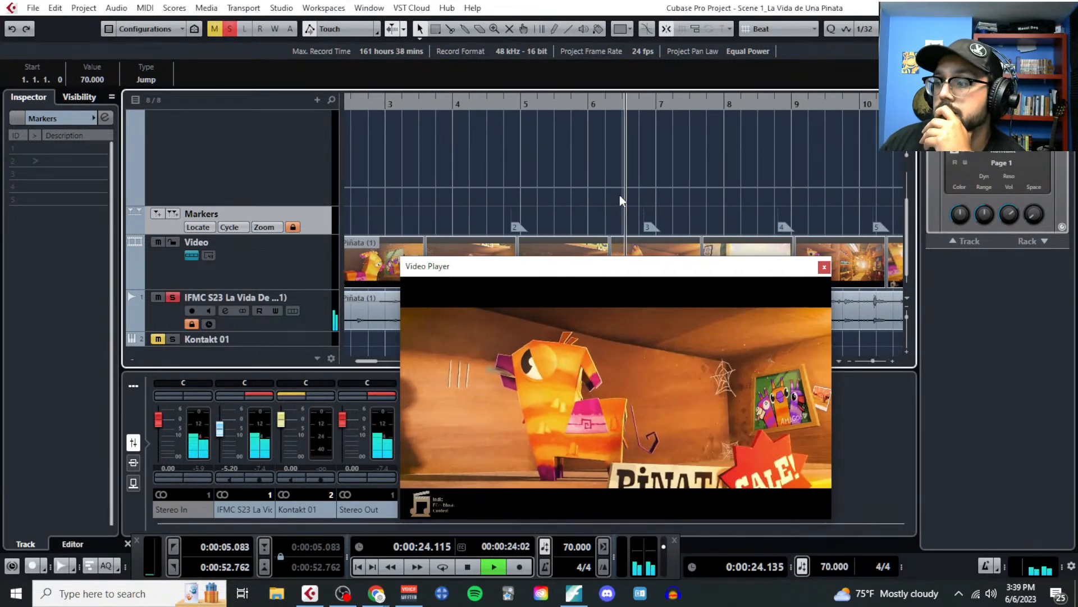
pyautogui.press('space')
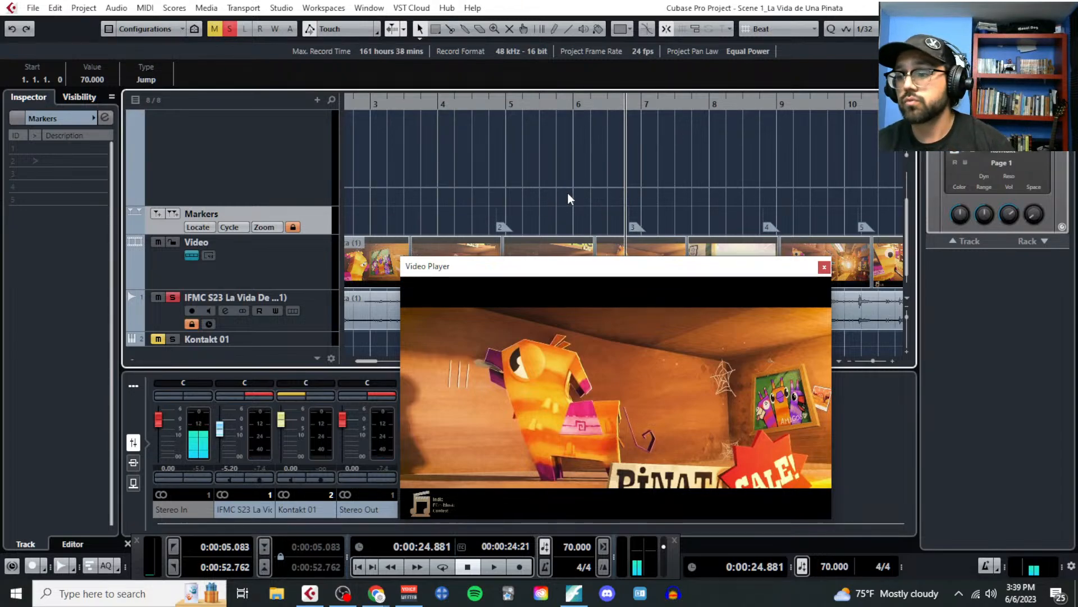
pyautogui.hscroll(-3, 567, 198)
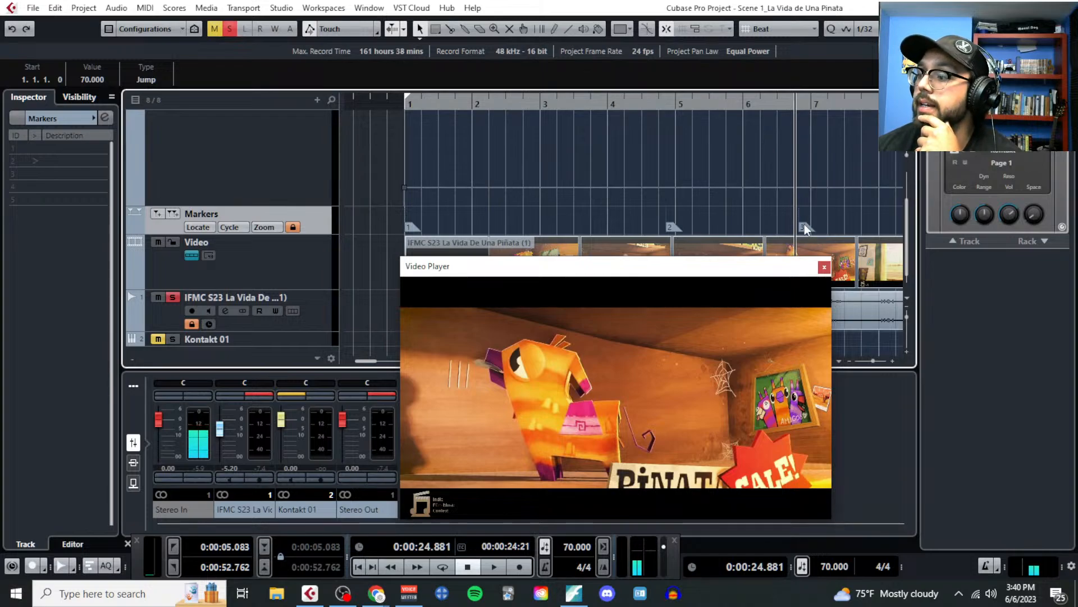
pyautogui.click(823, 268)
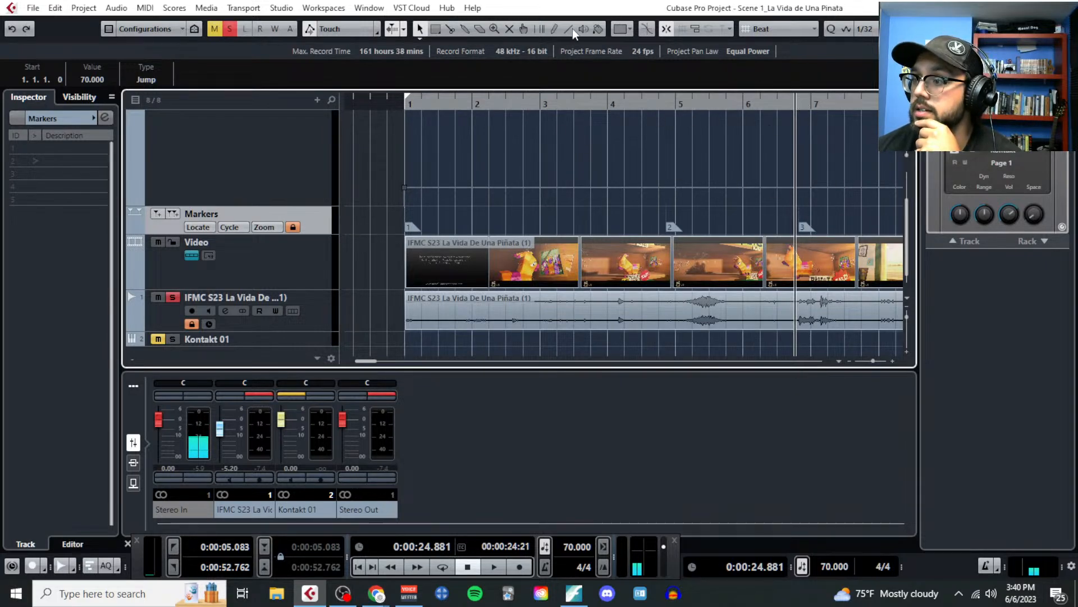
# Step: Time-warp bar 7 onto marker 3
pyautogui.click(539, 28)
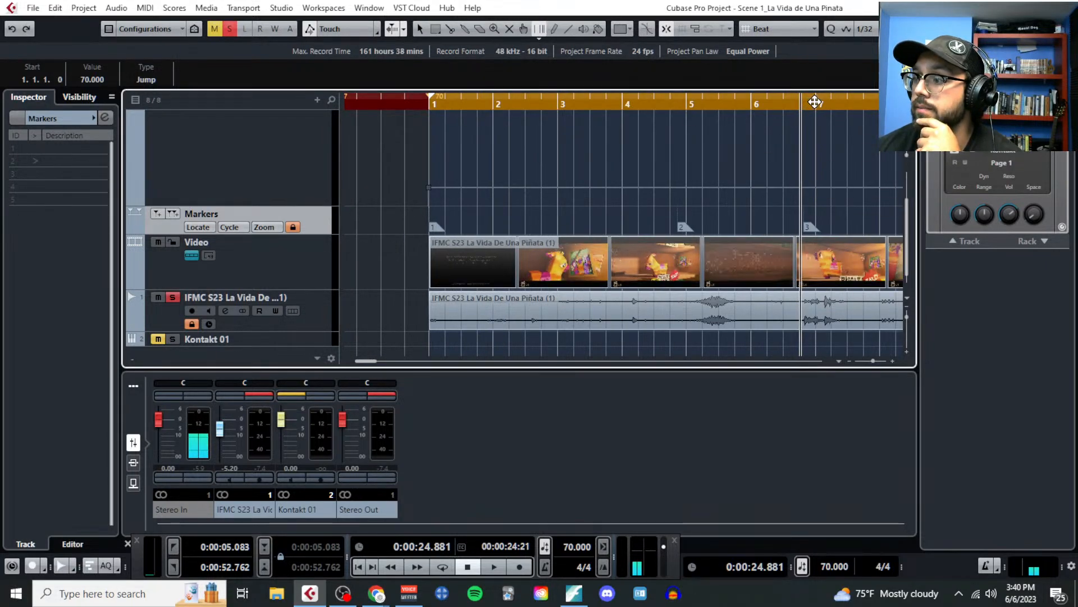
pyautogui.click(815, 102)
pyautogui.scroll(3, 818, 164)
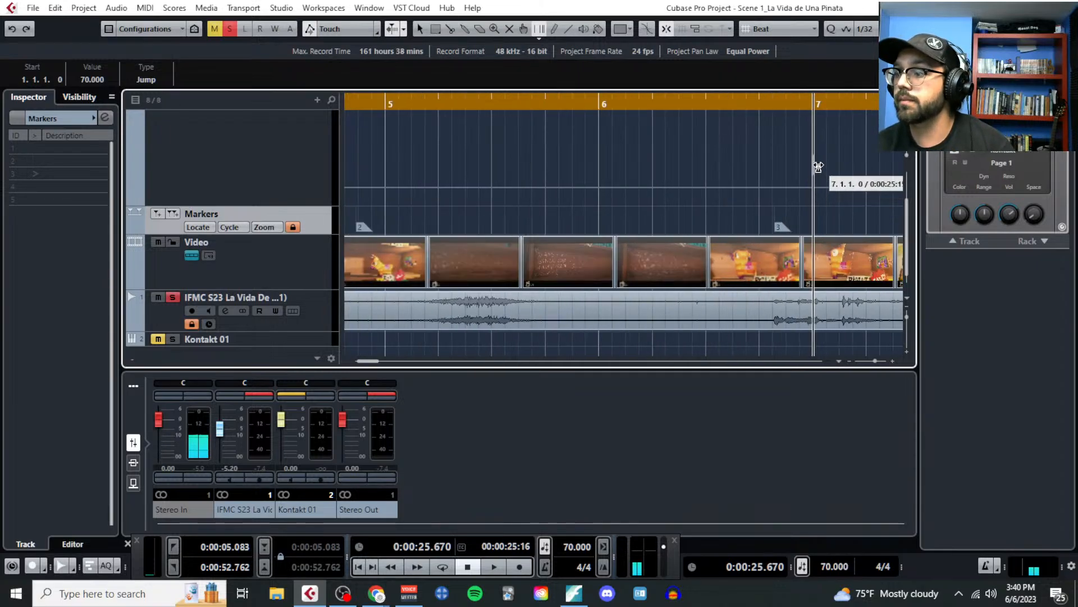
pyautogui.moveTo(819, 167); pyautogui.dragTo(590, 173)
pyautogui.scroll(-3, 580, 204)
pyautogui.scroll(1, 411, 216)
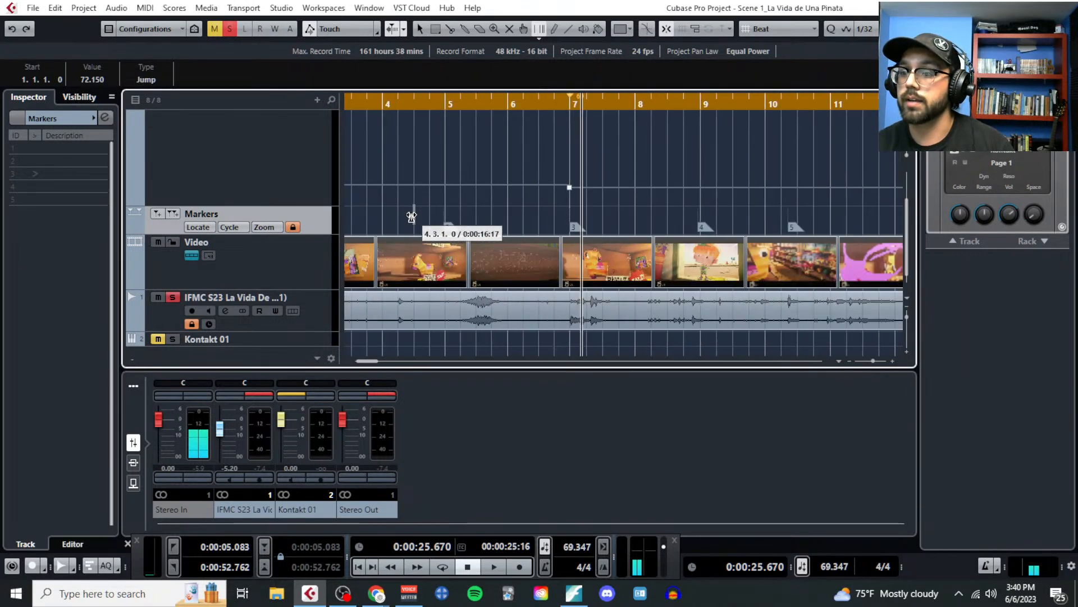
# Step: Switch to the Object Selection tool, place the playhead at bar 3, and delete the tempo point at bar 7
pyautogui.hscroll(-3, 468, 211)
pyautogui.press('1')
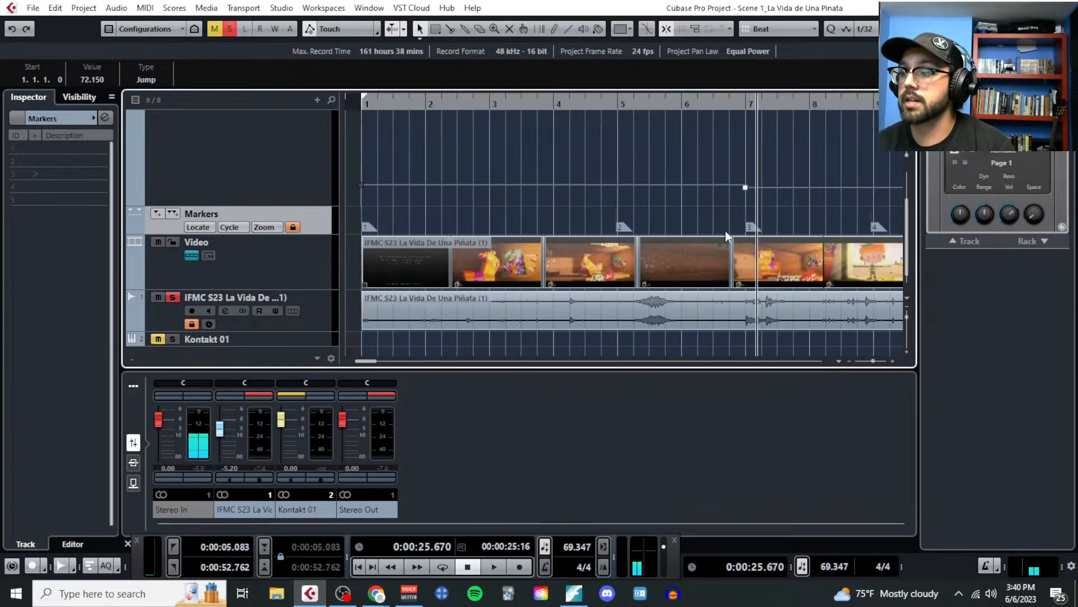
pyautogui.click(491, 104)
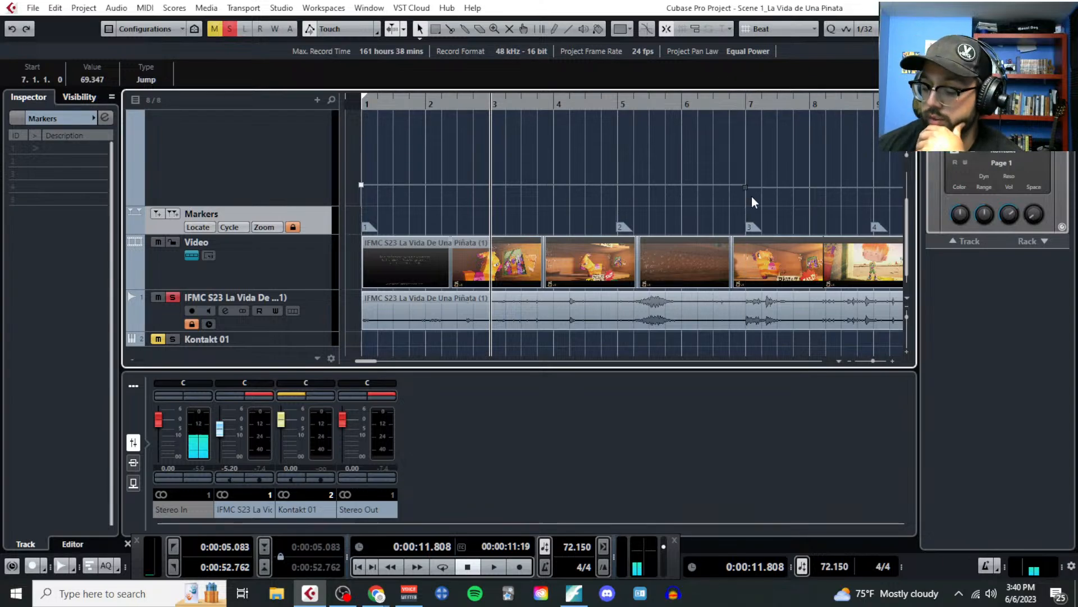
pyautogui.hscroll(-2, 751, 196)
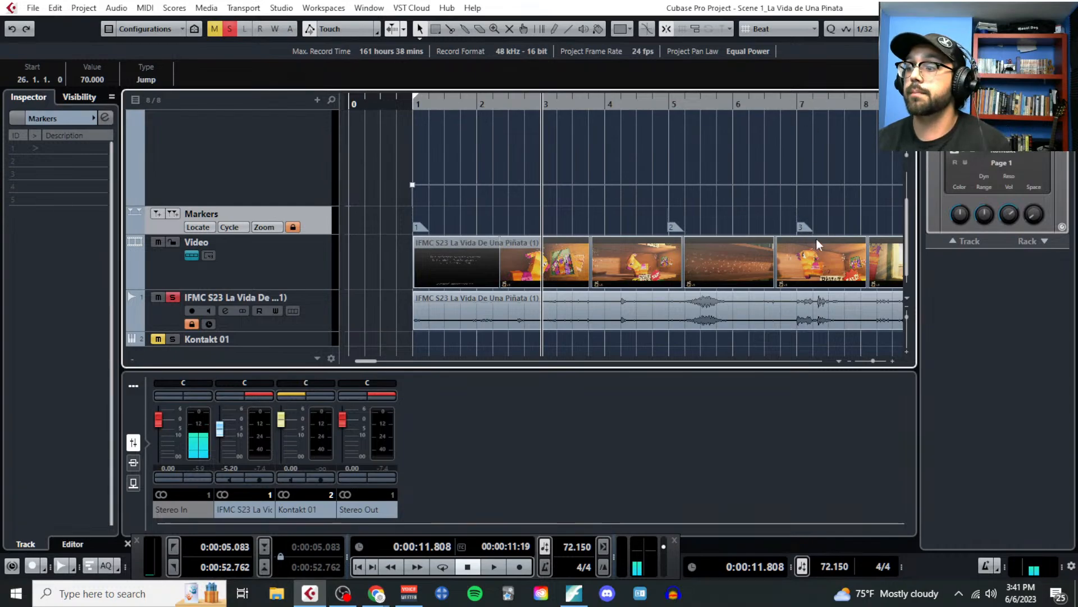
# Step: Examine how markers 1 to 5 line up with the barlines from the scene's start through bar 10
pyautogui.press('g')
pyautogui.scroll(1, 640, 214)
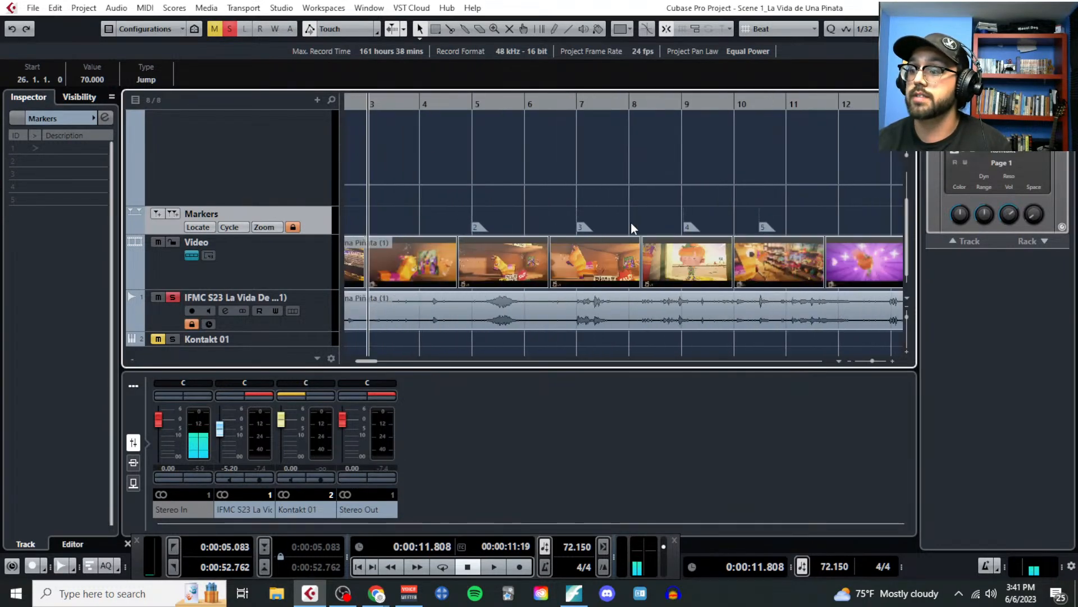
pyautogui.scroll(4, 684, 232)
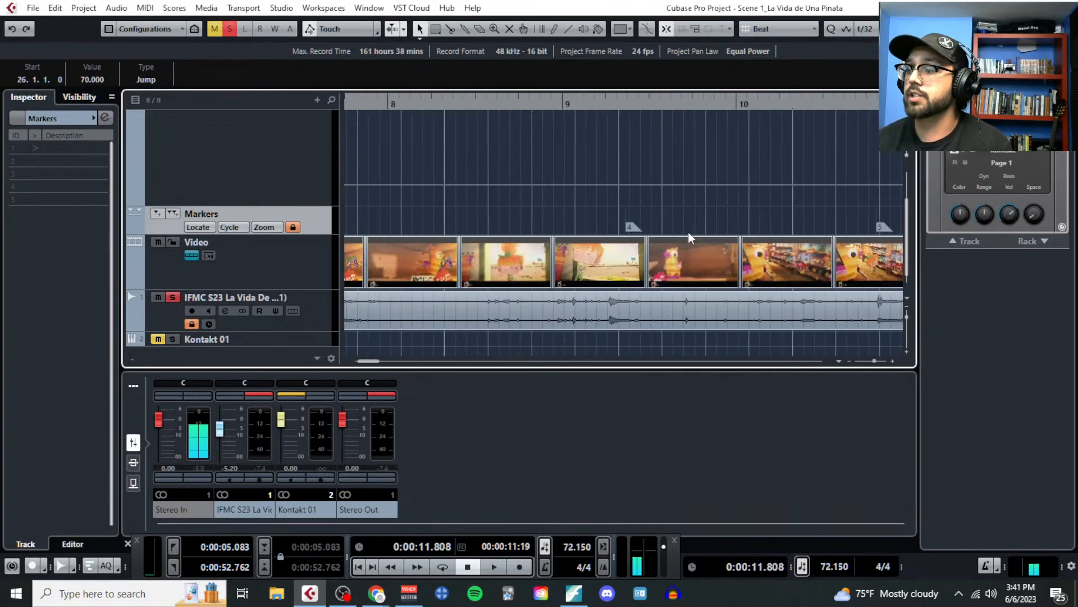
pyautogui.scroll(-5, 749, 235)
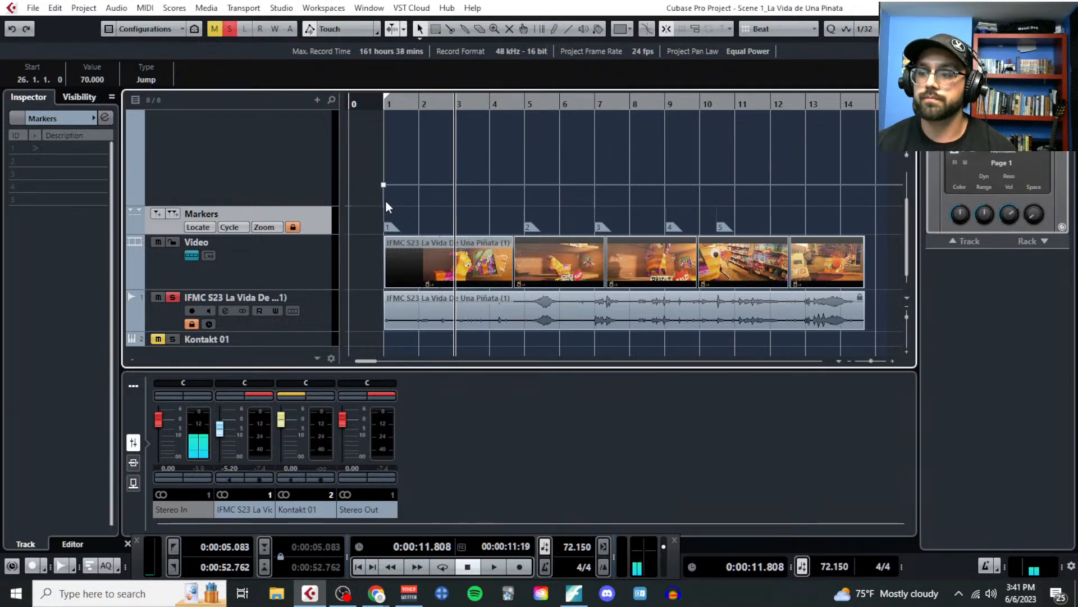
pyautogui.scroll(8, 382, 211)
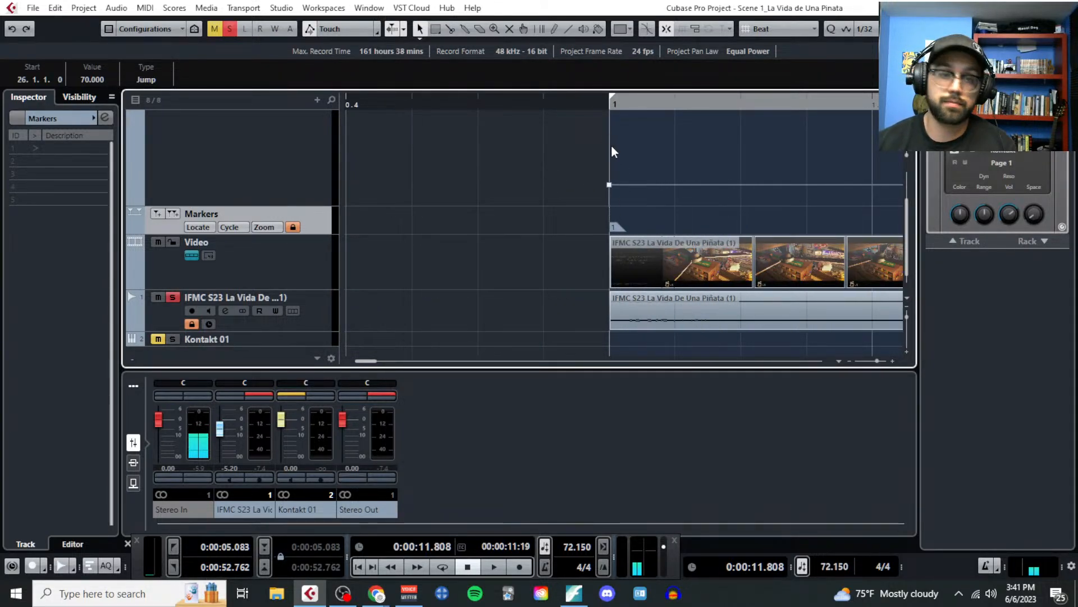
pyautogui.scroll(2, 601, 179)
pyautogui.scroll(-2, 449, 202)
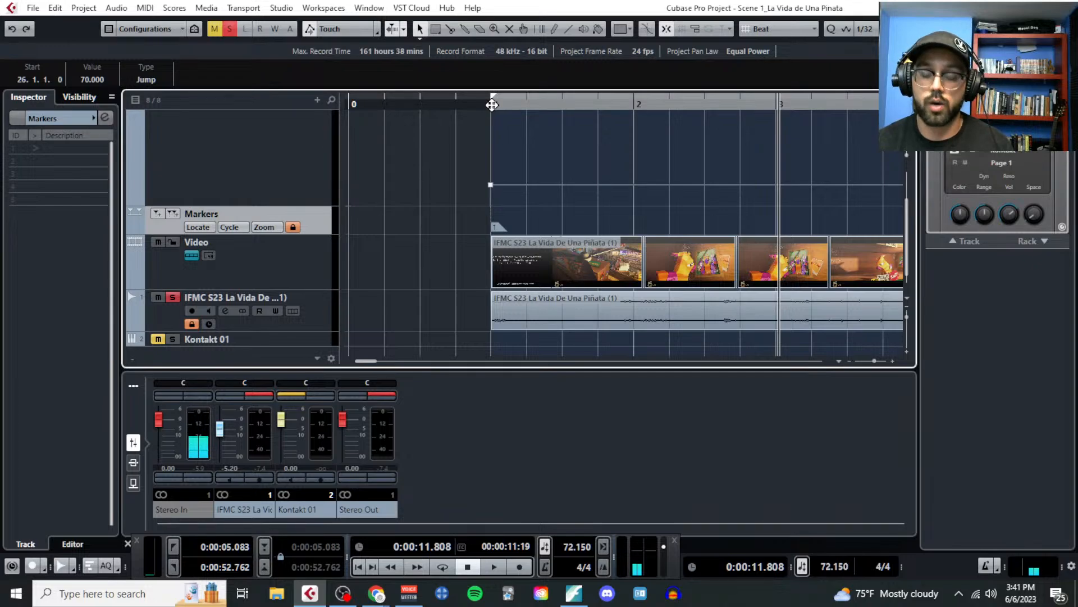
# Step: Activate the Time Warp tool and inspect the tempo ruler and the markers' beat positions through the end of the scene
pyautogui.click(542, 29)
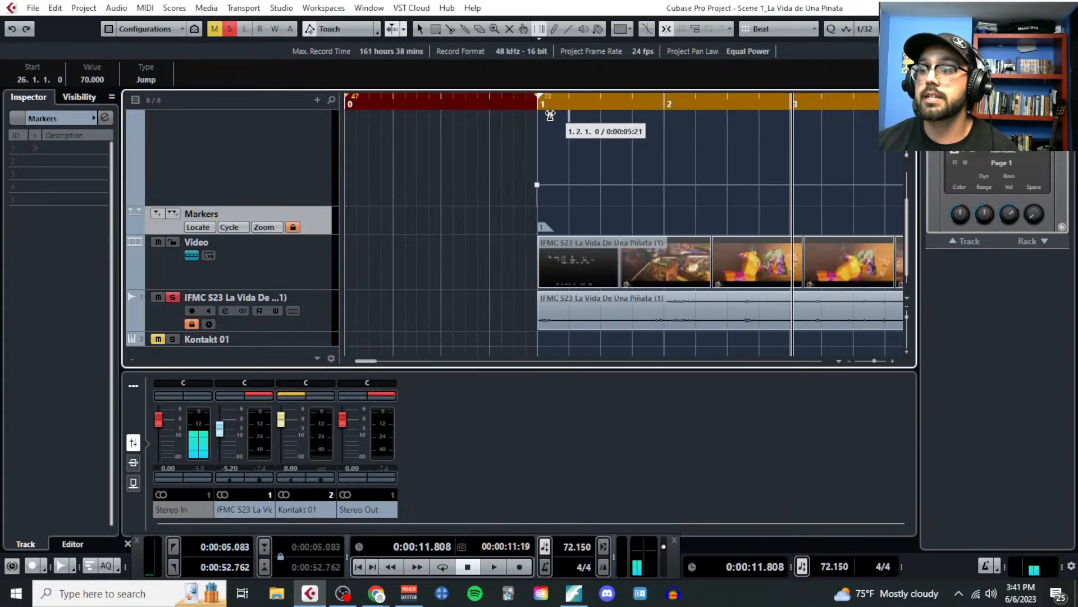
pyautogui.press('g')
pyautogui.press('g')
pyautogui.press('g')
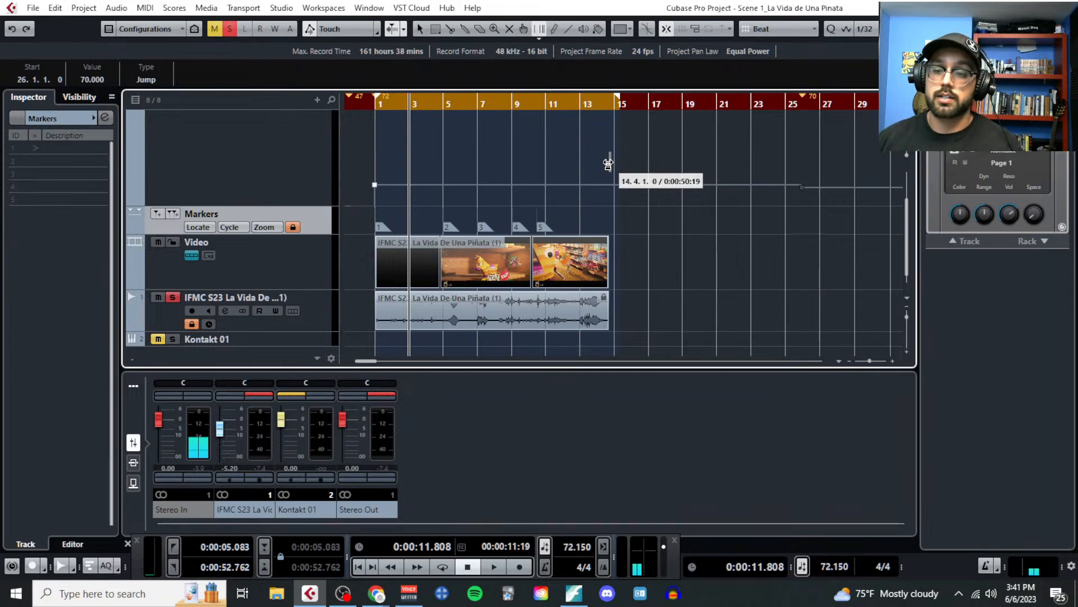
pyautogui.press('h')
pyautogui.press('h')
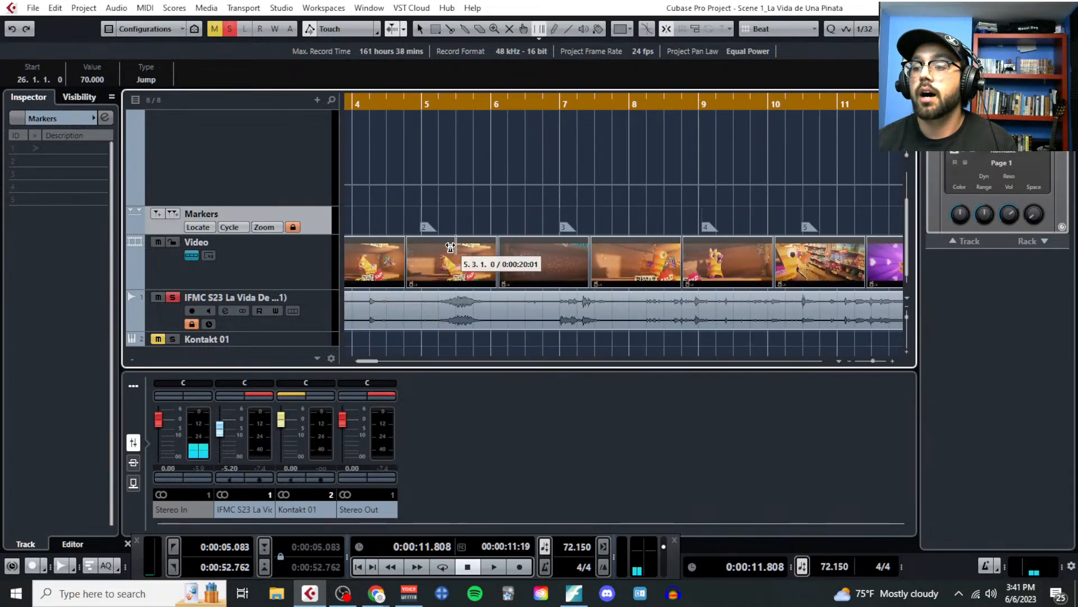
pyautogui.press('g')
pyautogui.press('g')
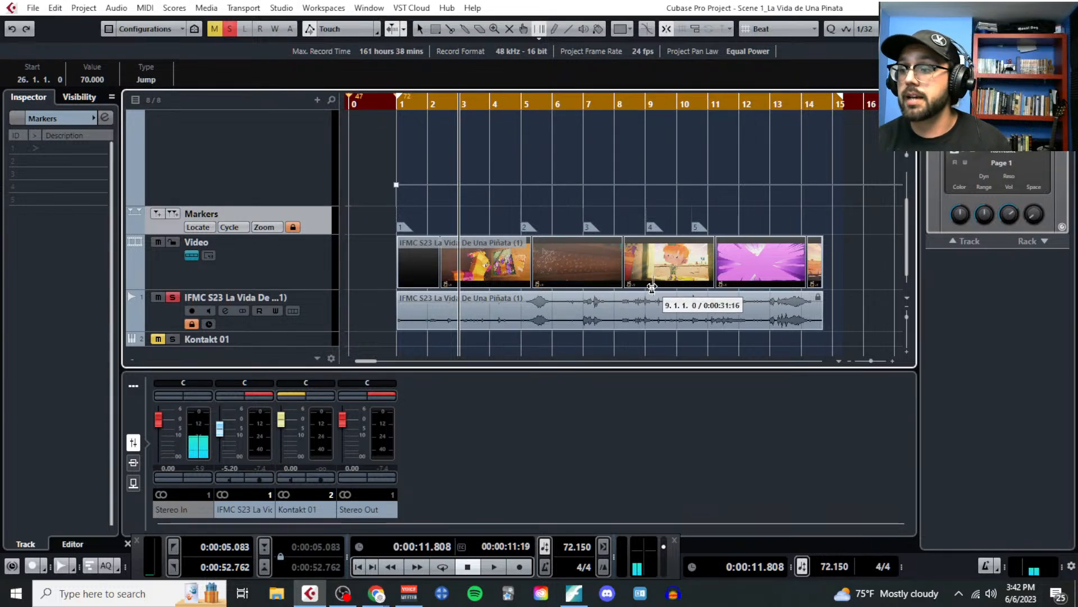
pyautogui.scroll(4, 651, 287)
pyautogui.hscroll(4, 651, 287)
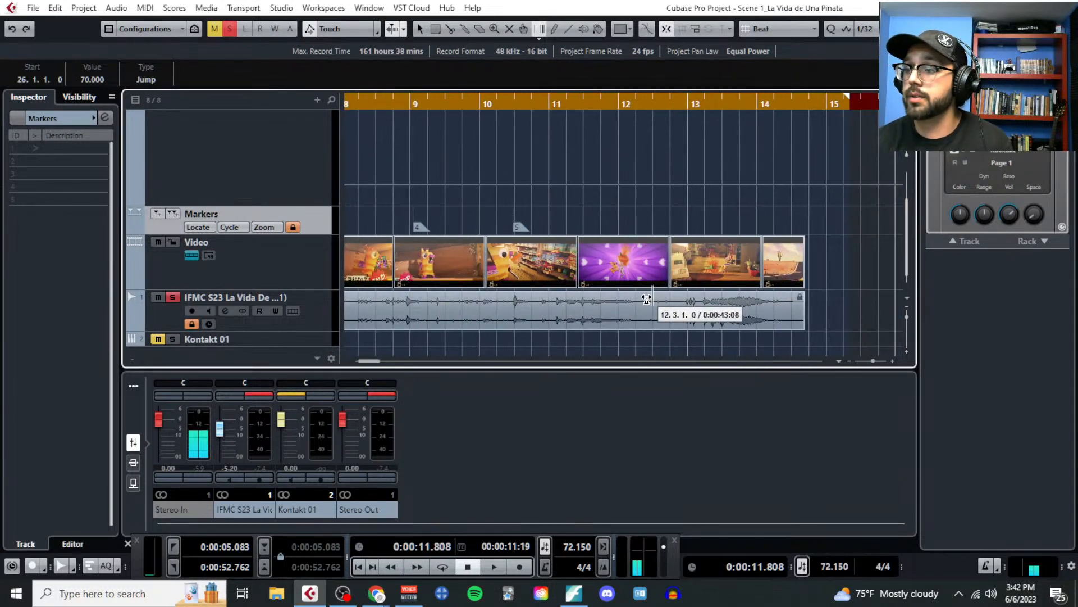
pyautogui.scroll(2, 651, 303)
pyautogui.scroll(-6, 644, 302)
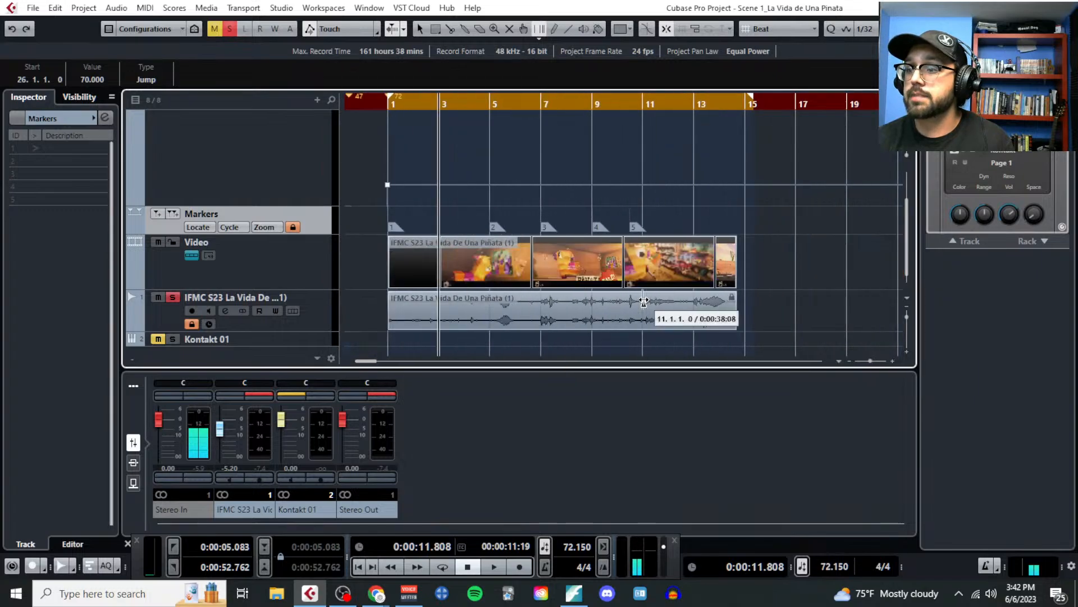
# Step: Return to the Object Selection tool and compare the video's ending with the barlines, placing the playhead at bar 15 and at bar 14
pyautogui.scroll(5, 688, 248)
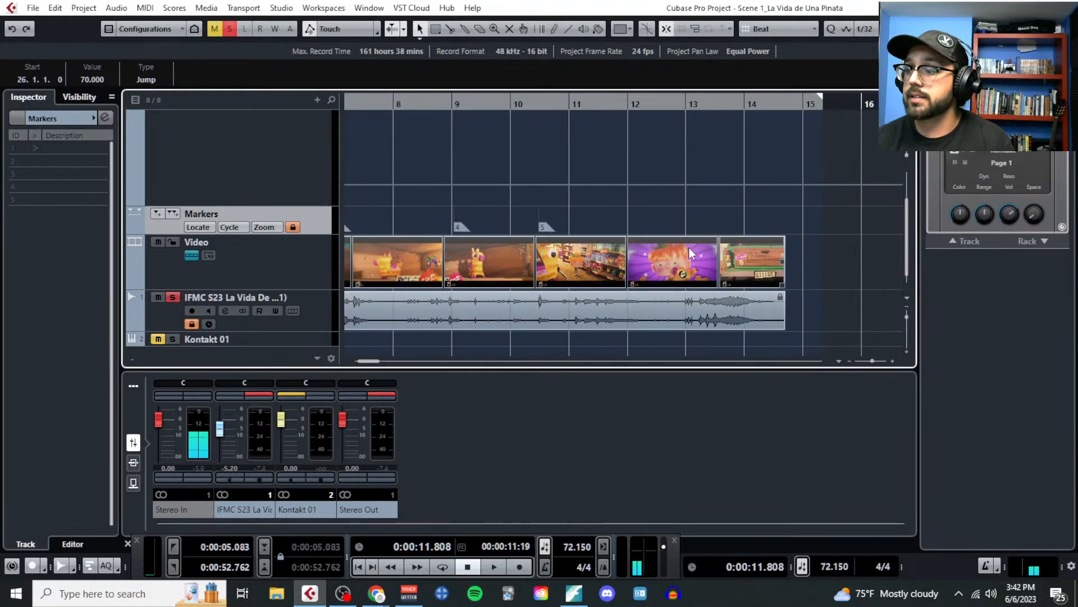
pyautogui.scroll(-5, 689, 248)
pyautogui.scroll(-1, 548, 237)
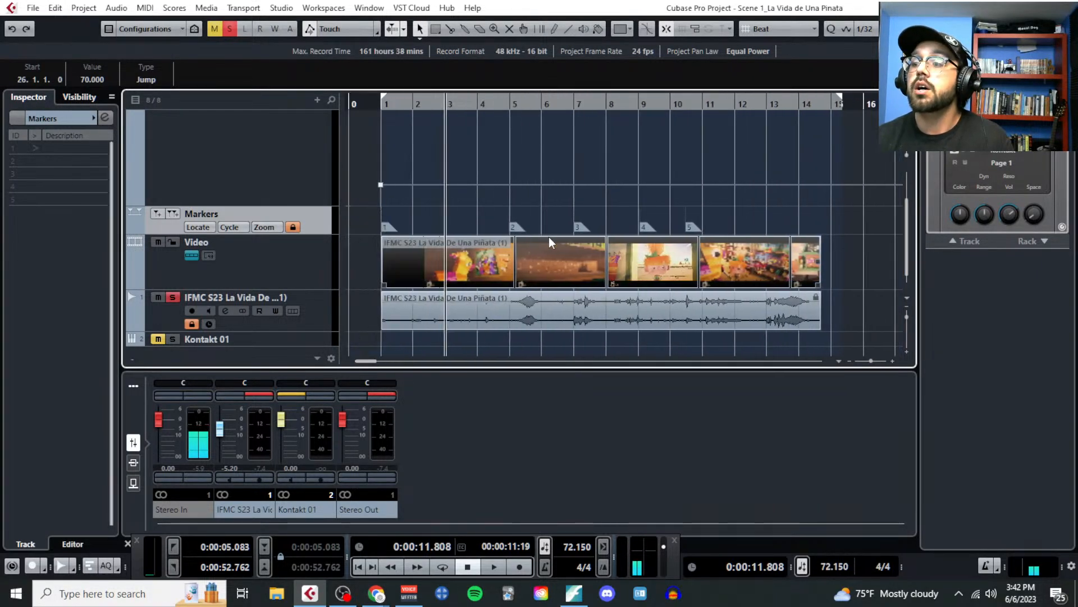
pyautogui.scroll(3, 434, 245)
pyautogui.hscroll(5, 653, 236)
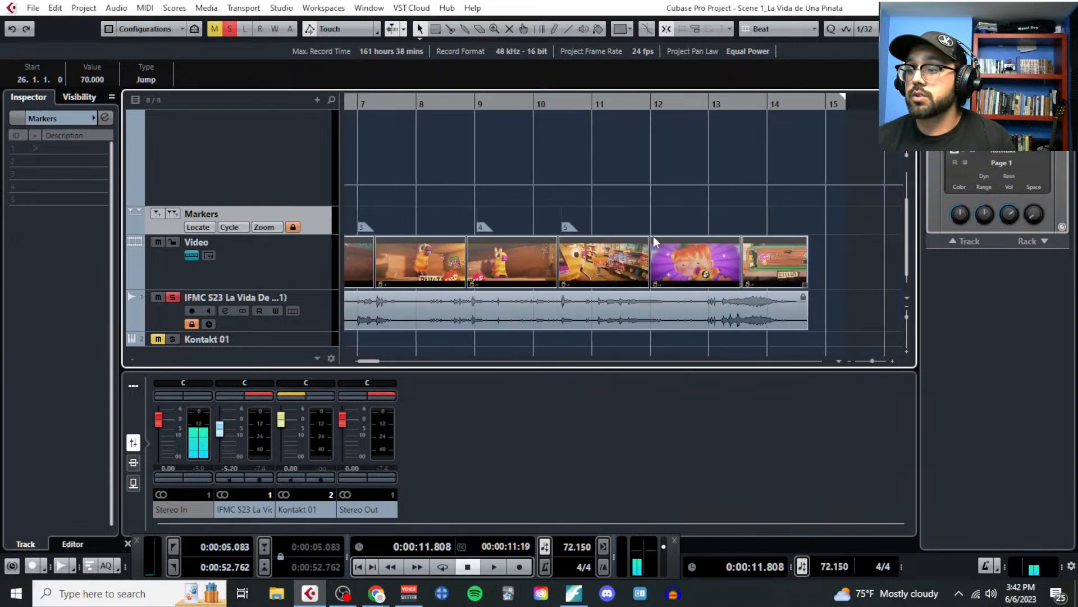
pyautogui.scroll(4, 667, 255)
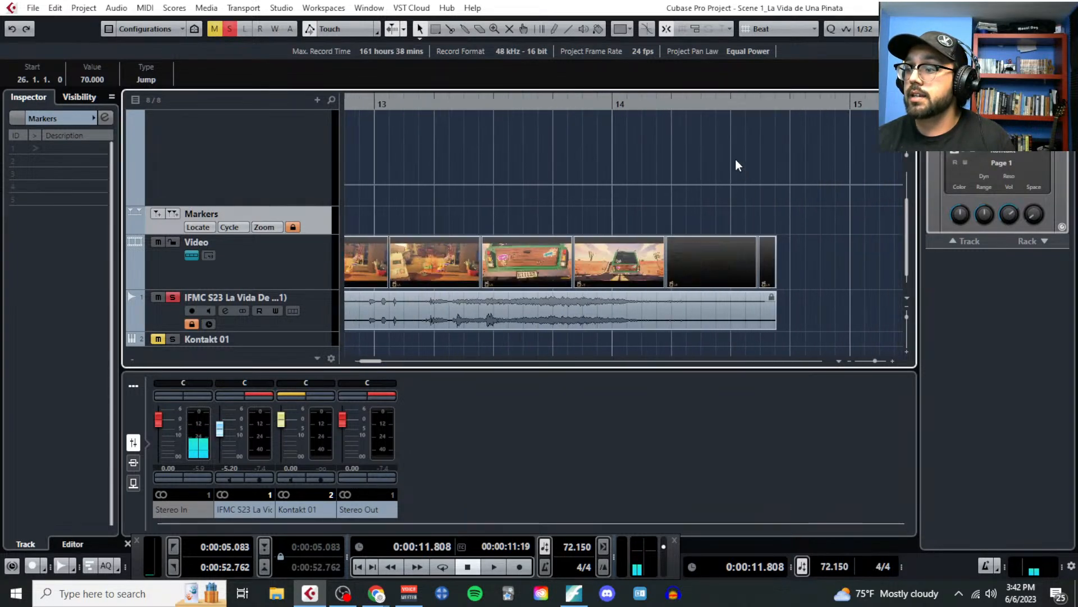
pyautogui.click(851, 106)
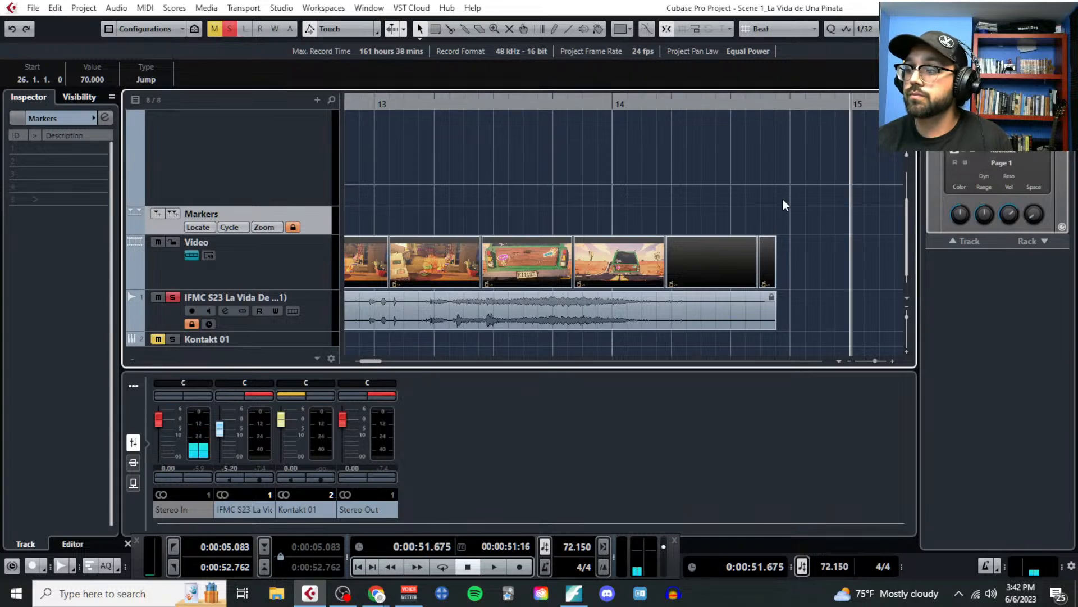
pyautogui.scroll(-3, 783, 200)
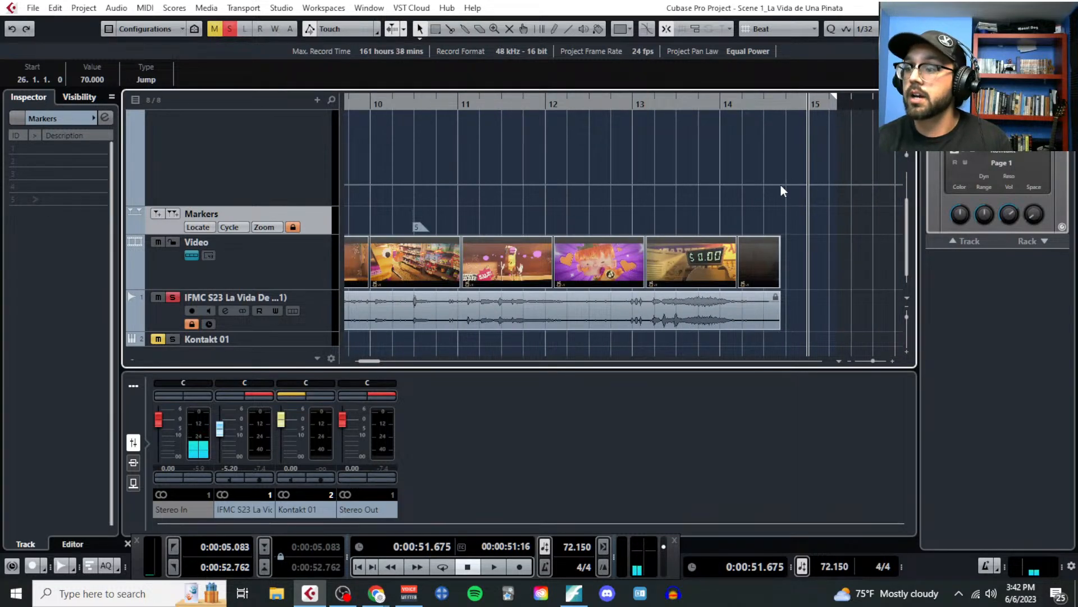
pyautogui.scroll(-2, 696, 191)
pyautogui.scroll(4, 709, 199)
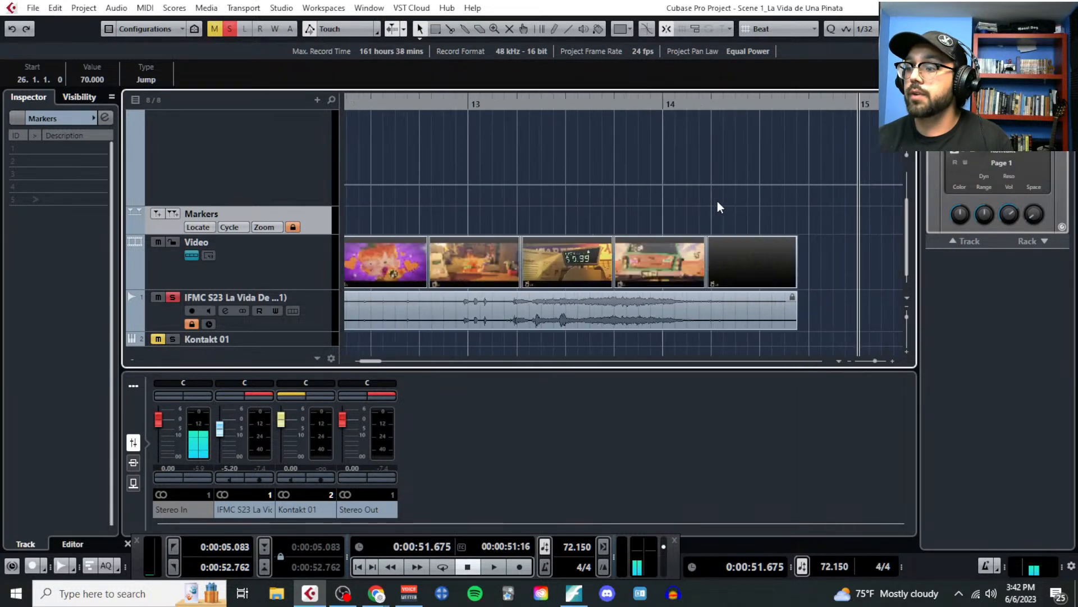
pyautogui.click(672, 109)
pyautogui.scroll(-4, 695, 175)
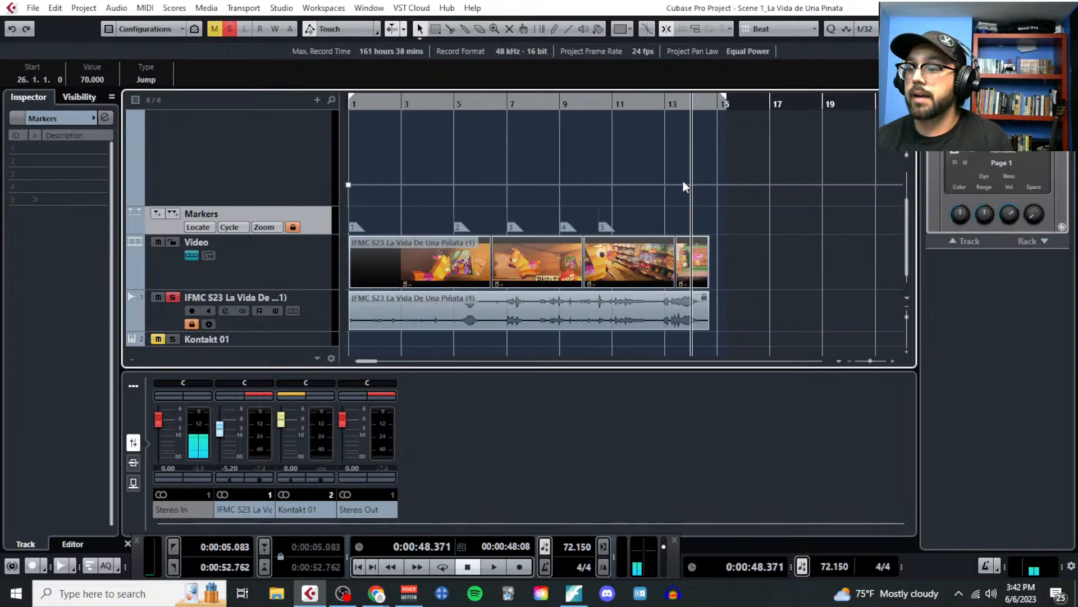
# Step: Insert a time signature change at bar 14 on the Signature track and set it to 3/4
pyautogui.scroll(3, 683, 181)
pyautogui.rightClick(680, 211)
pyautogui.click(837, 209)
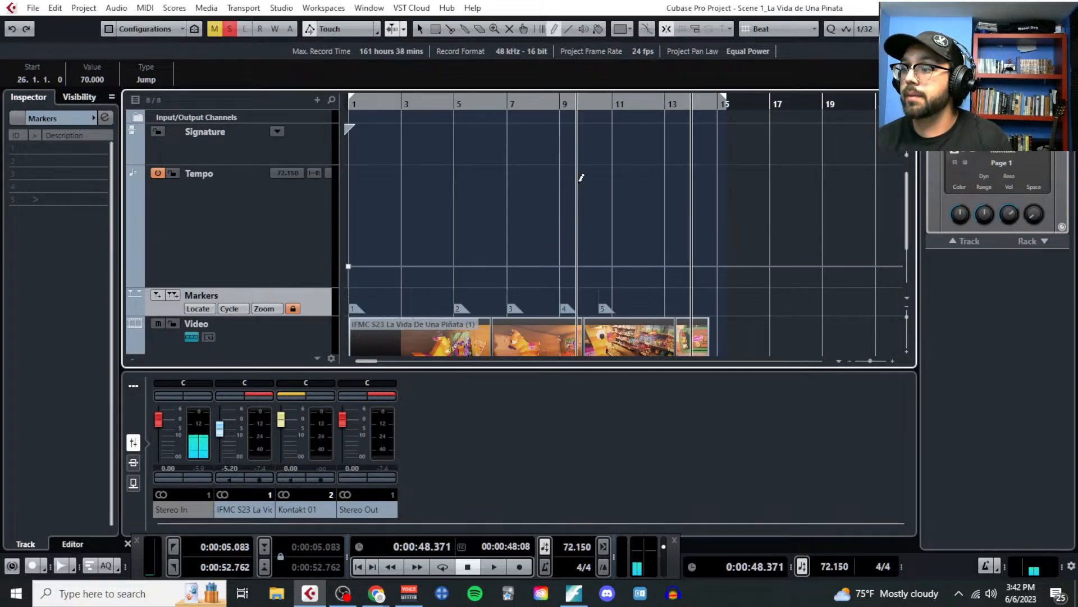
pyautogui.scroll(5, 746, 137)
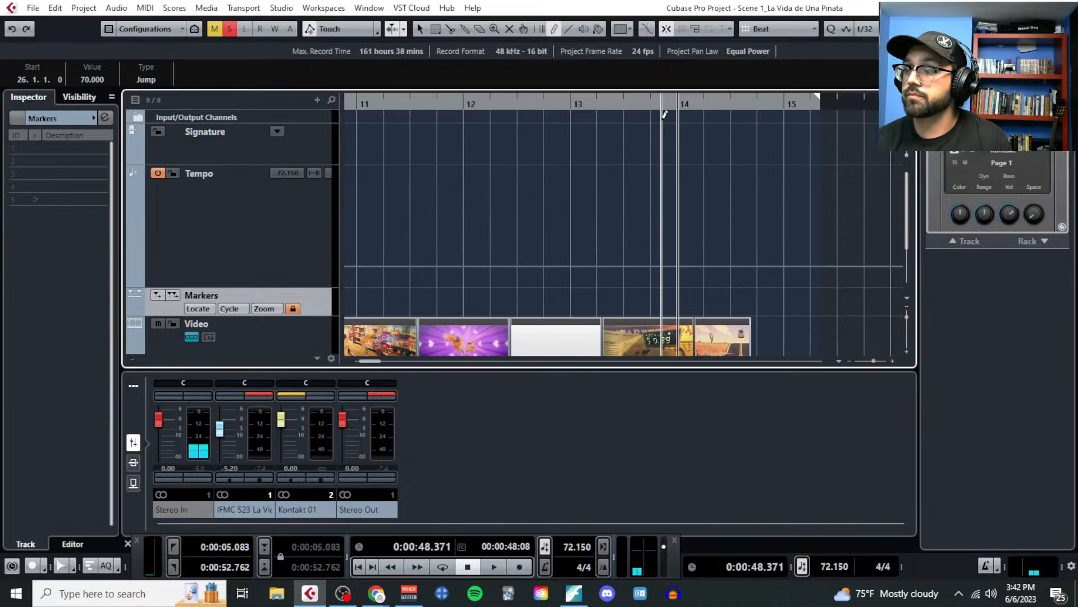
pyautogui.click(687, 131)
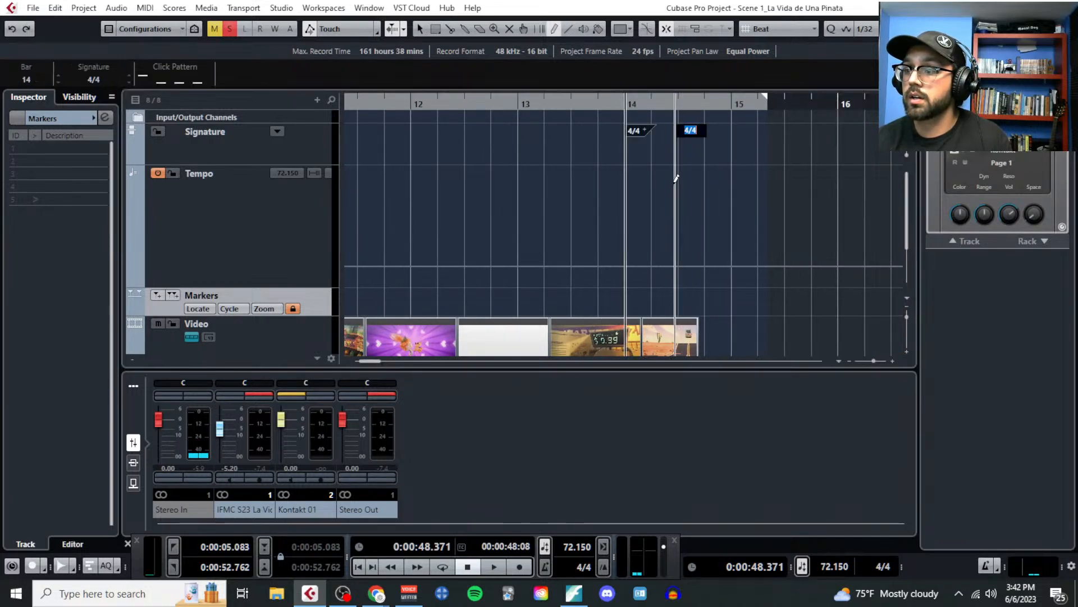
pyautogui.press('Delete')
pyautogui.rightClick(647, 164)
pyautogui.click(634, 131)
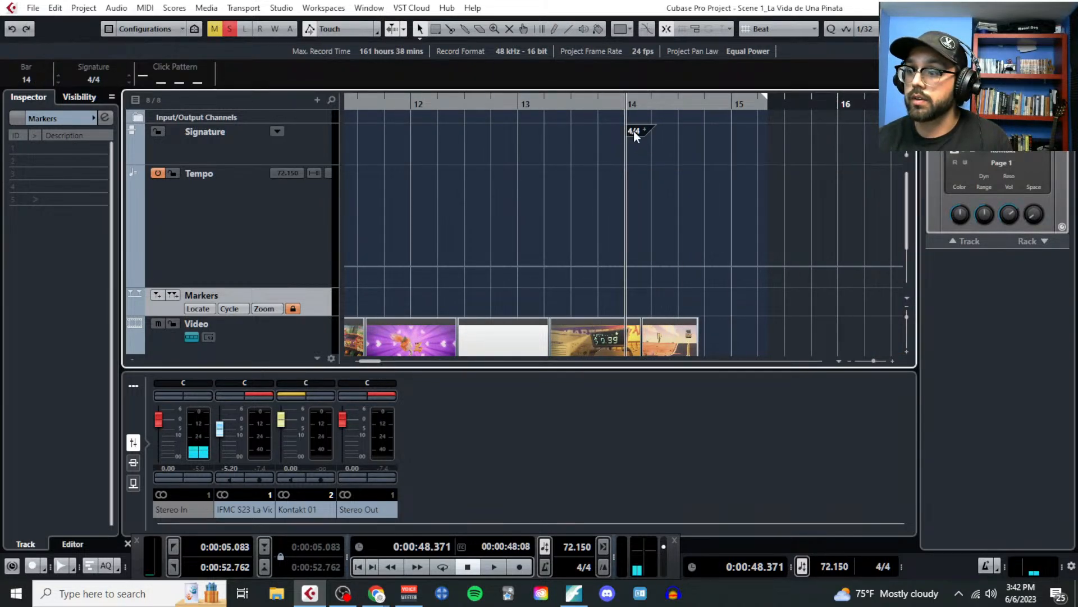
pyautogui.doubleClick(634, 130)
pyautogui.write('3/4')
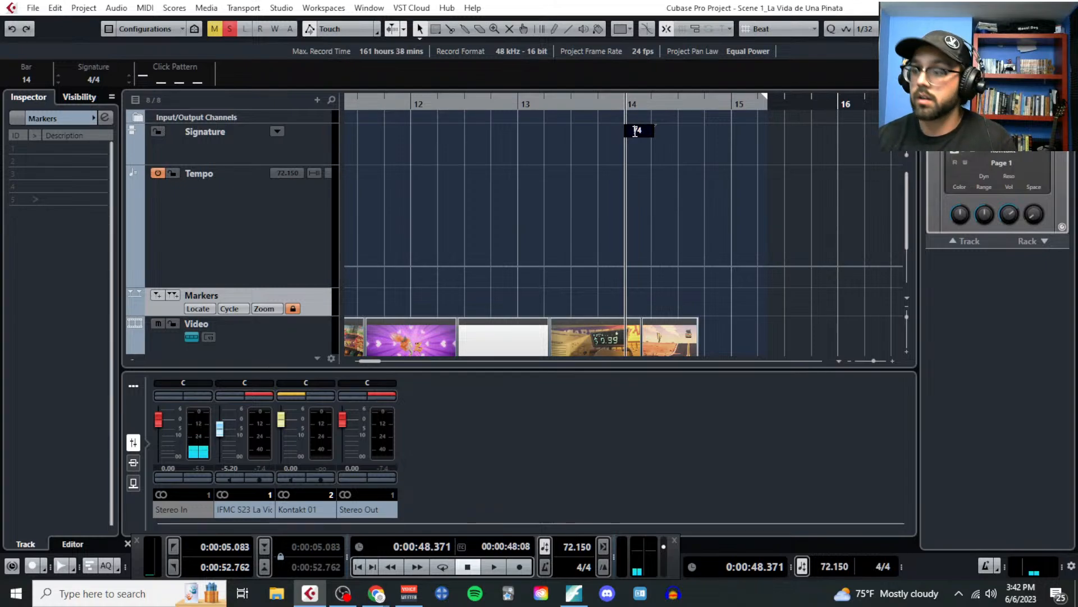
pyautogui.press('Return')
# Step: Place the playhead at bar 15, select the video clip, and compare its end with that barline
pyautogui.scroll(3, 699, 236)
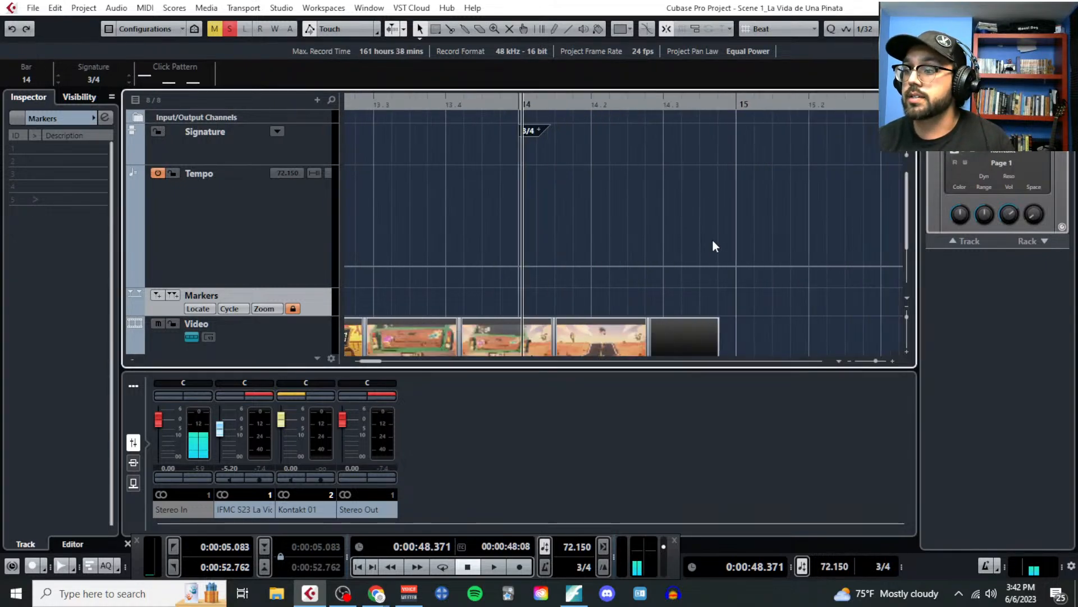
pyautogui.scroll(-3, 725, 230)
pyautogui.scroll(-6, 667, 247)
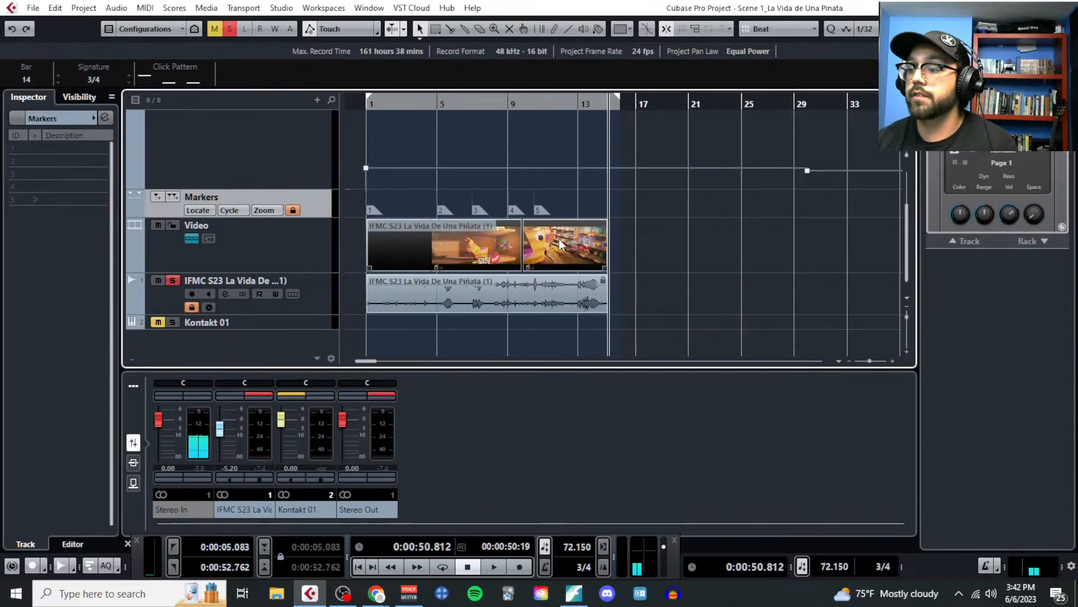
pyautogui.click(603, 263)
pyautogui.moveTo(602, 269)
pyautogui.mouseDown()
pyautogui.moveTo(780, 267)
pyautogui.moveTo(626, 268)
pyautogui.moveTo(584, 281)
pyautogui.mouseUp()
pyautogui.scroll(3, 779, 267)
pyautogui.scroll(1, 567, 268)
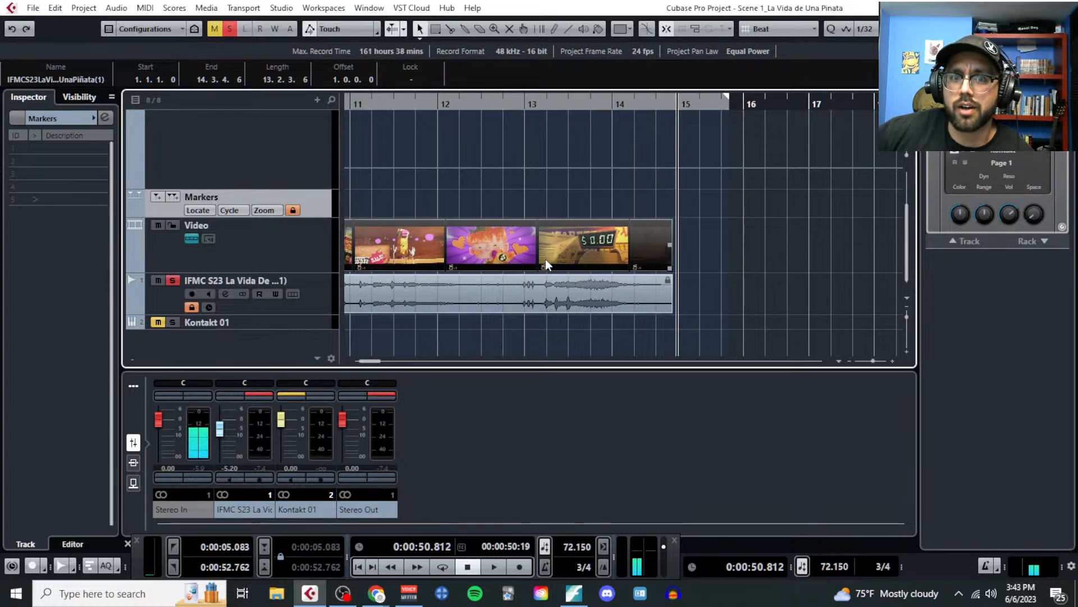
pyautogui.scroll(-4, 546, 263)
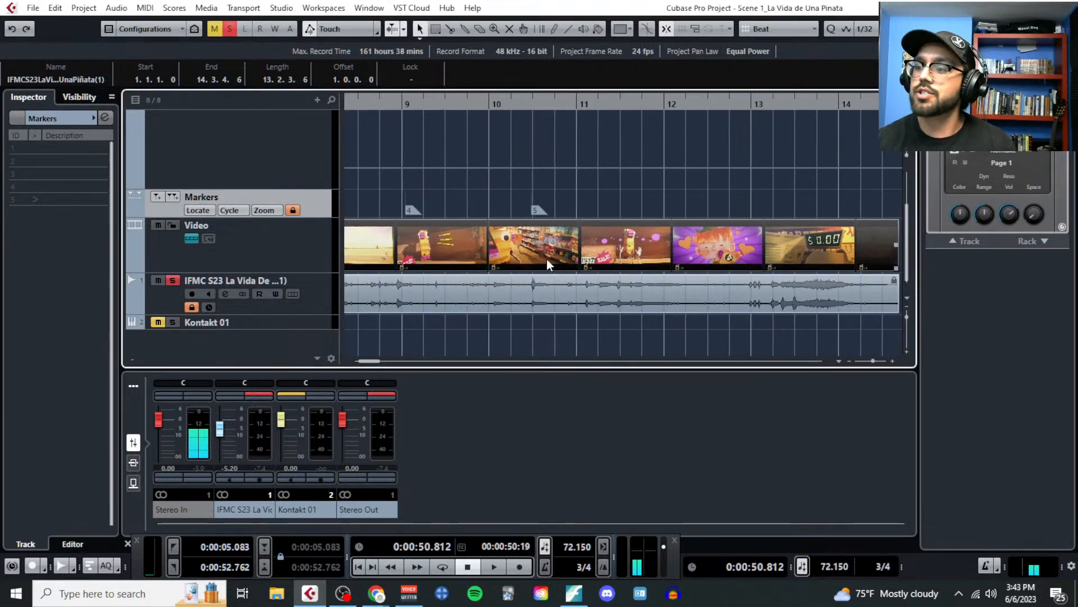
# Step: Reduce the Tempo track's height so the Signature, Tempo, Markers, Video and audio tracks fit together
pyautogui.scroll(2, 443, 260)
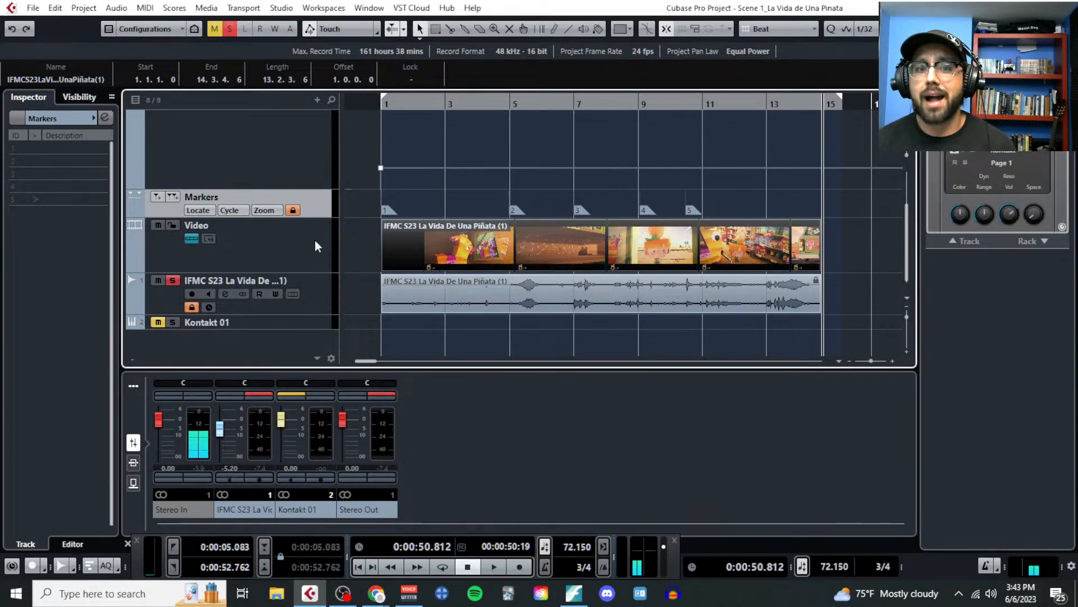
pyautogui.scroll(3, 359, 217)
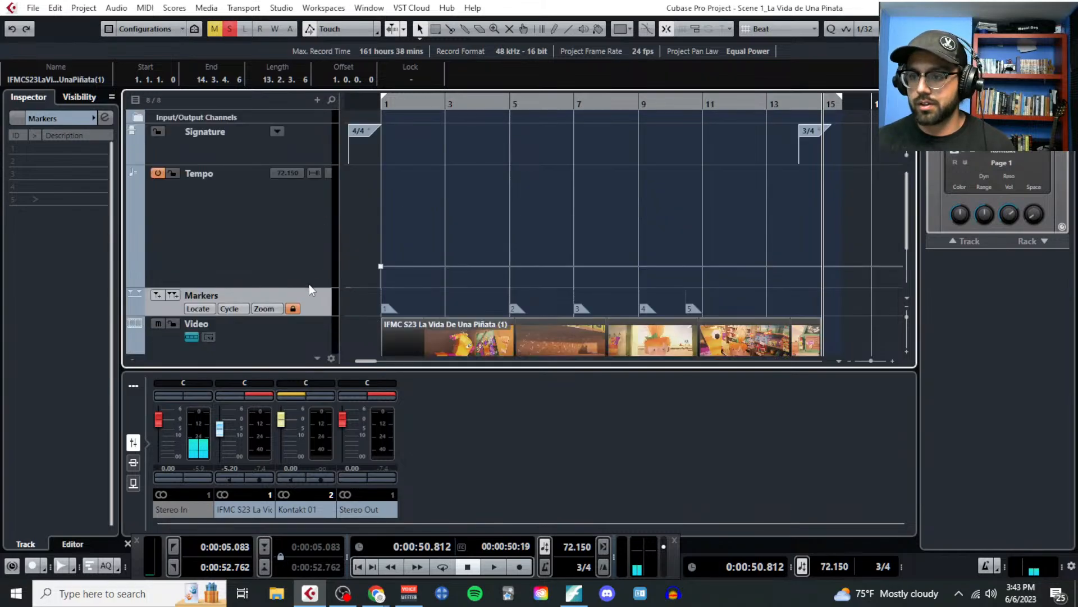
pyautogui.moveTo(311, 287); pyautogui.dragTo(311, 194)
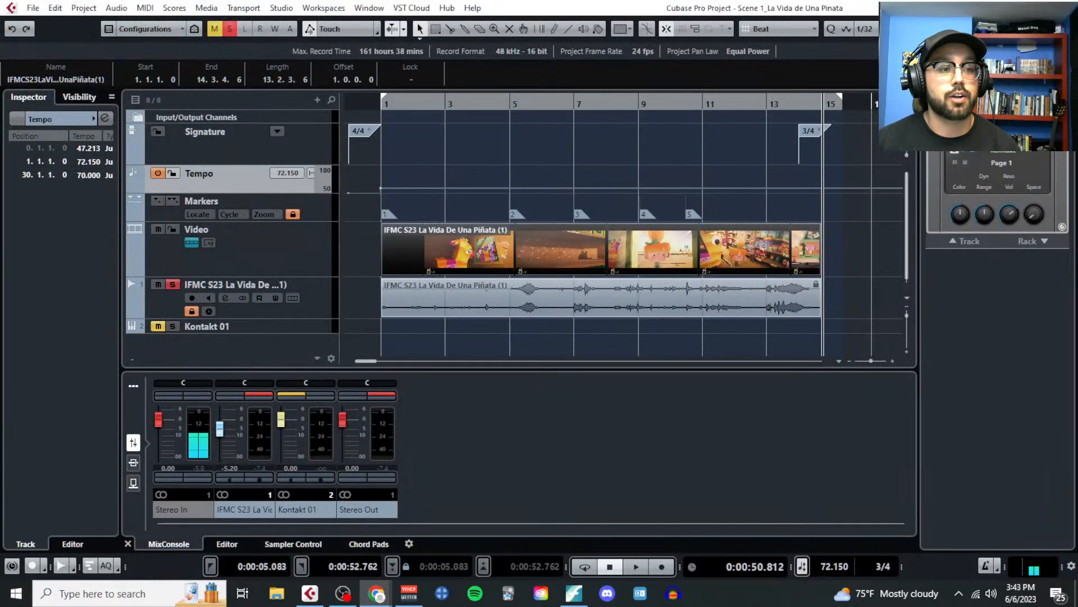
# Step: Switch to the Lesson 5 document in Google Docs and review the Tempo Mapping notes, Summary of Process and Scoring section
pyautogui.hotkey('alt', 'Tab')
pyautogui.scroll(3, 546, 401)
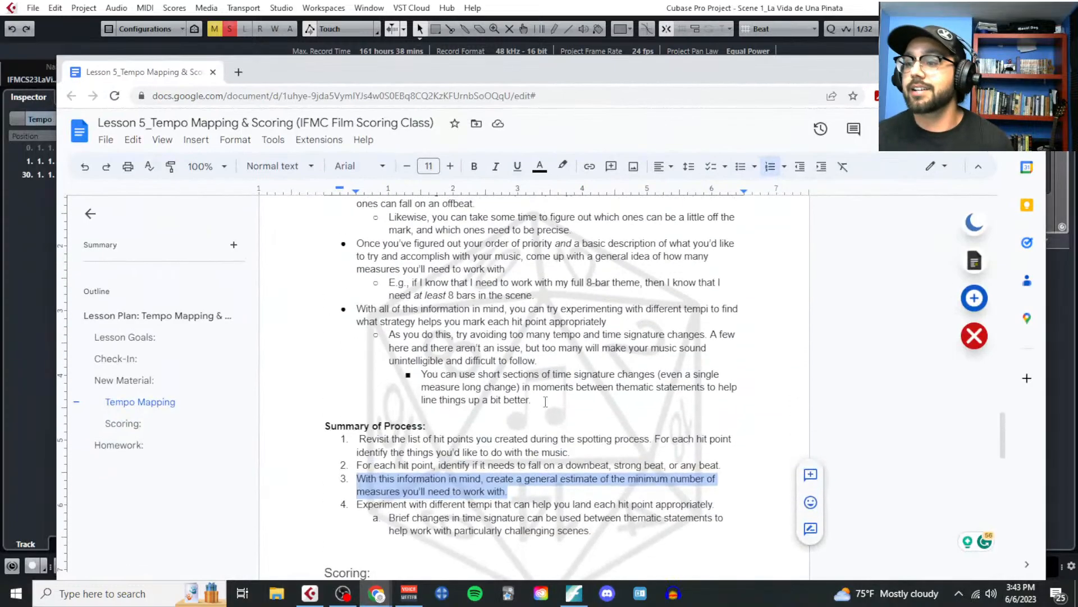
pyautogui.scroll(15, 546, 401)
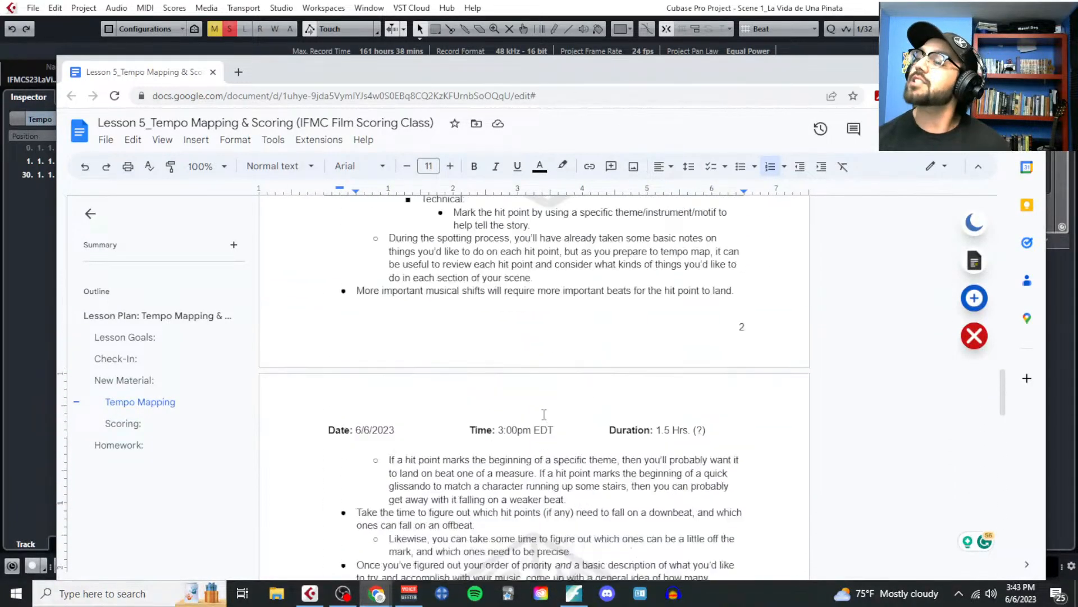
pyautogui.scroll(1, 544, 414)
pyautogui.scroll(-12, 516, 444)
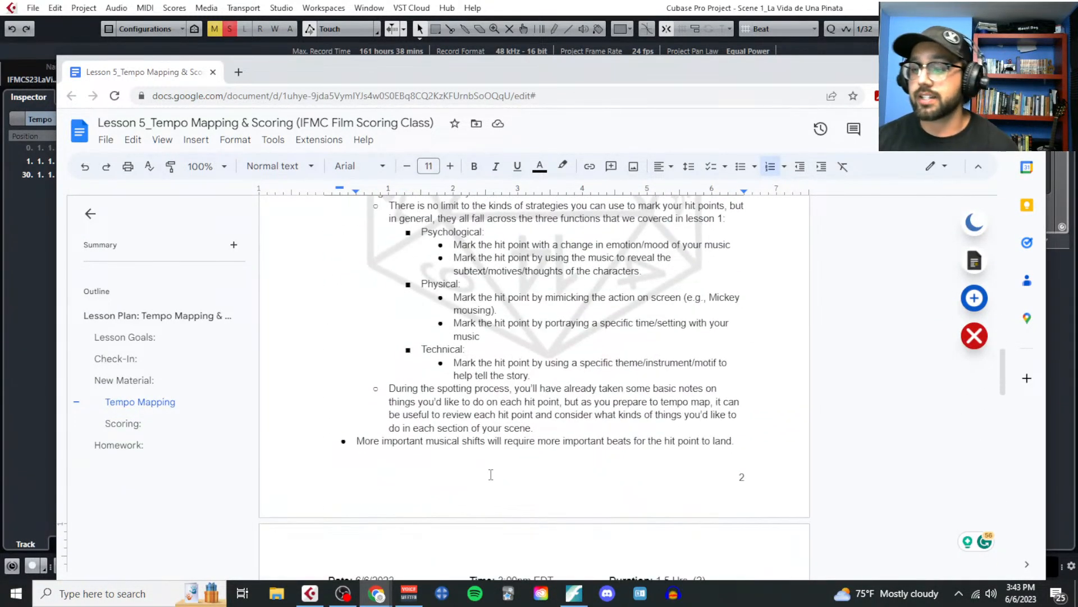
pyautogui.scroll(-6, 491, 474)
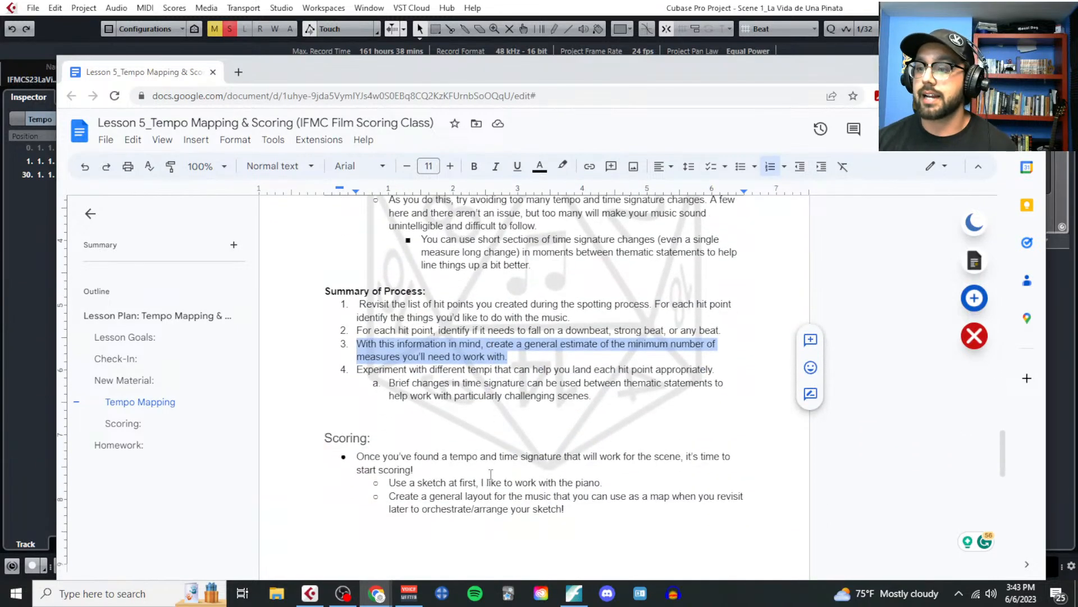
# Step: Review item 4 of the Summary of Process, highlighting the tempo experiment line and the note on brief time signature changes
pyautogui.click(410, 395)
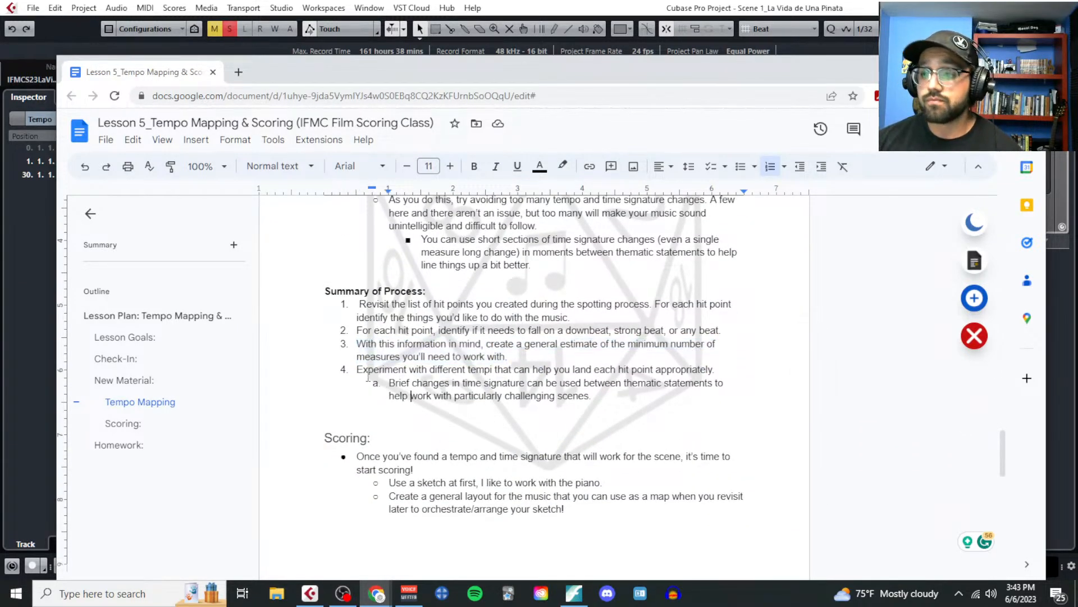
pyautogui.moveTo(357, 369); pyautogui.dragTo(722, 373)
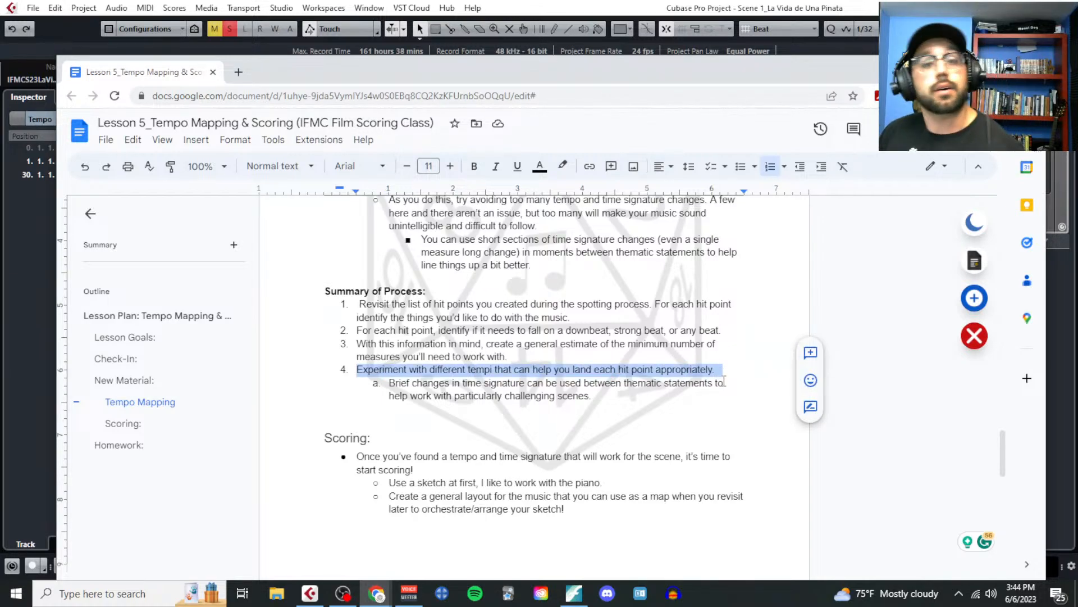
pyautogui.scroll(4, 562, 382)
pyautogui.scroll(-3, 561, 382)
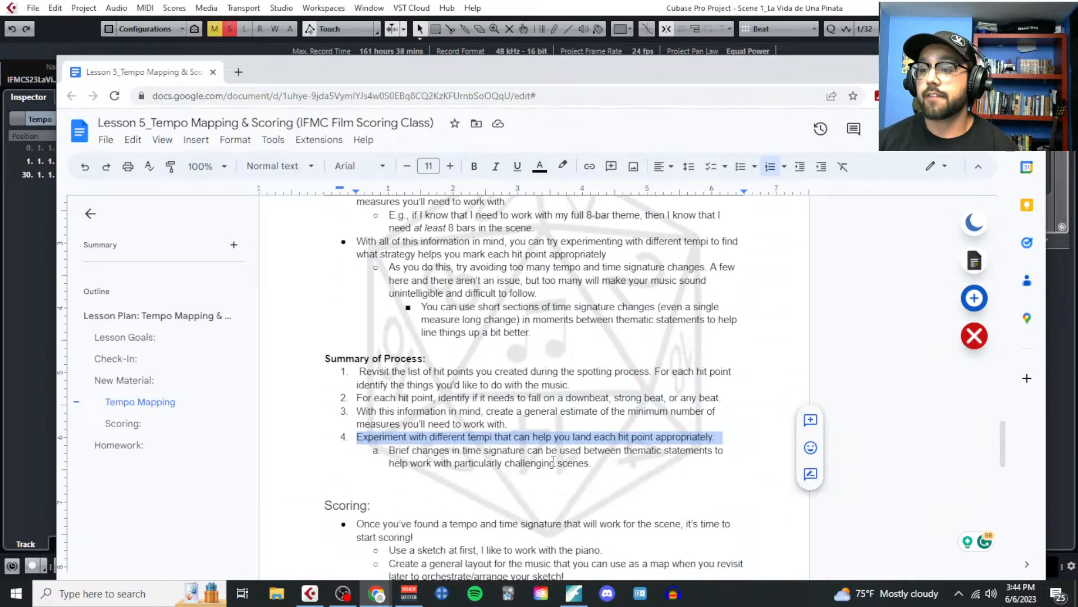
pyautogui.moveTo(592, 463); pyautogui.dragTo(390, 450)
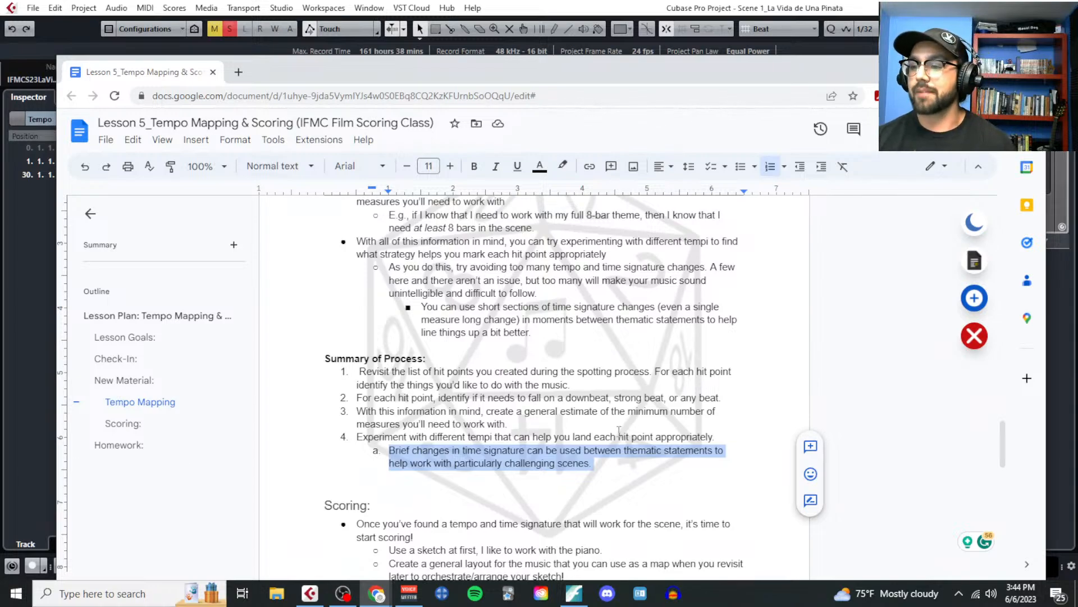
pyautogui.scroll(-1, 523, 436)
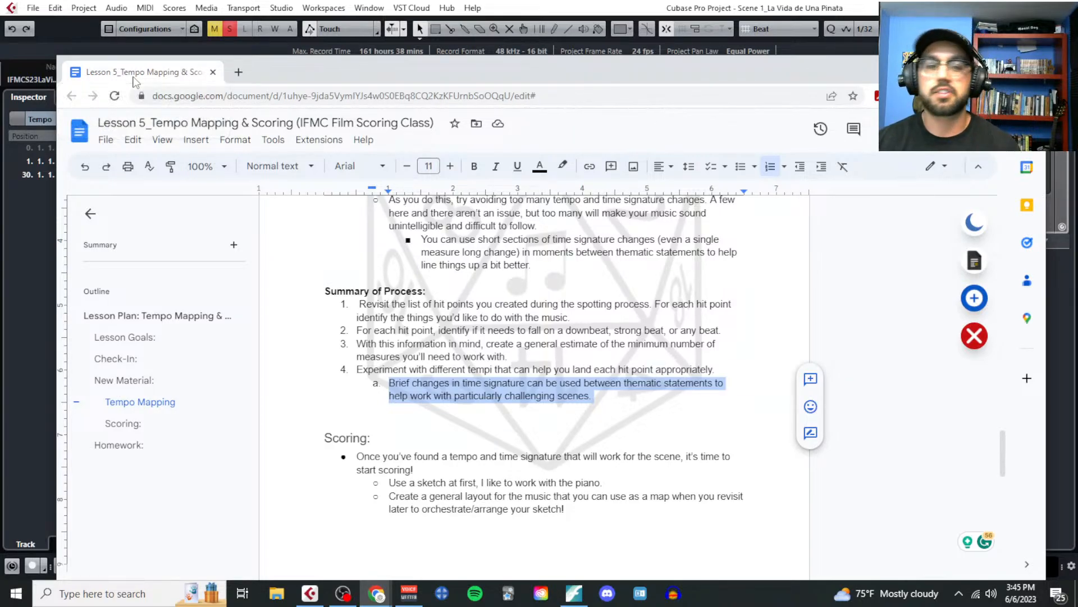
# Step: Switch back to the Scene 1 project in Cubase, show the Transport panel, and select the video's audio track
pyautogui.moveTo(135, 82); pyautogui.dragTo(0, 25)
pyautogui.hotkey('alt', 'Tab')
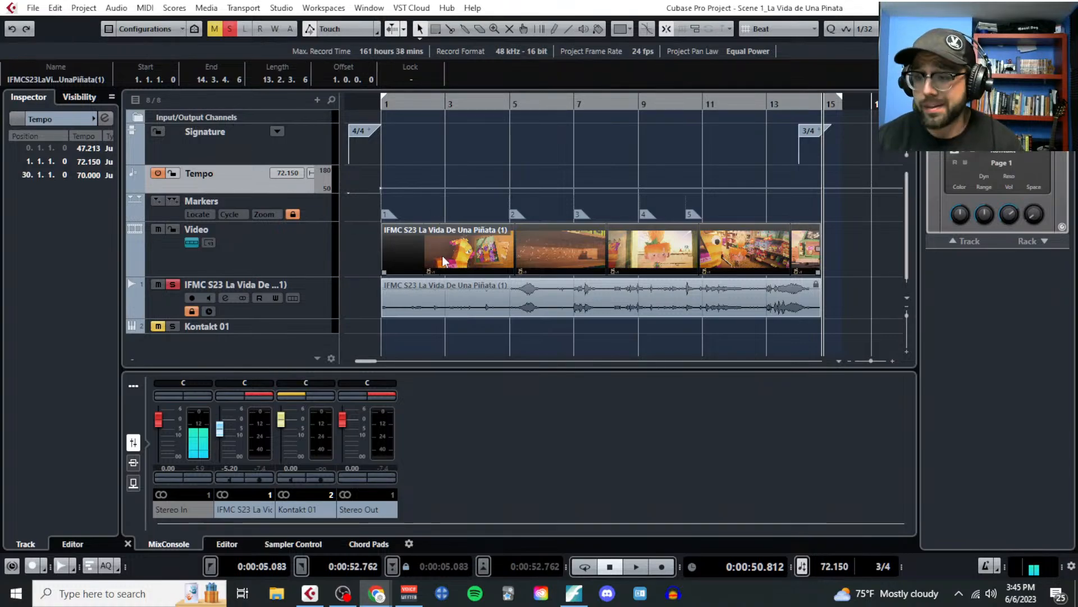
pyautogui.press('F2')
pyautogui.click(325, 303)
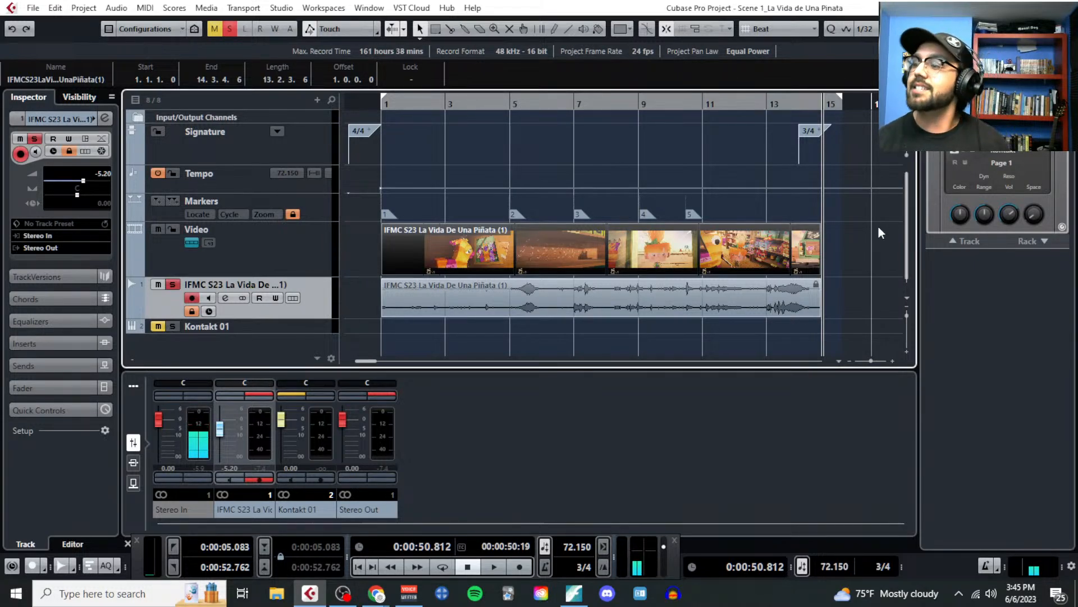
# Step: Open La Vida de Una Pinata.cpr from Competitions and Applications > IFMC 2023, declining the newer backup project
pyautogui.click(34, 8)
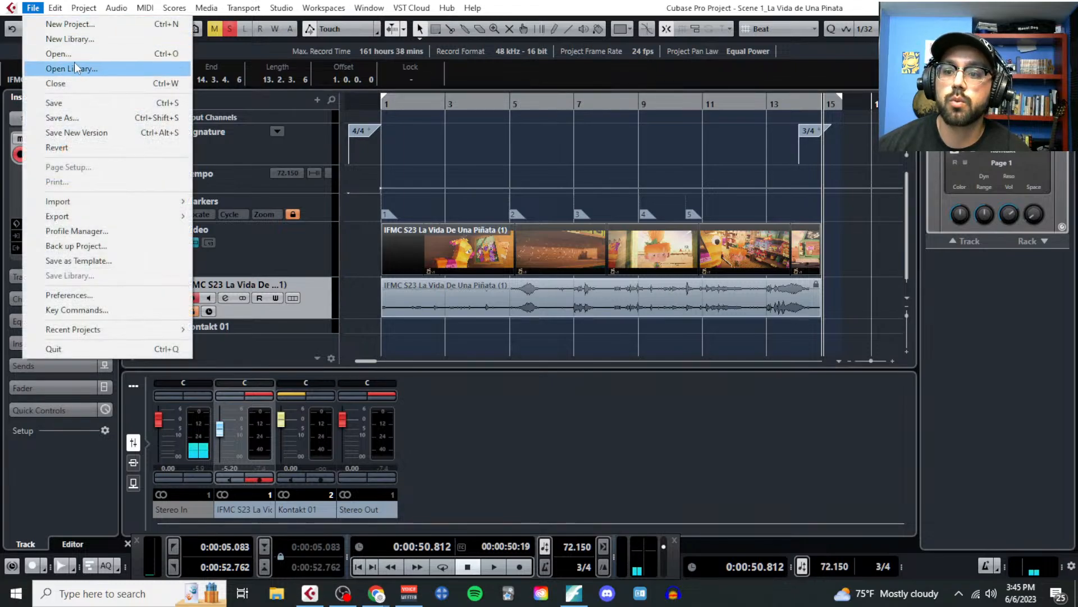
pyautogui.click(61, 54)
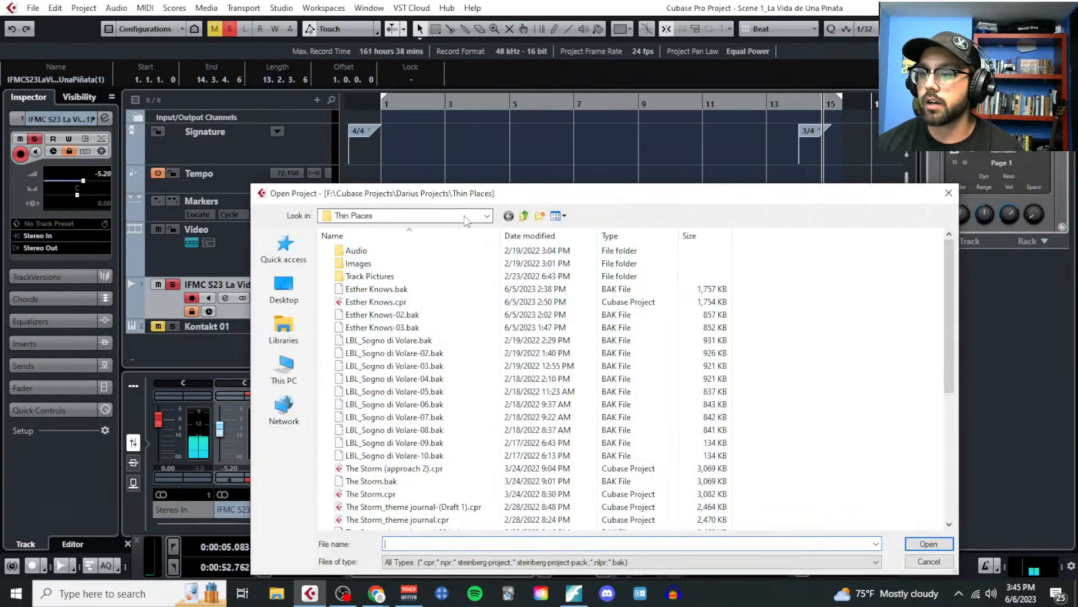
pyautogui.click(486, 216)
pyautogui.click(400, 412)
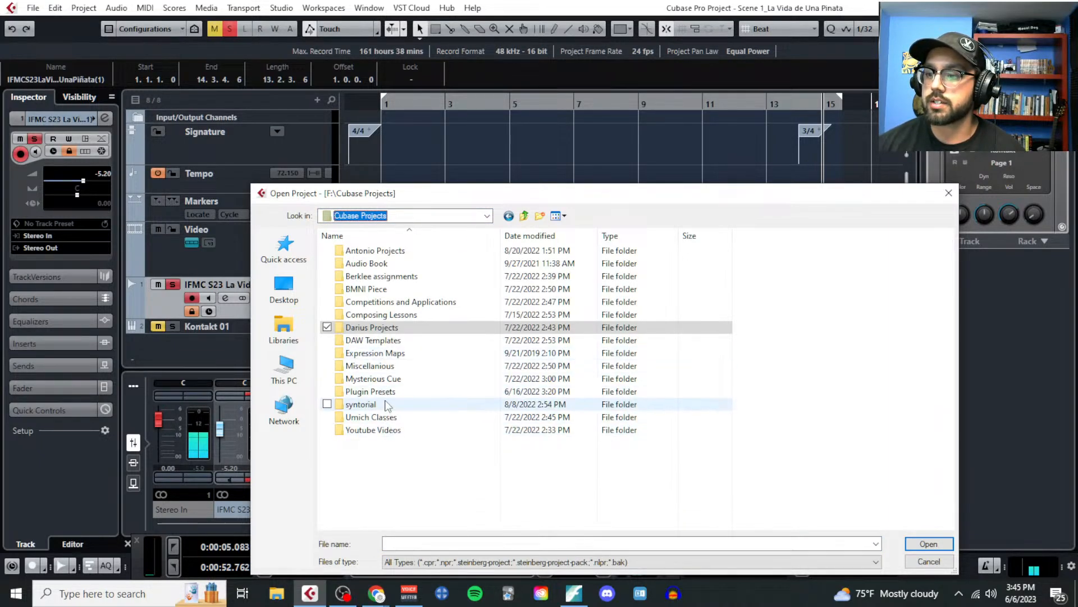
pyautogui.doubleClick(392, 306)
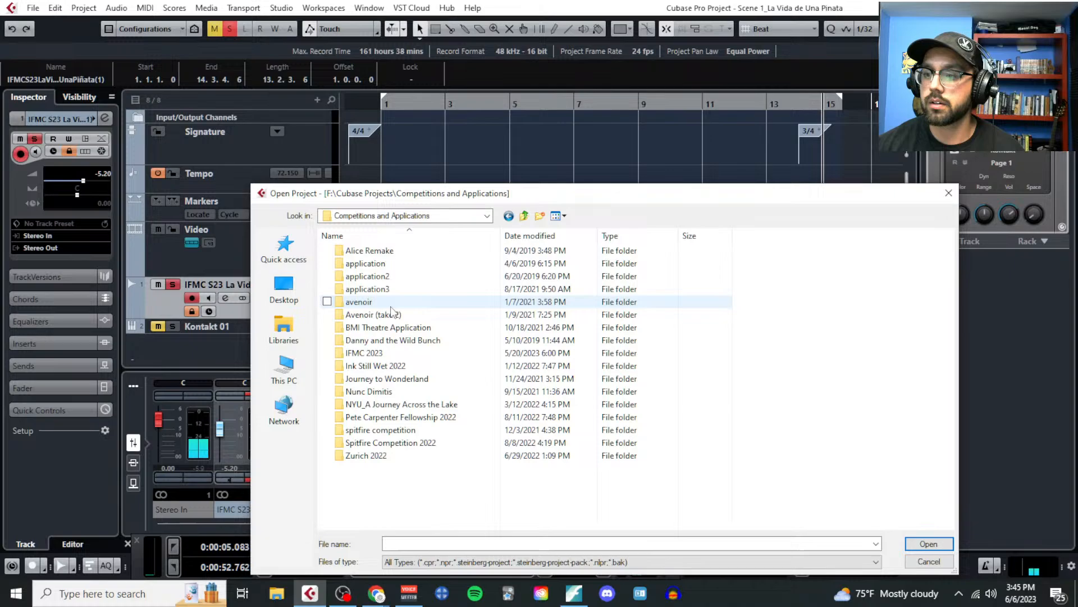
pyautogui.doubleClick(388, 356)
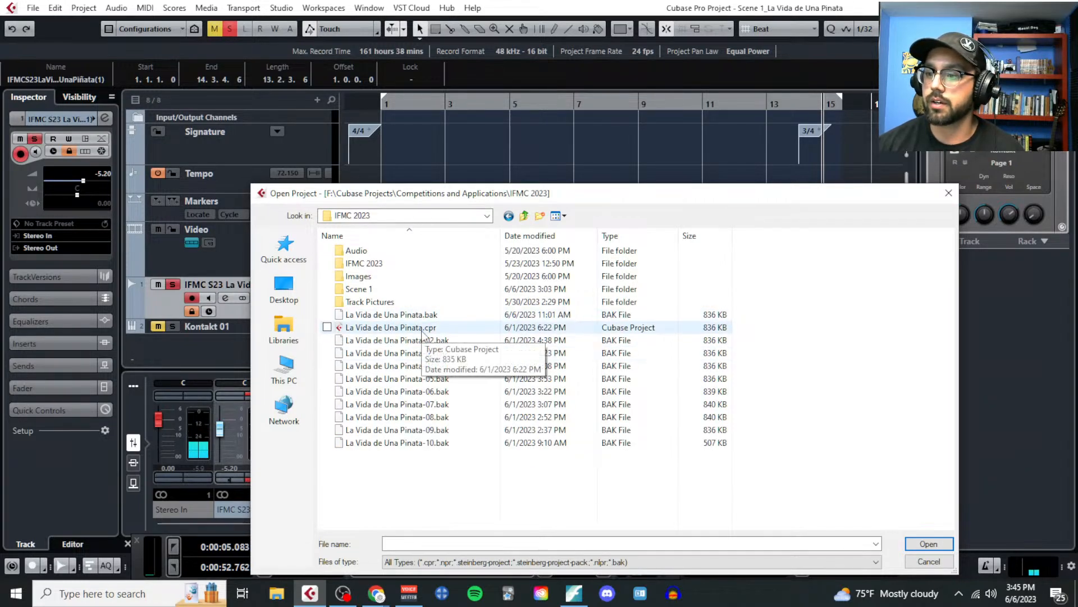
pyautogui.doubleClick(421, 331)
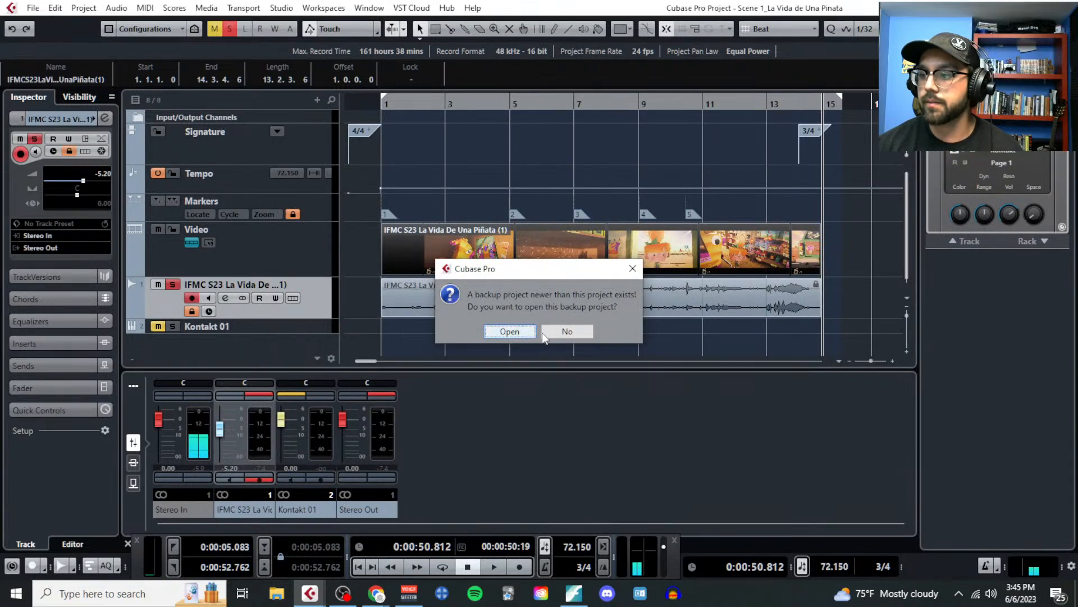
pyautogui.click(571, 335)
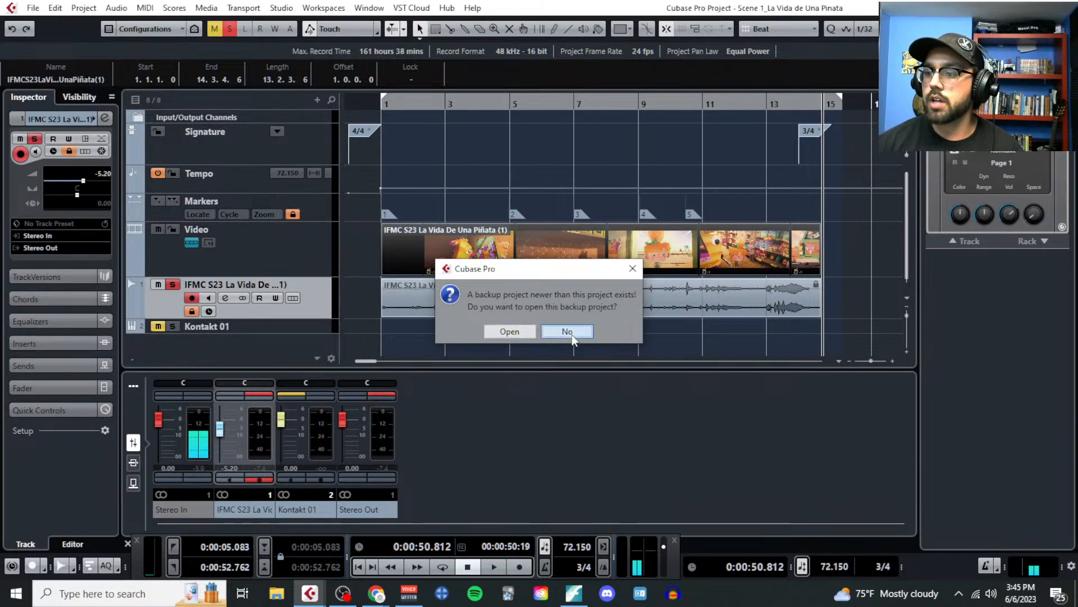
pyautogui.click(557, 333)
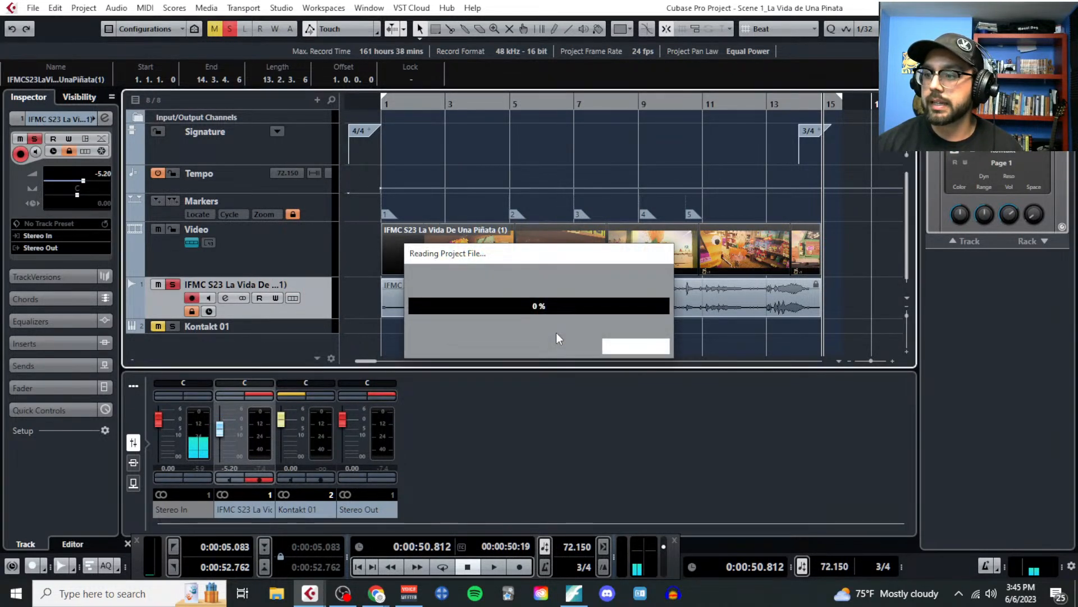
pyautogui.click(563, 332)
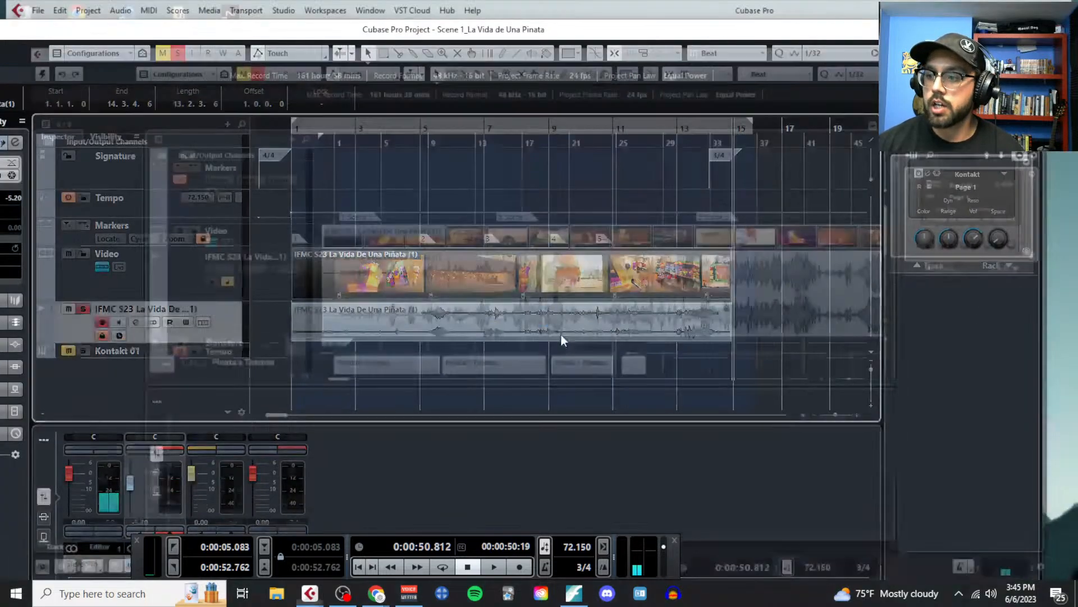
# Step: Copy the sketch track's parts into the Scene 1 project's Kontakt 01 track, starting at bar 1
pyautogui.scroll(-4, 543, 299)
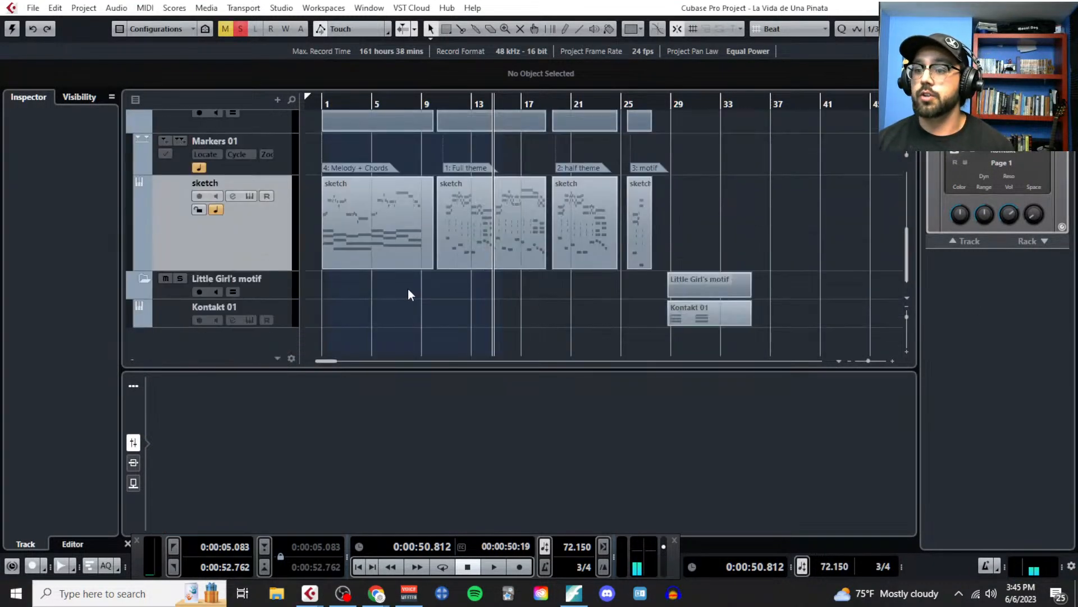
pyautogui.hotkey('ctrl', 'a')
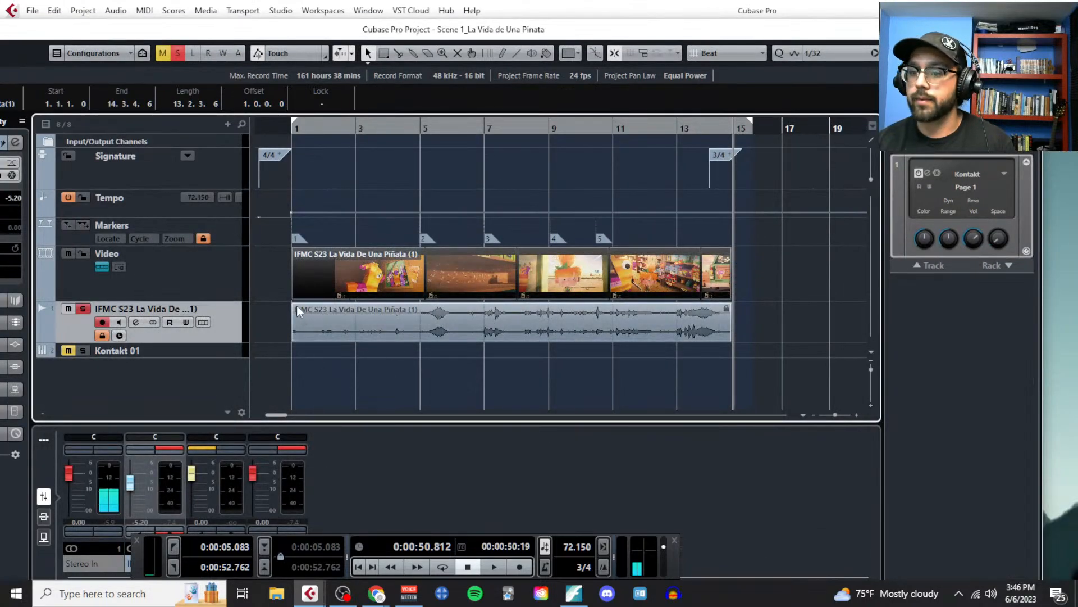
pyautogui.click(241, 352)
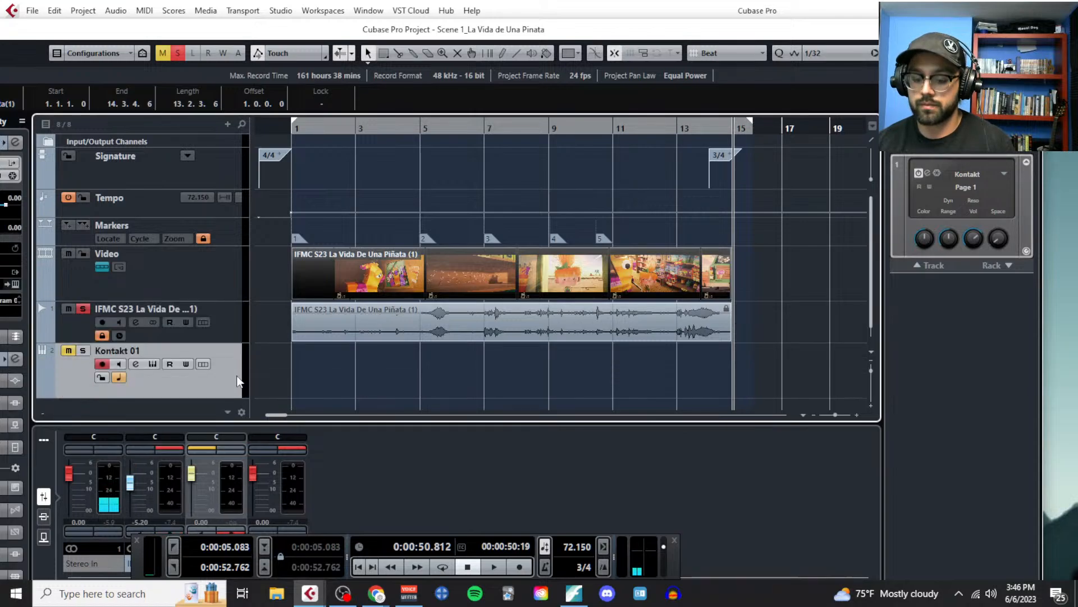
pyautogui.hotkey('ctrl', 'v')
pyautogui.moveTo(812, 372); pyautogui.dragTo(372, 366)
pyautogui.press('g')
pyautogui.click(400, 400)
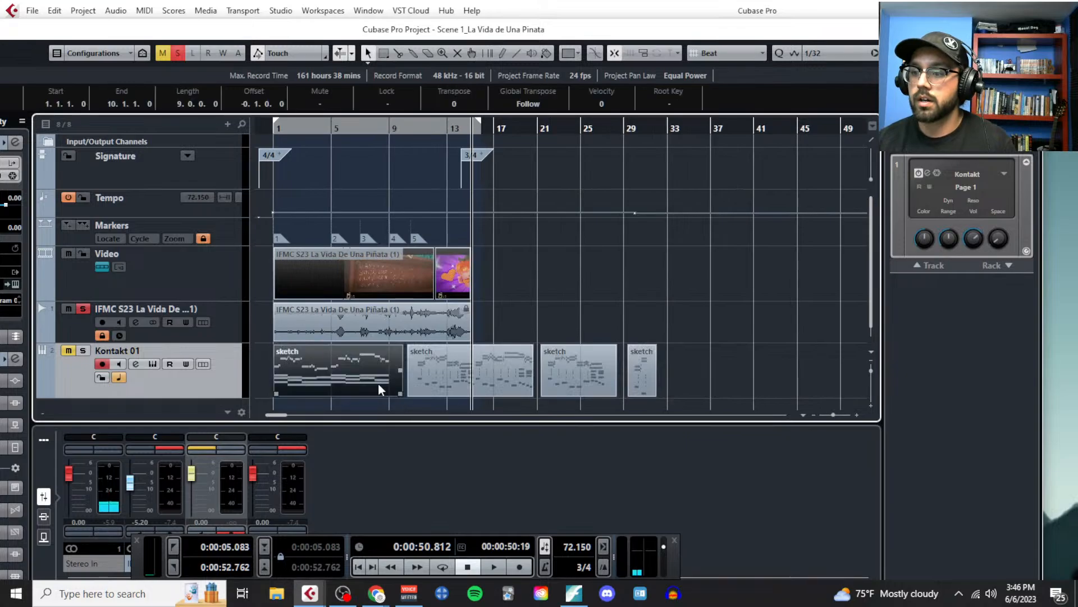
# Step: Delete the first sketch part and move the remaining three back to back, starting from bar 1
pyautogui.click(379, 382)
pyautogui.press('Delete')
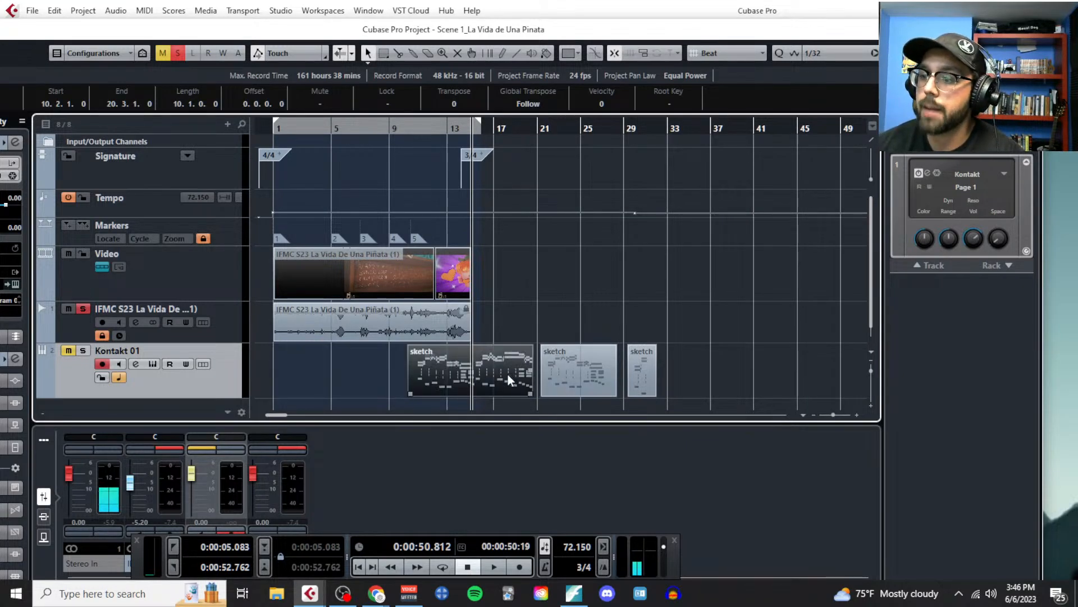
pyautogui.moveTo(505, 373); pyautogui.dragTo(365, 375)
pyautogui.moveTo(581, 380); pyautogui.dragTo(441, 379)
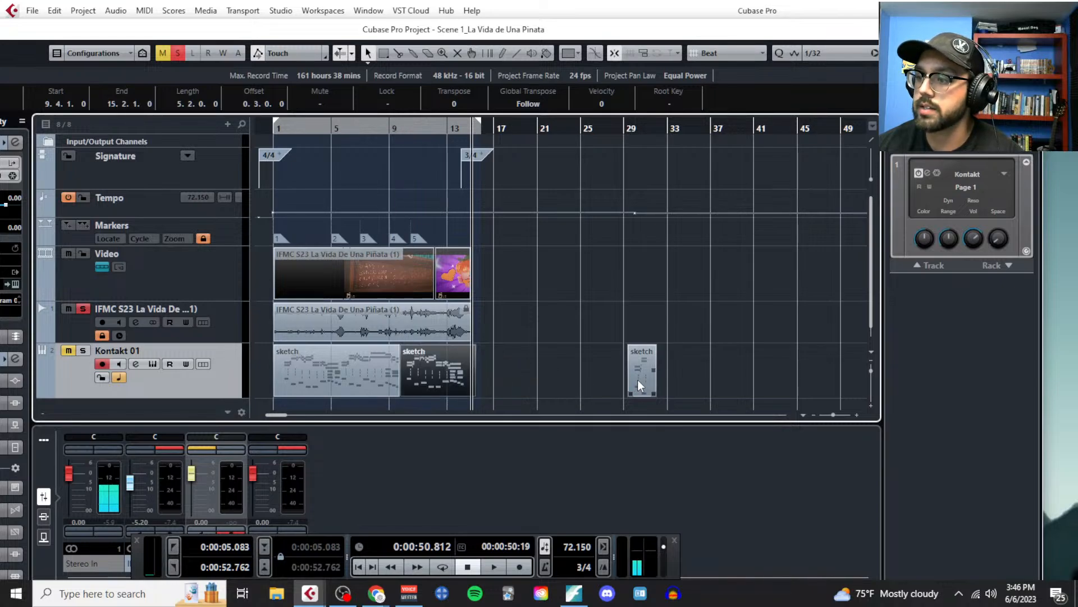
pyautogui.moveTo(638, 379); pyautogui.dragTo(488, 373)
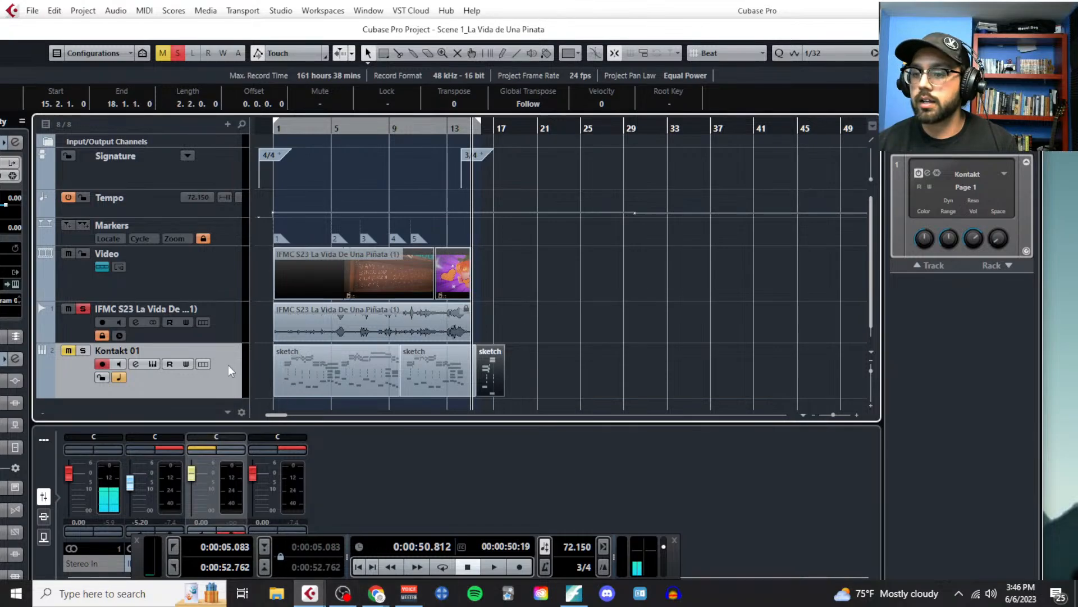
# Step: Rename the Kontakt 01 track as Pinata's Themes
pyautogui.doubleClick(134, 350)
pyautogui.write('Pin')
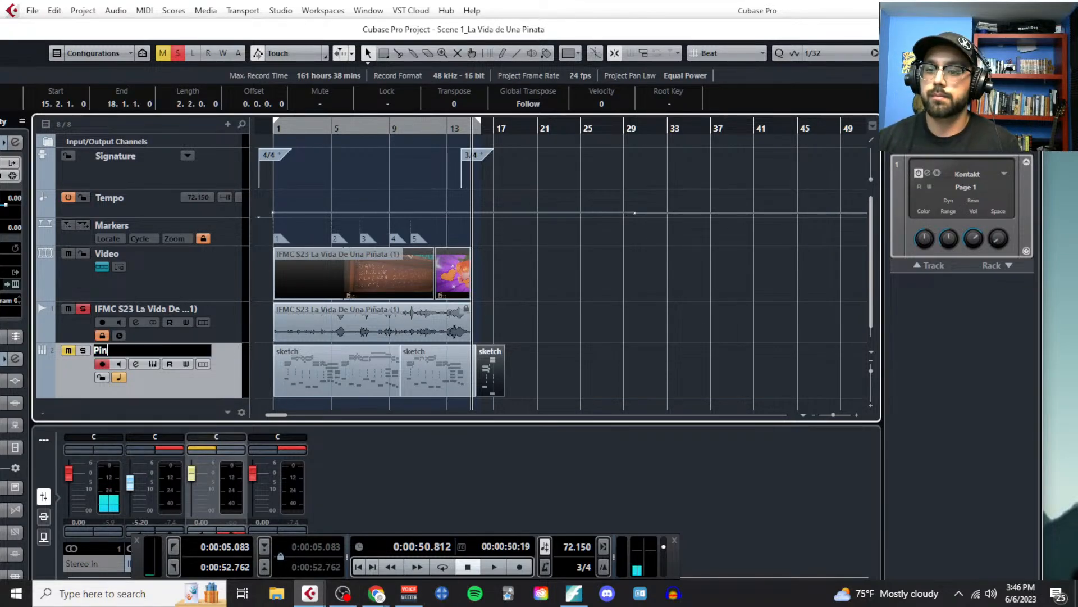
pyautogui.write("ata's Themes")
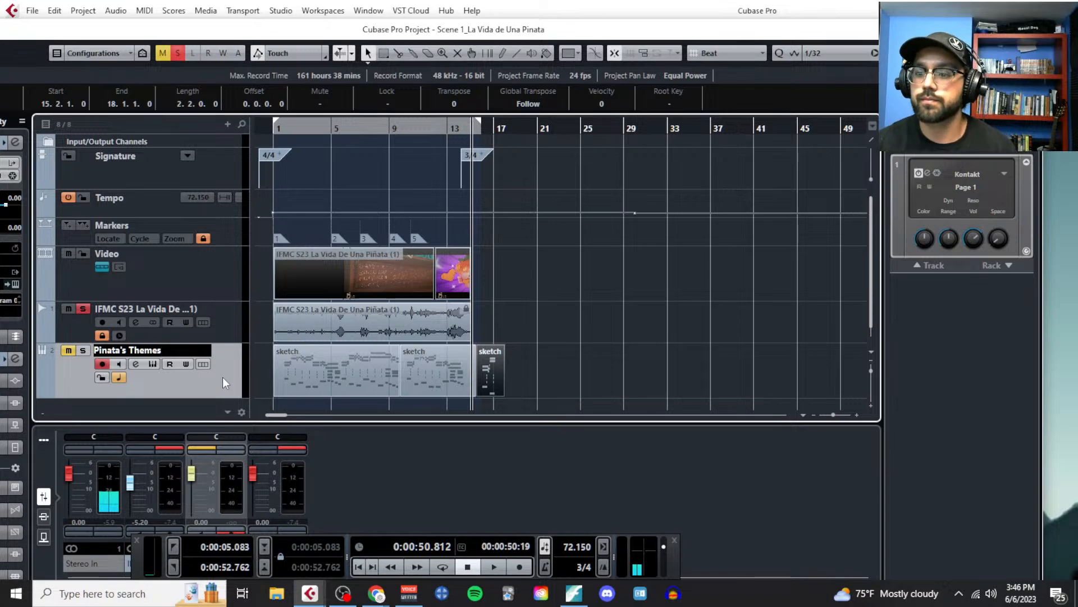
pyautogui.press('Return')
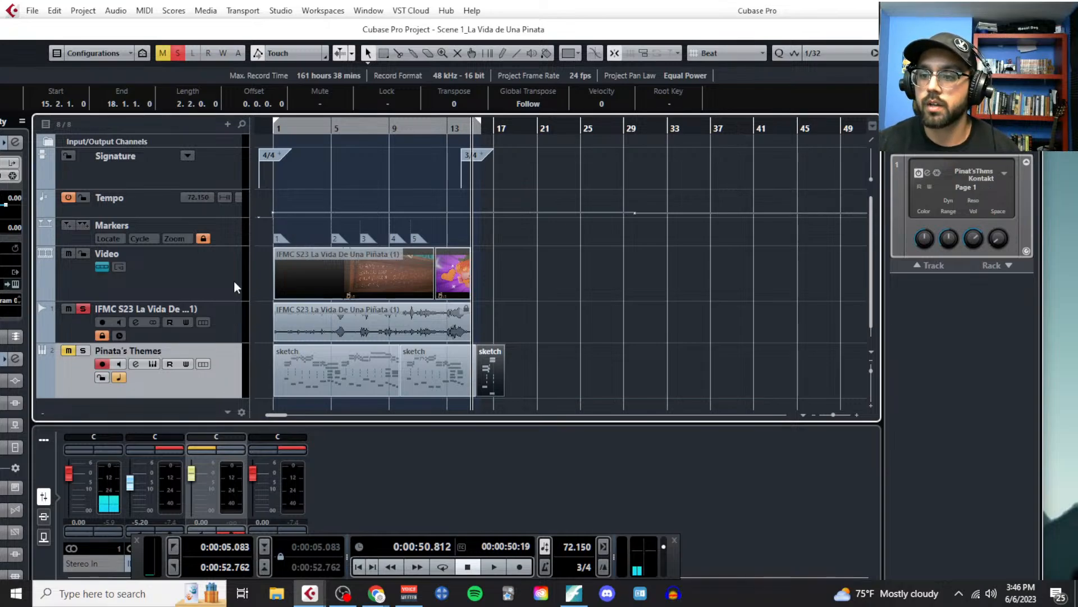
# Step: Duplicate the Pinata's Themes track and delete all the sketch parts from the duplicate
pyautogui.rightClick(211, 367)
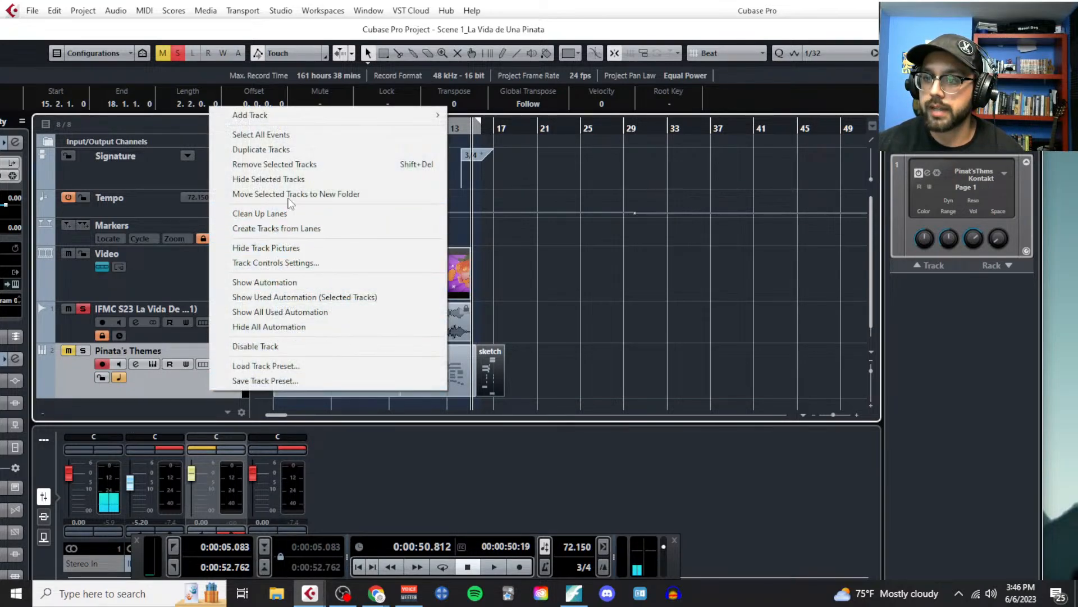
pyautogui.click(299, 149)
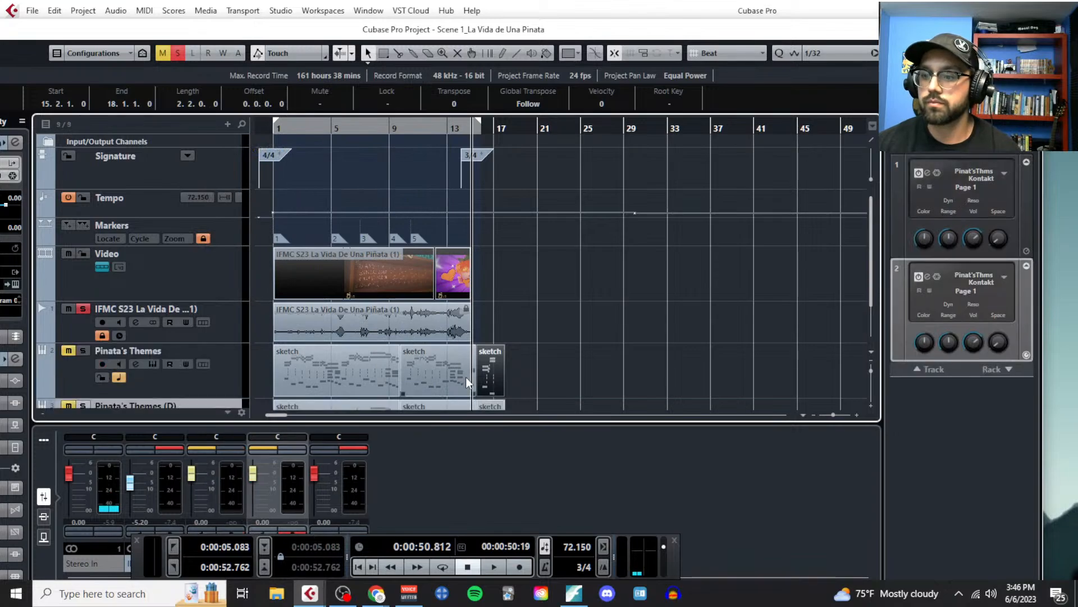
pyautogui.moveTo(532, 372); pyautogui.dragTo(199, 387)
pyautogui.press('Delete')
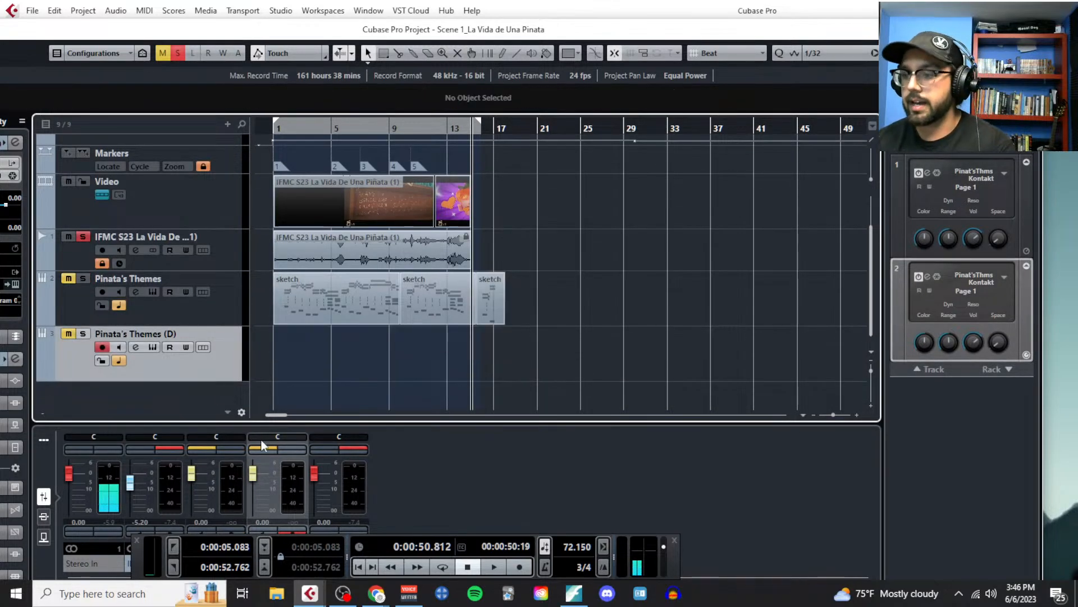
# Step: Copy the Kontakt 01 part under Little Girl's motif from the La Vida de Una Pinata project onto Scene 1's duplicate track
pyautogui.moveTo(318, 601)
pyautogui.click(353, 526)
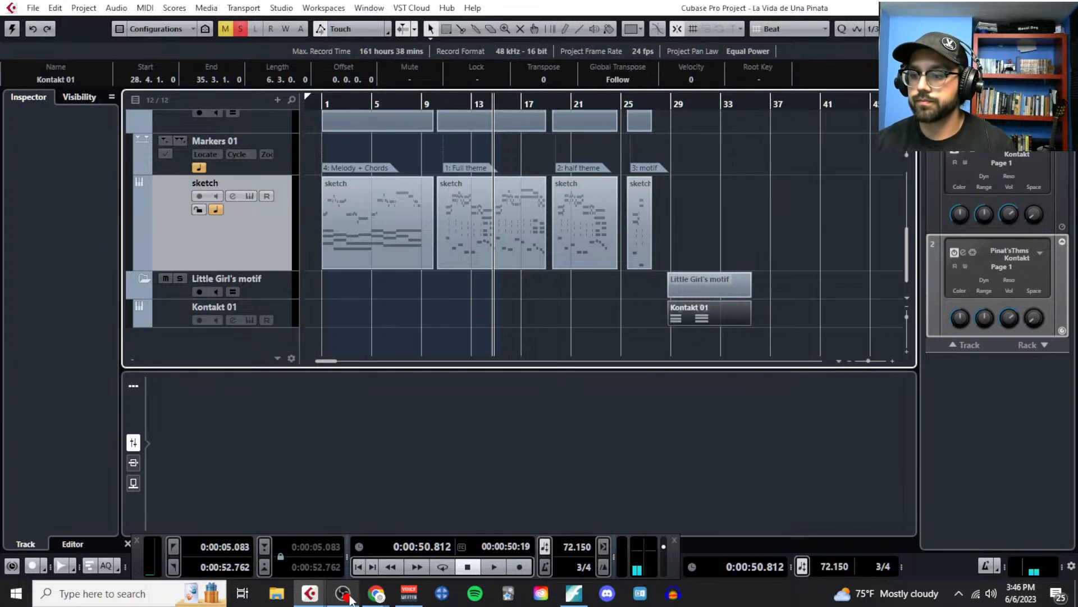
pyautogui.moveTo(310, 594)
pyautogui.click(269, 539)
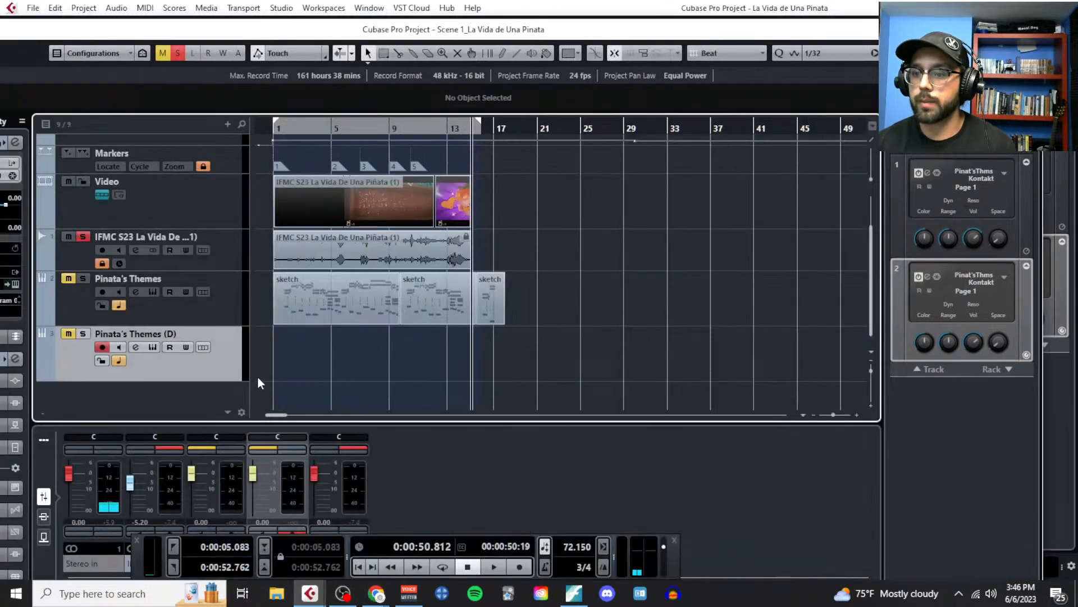
pyautogui.hotkey('ctrl', 'v')
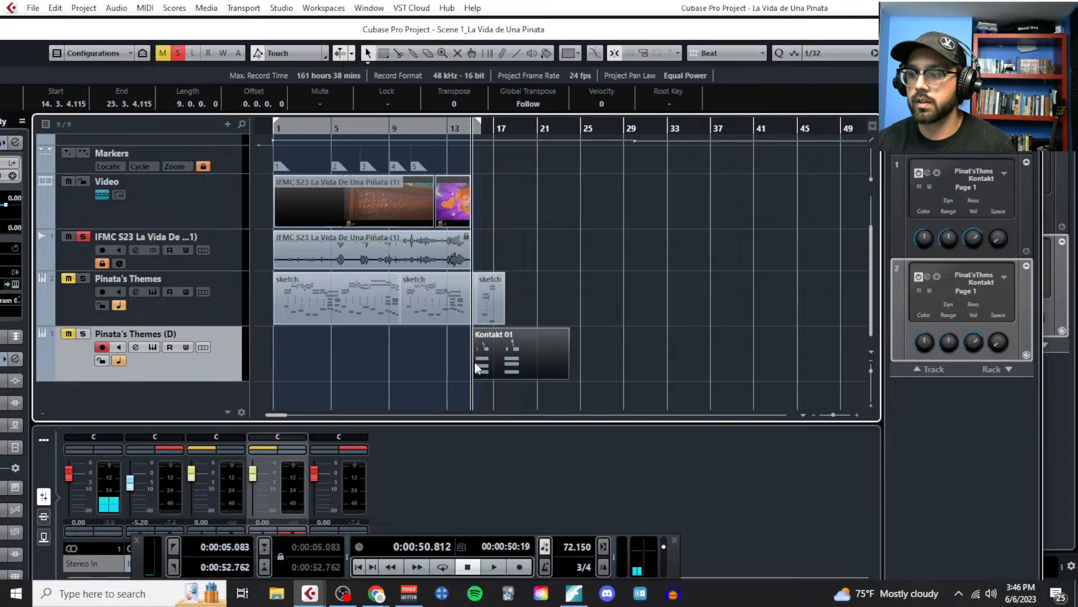
# Step: Rename the duplicate track as Little Girl's Themes and deselect the pasted part
pyautogui.doubleClick(129, 333)
pyautogui.write('Little Girl')
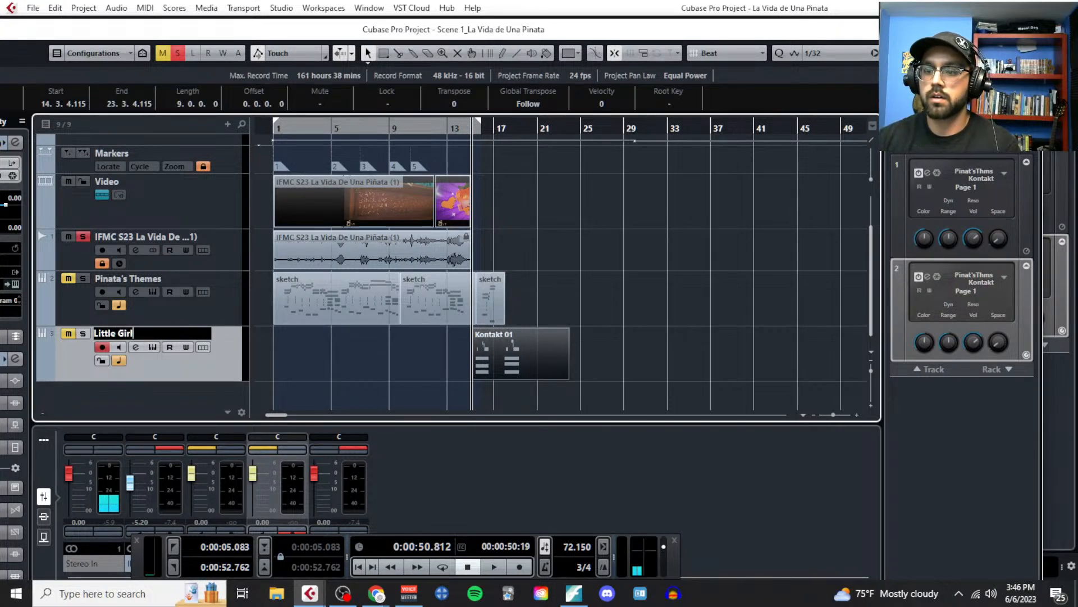
pyautogui.write("'s Themes")
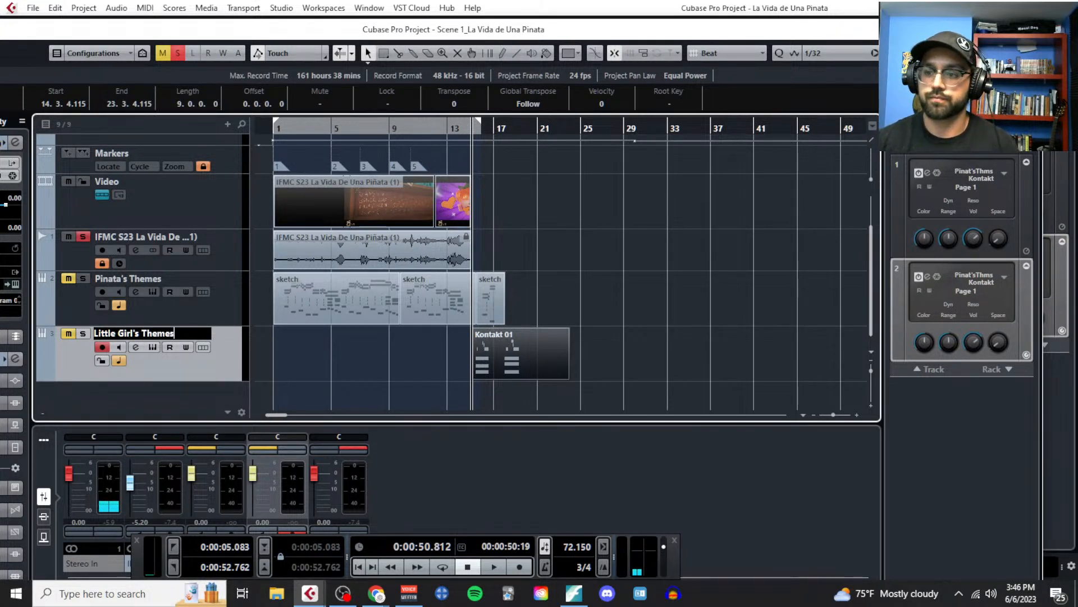
pyautogui.click(382, 390)
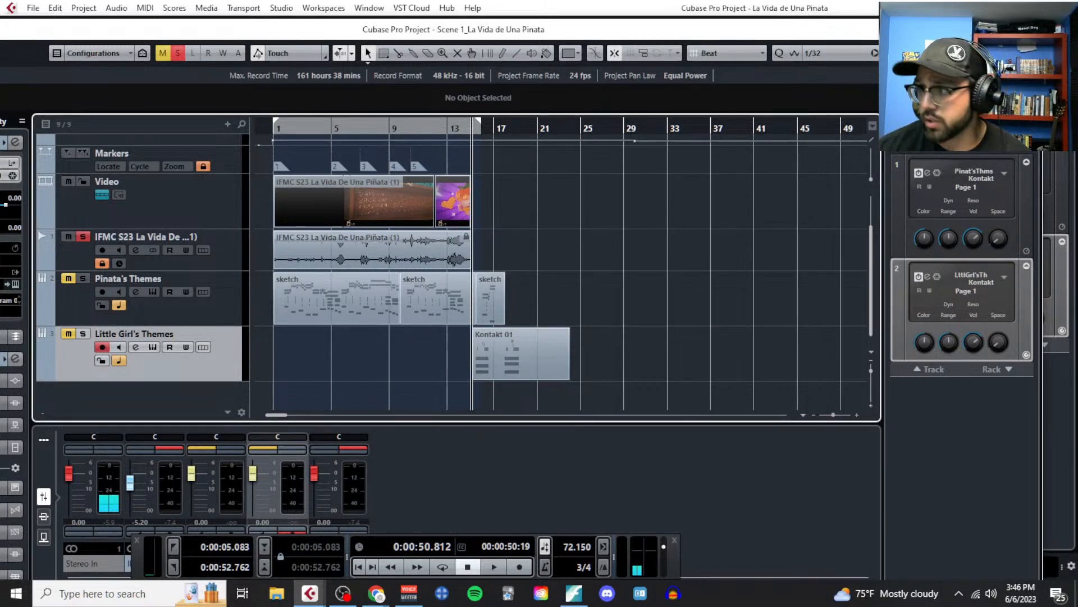
# Step: Maximize the Scene 1 project window and frame the whole scene with both theme tracks
pyautogui.doubleClick(303, 29)
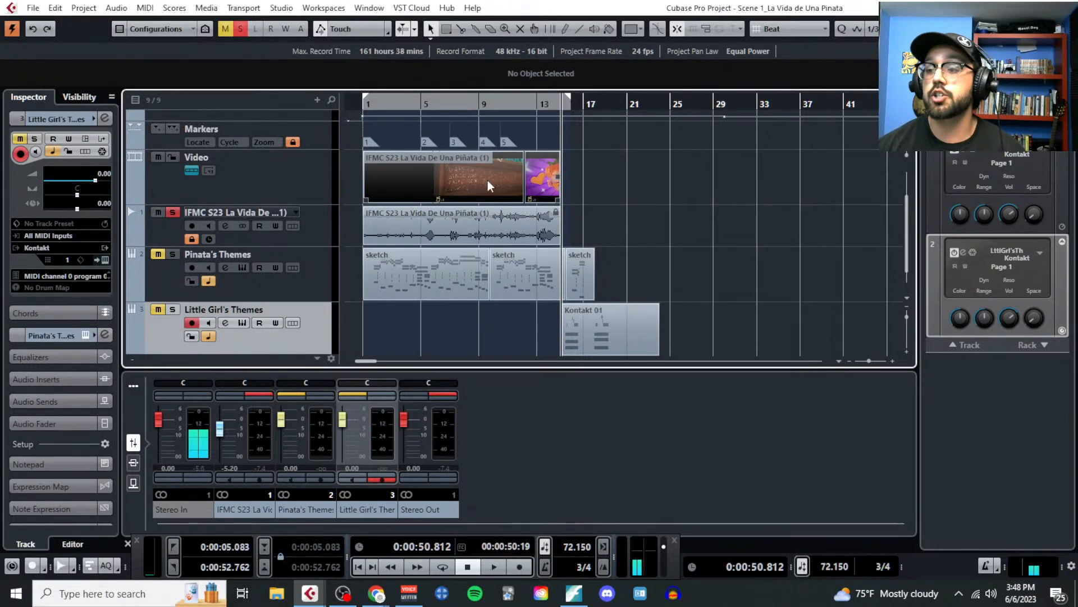
pyautogui.scroll(5, 449, 168)
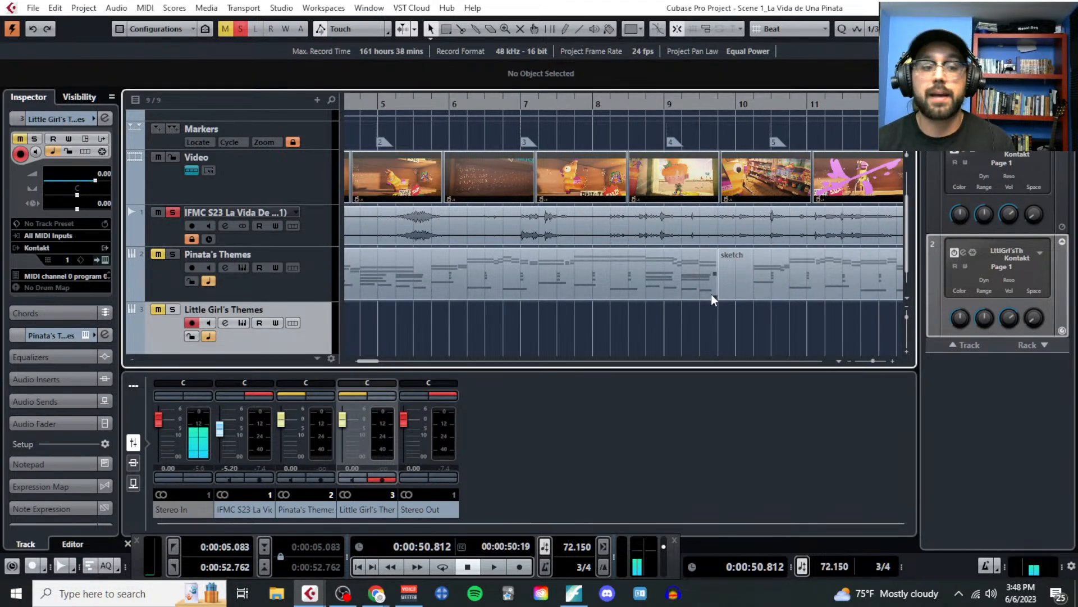
pyautogui.press('g')
pyautogui.press('g')
pyautogui.press('g')
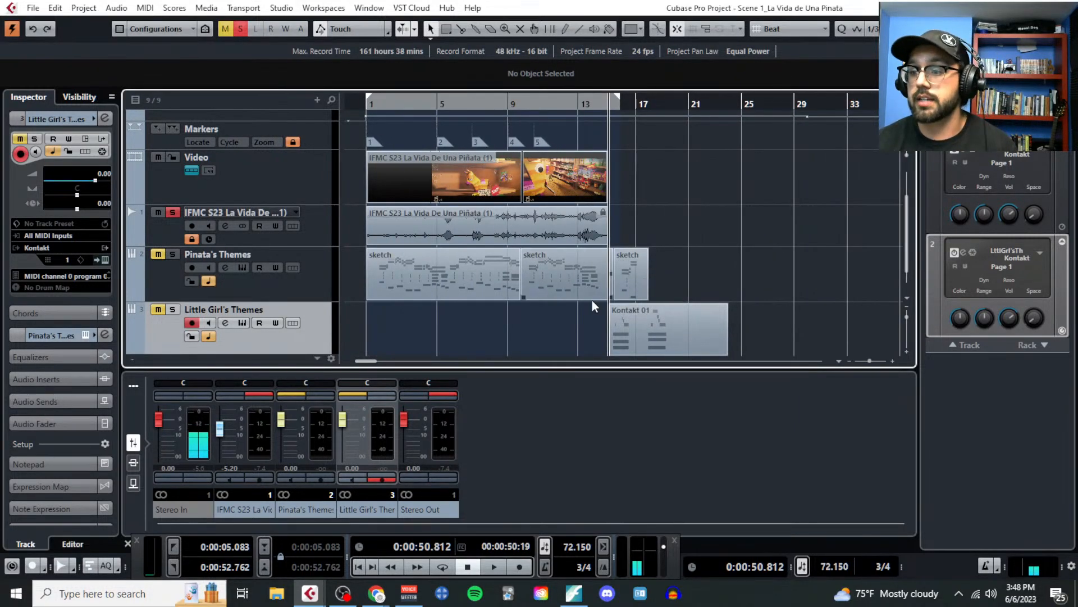
pyautogui.scroll(-2, 590, 301)
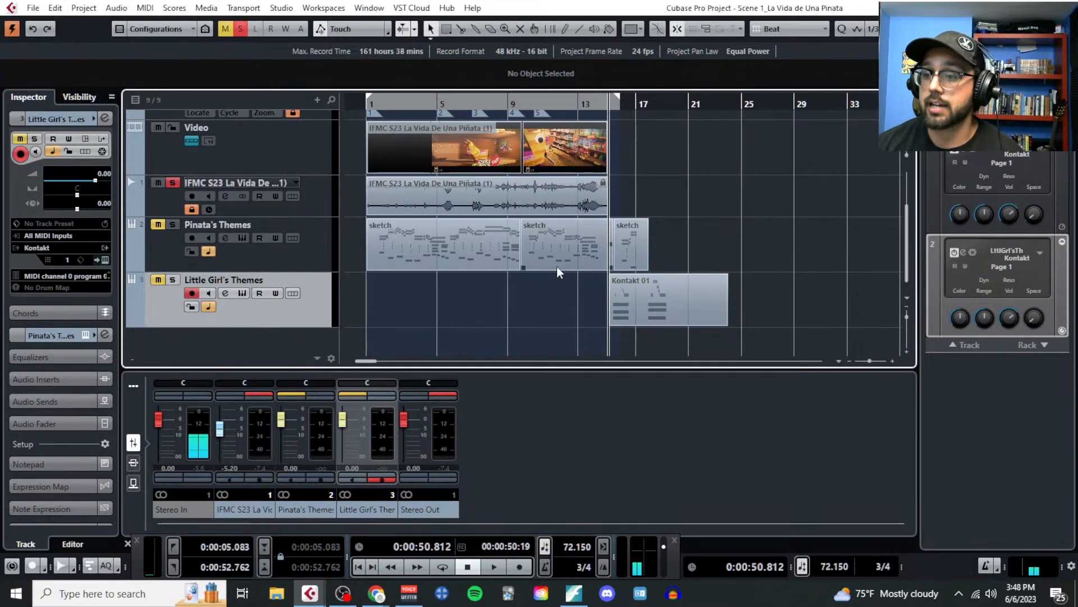
# Step: Switch solo from the video's audio track to Pinata's Themes and set the playback position near bar 1
pyautogui.click(168, 181)
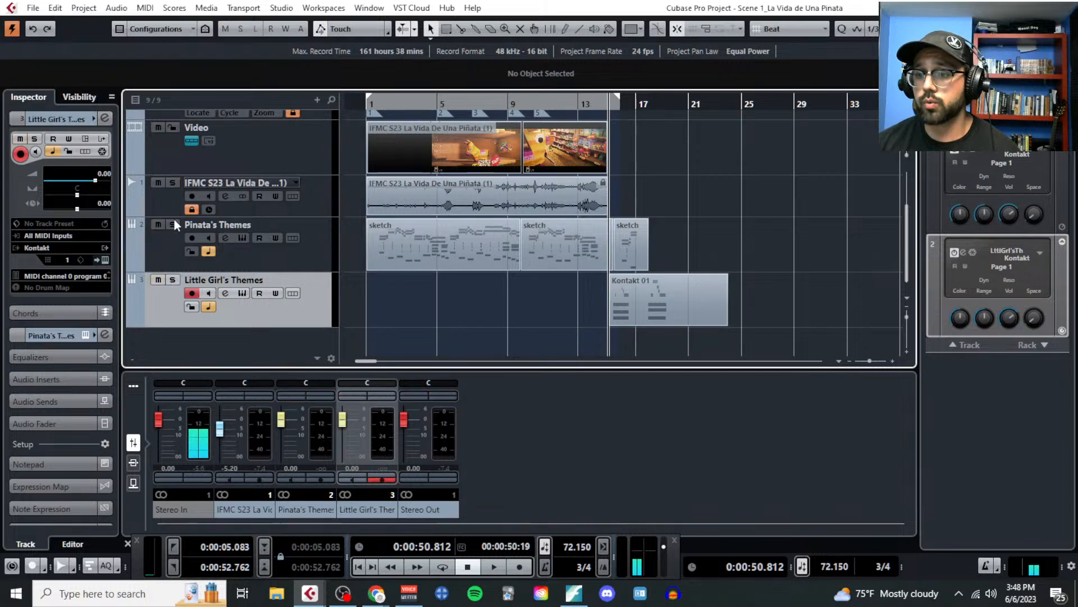
pyautogui.click(174, 223)
pyautogui.click(372, 104)
# Step: Select all three sketch parts on Pinata's Themes and open them together in the Key Editor
pyautogui.click(408, 241)
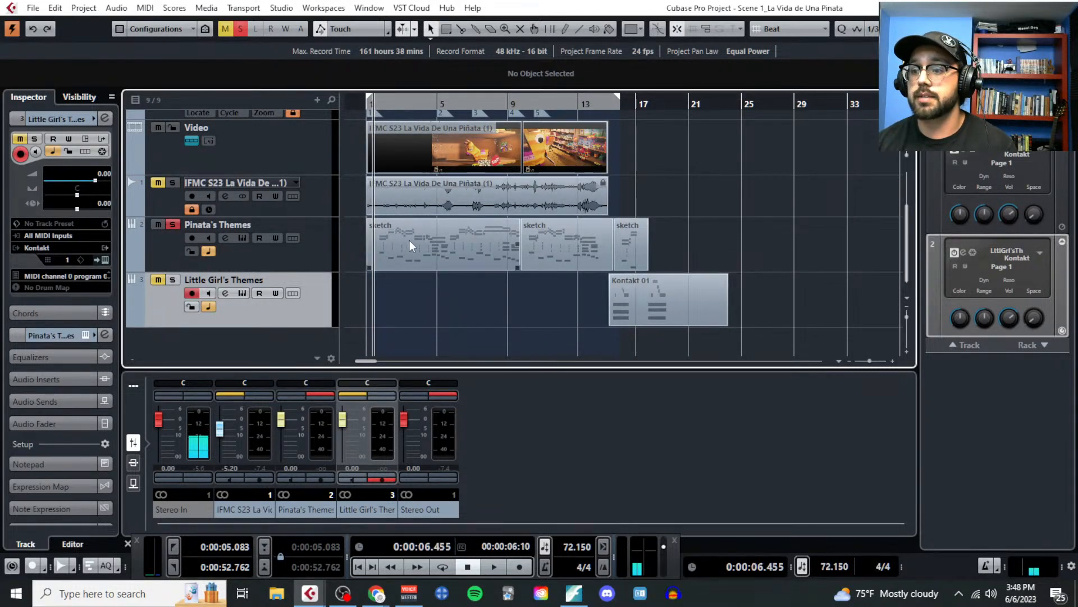
pyautogui.keyDown('shift'); pyautogui.click(581, 239); pyautogui.keyUp('shift')
pyautogui.keyDown('shift'); pyautogui.click(635, 241); pyautogui.keyUp('shift')
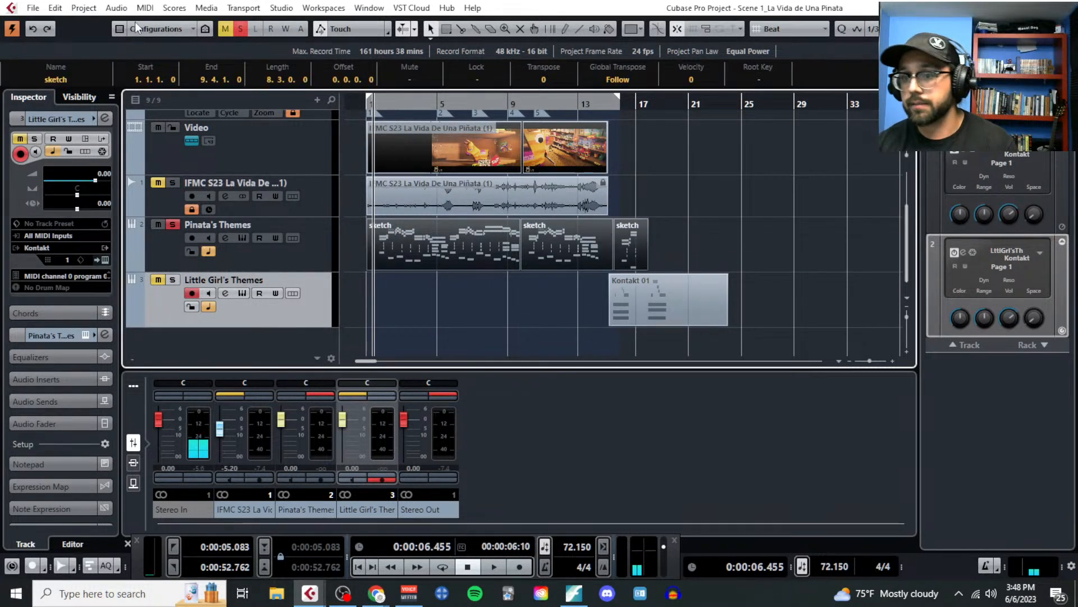
pyautogui.click(145, 8)
pyautogui.click(153, 22)
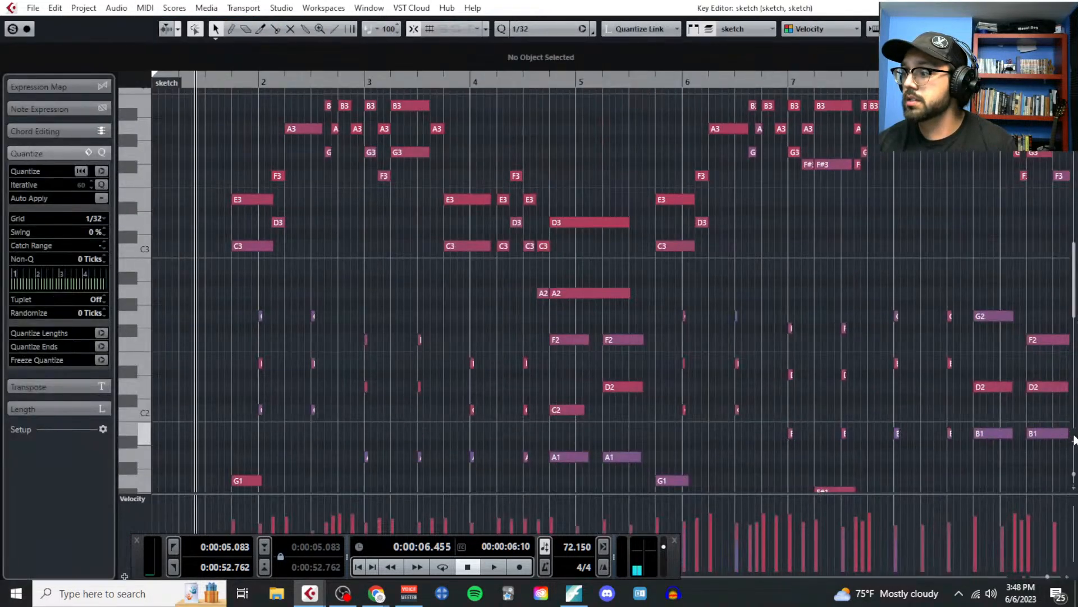
# Step: Play the three sketch parts through in the Key Editor with the full note range in view, following the playback
pyautogui.scroll(-5, 1072, 441)
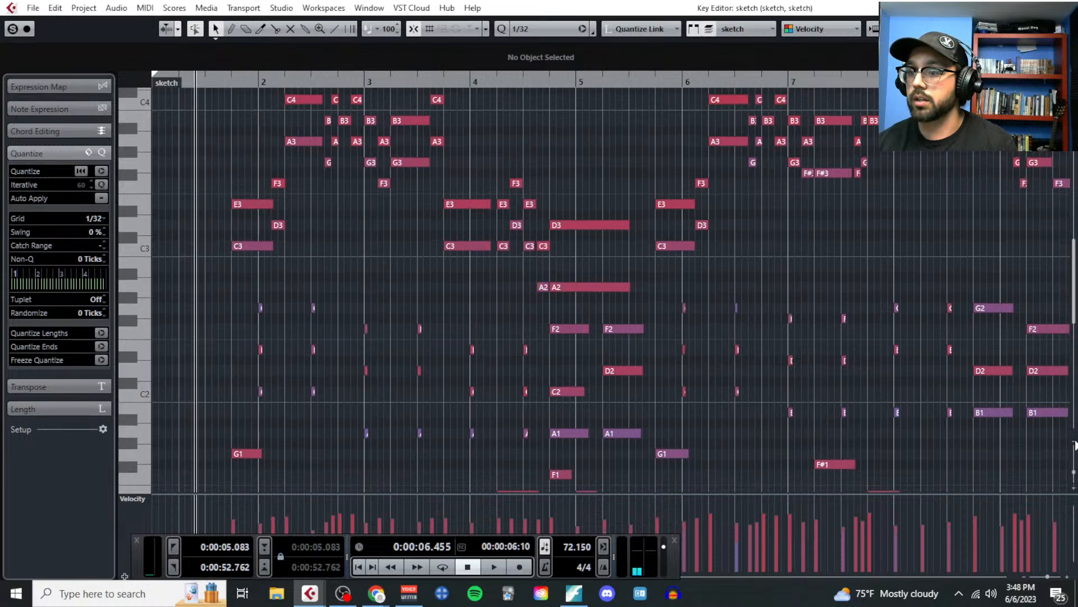
pyautogui.scroll(-3, 1073, 444)
pyautogui.press('space')
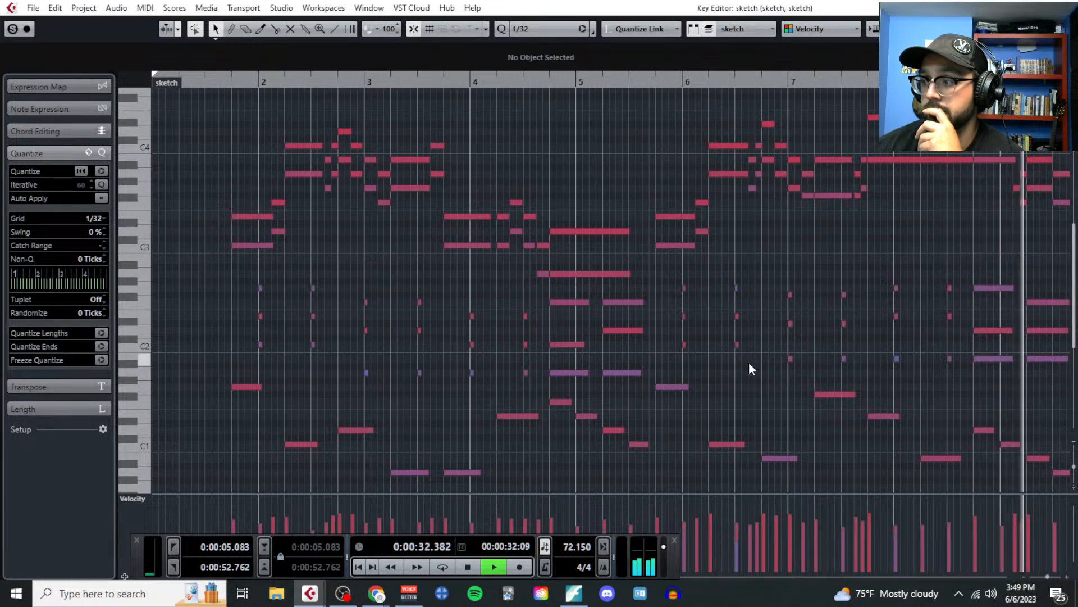
pyautogui.click(163, 28)
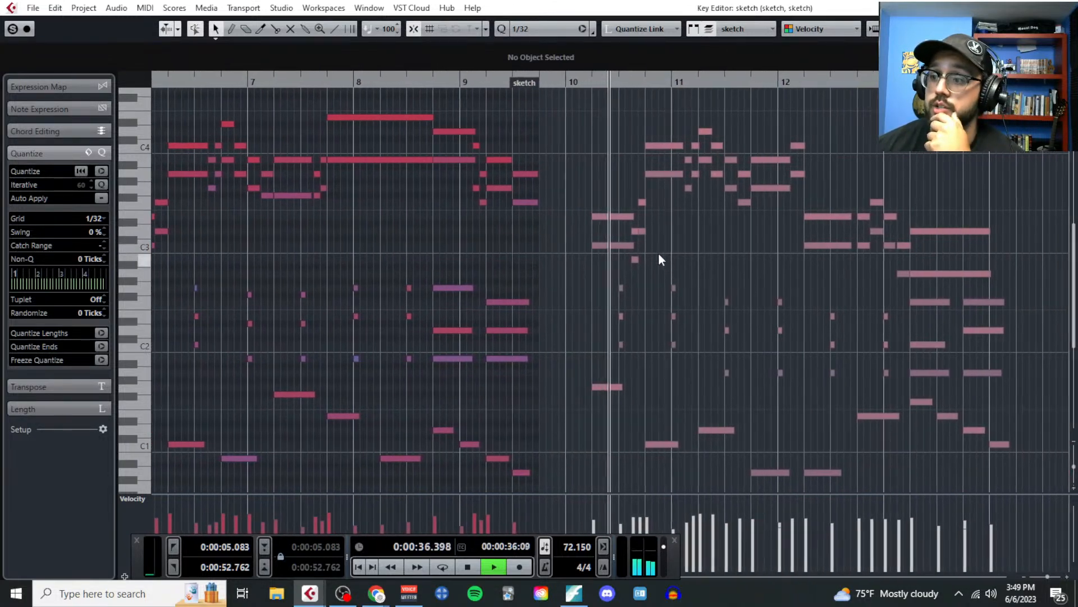
pyautogui.click(590, 217)
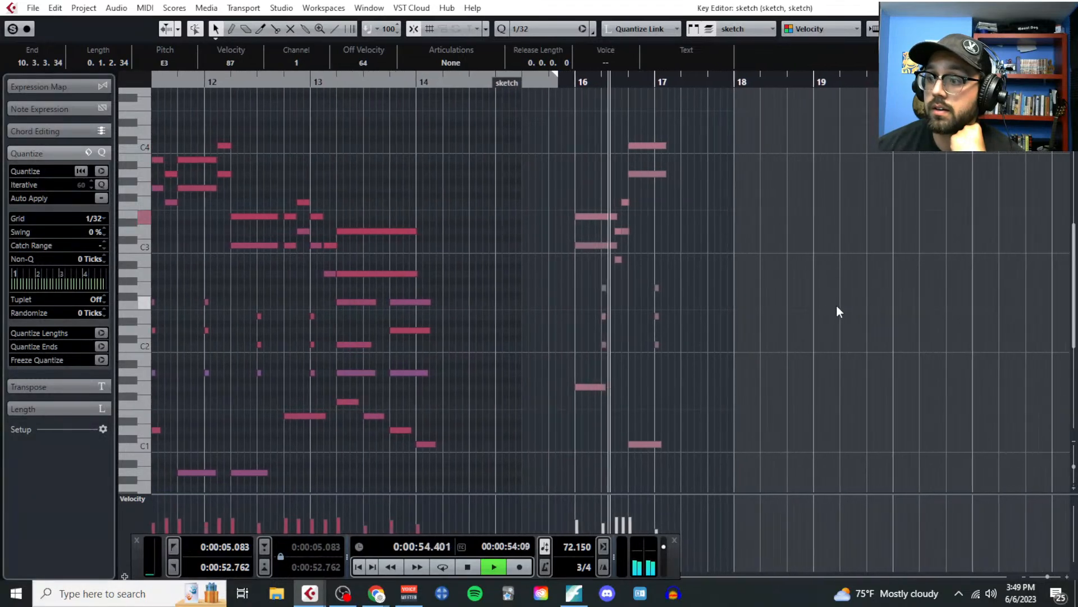
pyautogui.press('space')
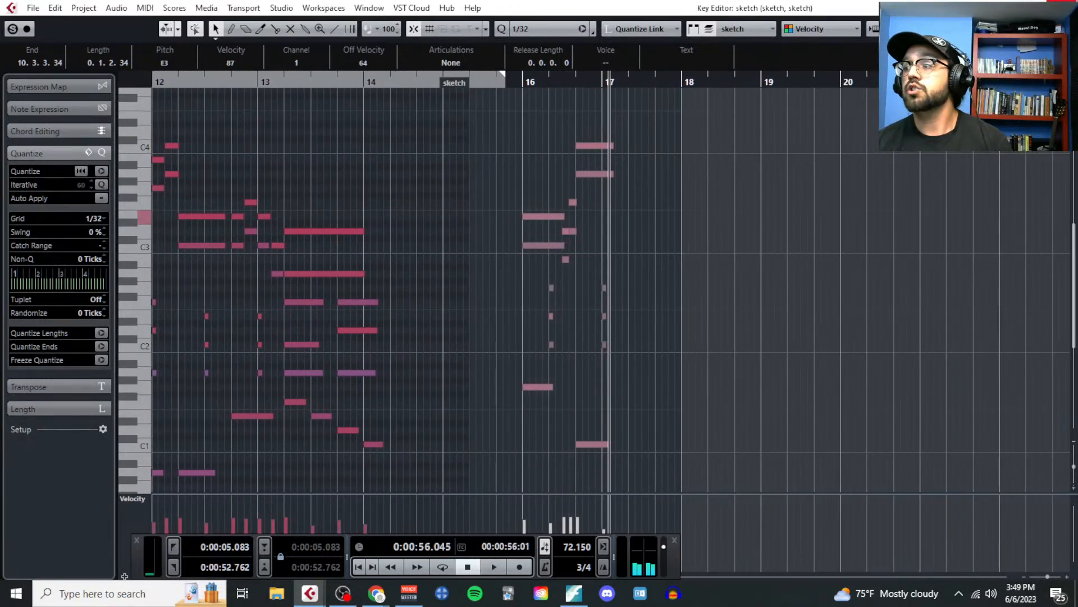
# Step: Close the Key Editor, clear the first sketch part from bars 1–9 of Pinata's Themes and move the last one to bar 21
pyautogui.click(1067, 8)
pyautogui.keyDown('shift'); pyautogui.click(479, 259); pyautogui.keyUp('shift')
pyautogui.keyDown('ctrl'); pyautogui.click(477, 257); pyautogui.keyUp('ctrl')
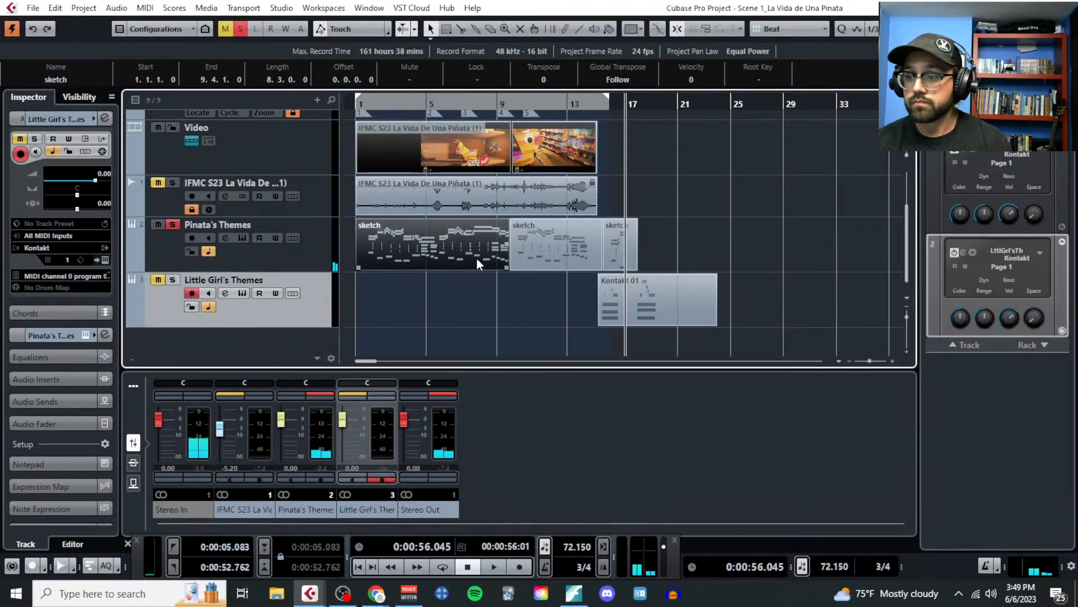
pyautogui.moveTo(614, 257); pyautogui.dragTo(861, 252)
pyautogui.moveTo(619, 250); pyautogui.dragTo(699, 250)
pyautogui.scroll(3, 404, 254)
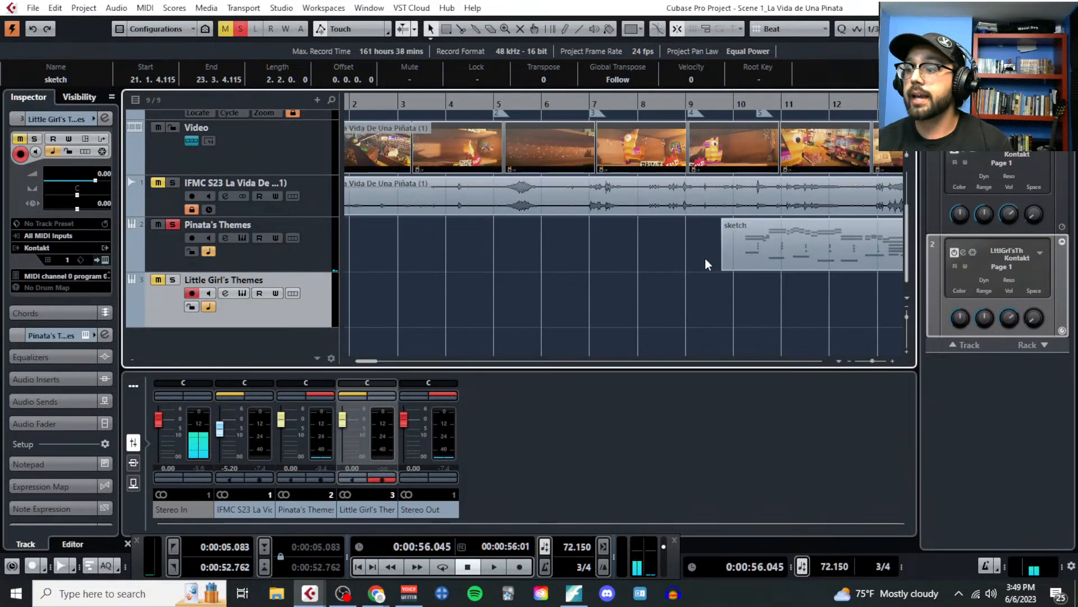
# Step: Move the remaining sketch part to start at bar 1 and open it in the Key Editor
pyautogui.moveTo(849, 255); pyautogui.dragTo(423, 246)
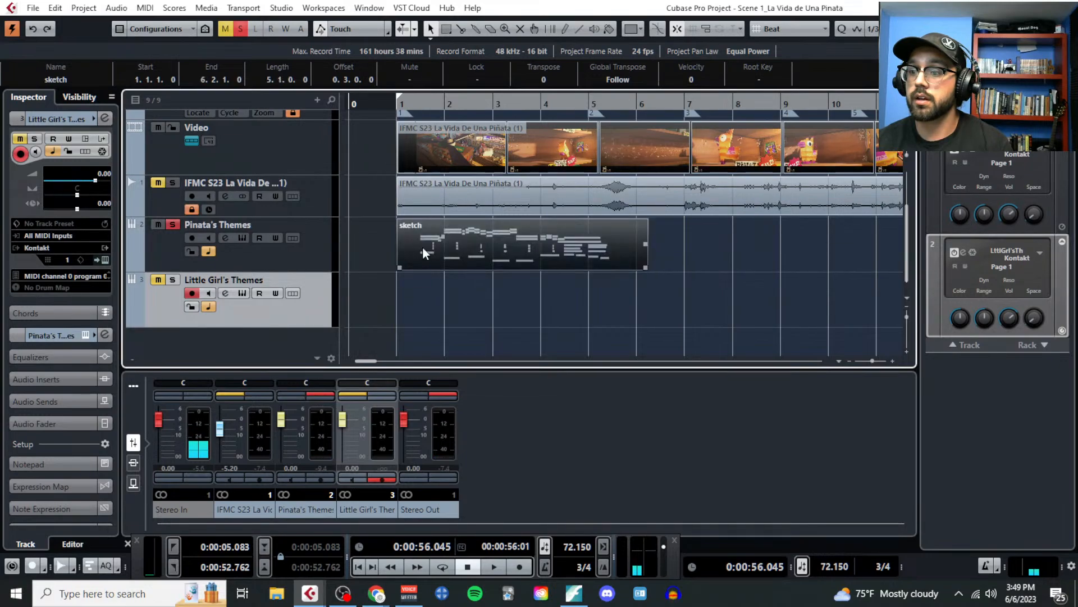
pyautogui.click(145, 8)
pyautogui.click(175, 22)
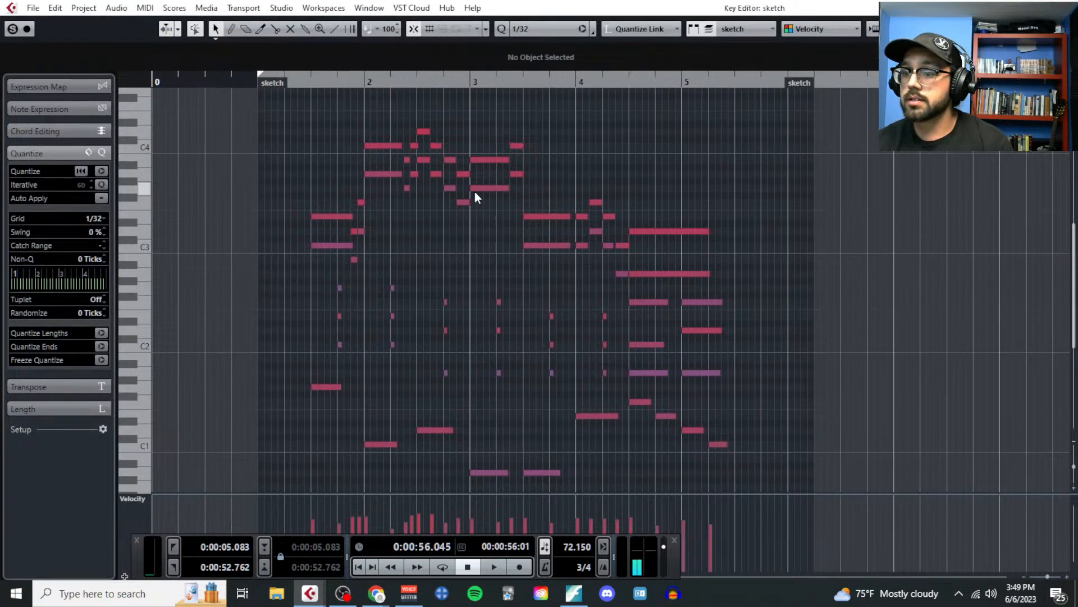
# Step: Select all notes in the sketch part and shift them two beats earlier so the first note starts at bar 1, enlarging the part
pyautogui.scroll(2, 386, 168)
pyautogui.scroll(-2, 282, 145)
pyautogui.moveTo(270, 125); pyautogui.dragTo(811, 310)
pyautogui.scroll(3, 209, 219)
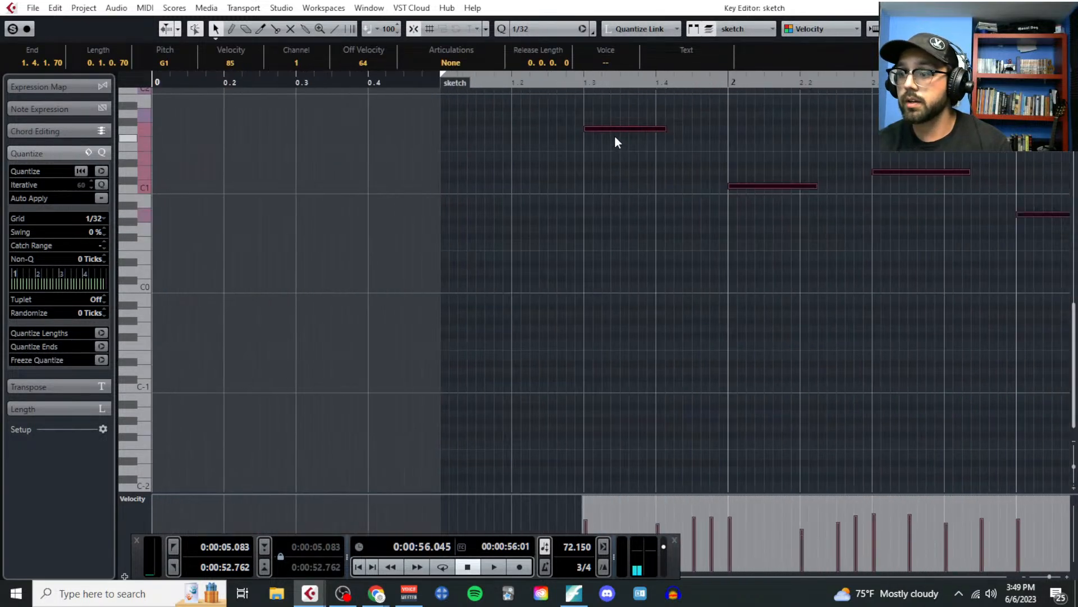
pyautogui.moveTo(618, 127); pyautogui.dragTo(457, 130)
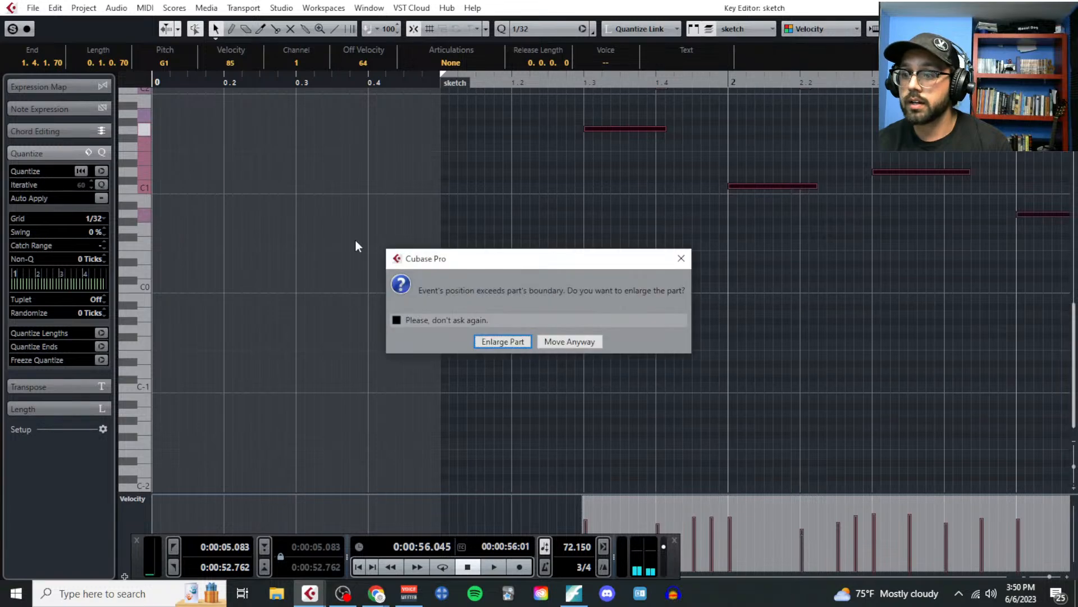
pyautogui.click(511, 339)
# Step: Set the quantize grid to 1/4 and close the Key Editor
pyautogui.click(101, 219)
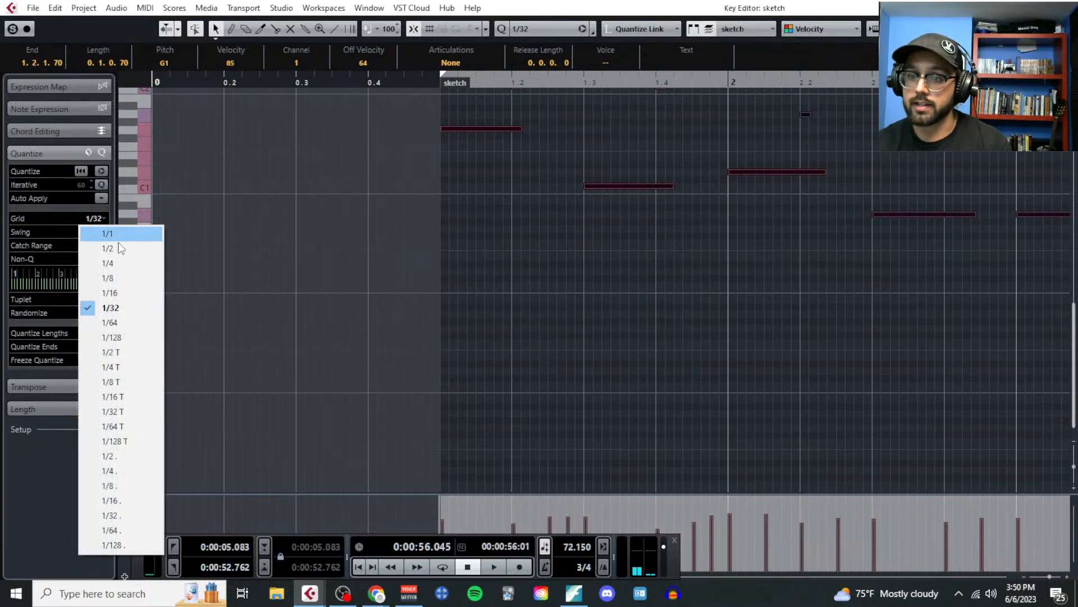
pyautogui.click(156, 263)
pyautogui.scroll(5, 479, 221)
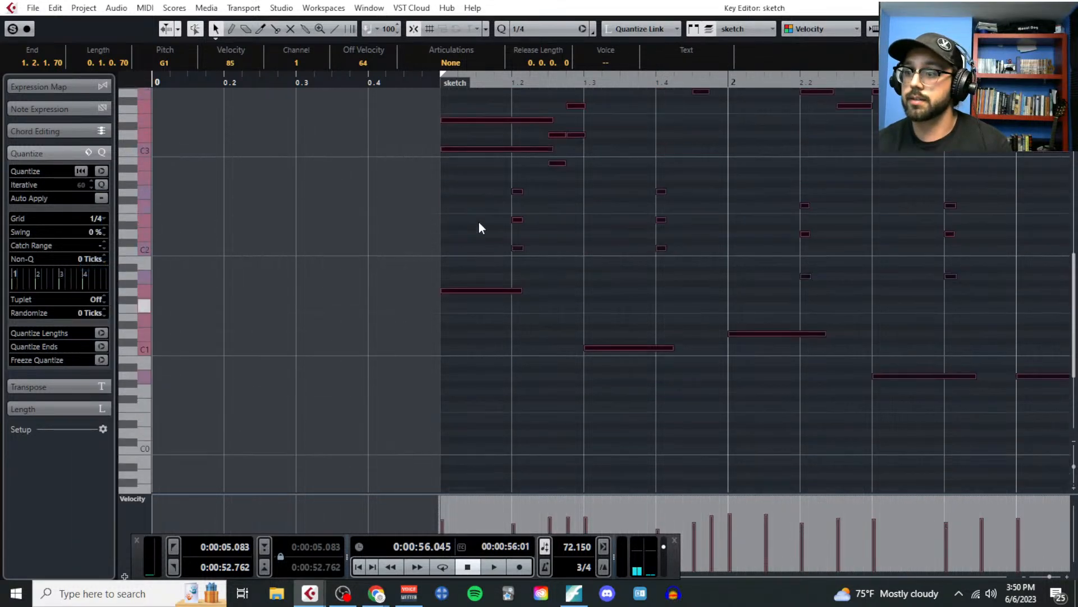
pyautogui.scroll(2, 470, 254)
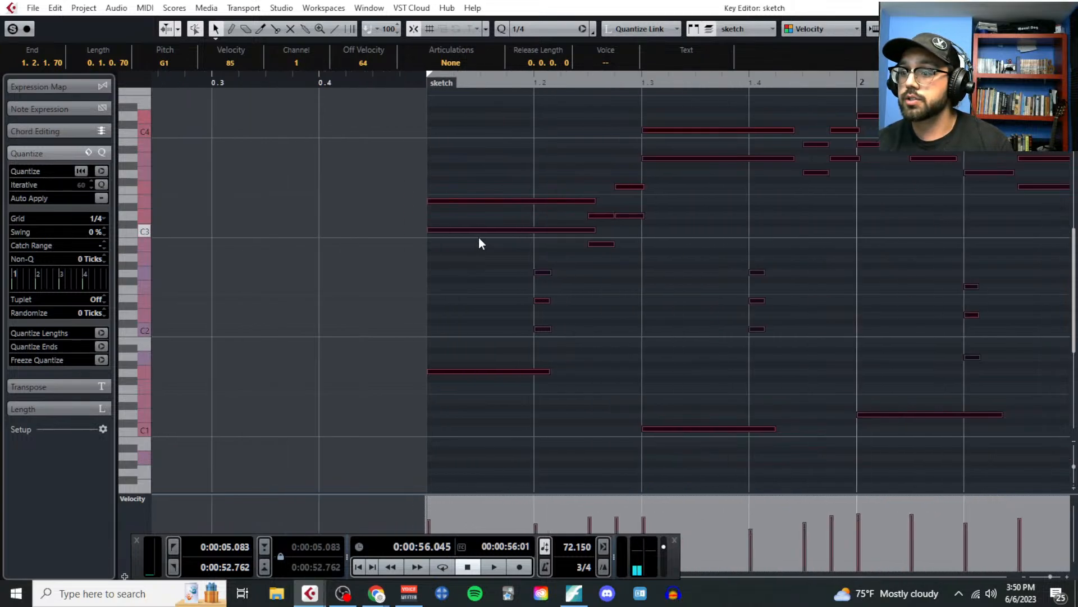
pyautogui.scroll(-2, 478, 237)
pyautogui.hotkey('ctrl', 'w')
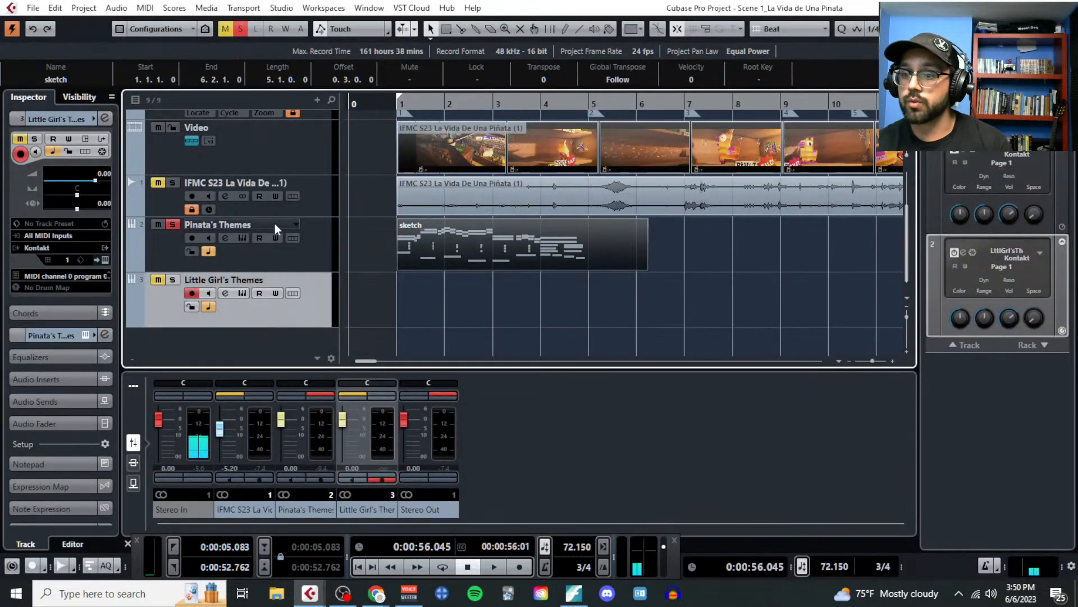
# Step: Reopen the sketch part in the Key Editor and set the quantize grid to 1/8
pyautogui.click(145, 8)
pyautogui.click(180, 24)
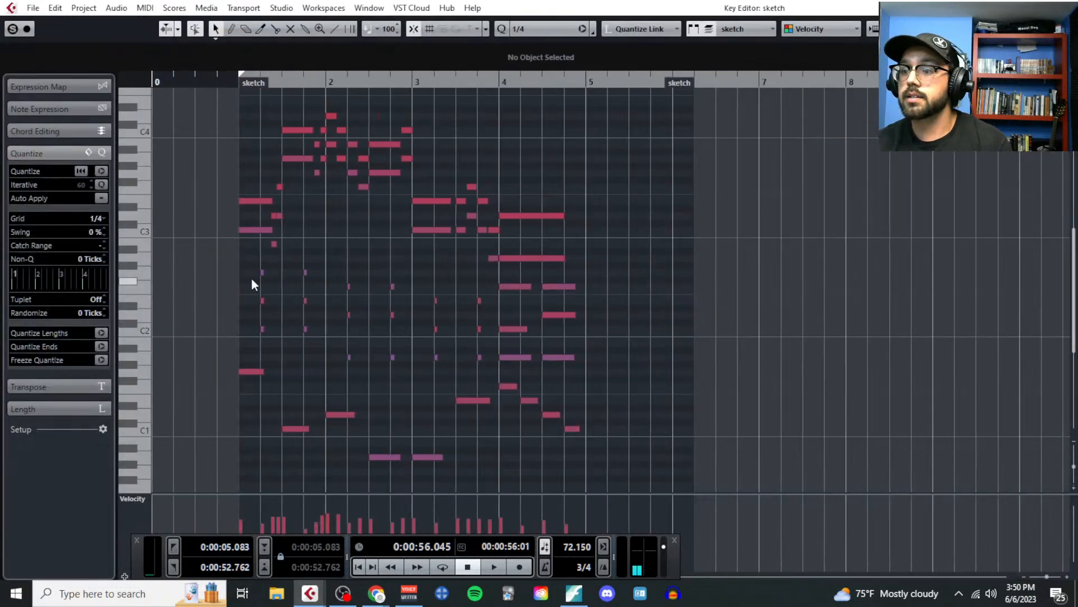
pyautogui.click(99, 218)
pyautogui.click(107, 277)
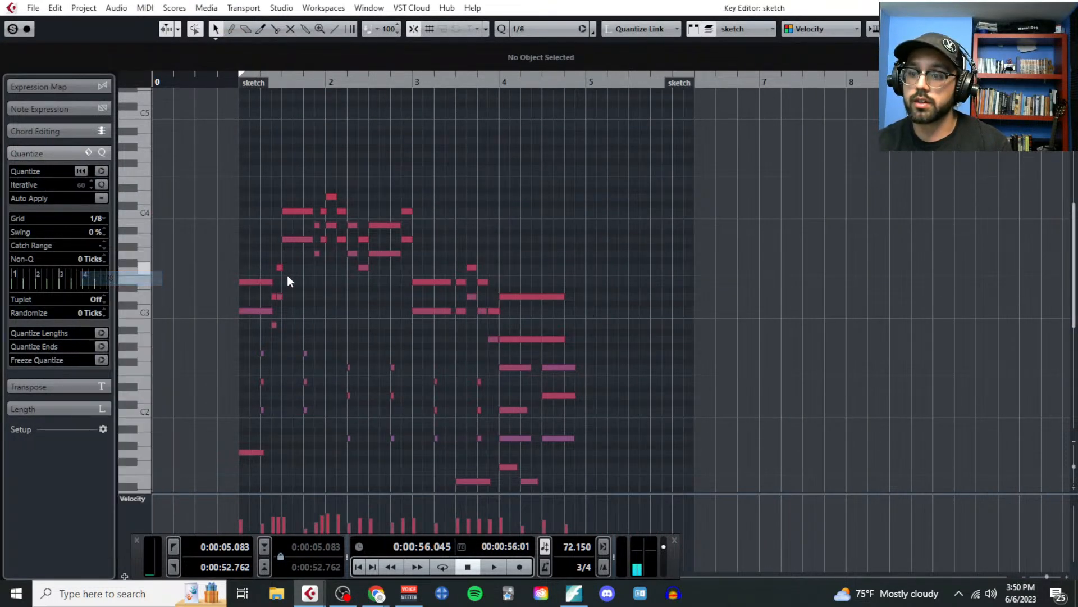
# Step: Examine how the melody and accompaniment notes of the sketch part line up with the 1/8 grid
pyautogui.press('h')
pyautogui.press('h')
pyautogui.press('h')
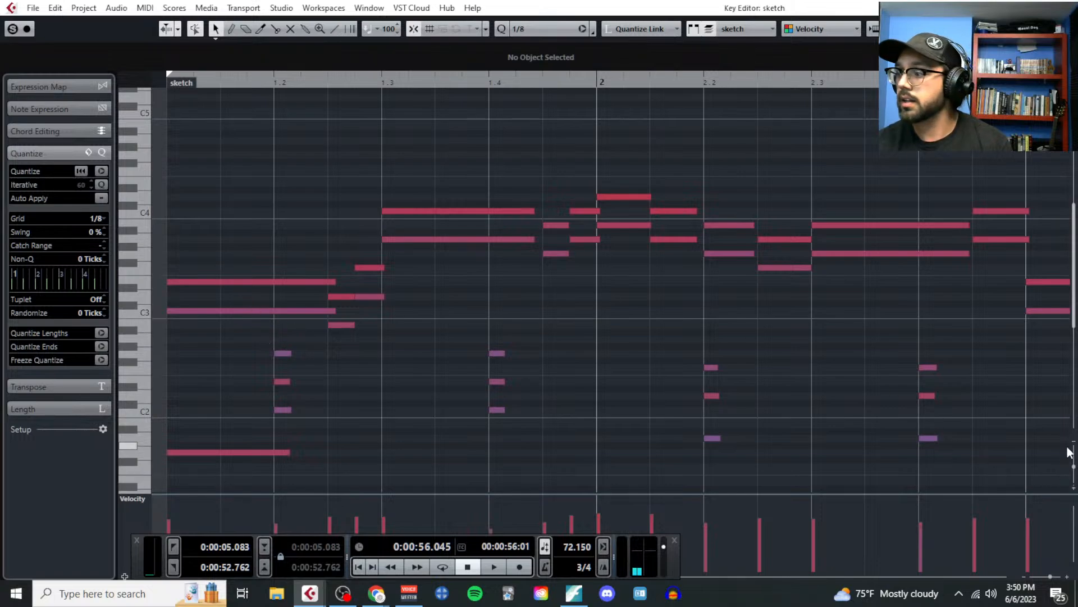
pyautogui.click(1074, 490)
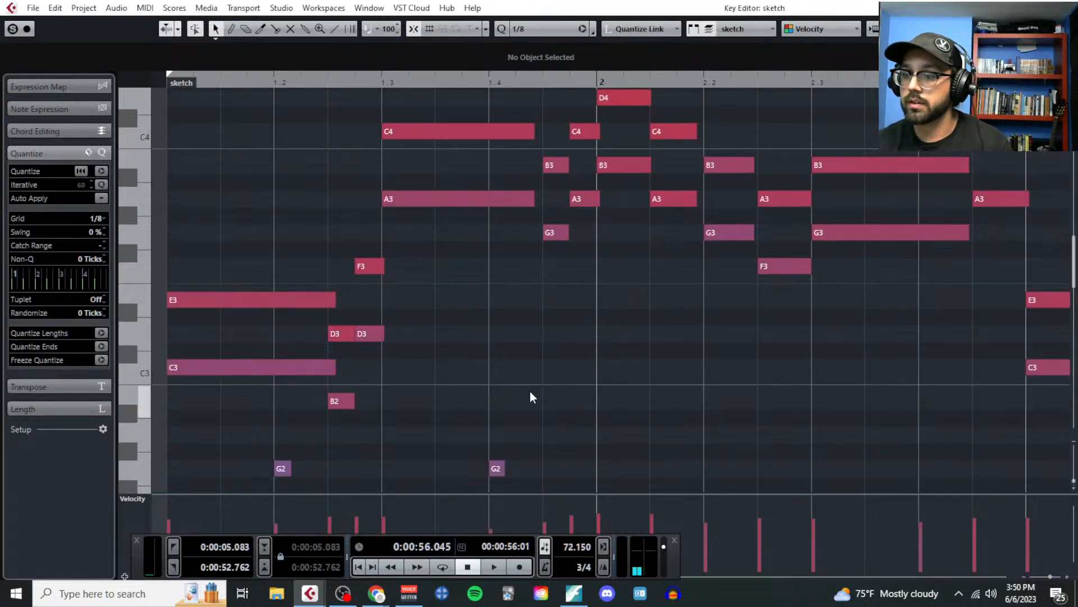
pyautogui.press('g')
pyautogui.scroll(-4, 292, 328)
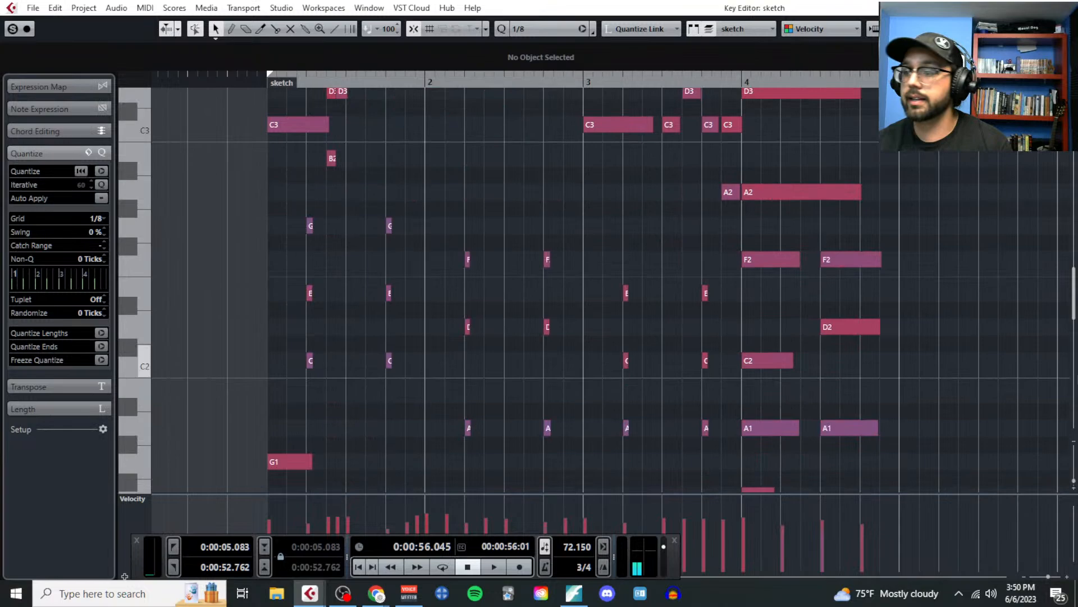
pyautogui.click(1074, 444)
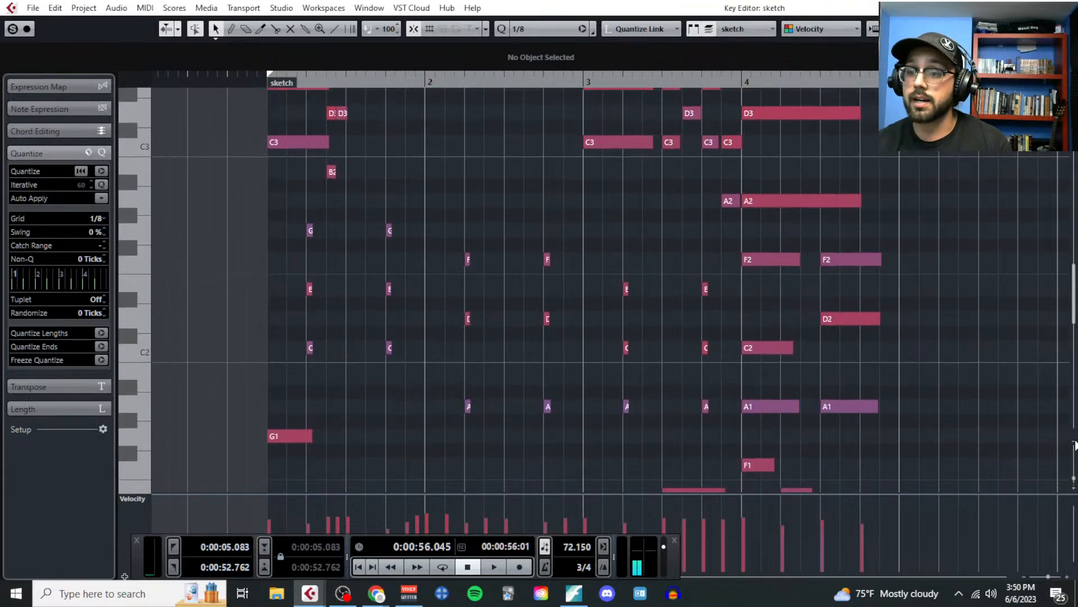
pyautogui.click(1074, 443)
pyautogui.click(1074, 444)
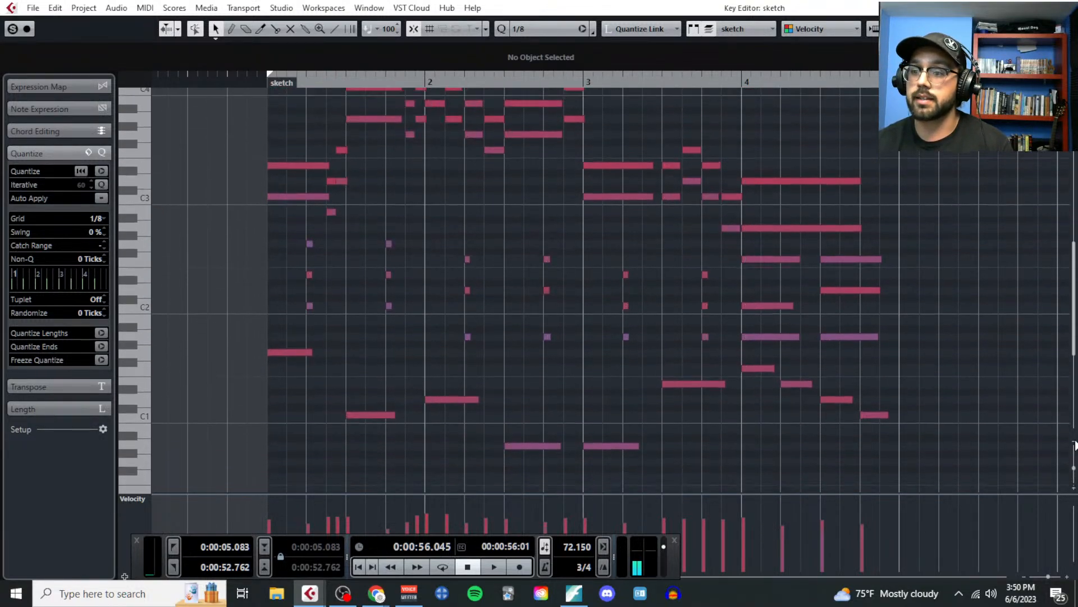
pyautogui.scroll(2, 1072, 502)
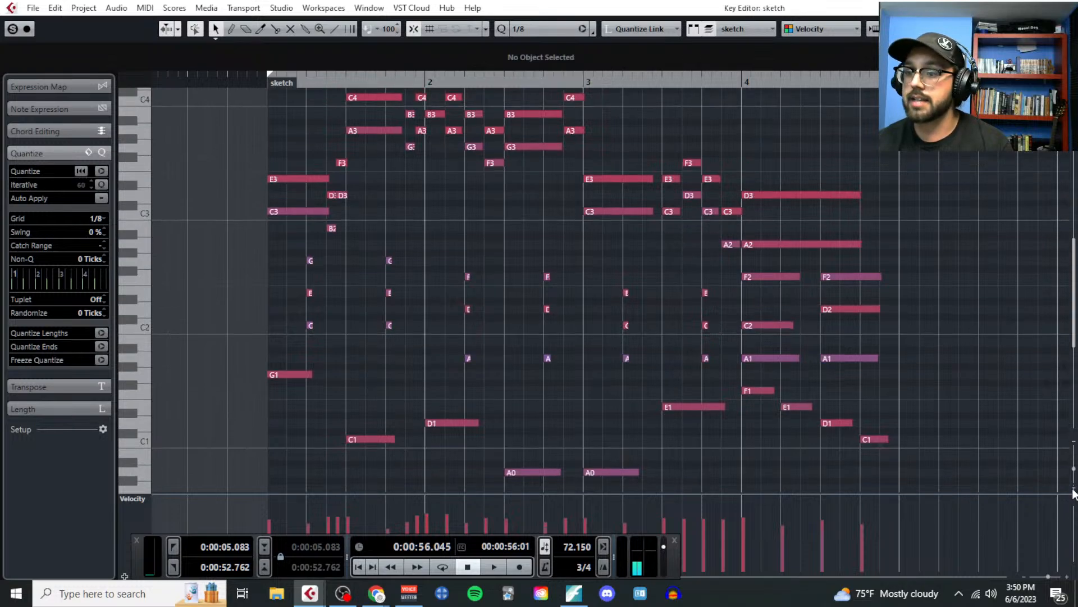
pyautogui.scroll(5, 273, 303)
pyautogui.scroll(-2, 515, 223)
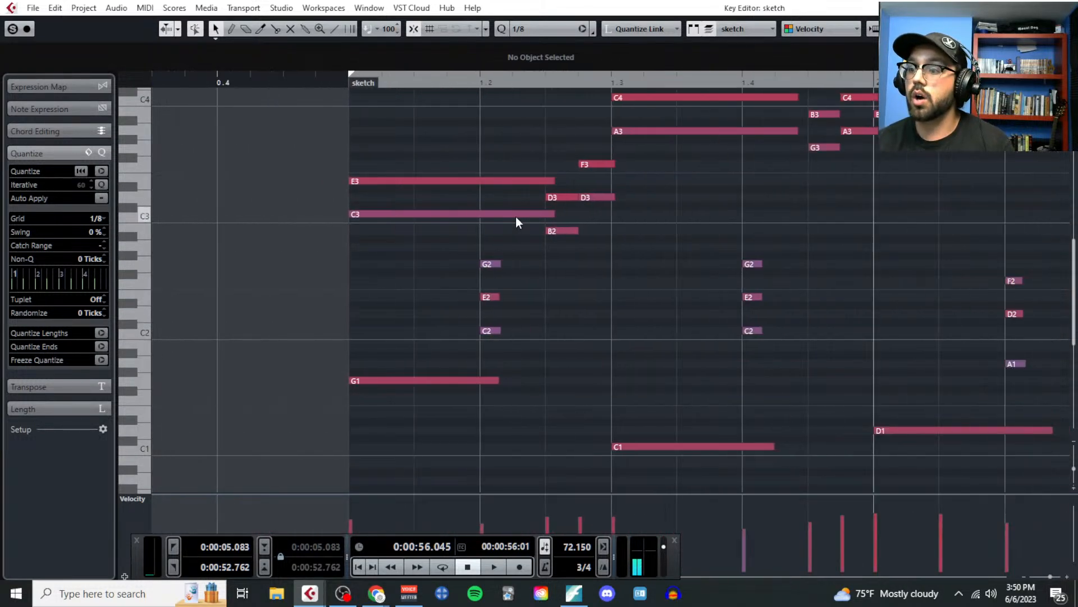
pyautogui.scroll(-1, 550, 217)
pyautogui.scroll(3, 732, 271)
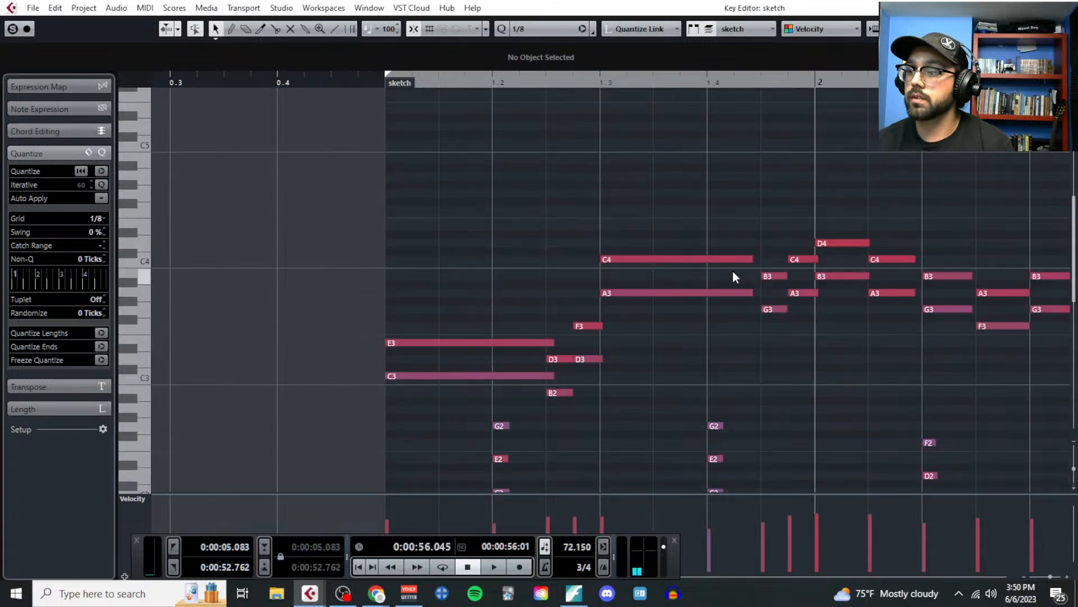
pyautogui.hscroll(2, 702, 289)
pyautogui.hscroll(2, 702, 289)
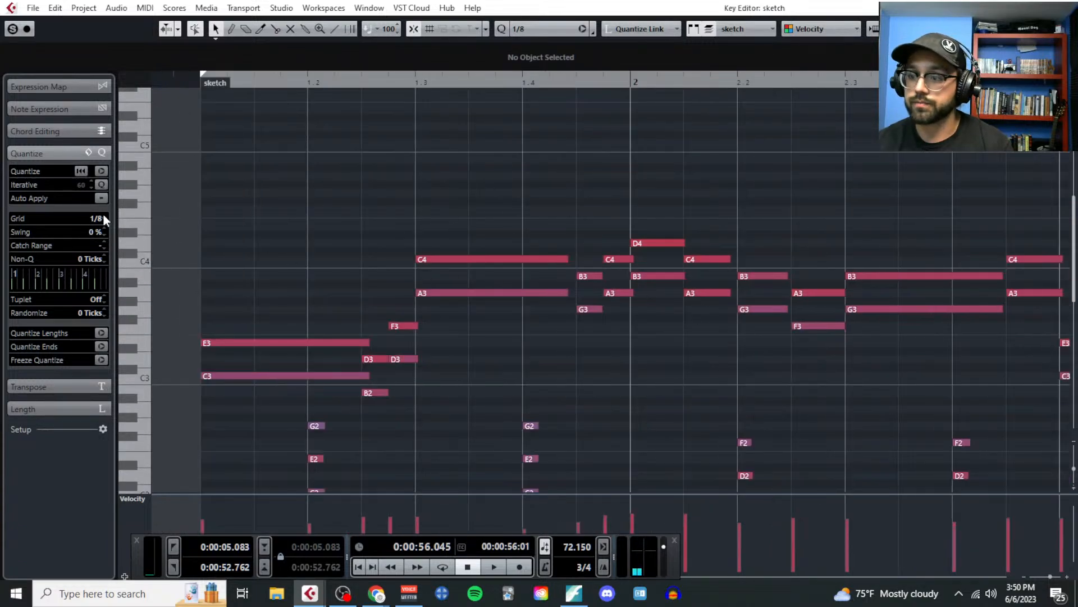
pyautogui.hscroll(8, 517, 338)
pyautogui.keyDown('ctrl'); pyautogui.scroll(-2, 571, 359); pyautogui.keyUp('ctrl')
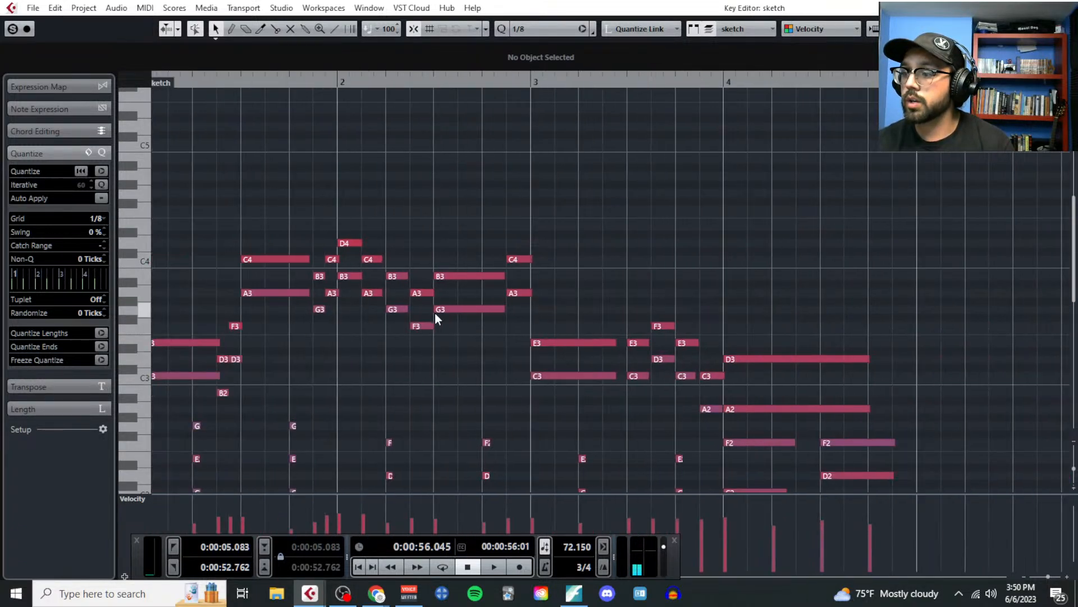
# Step: Set the quantize grid to 1/16 and select all notes in the sketch part
pyautogui.scroll(-3, 571, 358)
pyautogui.click(97, 218)
pyautogui.click(114, 292)
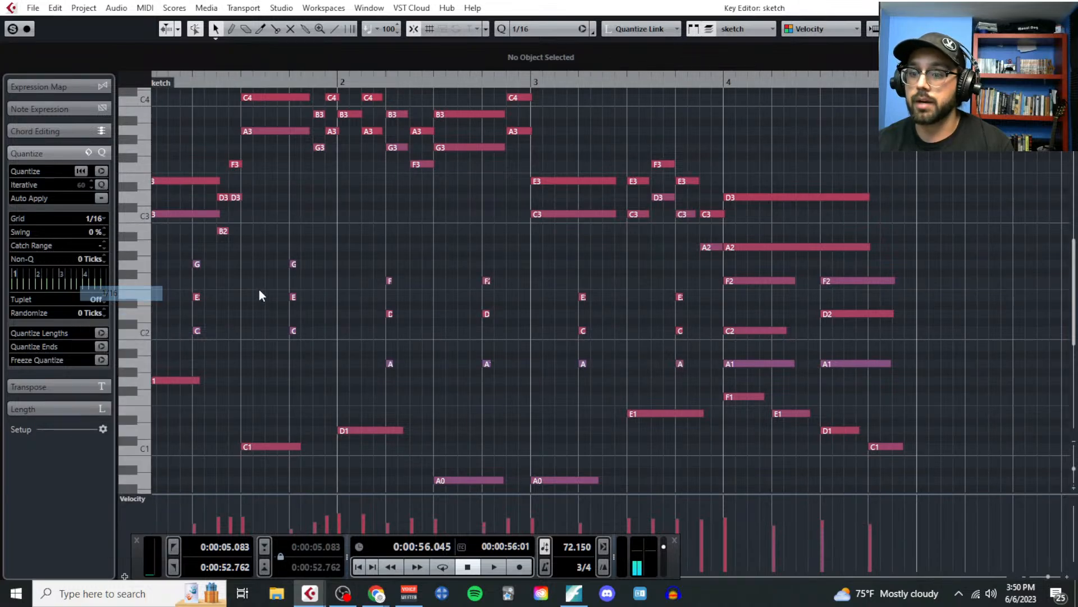
pyautogui.scroll(-3, 260, 294)
pyautogui.moveTo(1043, 426); pyautogui.dragTo(227, 130)
# Step: Check the note lengths against the grid and quantize the ends of all selected notes to 1/16
pyautogui.scroll(4, 232, 358)
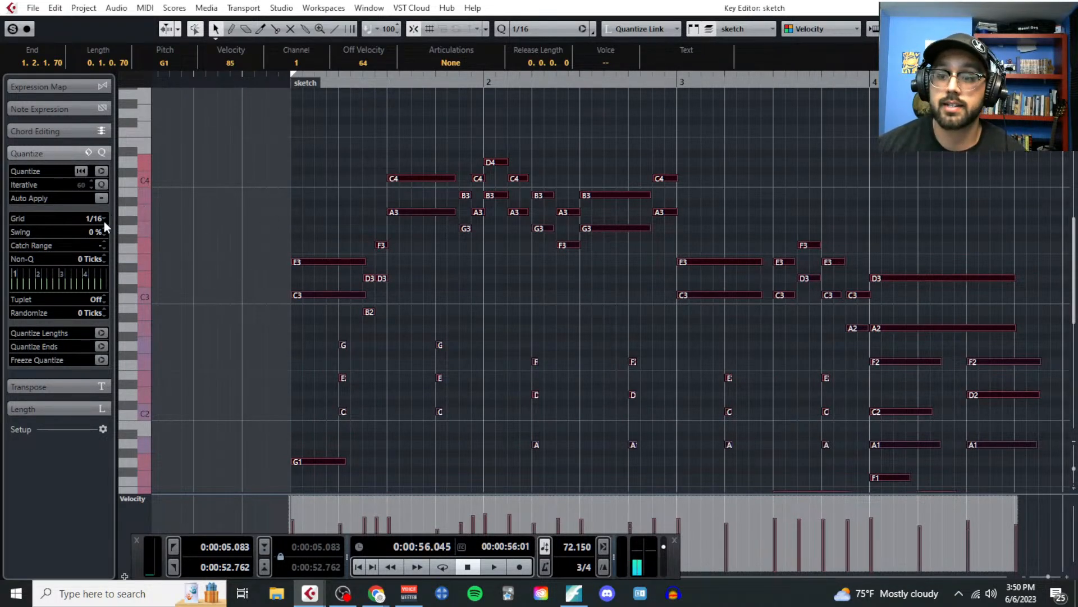
pyautogui.scroll(3, 292, 291)
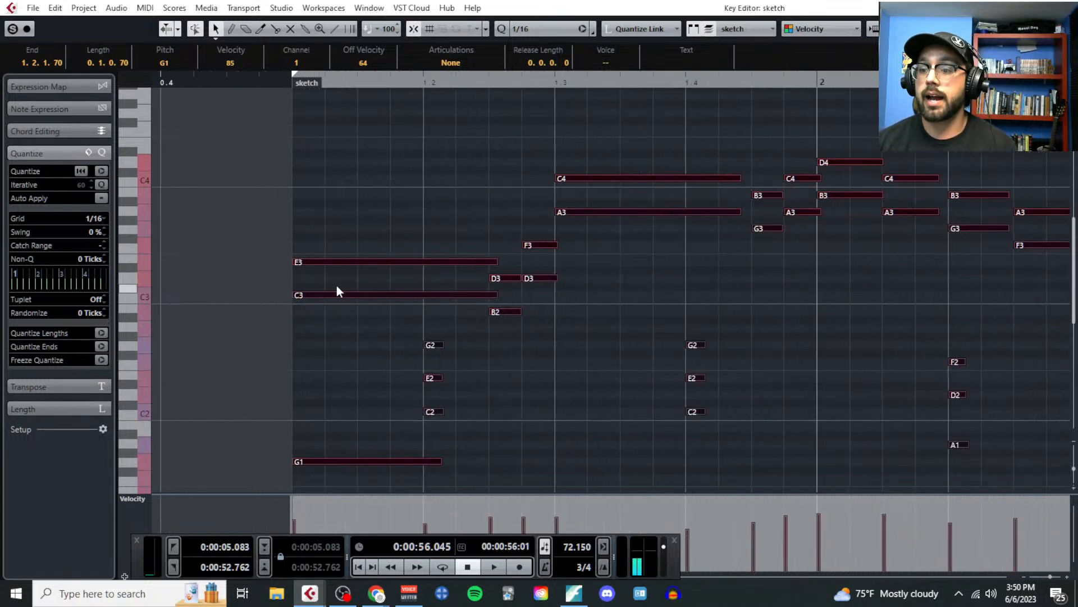
pyautogui.scroll(2, 335, 291)
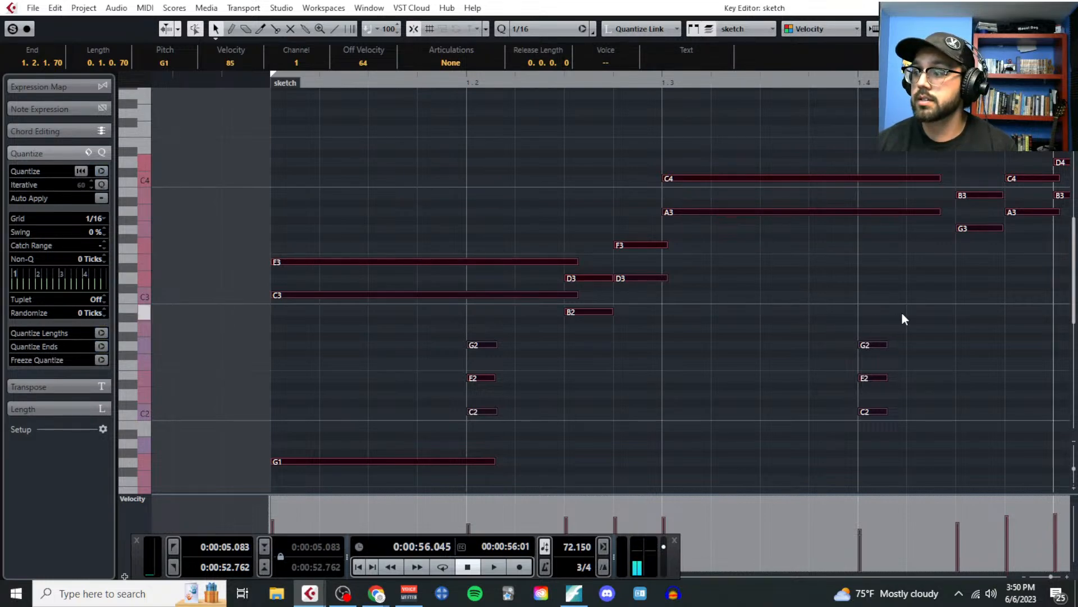
pyautogui.scroll(-3, 902, 312)
pyautogui.hscroll(5, 869, 302)
pyautogui.hscroll(-5, 600, 312)
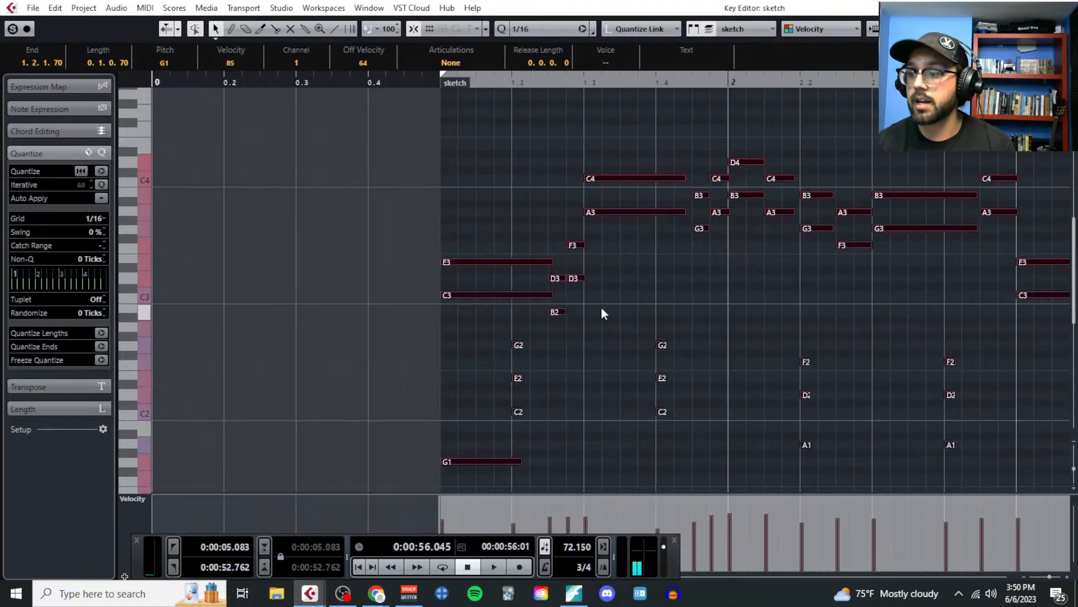
pyautogui.scroll(3, 484, 303)
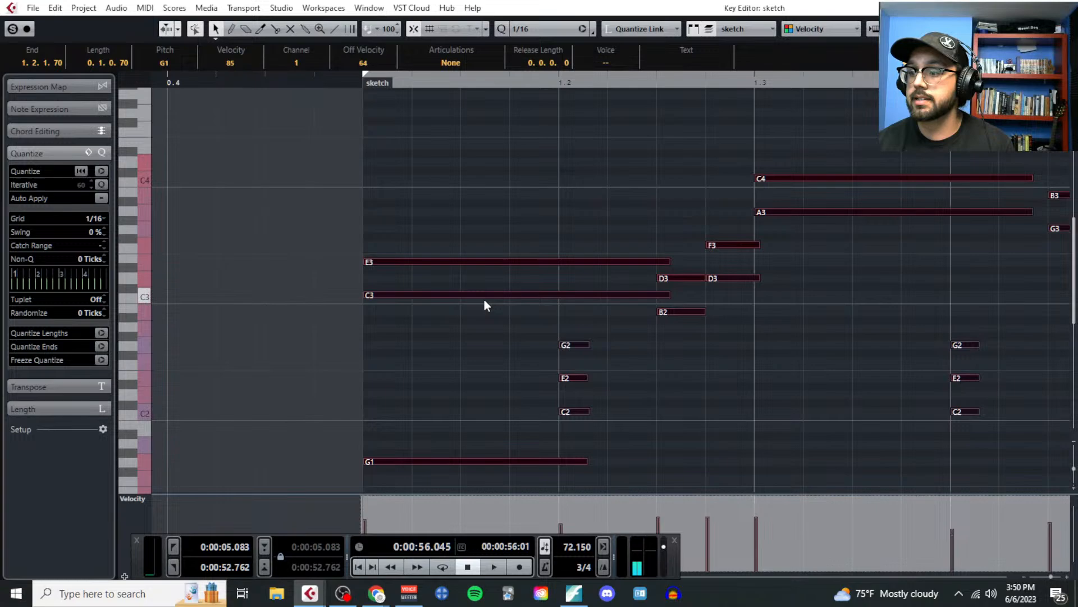
pyautogui.click(101, 347)
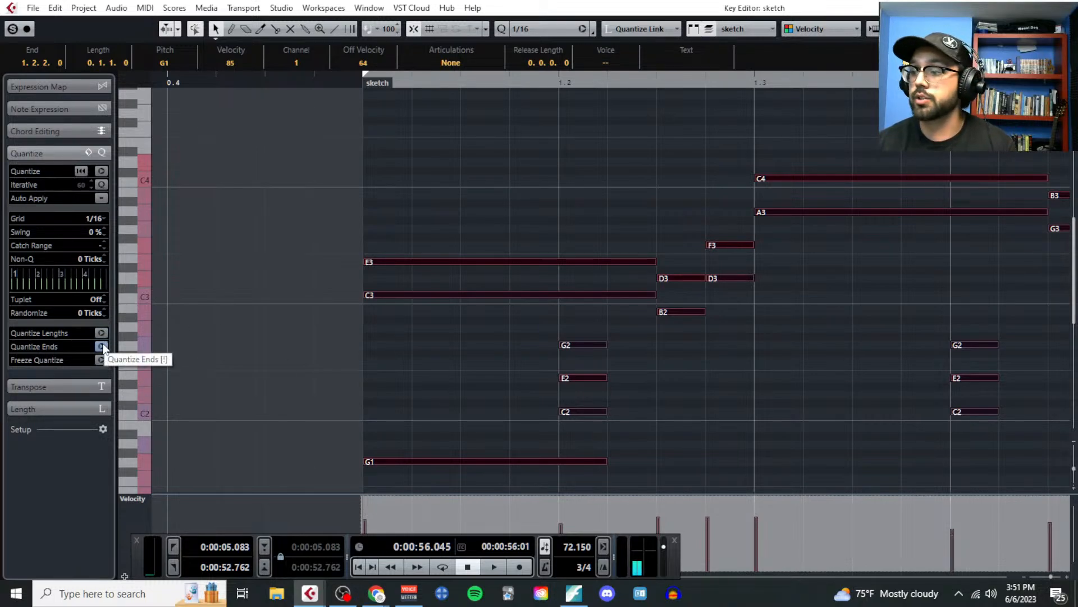
# Step: Play the quantized sketch from bar 1 together with the video, and close the video player after stopping
pyautogui.press('g')
pyautogui.press('g')
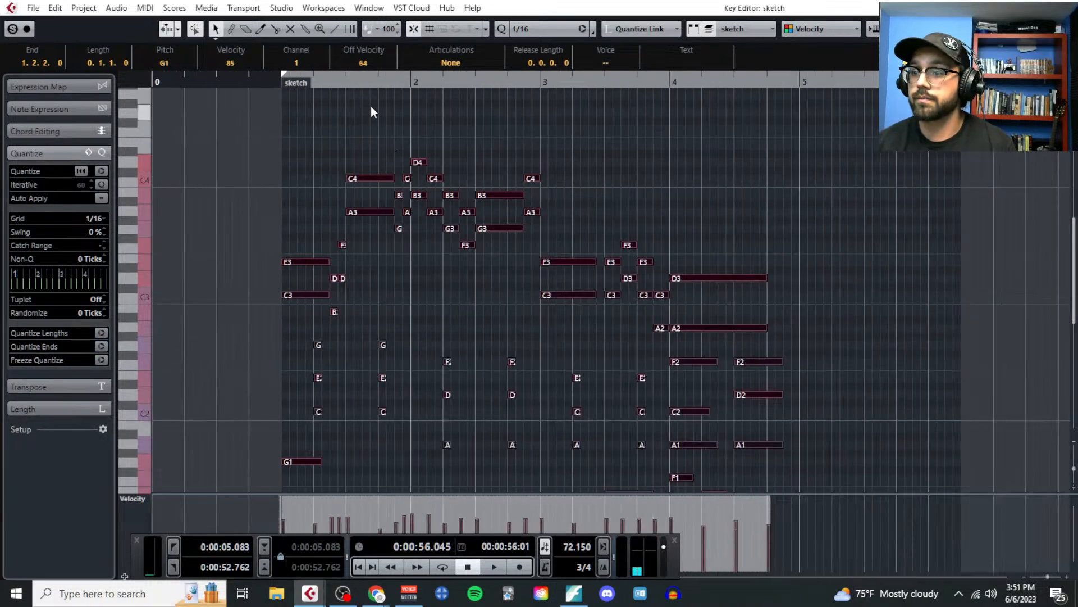
pyautogui.click(281, 82)
pyautogui.press('space')
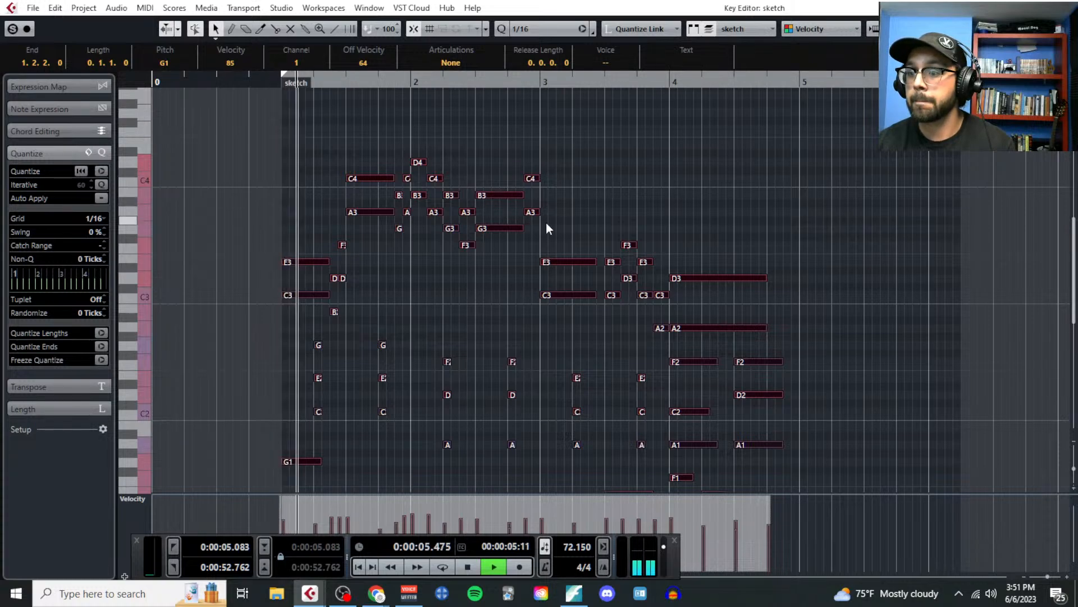
pyautogui.scroll(-3, 578, 312)
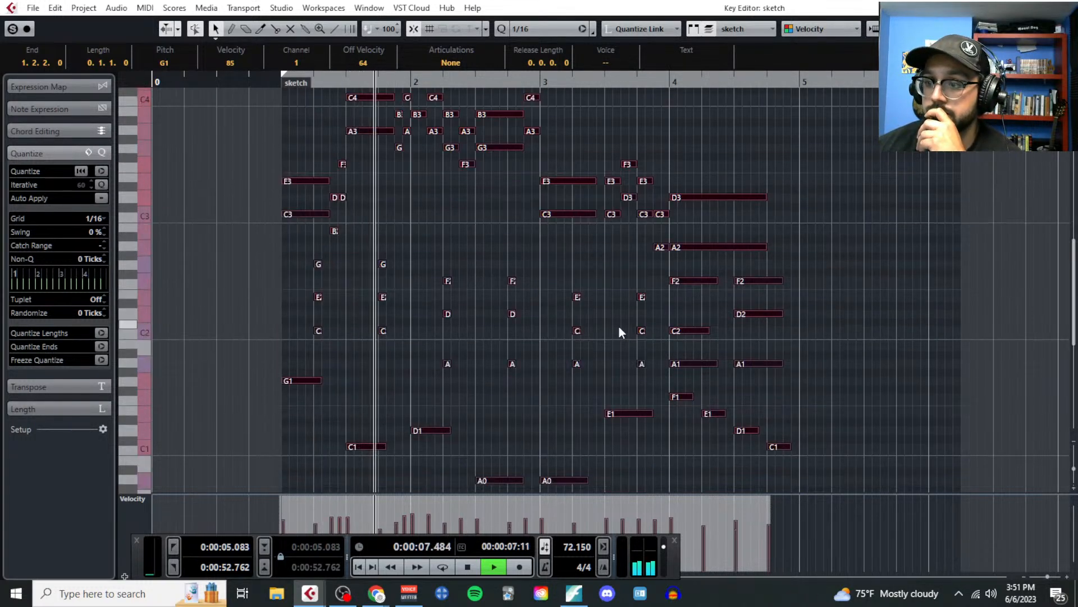
pyautogui.scroll(3, 743, 336)
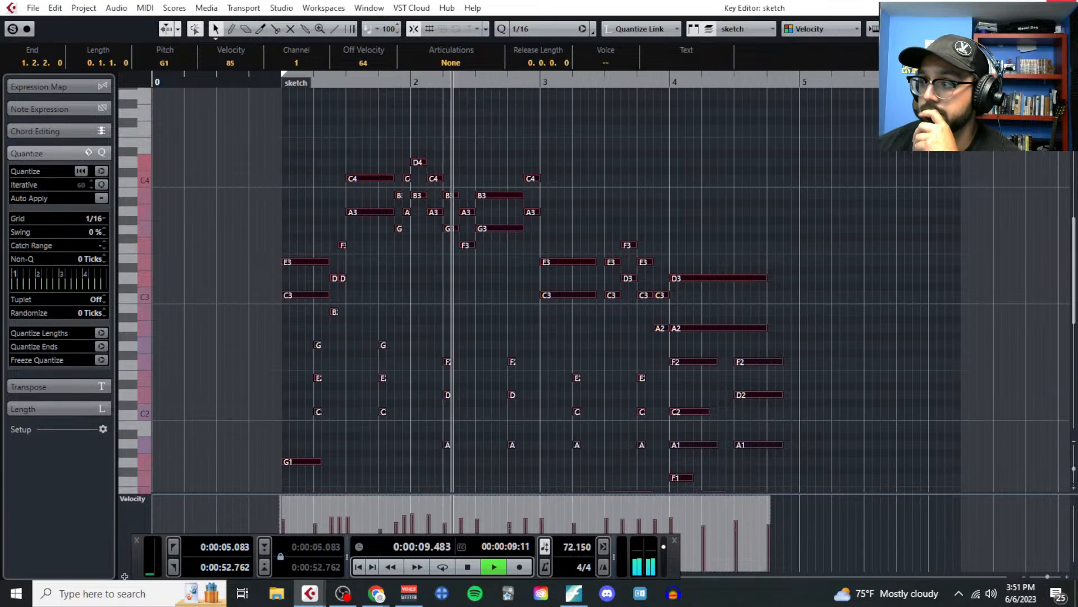
pyautogui.press('F8')
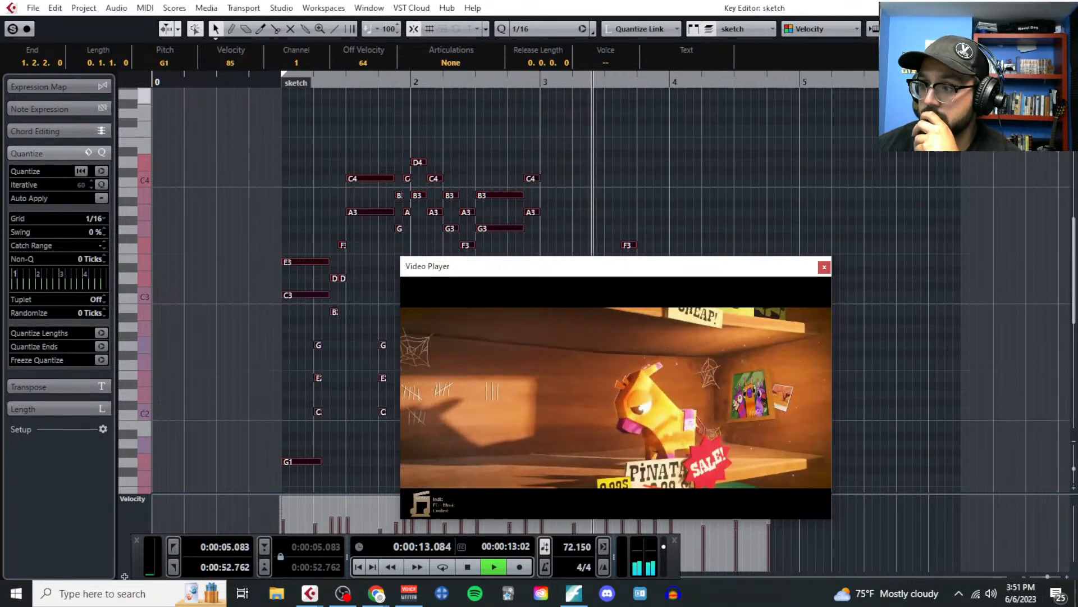
pyautogui.scroll(-3, 887, 230)
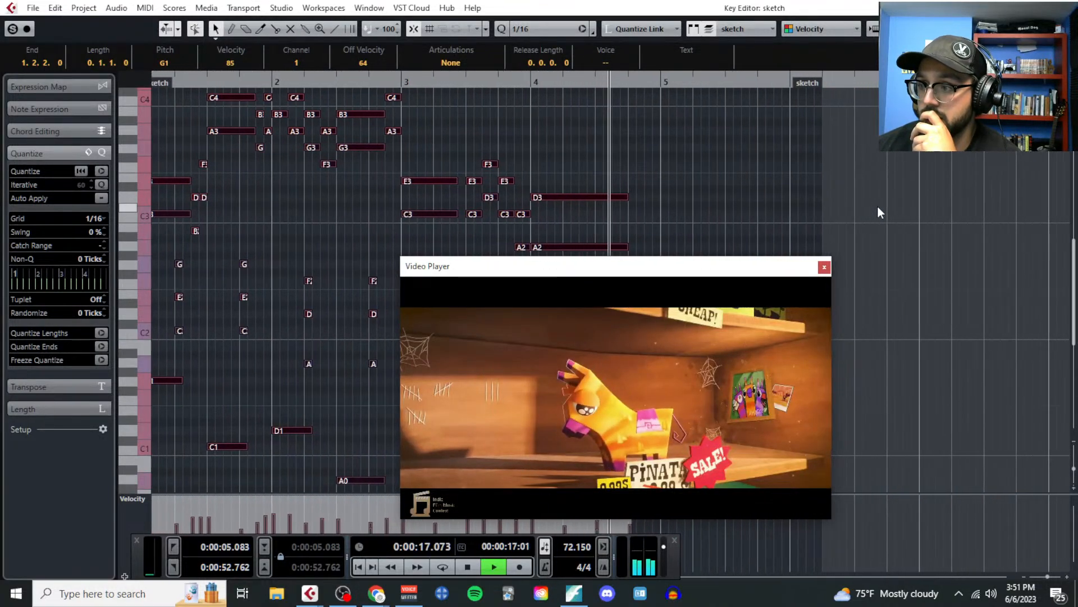
pyautogui.press('space')
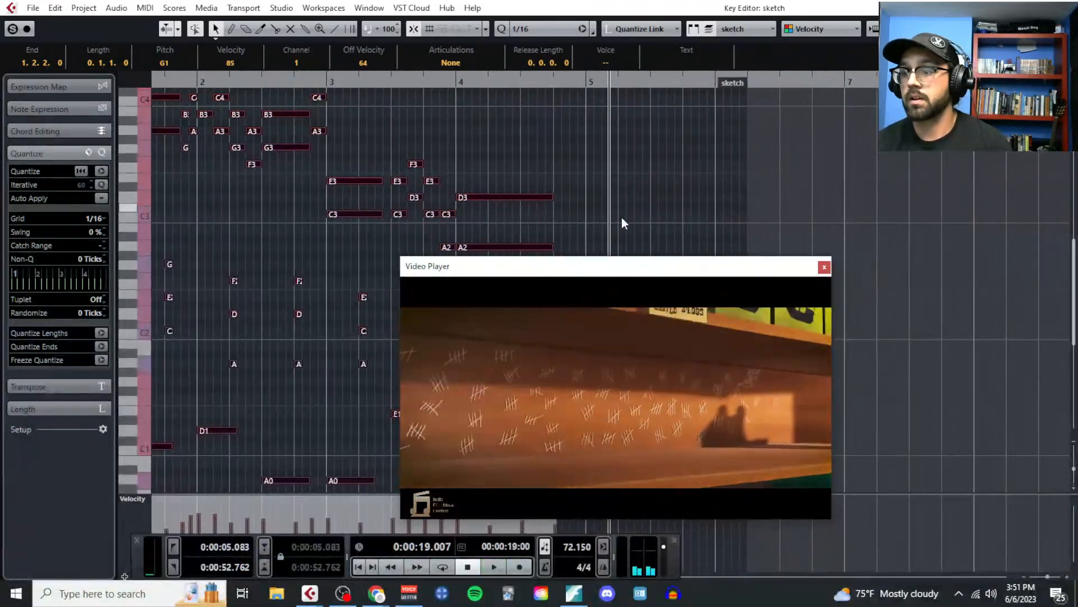
pyautogui.click(824, 266)
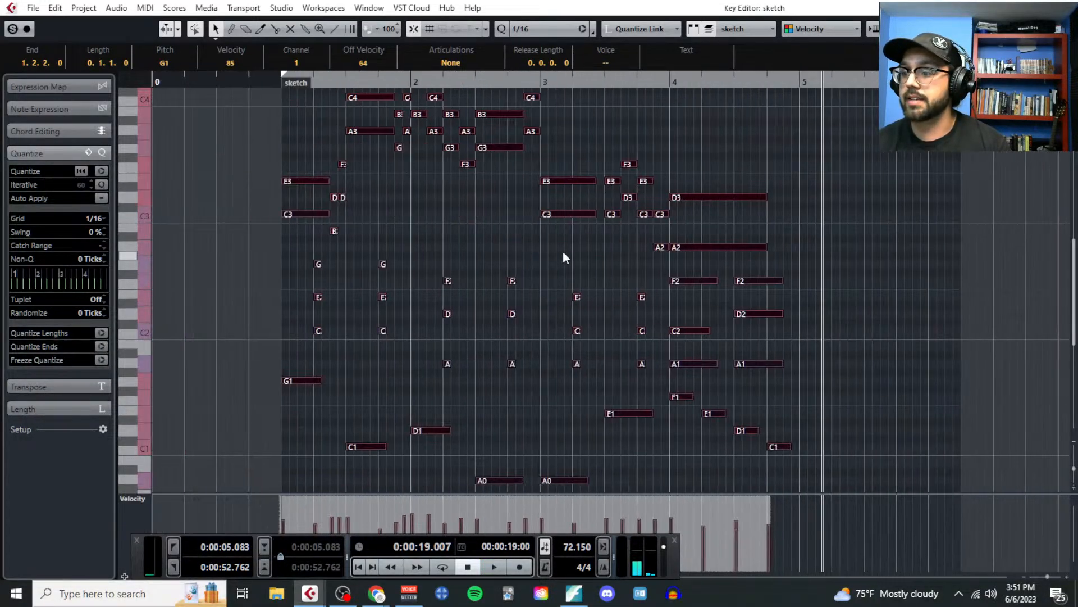
# Step: Set the quantize grid to 1/4 and move all sketch notes one bar later so the first note starts at bar 2
pyautogui.scroll(3, 380, 238)
pyautogui.scroll(-5, 561, 253)
pyautogui.moveTo(298, 183); pyautogui.dragTo(798, 383)
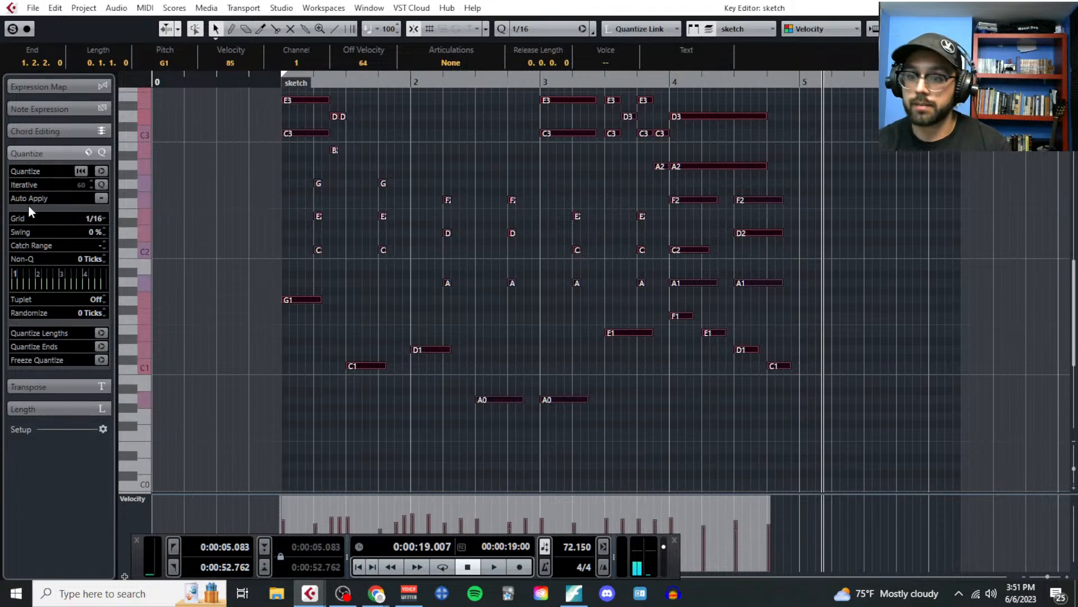
pyautogui.click(97, 224)
pyautogui.click(140, 255)
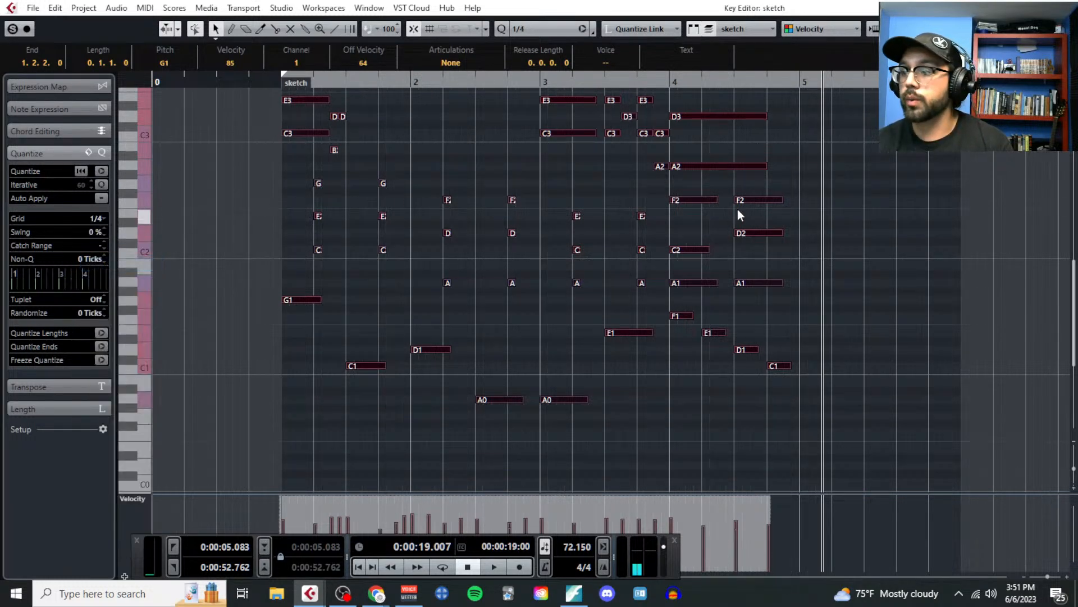
pyautogui.moveTo(754, 204); pyautogui.dragTo(871, 206)
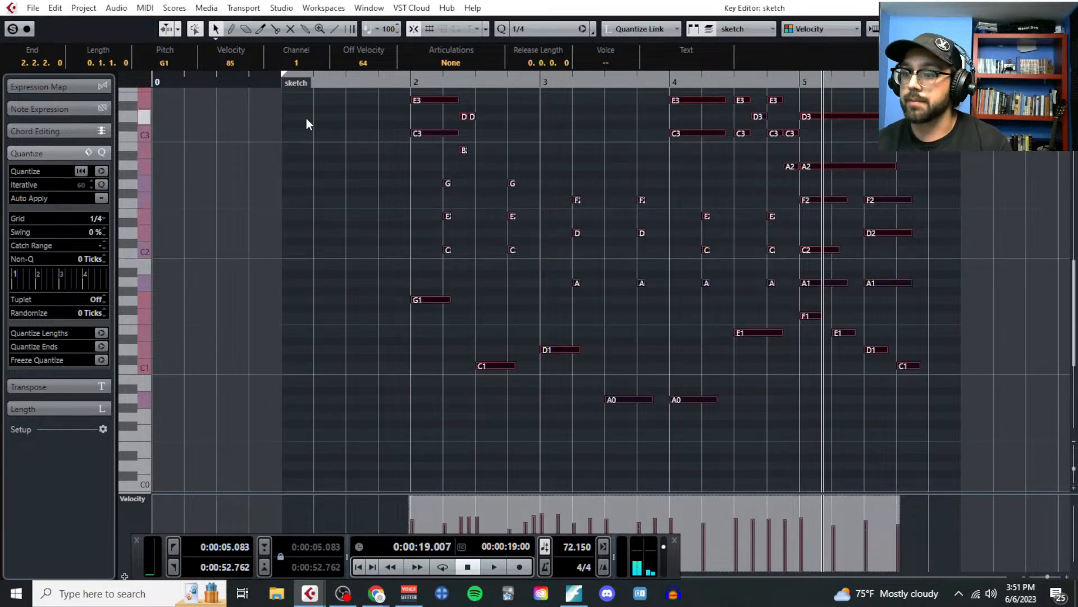
# Step: Play the shifted sketch from bar 1 against the video, and close the Key Editor and video player after stopping
pyautogui.click(278, 82)
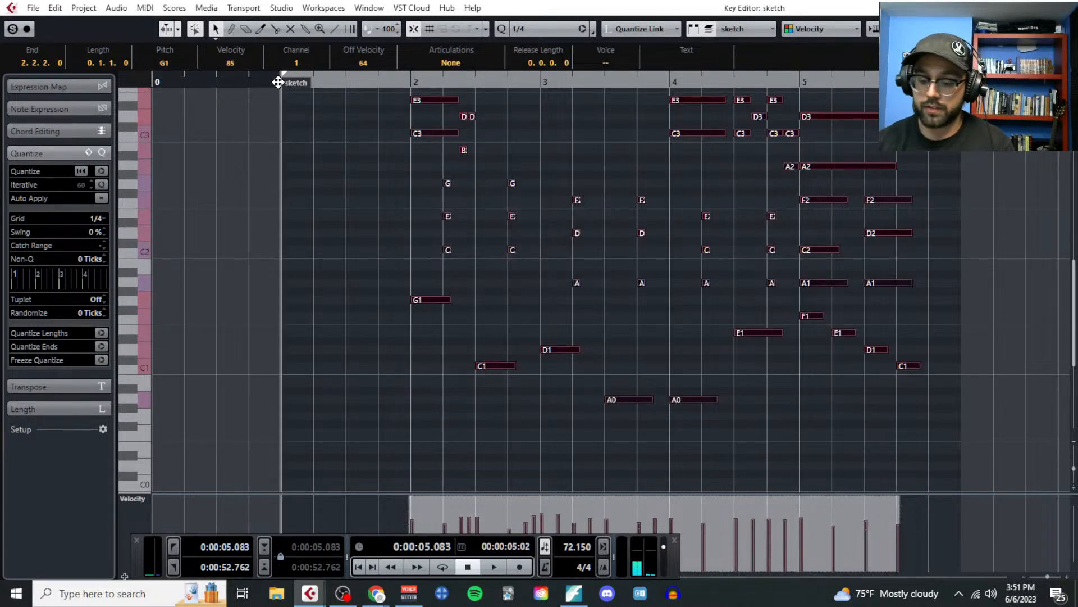
pyautogui.press('space')
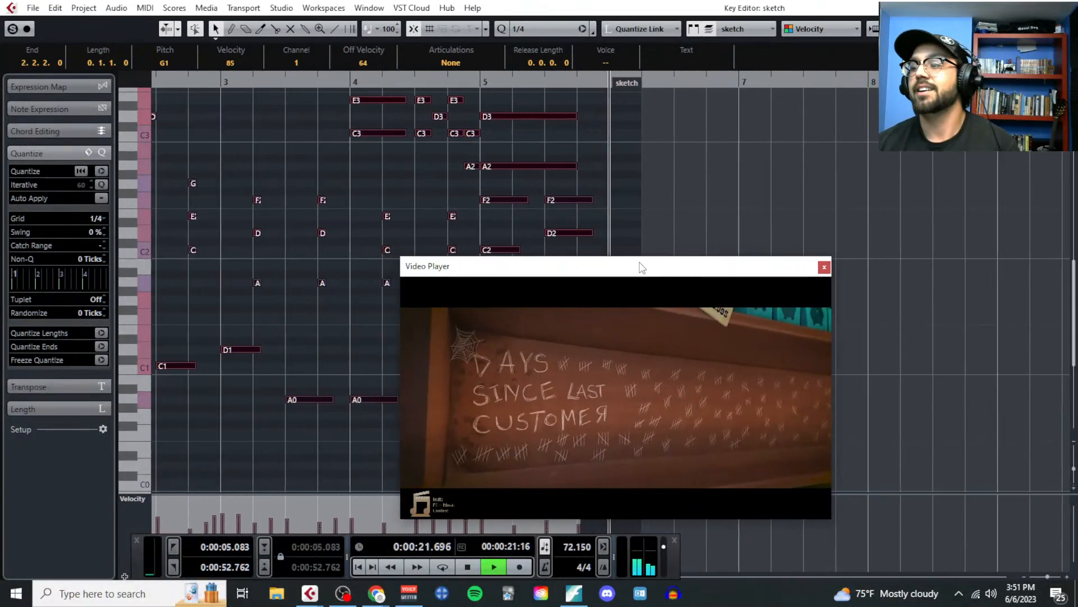
pyautogui.press('space')
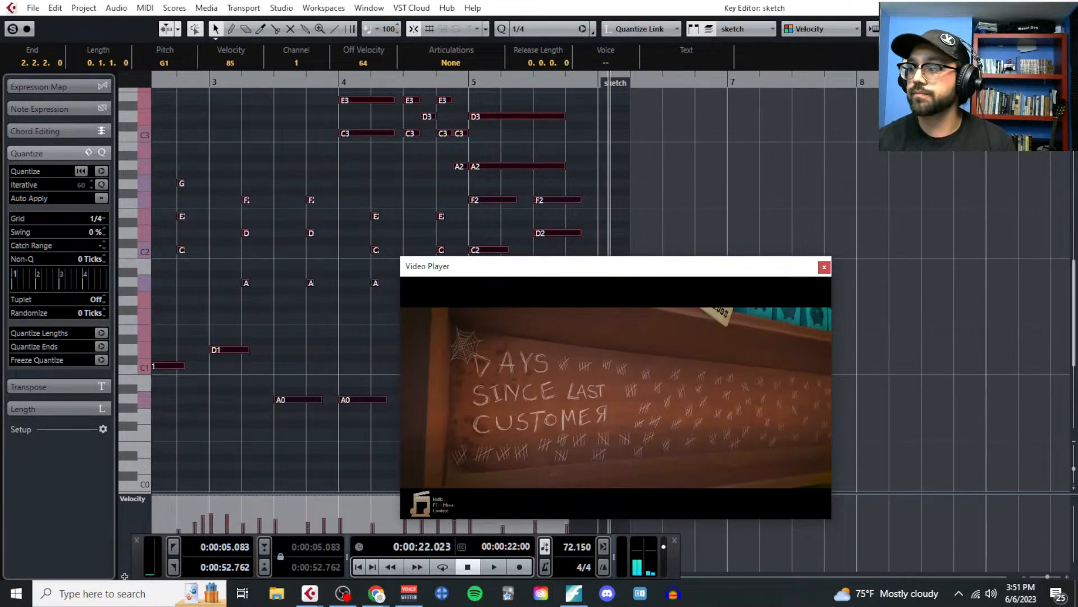
pyautogui.press('Escape')
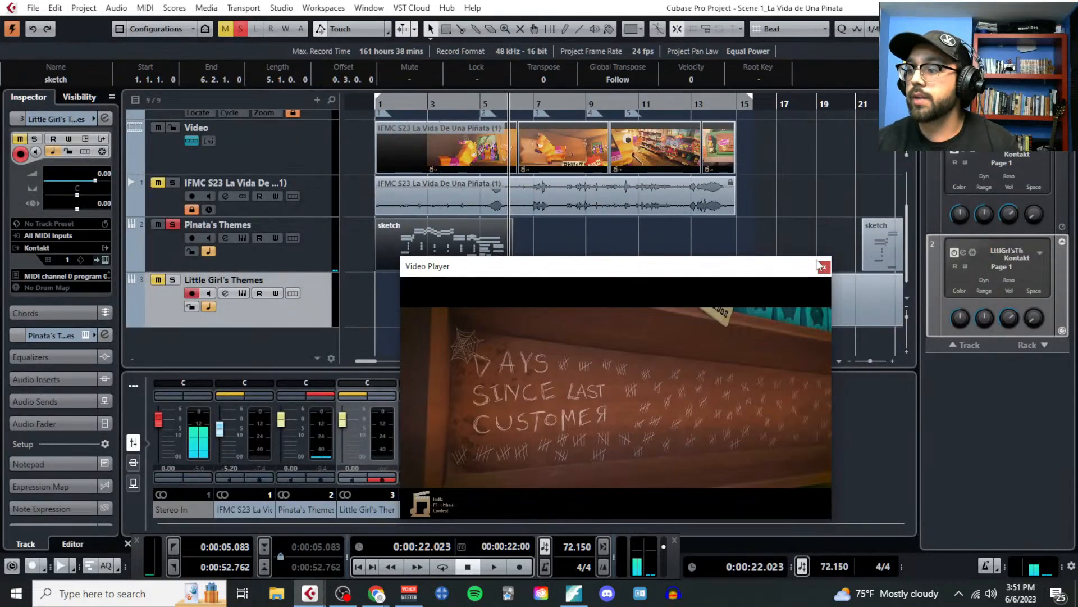
pyautogui.click(822, 266)
# Step: Extend the sketch part on the Pinata's Themes track to the end of the video at 14.3.4.115
pyautogui.keyDown('ctrl'); pyautogui.scroll(4, 393, 238); pyautogui.keyUp('ctrl')
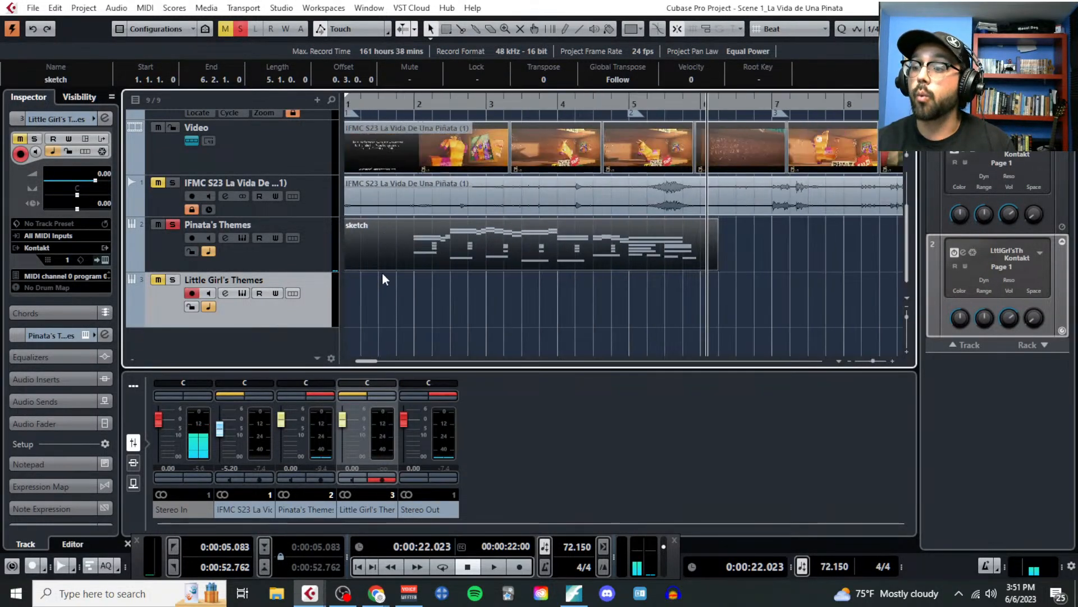
pyautogui.keyDown('ctrl'); pyautogui.scroll(-2, 381, 278); pyautogui.keyUp('ctrl')
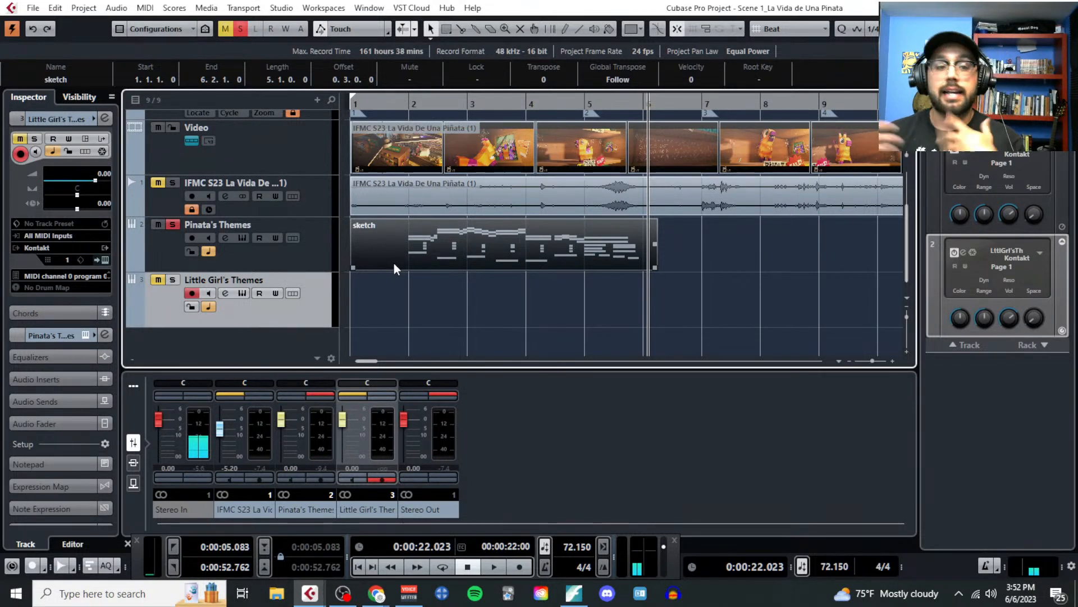
pyautogui.keyDown('ctrl'); pyautogui.scroll(-2, 689, 262); pyautogui.keyUp('ctrl')
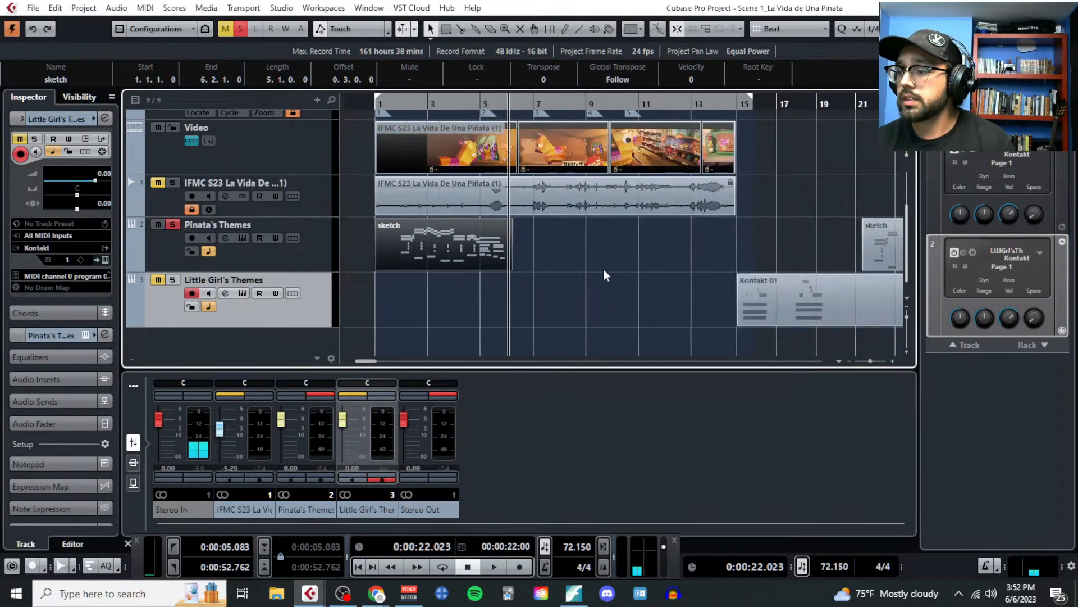
pyautogui.moveTo(510, 267); pyautogui.dragTo(735, 259)
pyautogui.keyDown('ctrl'); pyautogui.scroll(3, 517, 228); pyautogui.keyUp('ctrl')
pyautogui.keyDown('ctrl'); pyautogui.scroll(-3, 436, 180); pyautogui.keyUp('ctrl')
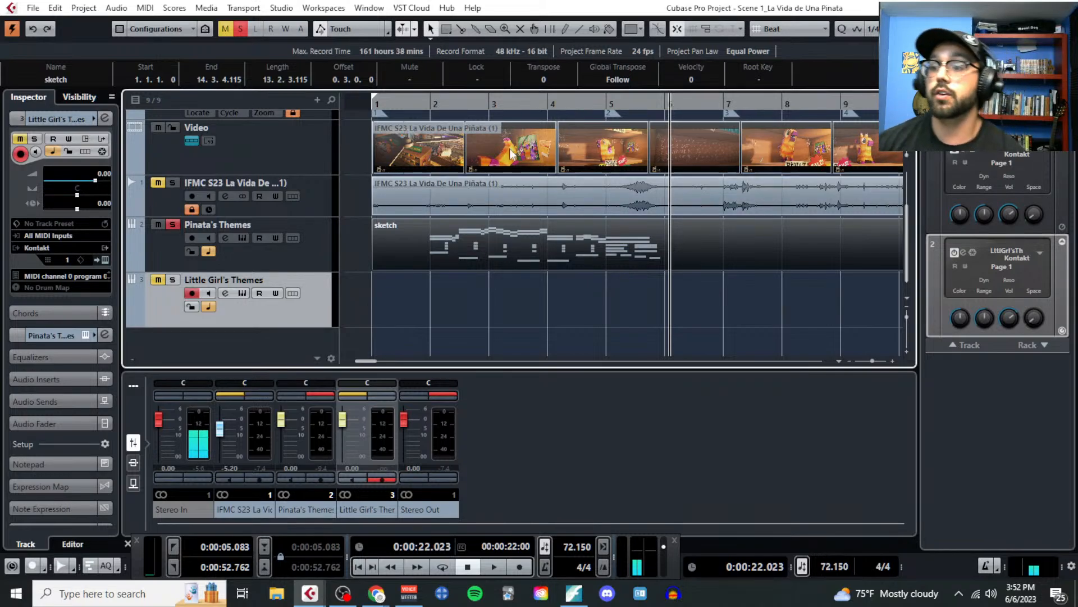
# Step: Open the project's Notepad, review the scoring notes for Sections 1 and 2, and close it
pyautogui.click(90, 10)
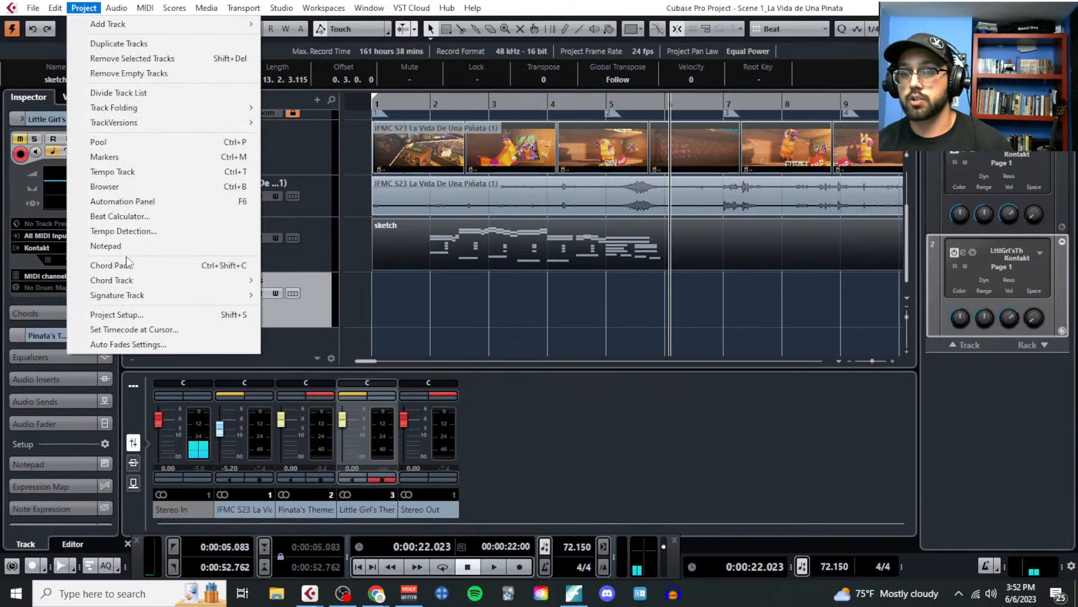
pyautogui.click(127, 248)
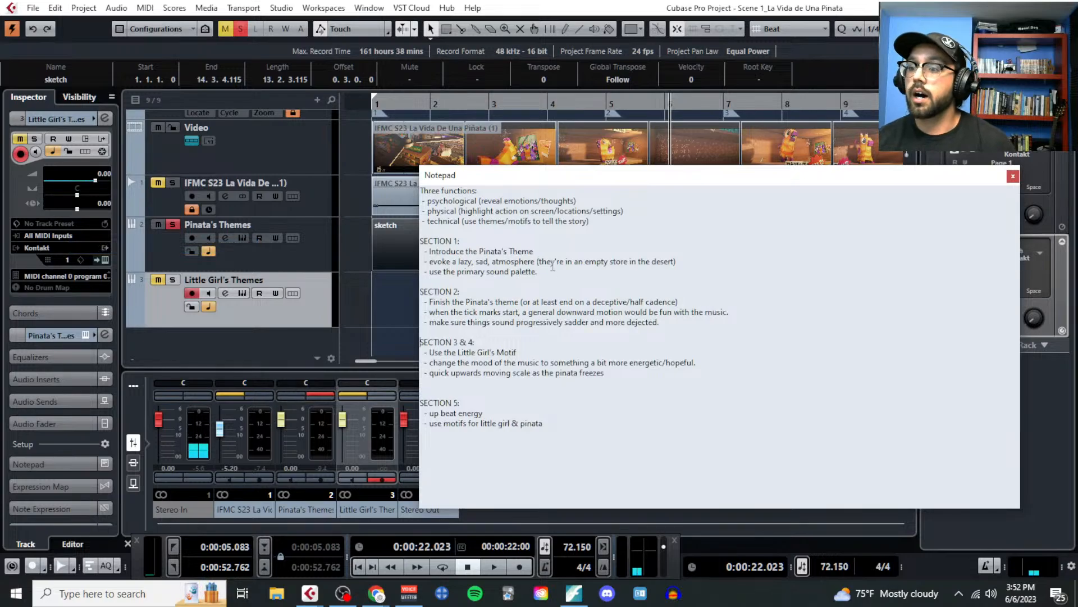
pyautogui.moveTo(432, 262); pyautogui.dragTo(698, 260)
pyautogui.moveTo(538, 274); pyautogui.dragTo(434, 274)
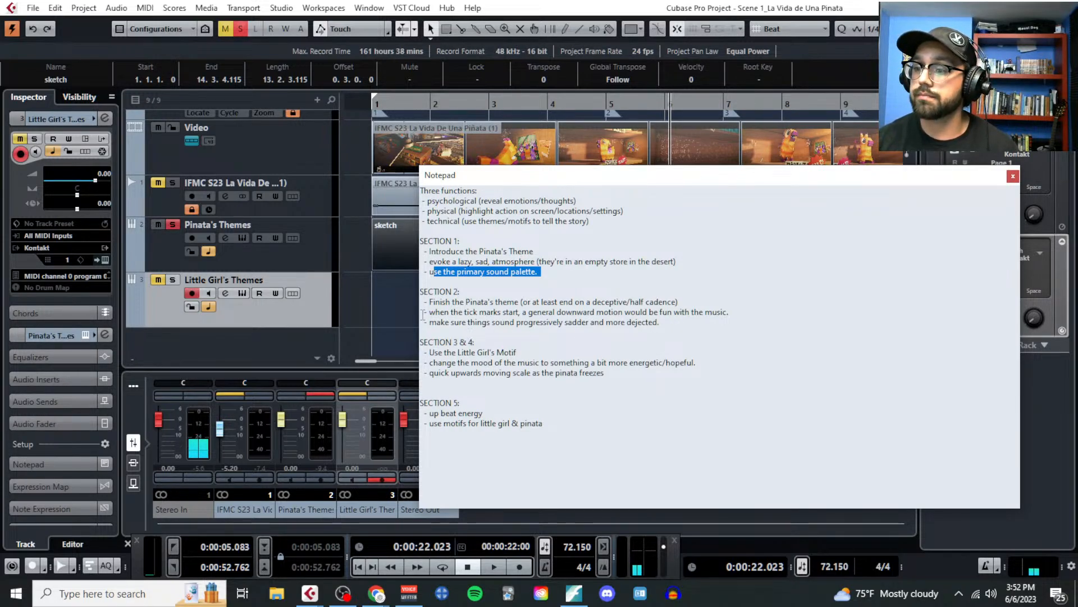
pyautogui.moveTo(431, 303); pyautogui.dragTo(714, 327)
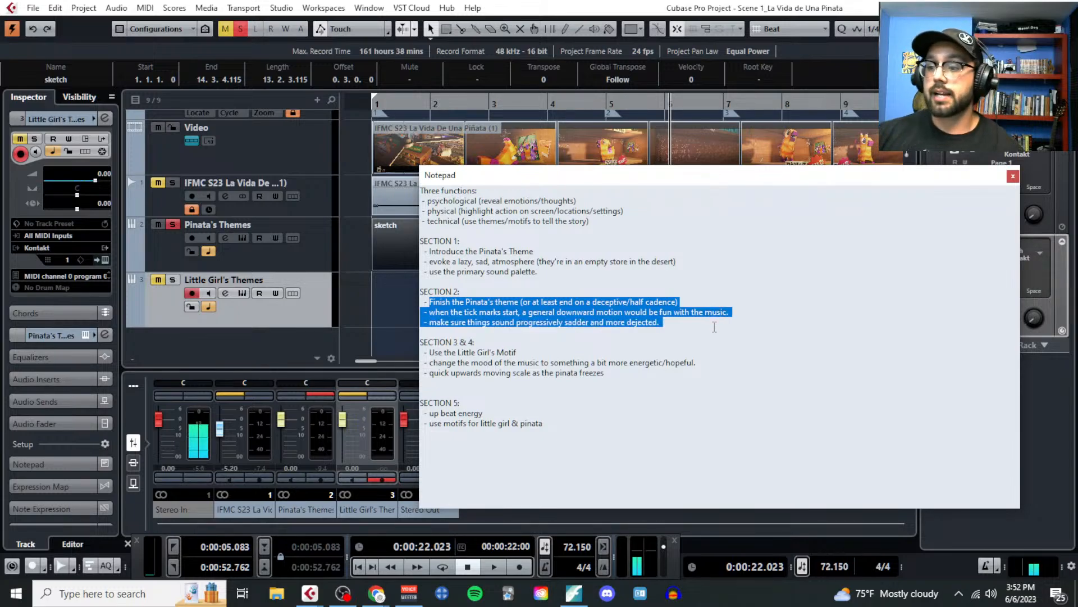
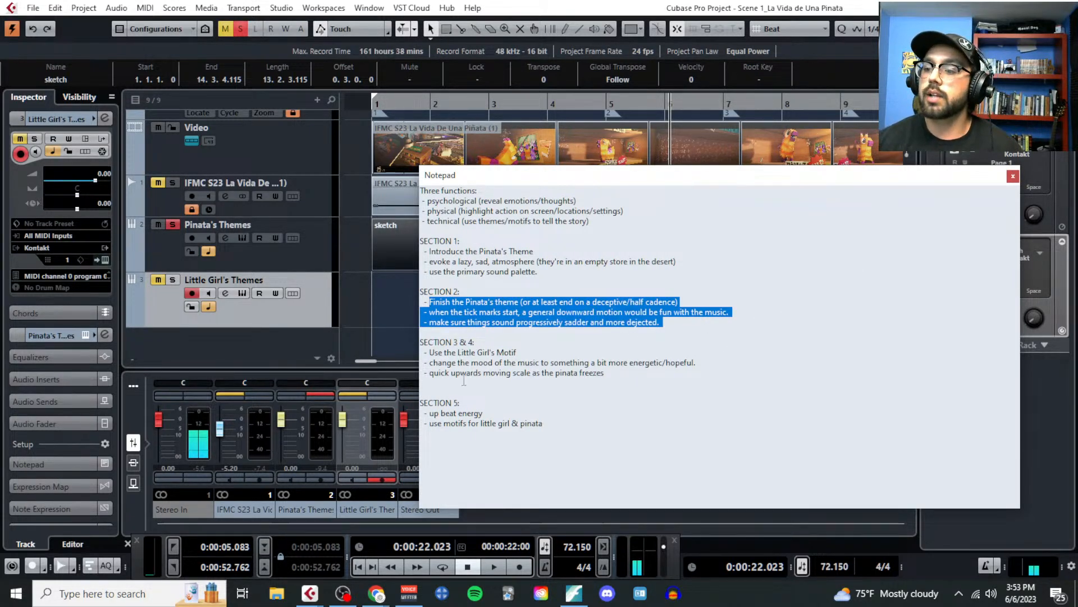
pyautogui.click(1012, 176)
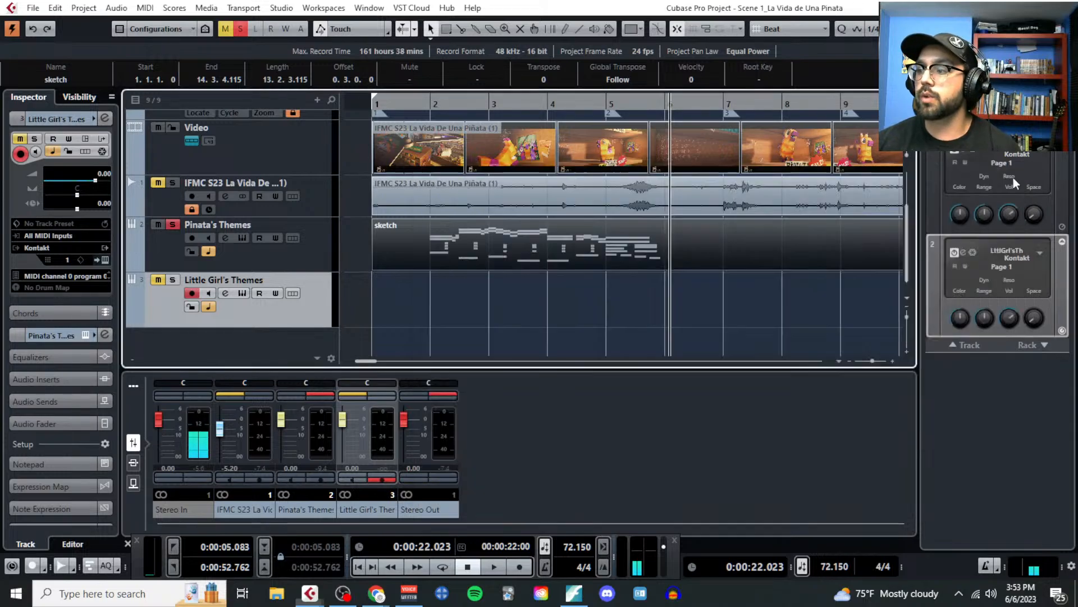
# Step: Place the project cursor just before bar 7, at the start of Section 3
pyautogui.scroll(-2, 675, 274)
pyautogui.hscroll(2, 614, 277)
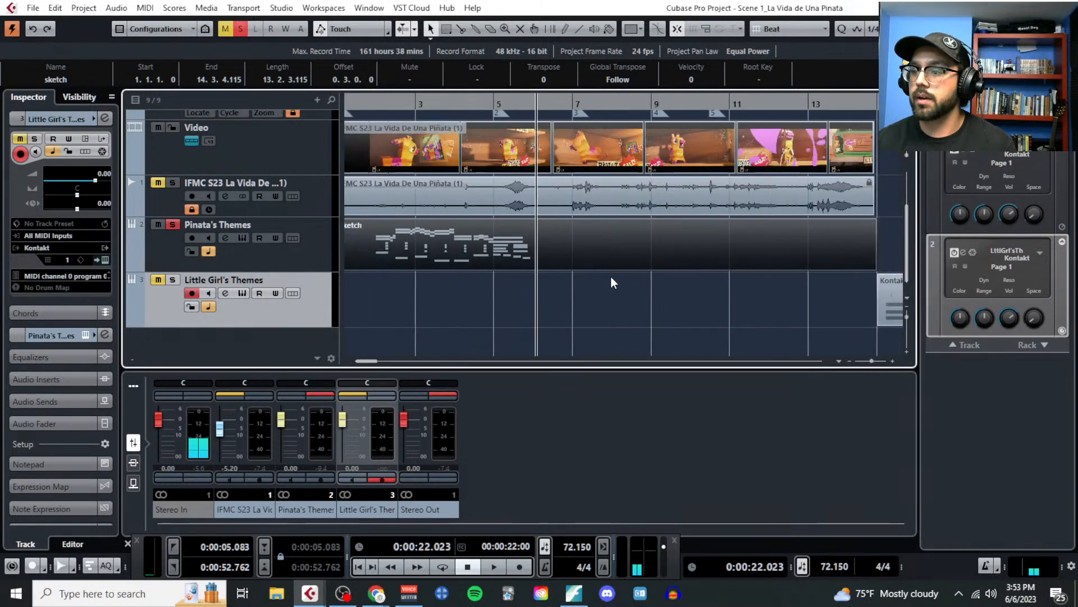
pyautogui.click(570, 104)
pyautogui.hscroll(5, 618, 256)
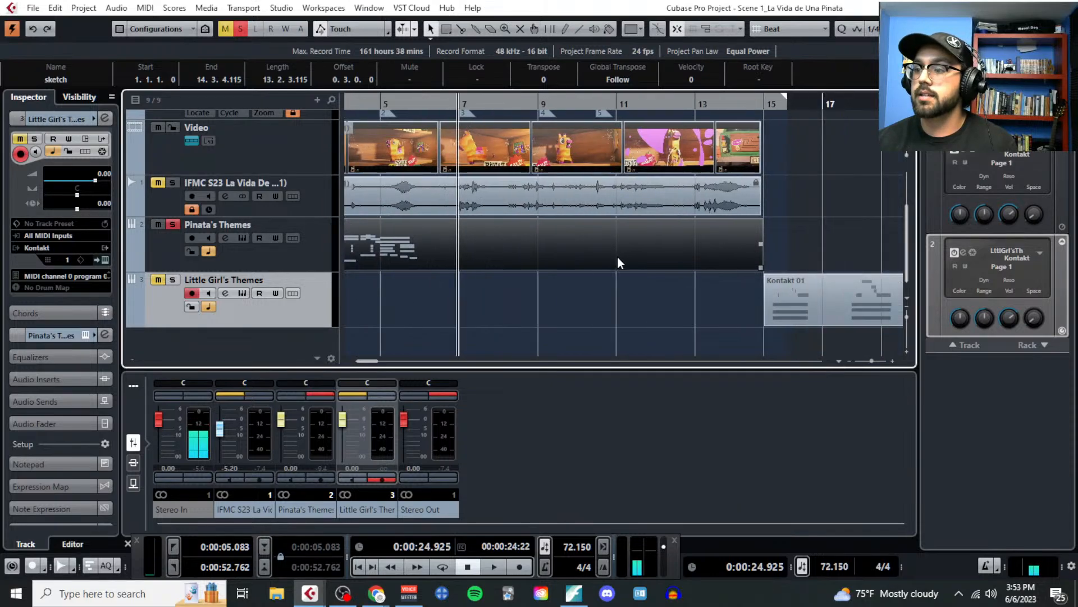
# Step: Copy the notes of the motif at bar 18 from the Kontakt 01 part on the Little Girl's Themes track
pyautogui.click(705, 315)
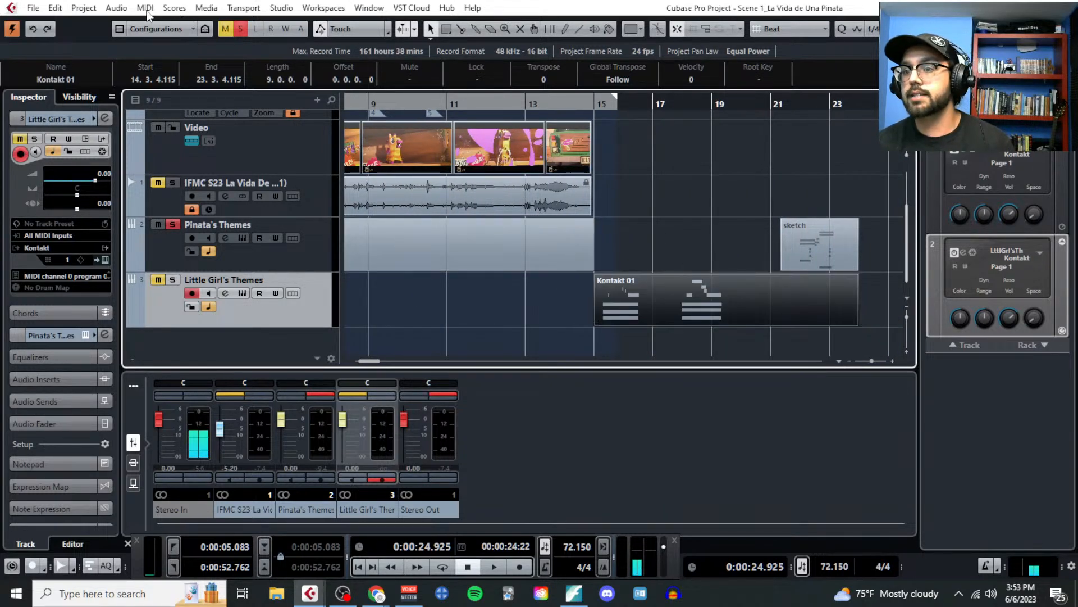
pyautogui.press('Return')
pyautogui.hscroll(-3, 419, 257)
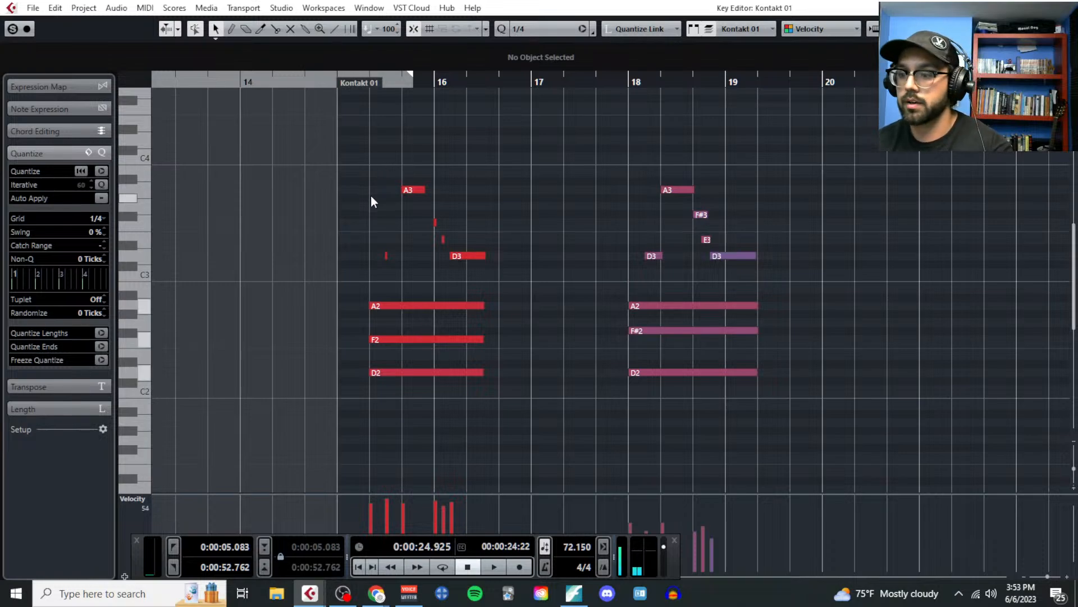
pyautogui.press('Escape')
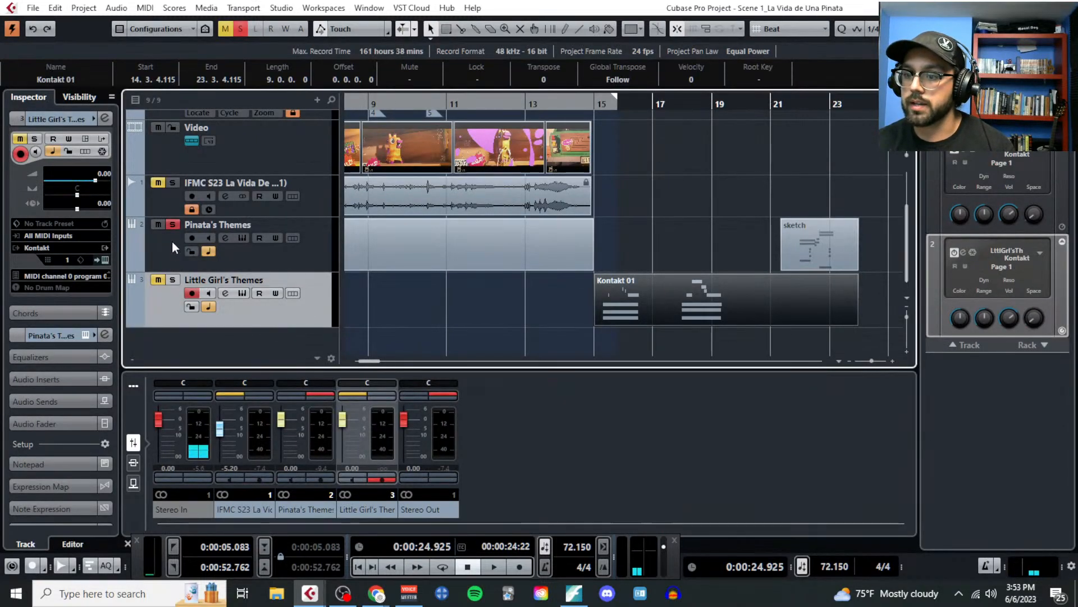
pyautogui.press('Up')
pyautogui.click(145, 7)
pyautogui.click(163, 18)
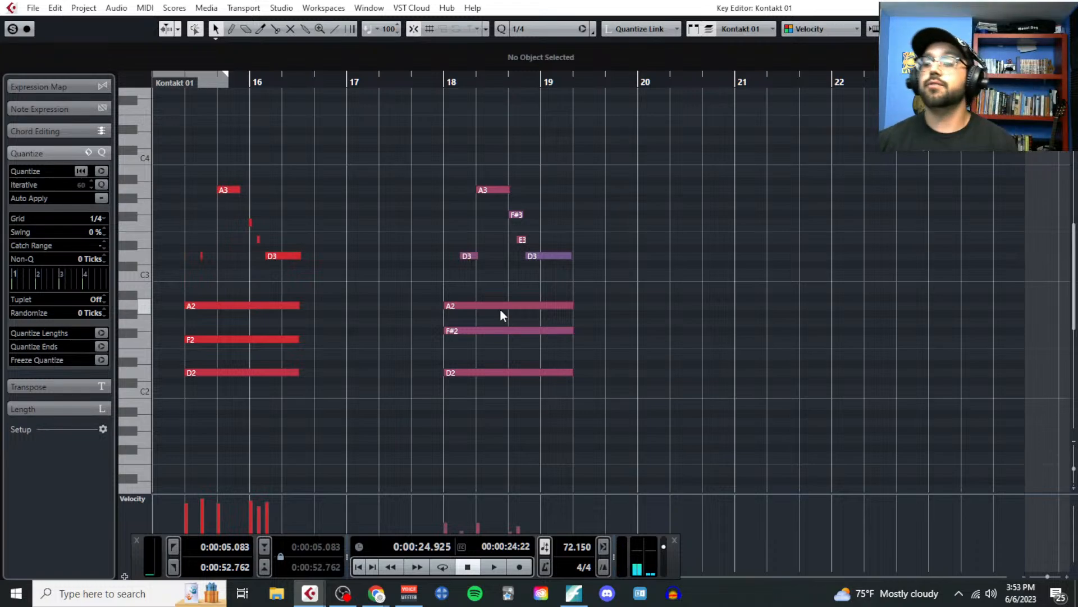
pyautogui.moveTo(463, 217); pyautogui.dragTo(599, 410)
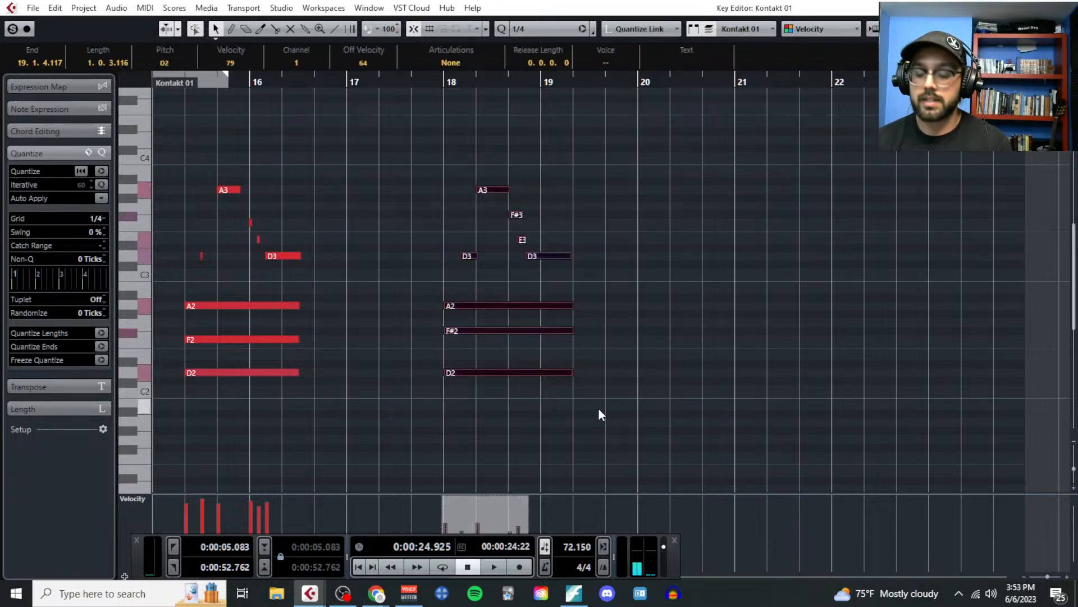
pyautogui.press('Escape')
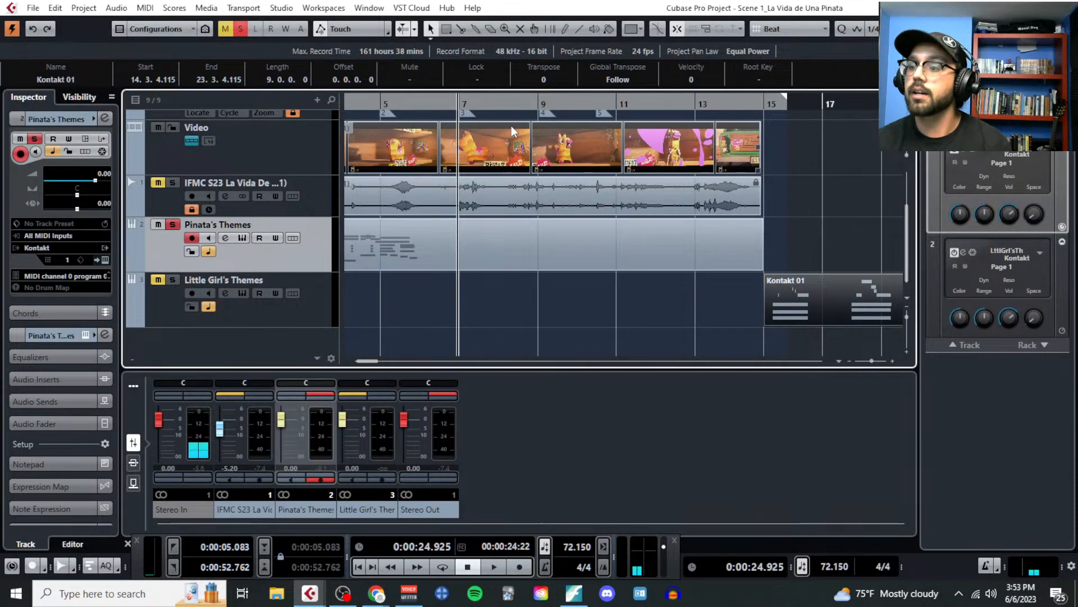
# Step: Open the sketch part on the Pinata's Themes track in the Key Editor and paste the copied motif at bar 7
pyautogui.click(477, 242)
pyautogui.click(145, 8)
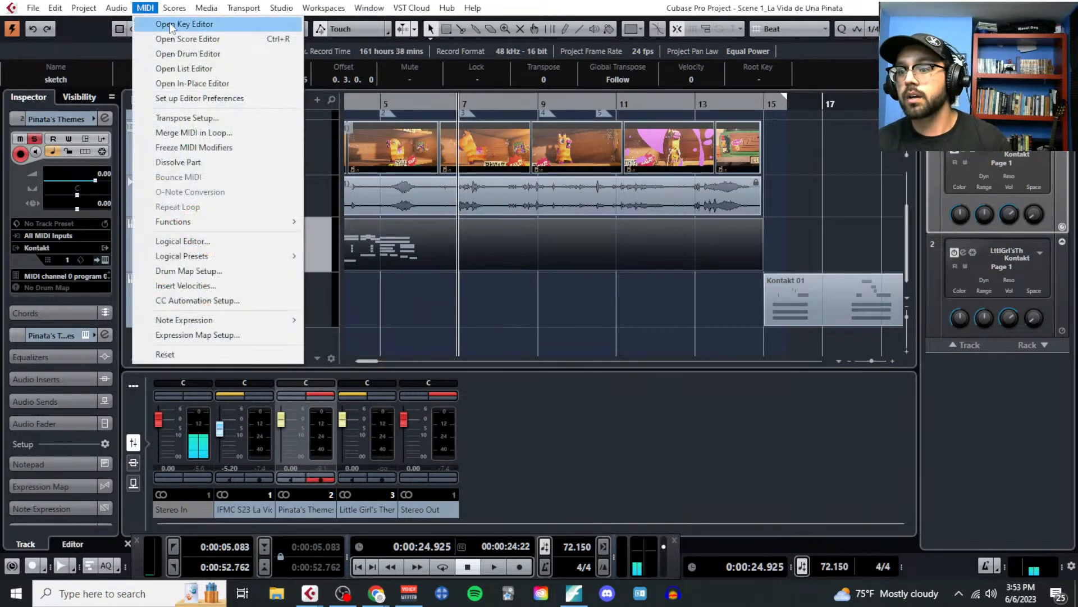
pyautogui.click(168, 20)
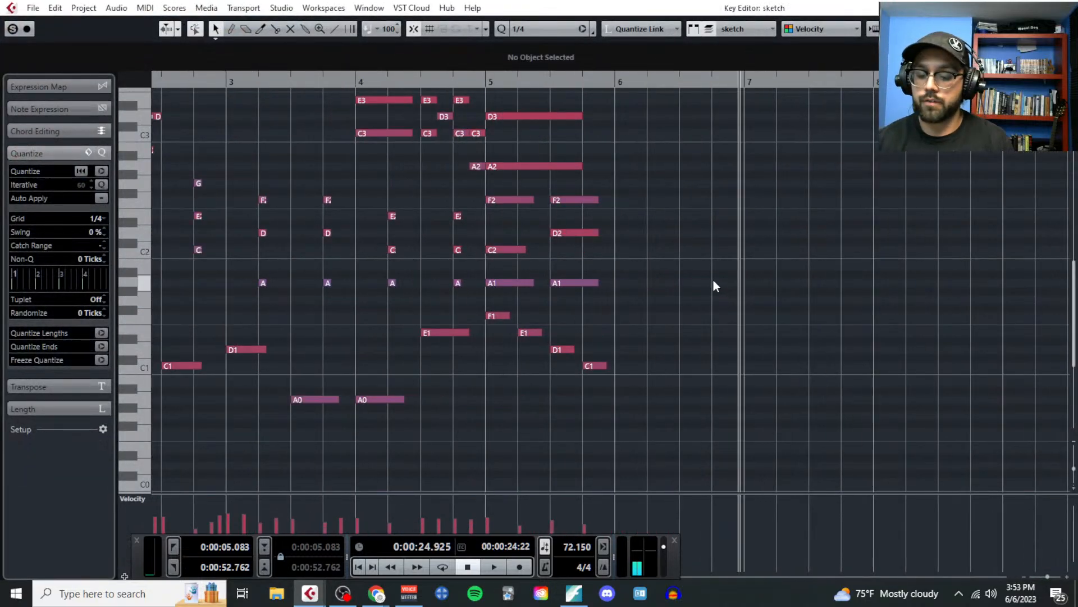
pyautogui.moveTo(710, 274); pyautogui.dragTo(368, 214)
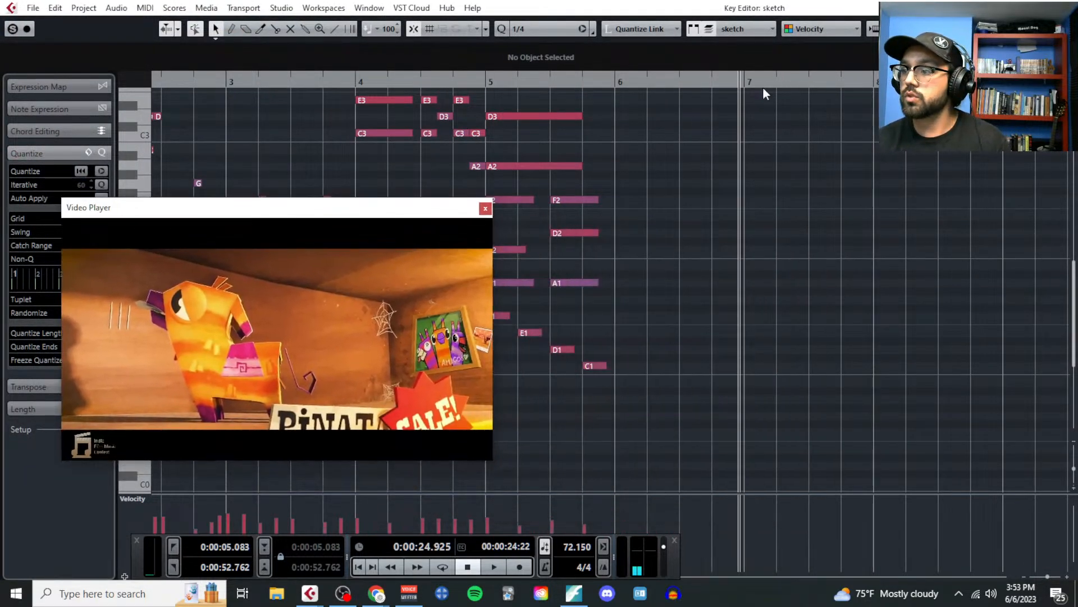
pyautogui.click(746, 83)
pyautogui.hotkey('ctrl', 'v')
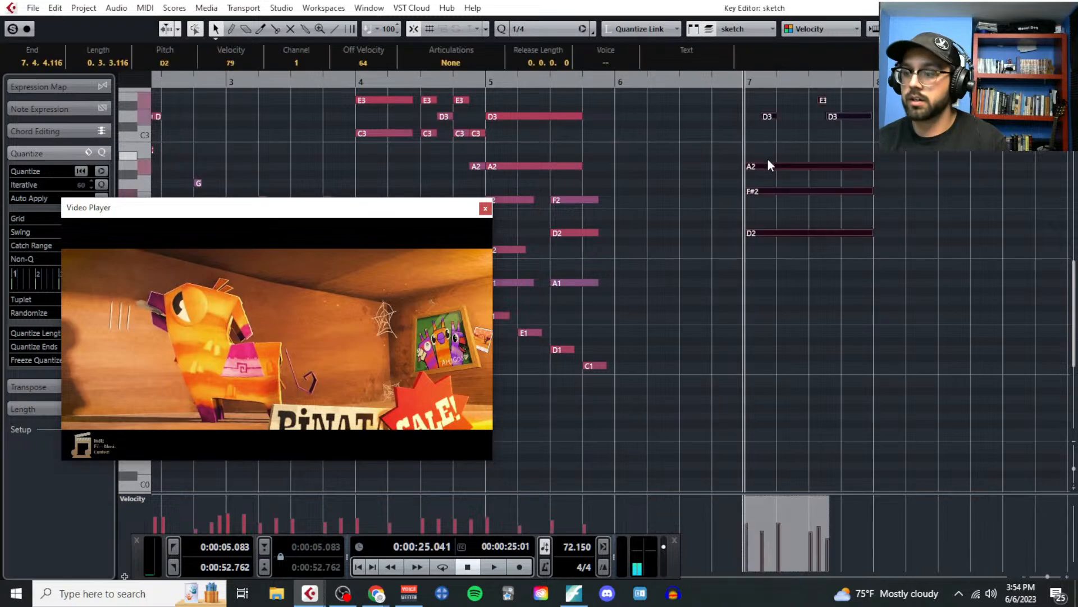
# Step: Play the sketch with the pasted motif from bar 5 against the video, then stop and close the video player
pyautogui.press('g')
pyautogui.scroll(3, 679, 248)
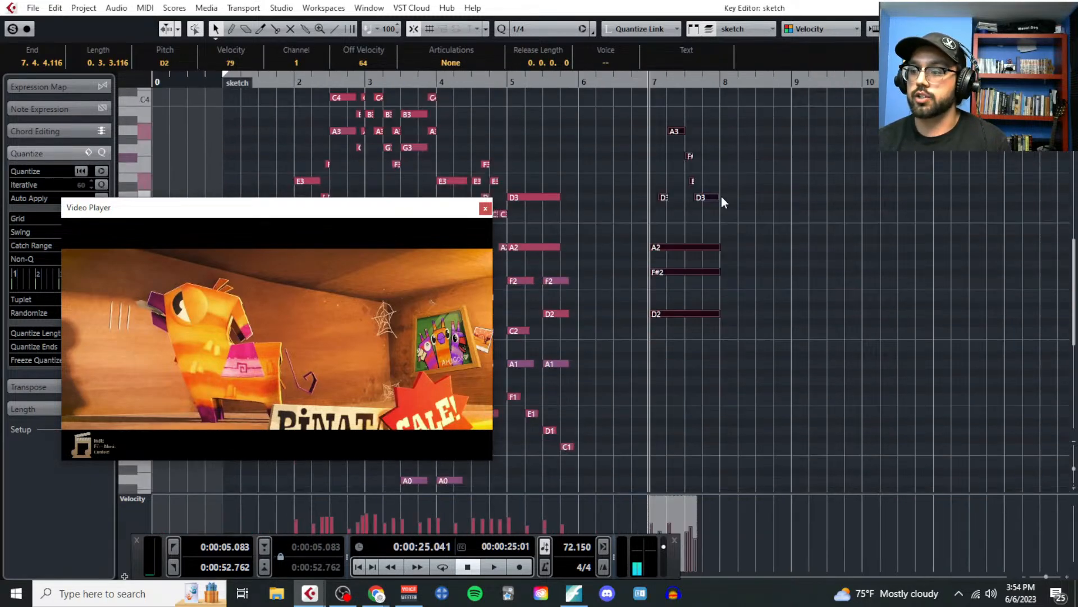
pyautogui.click(507, 82)
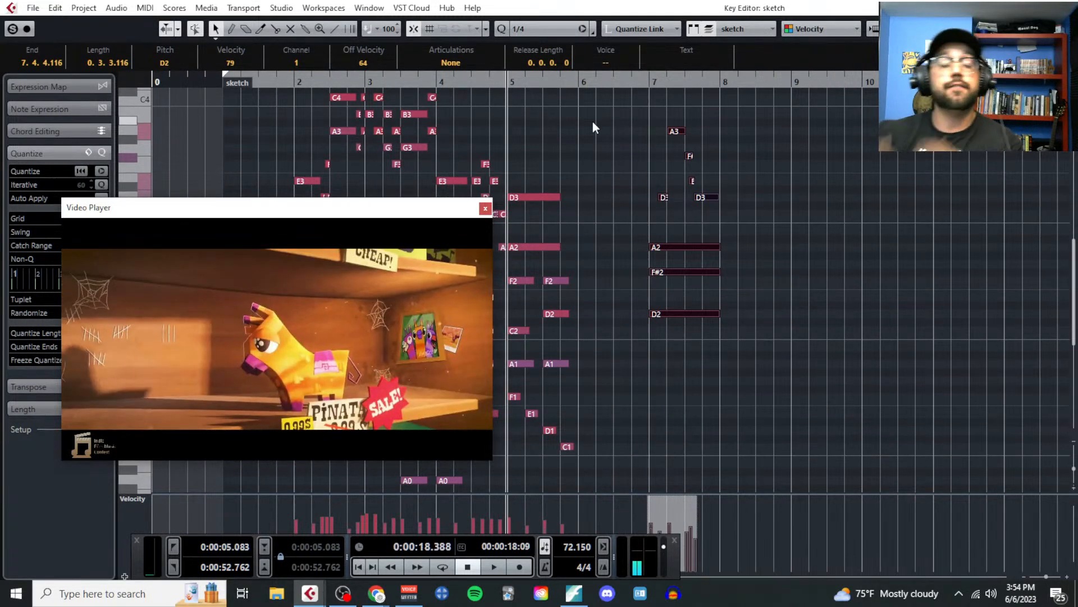
pyautogui.press('space')
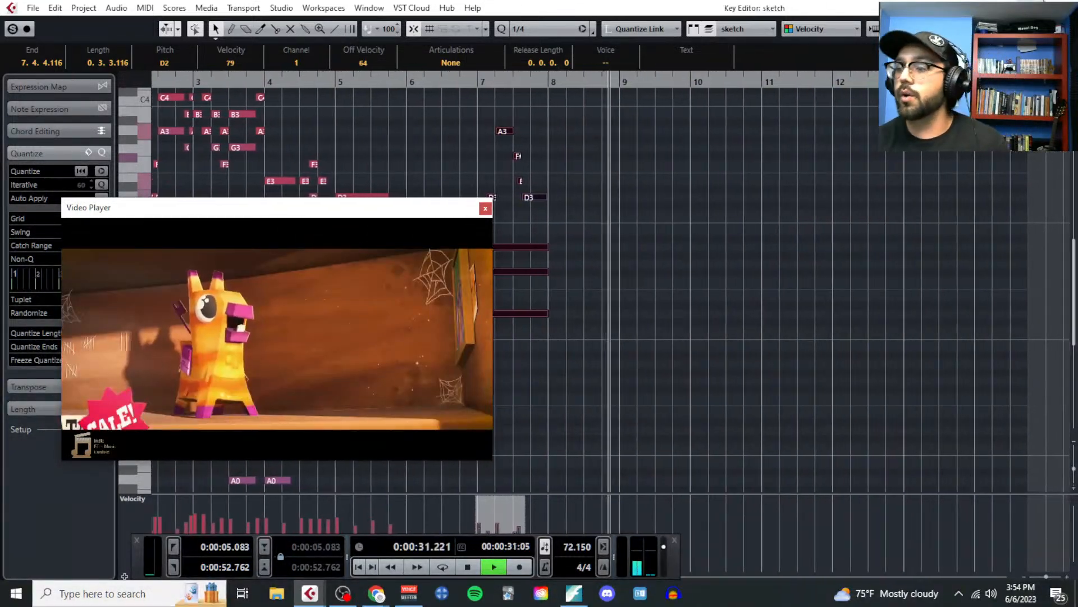
pyautogui.press('Return')
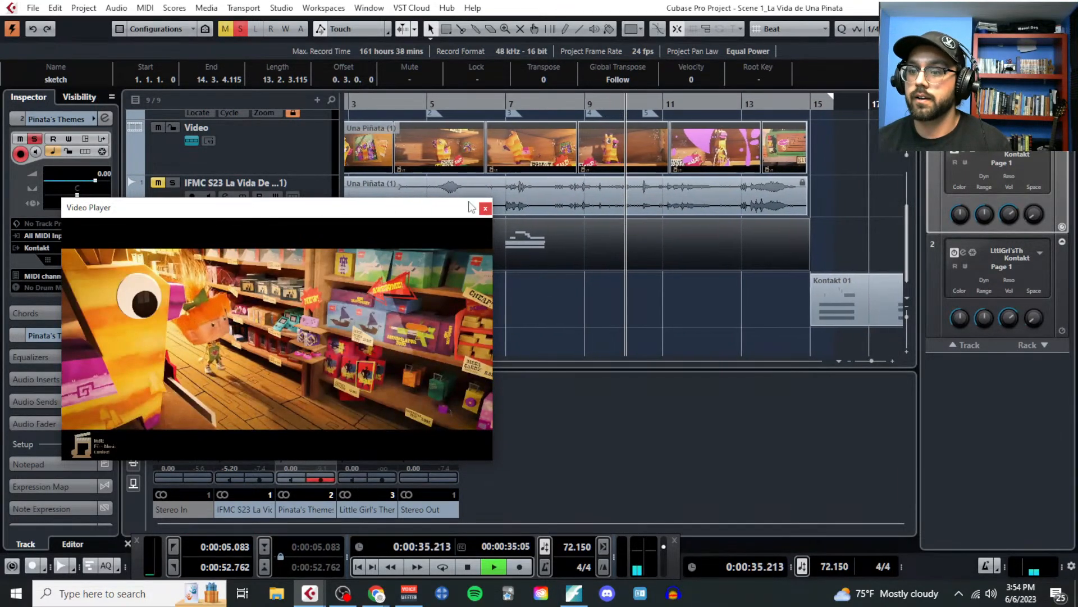
pyautogui.click(145, 8)
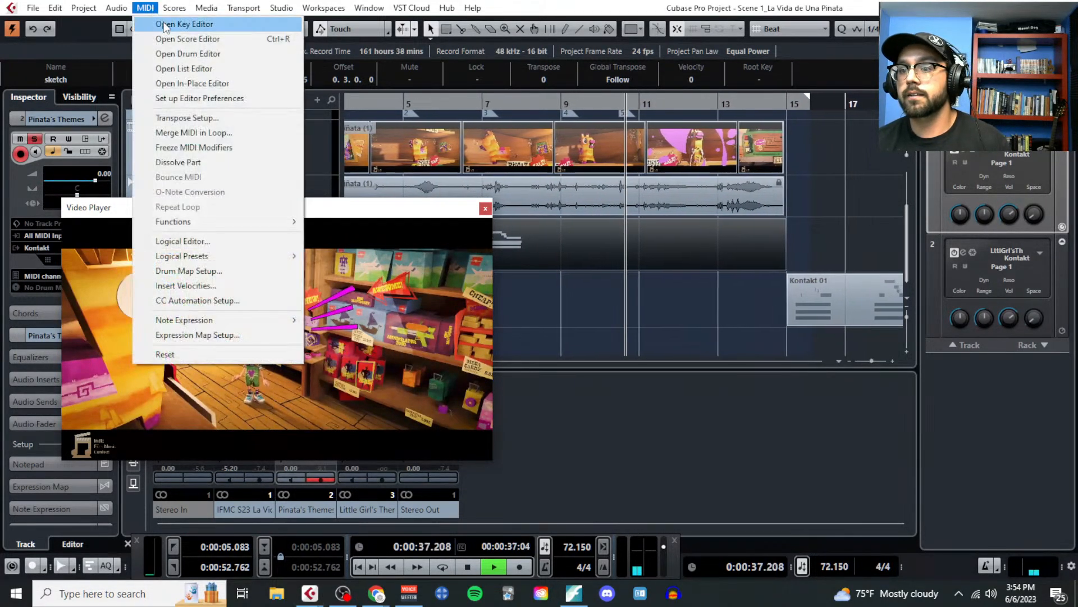
pyautogui.click(182, 25)
pyautogui.press('space')
pyautogui.click(485, 209)
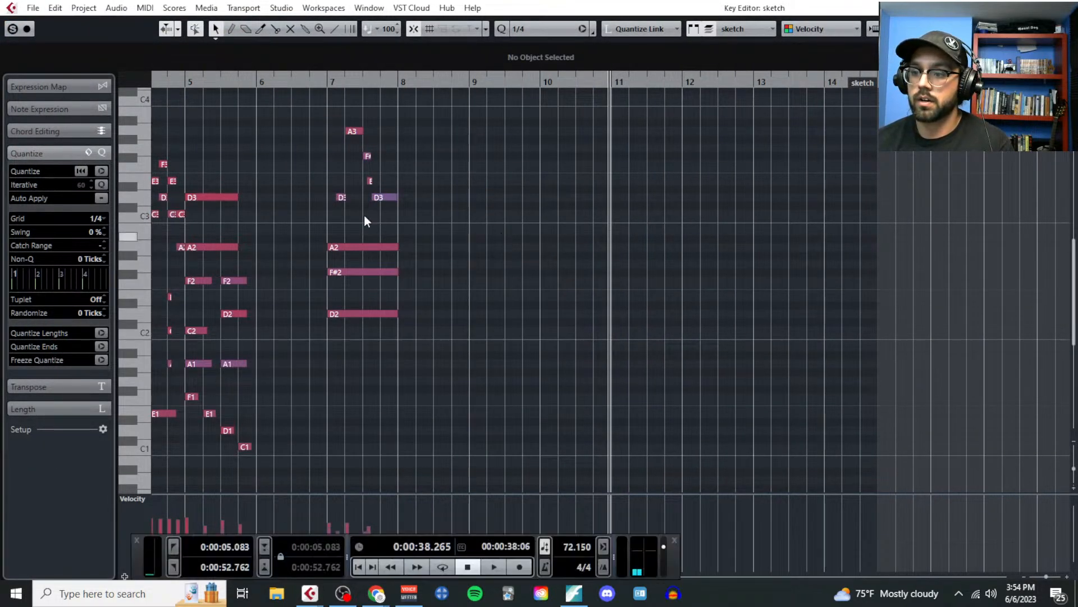
# Step: Review the project Notepad's scoring notes for Sections 3 & 4, then close it and the Key Editor
pyautogui.click(84, 11)
pyautogui.click(130, 244)
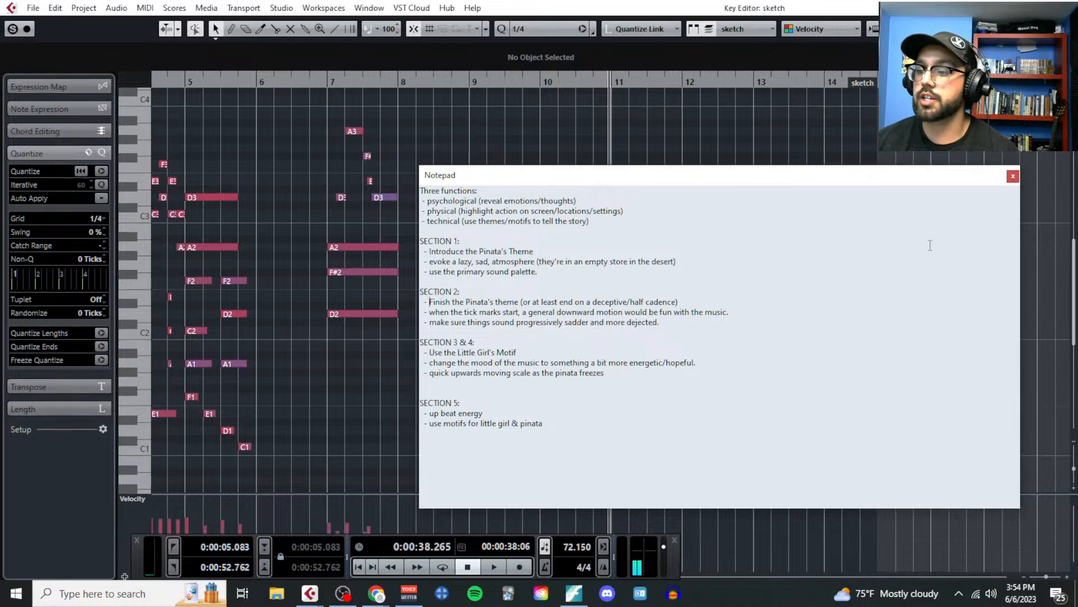
pyautogui.click(1012, 176)
pyautogui.hotkey('ctrl', 'w')
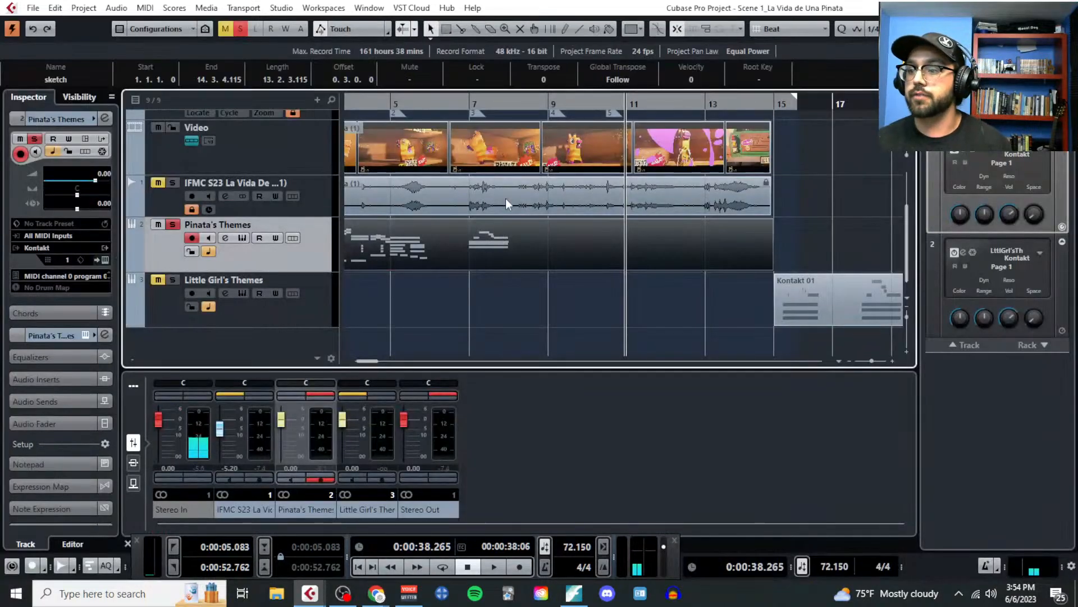
# Step: Play the video from bar 9 and stop it where the piñata freezes, at about 32.56 seconds
pyautogui.click(550, 100)
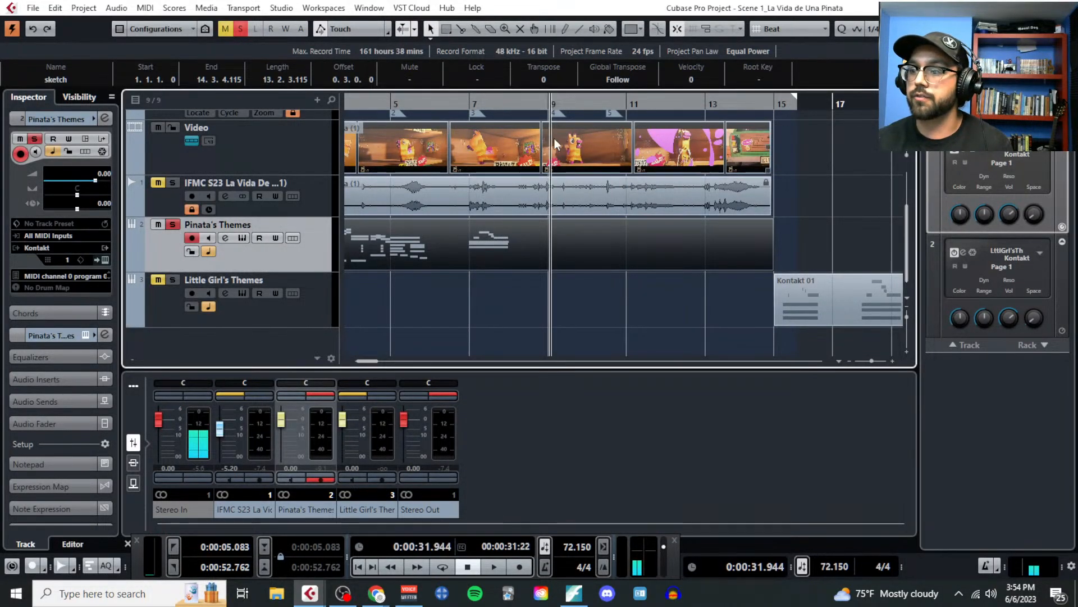
pyautogui.press('F8')
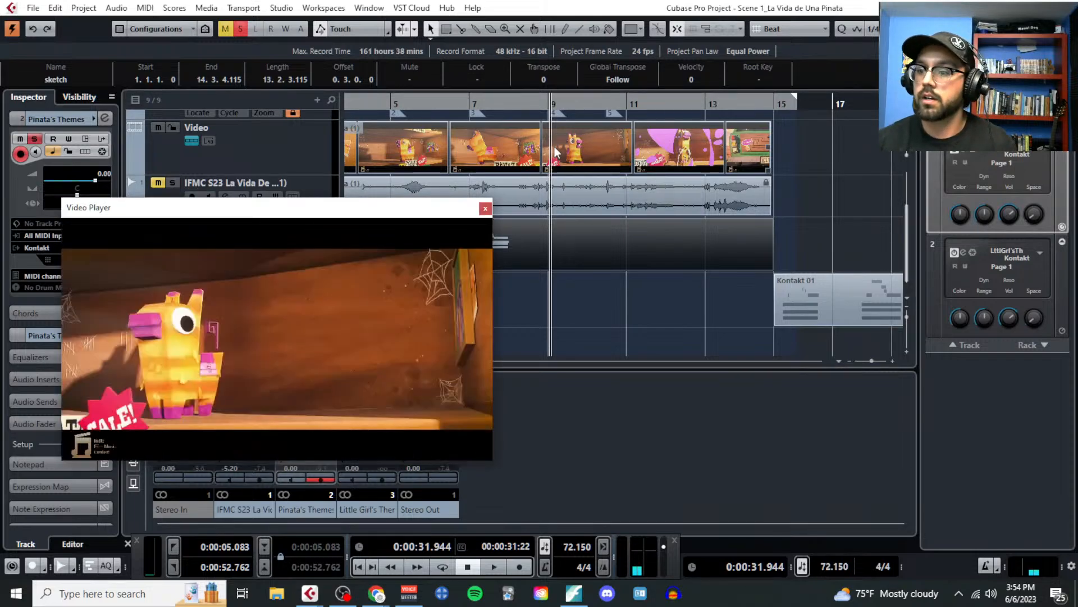
pyautogui.press('space')
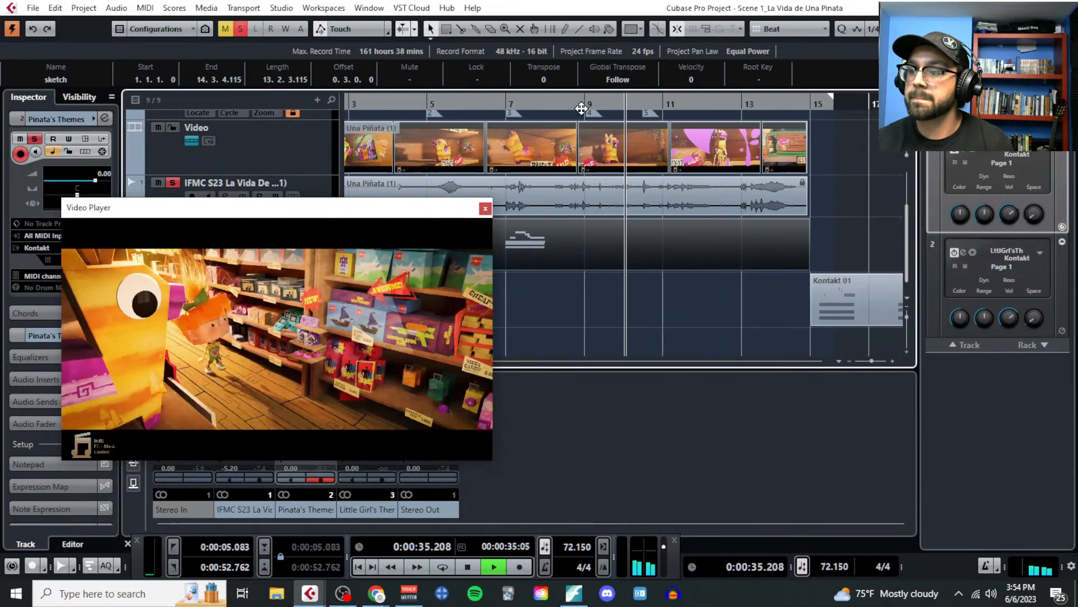
pyautogui.click(578, 103)
pyautogui.press('space')
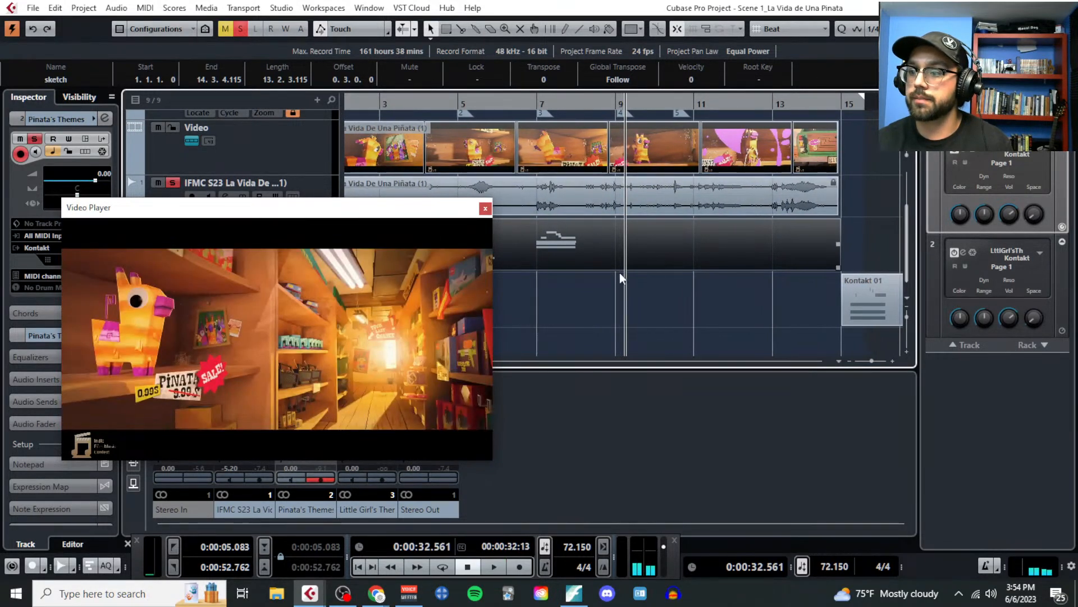
pyautogui.press('h')
pyautogui.press('h')
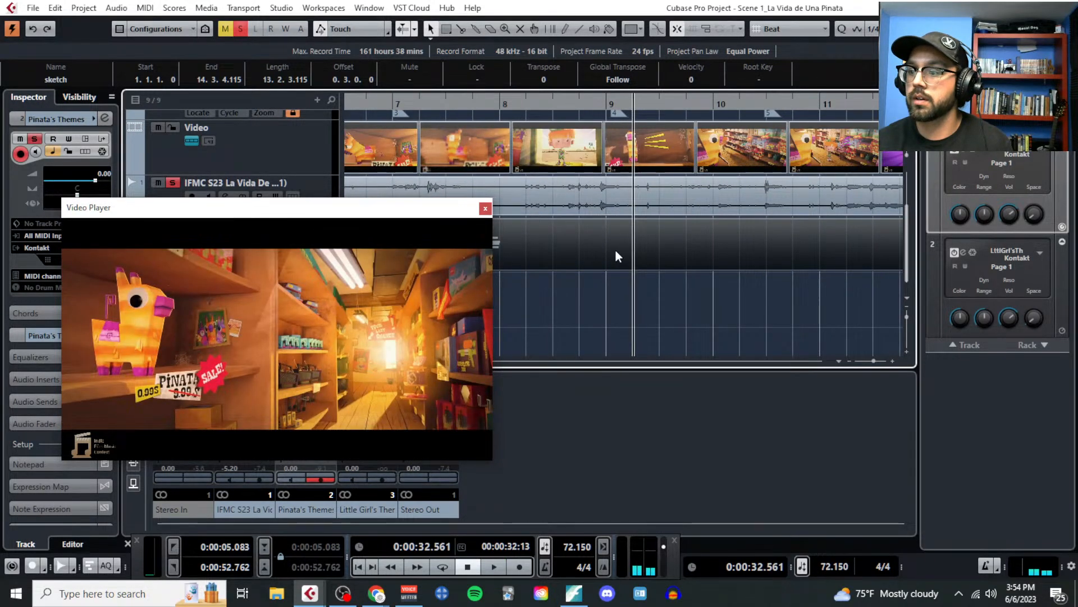
# Step: Open the sketch part in the Key Editor around bar 9, close the video player, and set the quantize grid to 1/32
pyautogui.click(145, 8)
pyautogui.click(185, 21)
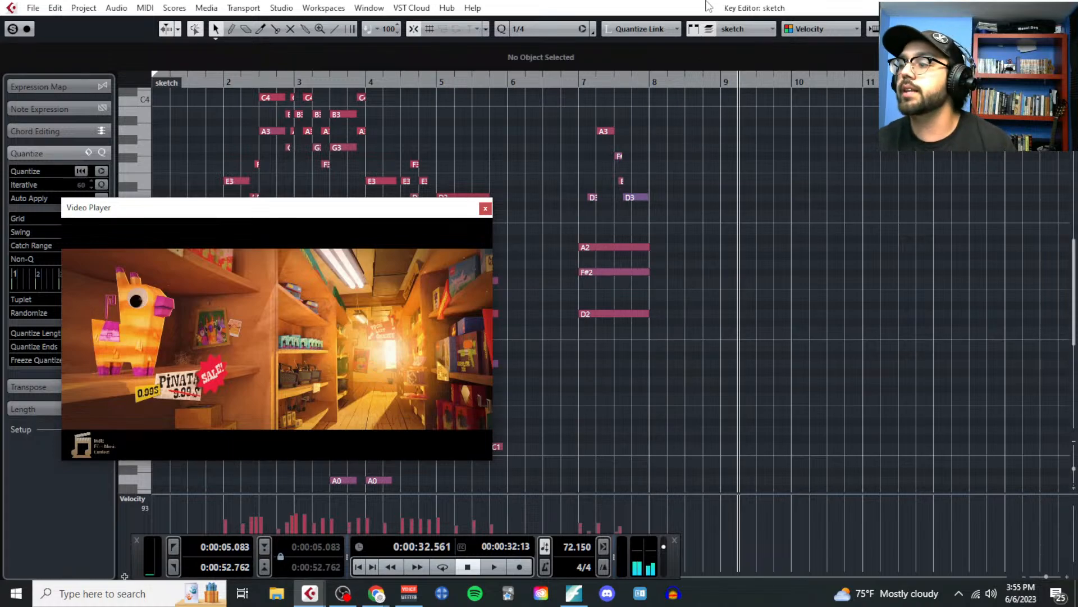
pyautogui.press('h')
pyautogui.press('h')
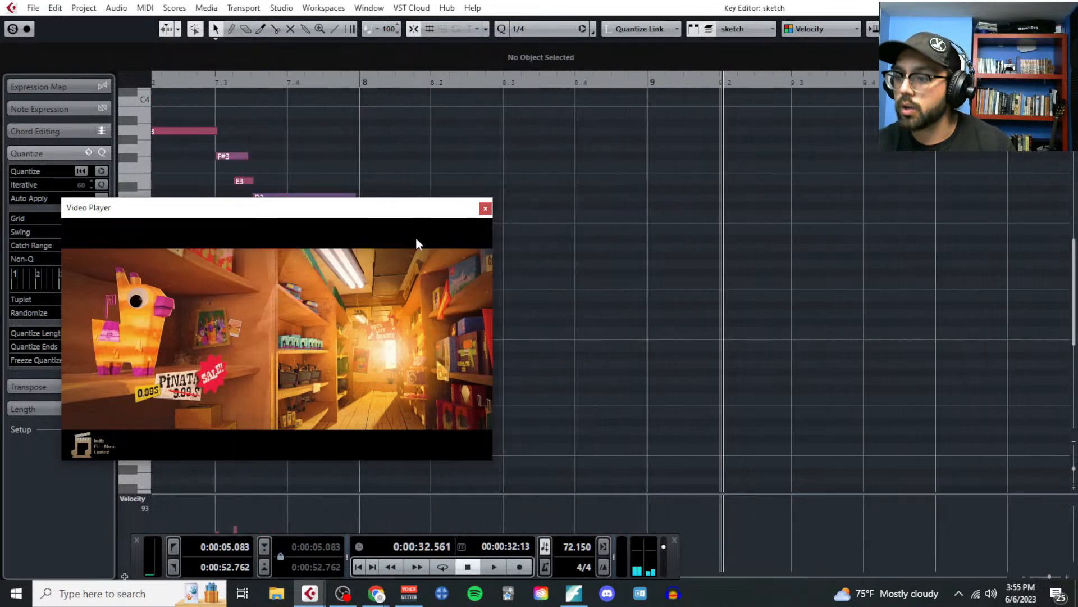
pyautogui.click(485, 208)
pyautogui.click(100, 222)
pyautogui.click(101, 308)
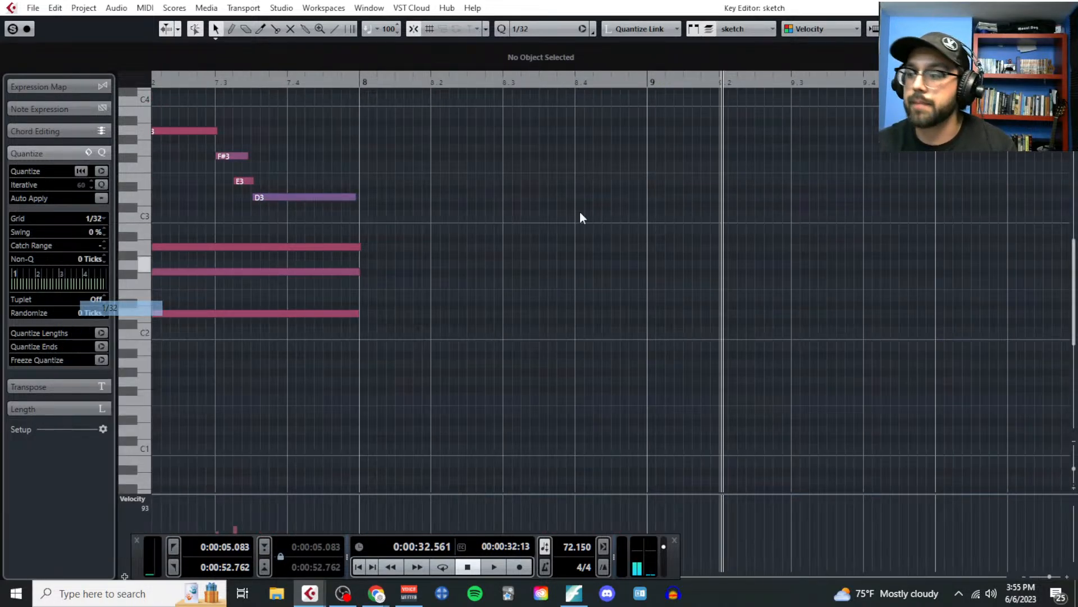
# Step: Draw an ascending run of 1/32 notes G2, A2, B2 and C3 starting at bar 9, without an extra D3 at the end
pyautogui.scroll(2, 637, 250)
pyautogui.rightClick(651, 251)
pyautogui.click(669, 251)
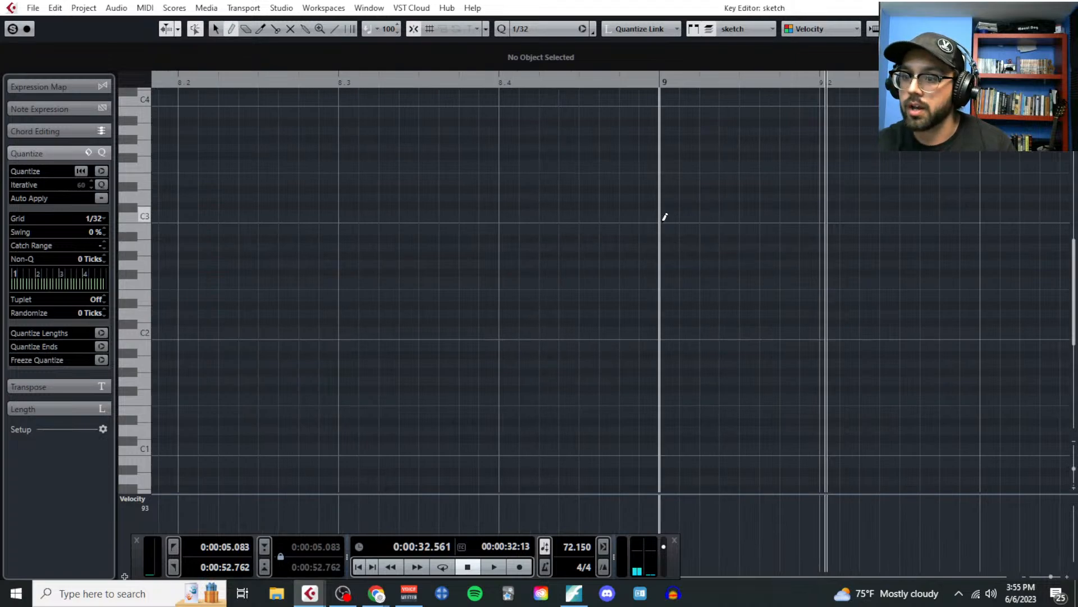
pyautogui.click(669, 263)
pyautogui.click(688, 247)
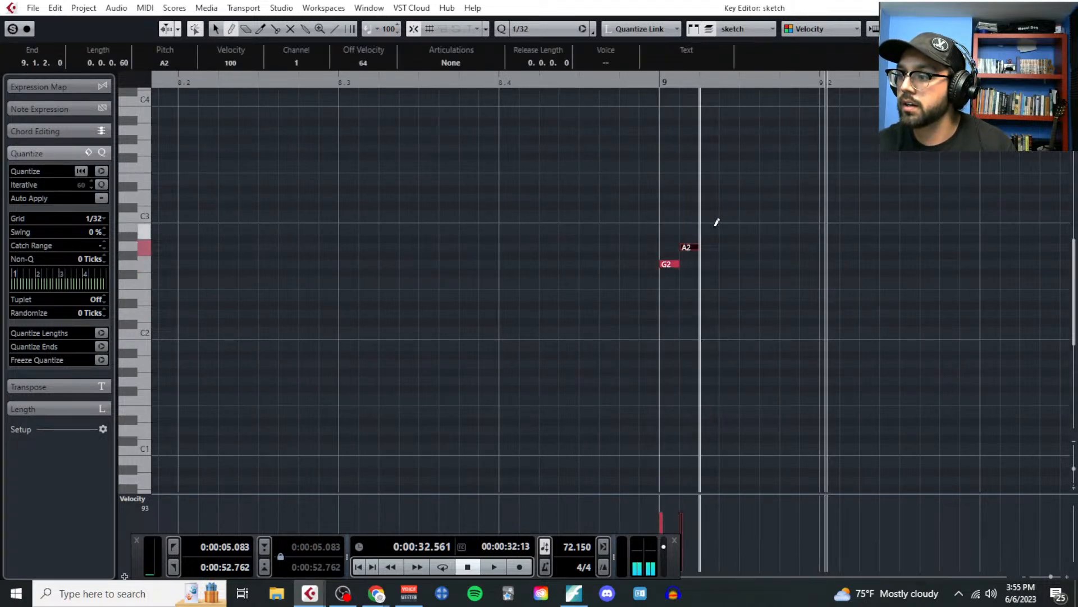
pyautogui.click(708, 231)
pyautogui.click(728, 214)
pyautogui.press('1')
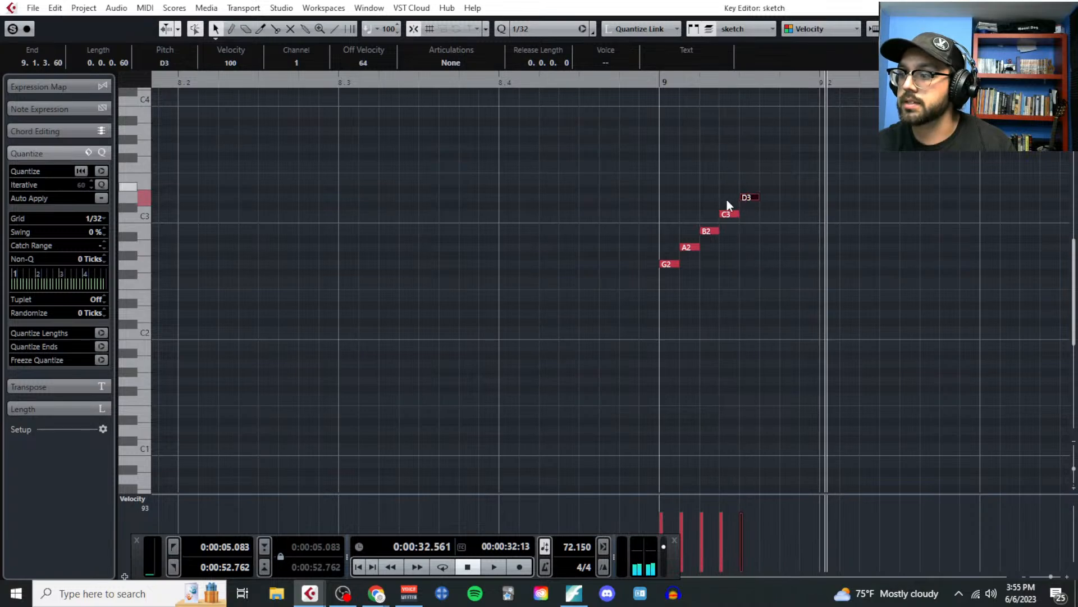
pyautogui.press('Delete')
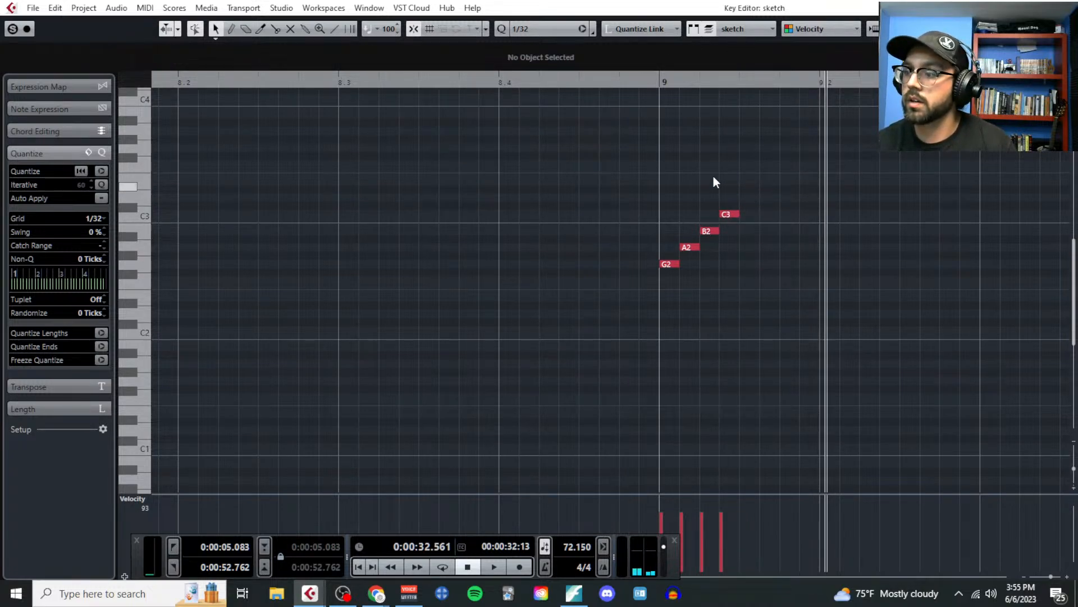
# Step: Ramp the velocities of the four run notes upward starting from 61, and play the run against the video from just before bar 9
pyautogui.moveTo(663, 186); pyautogui.dragTo(749, 321)
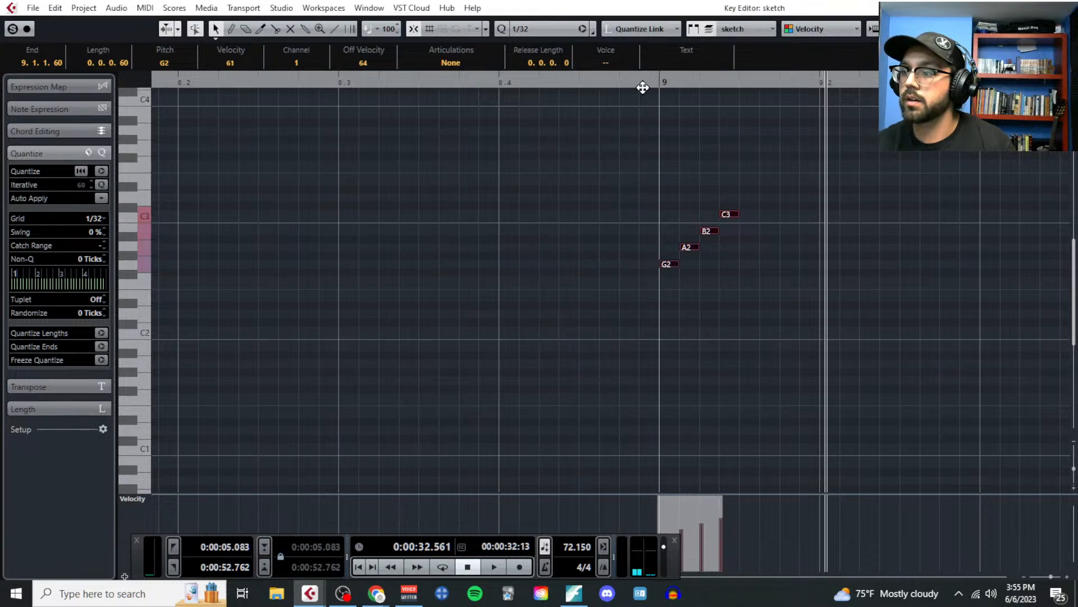
pyautogui.click(643, 88)
pyautogui.press('space')
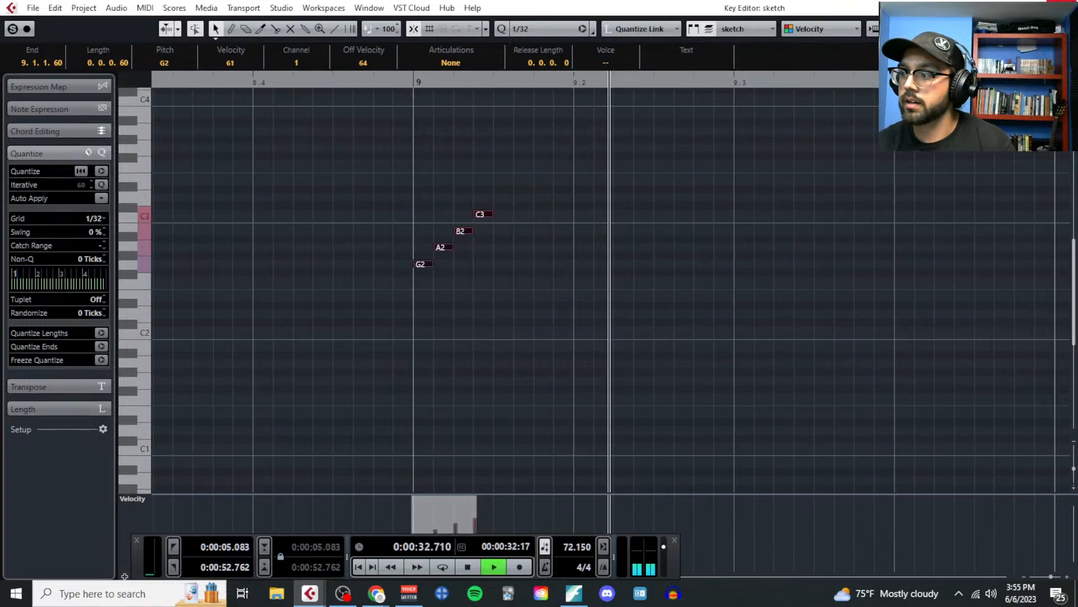
pyautogui.press('space')
pyautogui.press('Return')
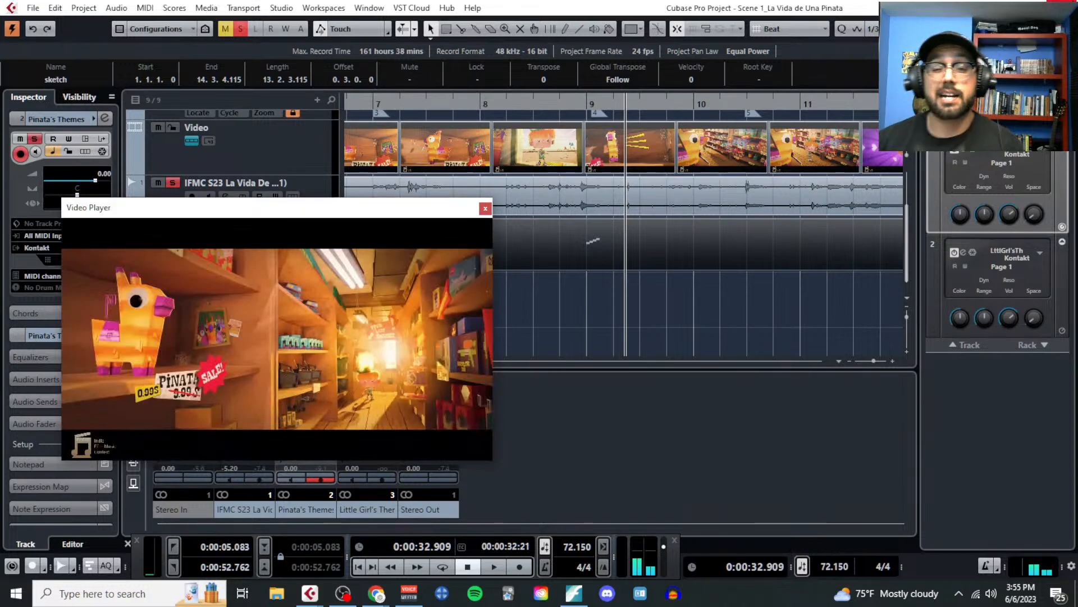
# Step: Play the video from bar 9 in two passes, stop it at about 46.83 seconds, and close the video player
pyautogui.click(584, 111)
pyautogui.press('space')
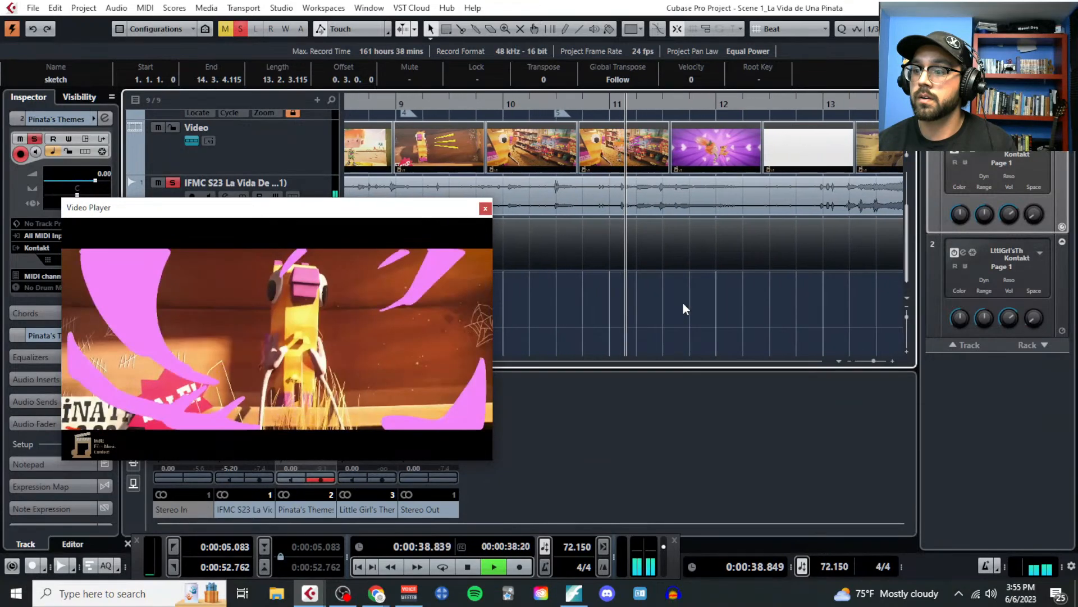
pyautogui.press('space')
pyautogui.press('g')
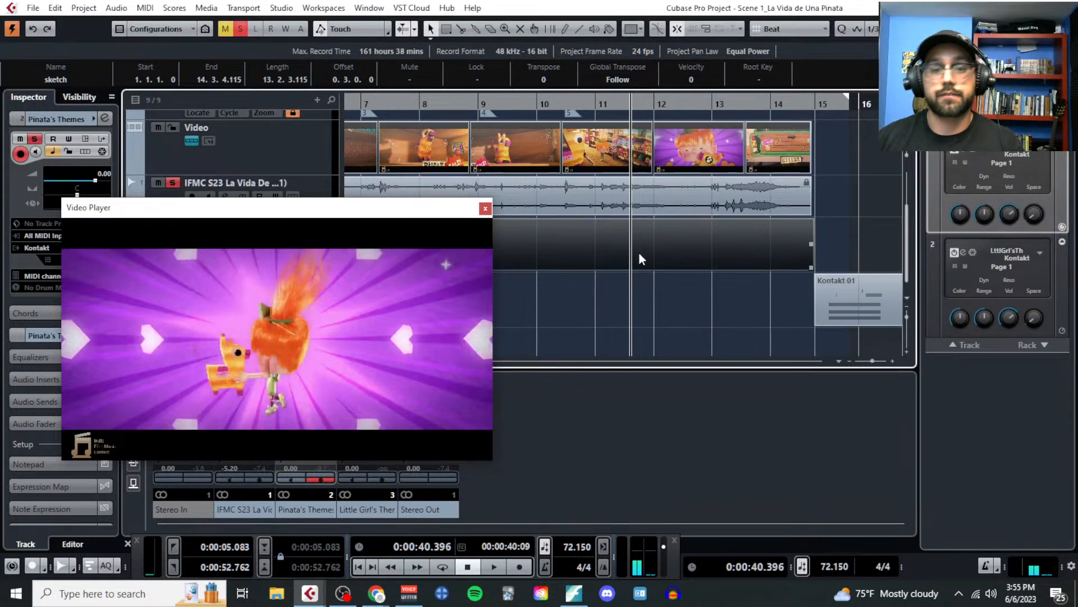
pyautogui.press('space')
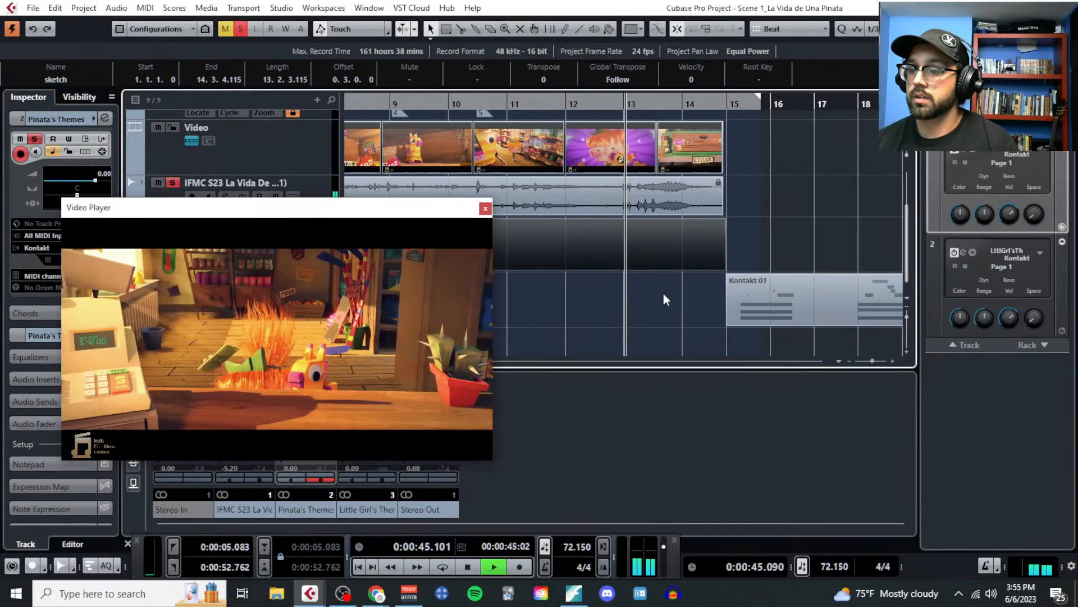
pyautogui.press('space')
pyautogui.click(484, 208)
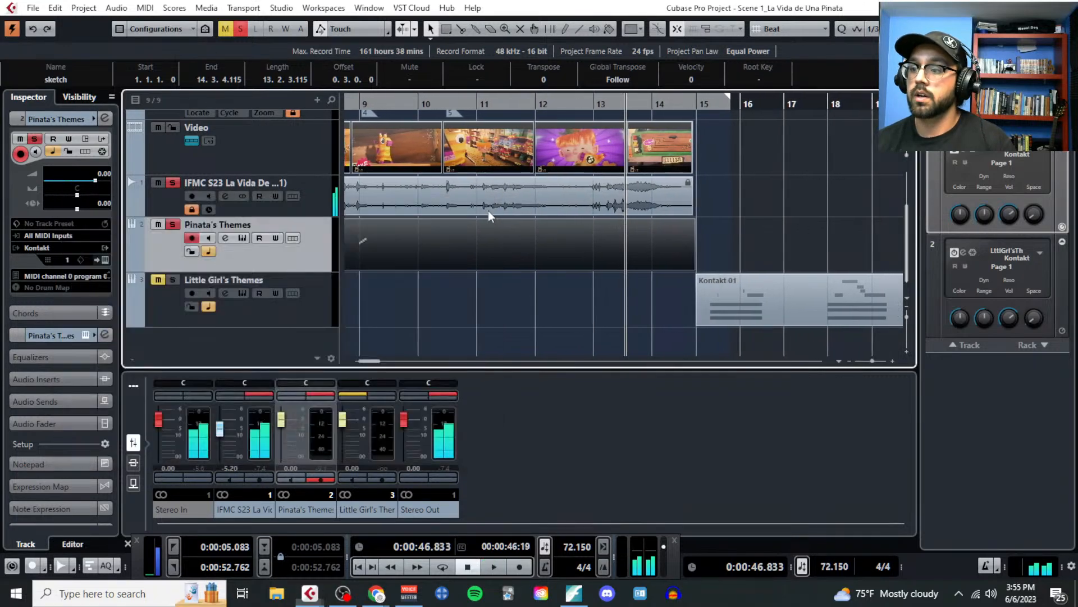
# Step: Play the passage from marker 5, at about 36.68 seconds, and stop it at about 38.51 seconds
pyautogui.press('g')
pyautogui.press('g')
pyautogui.press('h')
pyautogui.press('h')
pyautogui.press('h')
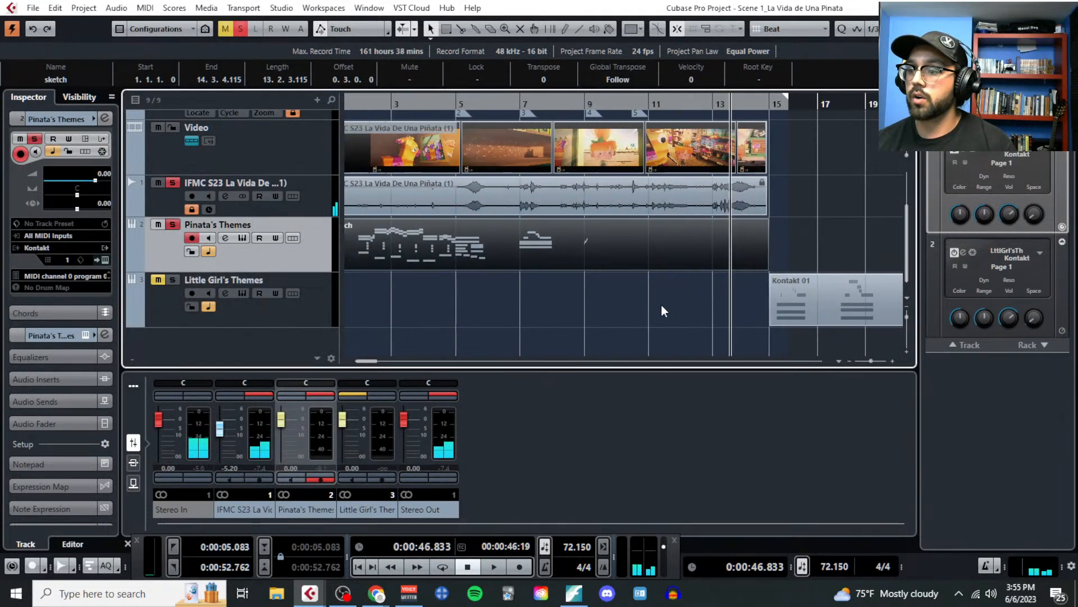
pyautogui.scroll(2, 682, 245)
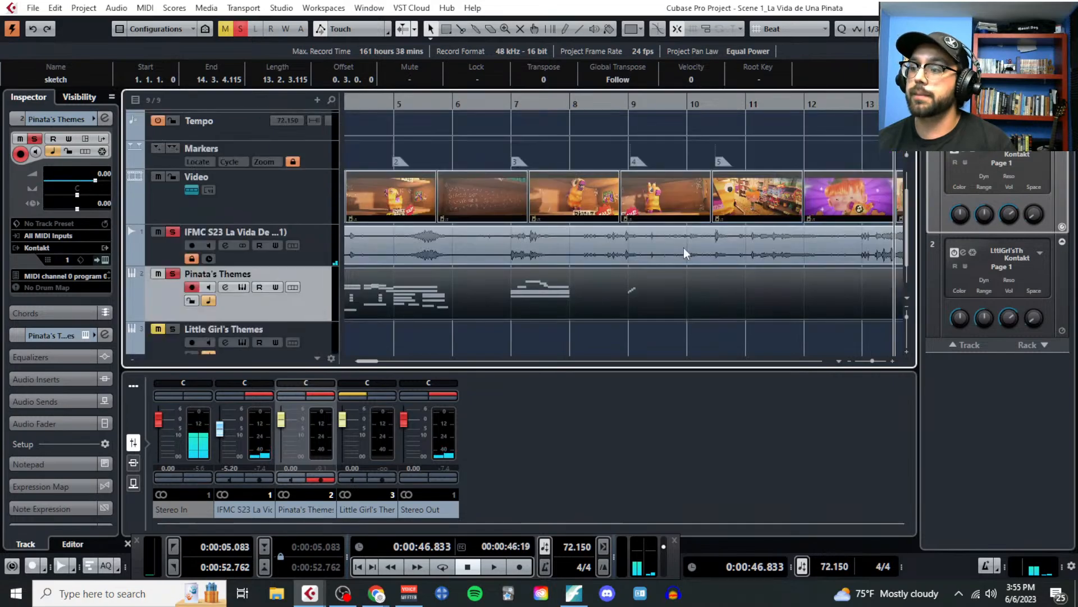
pyautogui.moveTo(717, 110); pyautogui.dragTo(716, 264)
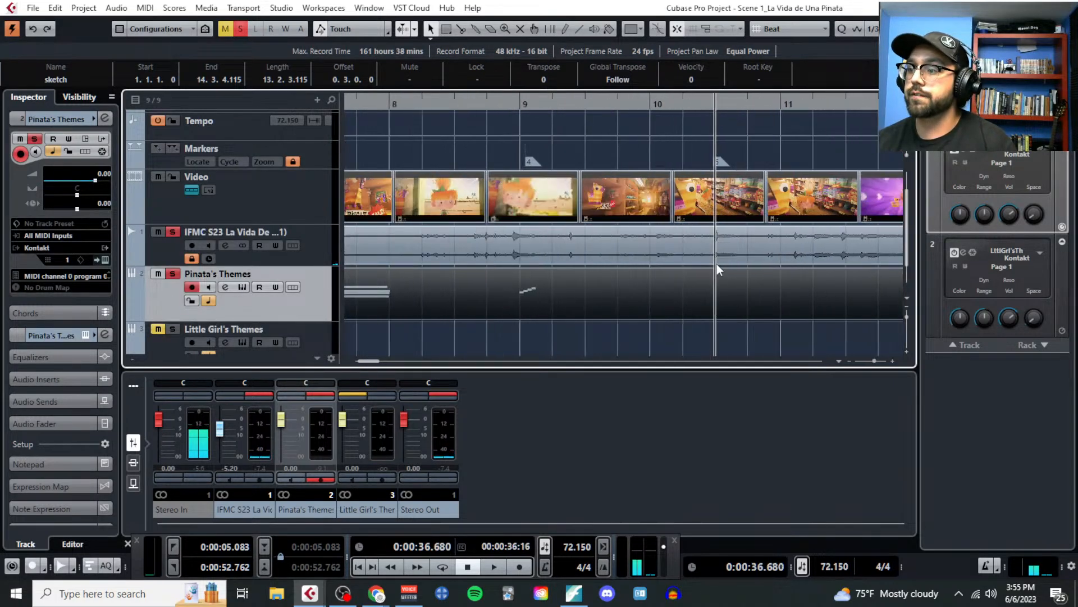
pyautogui.press('space')
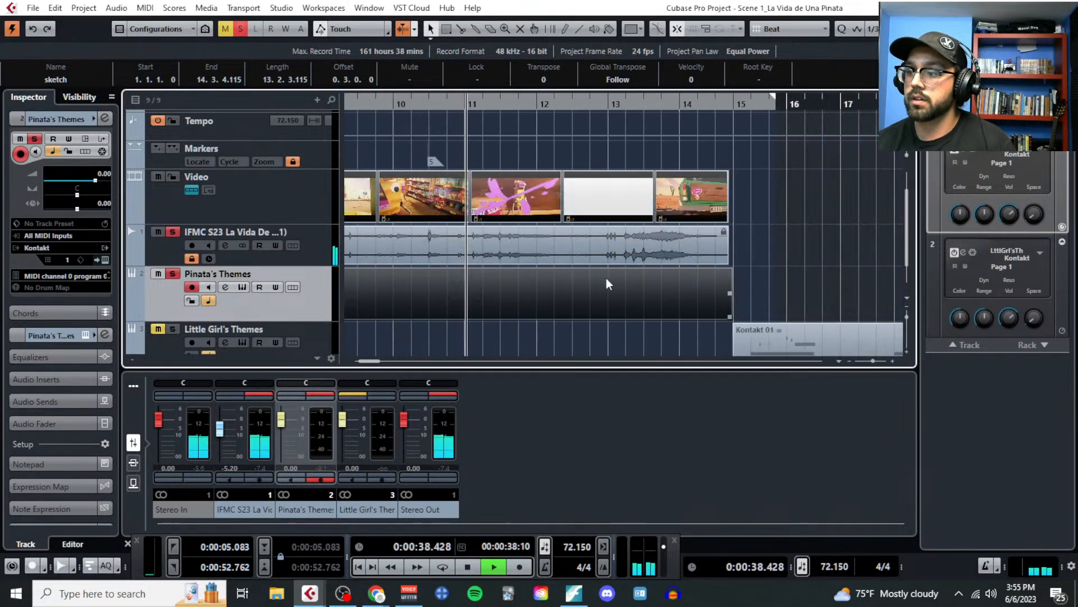
pyautogui.press('space')
pyautogui.scroll(-1, 605, 278)
pyautogui.press('g')
pyautogui.press('g')
pyautogui.press('g')
pyautogui.press('g')
pyautogui.click(679, 249)
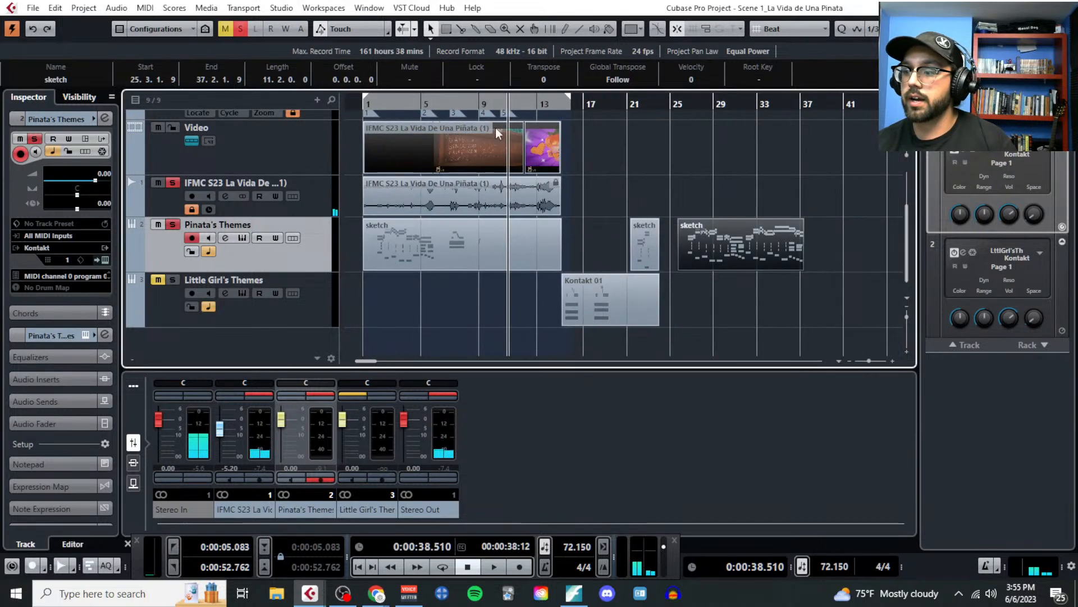
pyautogui.click(371, 239)
pyautogui.click(147, 9)
pyautogui.click(169, 22)
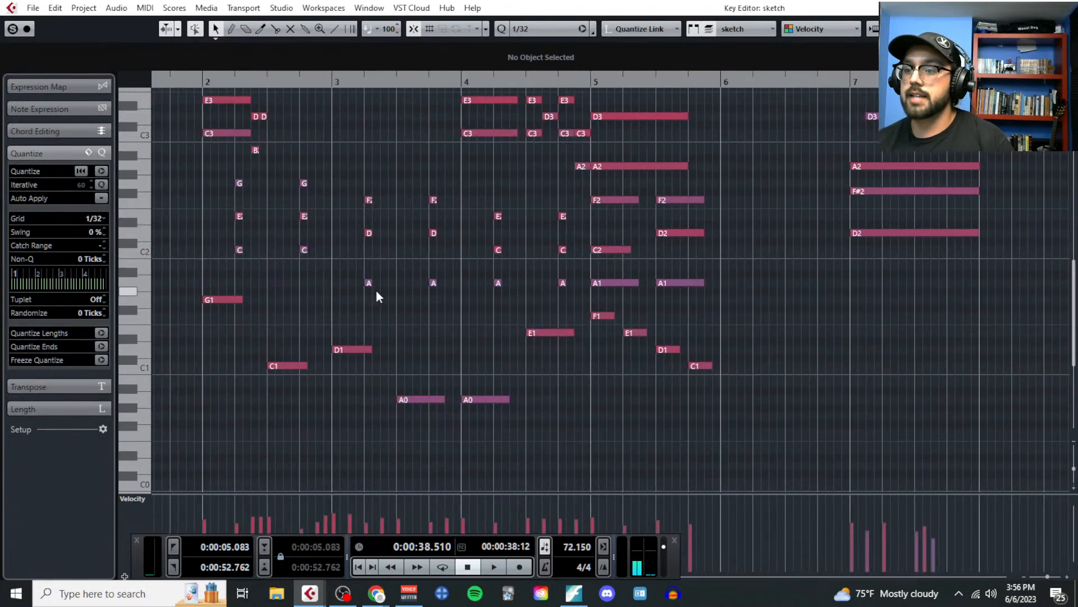
pyautogui.moveTo(207, 143); pyautogui.dragTo(409, 239)
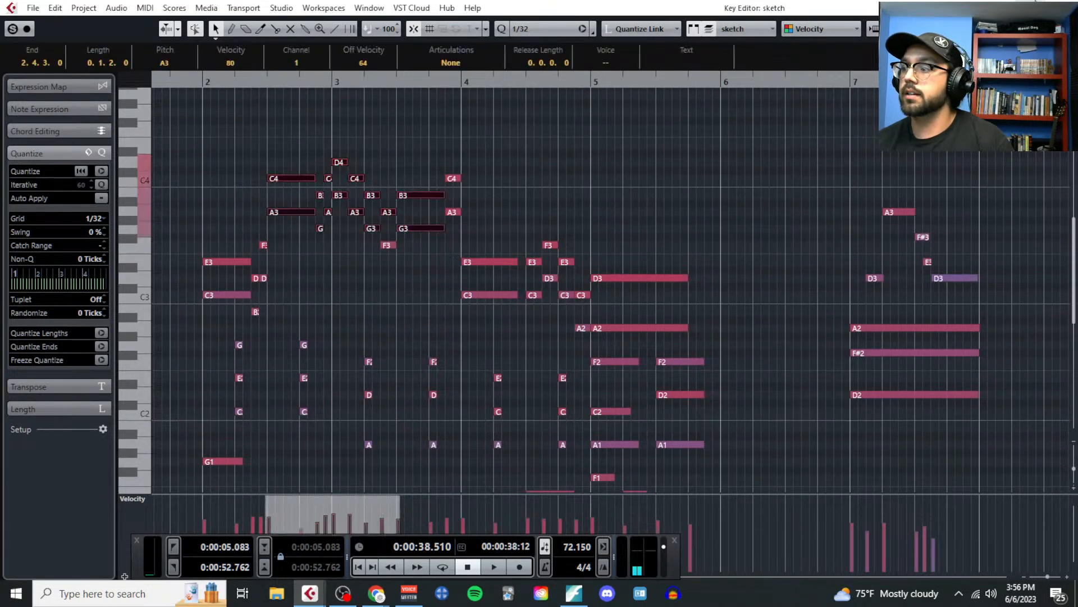
pyautogui.hotkey('ctrl', 'w')
# Step: Copy all notes from bar 32 to the end of the sketch part at bar 25, and place the project cursor at about 39.92 seconds
pyautogui.click(649, 256)
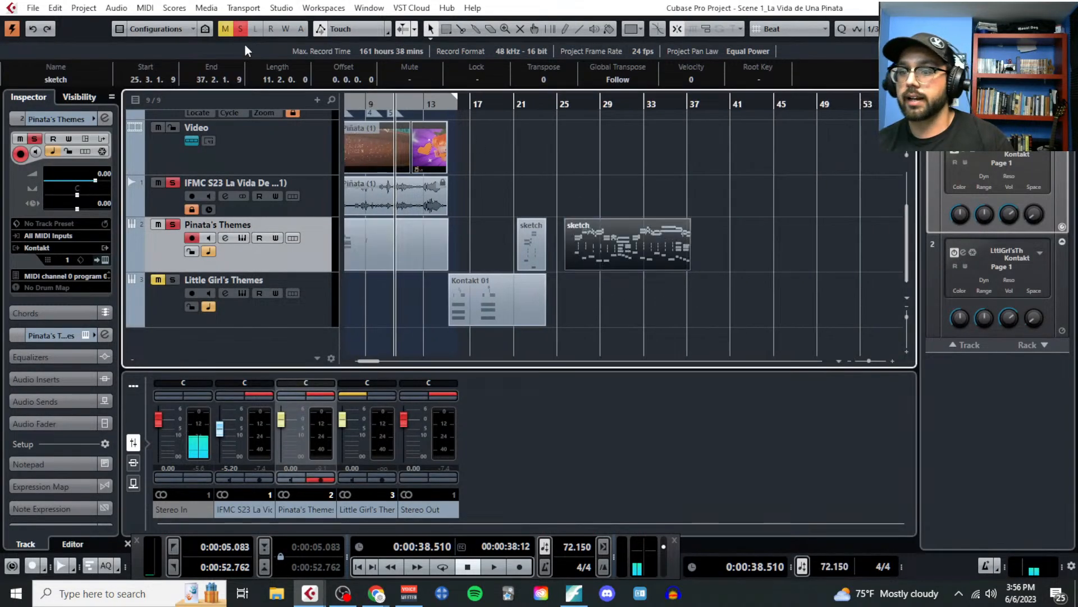
pyautogui.click(145, 7)
pyautogui.click(174, 35)
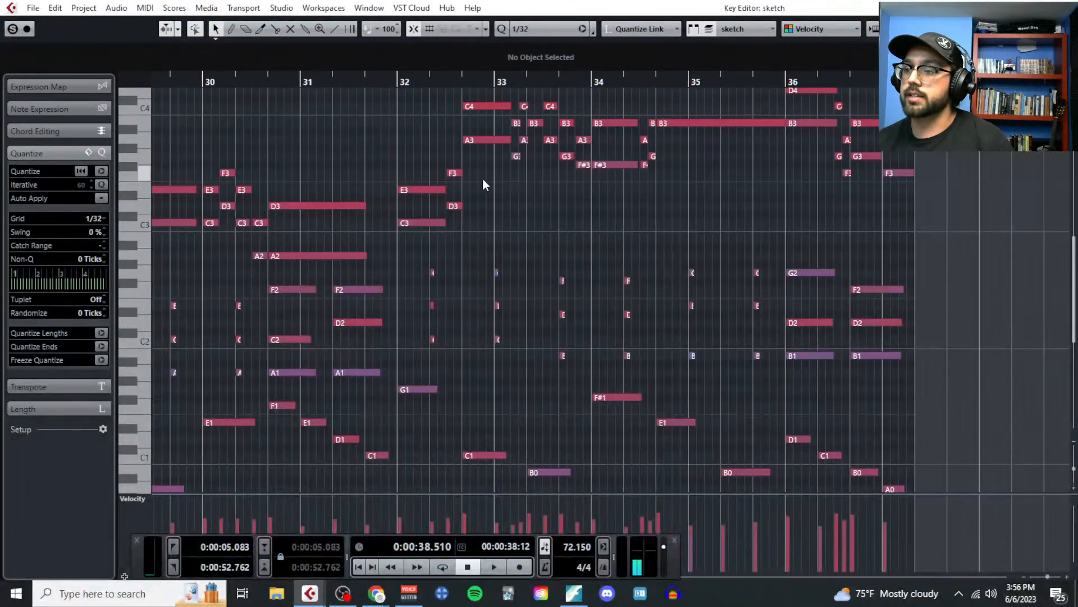
pyautogui.moveTo(404, 172); pyautogui.dragTo(930, 384)
pyautogui.click(396, 81)
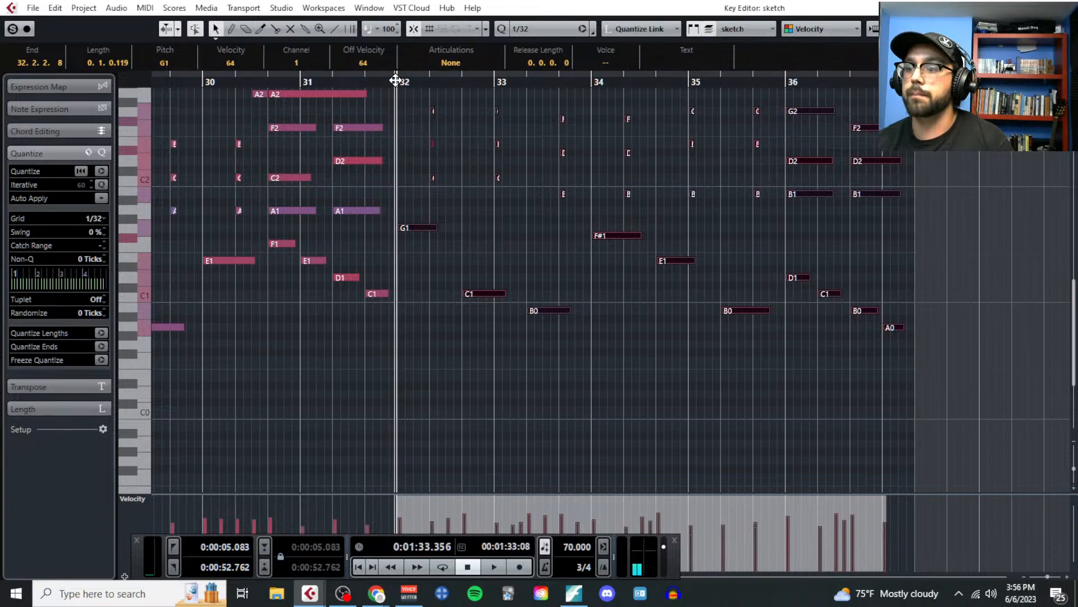
pyautogui.press('Return')
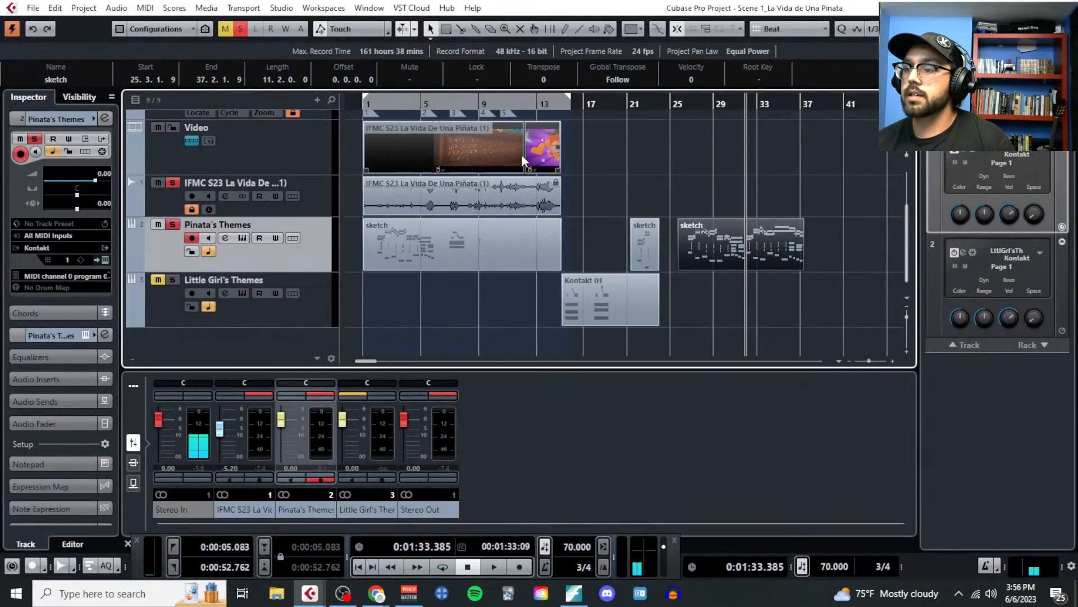
pyautogui.click(514, 103)
pyautogui.click(144, 8)
pyautogui.click(180, 20)
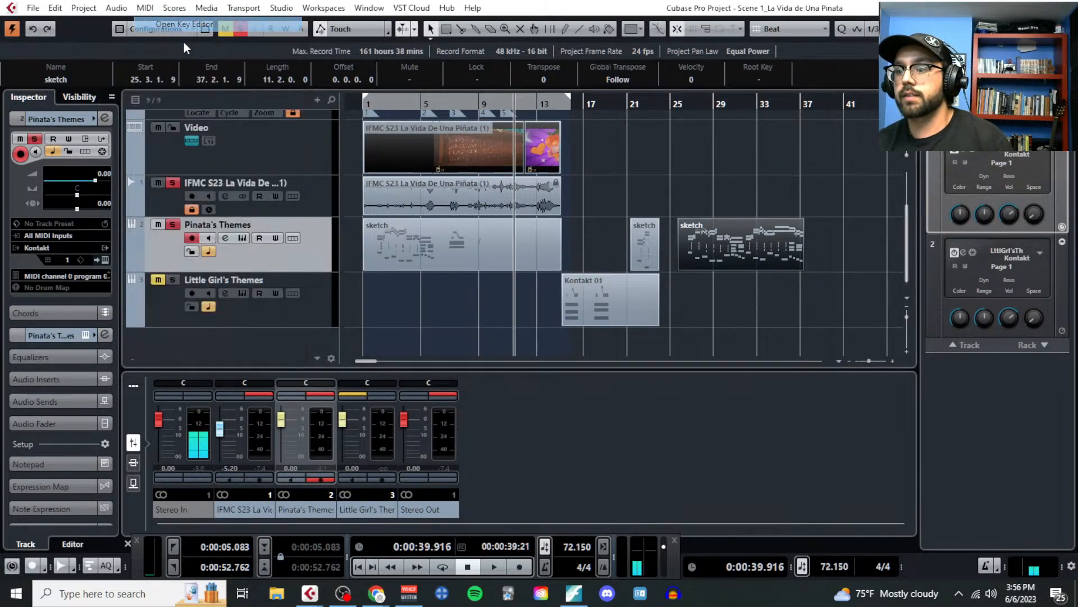
pyautogui.hscroll(5, 674, 270)
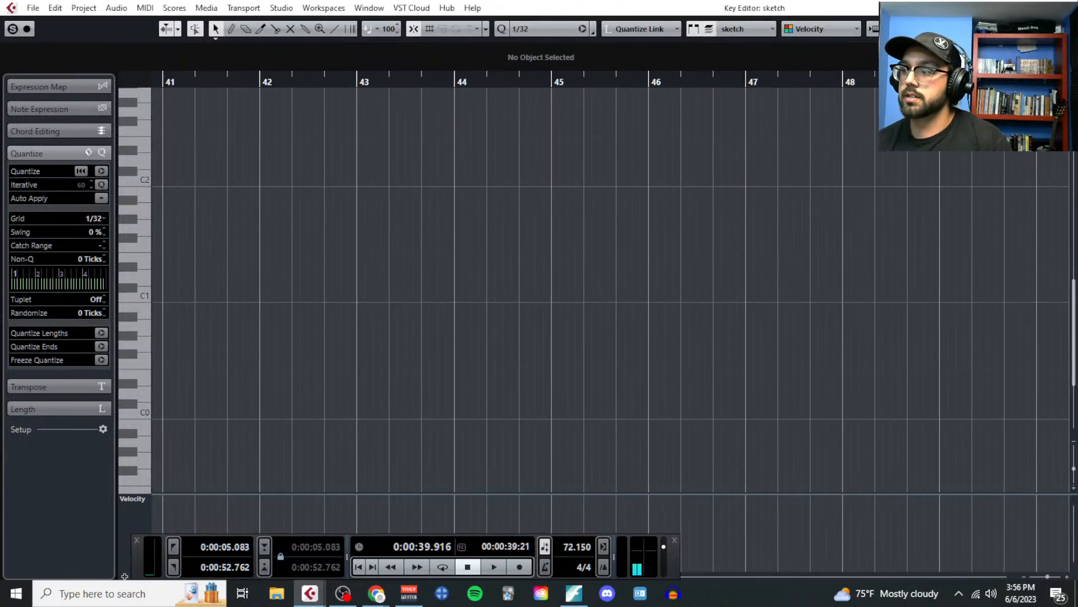
pyautogui.press('Return')
# Step: Open the sketch part under the video in the Key Editor and paste the copied theme notes at the project cursor, about 39.92 seconds
pyautogui.click(507, 246)
pyautogui.click(144, 8)
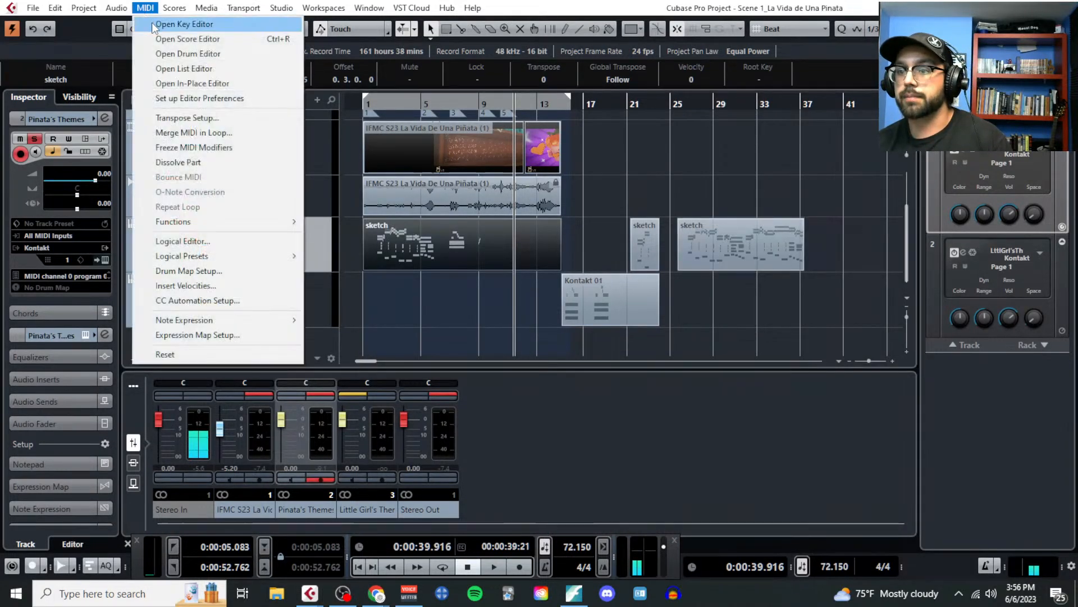
pyautogui.click(180, 21)
pyautogui.press('g')
pyautogui.press('g')
pyautogui.press('g')
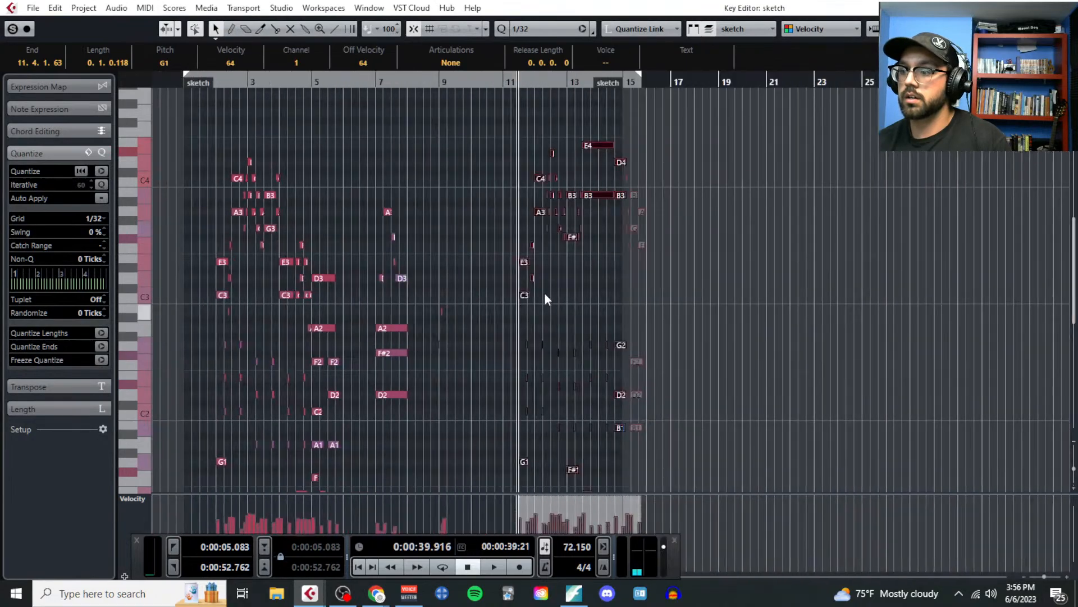
# Step: Set the quantize grid to 1/4, shift the pasted notes to start at bar 11, and transpose them up one semitone
pyautogui.click(94, 219)
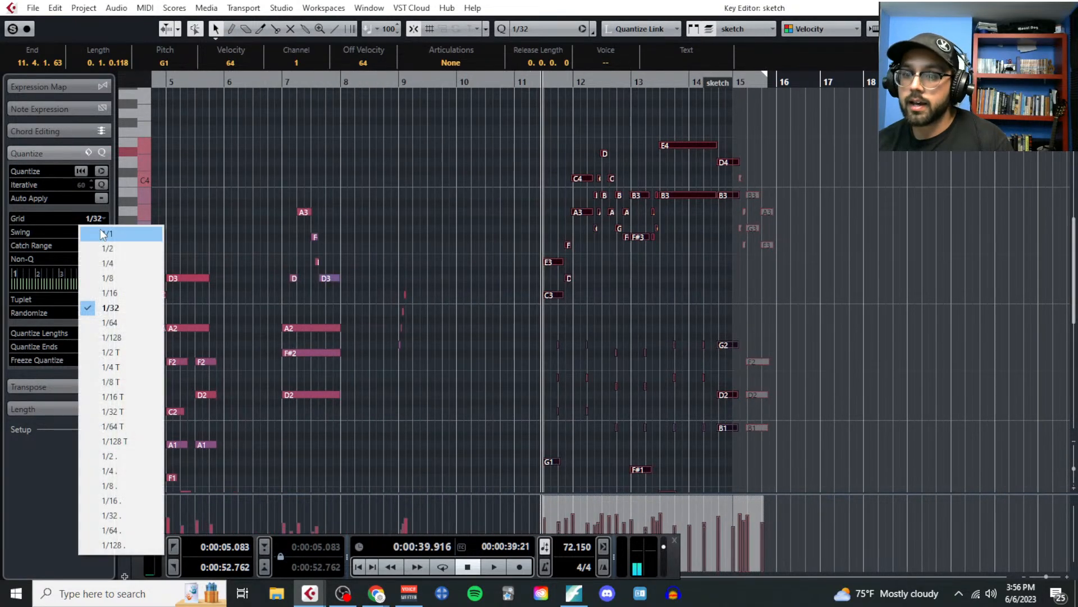
pyautogui.click(108, 263)
pyautogui.press('h')
pyautogui.press('h')
pyautogui.press('h')
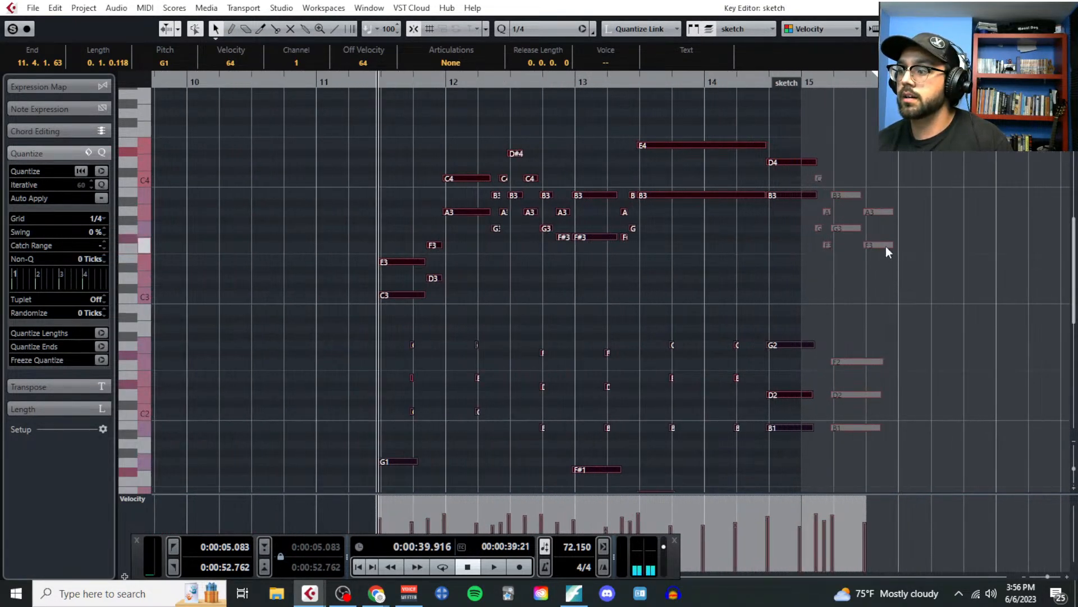
pyautogui.moveTo(885, 246); pyautogui.dragTo(792, 247)
pyautogui.click(494, 343)
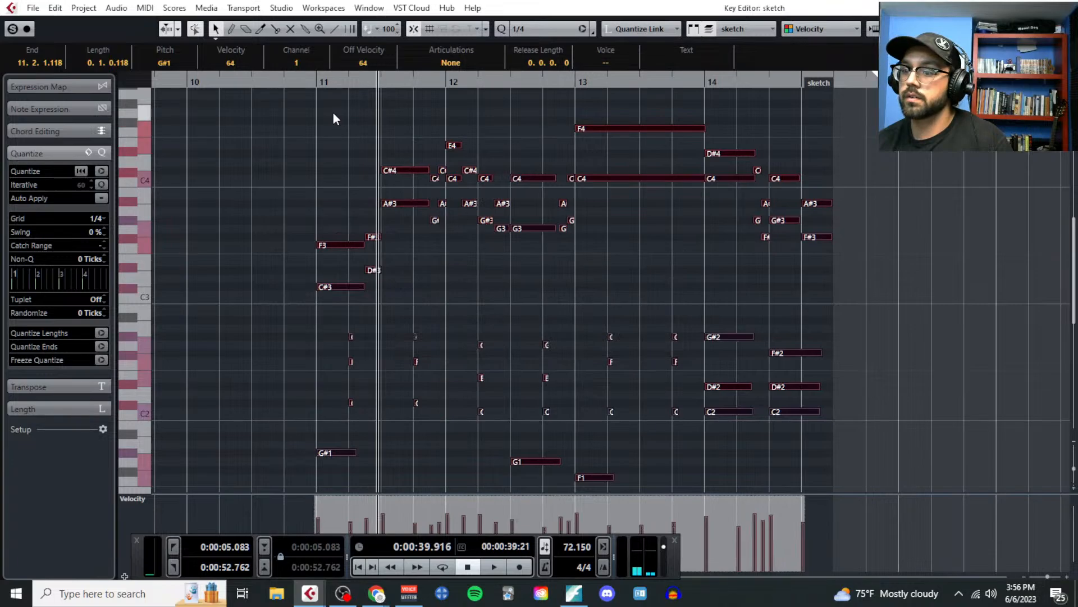
# Step: Play the moved theme against the video from bar 11, stop at about 51.82 seconds, and close the Key Editor
pyautogui.click(316, 83)
pyautogui.press('space')
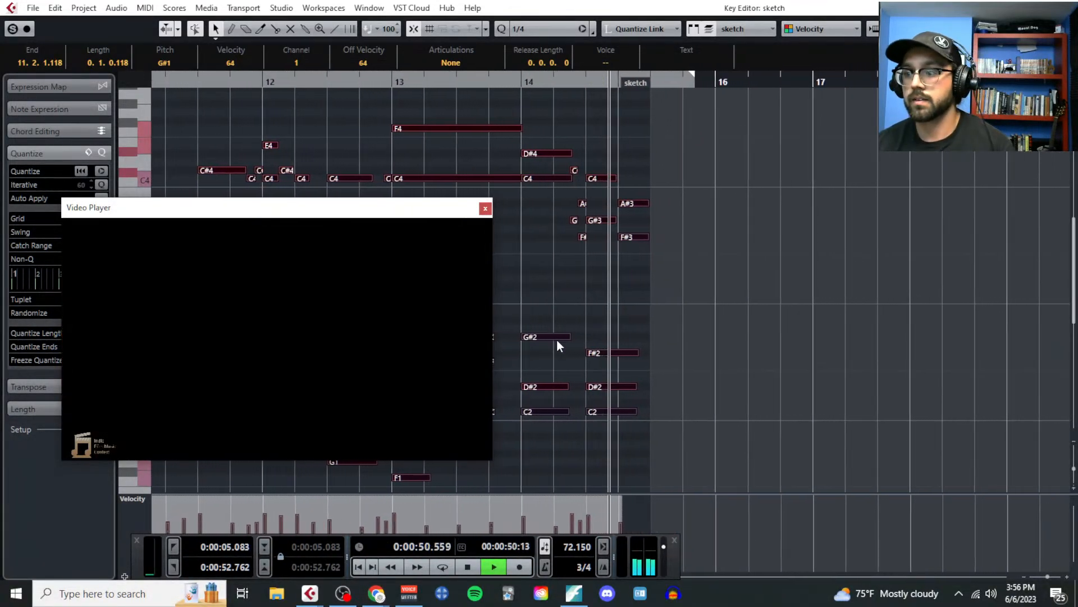
pyautogui.press('space')
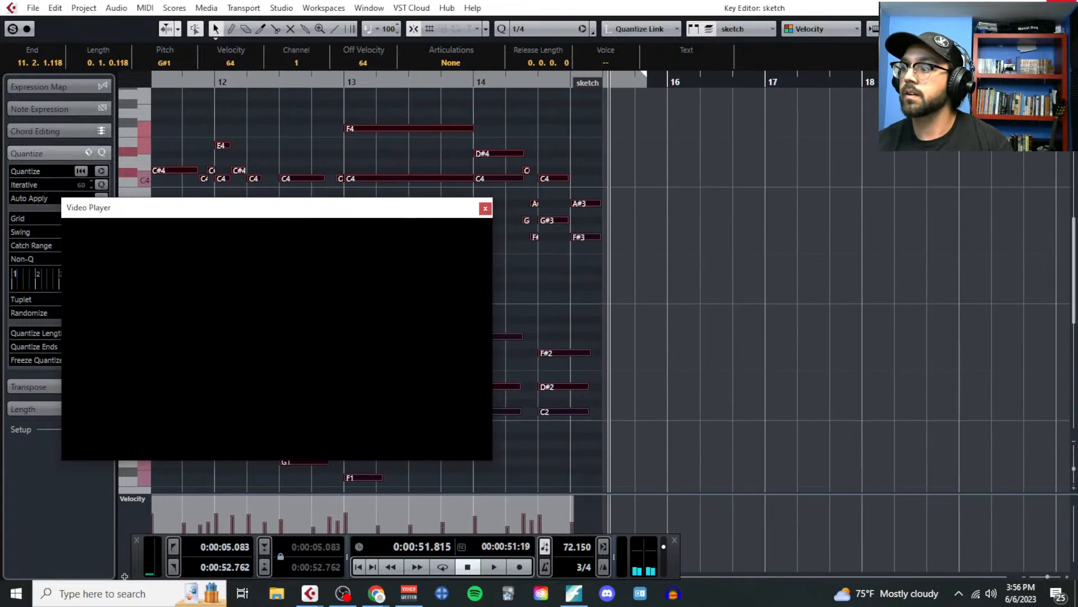
pyautogui.hotkey('ctrl', 'w')
# Step: Extend the end of the video event to about bar 21, and place the project cursor at about 45.81 seconds
pyautogui.moveTo(557, 171); pyautogui.dragTo(629, 174)
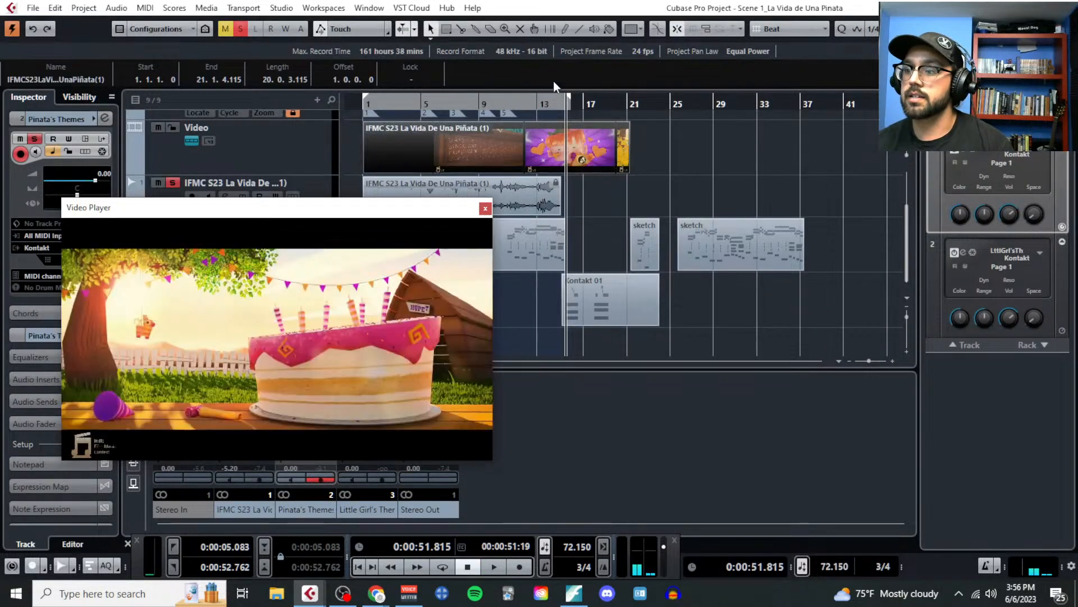
pyautogui.click(144, 8)
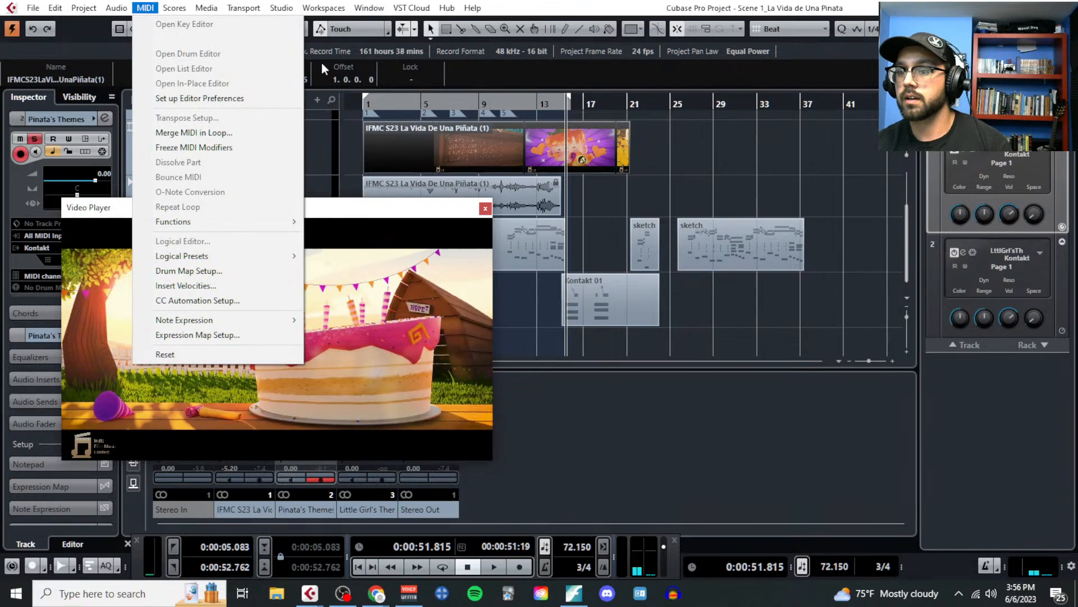
pyautogui.click(596, 196)
pyautogui.click(540, 104)
pyautogui.click(145, 8)
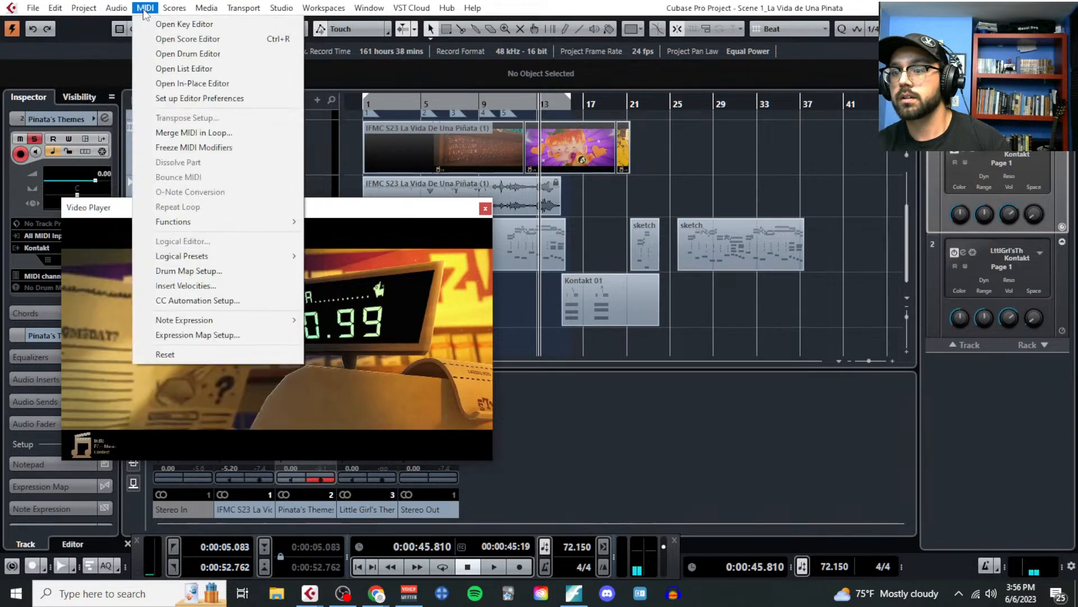
# Step: Open the sketch part in the Key Editor and play it against the video from just before bar 13 to bar 15
pyautogui.click(184, 24)
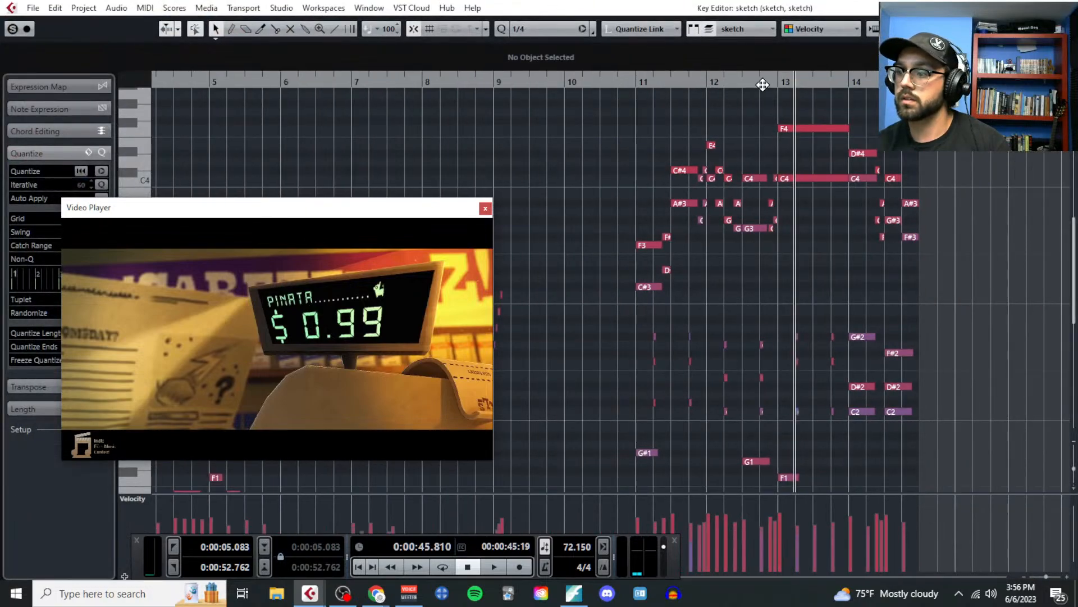
pyautogui.click(762, 84)
pyautogui.press('space')
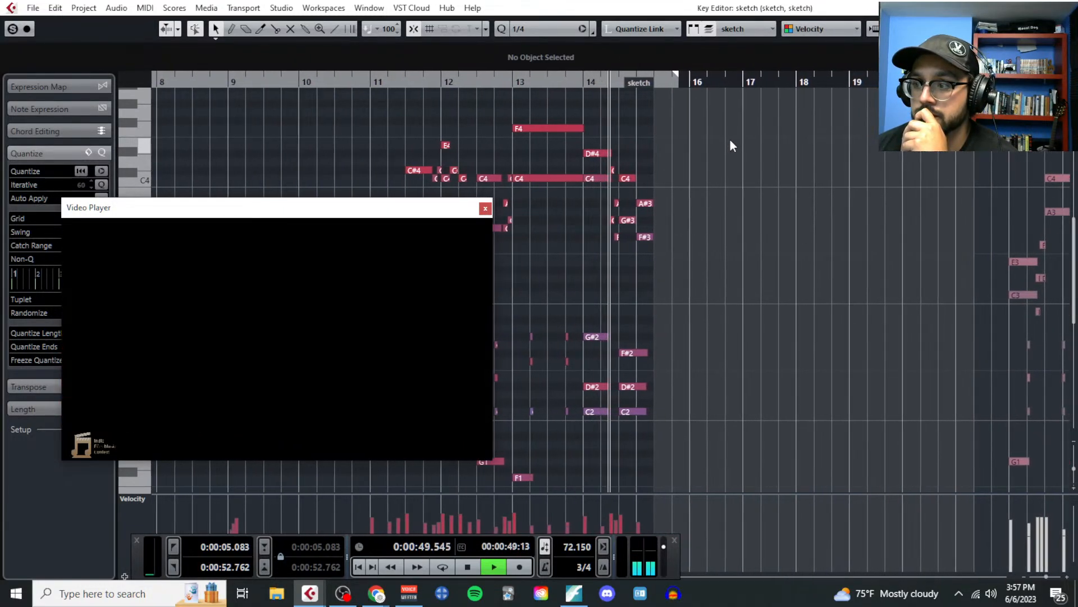
pyautogui.press('space')
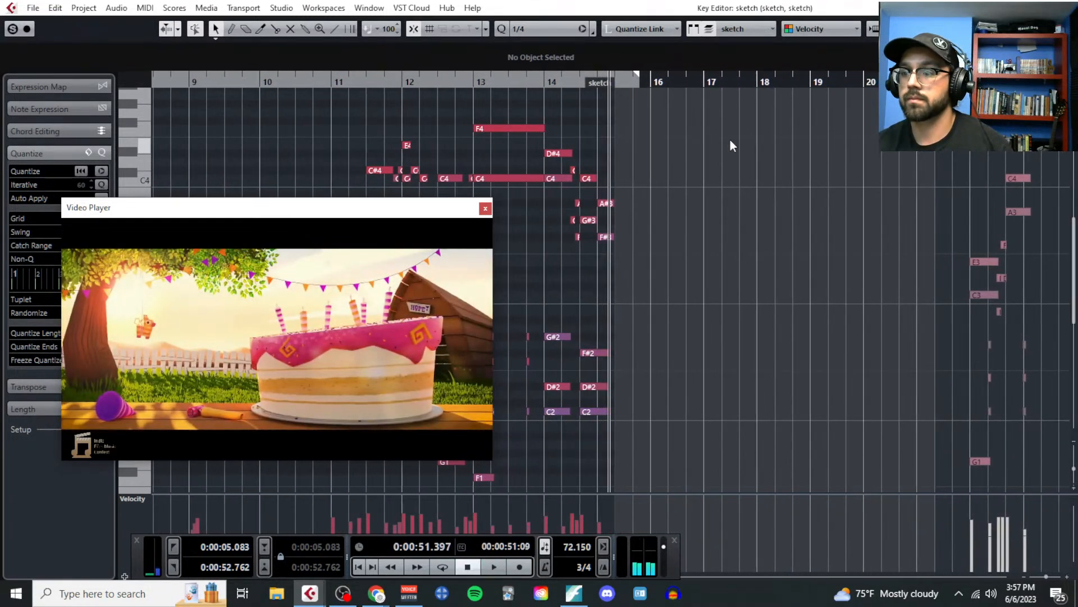
pyautogui.scroll(3, 618, 245)
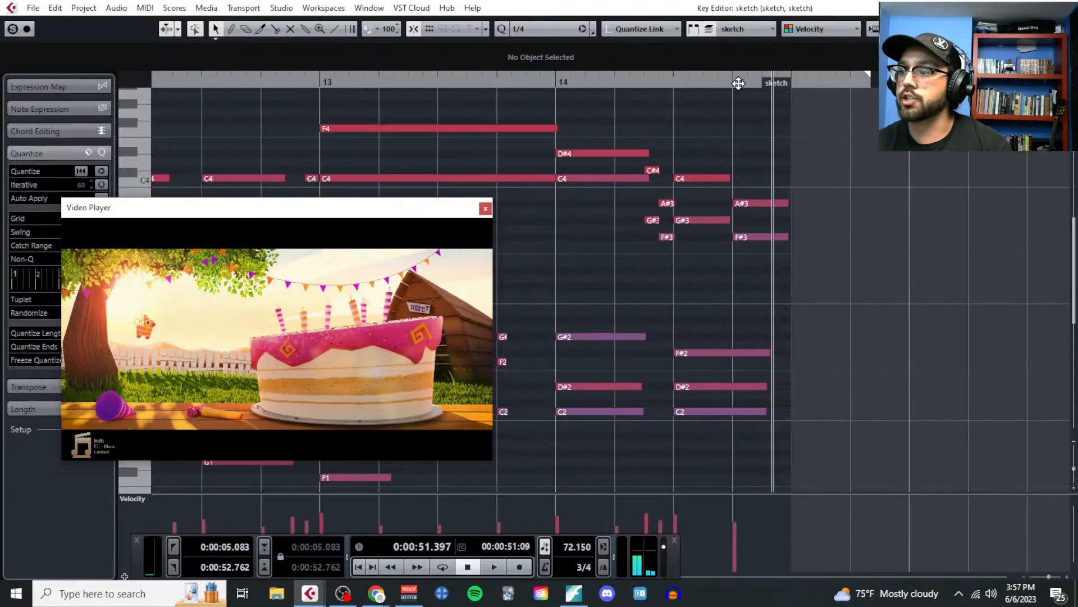
pyautogui.click(738, 83)
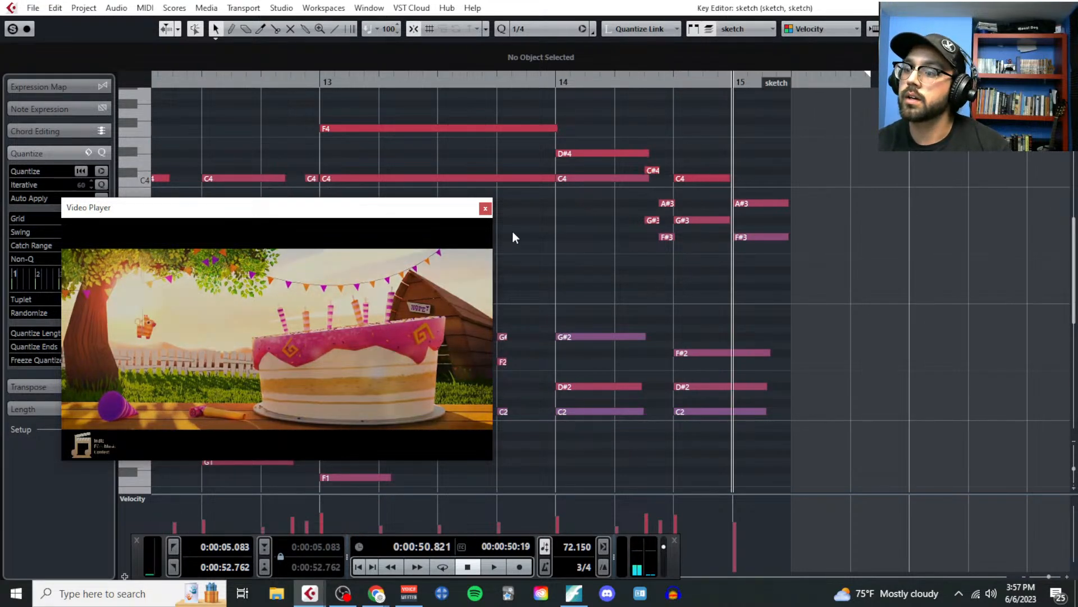
# Step: Hide the video player and set the quantize grid to 1/8
pyautogui.click(485, 209)
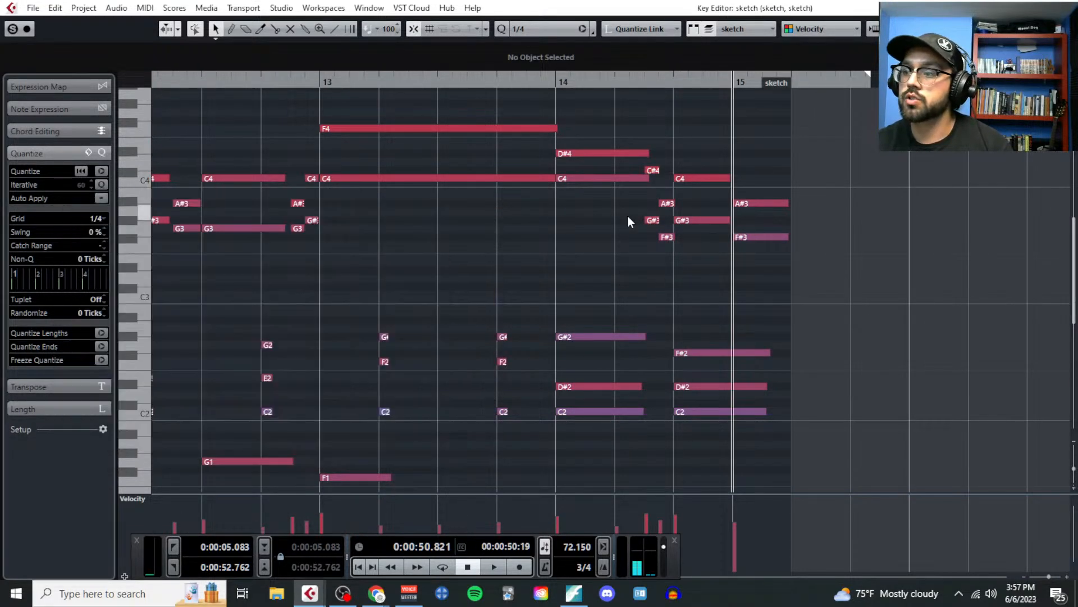
pyautogui.click(104, 218)
pyautogui.click(120, 278)
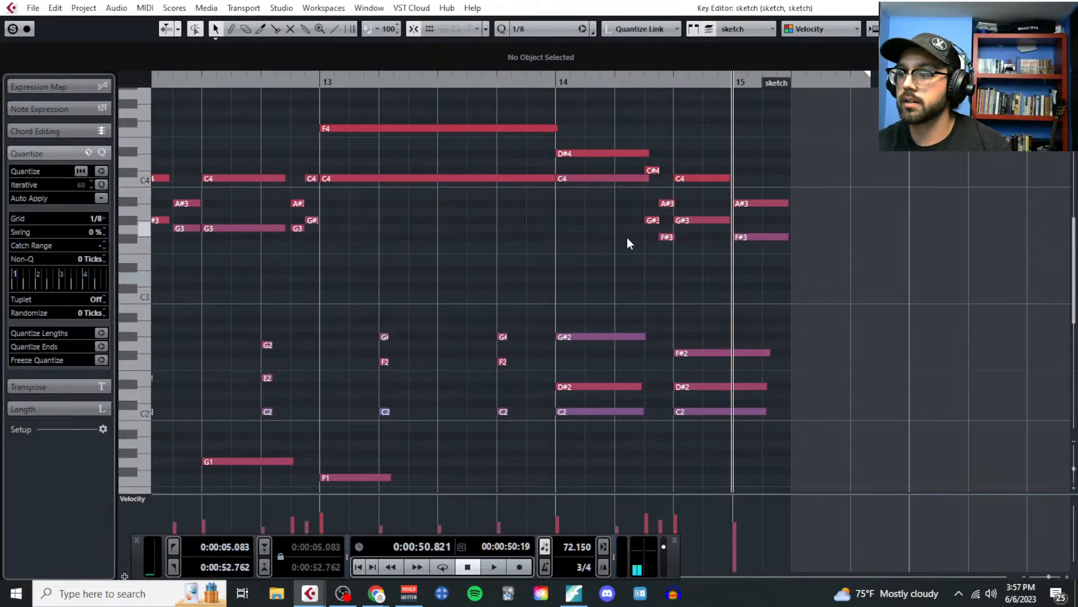
# Step: Try shortening the D#4 and C4 notes at bar 14 to one beat and moving the four short notes after them to beat 14.2
pyautogui.scroll(-2, 616, 177)
pyautogui.moveTo(621, 207); pyautogui.dragTo(620, 204)
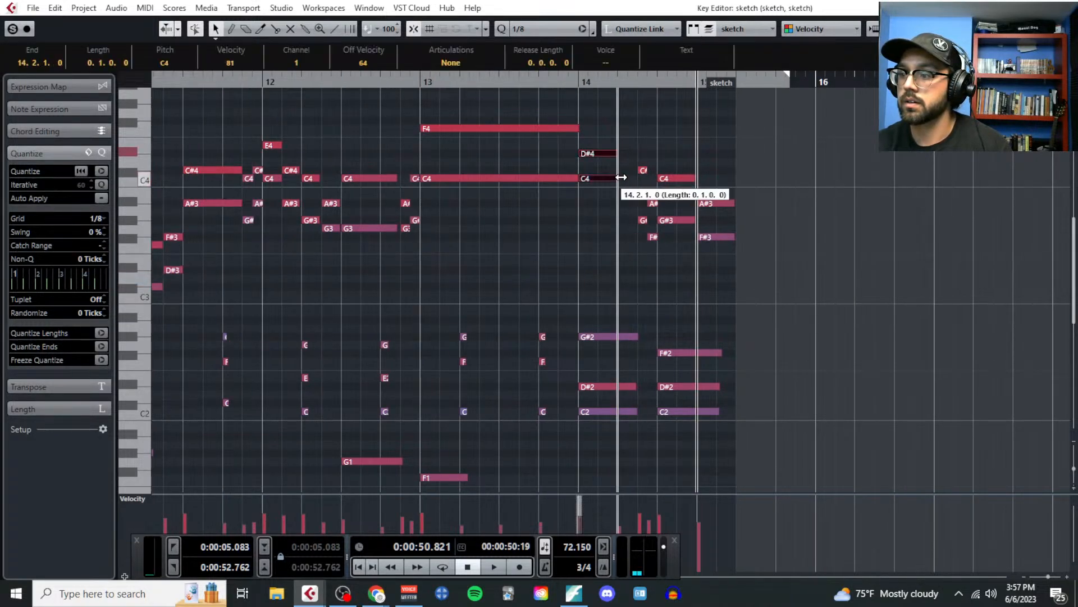
pyautogui.scroll(2, 633, 160)
pyautogui.moveTo(640, 144); pyautogui.dragTo(679, 254)
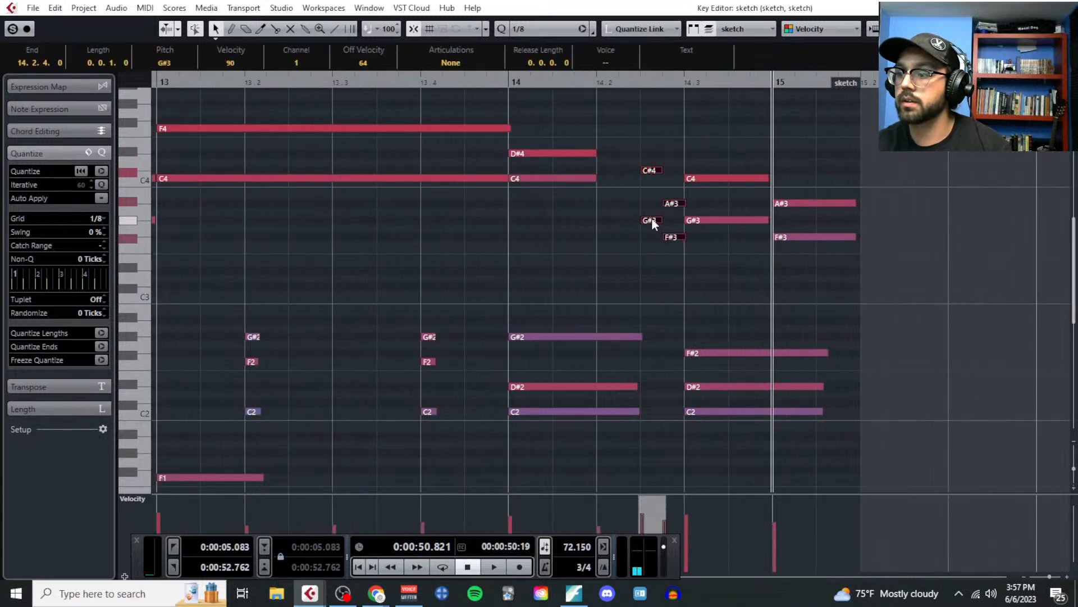
pyautogui.moveTo(652, 217); pyautogui.dragTo(623, 218)
# Step: Try moving the whole chord at beat 14.3 an eighth note earlier, and undo the shift
pyautogui.moveTo(706, 152); pyautogui.dragTo(718, 393)
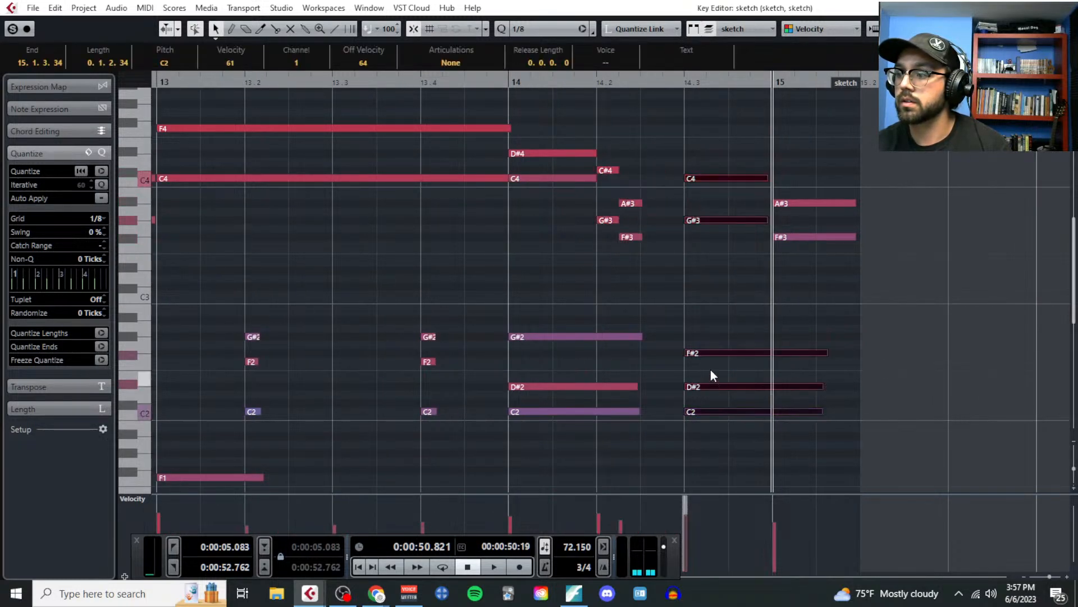
pyautogui.scroll(-3, 714, 348)
pyautogui.moveTo(718, 250); pyautogui.dragTo(694, 248)
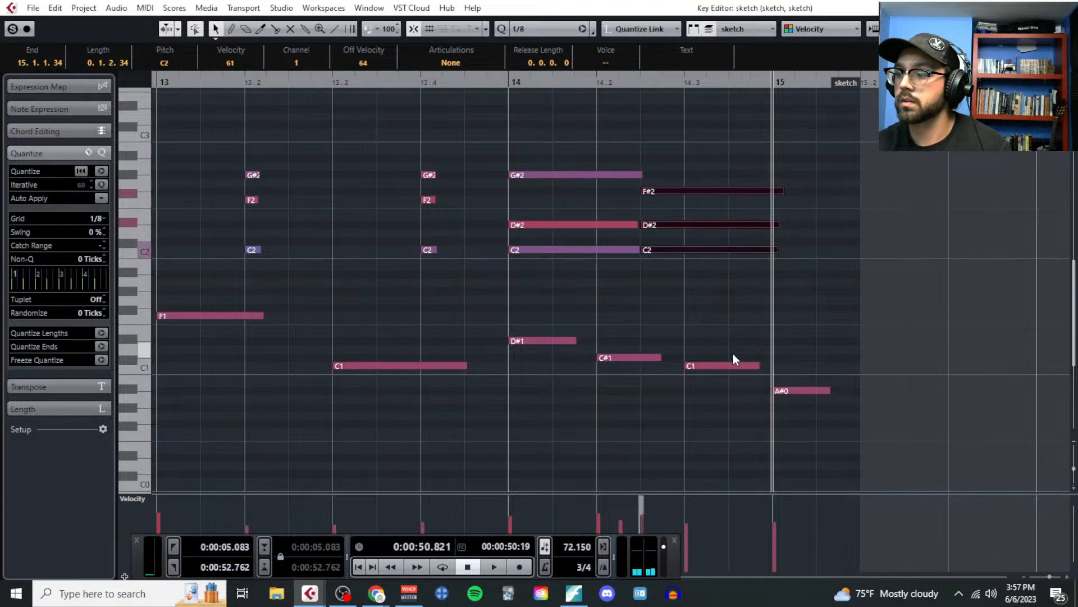
pyautogui.click(808, 391)
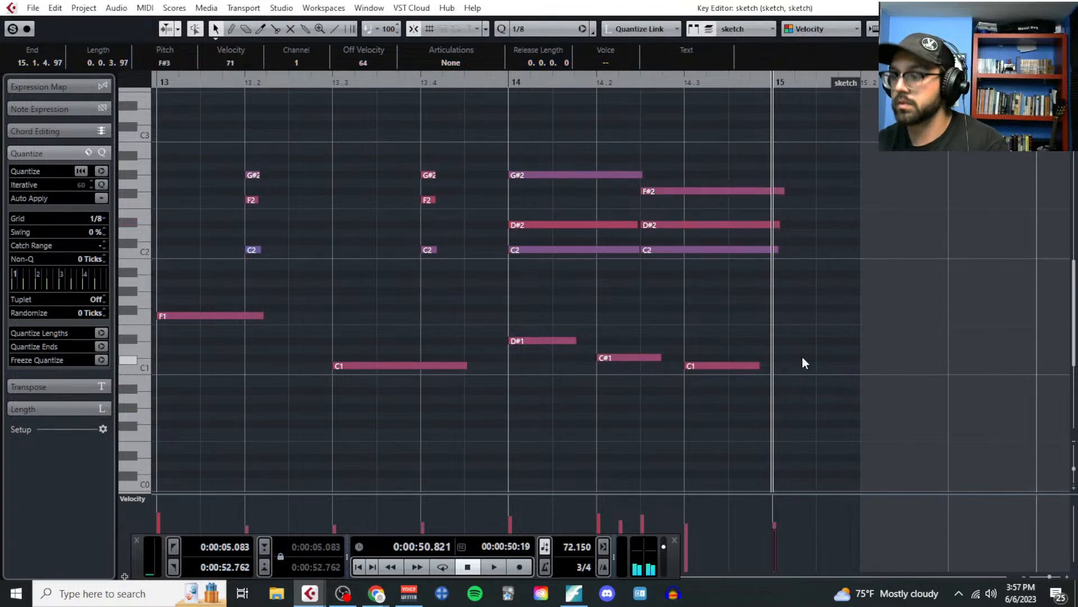
pyautogui.press('Up')
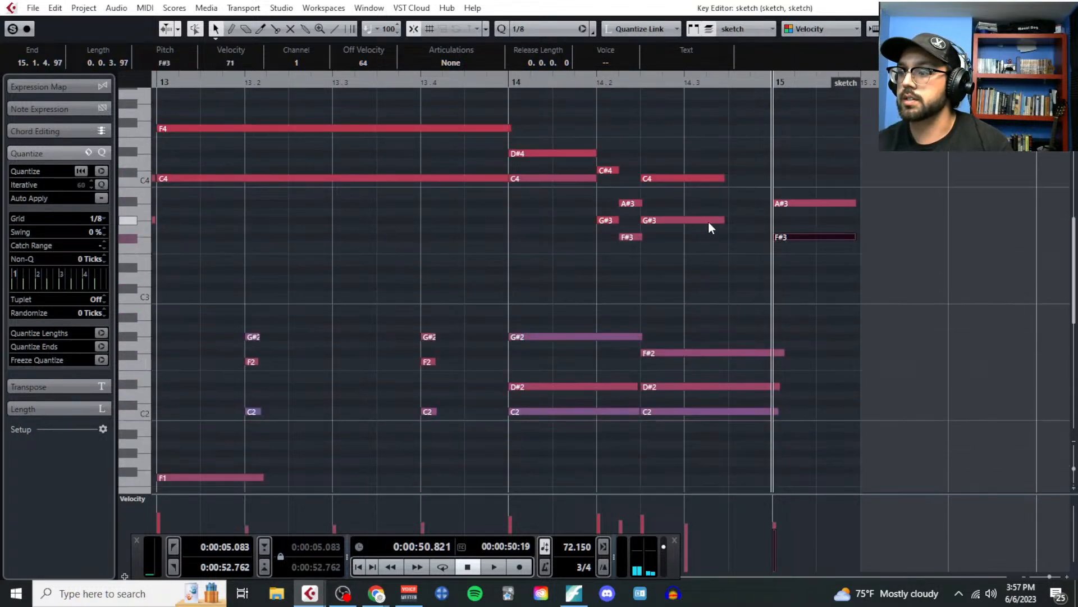
pyautogui.hotkey('ctrl', 'z')
# Step: Try removing the notes at bar 15 and trimming the held lower chord from beat 14.3 to end around bar 15
pyautogui.scroll(-4, 798, 281)
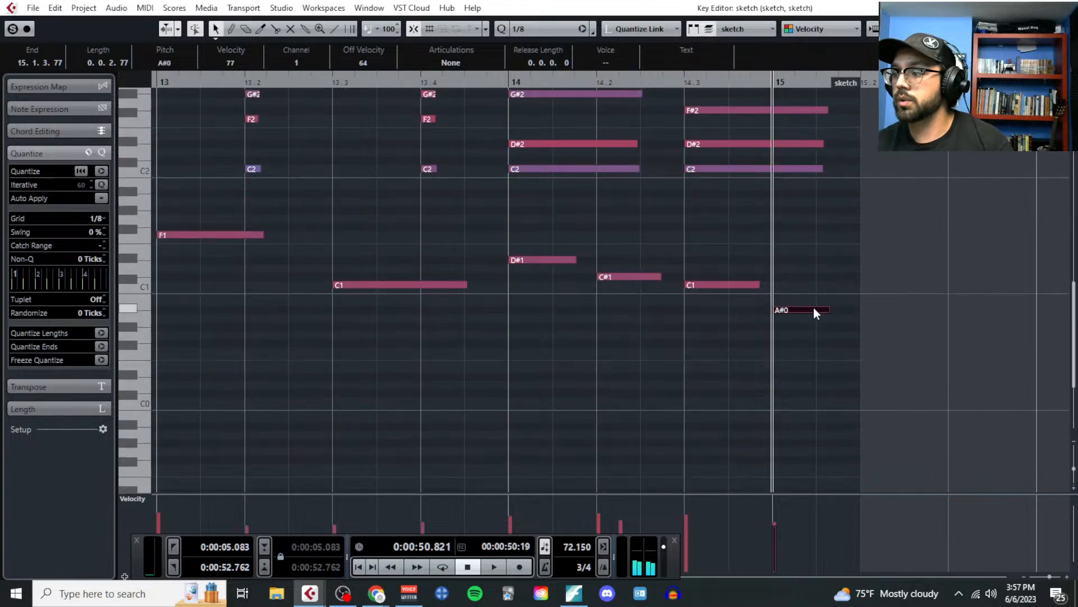
pyautogui.scroll(3, 803, 270)
pyautogui.moveTo(793, 223); pyautogui.dragTo(814, 324)
pyautogui.scroll(3, 789, 324)
pyautogui.press('Delete')
pyautogui.press('Delete')
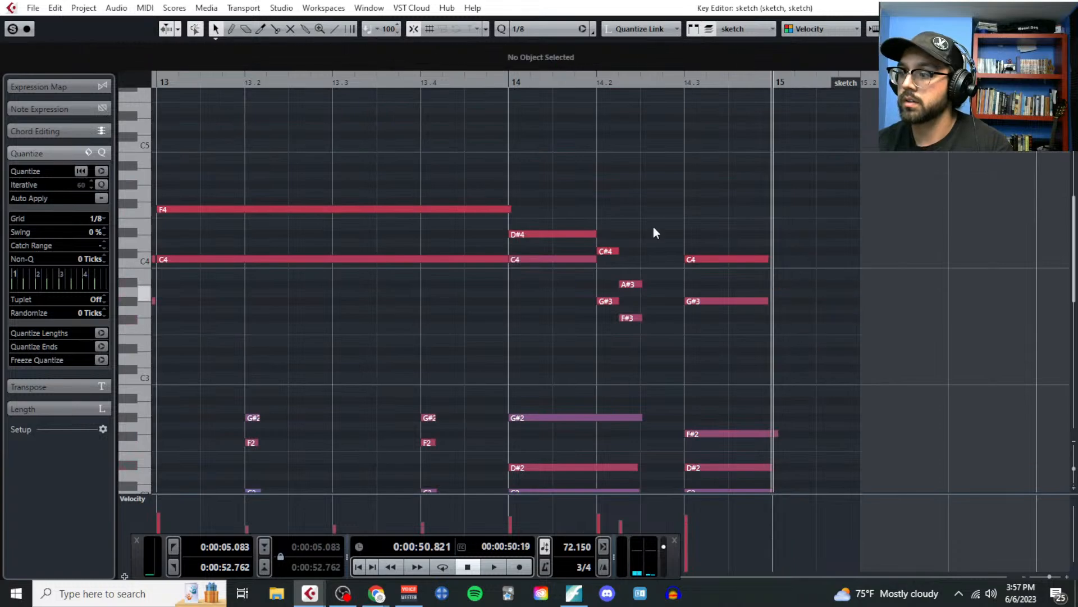
# Step: Show the video player and play the edited passage from bar 14 against the picture
pyautogui.click(509, 83)
pyautogui.press('F8')
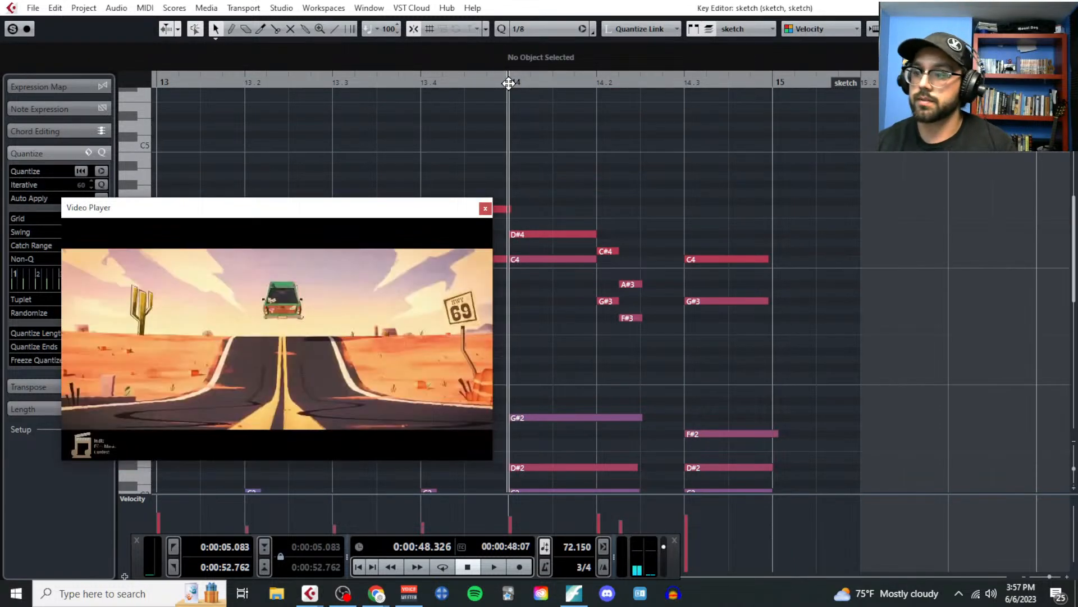
pyautogui.press('space')
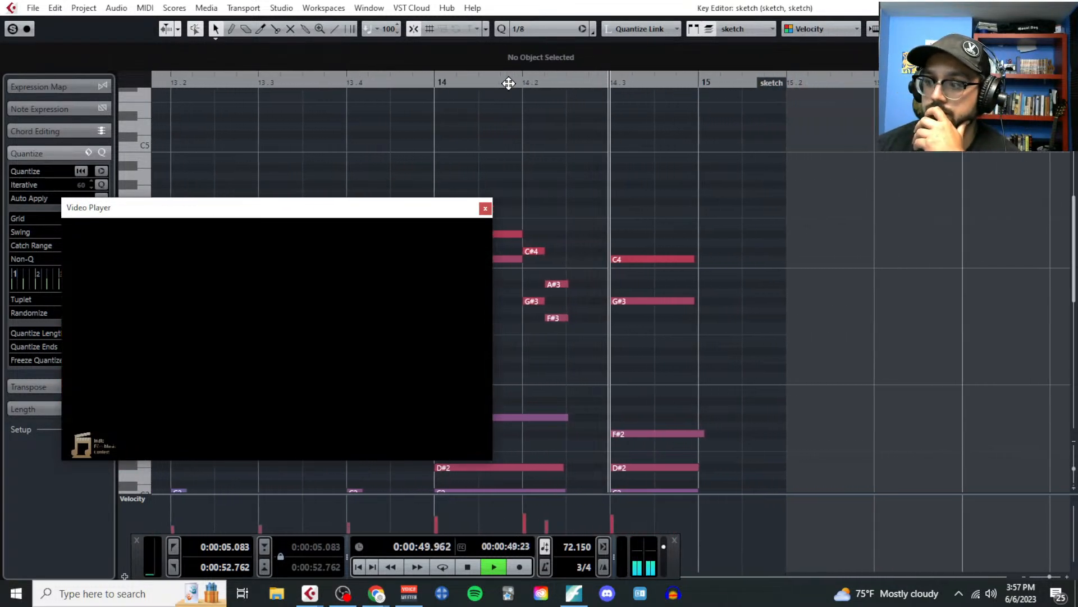
pyautogui.press('space')
pyautogui.scroll(-5, 606, 234)
pyautogui.hscroll(-3, 595, 185)
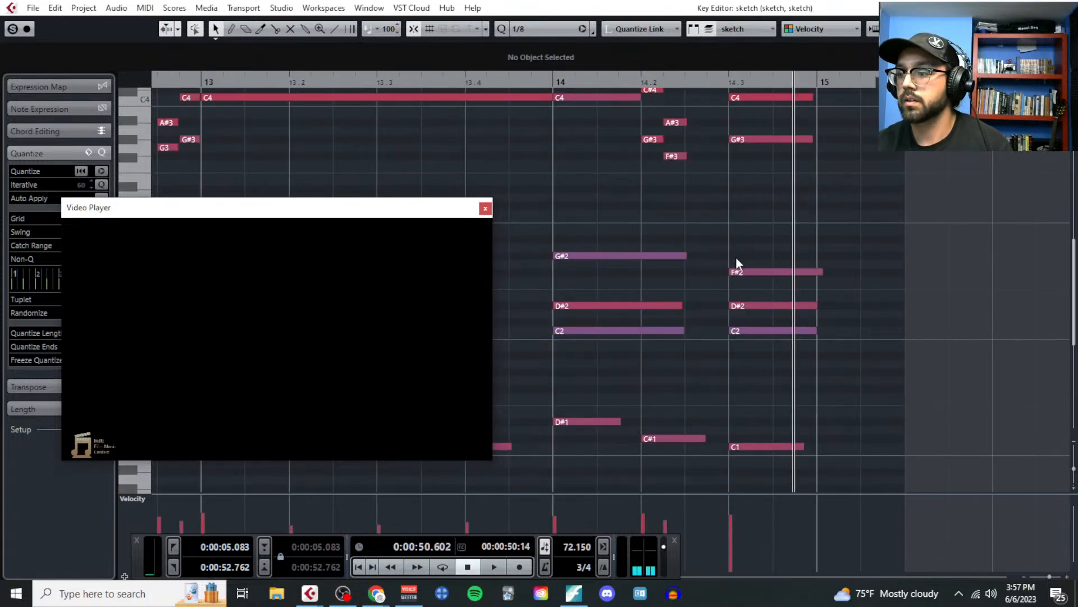
# Step: Select the C4 and G#3 notes at beat 14.3 and undo the edits made to bars 14 and 15
pyautogui.scroll(2, 744, 209)
pyautogui.moveTo(737, 138); pyautogui.dragTo(758, 167)
pyautogui.scroll(-2, 777, 282)
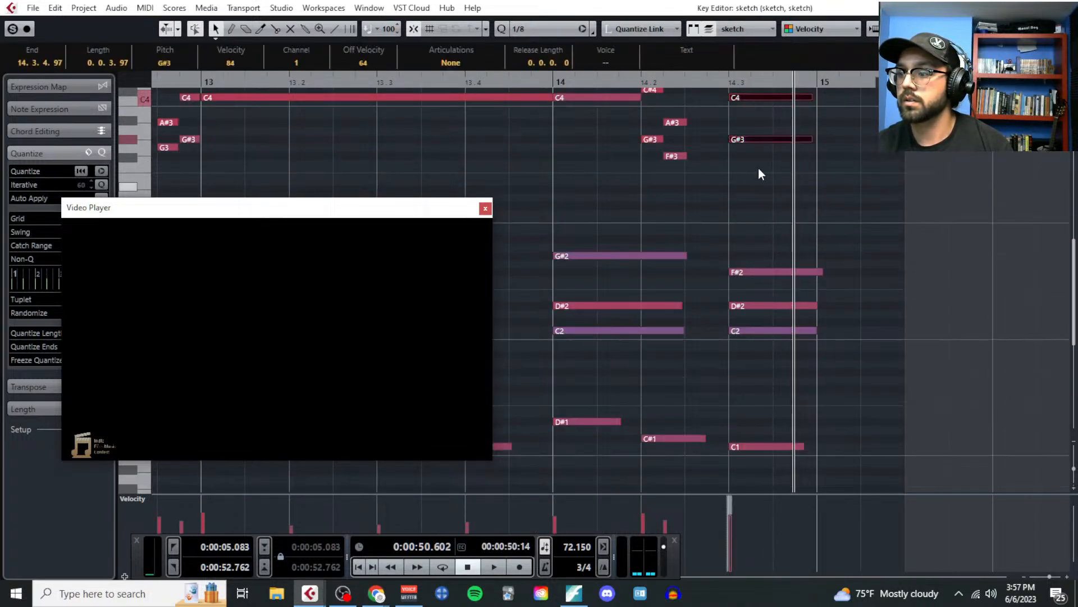
pyautogui.click(728, 140)
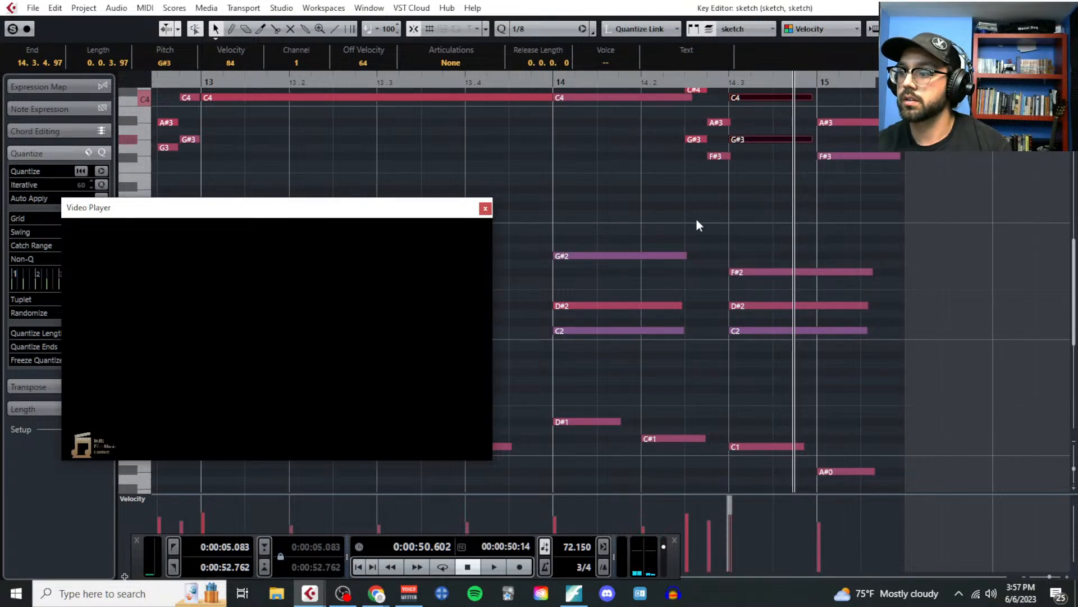
# Step: Play the restored passage from bar 14 to bar 15 against the video
pyautogui.scroll(3, 646, 169)
pyautogui.click(555, 81)
pyautogui.press('space')
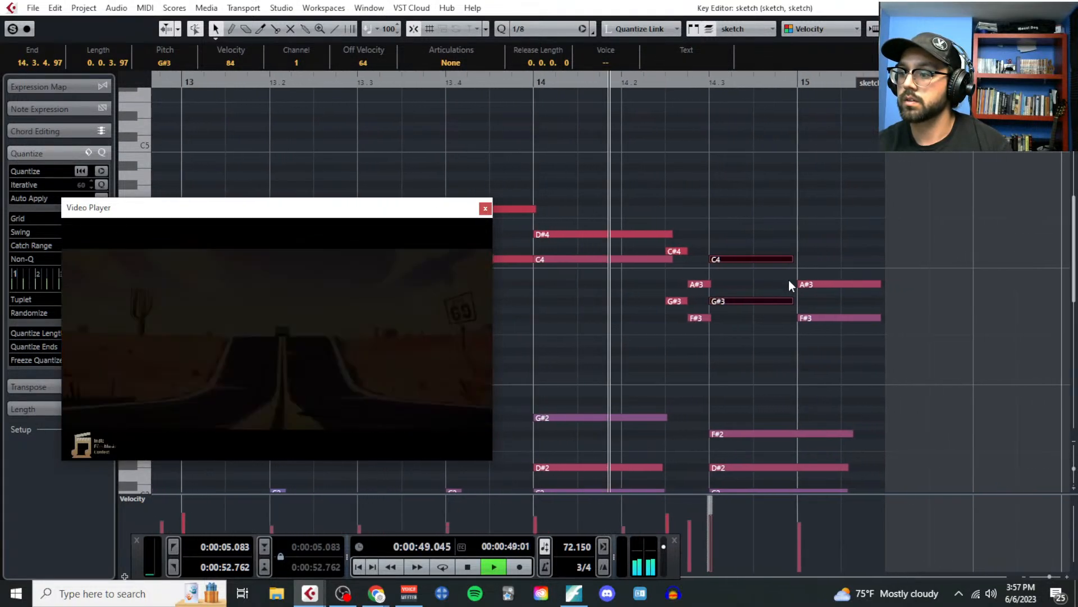
pyautogui.press('space')
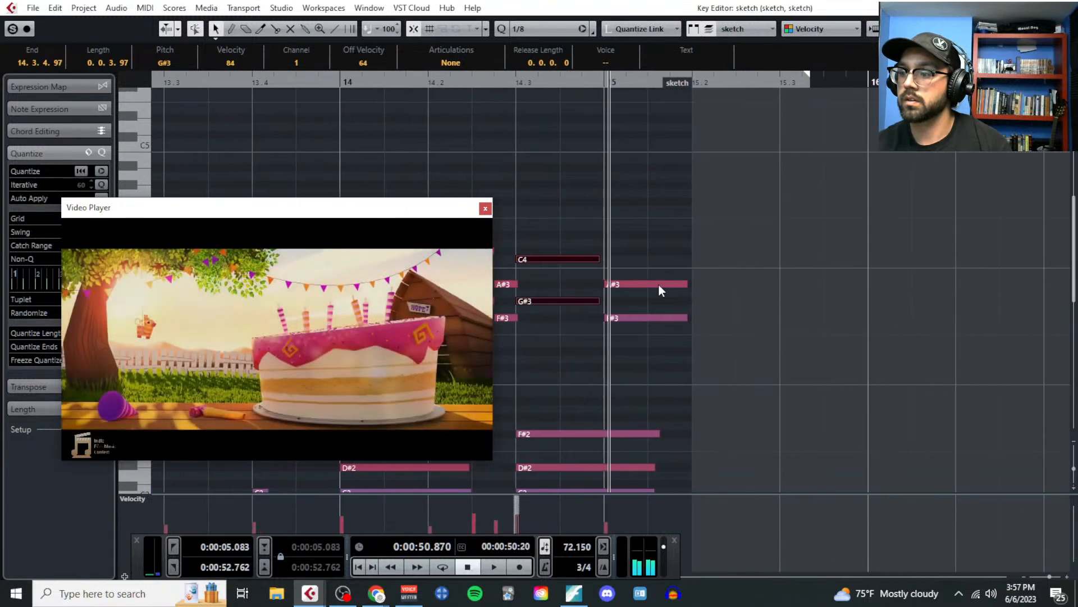
# Step: Try splitting the held F#2 and D#2 notes at the start of bar 15
pyautogui.scroll(-3, 645, 169)
pyautogui.click(638, 308)
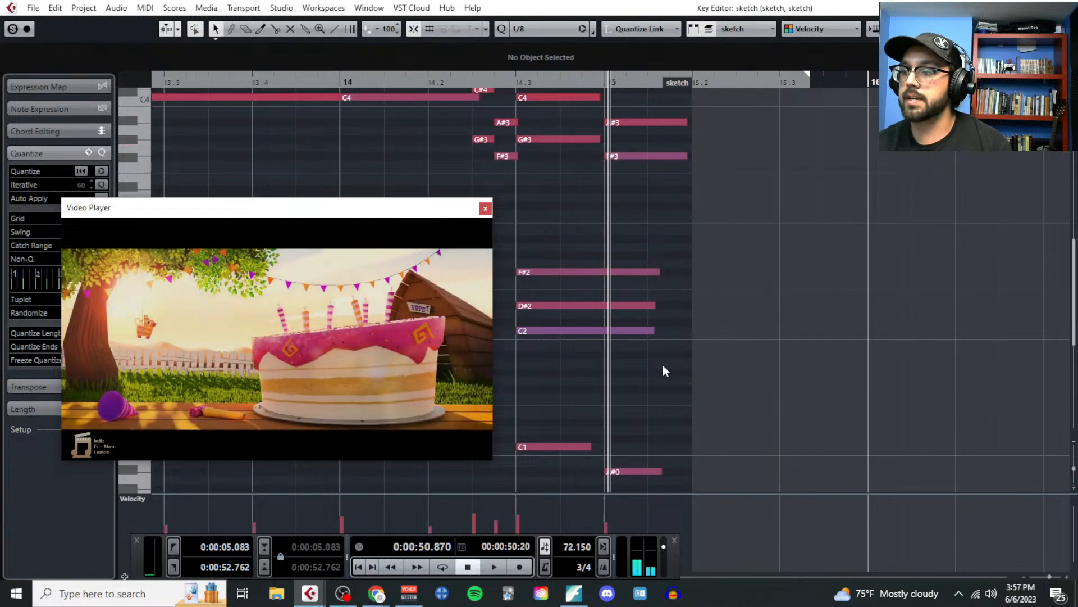
pyautogui.rightClick(607, 356)
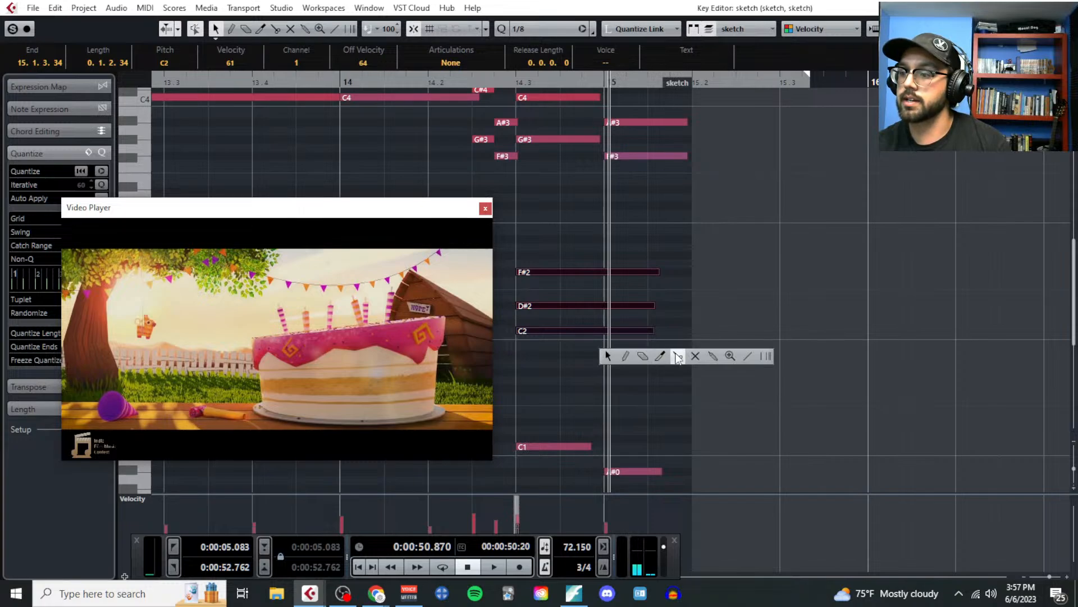
pyautogui.click(678, 356)
pyautogui.click(618, 343)
pyautogui.rightClick(620, 353)
pyautogui.click(691, 354)
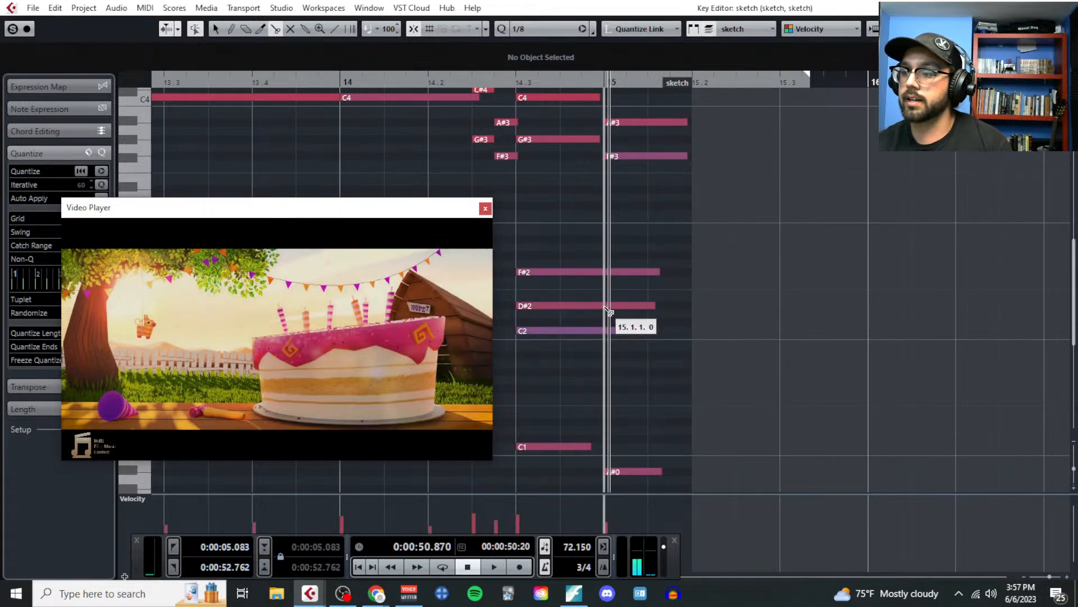
pyautogui.rightClick(611, 243)
pyautogui.click(617, 242)
pyautogui.moveTo(620, 250); pyautogui.dragTo(651, 391)
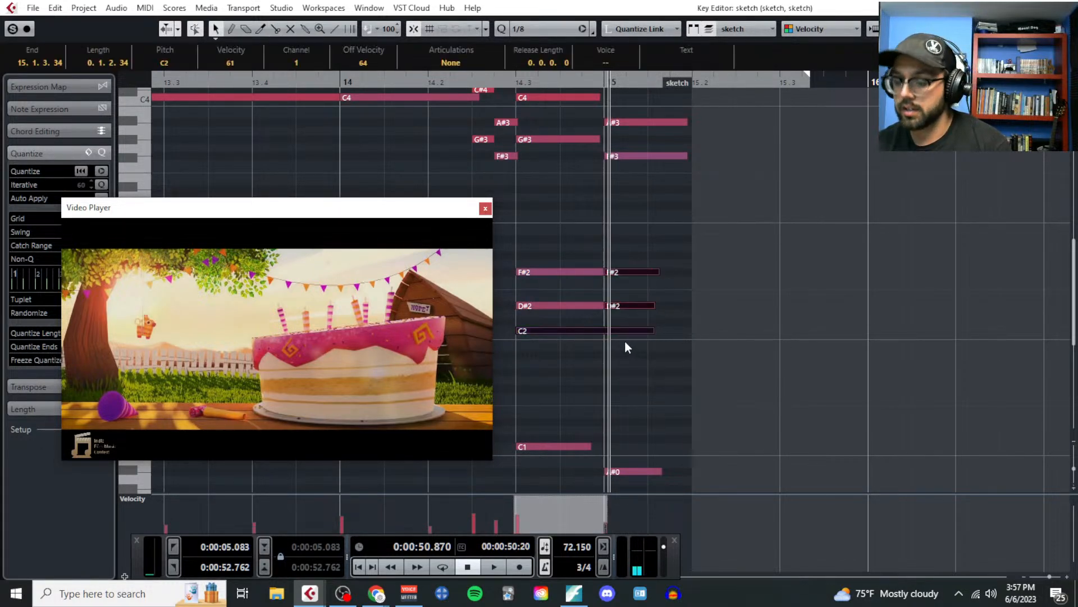
# Step: Try splitting the held C2 note at bar 15 and removing the lower chord's tails past that bar line
pyautogui.rightClick(612, 376)
pyautogui.click(686, 375)
pyautogui.click(613, 330)
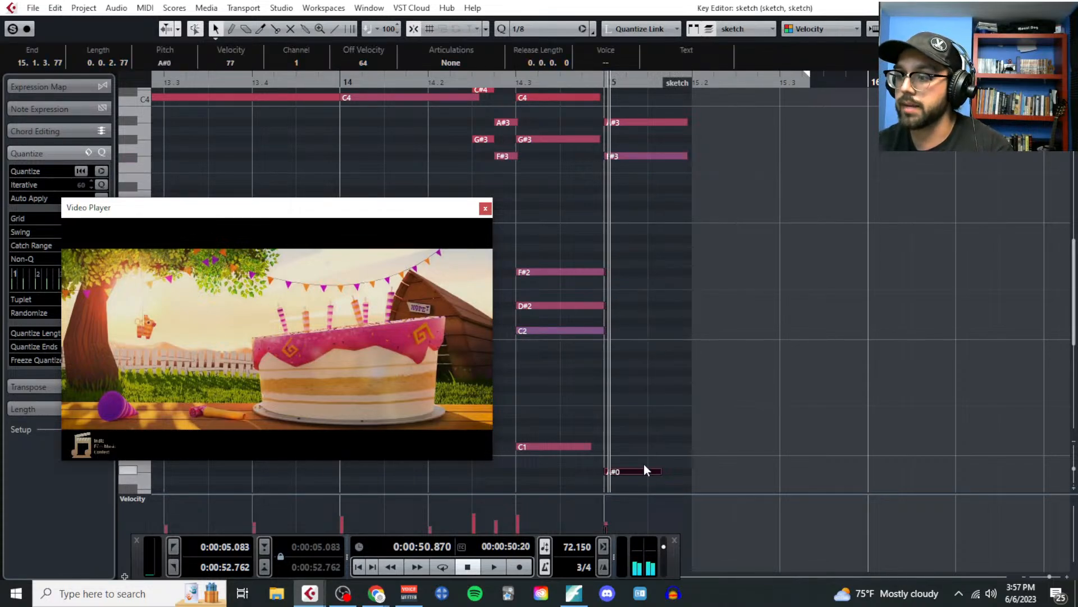
# Step: Try deleting the A#3, F#3 and A#0 notes at bar 15, and undo the splits and deletions made there
pyautogui.scroll(4, 646, 427)
pyautogui.moveTo(648, 319); pyautogui.dragTo(678, 454)
pyautogui.scroll(-5, 664, 365)
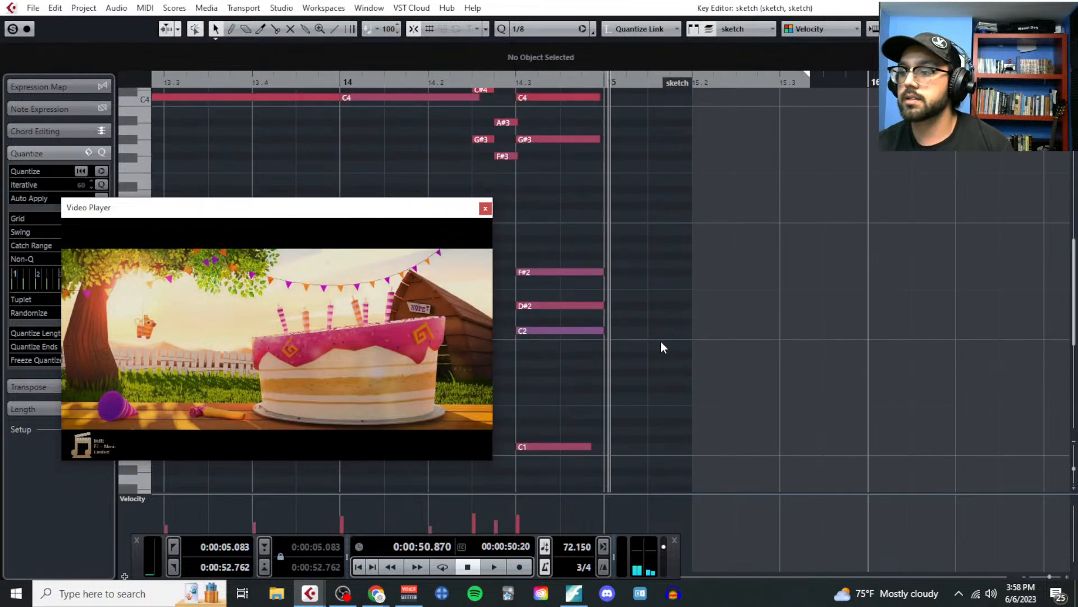
pyautogui.hscroll(-3, 652, 309)
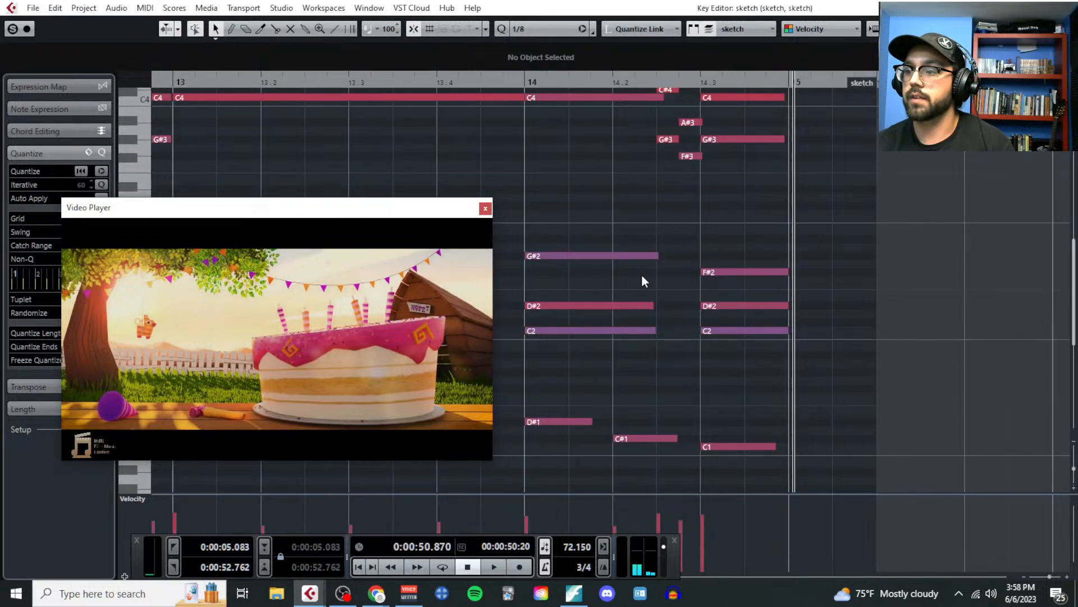
pyautogui.click(749, 332)
pyautogui.scroll(3, 756, 339)
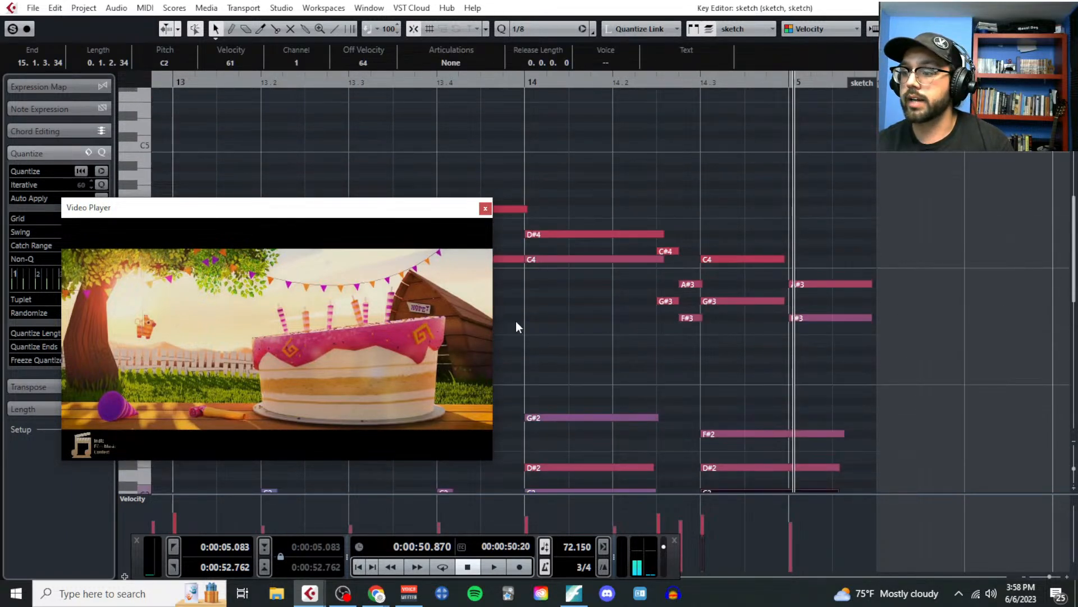
# Step: Hide the video player and move all notes from bar 11 onward one bar earlier, so the passage starts at bar 10
pyautogui.click(485, 209)
pyautogui.scroll(-3, 495, 244)
pyautogui.scroll(-2, 453, 248)
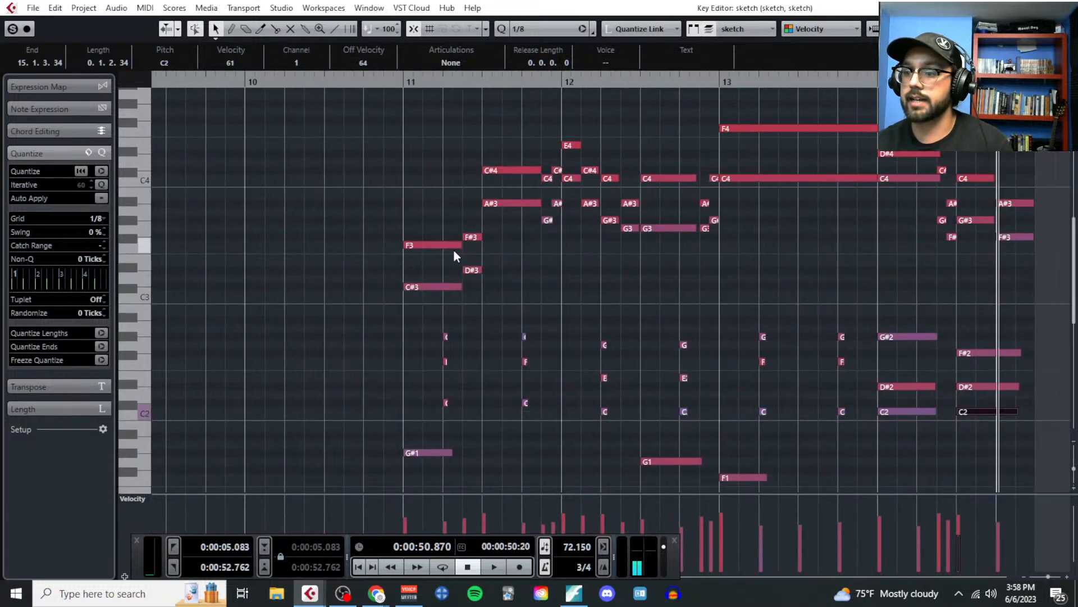
pyautogui.hscroll(-3, 574, 211)
pyautogui.scroll(-2, 539, 169)
pyautogui.moveTo(524, 123); pyautogui.dragTo(868, 404)
pyautogui.scroll(3, 855, 316)
pyautogui.scroll(5, 820, 309)
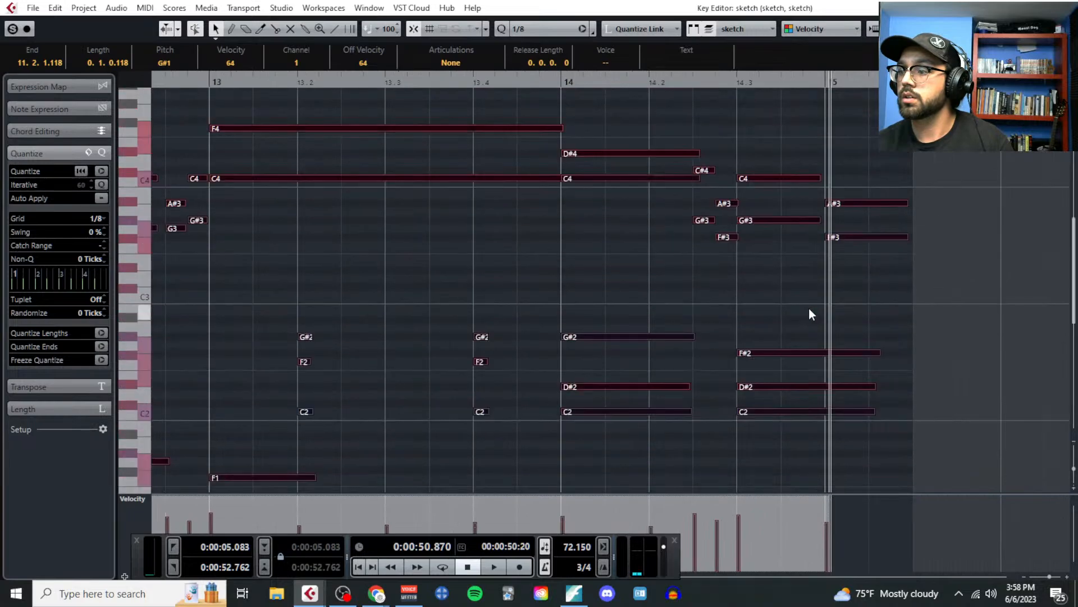
pyautogui.scroll(2, 801, 295)
pyautogui.hscroll(-3, 754, 292)
pyautogui.scroll(-4, 754, 289)
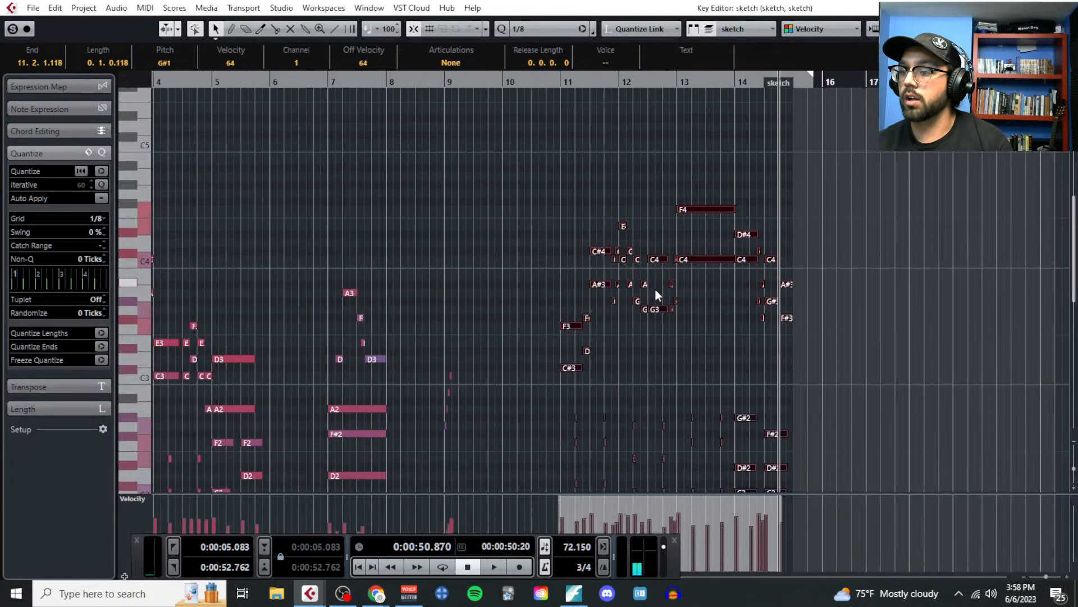
pyautogui.scroll(3, 591, 348)
pyautogui.moveTo(534, 322); pyautogui.dragTo(325, 328)
pyautogui.scroll(-3, 800, 317)
pyautogui.scroll(3, 582, 308)
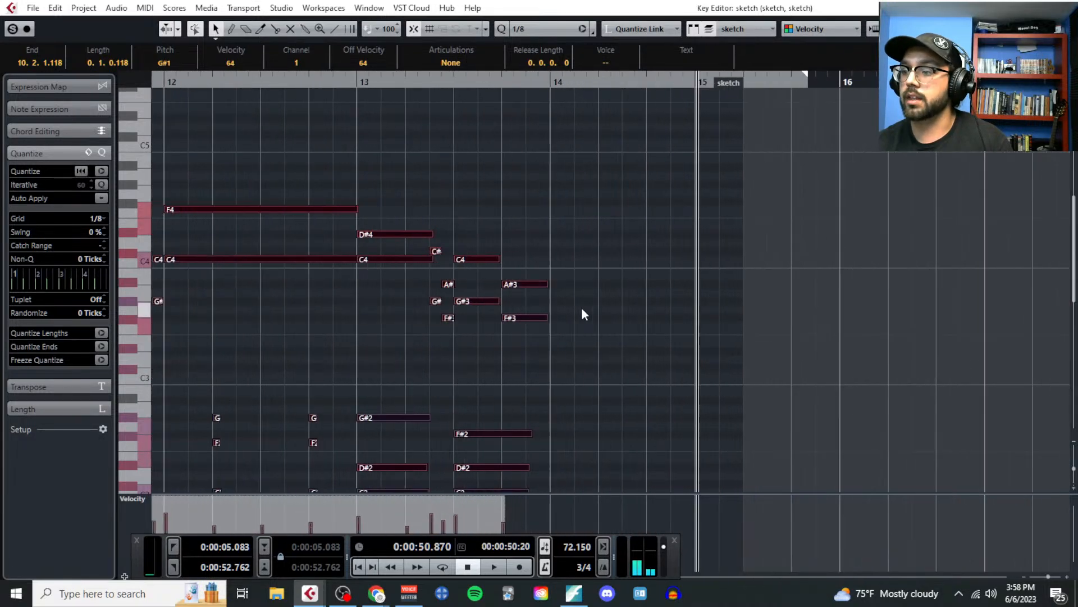
pyautogui.scroll(-3, 605, 306)
pyautogui.scroll(2, 605, 306)
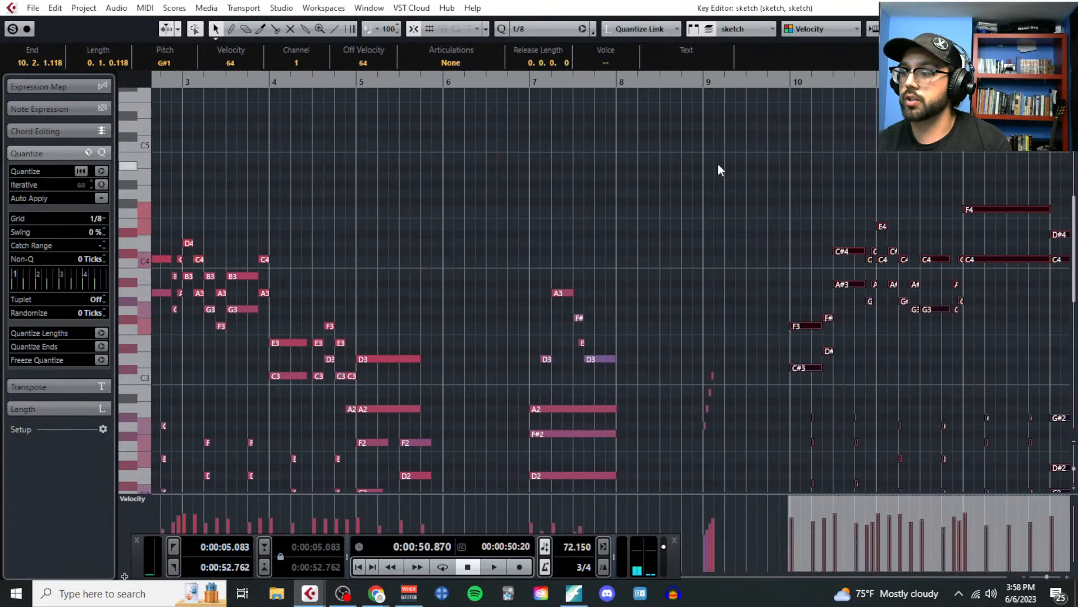
pyautogui.click(782, 73)
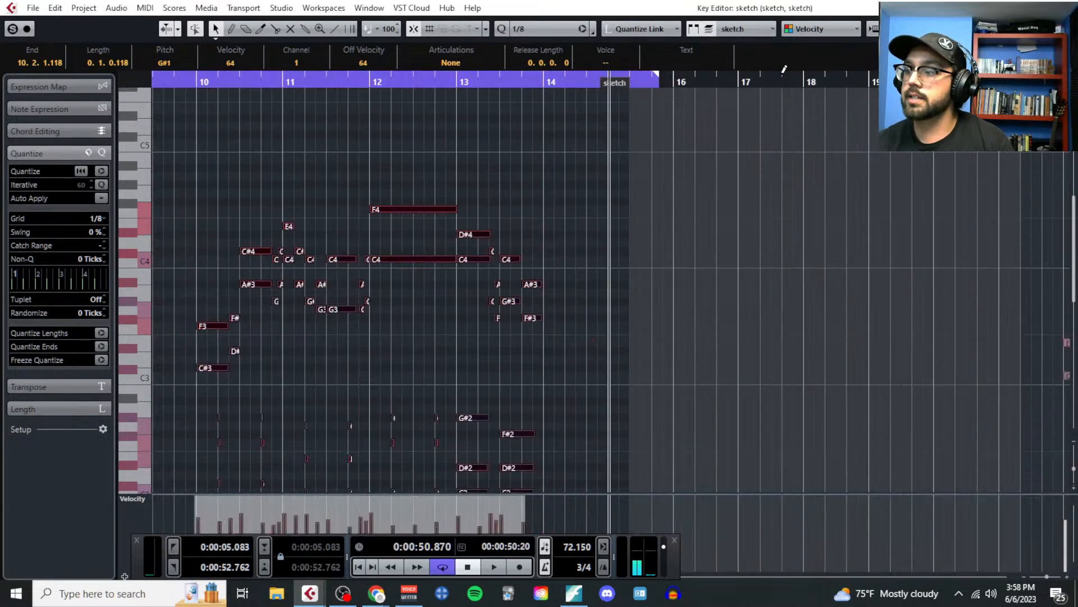
pyautogui.click(547, 78)
pyautogui.hscroll(-4, 548, 105)
pyautogui.click(528, 81)
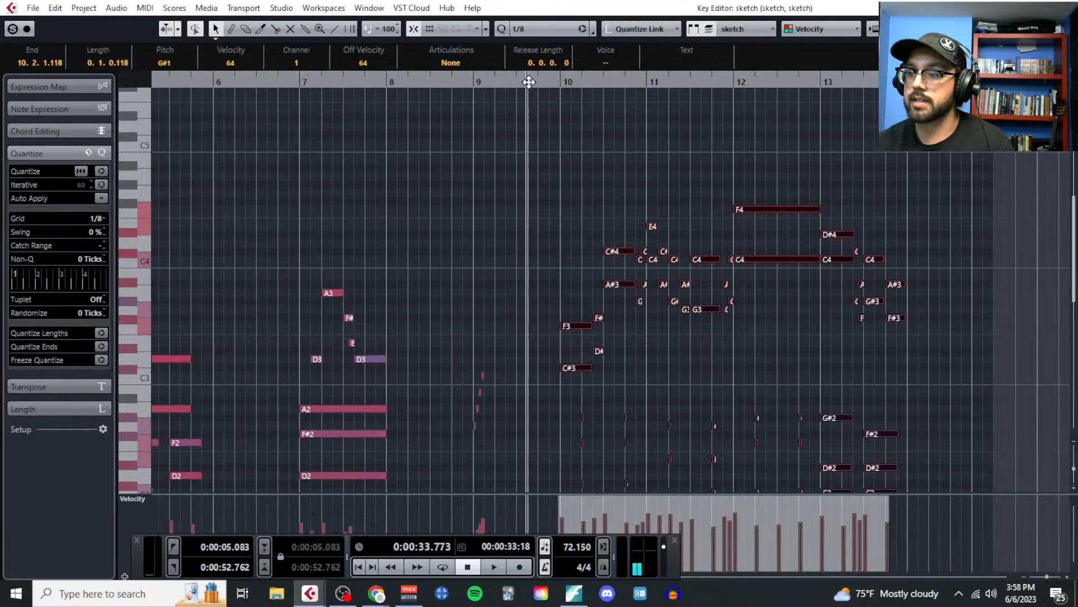
pyautogui.scroll(-3, 594, 358)
pyautogui.scroll(3, 285, 341)
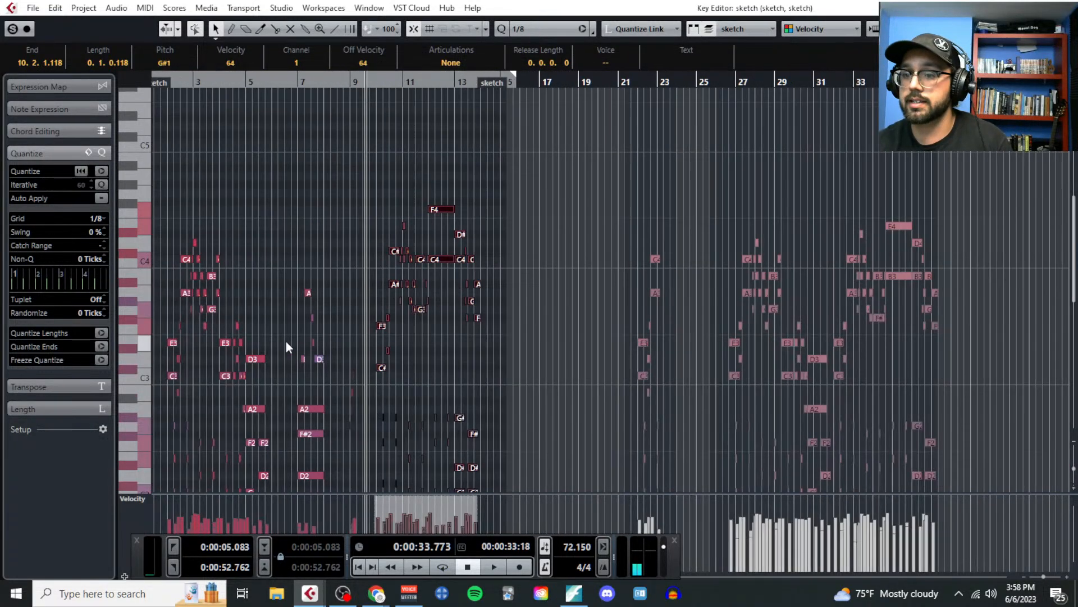
# Step: Play the sketch from its start alongside the video to check the passage's timing, closing the video player at the end
pyautogui.press('KP_1')
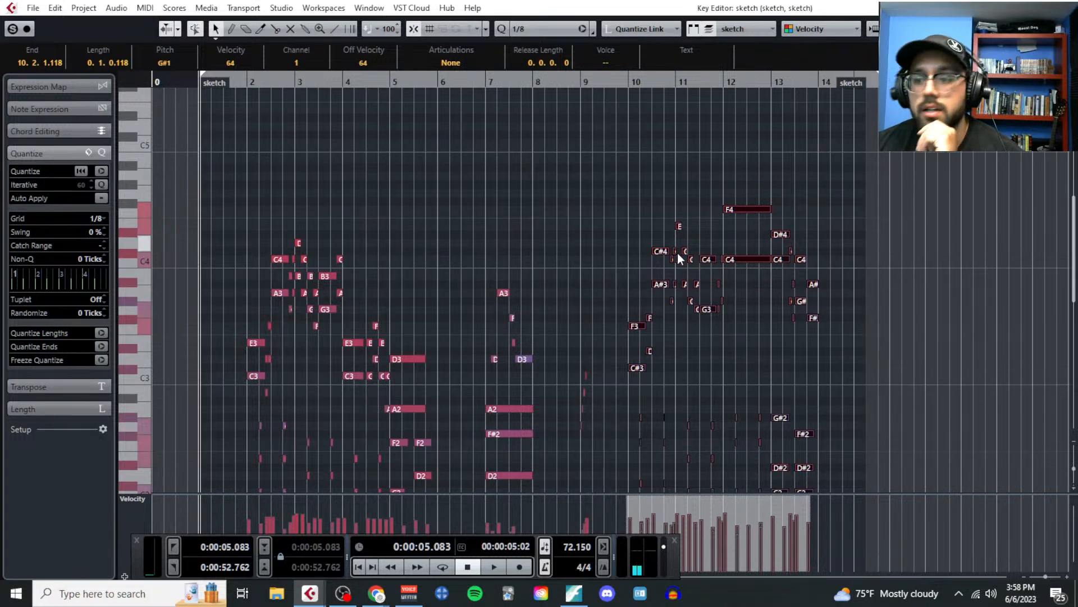
pyautogui.scroll(-5, 309, 284)
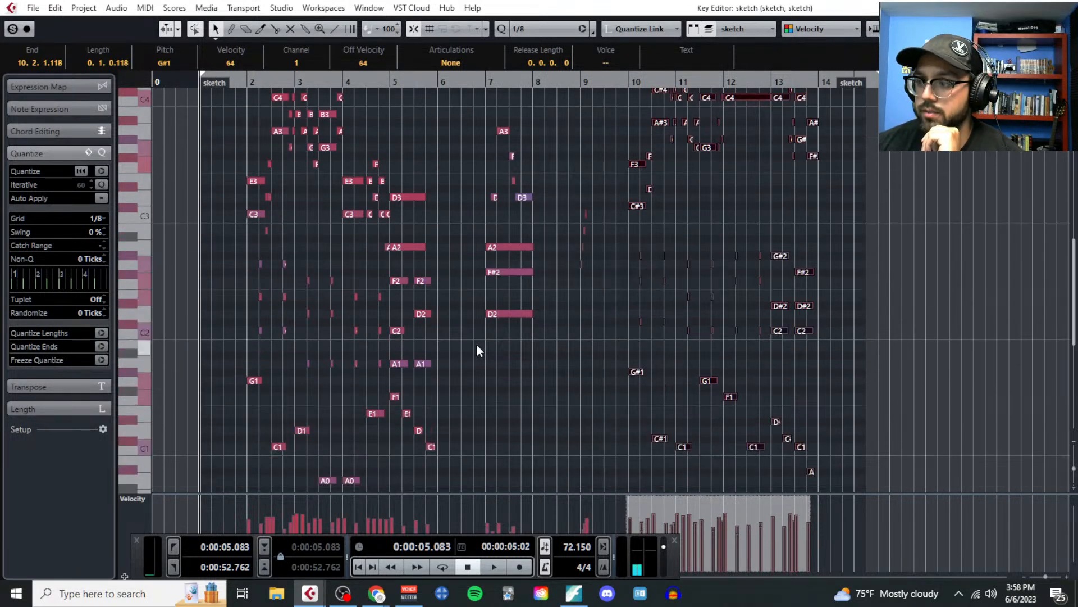
pyautogui.scroll(2, 476, 344)
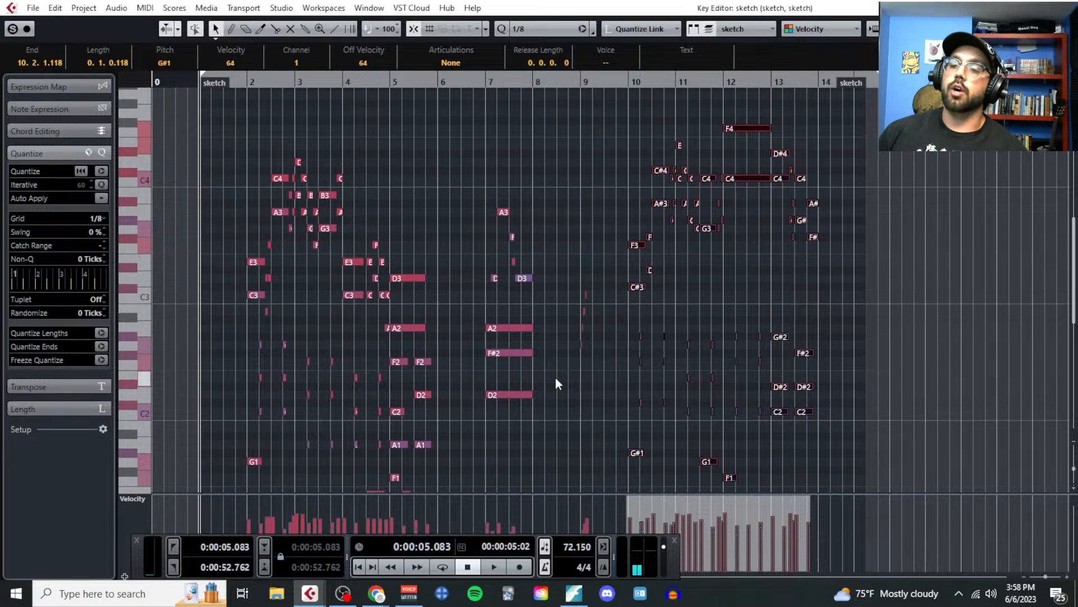
pyautogui.press('F8')
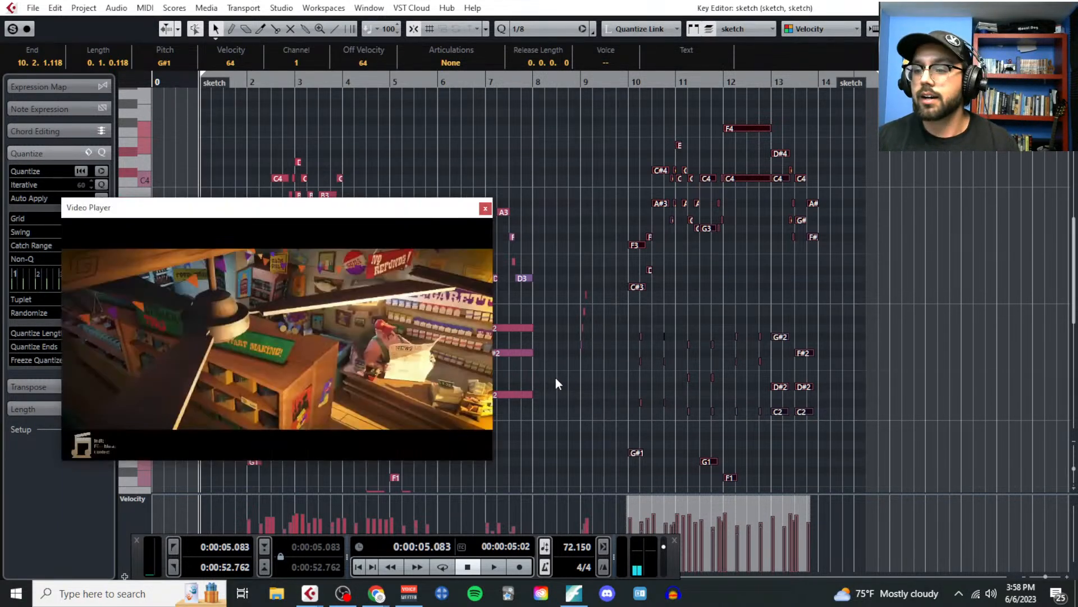
pyautogui.press('space')
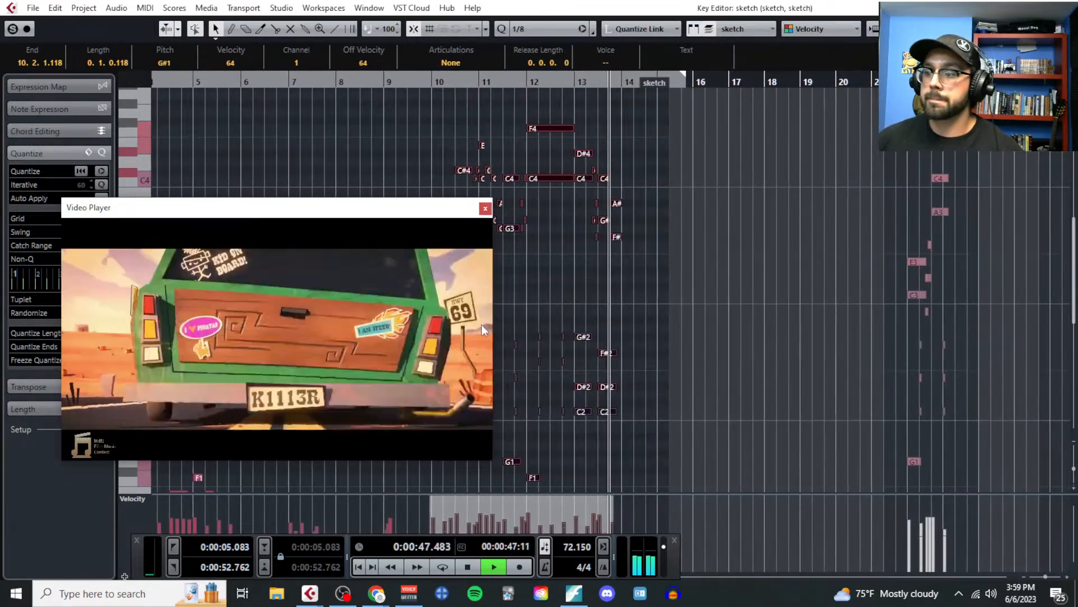
pyautogui.press('space')
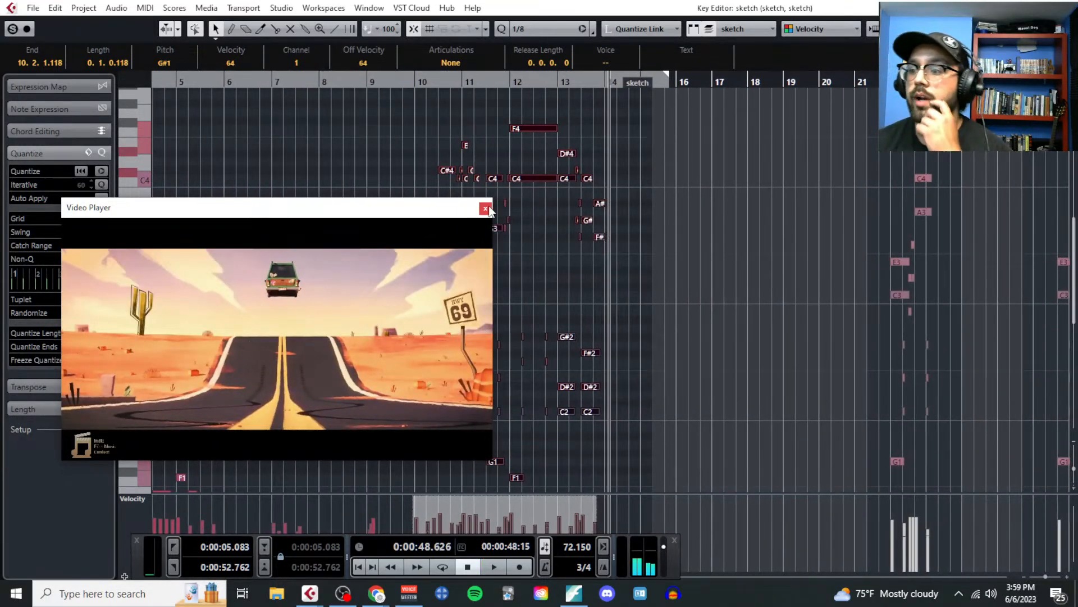
pyautogui.click(485, 209)
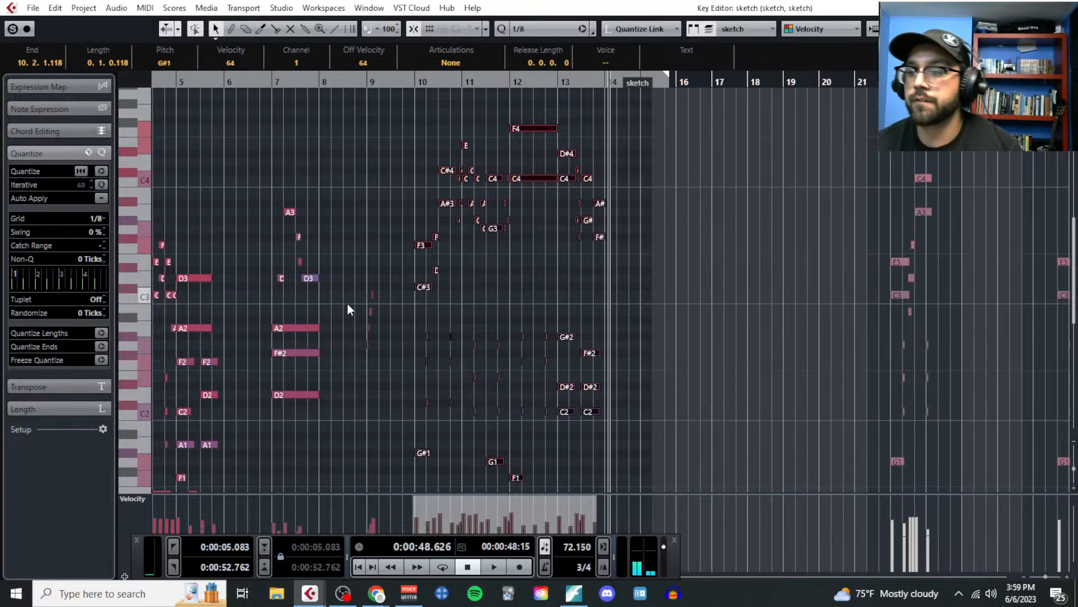
# Step: Copy the five-note upper melody (D3, A3, F#3, E3, D3) above the held chord in bar 7
pyautogui.scroll(3, 359, 314)
pyautogui.moveTo(248, 190); pyautogui.dragTo(379, 301)
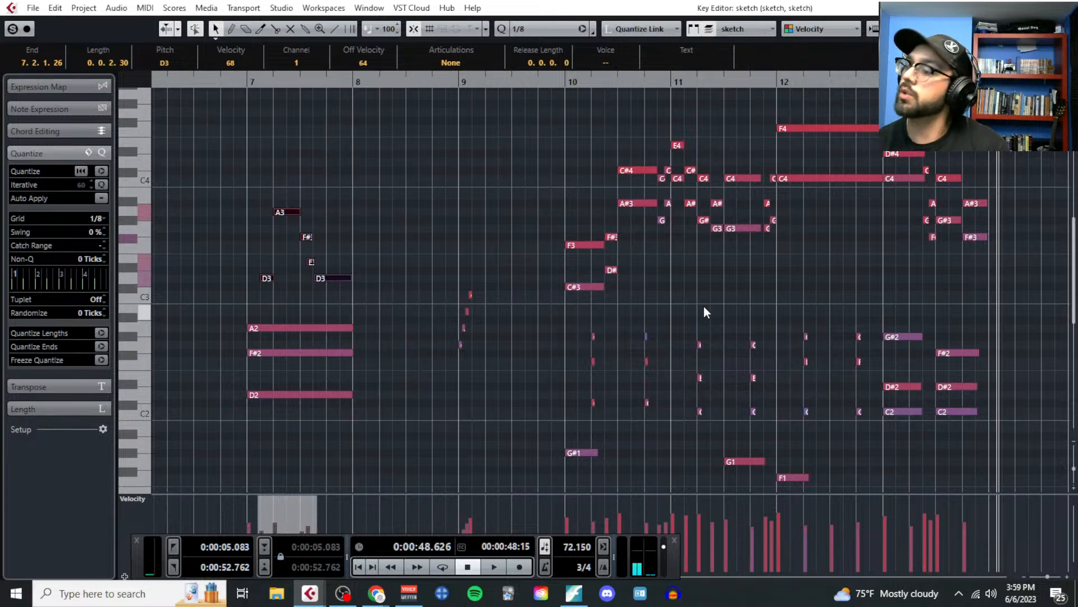
pyautogui.scroll(-4, 633, 337)
pyautogui.scroll(2, 582, 337)
pyautogui.scroll(-2, 344, 251)
pyautogui.scroll(4, 242, 278)
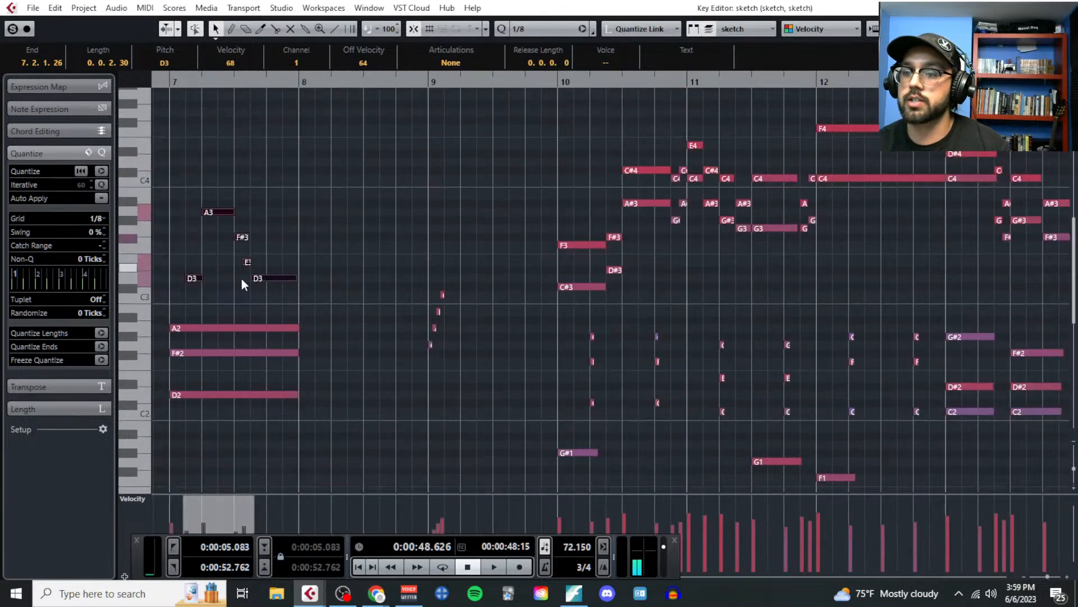
pyautogui.scroll(1, 365, 255)
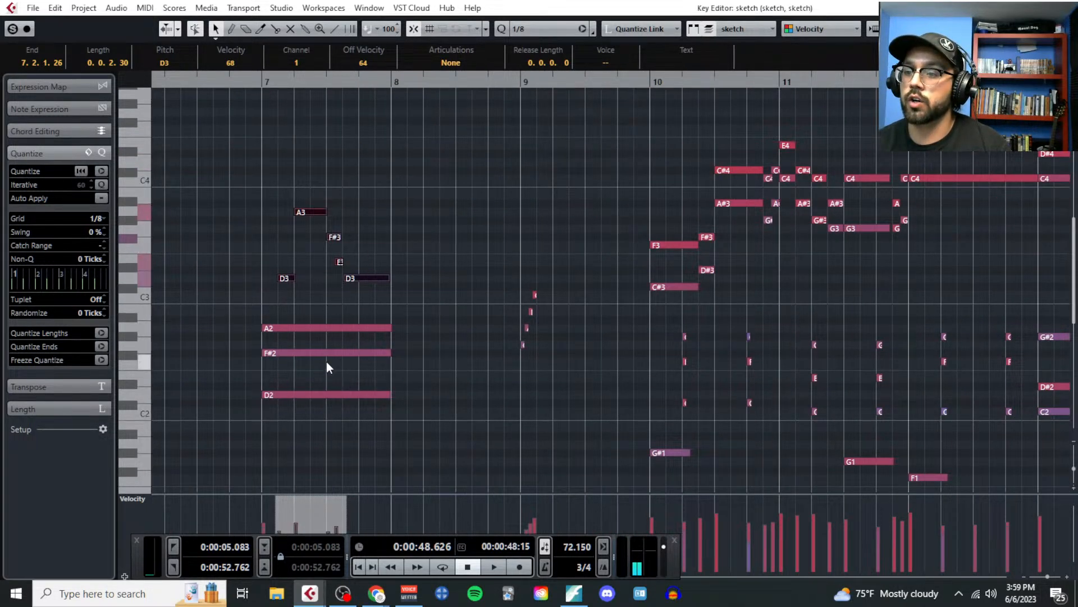
# Step: Transpose all notes from bar 10 to the end of the passage down one semitone
pyautogui.hscroll(3, 621, 325)
pyautogui.scroll(3, 520, 327)
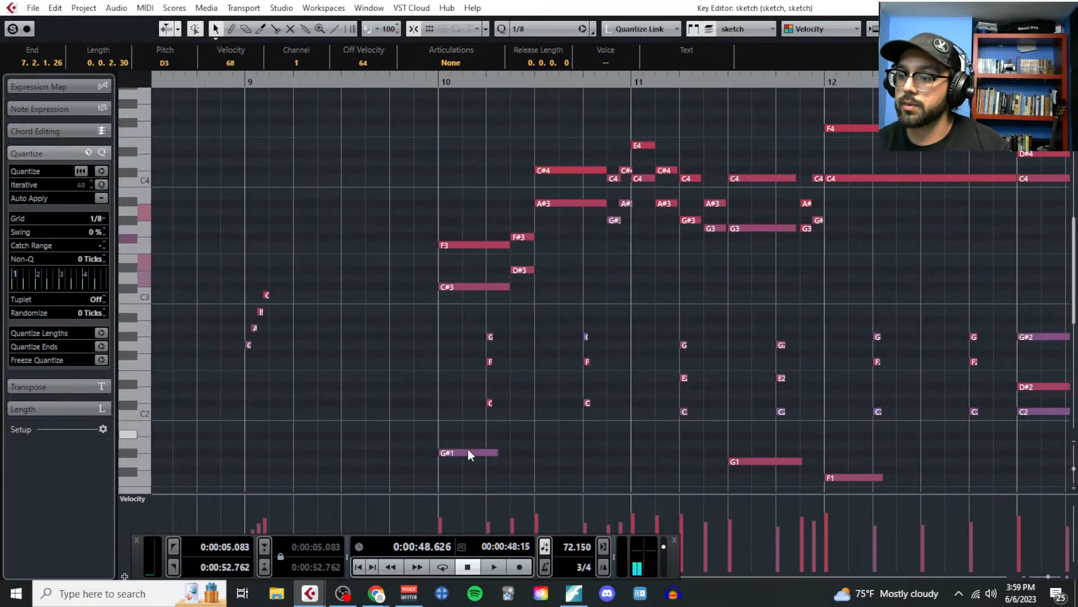
pyautogui.scroll(-5, 511, 391)
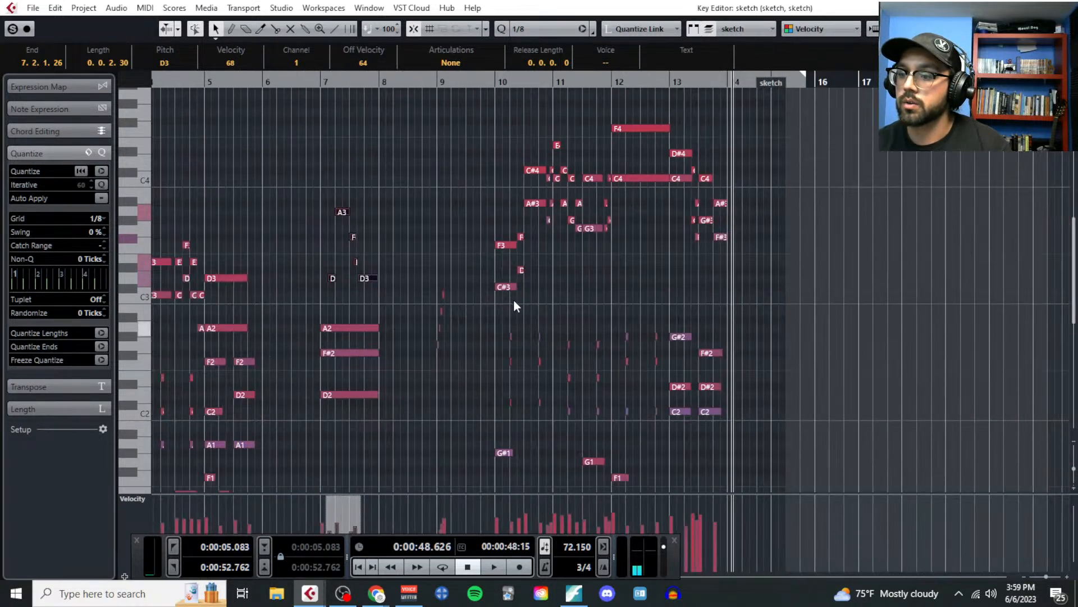
pyautogui.moveTo(490, 116); pyautogui.dragTo(755, 298)
pyautogui.scroll(6, 533, 223)
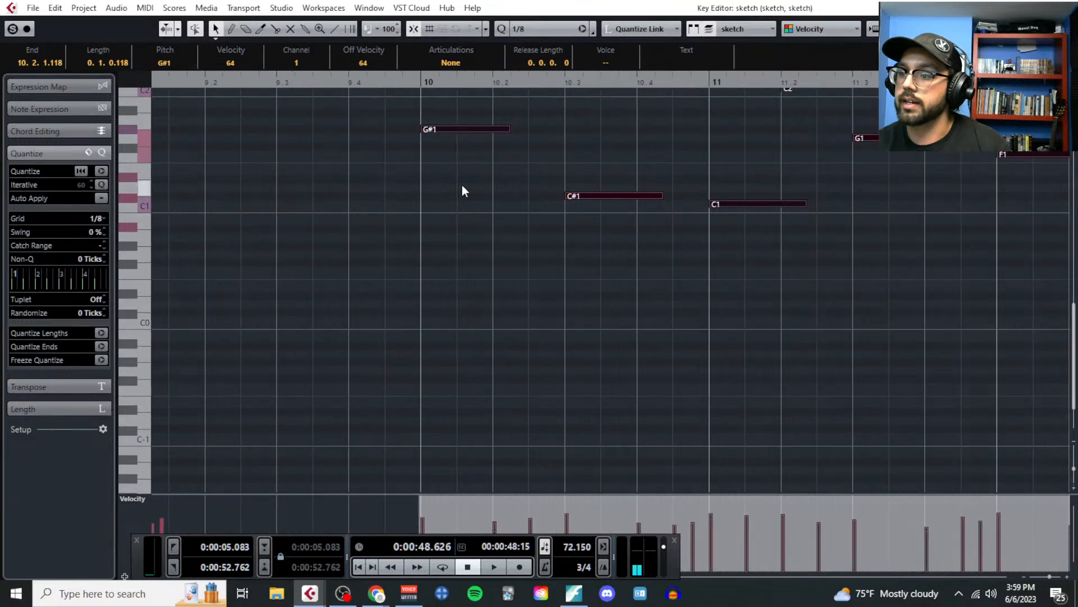
pyautogui.hscroll(15, 666, 285)
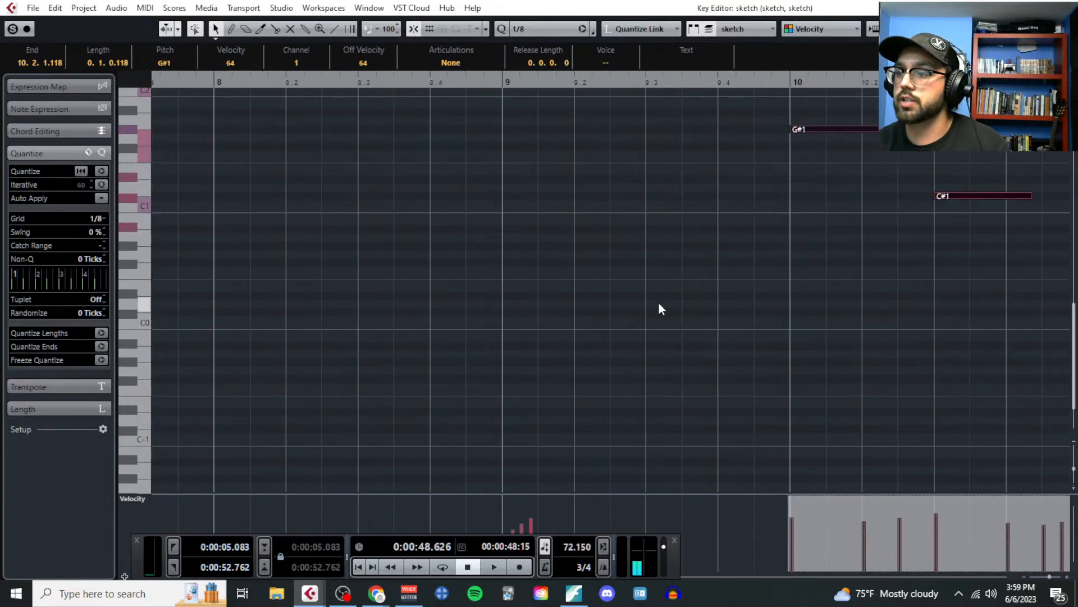
pyautogui.scroll(3, 692, 312)
pyautogui.press('Down')
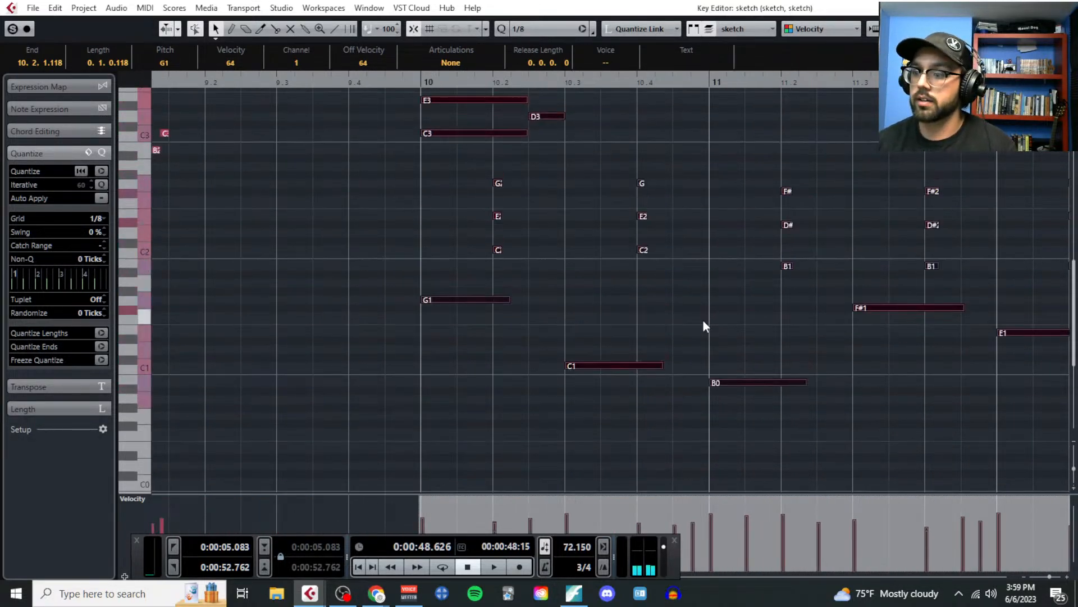
# Step: Paste the copied five-note melody at beat 2 of bar 11 and raise it one octave
pyautogui.scroll(8, 470, 204)
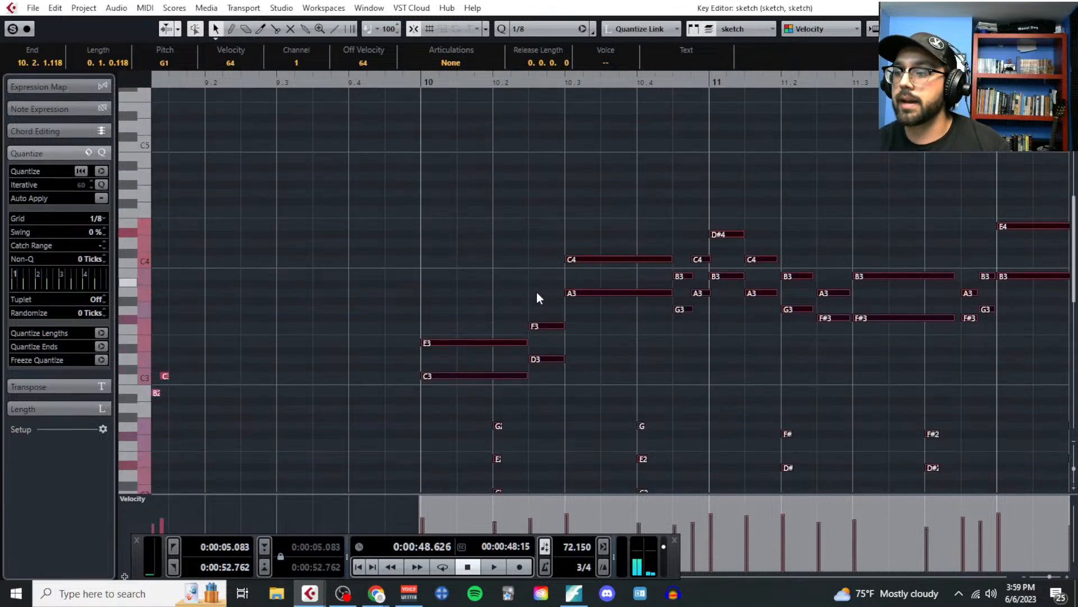
pyautogui.scroll(-2, 590, 340)
pyautogui.scroll(-4, 626, 321)
pyautogui.hscroll(5, 626, 321)
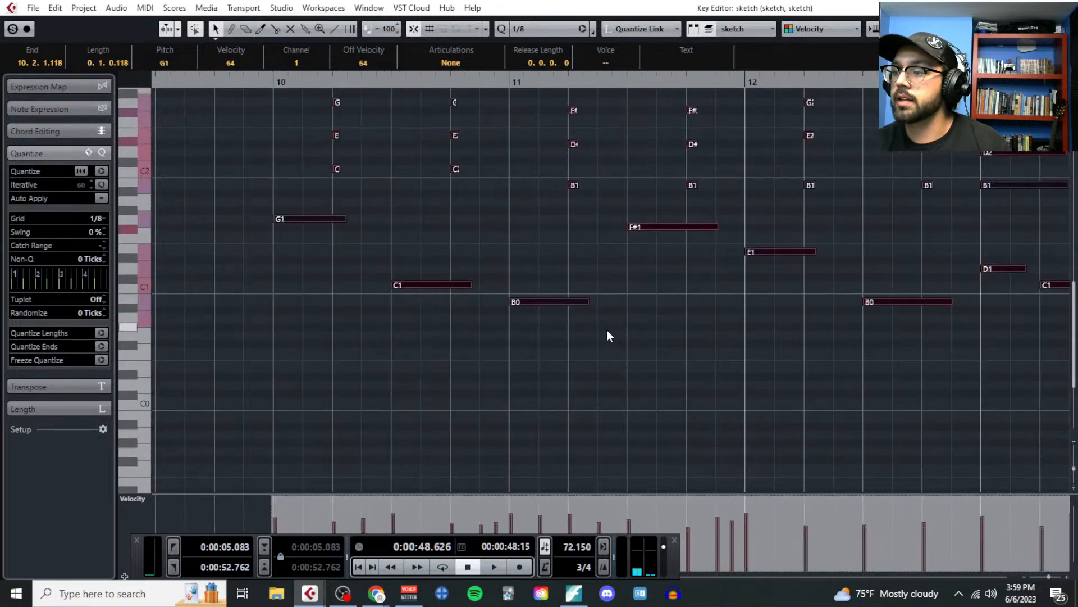
pyautogui.scroll(-1, 585, 332)
pyautogui.scroll(2, 559, 327)
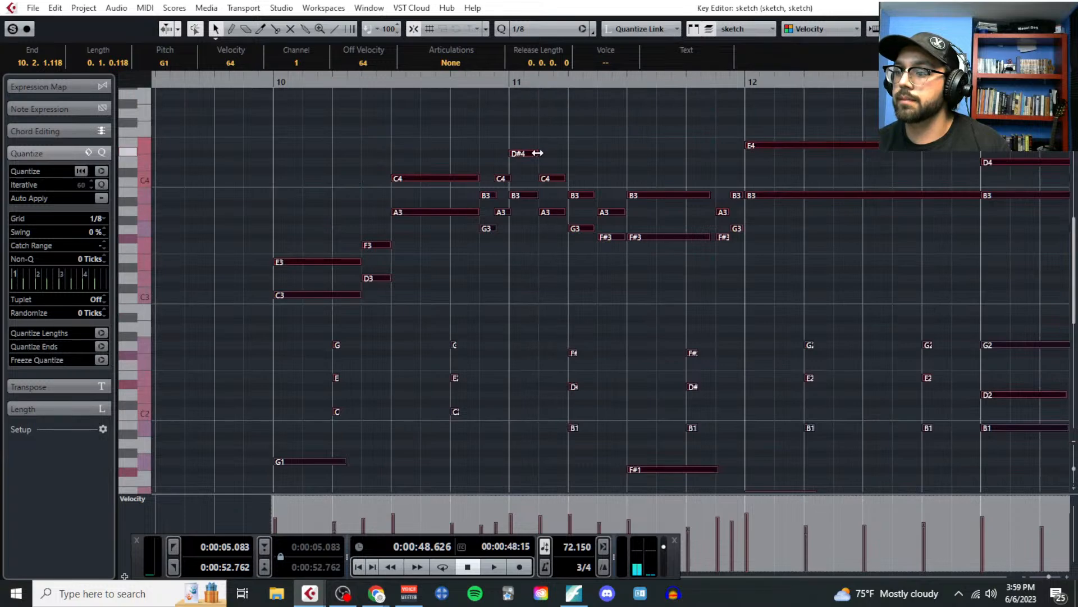
pyautogui.click(569, 82)
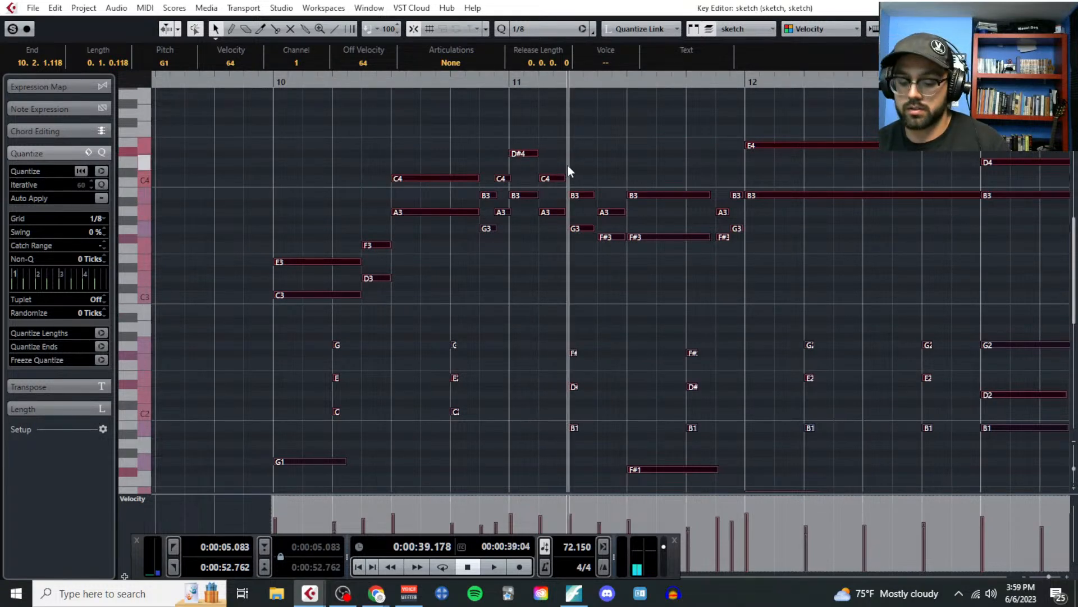
pyautogui.hotkey('ctrl', 'v')
pyautogui.hotkey('shift', 'Up')
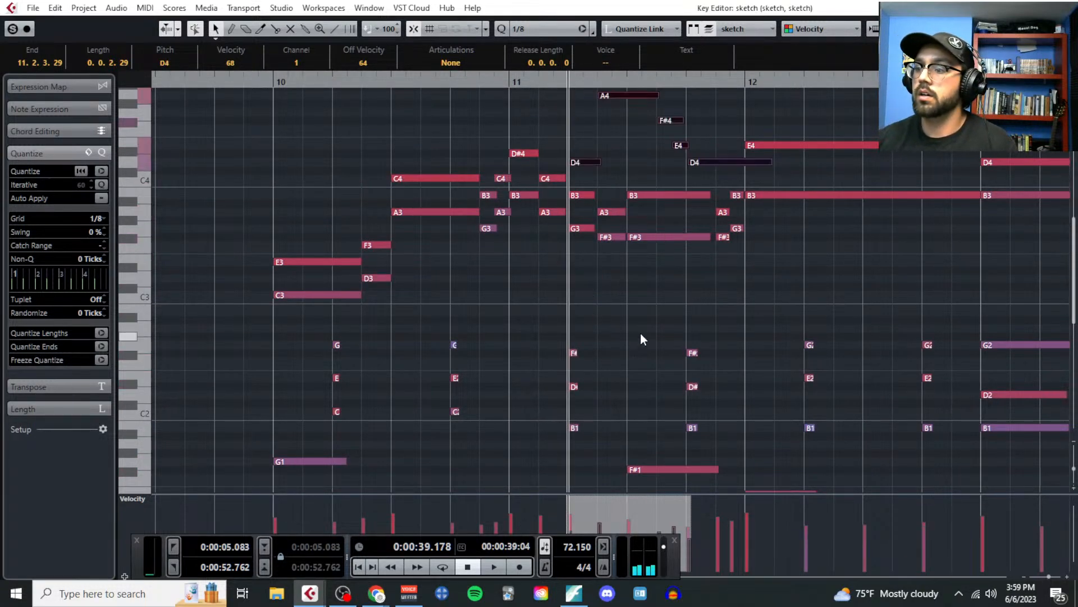
# Step: Transpose the pasted melody up nine more semitones so it starts on B4
pyautogui.press('Up')
pyautogui.press('Up')
pyautogui.press('Up')
pyautogui.press('Up')
pyautogui.press('Up')
pyautogui.press('Up')
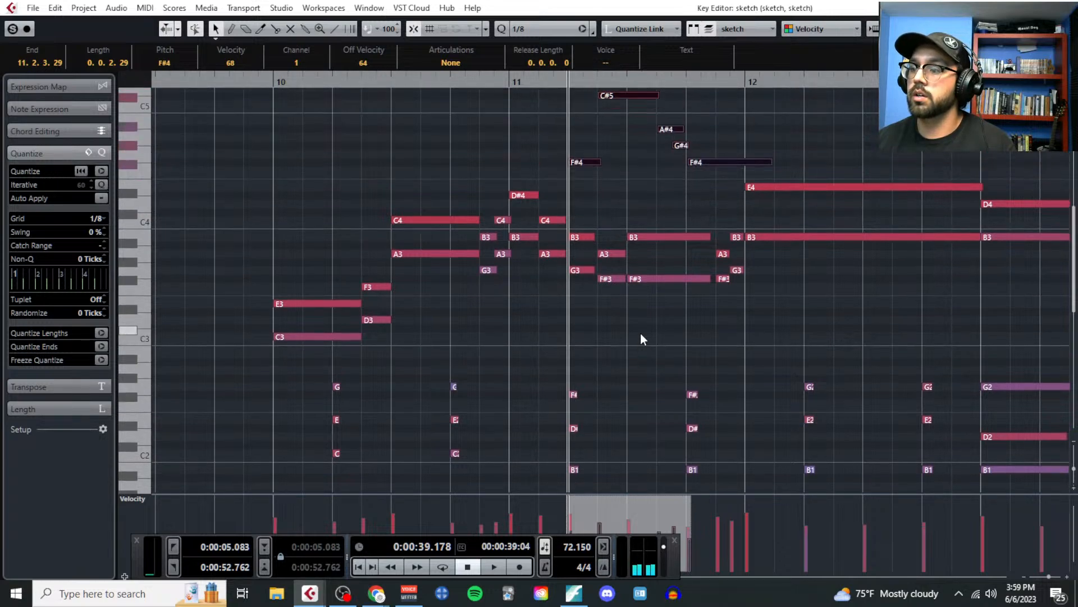
pyautogui.press('Up')
pyautogui.press('Up')
pyautogui.press('Up')
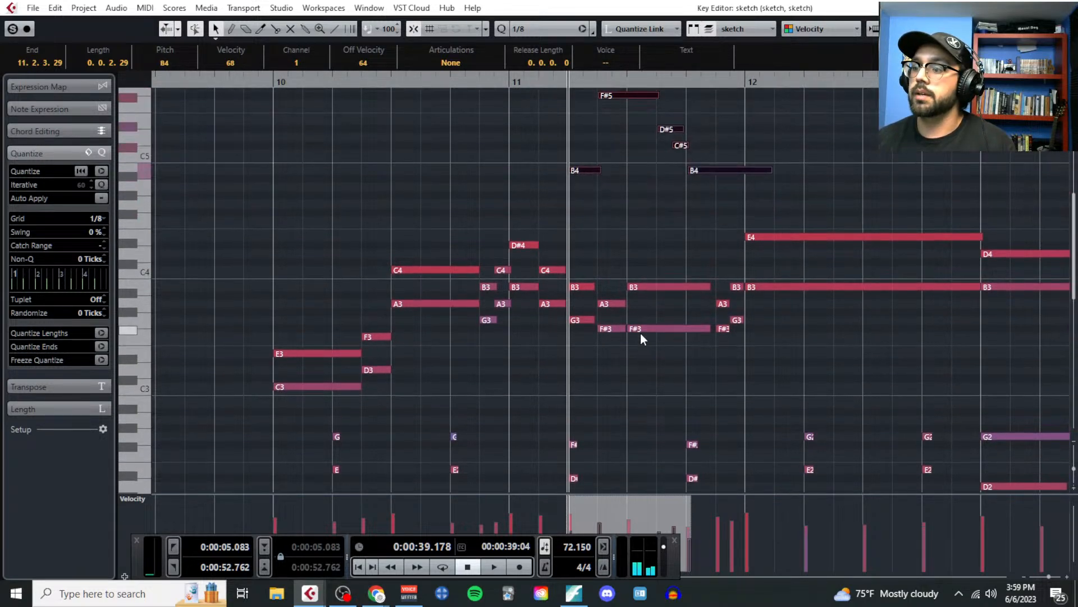
# Step: Play the passage from bar 10 to hear the pasted melody against the existing parts
pyautogui.scroll(-2, 609, 275)
pyautogui.click(444, 85)
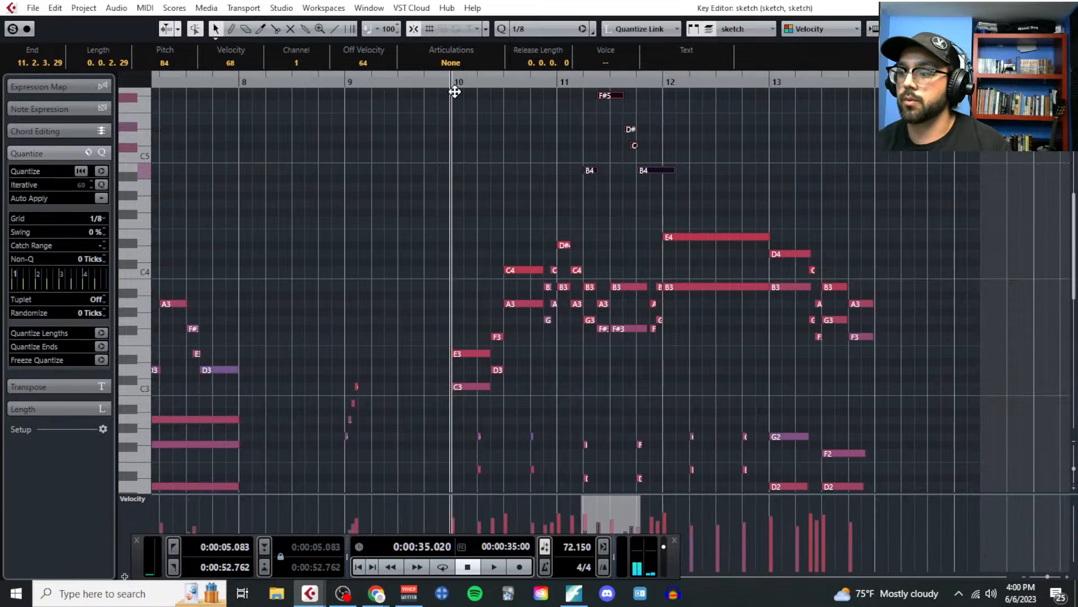
pyautogui.press('space')
pyautogui.press('h')
pyautogui.press('h')
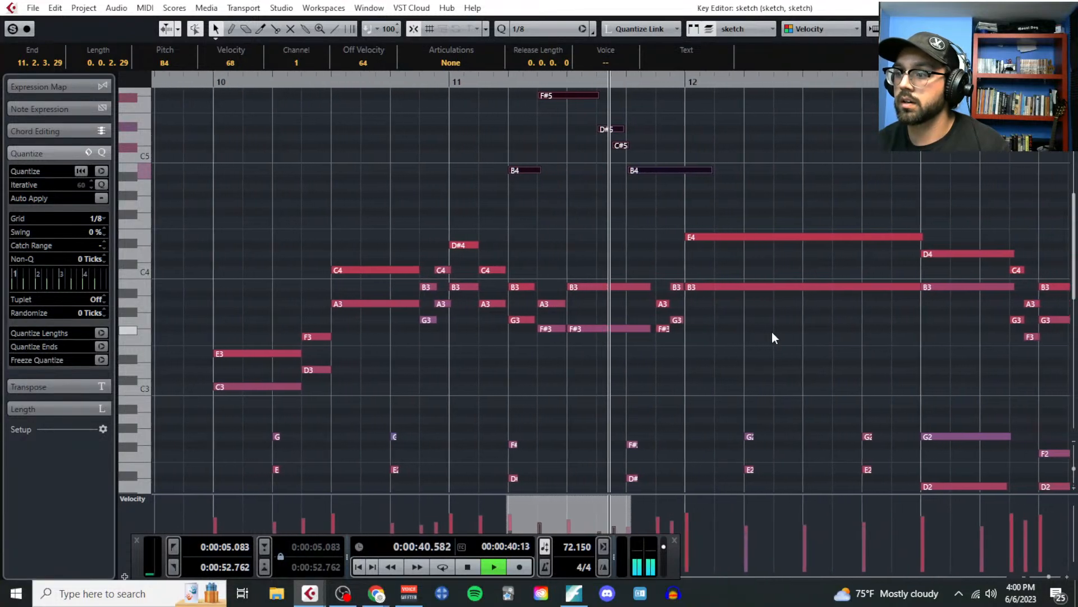
pyautogui.press('space')
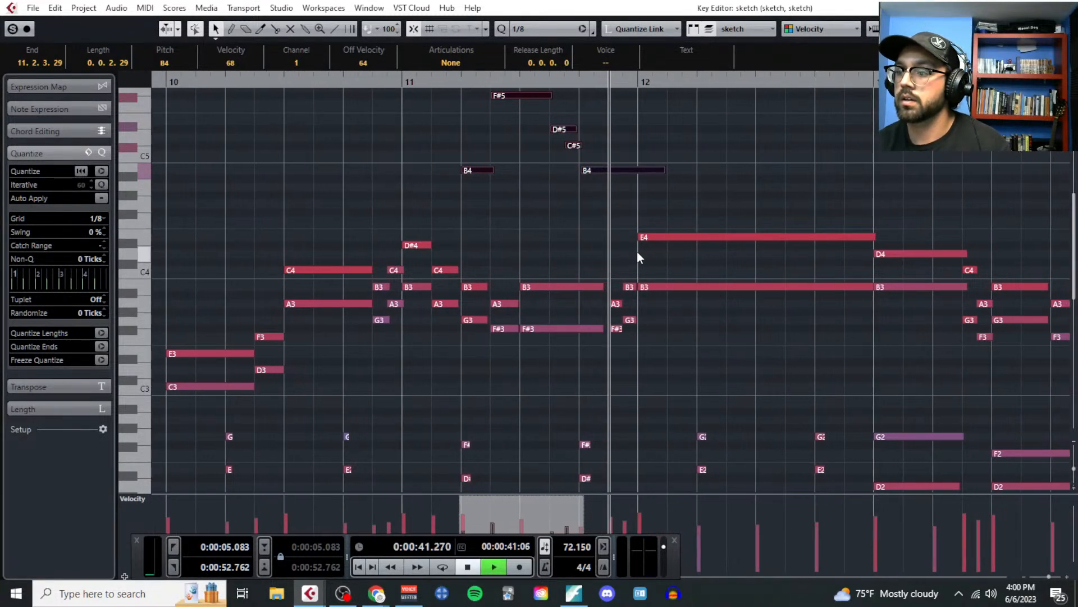
pyautogui.press('space')
pyautogui.press('space')
# Step: Move the pasted five-note melody from bar 11 to the second eighth note of bar 12
pyautogui.scroll(3, 475, 236)
pyautogui.moveTo(401, 214); pyautogui.dragTo(646, 364)
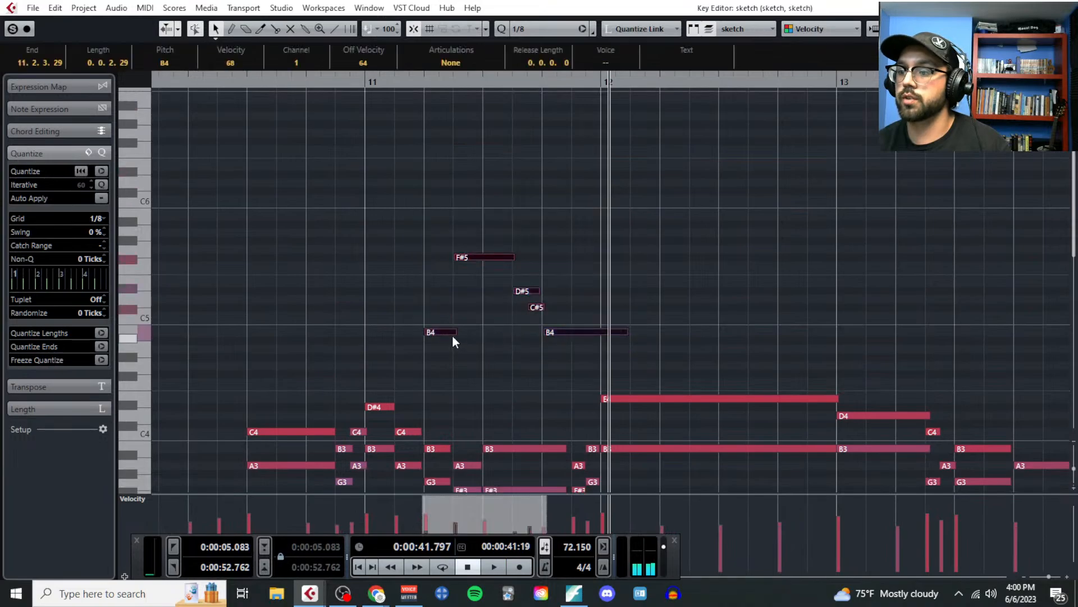
pyautogui.moveTo(452, 335); pyautogui.dragTo(656, 338)
# Step: Play bar 12 to hear the moved melody over the held E4 and B3 notes
pyautogui.scroll(-2, 438, 329)
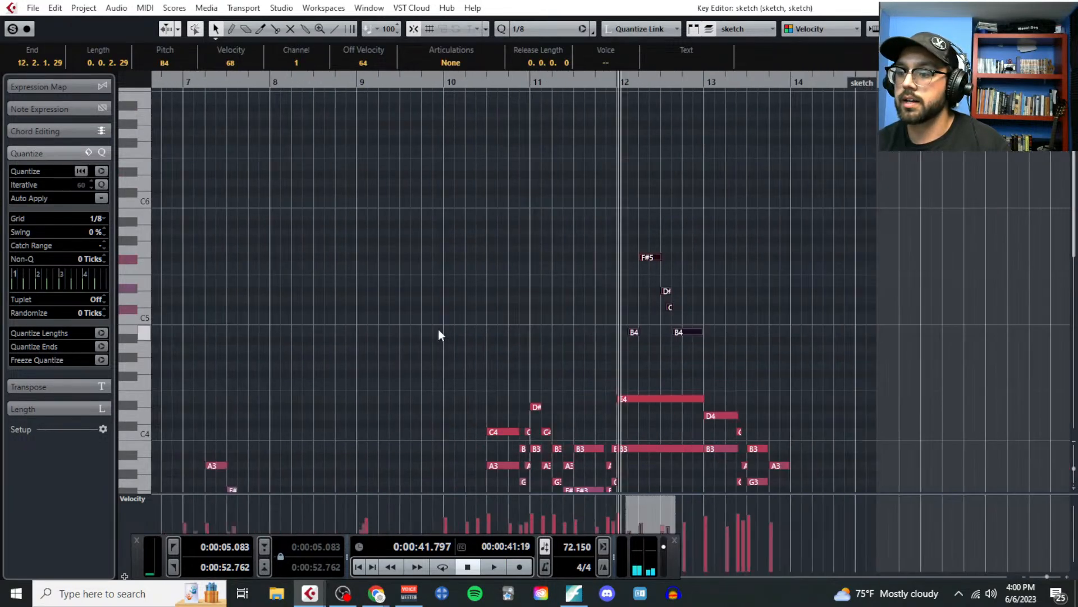
pyautogui.hscroll(-3, 574, 369)
pyautogui.scroll(-5, 558, 337)
pyautogui.hscroll(-3, 643, 341)
pyautogui.hscroll(3, 643, 341)
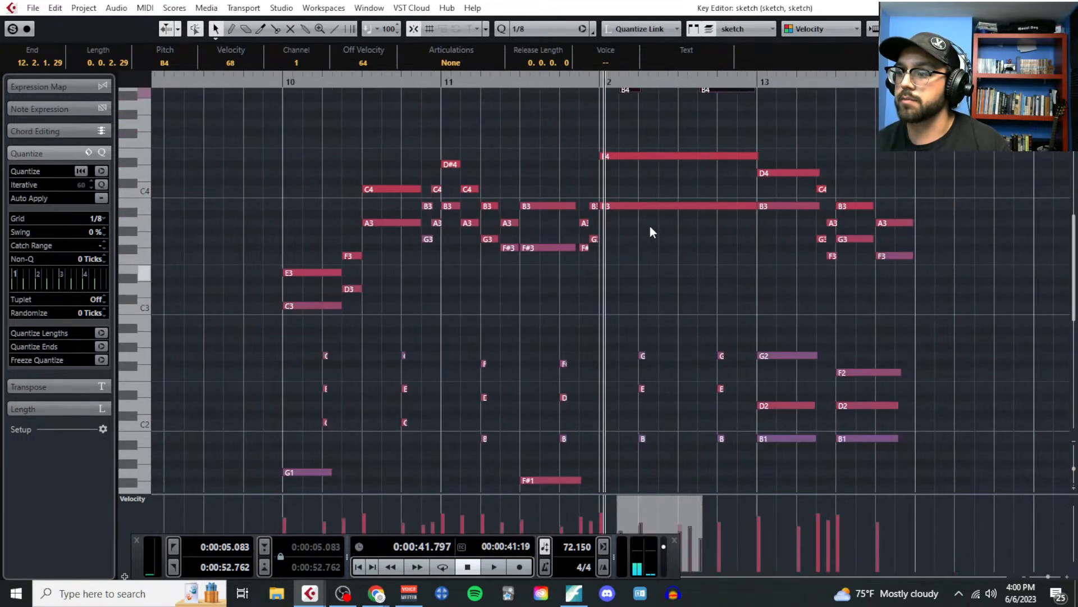
pyautogui.press('space')
pyautogui.scroll(3, 639, 234)
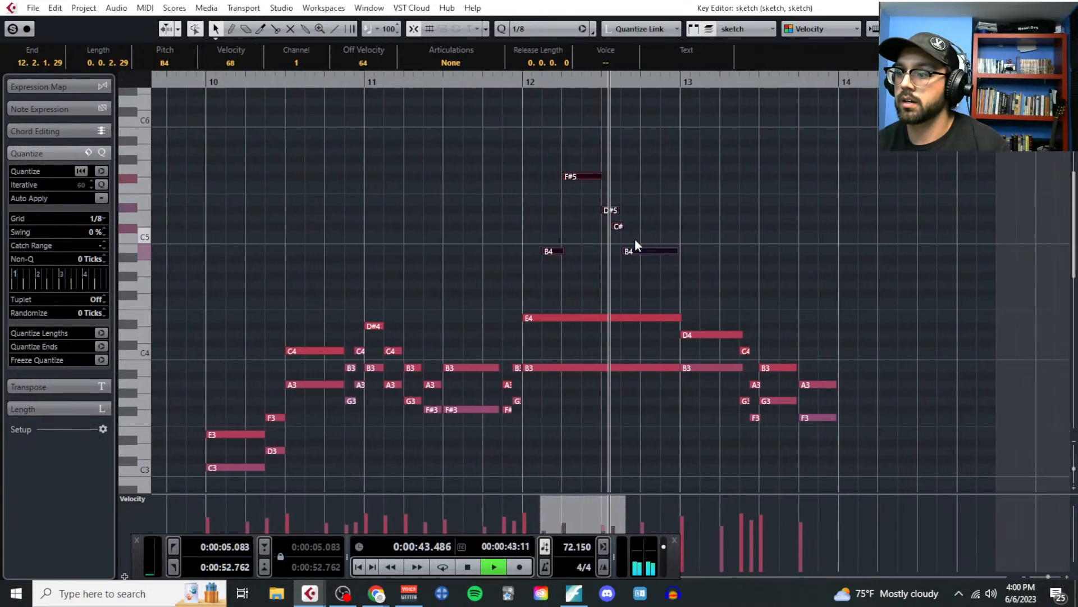
pyautogui.press('space')
# Step: Transpose the five-note melody in bar 12 up one semitone so it starts on C5
pyautogui.scroll(-5, 569, 326)
pyautogui.scroll(2, 532, 419)
pyautogui.scroll(3, 533, 424)
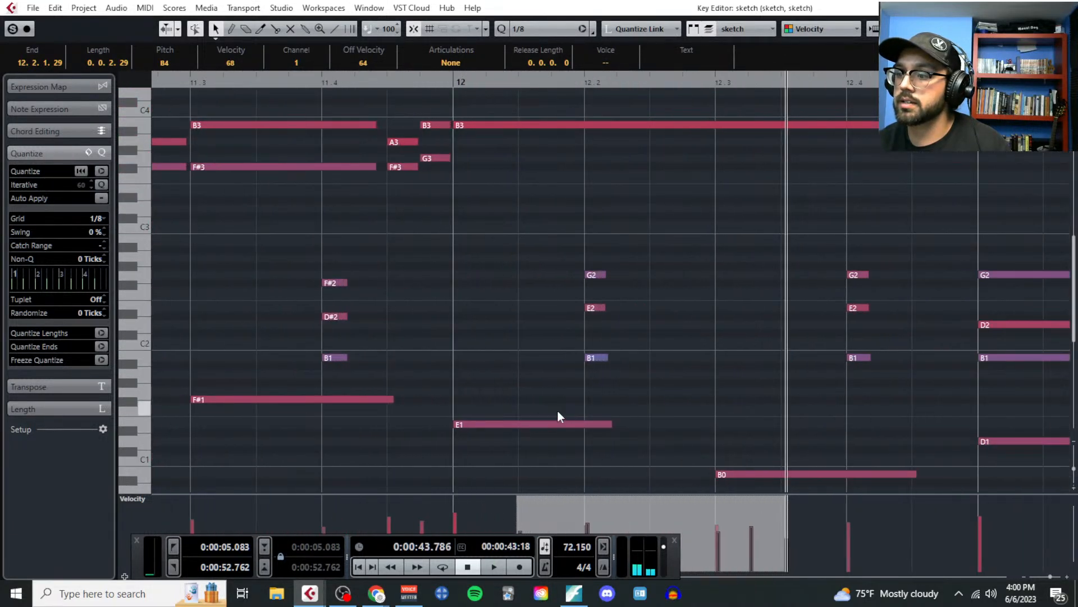
pyautogui.scroll(-3, 573, 406)
pyautogui.scroll(5, 576, 399)
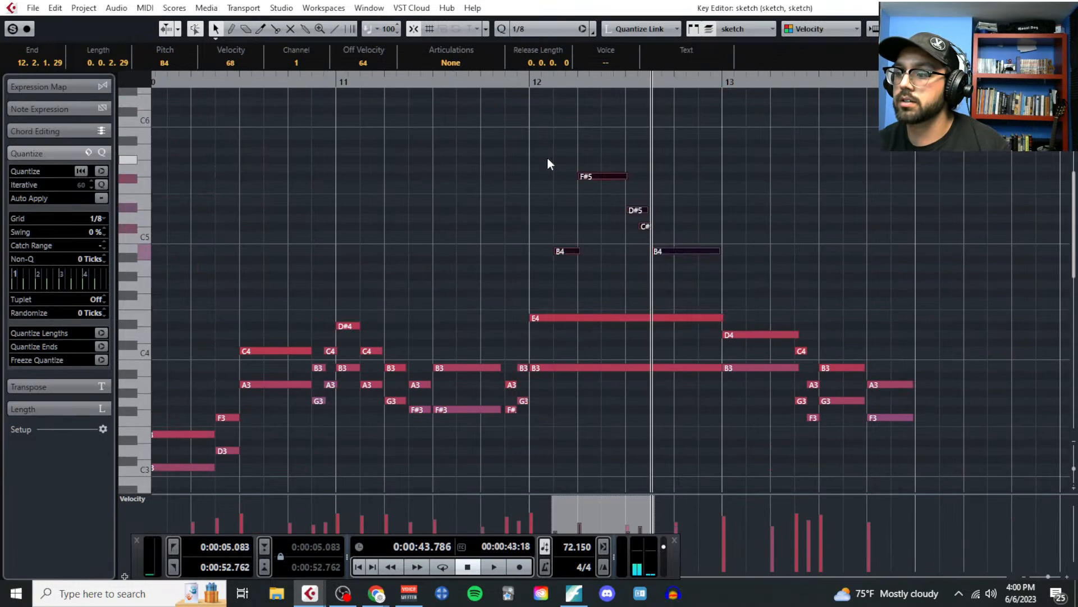
pyautogui.moveTo(548, 158); pyautogui.dragTo(739, 287)
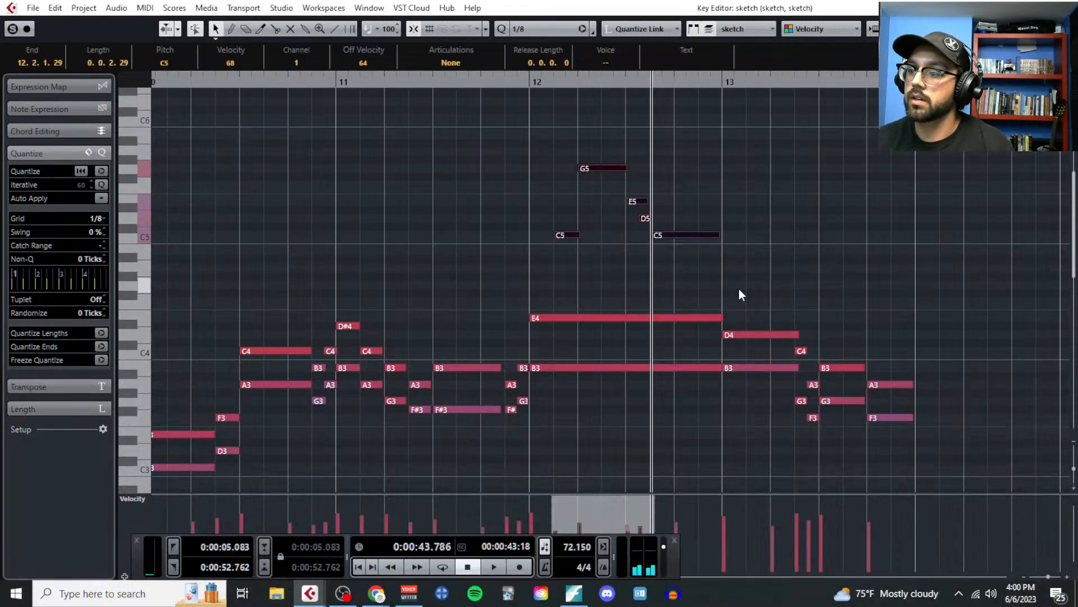
# Step: Transpose the five-note melody in bar 12 up four more semitones so it starts on E5
pyautogui.press('Up')
pyautogui.press('Up')
pyautogui.press('Up')
pyautogui.press('Up')
pyautogui.press('Up')
pyautogui.scroll(3, 702, 298)
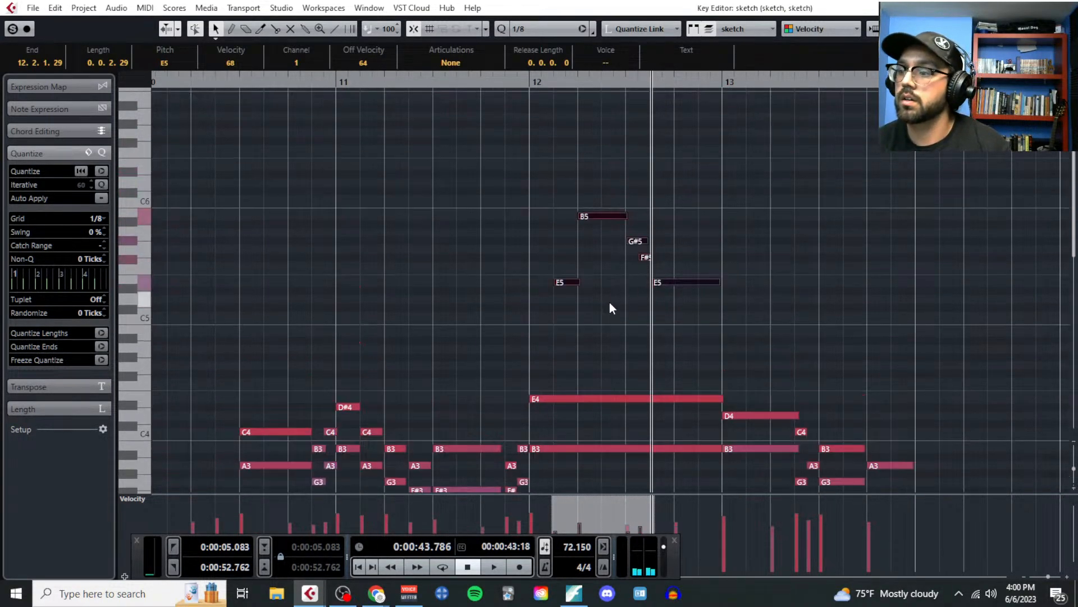
# Step: Lower the G#5 to G5 and the F#5 to F5 in the bar 12 melody, and play the bar back
pyautogui.click(600, 301)
pyautogui.scroll(2, 561, 270)
pyautogui.moveTo(668, 241); pyautogui.dragTo(690, 265)
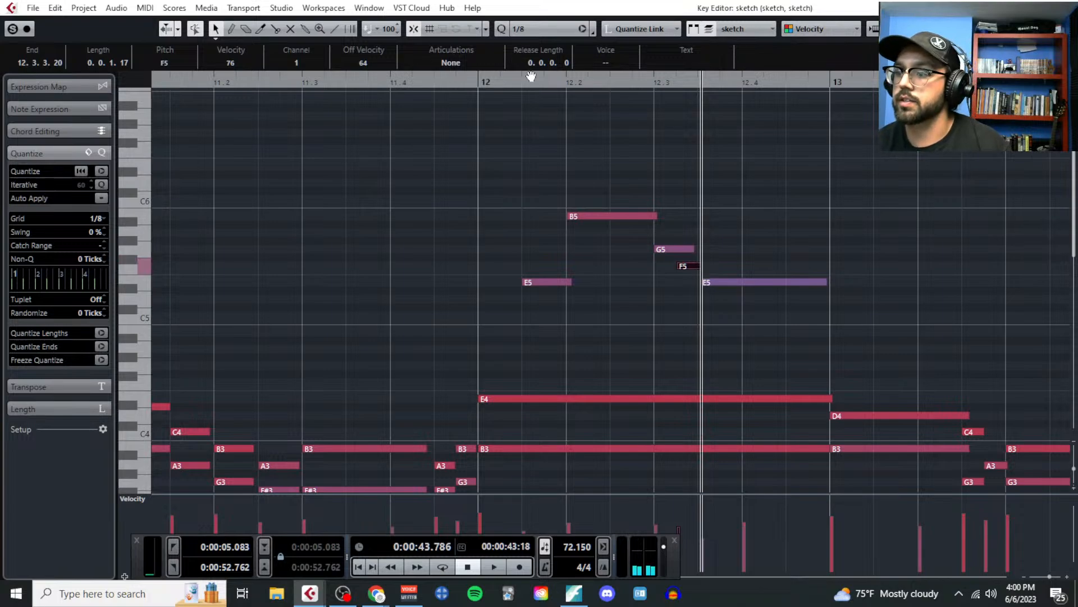
pyautogui.press('space')
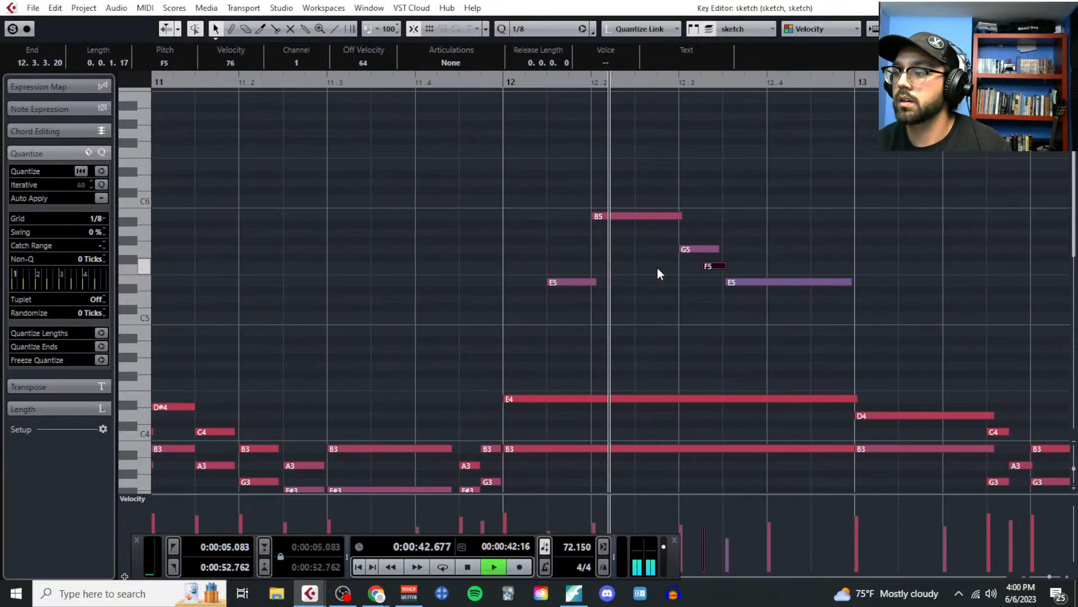
pyautogui.press('space')
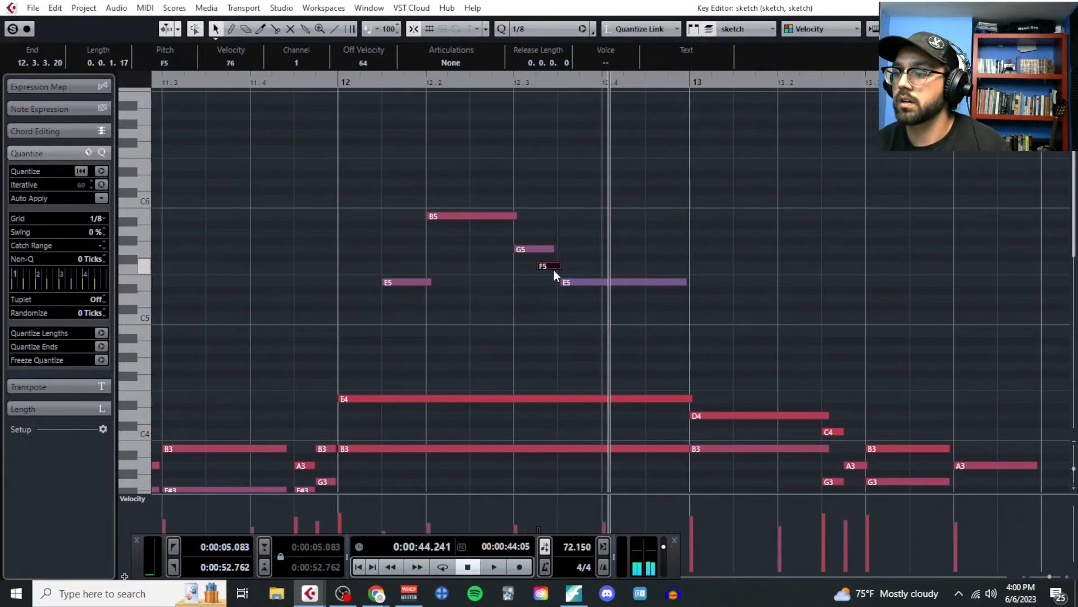
# Step: Check the lower chords under bars 12 and 13, and raise the bar 12 melody's F5 to F#5
pyautogui.scroll(-10, 562, 264)
pyautogui.scroll(-3, 510, 325)
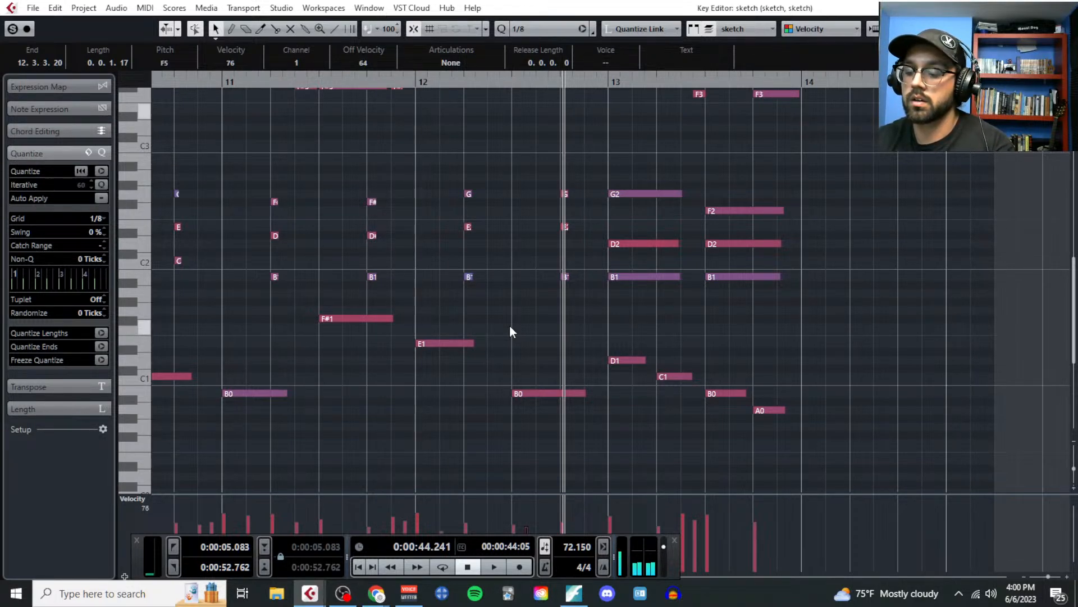
pyautogui.scroll(4, 679, 274)
pyautogui.scroll(2, 696, 268)
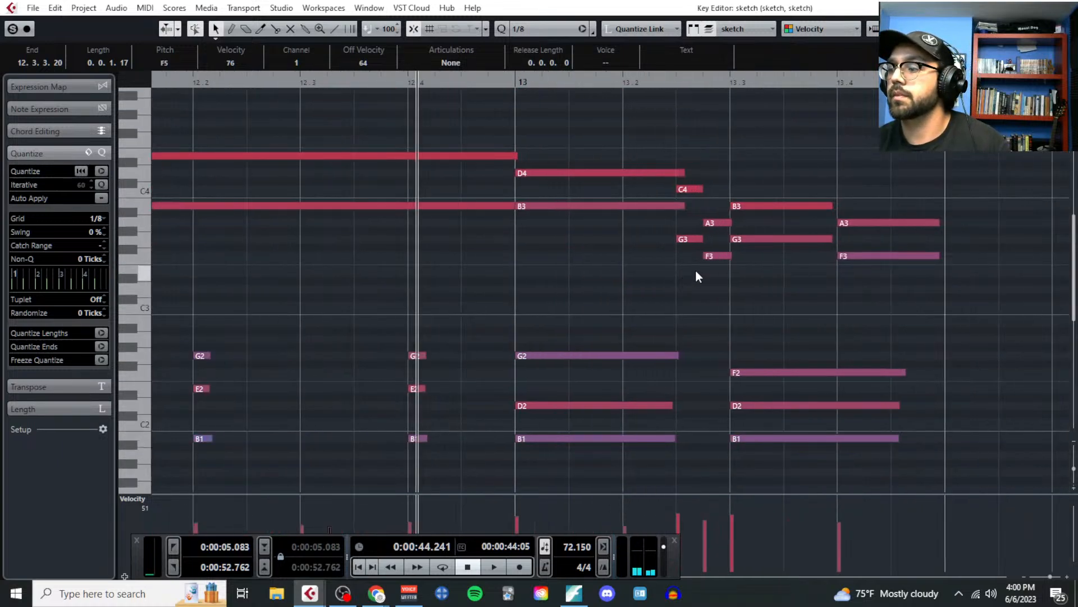
pyautogui.scroll(-2, 674, 272)
pyautogui.scroll(8, 469, 264)
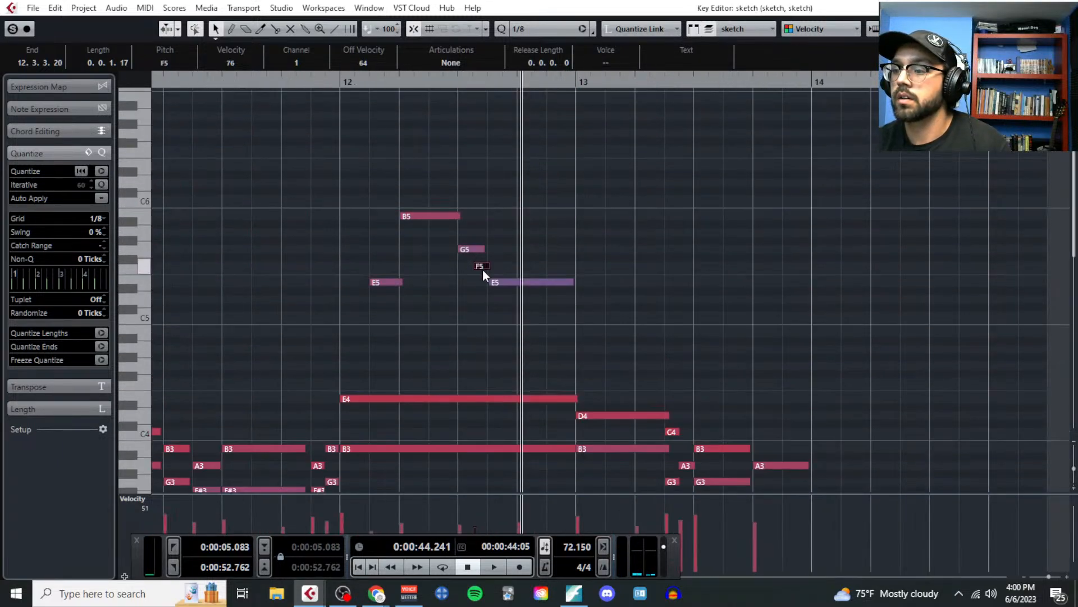
pyautogui.scroll(-3, 487, 266)
# Step: Raise the velocities of all five melody notes in bar 12, bringing the first E5 to 89
pyautogui.hscroll(-5, 621, 259)
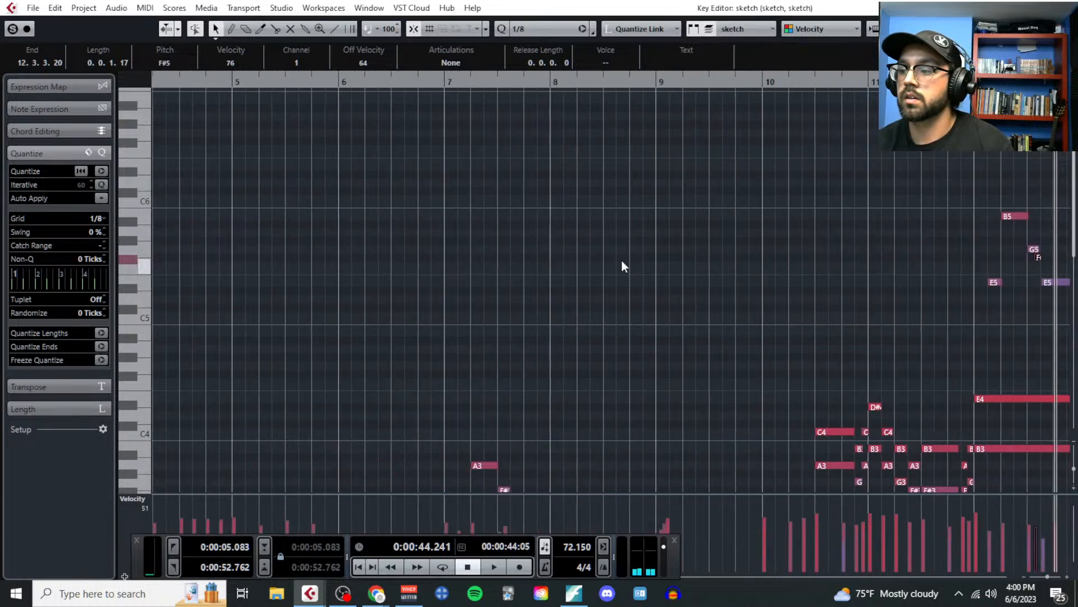
pyautogui.scroll(2, 867, 288)
pyautogui.moveTo(651, 201); pyautogui.dragTo(812, 354)
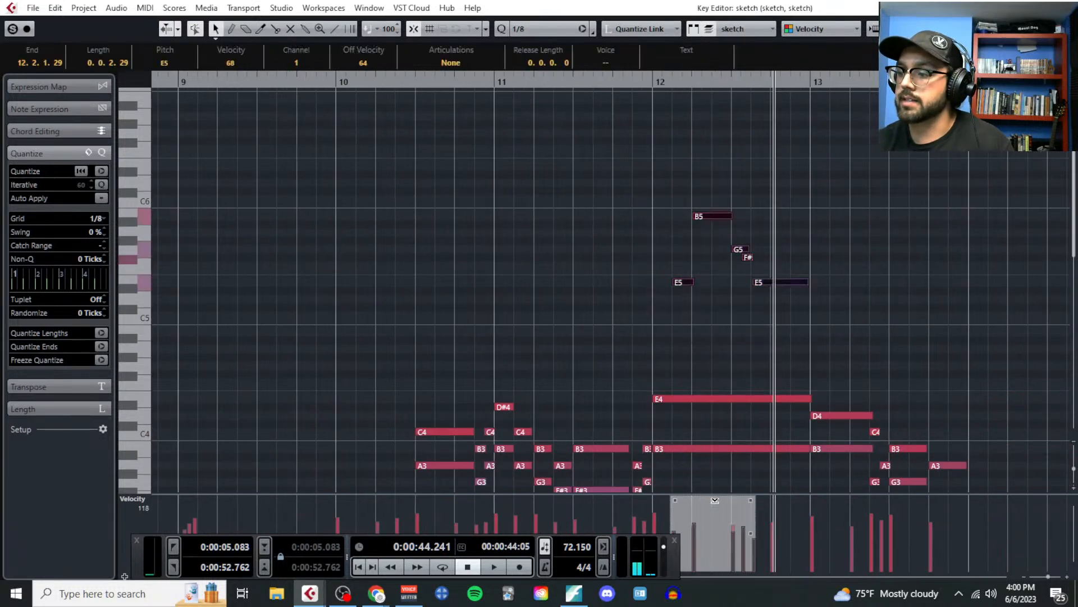
pyautogui.scroll(-2, 554, 332)
pyautogui.scroll(-5, 494, 264)
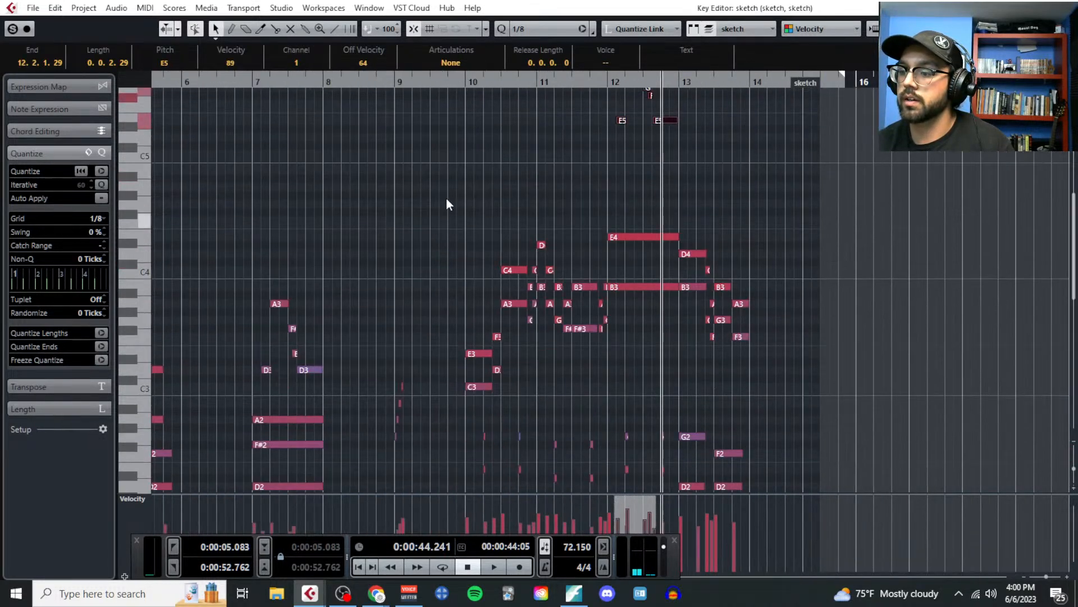
# Step: Play the passage from bar 10 against the video, and close the Video Player
pyautogui.click(462, 81)
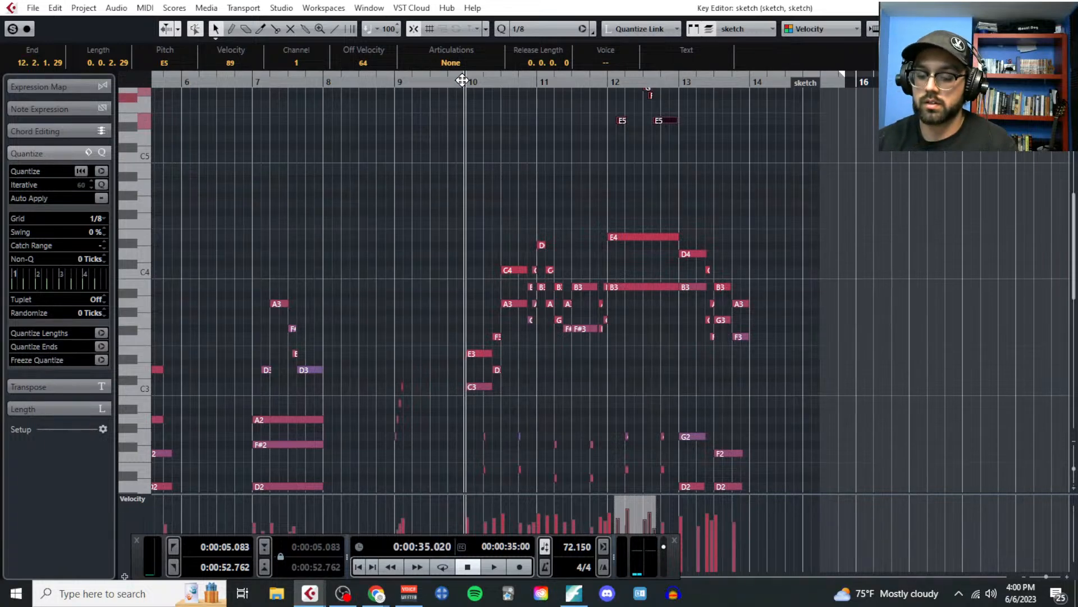
pyautogui.press('space')
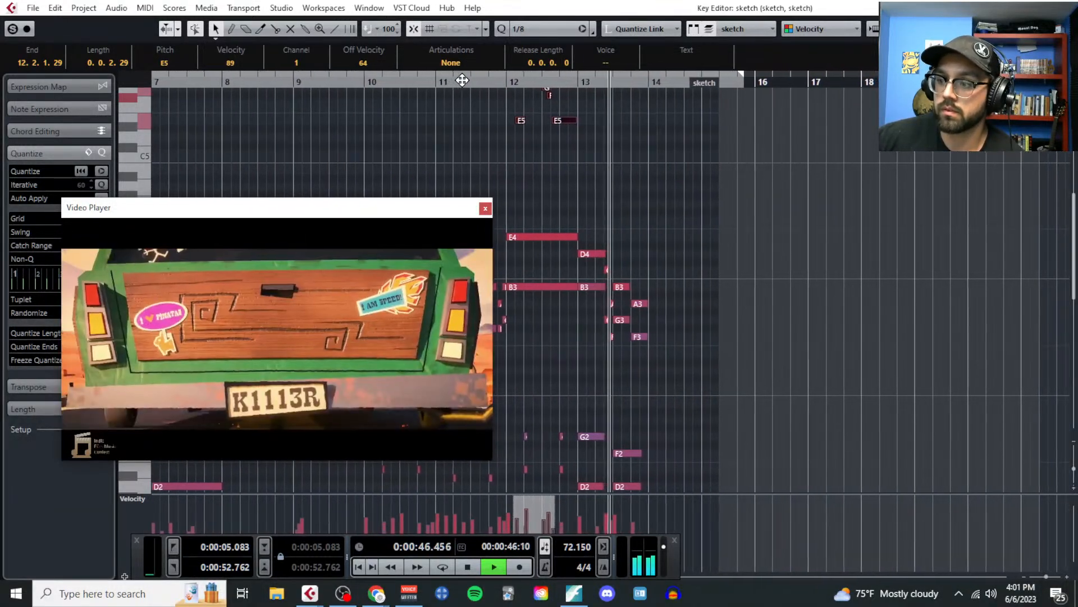
pyautogui.press('space')
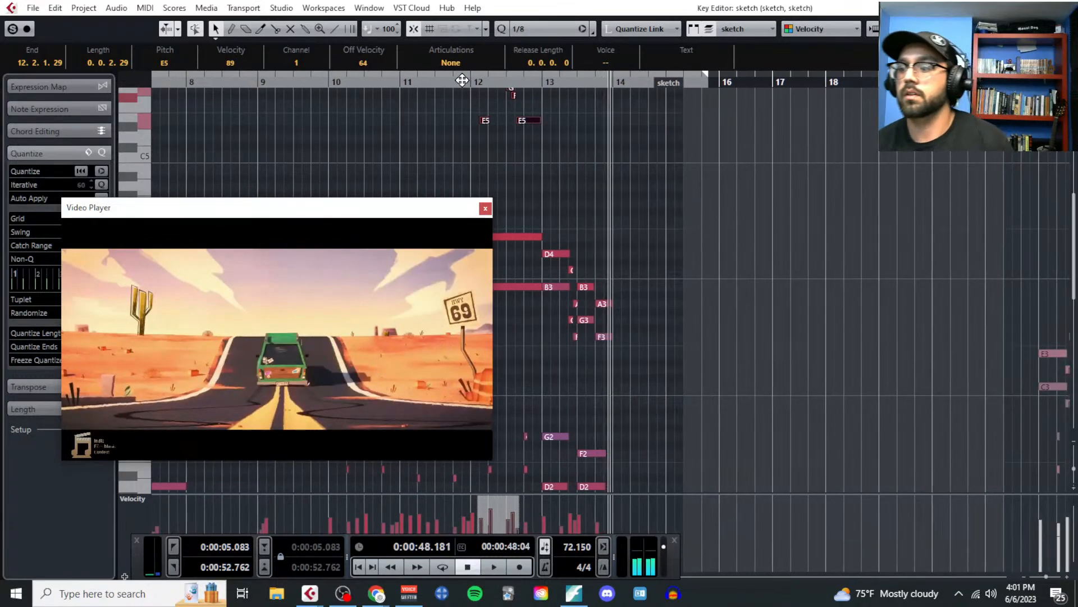
pyautogui.moveTo(462, 80); pyautogui.dragTo(576, 263)
pyautogui.click(485, 208)
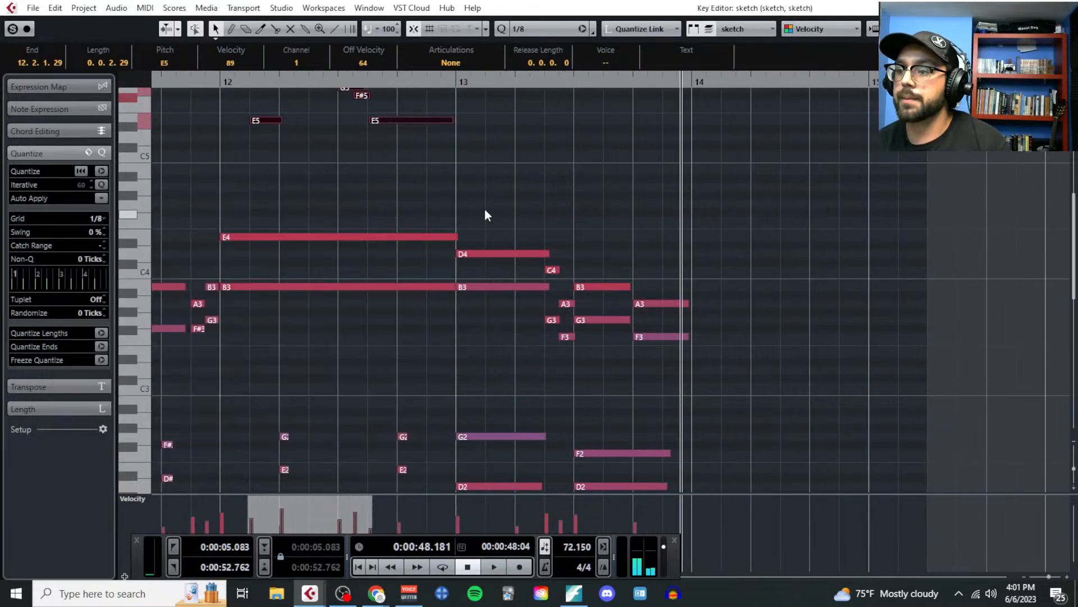
# Step: Paste the copied five-note melody at the second eighth note of bar 13
pyautogui.scroll(3, 486, 208)
pyautogui.click(486, 82)
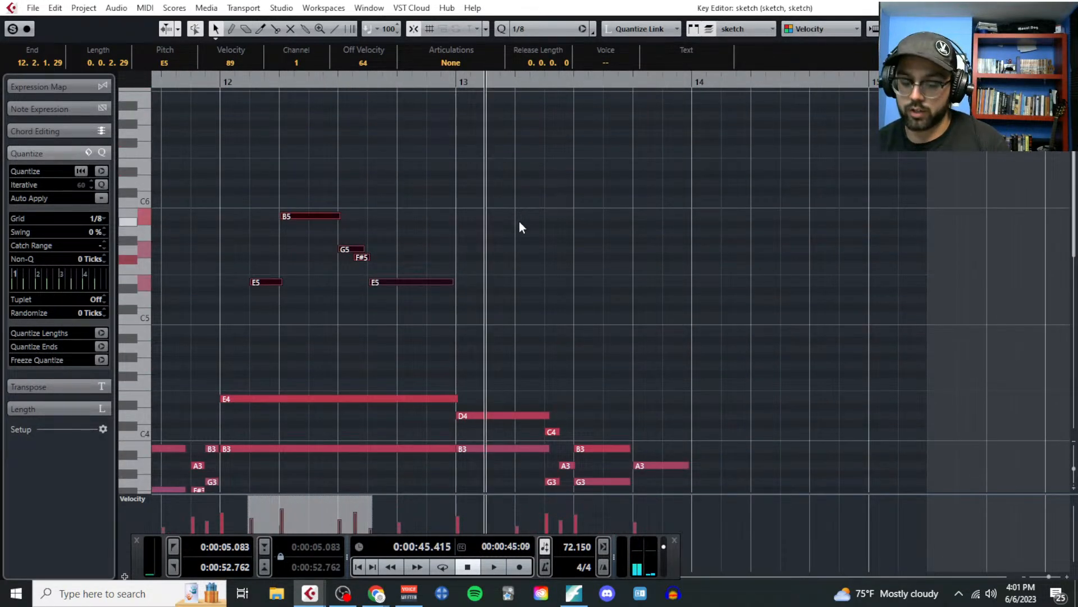
pyautogui.hotkey('ctrl', 'v')
pyautogui.scroll(-5, 523, 267)
pyautogui.scroll(4, 506, 356)
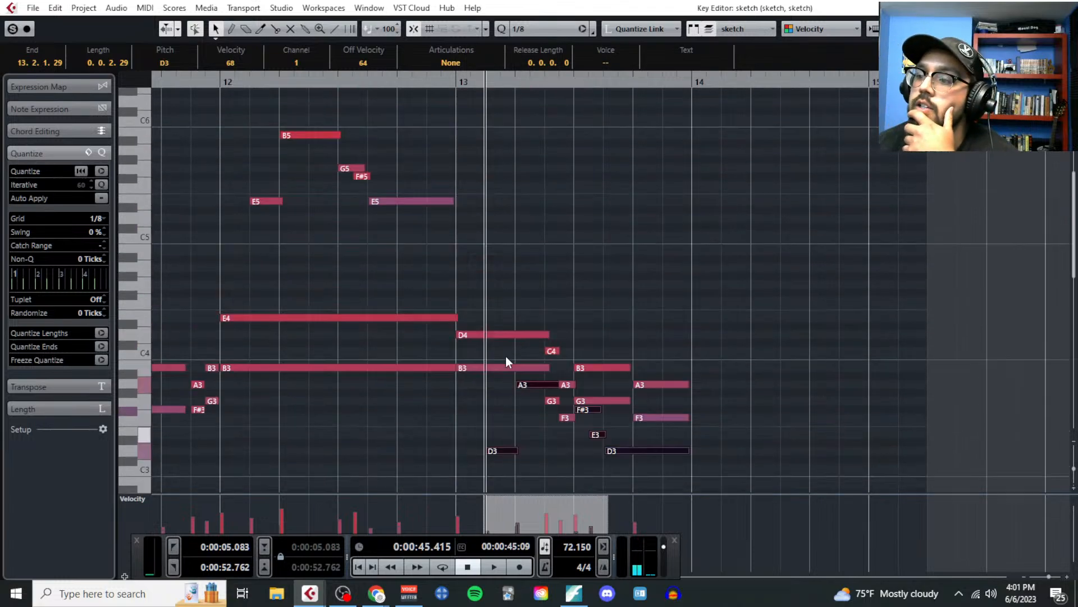
# Step: Transpose the pasted bar 13 melody up two octaves so it starts on D5
pyautogui.hotkey('shift', 'Up')
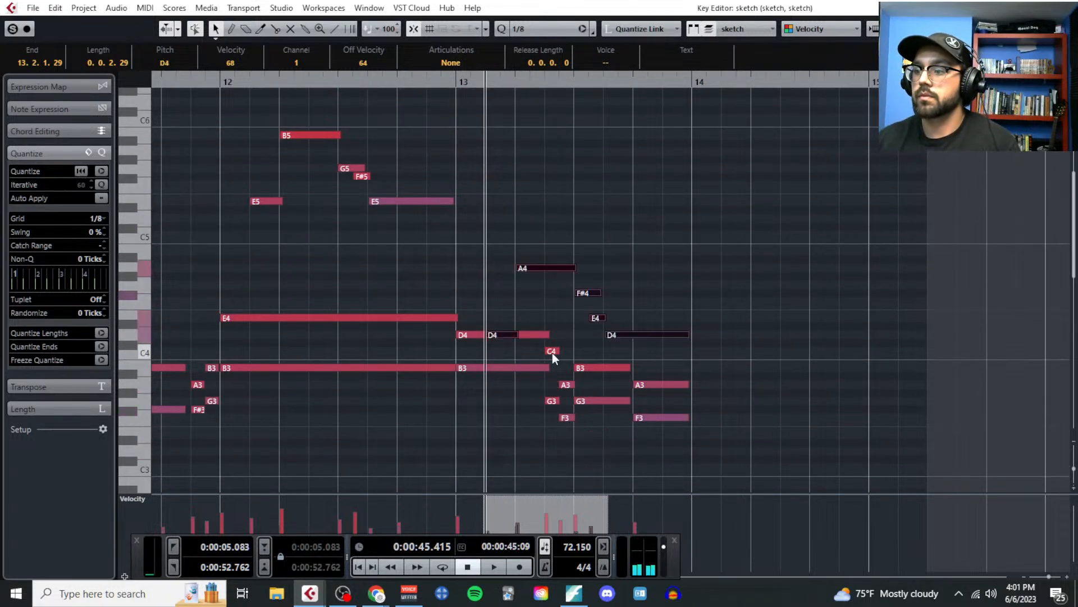
pyautogui.press('Up')
pyautogui.press('Up')
pyautogui.press('Up')
pyautogui.press('Up')
pyautogui.press('Up')
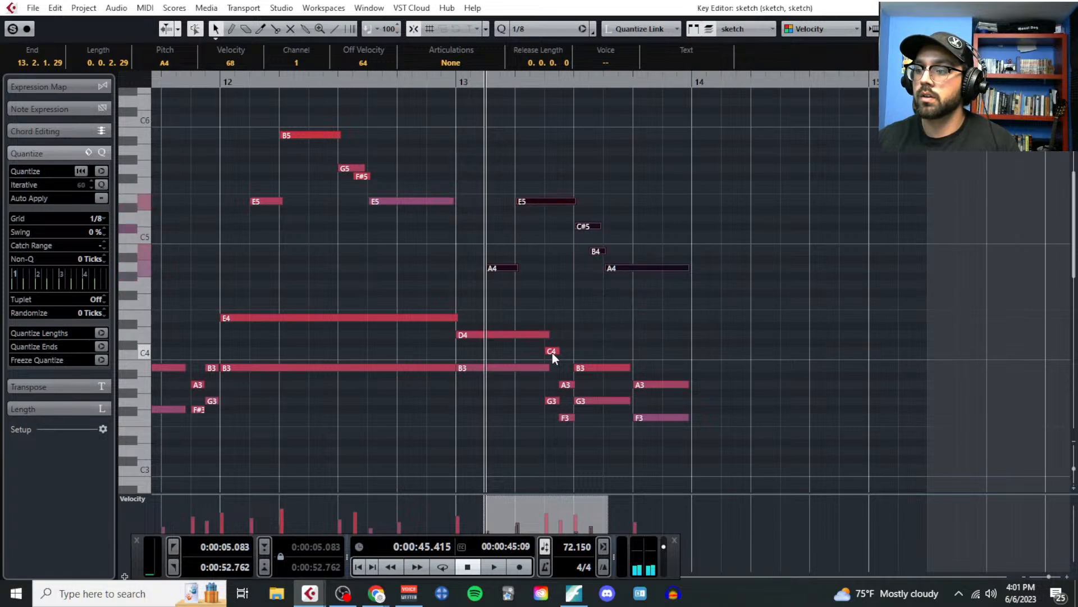
pyautogui.press('Up')
pyautogui.press('Up')
pyautogui.press('Up')
pyautogui.press('Up')
pyautogui.press('Up')
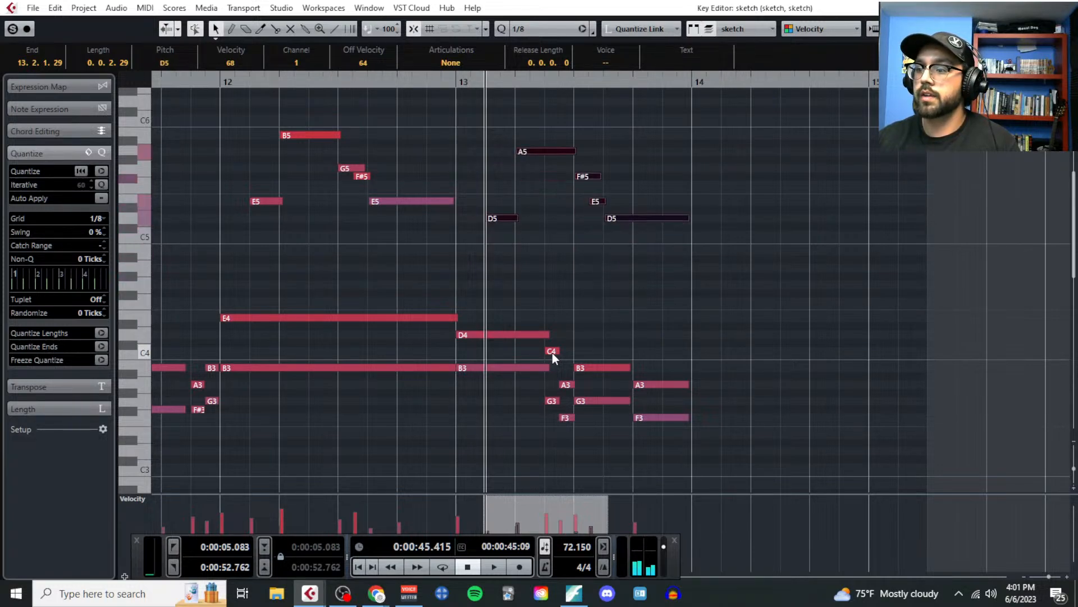
# Step: Lower the A5 to G5 and the F#5 to F5 in the bar 13 melody
pyautogui.click(587, 211)
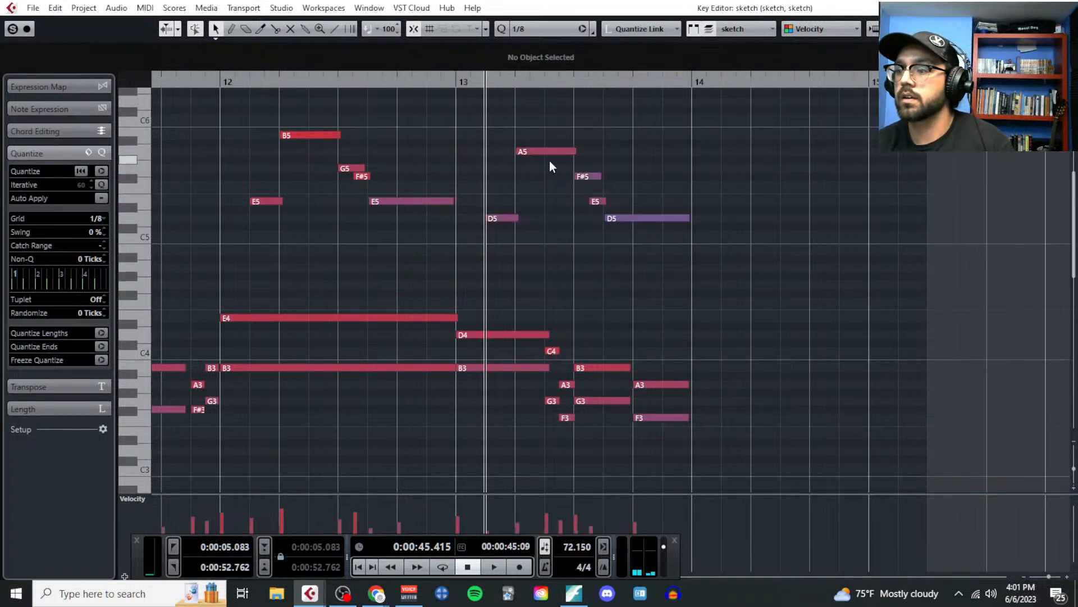
pyautogui.click(548, 151)
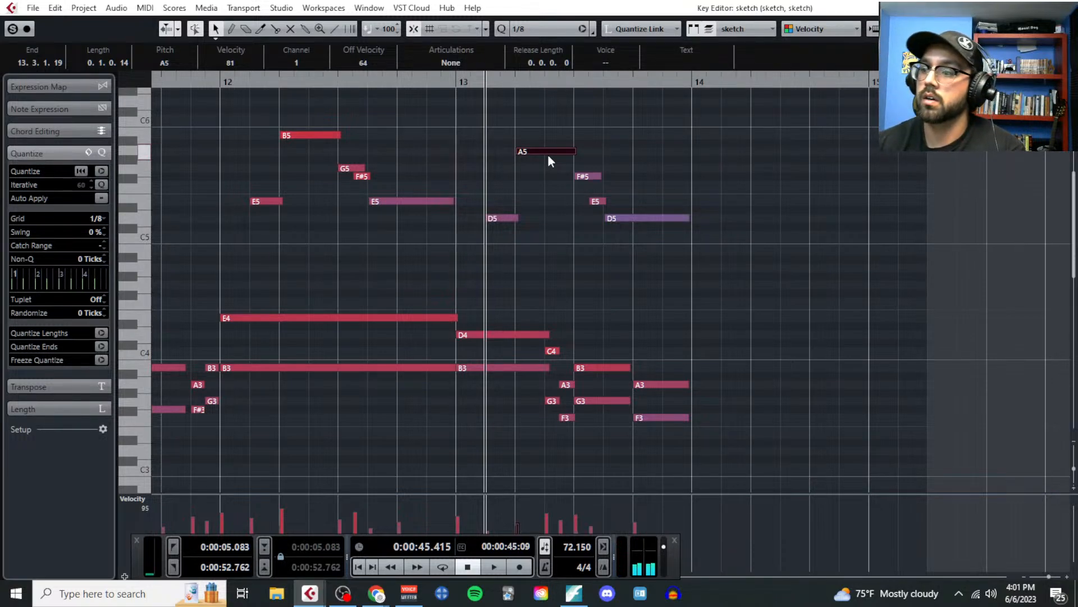
pyautogui.moveTo(548, 155); pyautogui.dragTo(593, 186)
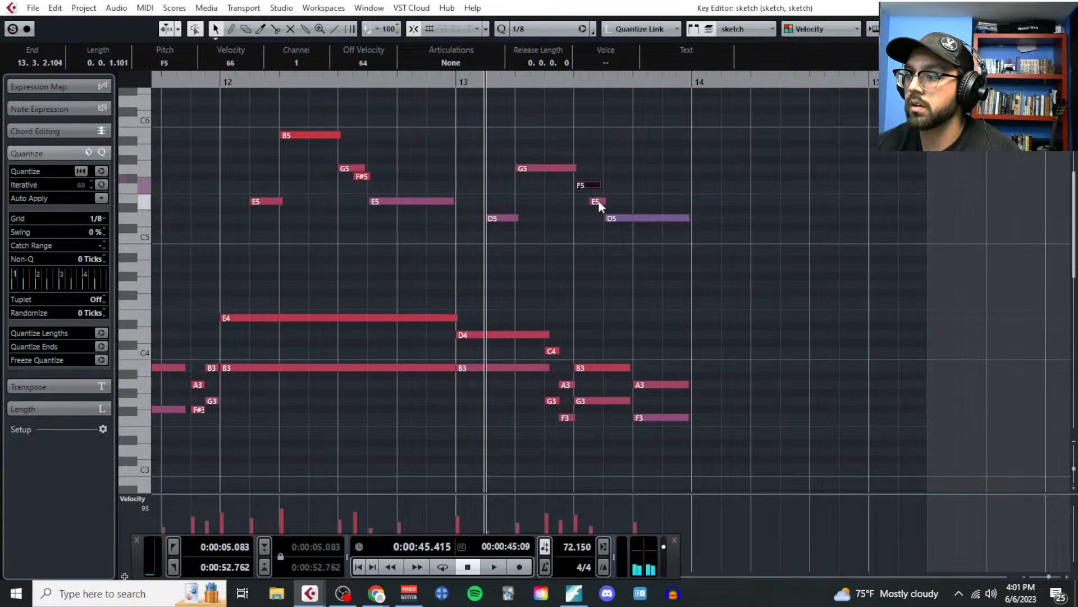
pyautogui.click(618, 221)
# Step: Play bar 13 to hear the adjusted melody over the existing parts
pyautogui.click(456, 81)
pyautogui.press('space')
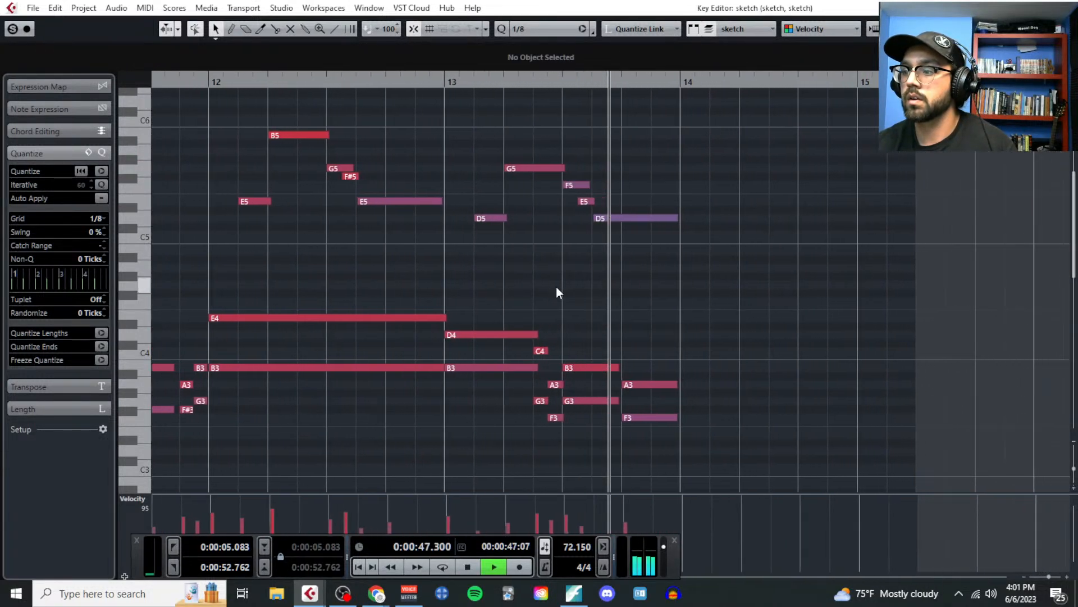
pyautogui.press('space')
# Step: Remove the pasted five-note melody from bar 13
pyautogui.hotkey('ctrl', 'z')
pyautogui.hotkey('ctrl', 'z')
pyautogui.moveTo(470, 140); pyautogui.dragTo(589, 251)
pyautogui.scroll(-5, 433, 253)
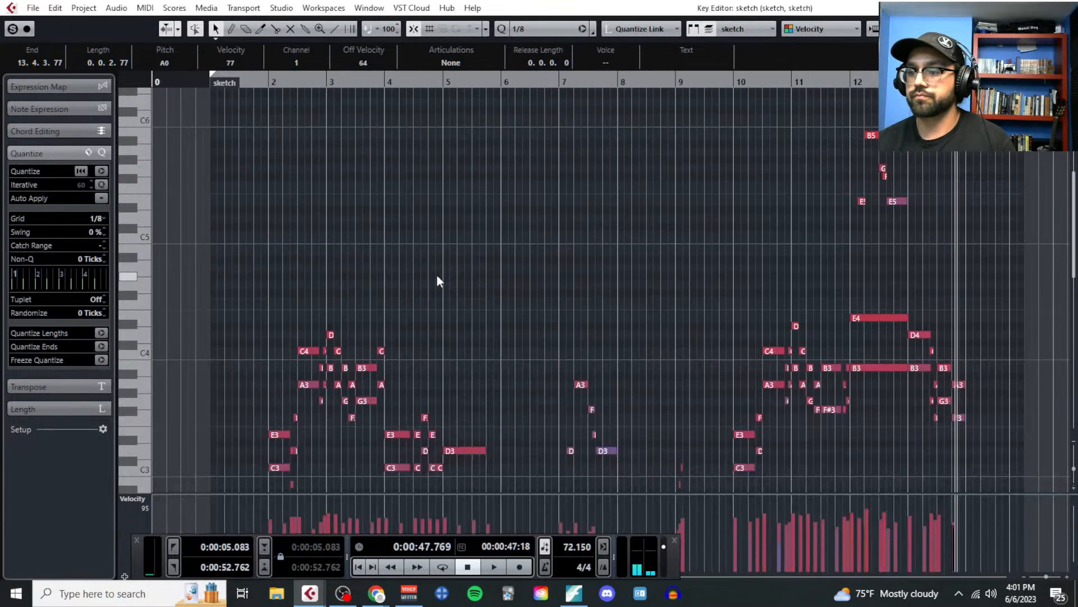
# Step: Return to the project window, and unsolo and mute the IFMC S23 La Vida De Una Piñata audio track
pyautogui.press('Return')
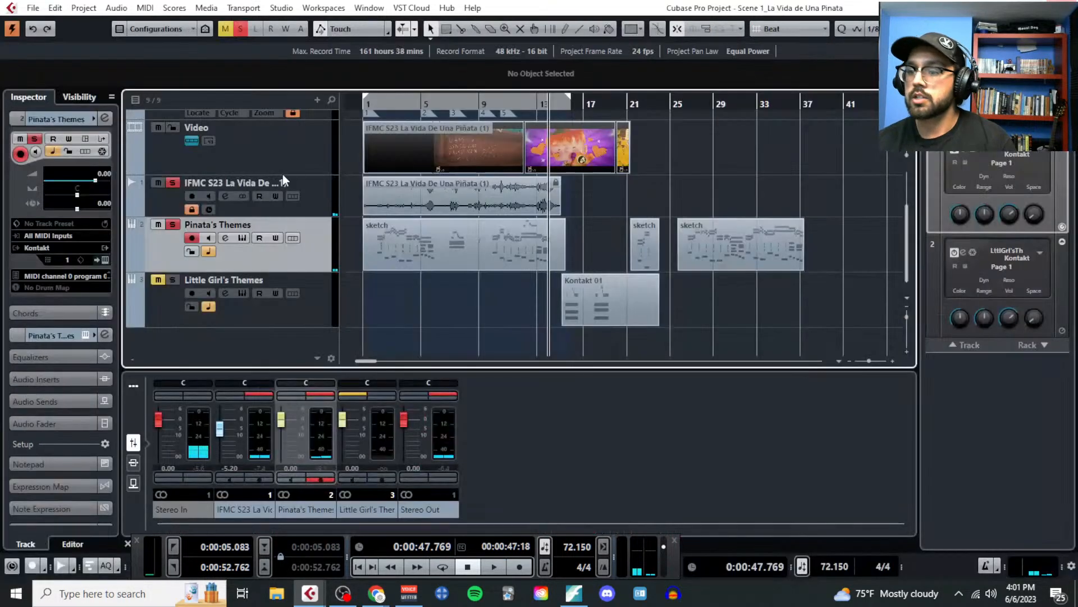
pyautogui.click(172, 182)
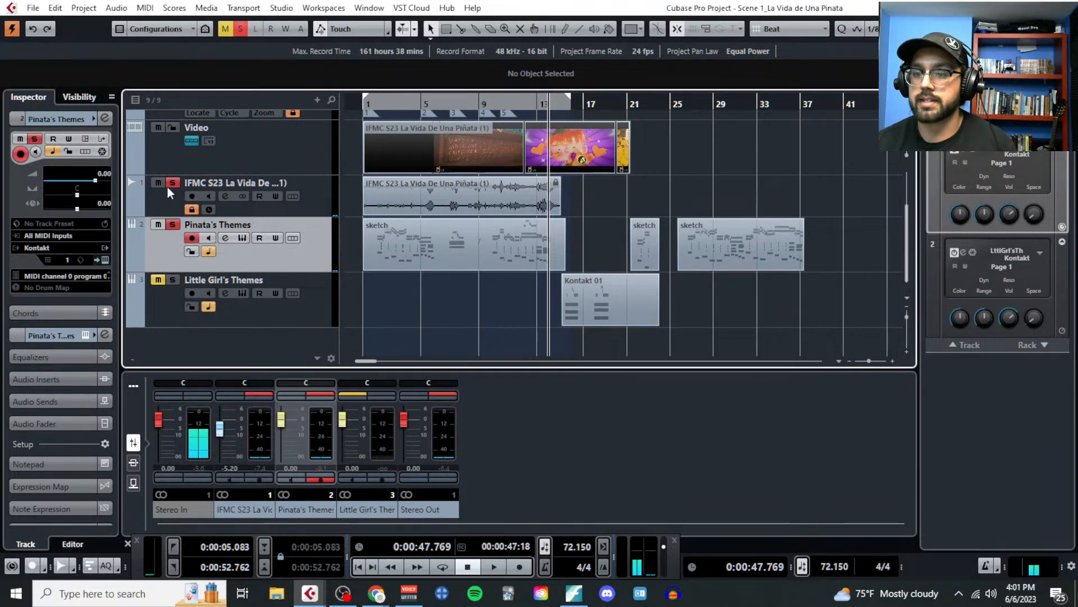
pyautogui.click(158, 182)
# Step: Show the Video Player clear of the track list, and play the sketch from bar 1 against the video
pyautogui.click(365, 106)
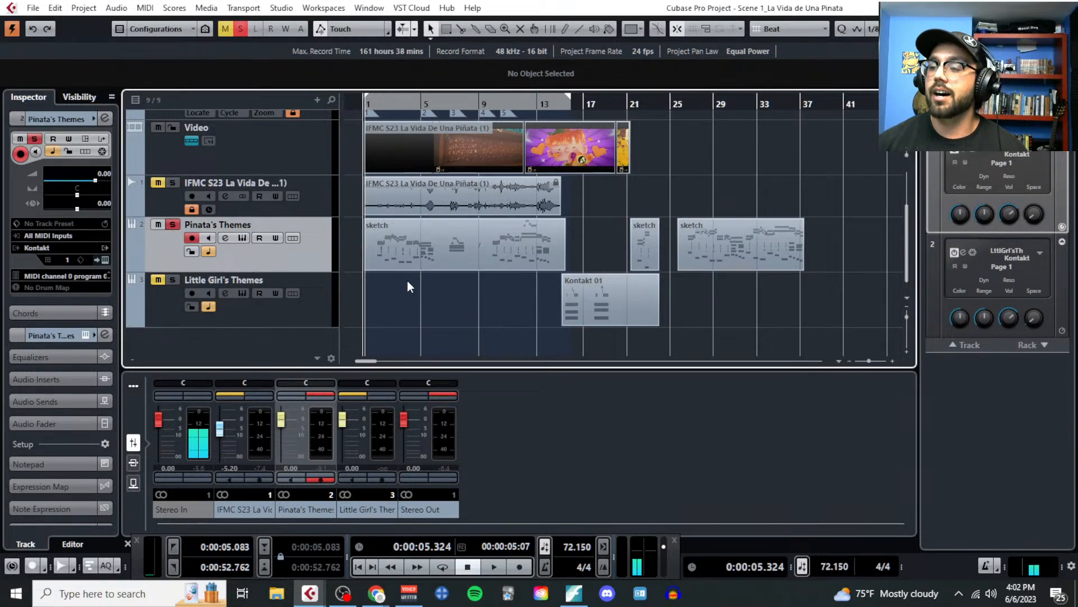
pyautogui.press('F8')
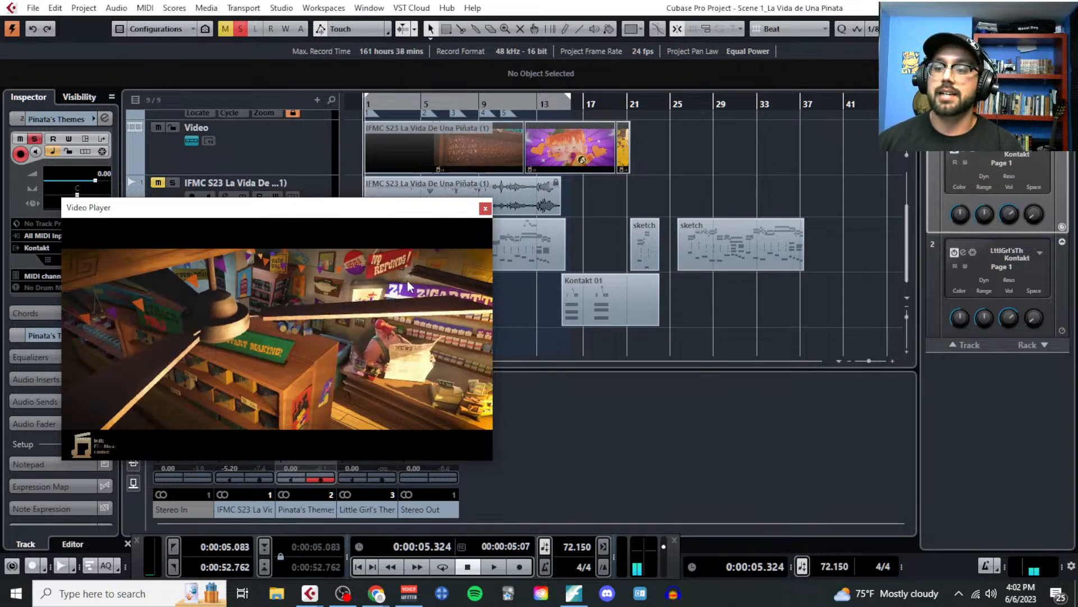
pyautogui.moveTo(397, 212); pyautogui.dragTo(695, 189)
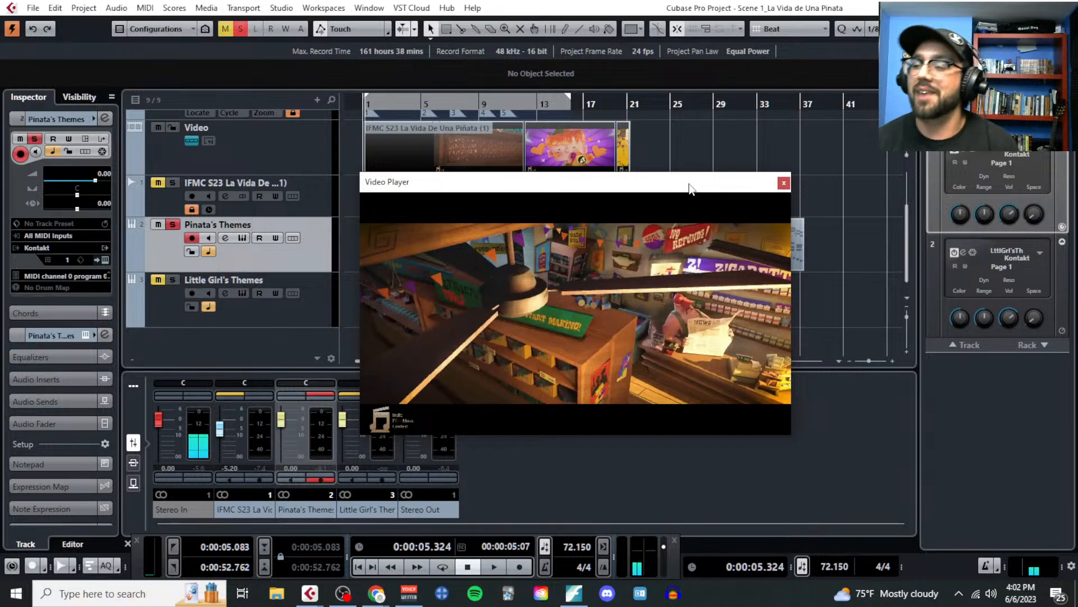
pyautogui.moveTo(686, 193); pyautogui.dragTo(780, 187)
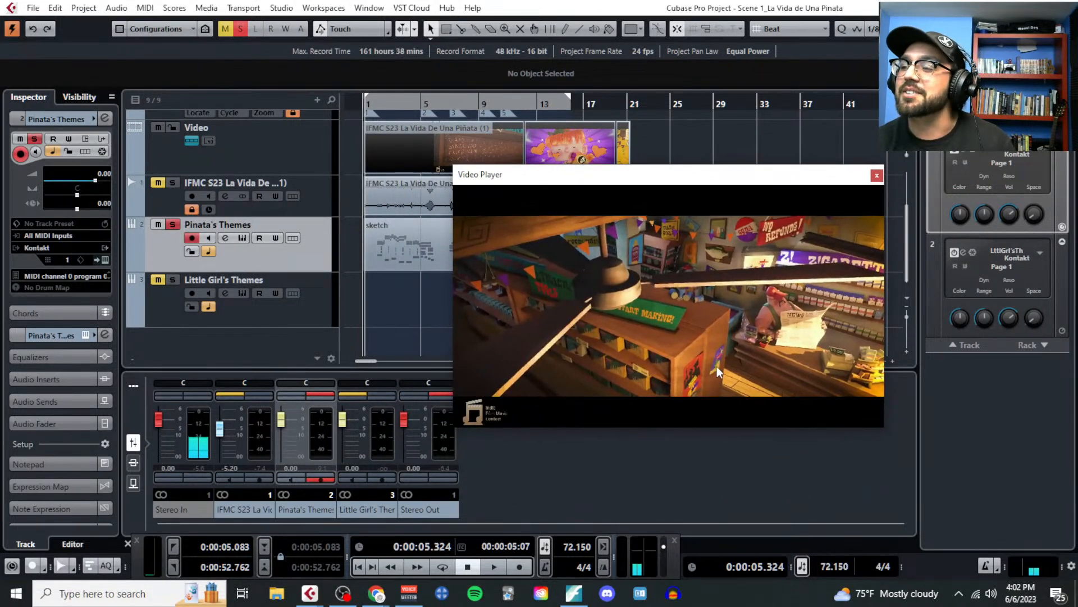
pyautogui.press('space')
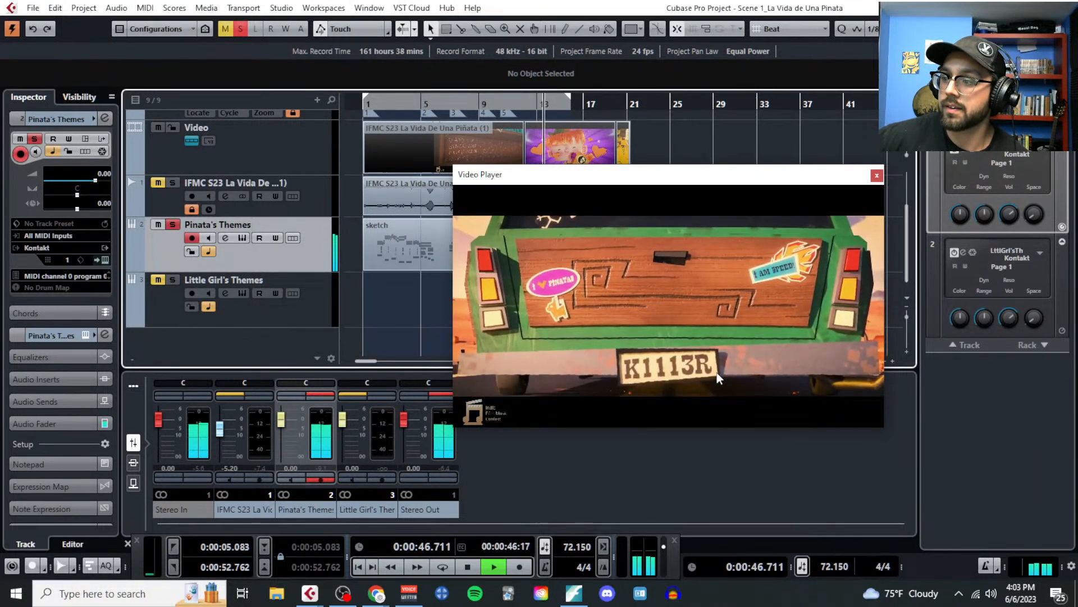
pyautogui.press('space')
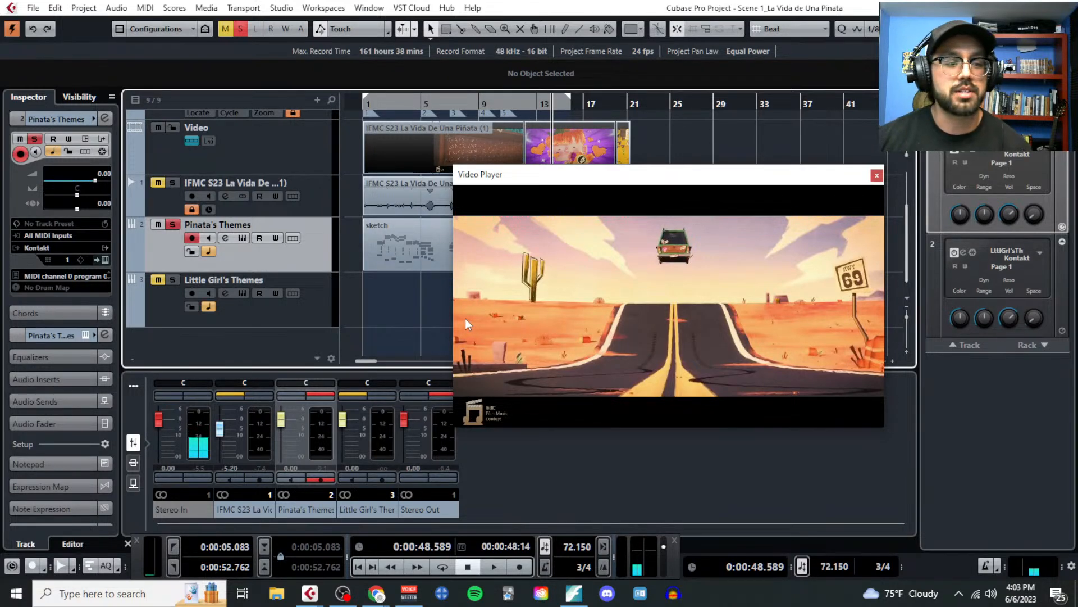
# Step: Close the Video Player and set the playhead back to the start of bar 1
pyautogui.click(877, 175)
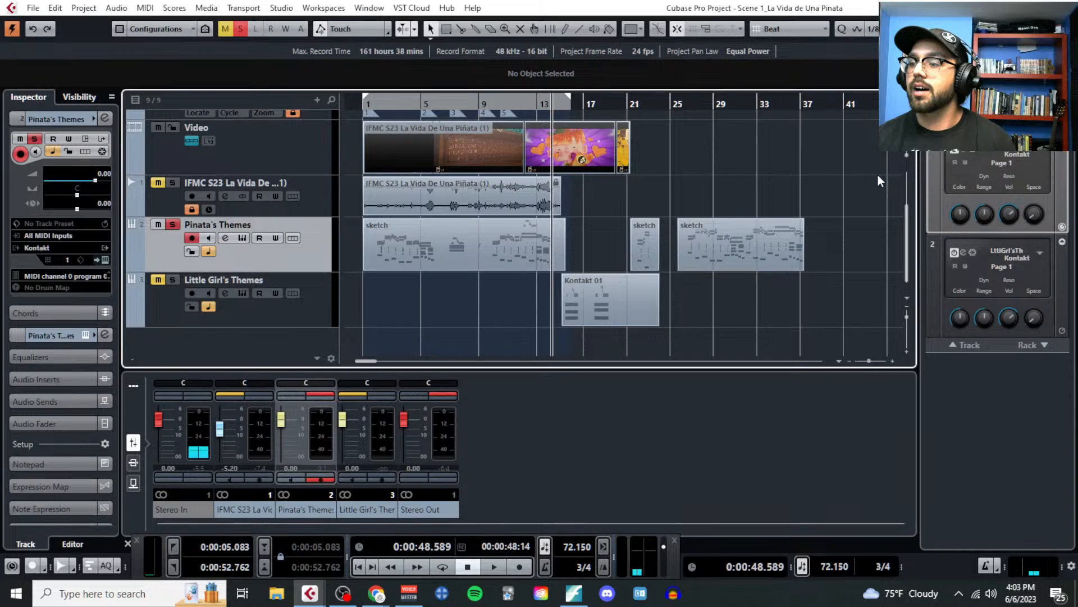
pyautogui.click(601, 244)
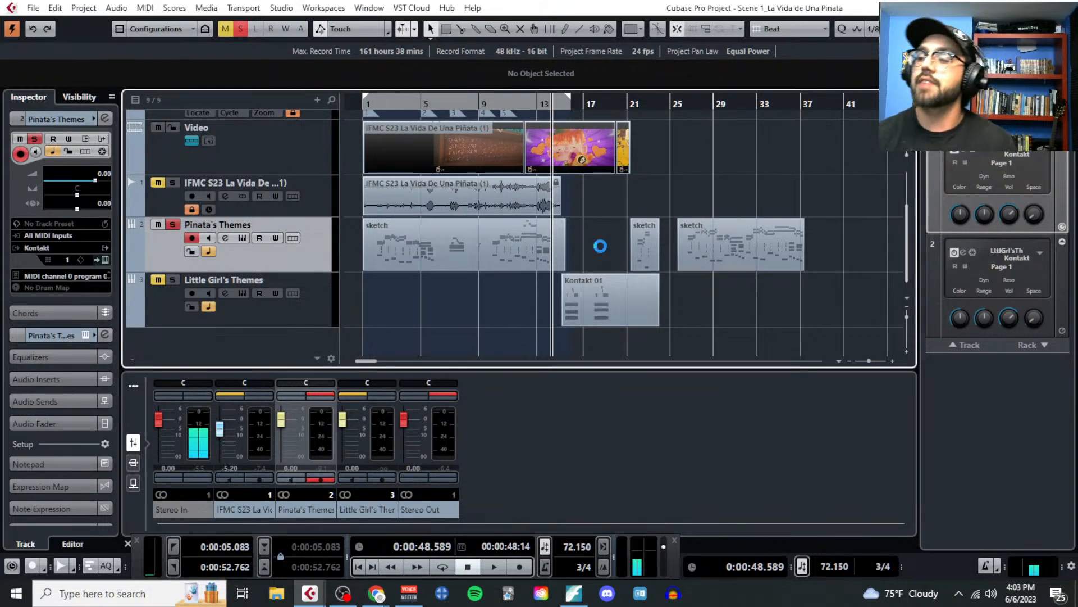
pyautogui.click(365, 102)
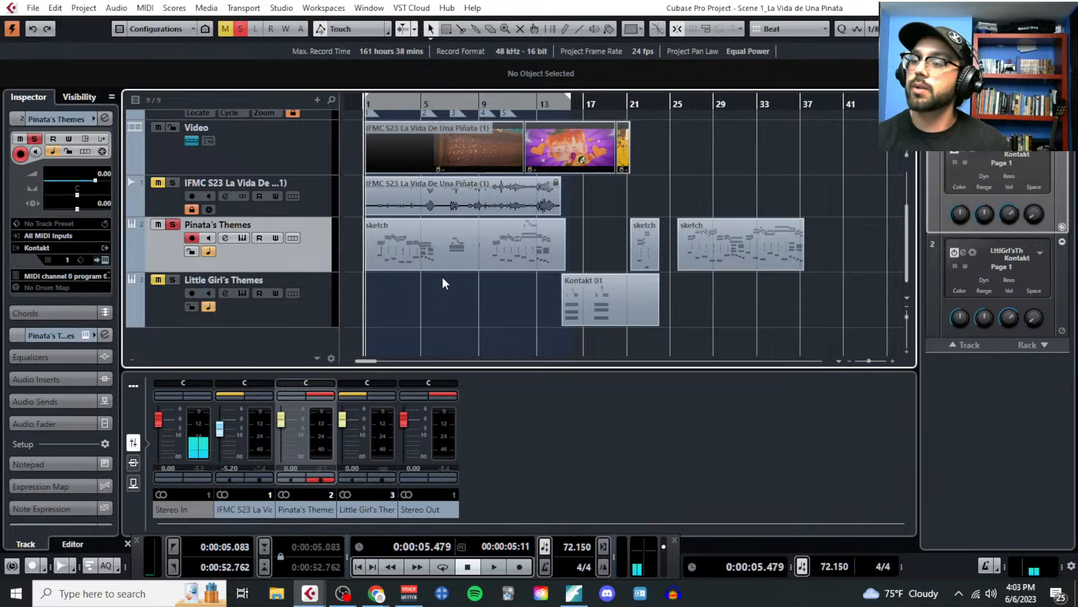
# Step: Open the first sketch part on the Pinata's Themes track in the Key Editor and play its opening bars
pyautogui.click(468, 254)
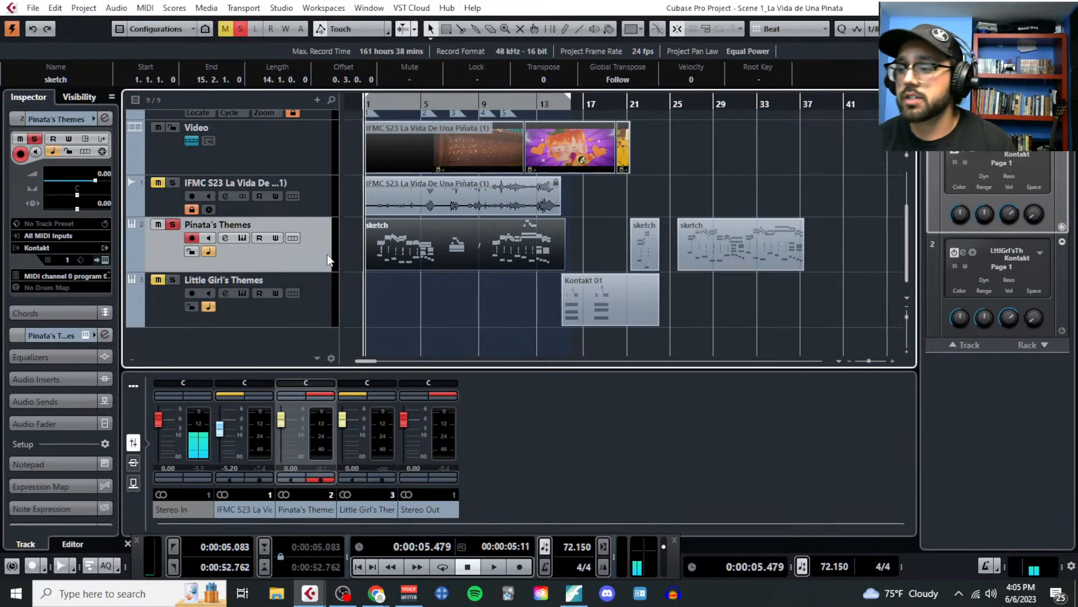
pyautogui.press('h')
pyautogui.press('g')
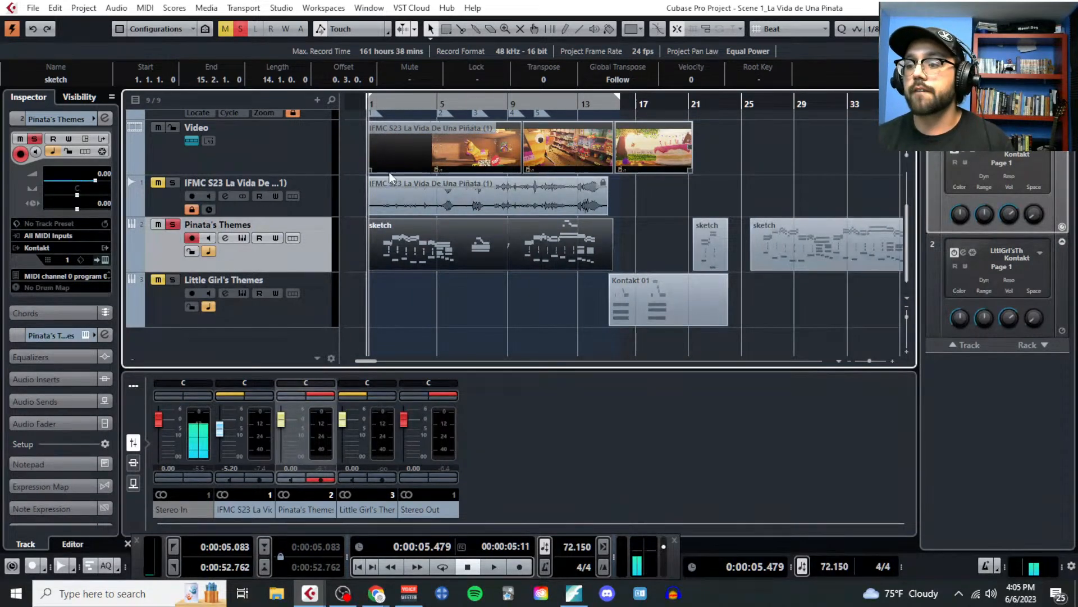
pyautogui.click(144, 8)
pyautogui.click(162, 20)
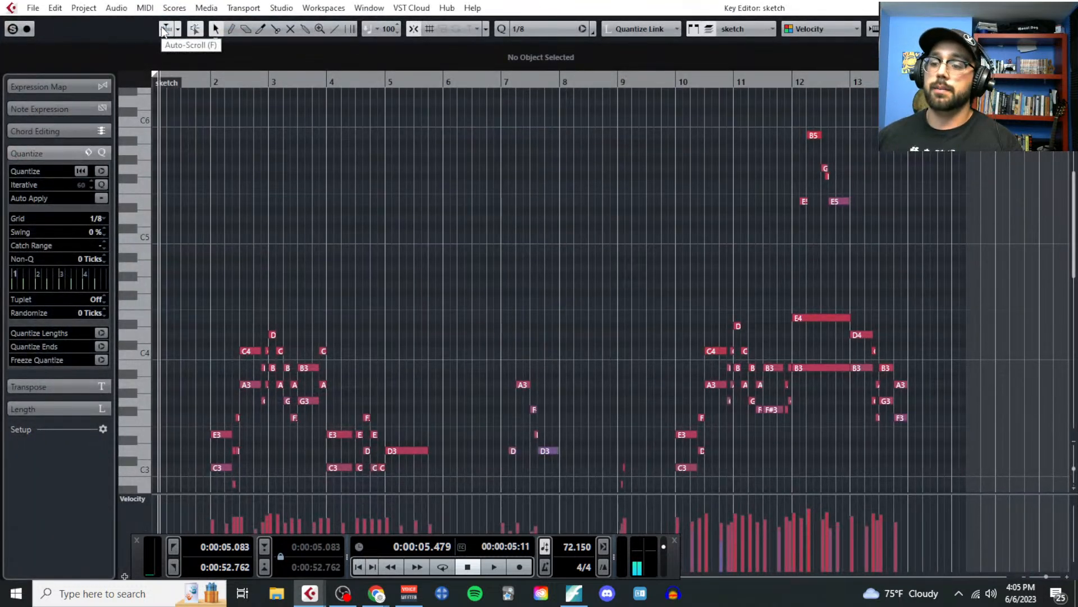
pyautogui.press('h')
pyautogui.scroll(-5, 225, 390)
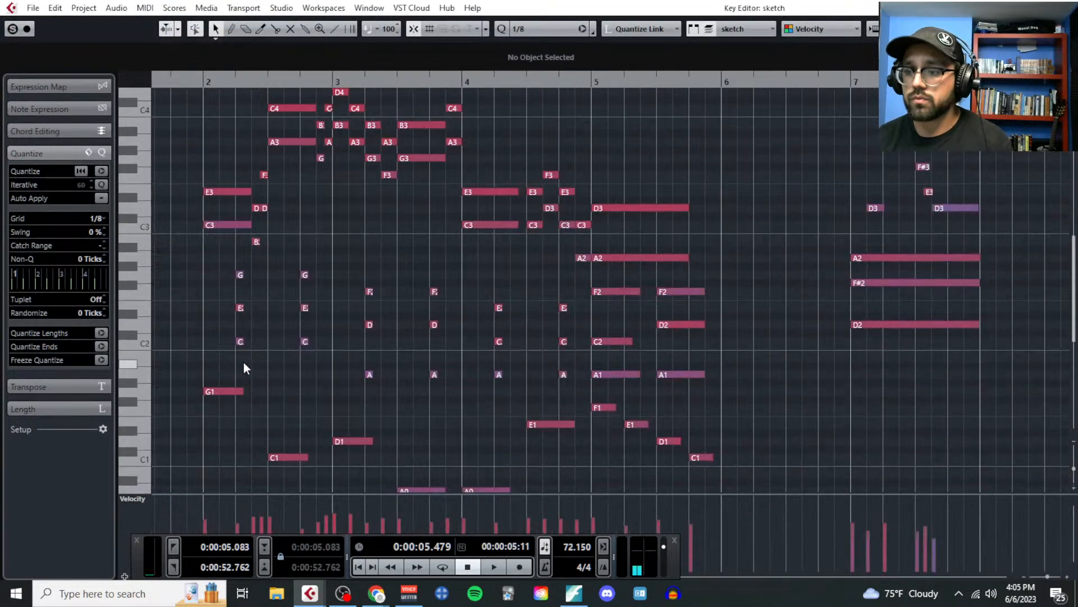
pyautogui.click(222, 87)
pyautogui.press('space')
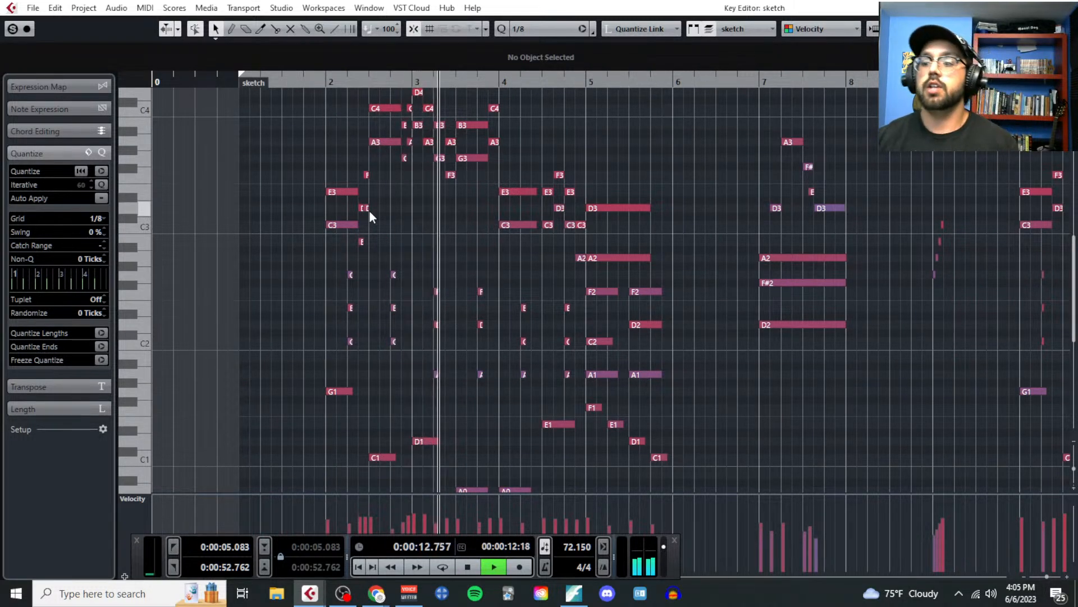
pyautogui.press('space')
# Step: Copy the bar 2 bass notes G1 and C1 with their C2-E2-G2 chords to the start of bar 1 and audition them
pyautogui.scroll(3, 349, 326)
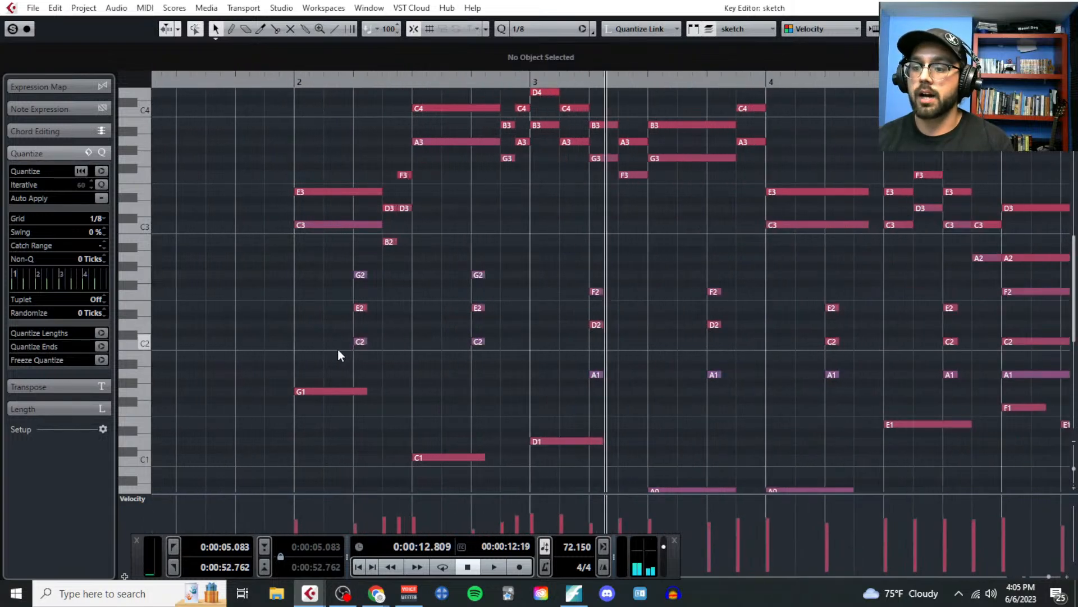
pyautogui.hscroll(-4, 338, 348)
pyautogui.scroll(-3, 778, 404)
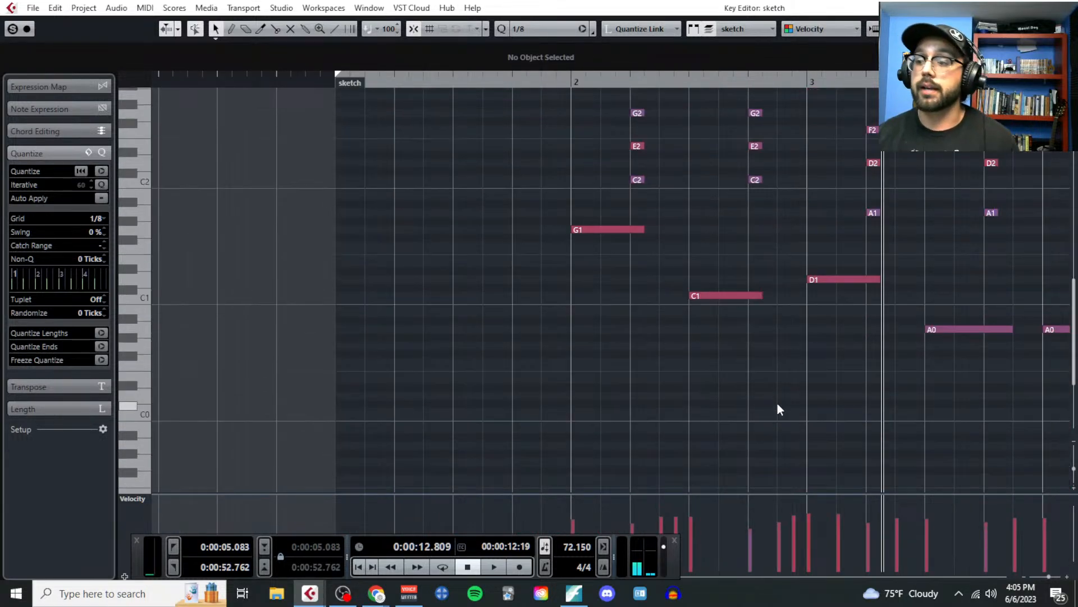
pyautogui.scroll(3, 620, 194)
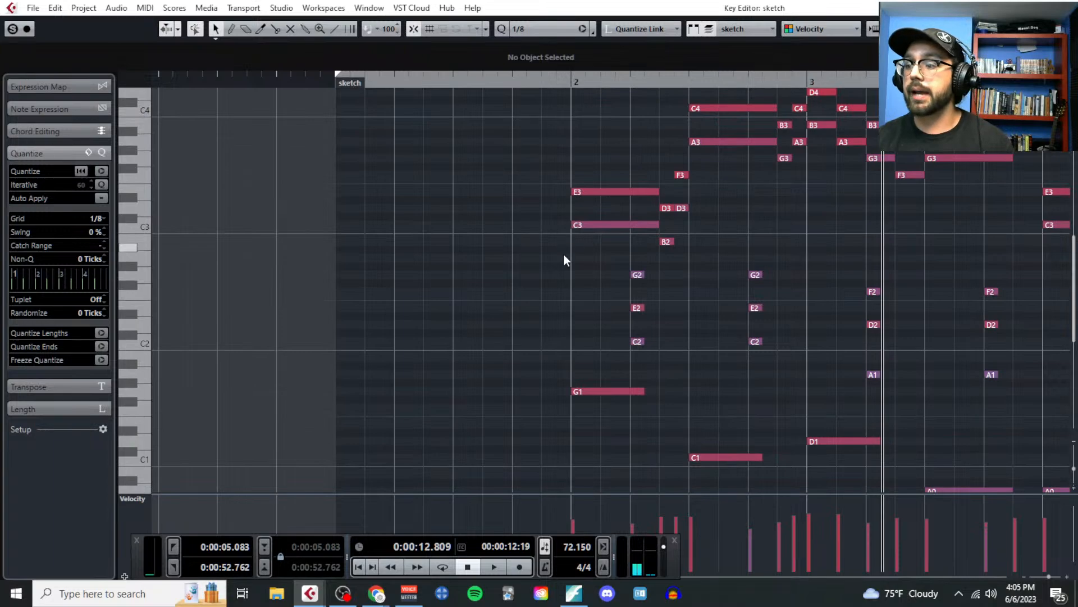
pyautogui.moveTo(564, 259); pyautogui.dragTo(759, 417)
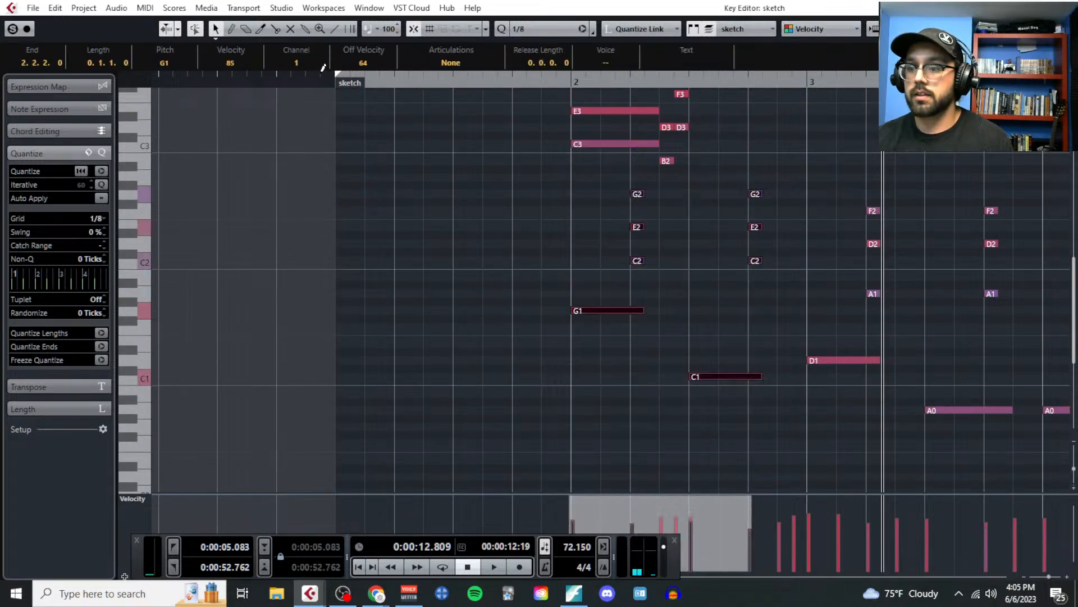
pyautogui.click(336, 79)
pyautogui.hotkey('ctrl', 'v')
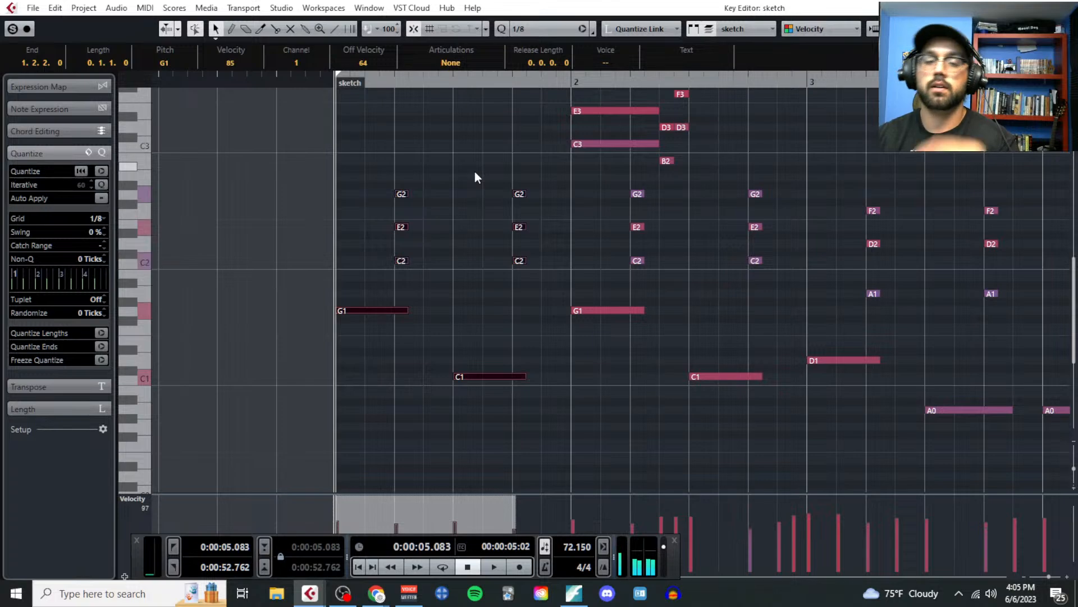
pyautogui.press('space')
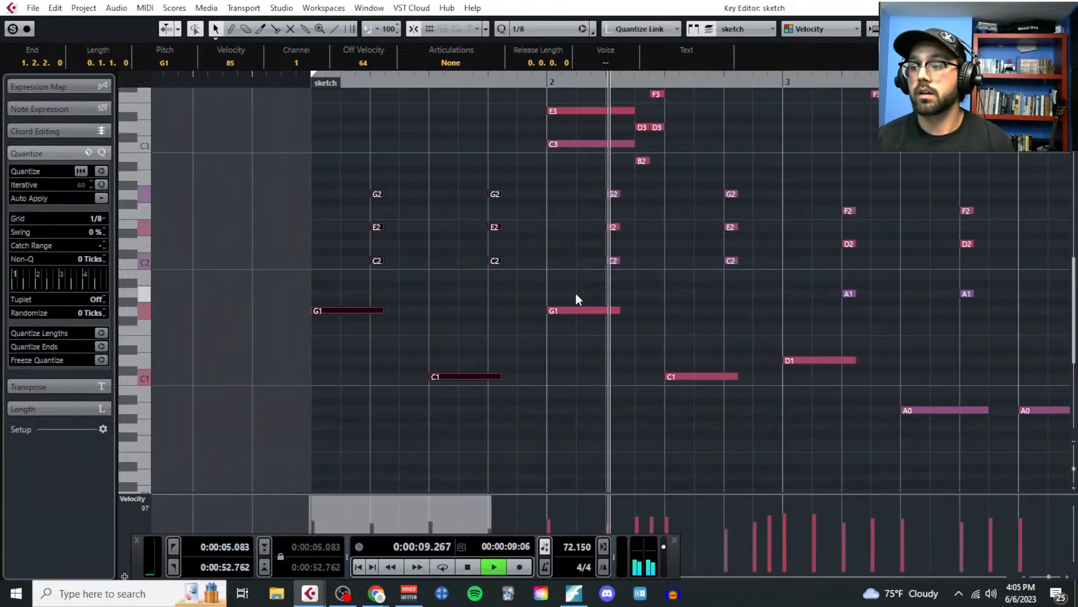
pyautogui.press('space')
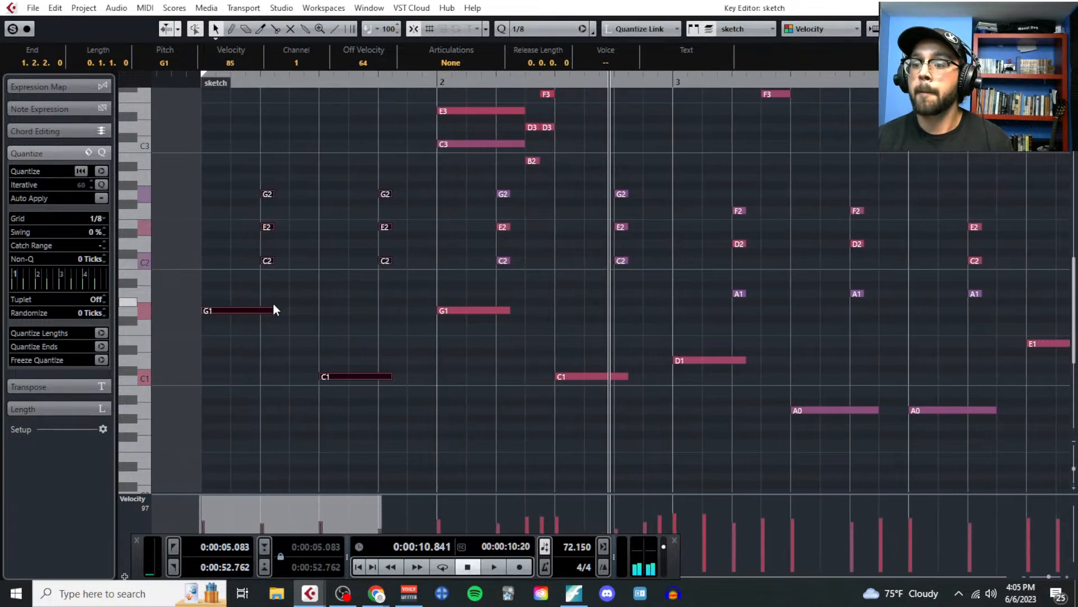
# Step: Transpose the copied bar 1 accompaniment up seven semitones to bass notes D2 and G1 with G2-B2-D3 chords, and play the opening
pyautogui.click(275, 324)
pyautogui.moveTo(223, 187); pyautogui.dragTo(397, 385)
pyautogui.press('Up')
pyautogui.press('Up')
pyautogui.press('Up')
pyautogui.press('Up')
pyautogui.press('Up')
pyautogui.press('Up')
pyautogui.press('Up')
pyautogui.press('Up')
pyautogui.press('Up')
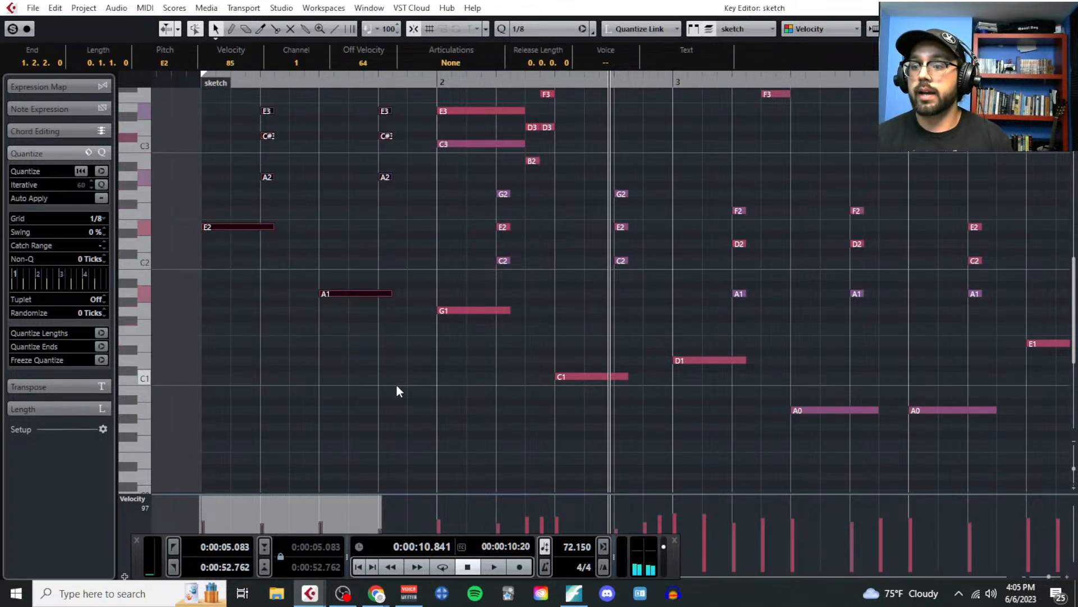
pyautogui.press('Up')
pyautogui.press('Up')
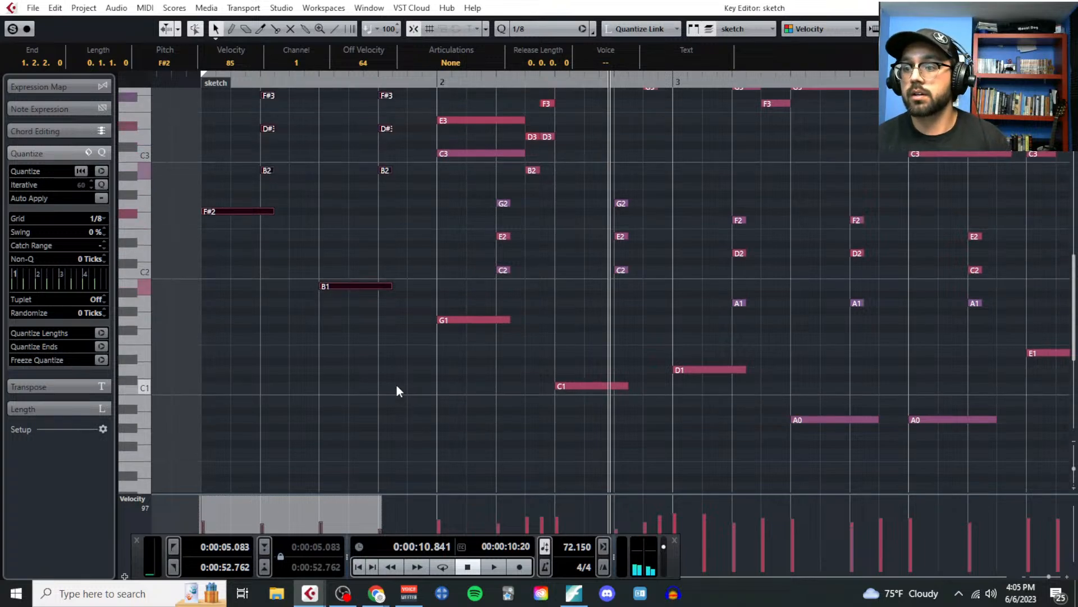
pyautogui.scroll(3, 396, 371)
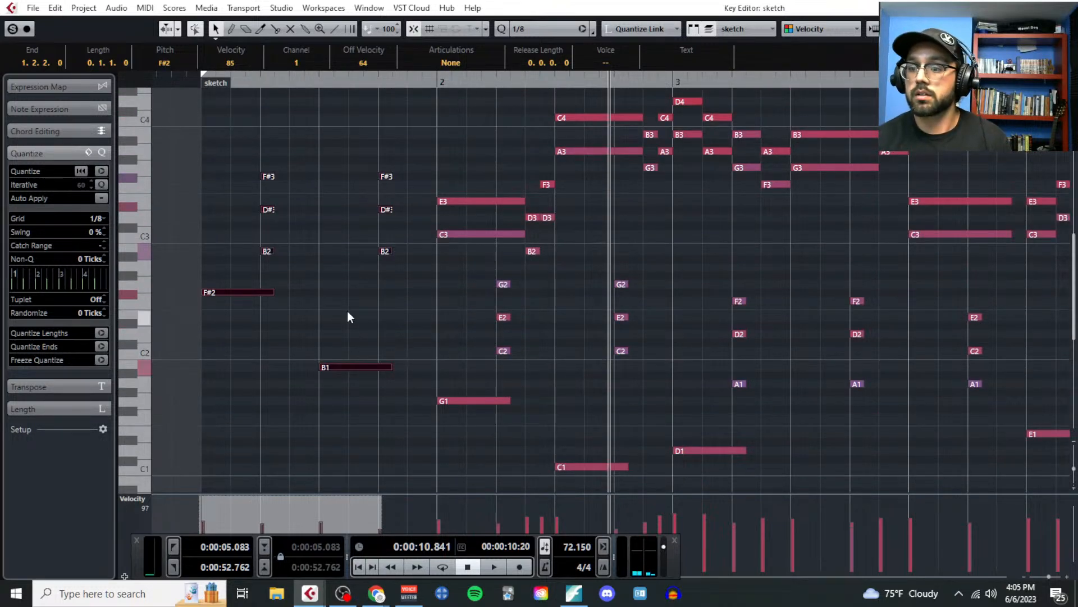
pyautogui.press('Down')
pyautogui.press('Down')
pyautogui.press('Down')
pyautogui.press('Down')
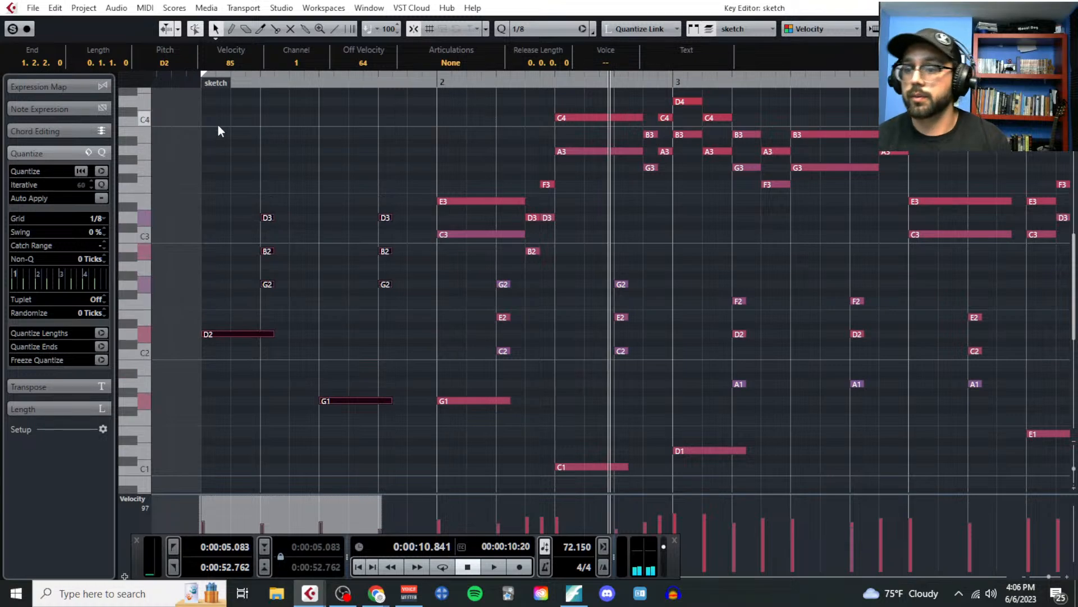
pyautogui.click(187, 82)
pyautogui.press('space')
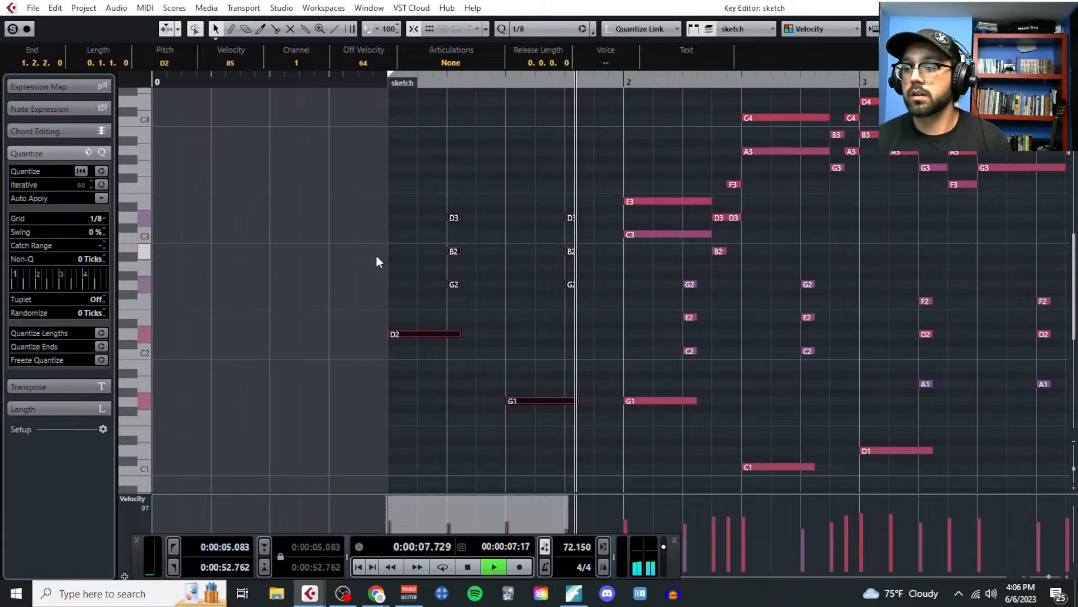
pyautogui.scroll(-3, 524, 351)
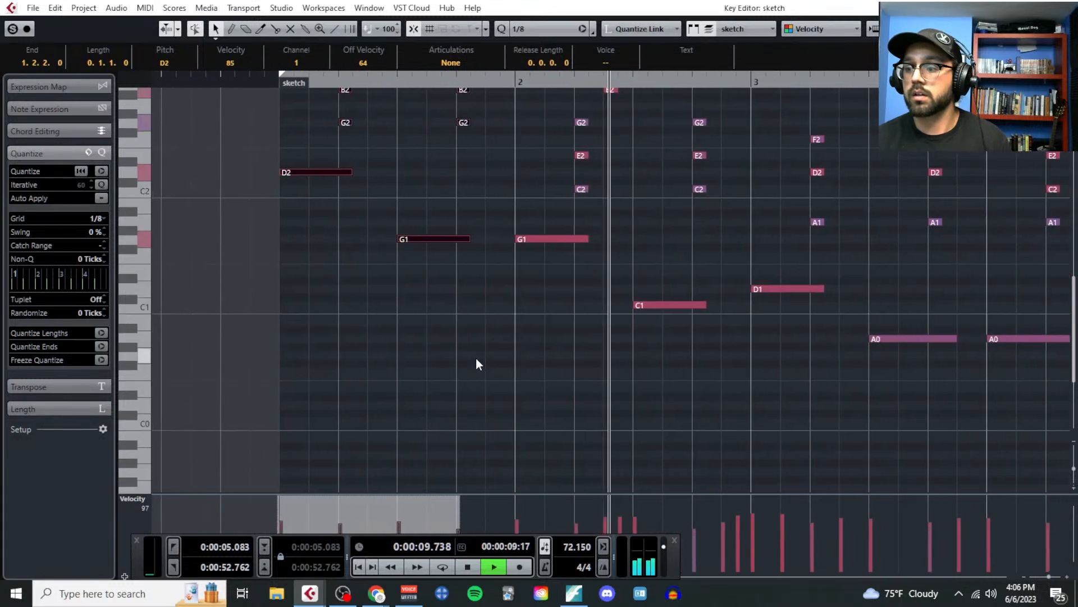
pyautogui.press('space')
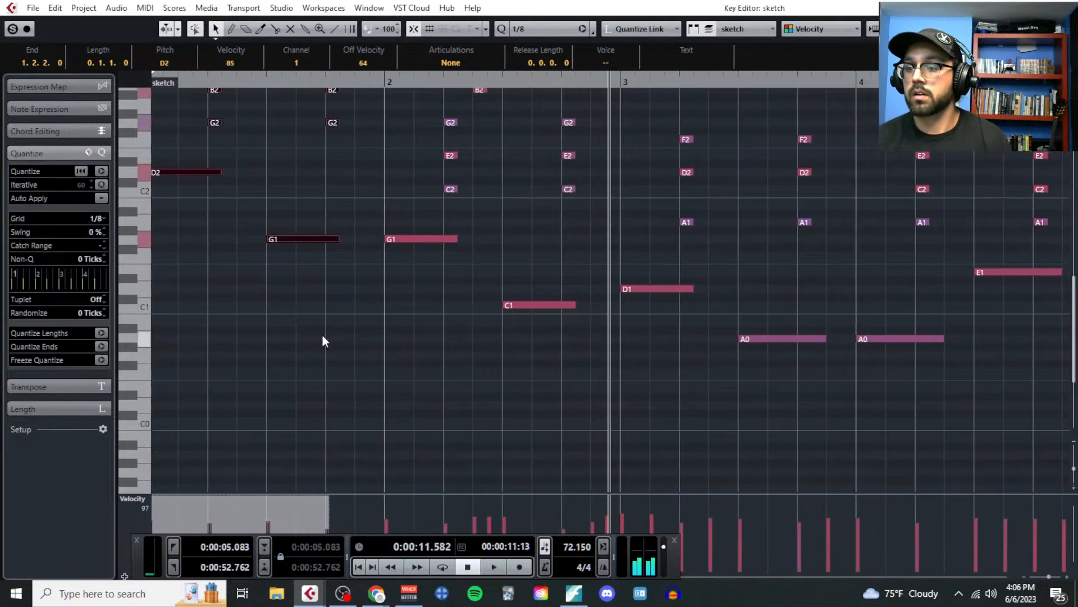
# Step: Lower the first bass note of bar 1 by an octave to D1, and play the lead-in to bar 2
pyautogui.hscroll(-2, 298, 335)
pyautogui.scroll(2, 337, 337)
pyautogui.click(375, 288)
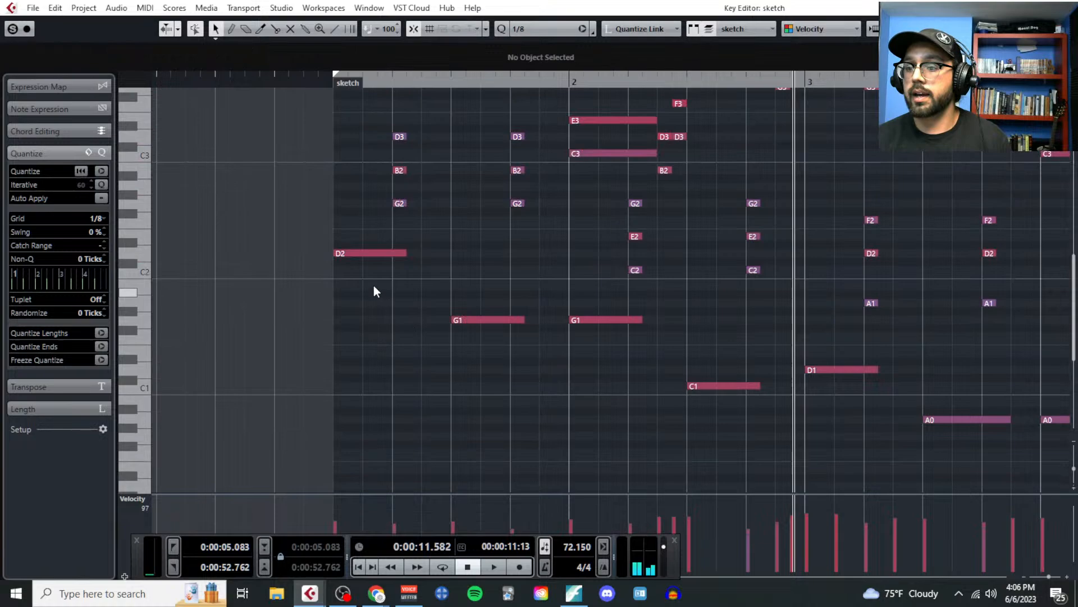
pyautogui.click(369, 256)
pyautogui.hotkey('shift', 'Down')
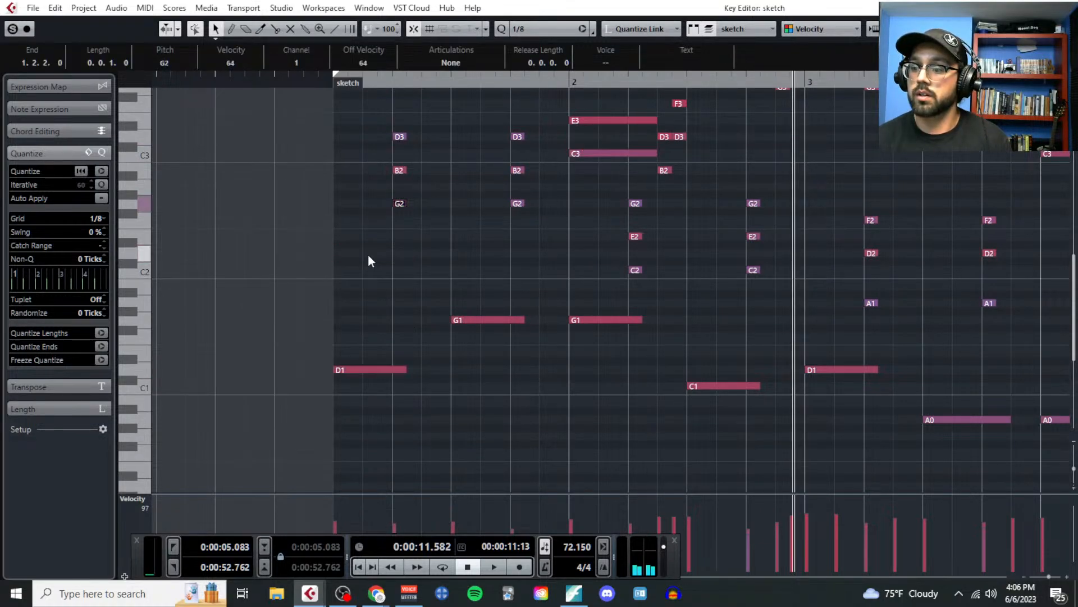
pyautogui.click(328, 82)
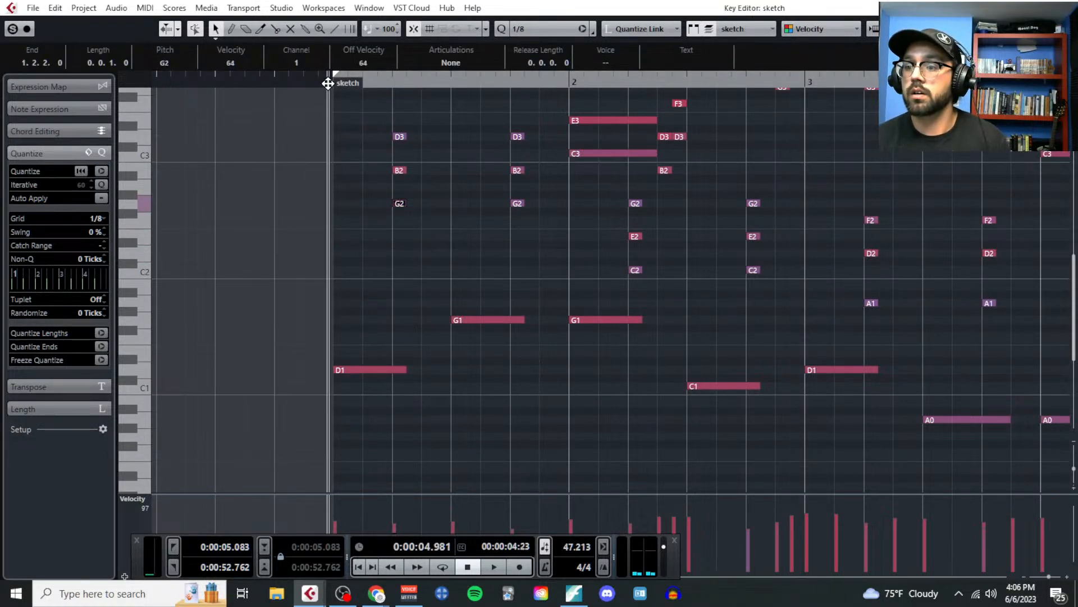
pyautogui.press('space')
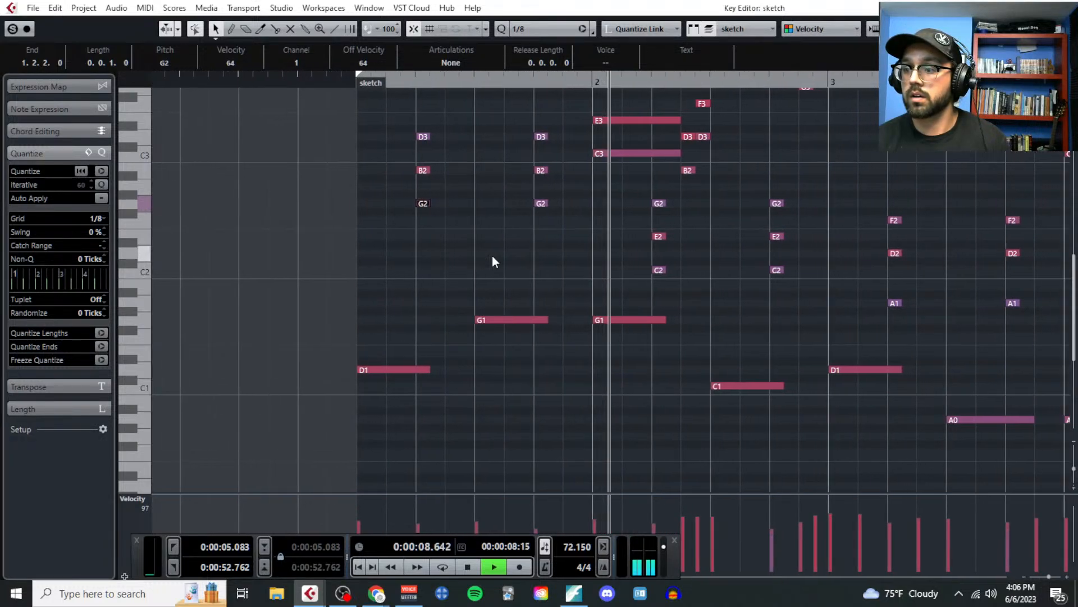
pyautogui.press('g')
pyautogui.press('g')
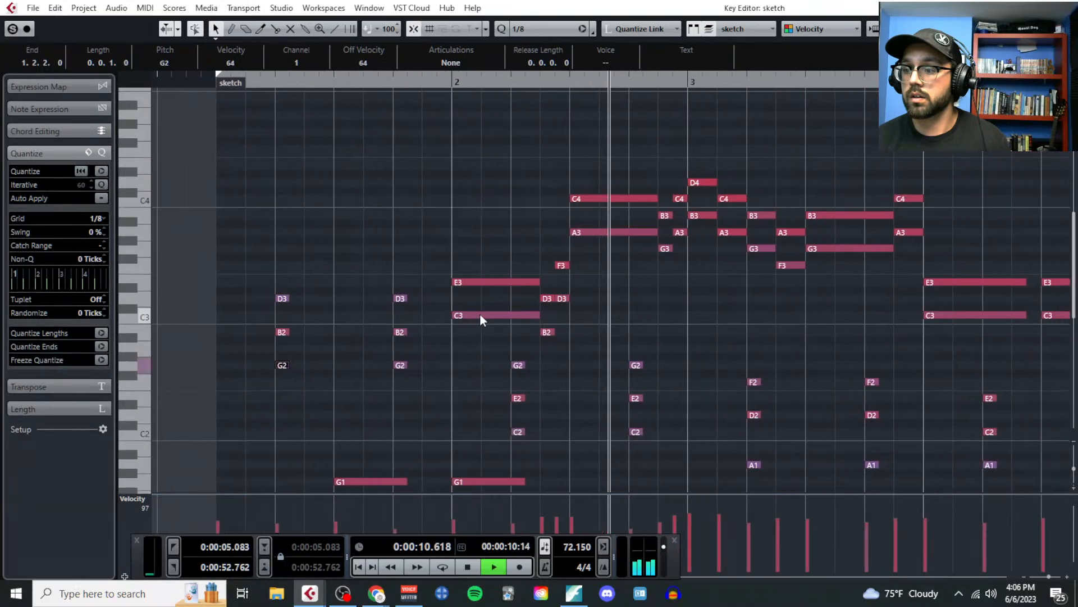
pyautogui.press('space')
# Step: Replace the trial accompaniment in bar 1 with a copy of all the bar 13 notes, and play it into bar 2
pyautogui.scroll(3, 534, 300)
pyautogui.press('g')
pyautogui.hscroll(5, 480, 313)
pyautogui.press('h')
pyautogui.press('h')
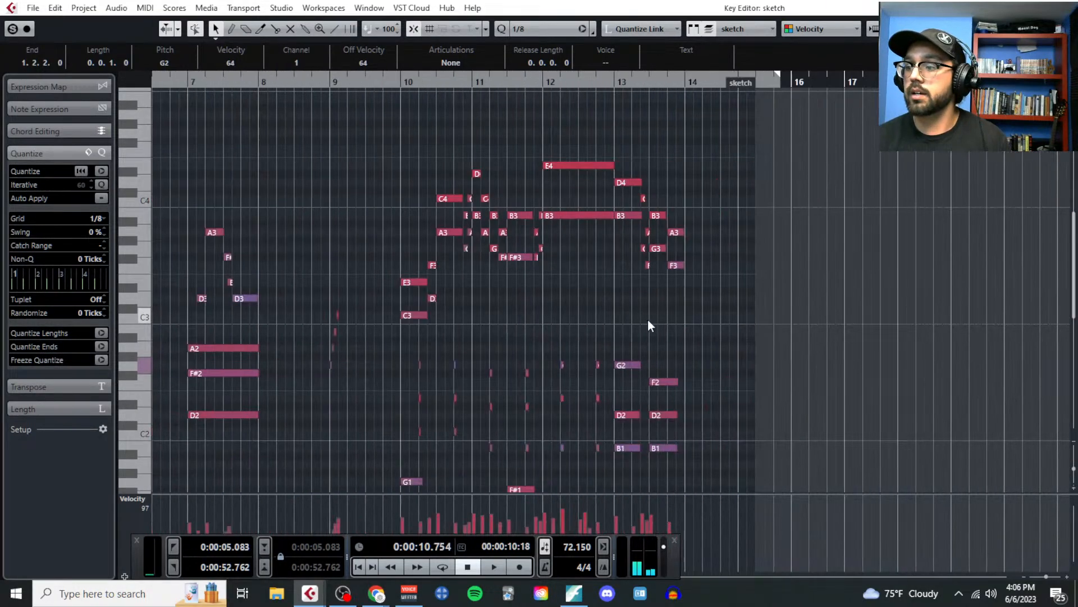
pyautogui.scroll(-3, 603, 263)
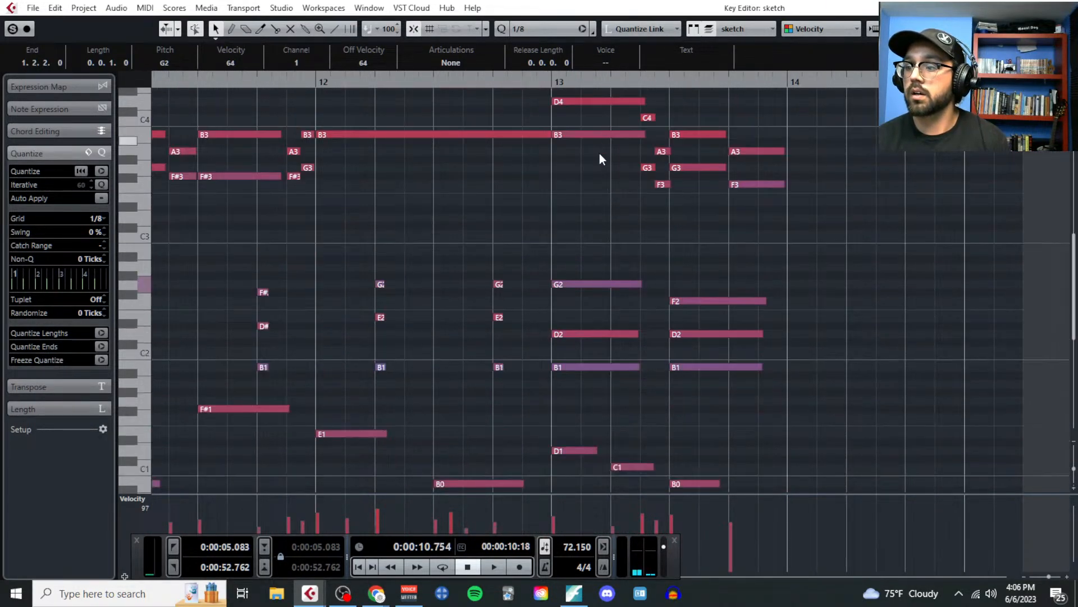
pyautogui.scroll(-9, 598, 156)
pyautogui.moveTo(594, 146); pyautogui.dragTo(762, 362)
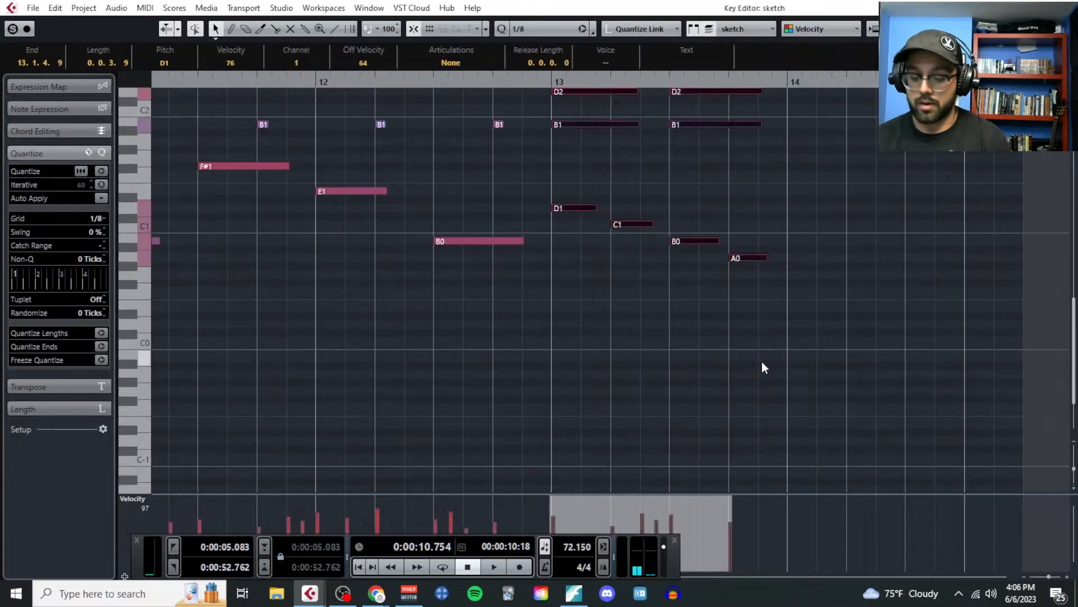
pyautogui.hscroll(-15, 444, 306)
pyautogui.scroll(9, 507, 332)
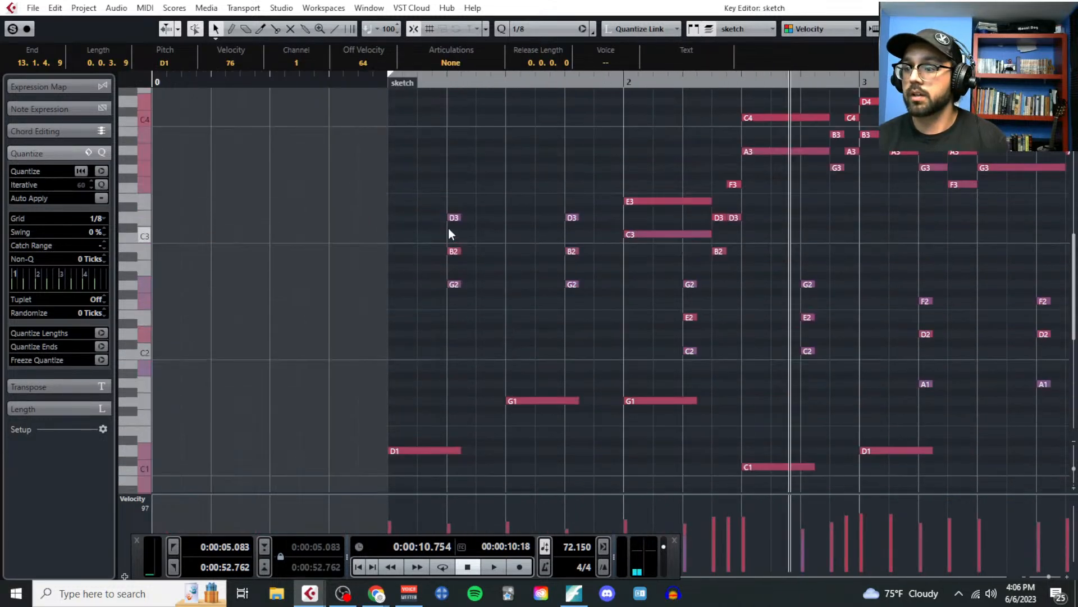
pyautogui.moveTo(392, 156); pyautogui.dragTo(578, 453)
pyautogui.press('Delete')
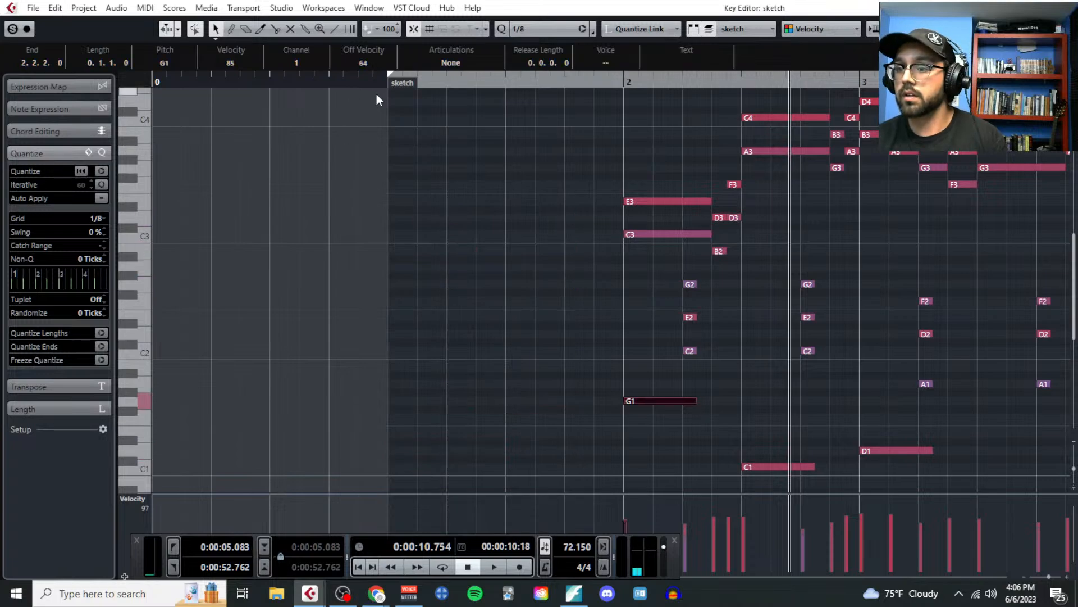
pyautogui.hotkey('ctrl', 'v')
pyautogui.press('space')
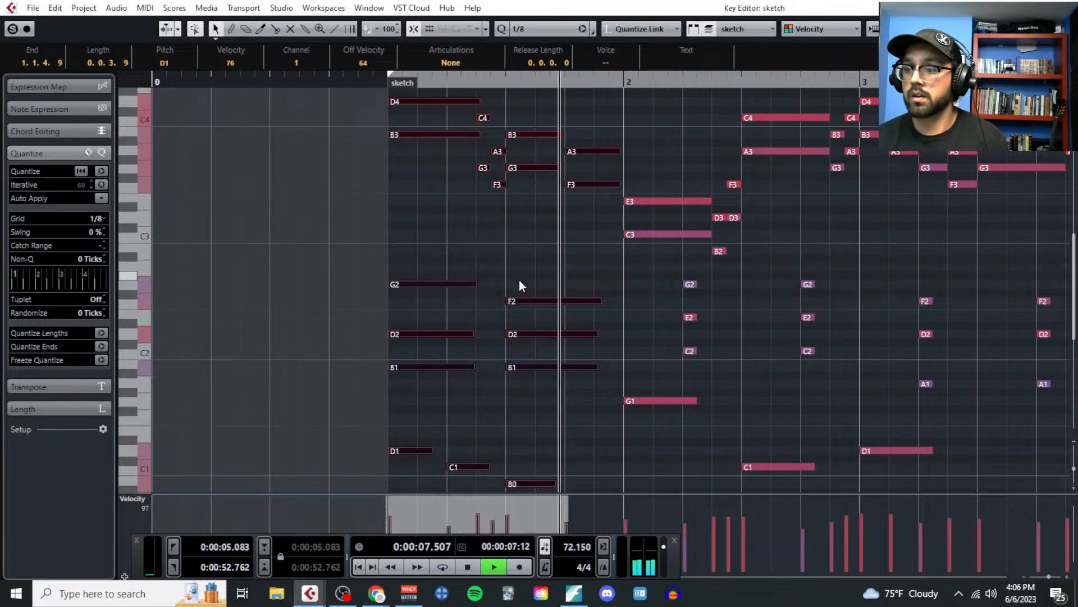
pyautogui.press('space')
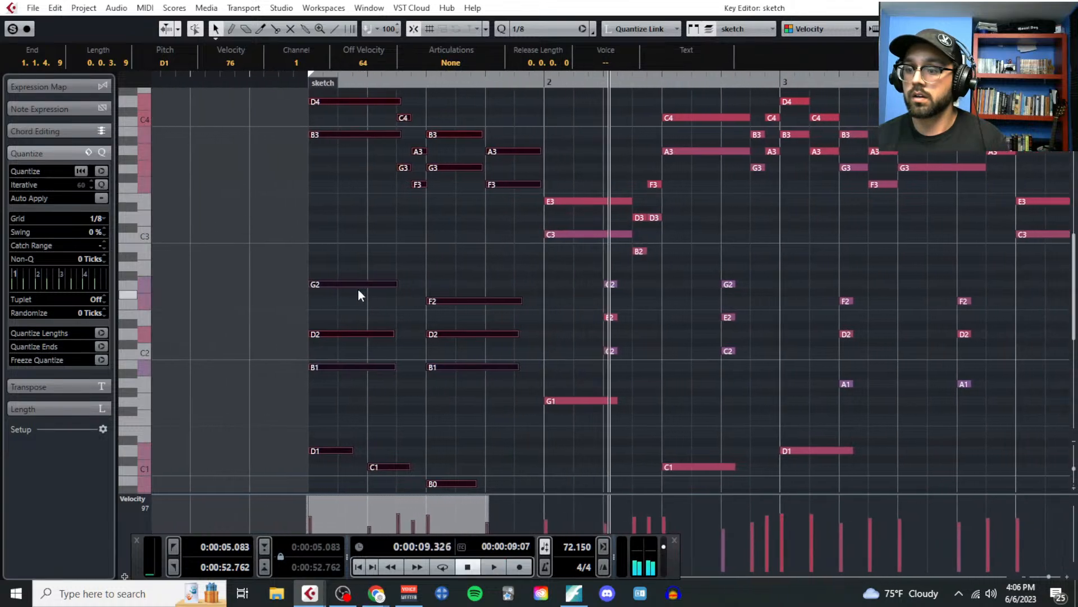
# Step: Mute the upper melody notes from F3 to D4 in bar 1 and play the remaining chords and descending bass line
pyautogui.scroll(2, 349, 286)
pyautogui.scroll(3, 352, 231)
pyautogui.moveTo(349, 159); pyautogui.dragTo(664, 325)
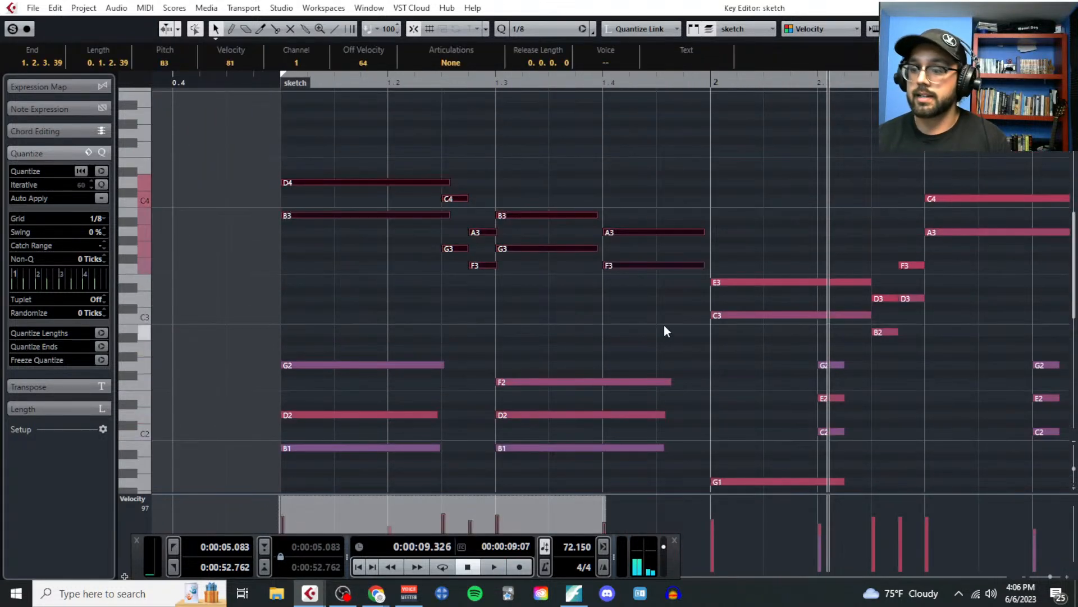
pyautogui.hotkey('shift', 'm')
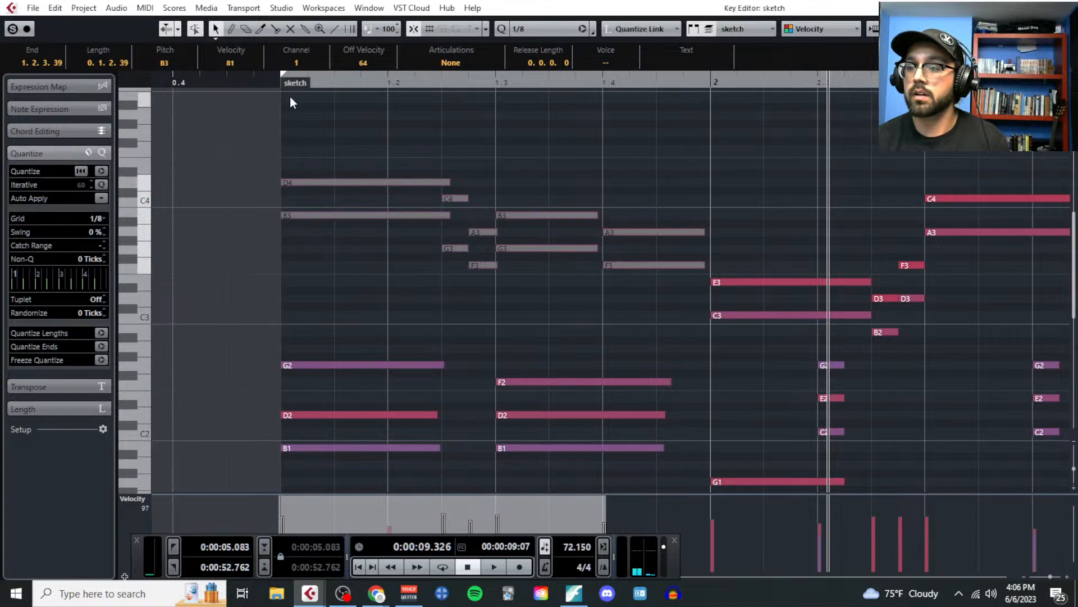
pyautogui.press('space')
pyautogui.scroll(-6, 531, 258)
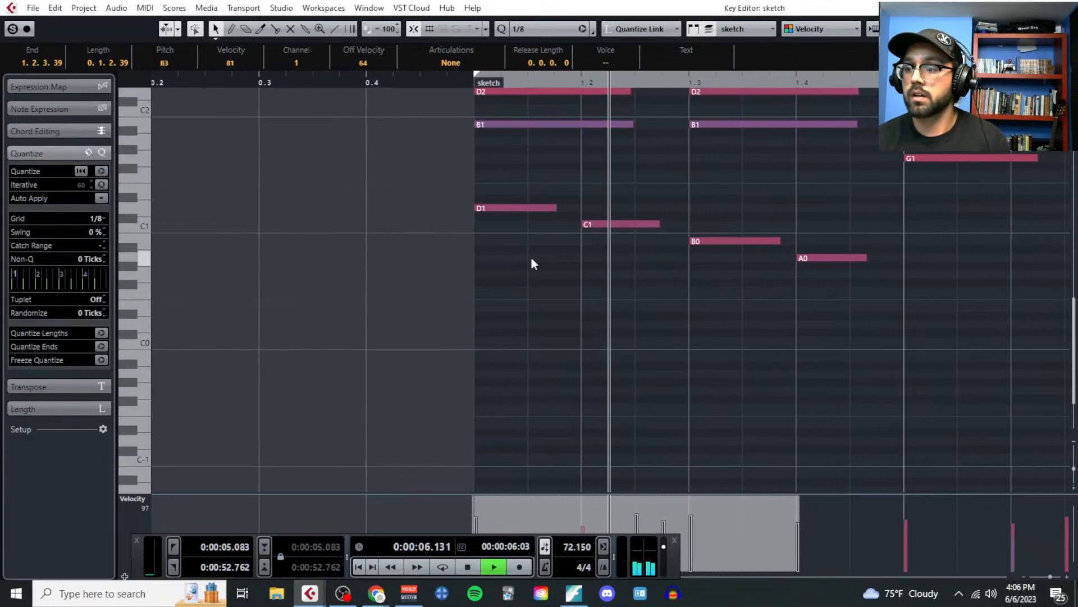
pyautogui.scroll(3, 633, 314)
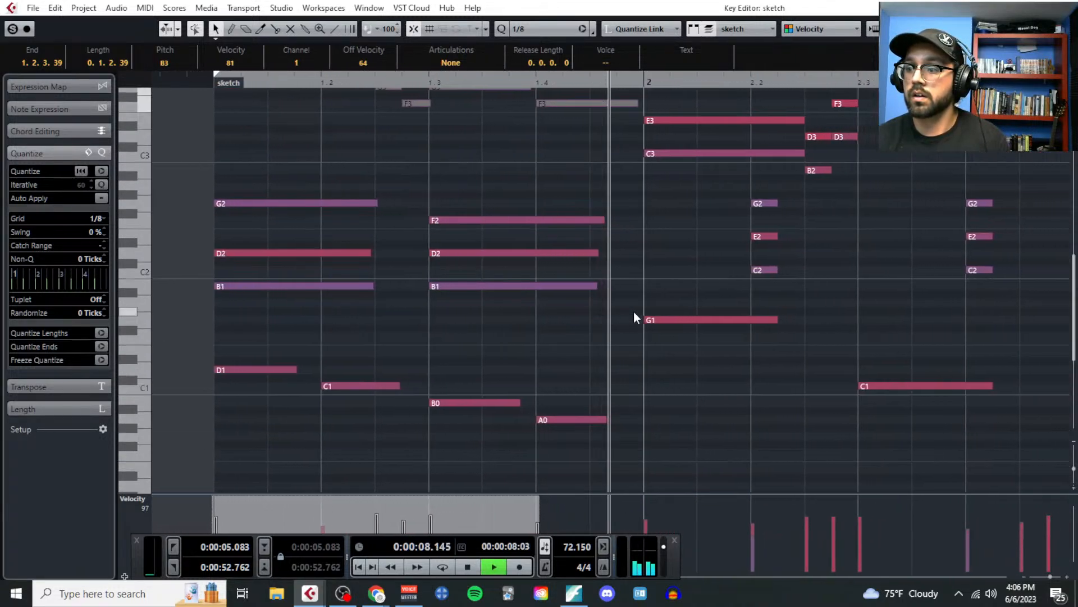
# Step: Stop playback and delete the muted upper melody notes from F3 to D4 in bar 1
pyautogui.scroll(3, 537, 294)
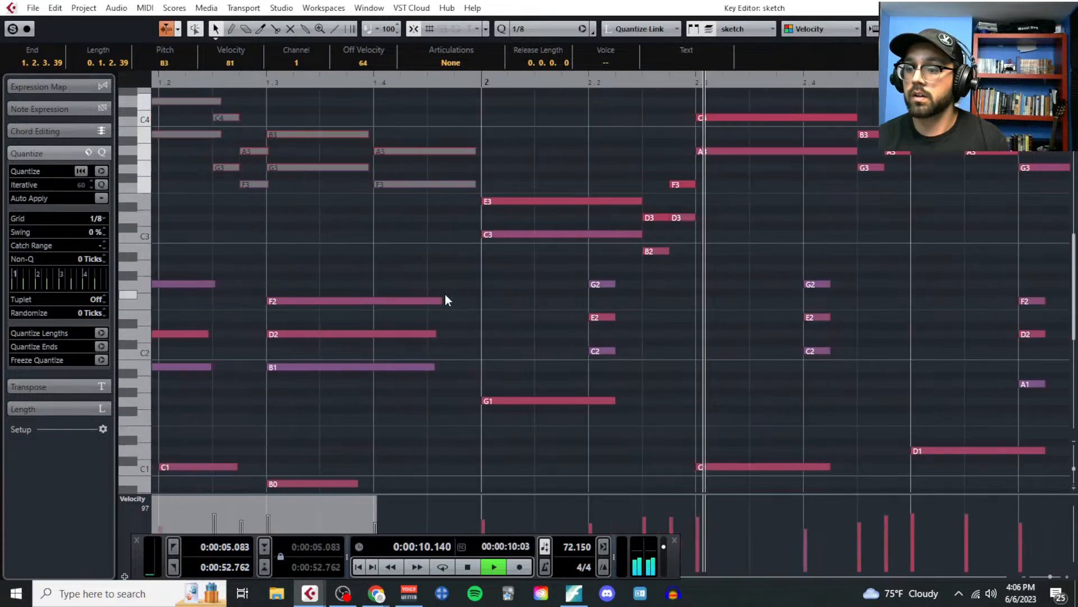
pyautogui.press('space')
pyautogui.hscroll(-5, 515, 289)
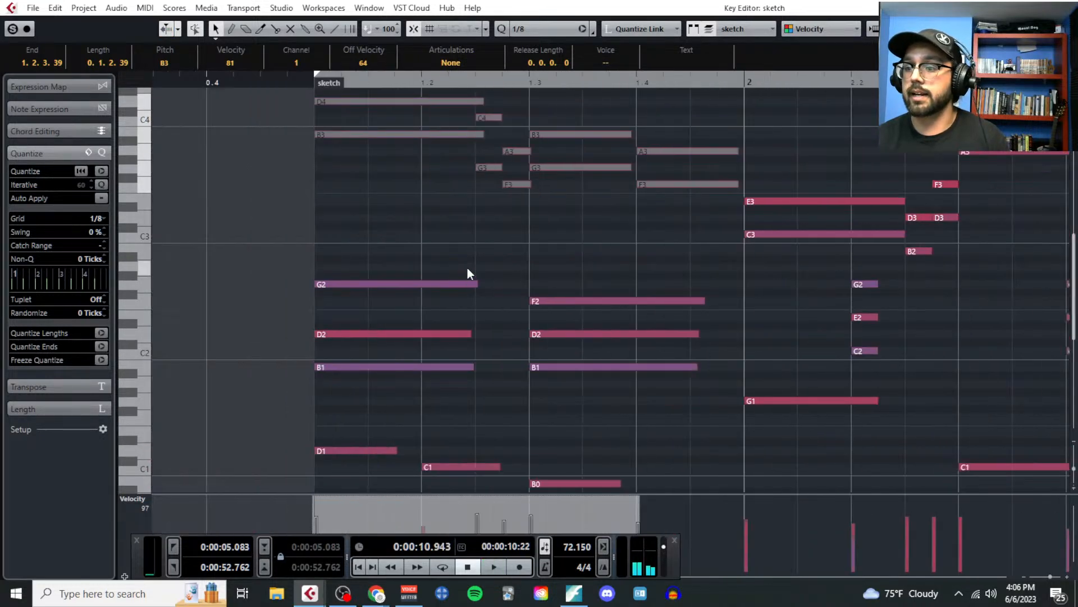
pyautogui.scroll(3, 467, 273)
pyautogui.moveTo(402, 167); pyautogui.dragTo(727, 308)
pyautogui.press('Delete')
pyautogui.scroll(-6, 453, 290)
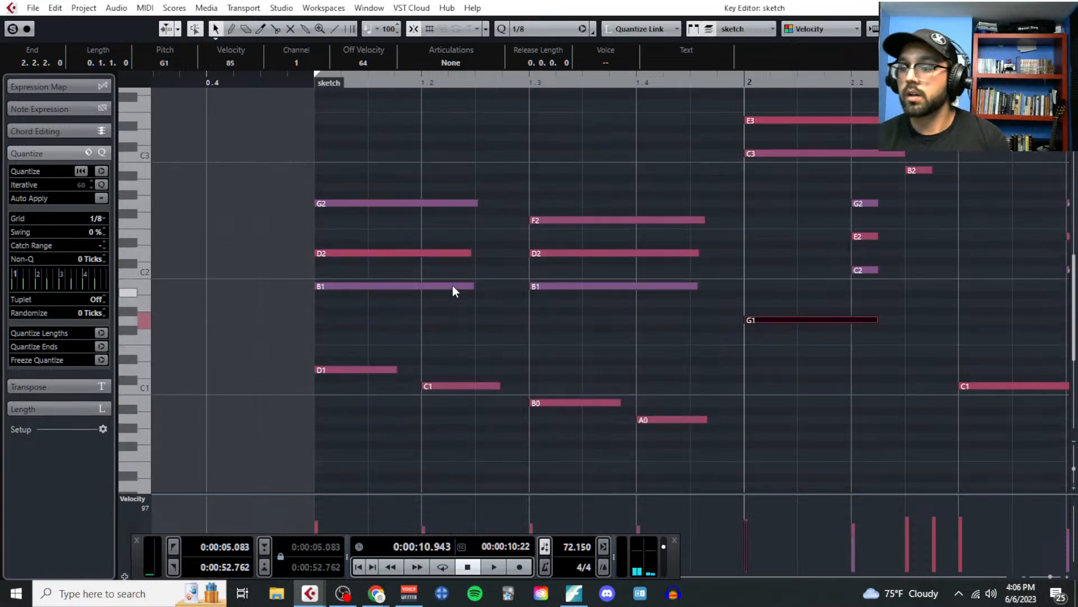
# Step: Raise the B1 and D2 chord notes in bar 1 by an octave to B2 and D3, and play the bar
pyautogui.moveTo(428, 276); pyautogui.dragTo(589, 326)
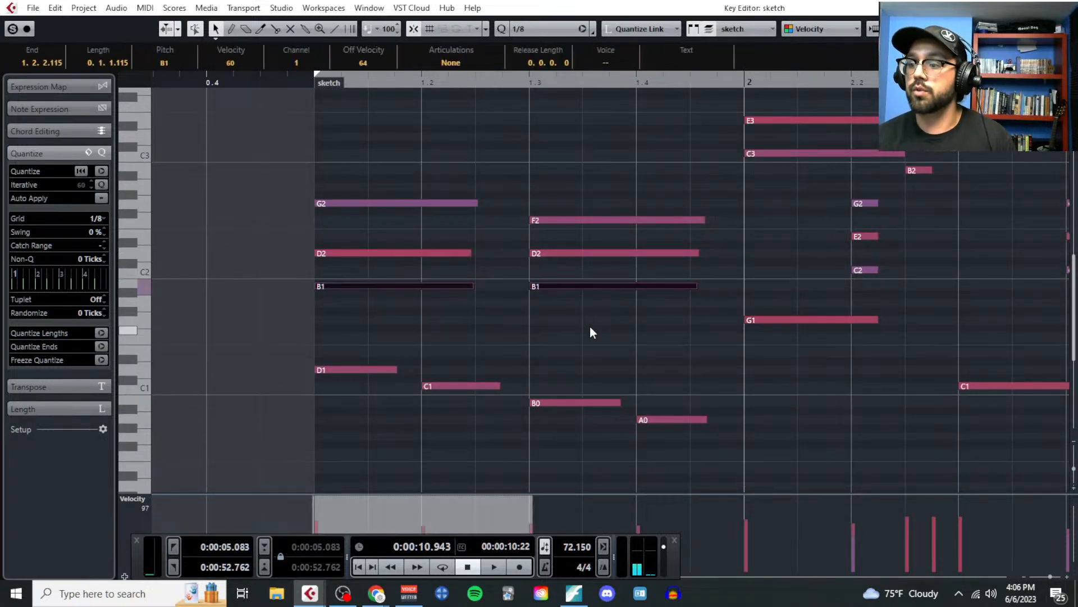
pyautogui.hotkey('shift', 'Up')
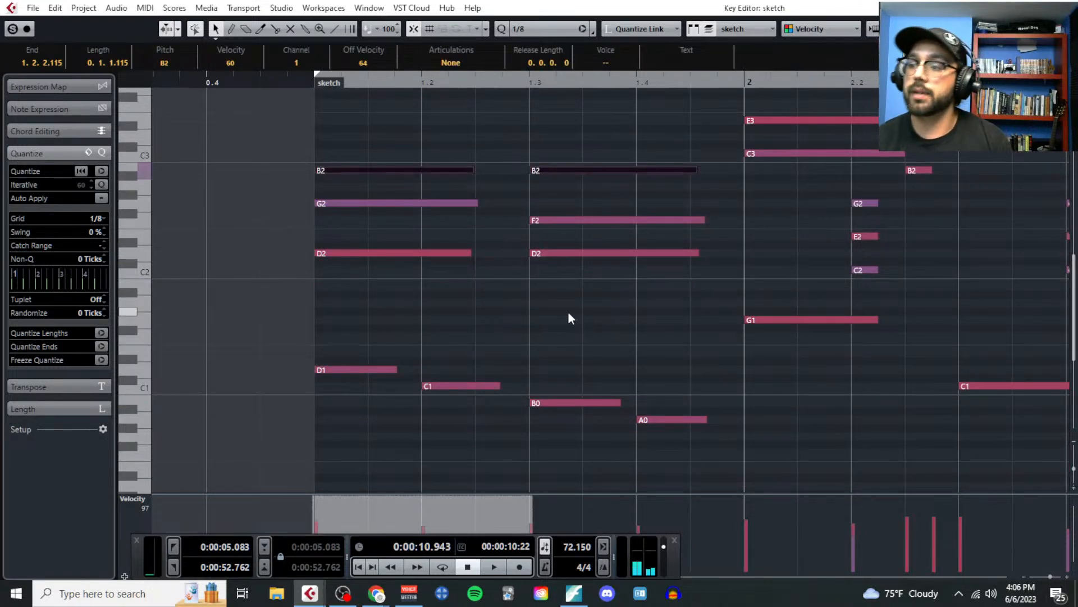
pyautogui.moveTo(451, 237); pyautogui.dragTo(553, 281)
pyautogui.hotkey('shift', 'Up')
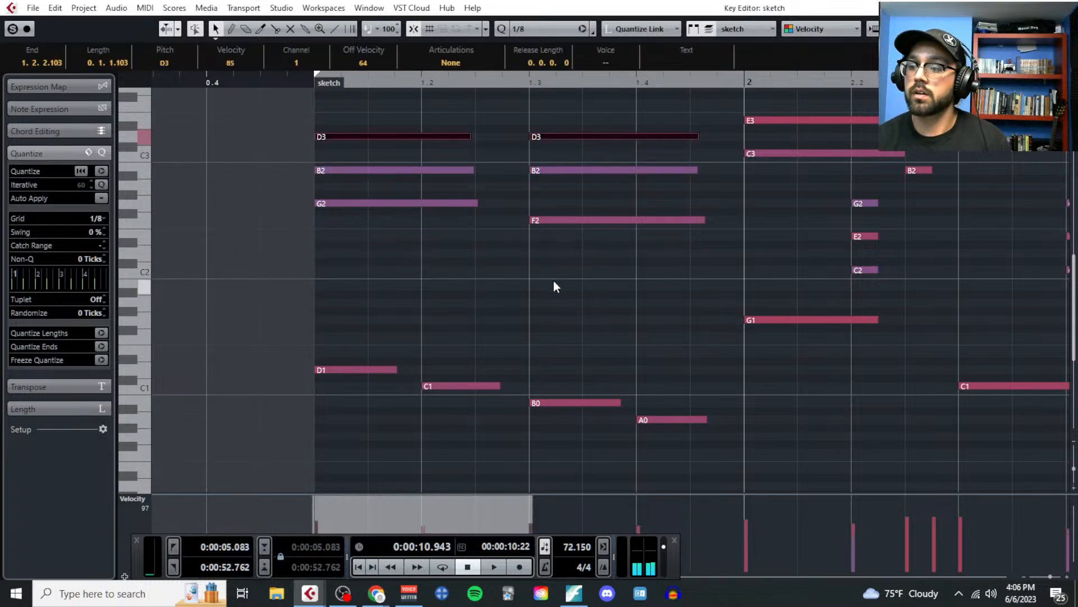
pyautogui.click(303, 82)
pyautogui.press('space')
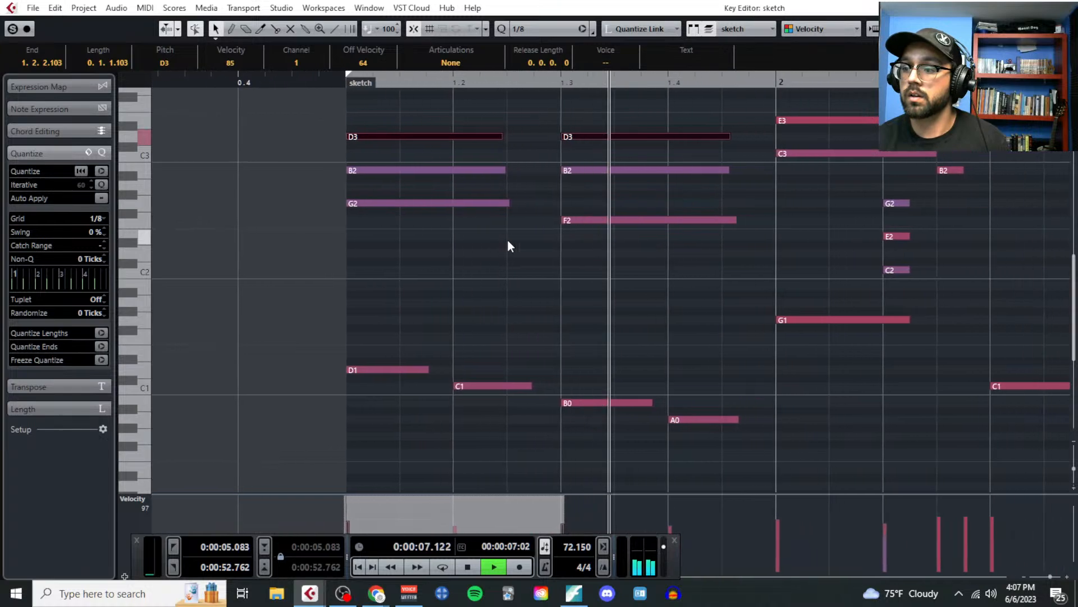
pyautogui.press('space')
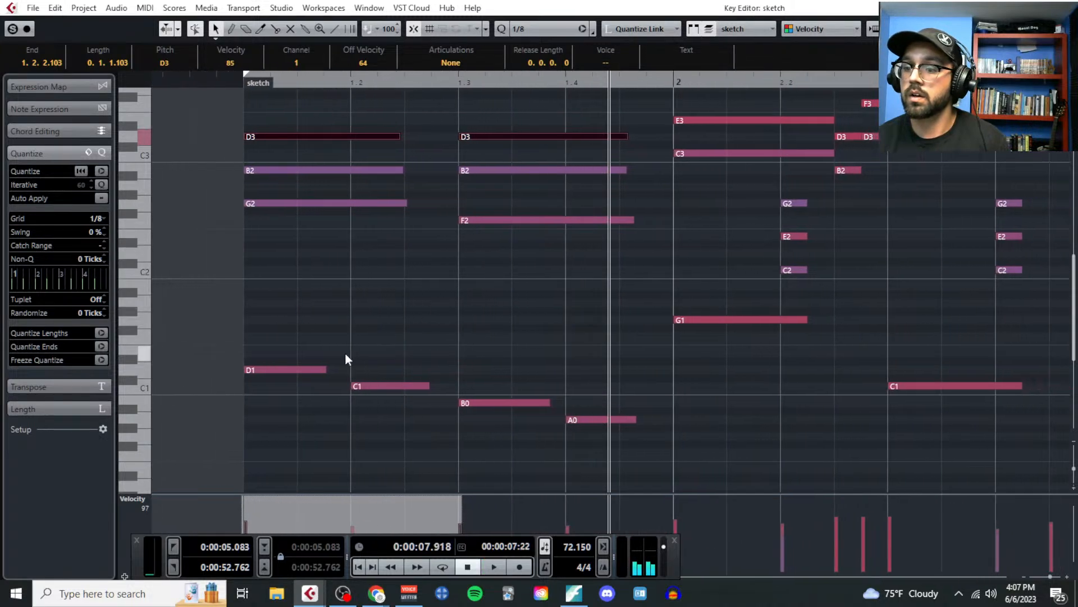
# Step: Change the first bass note of bar 1 to G0, keeping the chord above it as G2-B2-D3
pyautogui.click(306, 369)
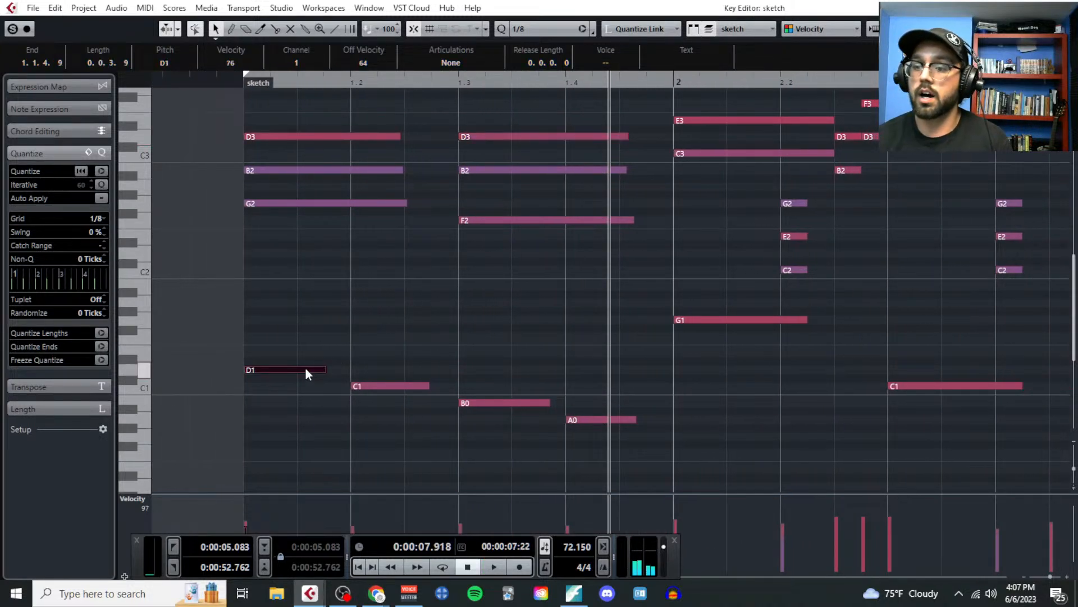
pyautogui.hotkey('shift', 'Down')
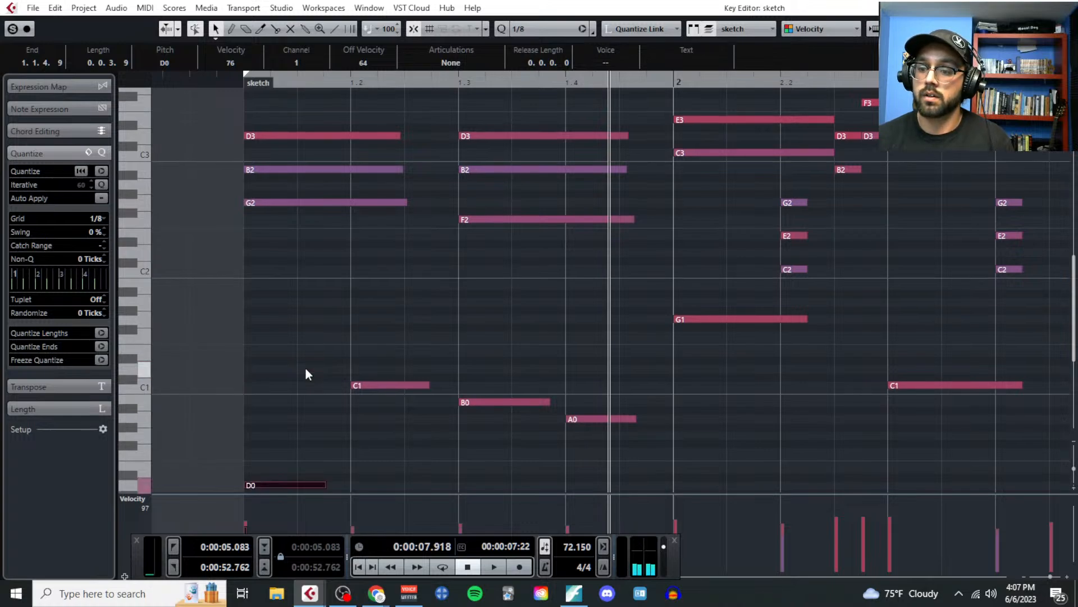
pyautogui.press('Up')
pyautogui.press('Up')
pyautogui.press('Up')
pyautogui.press('Up')
pyautogui.press('Up')
pyautogui.hotkey('ctrl', 'Up')
pyautogui.press('Down')
pyautogui.press('Down')
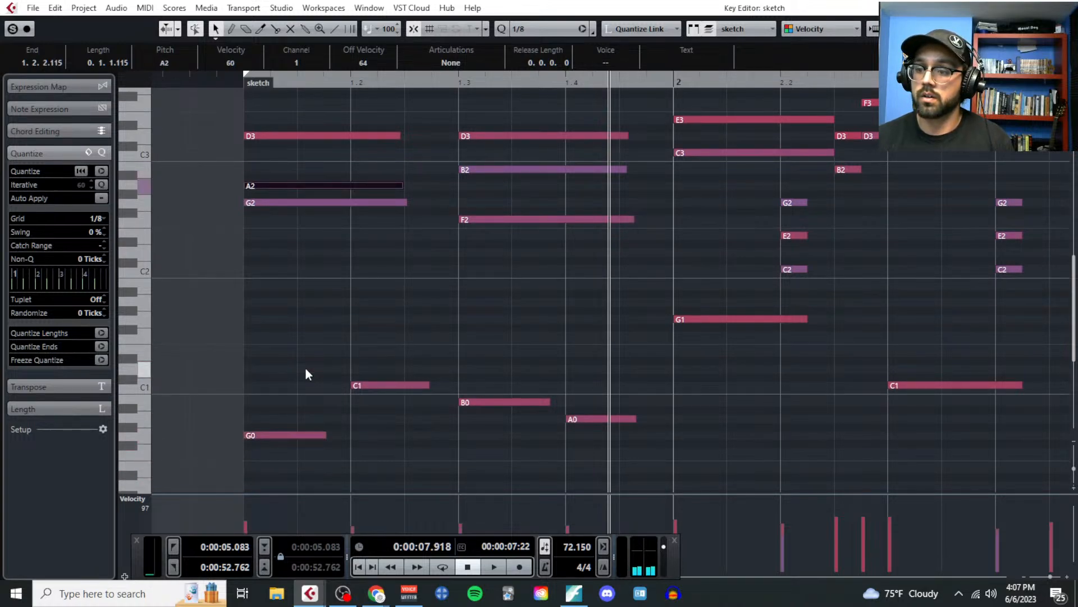
pyautogui.press('Up')
pyautogui.press('Up')
# Step: Lower the second bass note of bar 1 three semitones to A0
pyautogui.click(377, 387)
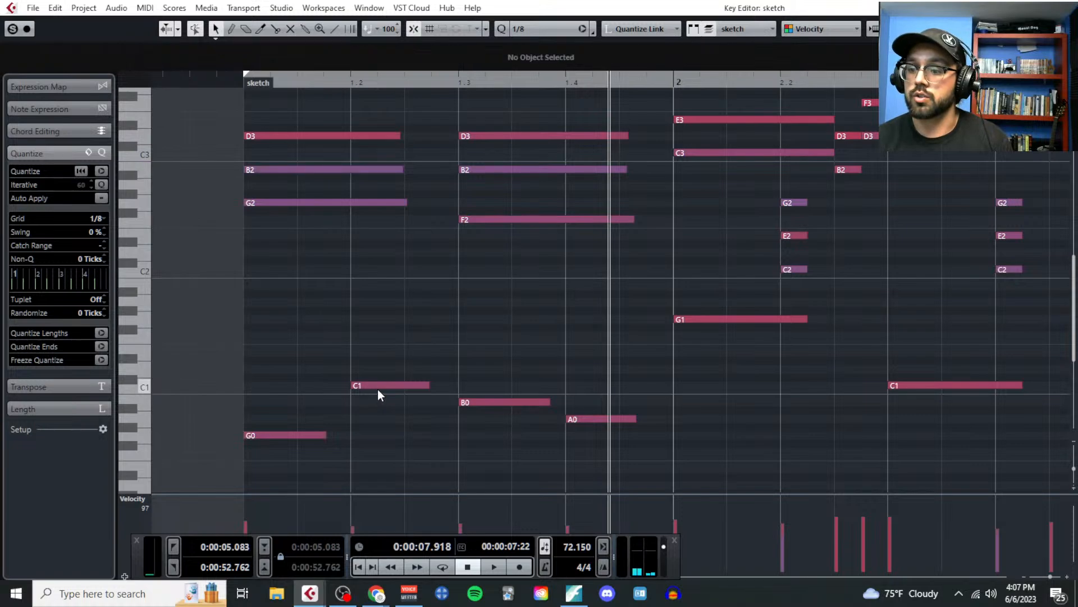
pyautogui.press('Down')
pyautogui.press('Down')
pyautogui.press('Down')
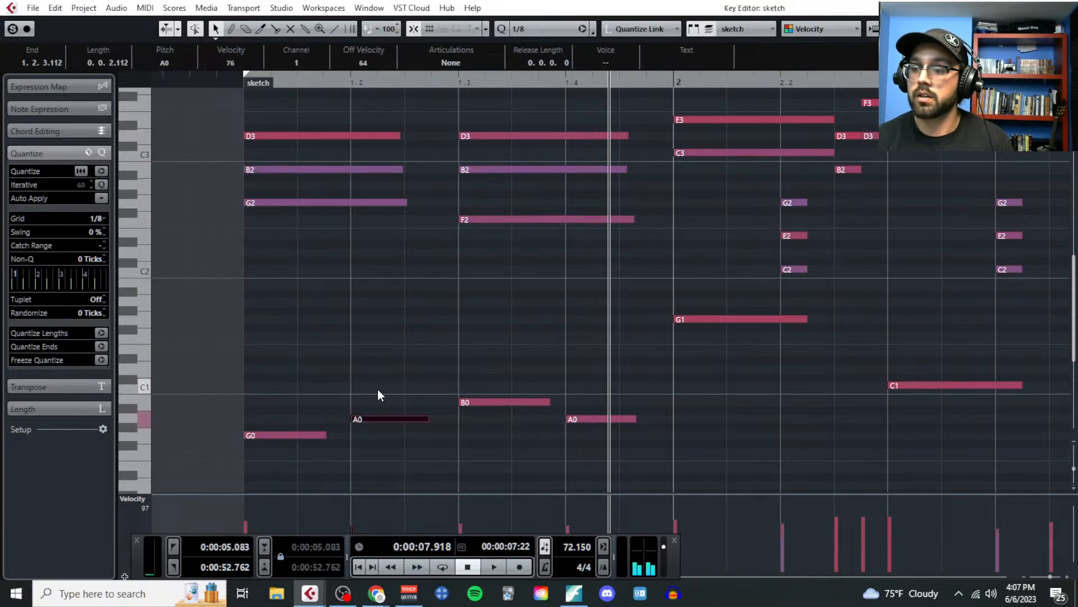
pyautogui.press('Right')
pyautogui.hotkey('ctrl', 'Up')
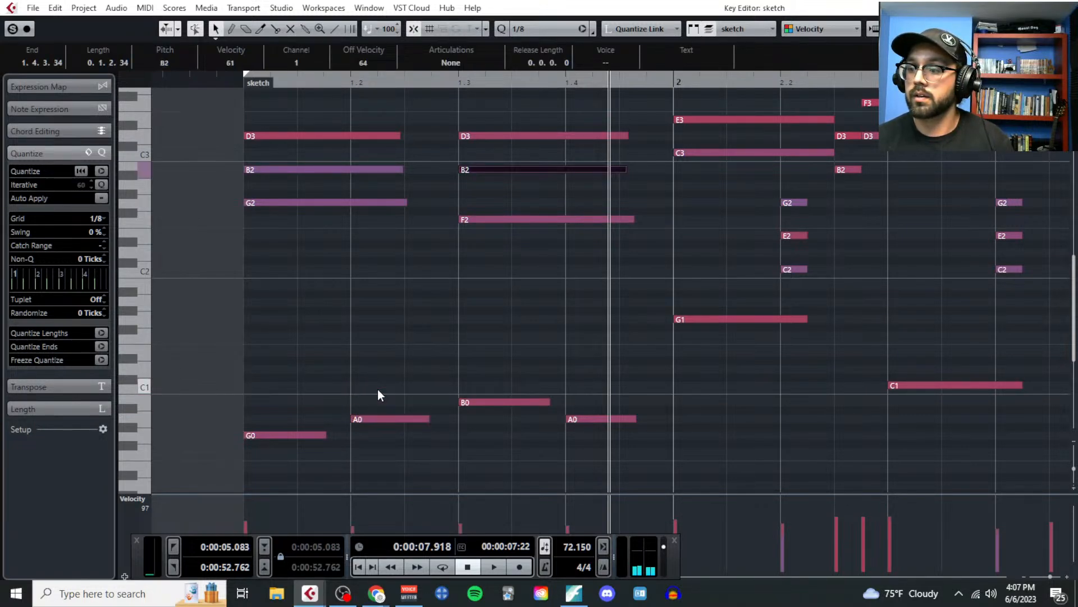
# Step: Raise the last bass note of bar 1 to D1 and play the ascending bass line into bar 2
pyautogui.click(579, 418)
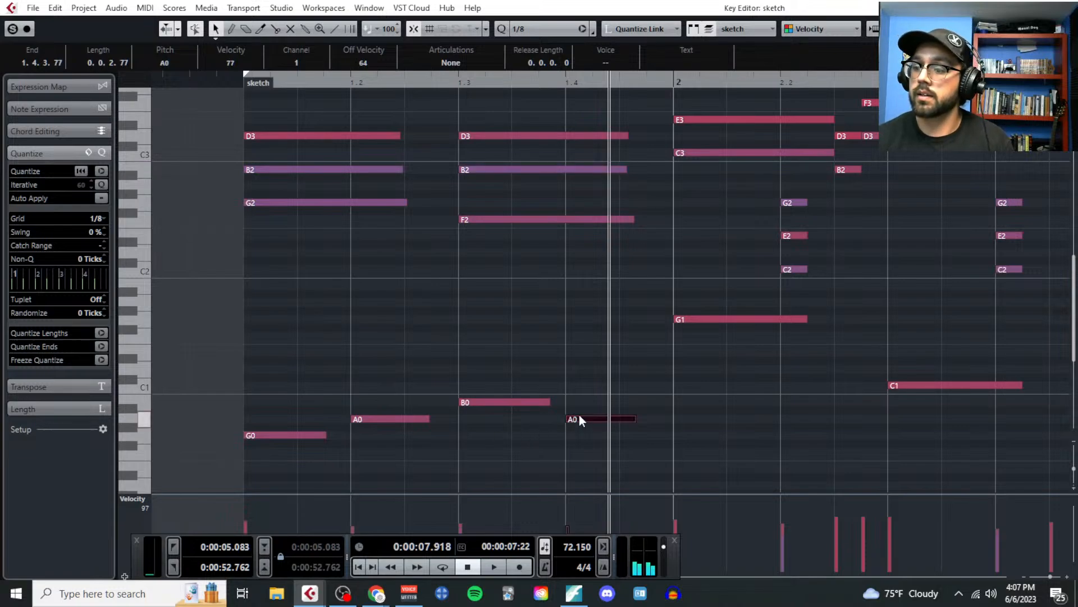
pyautogui.press('Up')
pyautogui.press('Up')
pyautogui.press('Up')
pyautogui.press('Up')
pyautogui.press('Up')
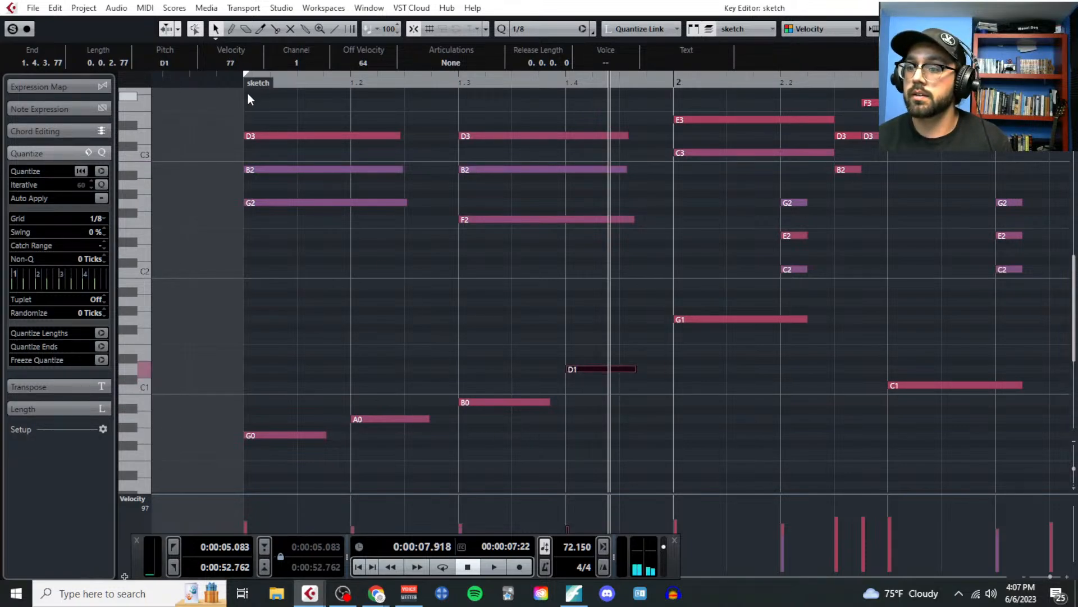
pyautogui.press('space')
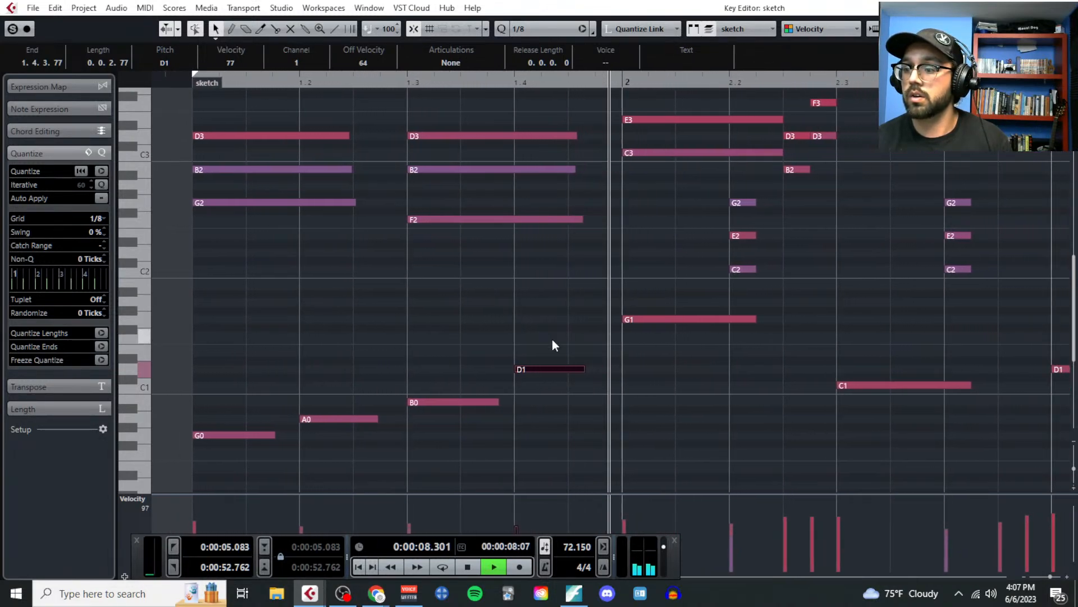
pyautogui.press('space')
# Step: Lower the last bass note of bar 1 to C1 and play the opening against the video
pyautogui.press('Down')
pyautogui.press('Down')
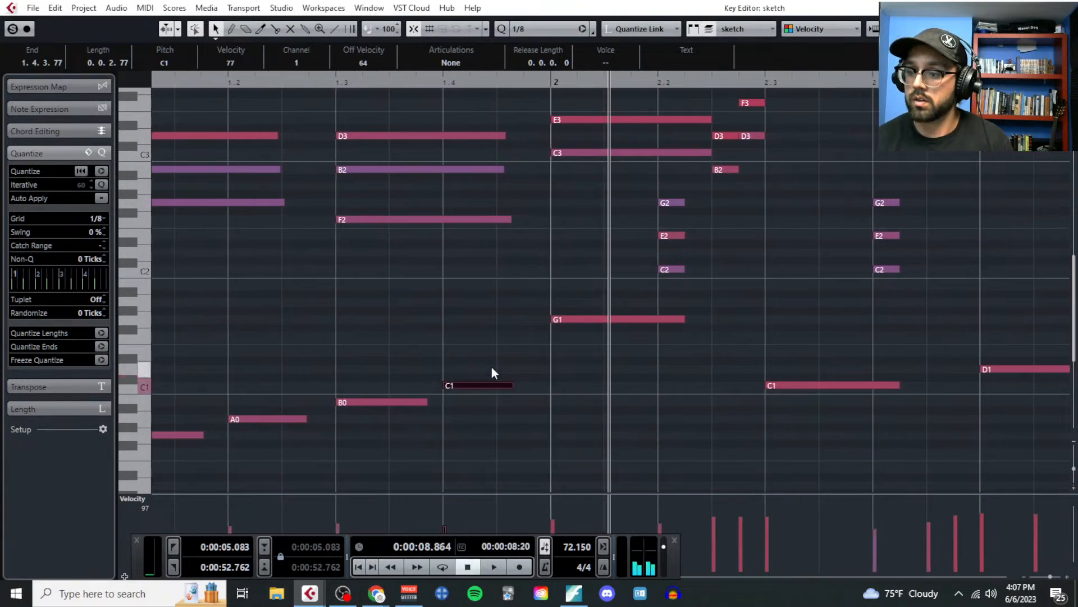
pyautogui.press('F8')
pyautogui.hscroll(-4, 287, 172)
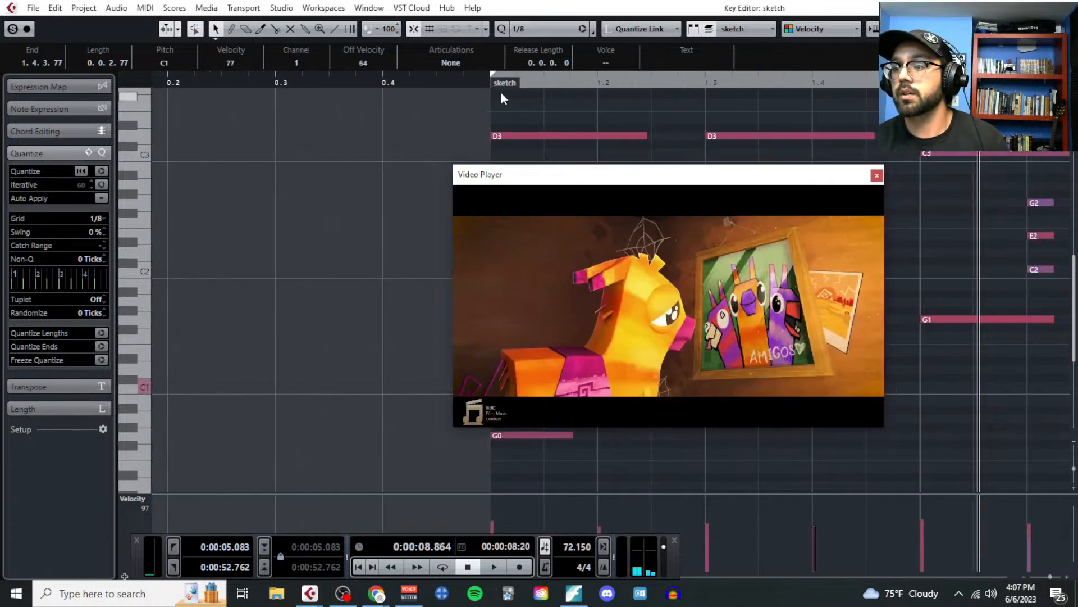
pyautogui.press('KP_1')
pyautogui.press('space')
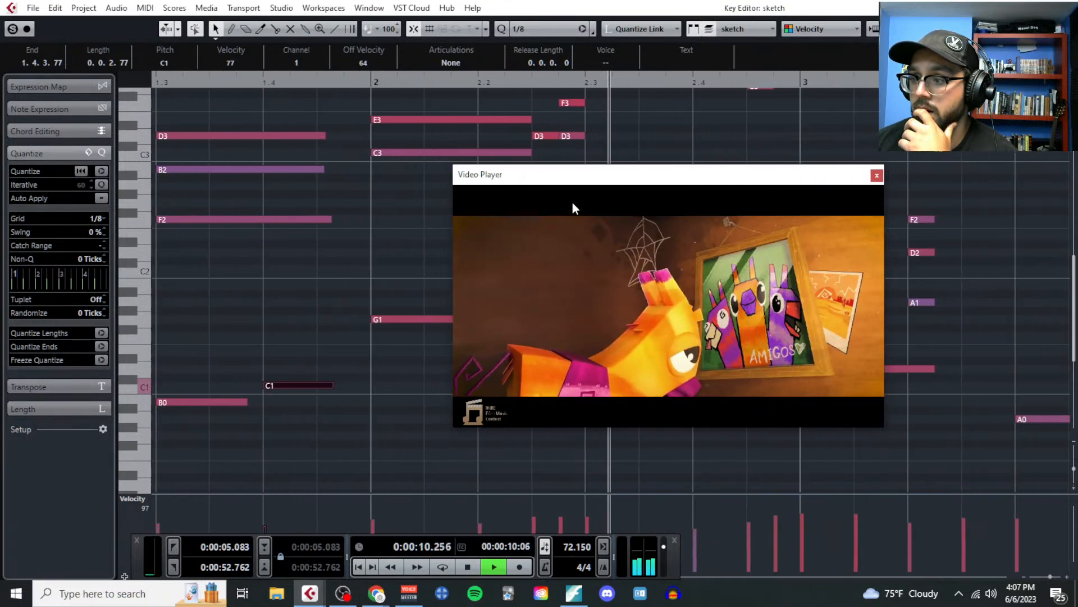
pyautogui.press('space')
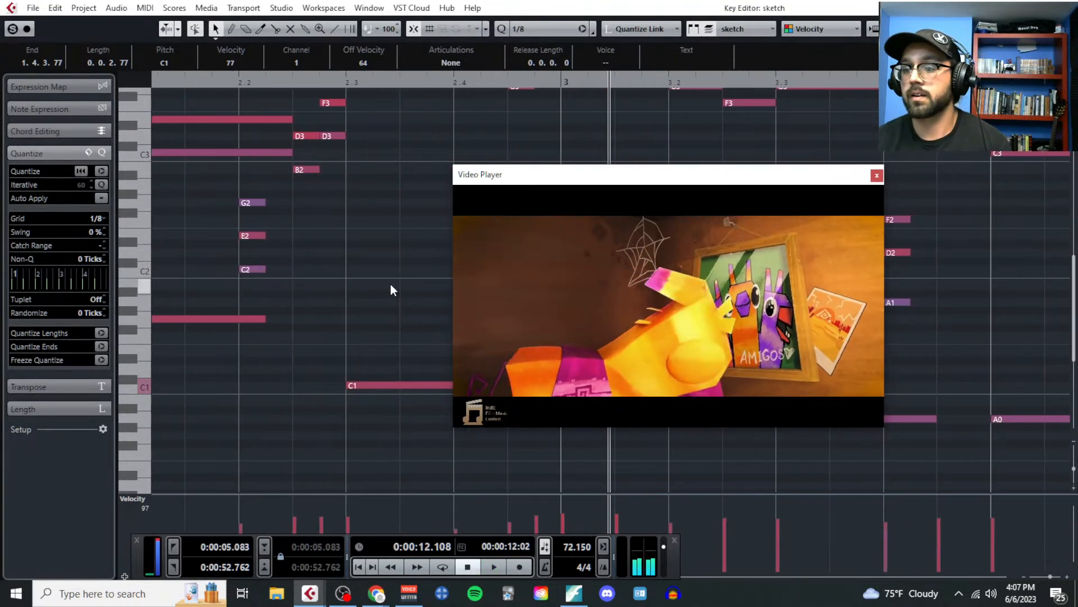
# Step: Transpose all the bar 1 chords and bass notes up an octave, with the bass line starting on G1
pyautogui.hscroll(-5, 388, 289)
pyautogui.scroll(-5, 349, 304)
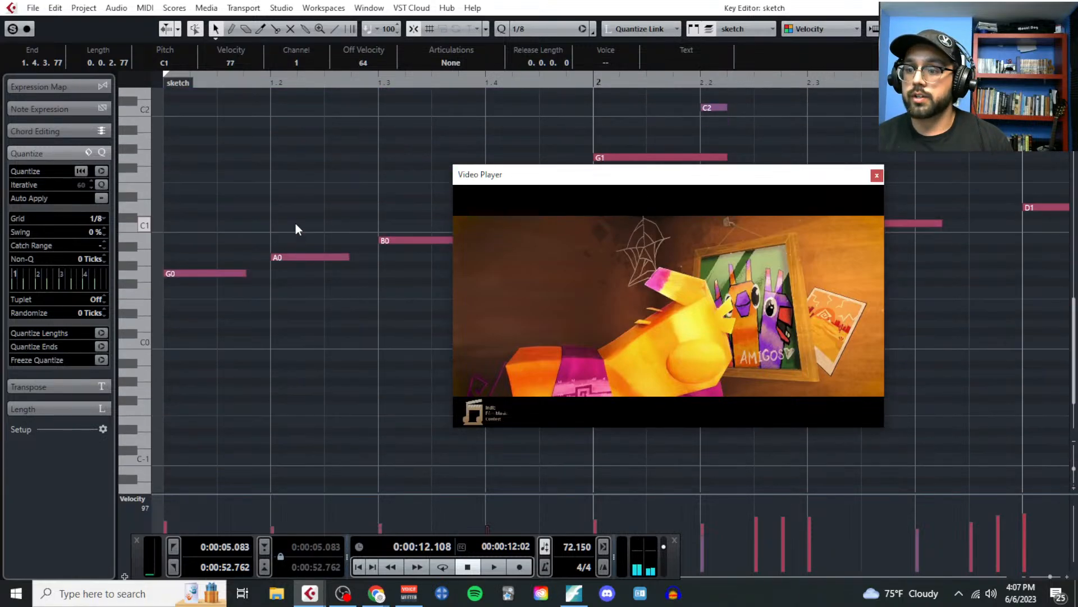
pyautogui.scroll(3, 289, 164)
pyautogui.moveTo(258, 96); pyautogui.dragTo(471, 367)
pyautogui.scroll(-3, 393, 281)
pyautogui.scroll(3, 509, 357)
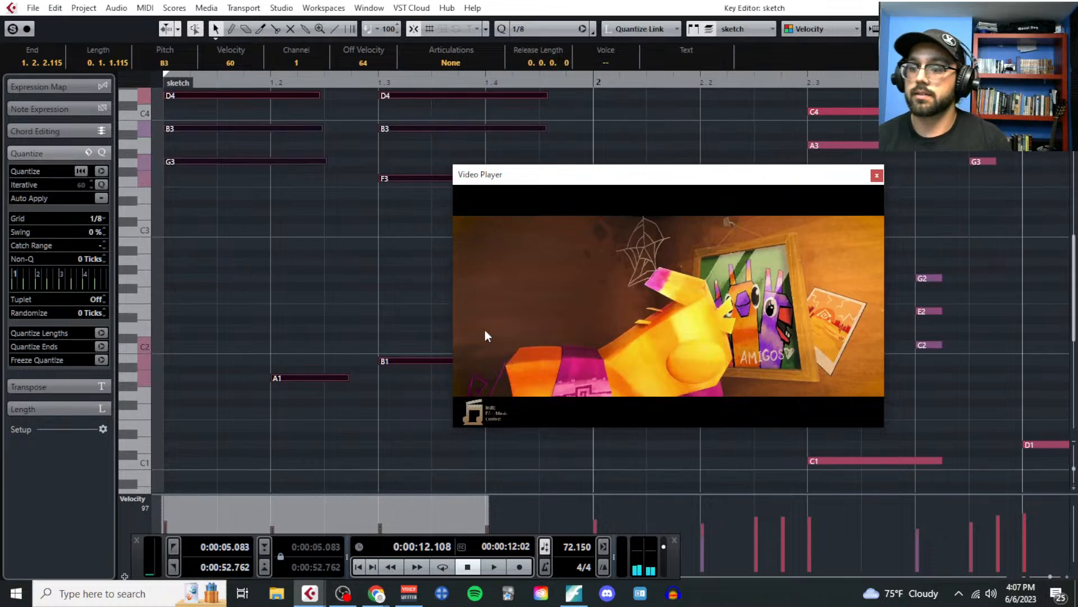
pyautogui.hotkey('shift', 'Up')
pyautogui.click(239, 351)
pyautogui.hotkey('shift', 'Up')
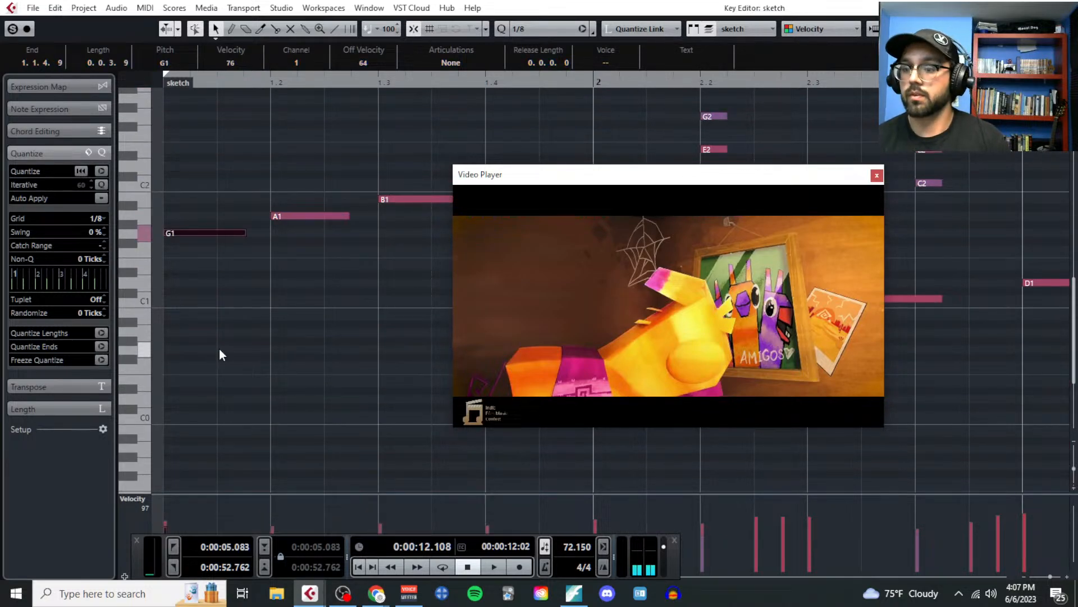
# Step: Play the cue from bar 1 through bar 5 against the video, and close the video window
pyautogui.scroll(6, 196, 275)
pyautogui.click(169, 83)
pyautogui.press('space')
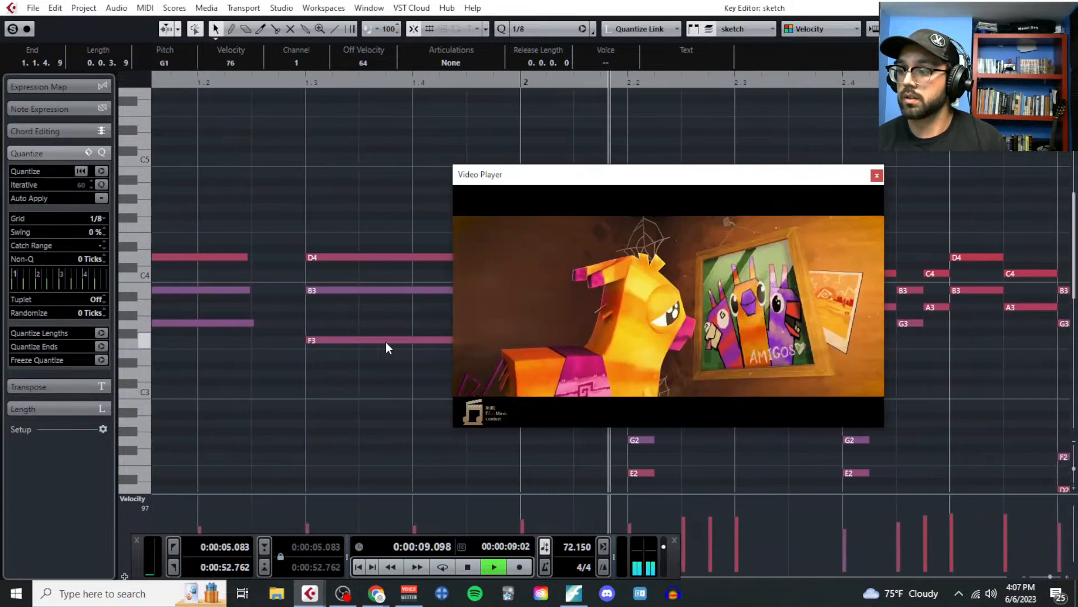
pyautogui.scroll(-4, 385, 342)
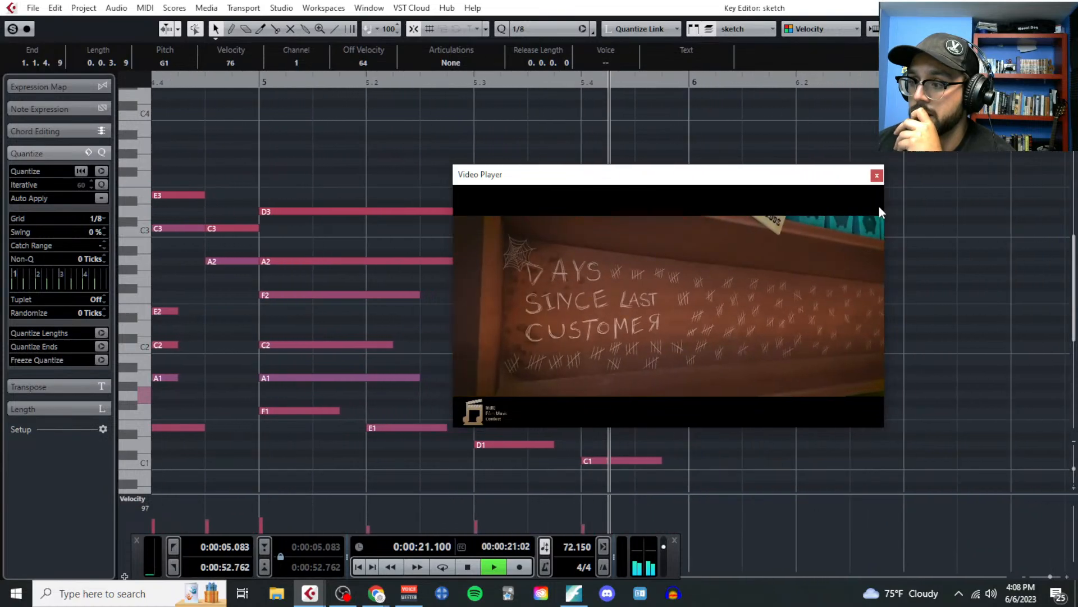
pyautogui.click(877, 176)
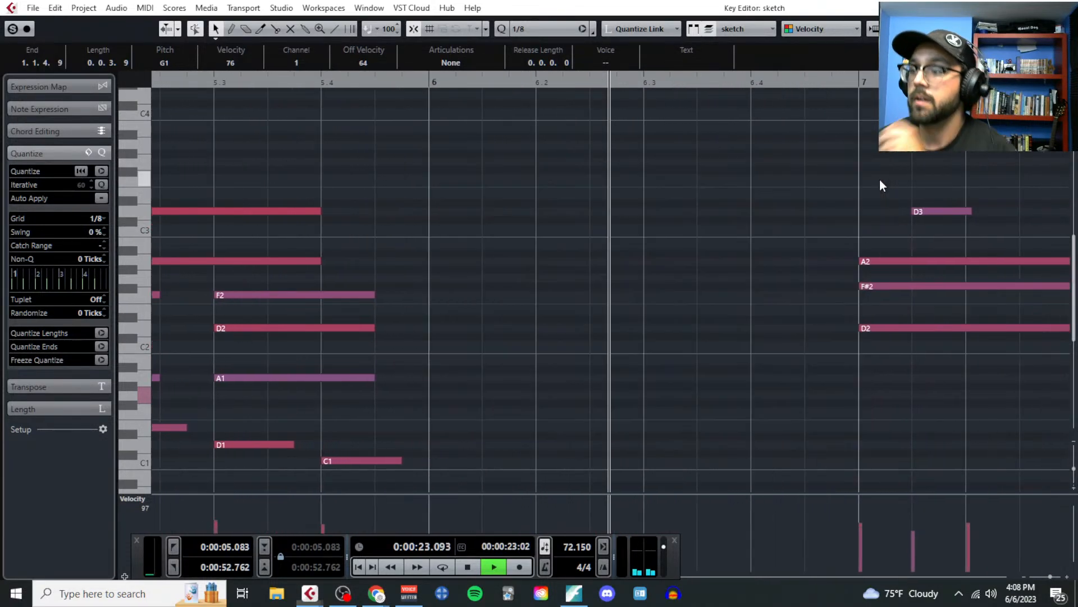
pyautogui.press('space')
# Step: Open the opening sketch part together with the sketch part that starts just before bar 26 in the Key Editor
pyautogui.press('Escape')
pyautogui.keyDown('shift'); pyautogui.click(778, 255); pyautogui.keyUp('shift')
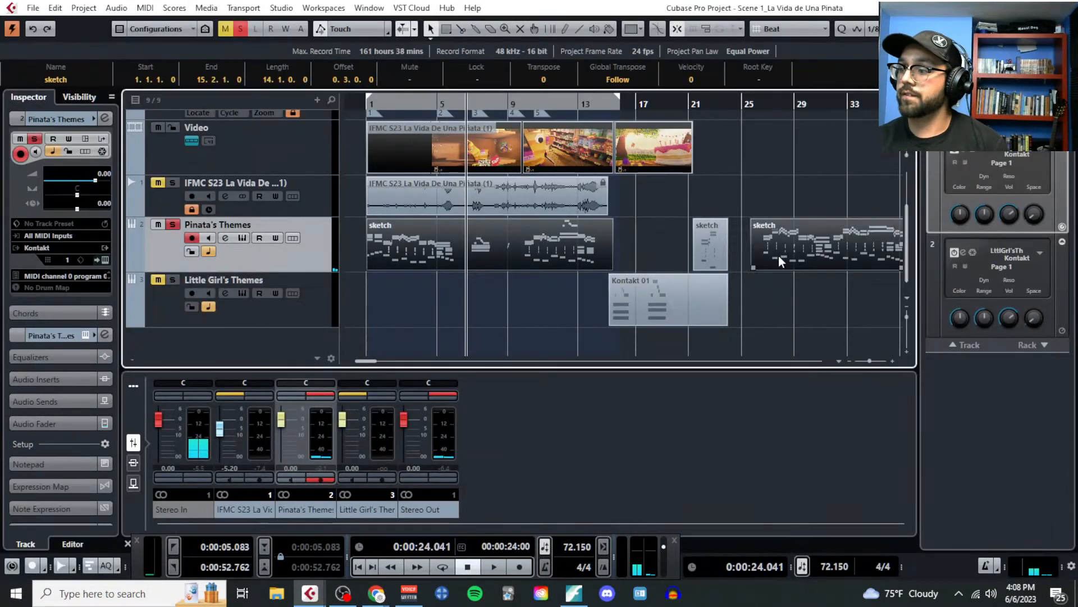
pyautogui.click(145, 8)
pyautogui.click(158, 24)
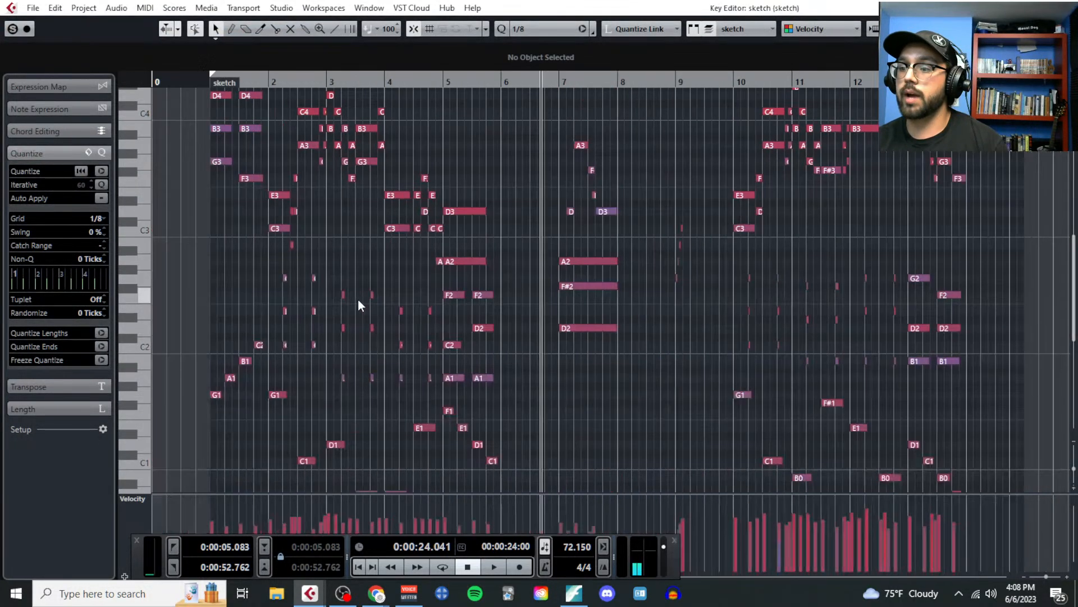
# Step: Review the original sketch's melody from bar 26 through bar 34, focusing on where its second phrase begins
pyautogui.scroll(5, 281, 295)
pyautogui.hscroll(10, 761, 254)
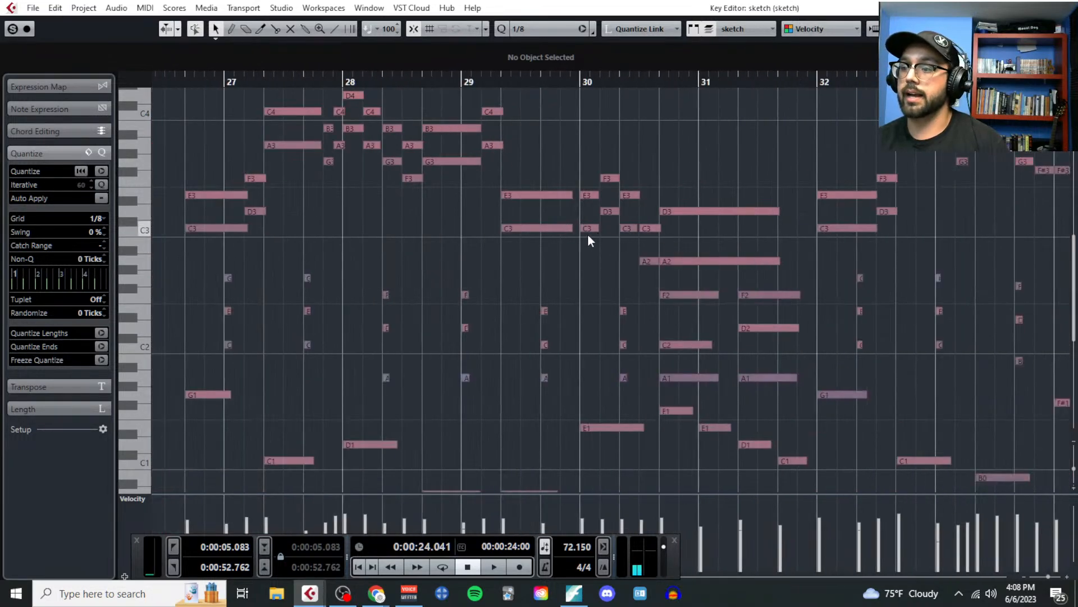
pyautogui.hscroll(-2, 536, 241)
pyautogui.click(318, 228)
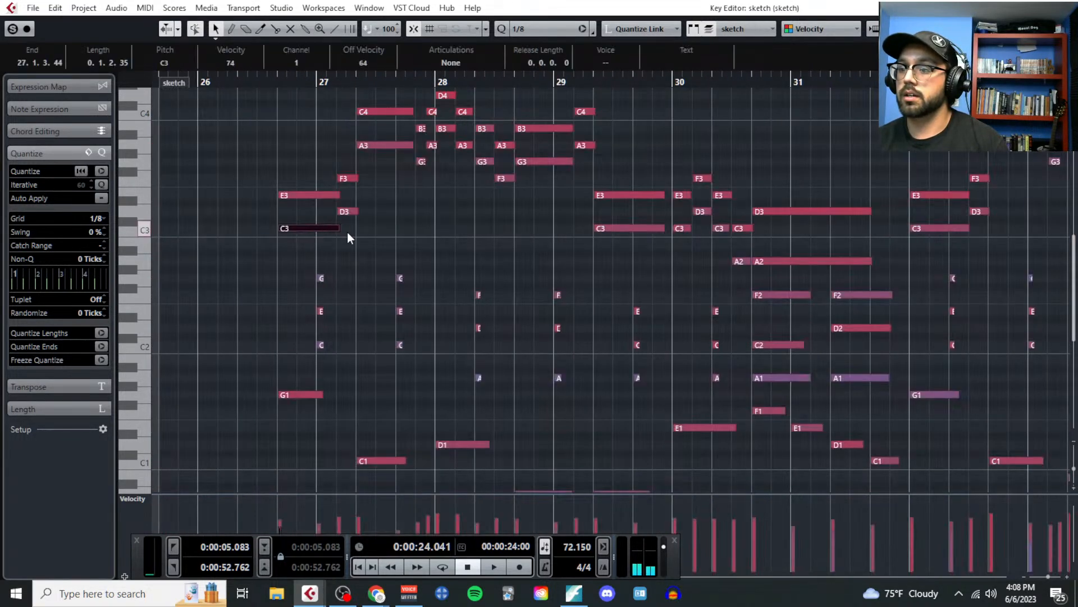
pyautogui.scroll(3, 439, 217)
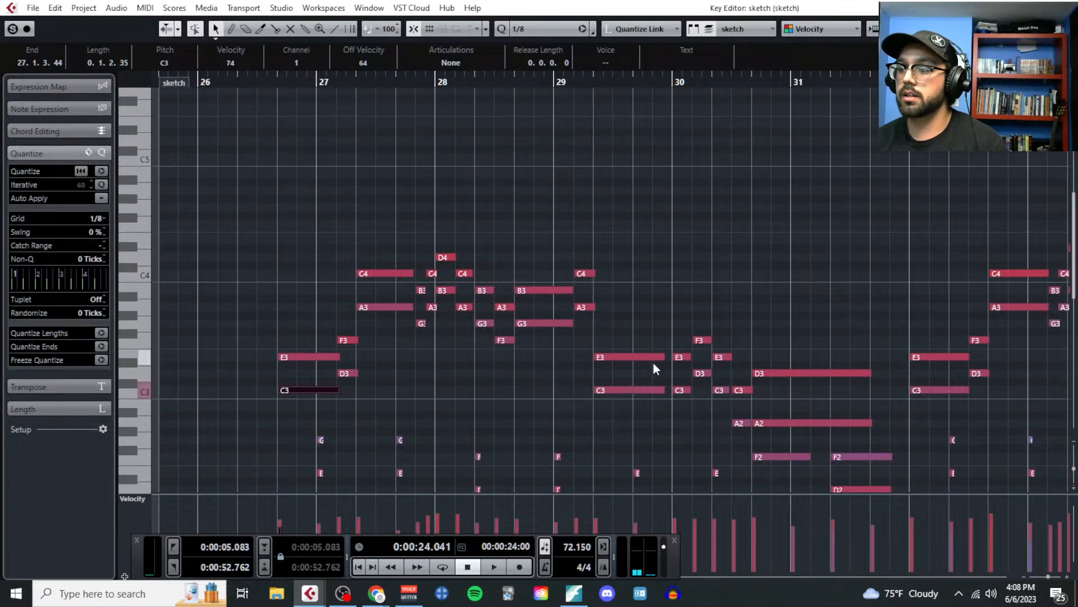
pyautogui.hscroll(3, 694, 437)
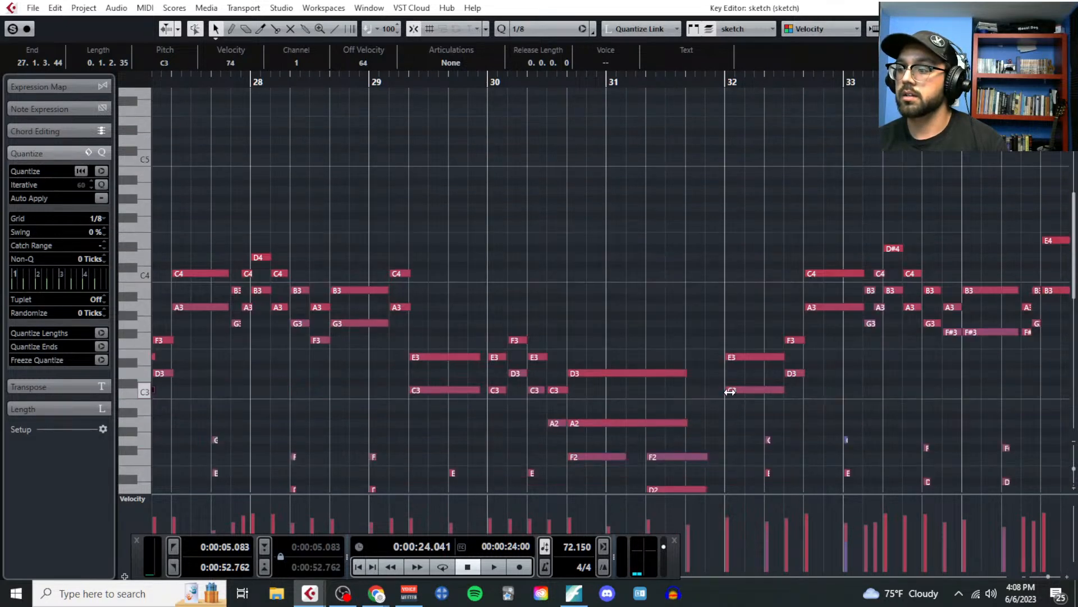
pyautogui.hscroll(3, 596, 322)
pyautogui.scroll(-2, 555, 257)
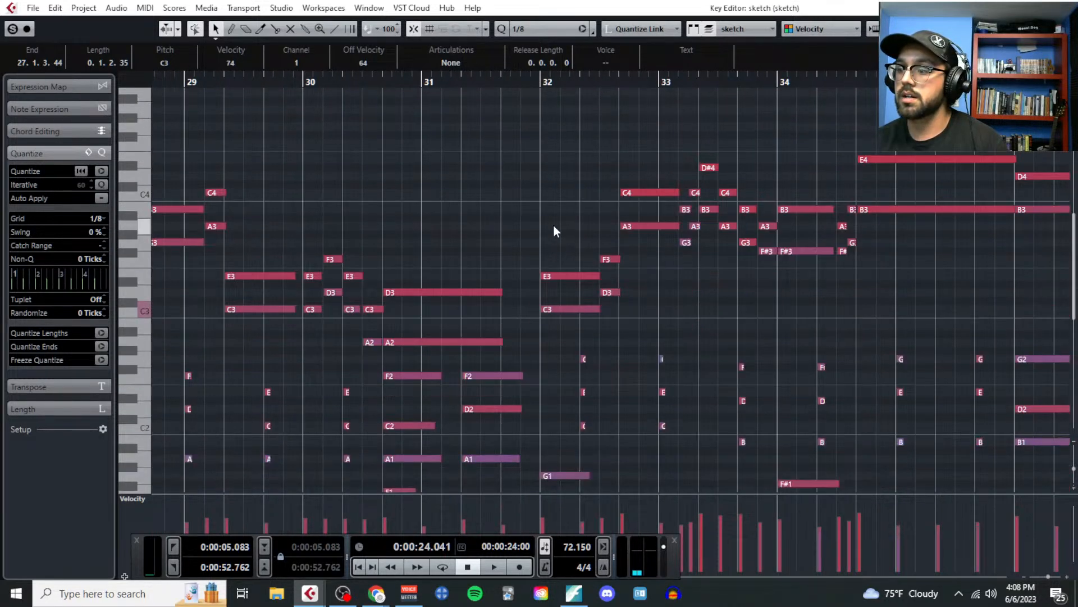
# Step: Copy the original sketch's notes from bar 32 into bar 6 of the opening sketch, and play from there
pyautogui.moveTo(545, 177); pyautogui.dragTo(671, 466)
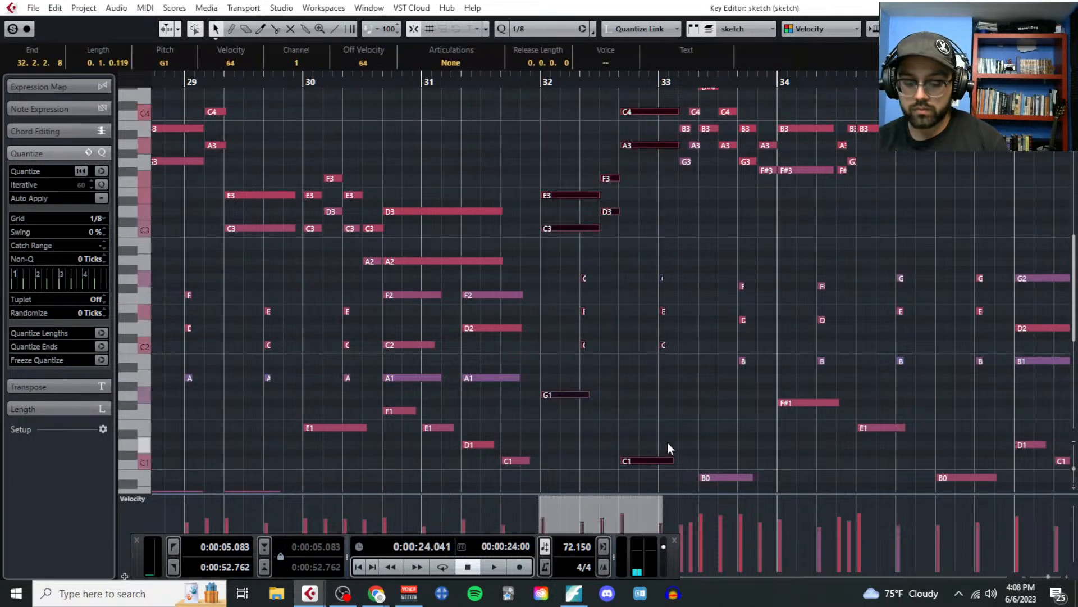
pyautogui.hscroll(-15, 426, 254)
pyautogui.hscroll(-10, 442, 252)
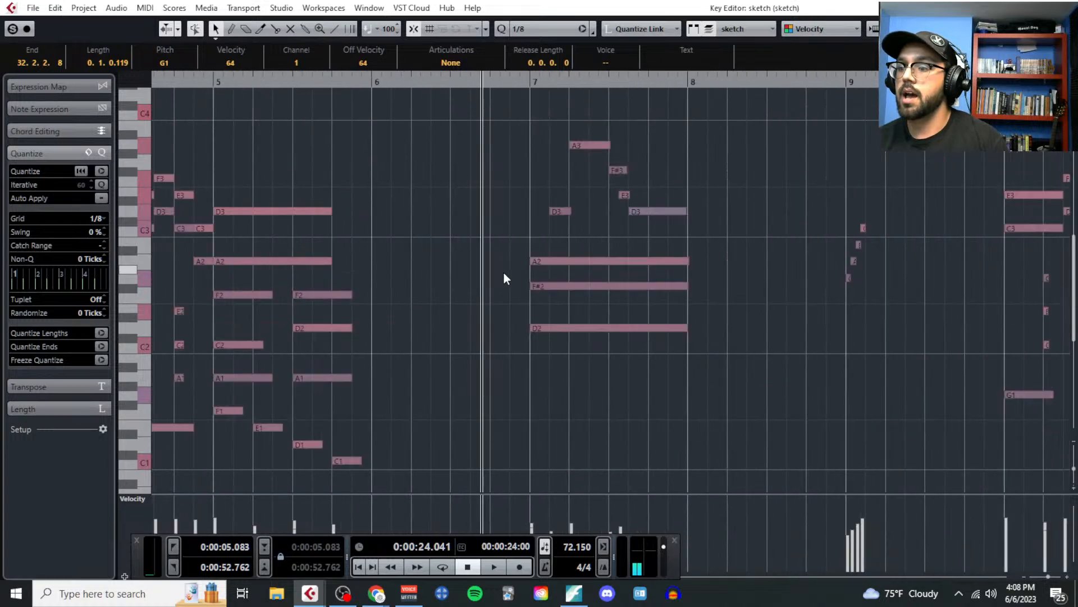
pyautogui.scroll(4, 614, 280)
pyautogui.hscroll(5, 615, 291)
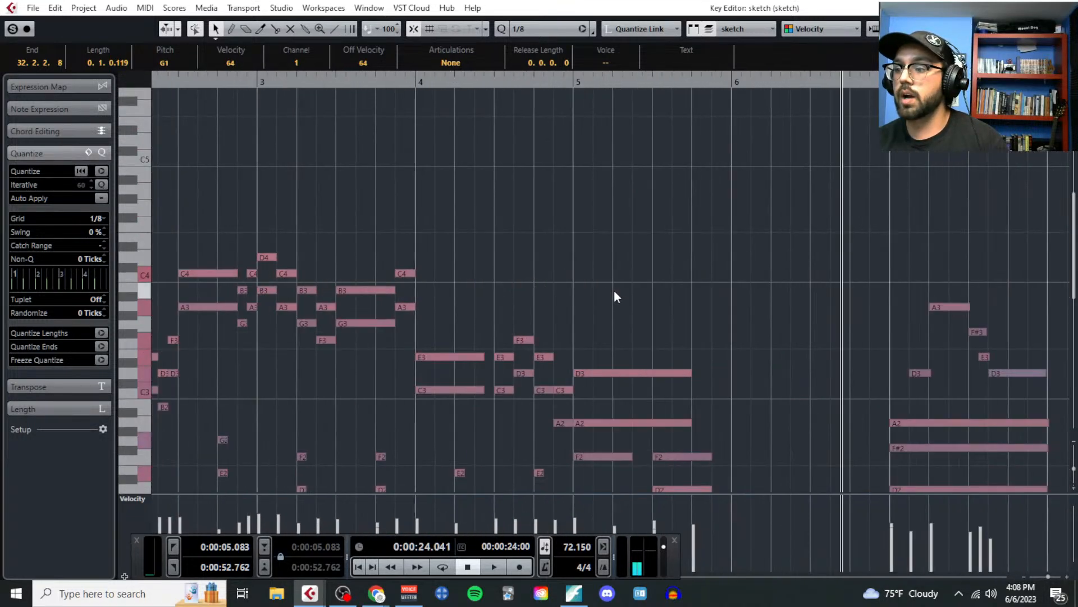
pyautogui.click(639, 372)
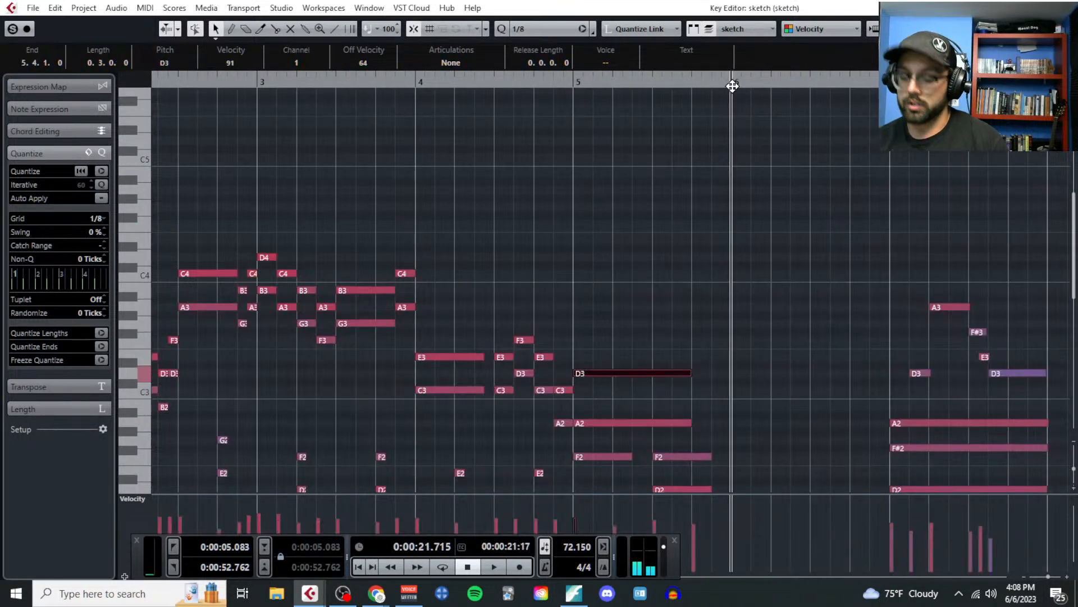
pyautogui.scroll(-5, 727, 218)
pyautogui.press('space')
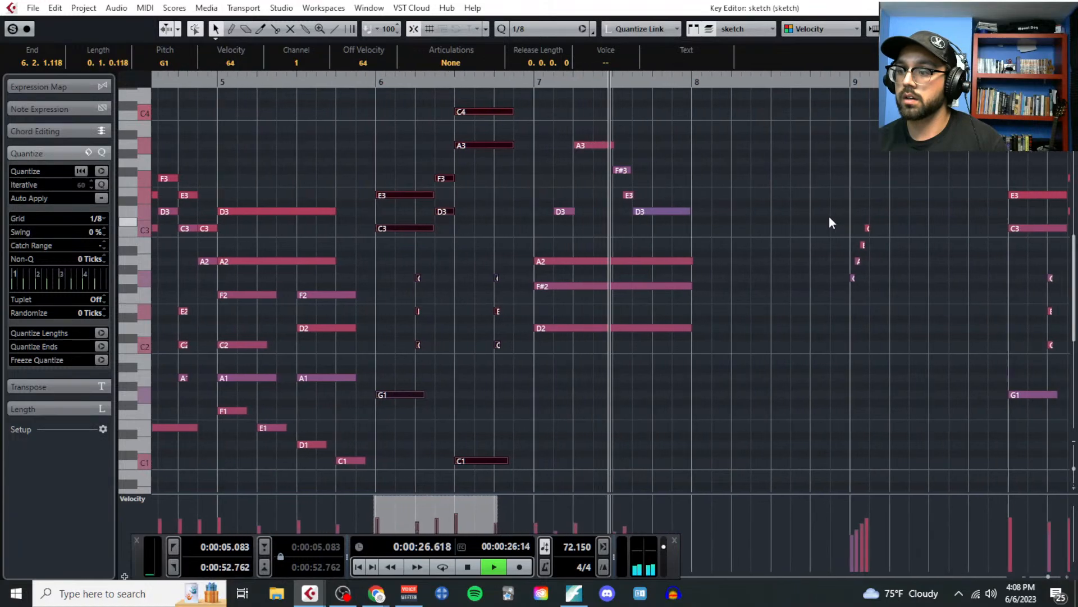
pyautogui.press('space')
# Step: Open the video window, play the cue from bar 1 through bar 6 against it, and close the video window
pyautogui.press('F8')
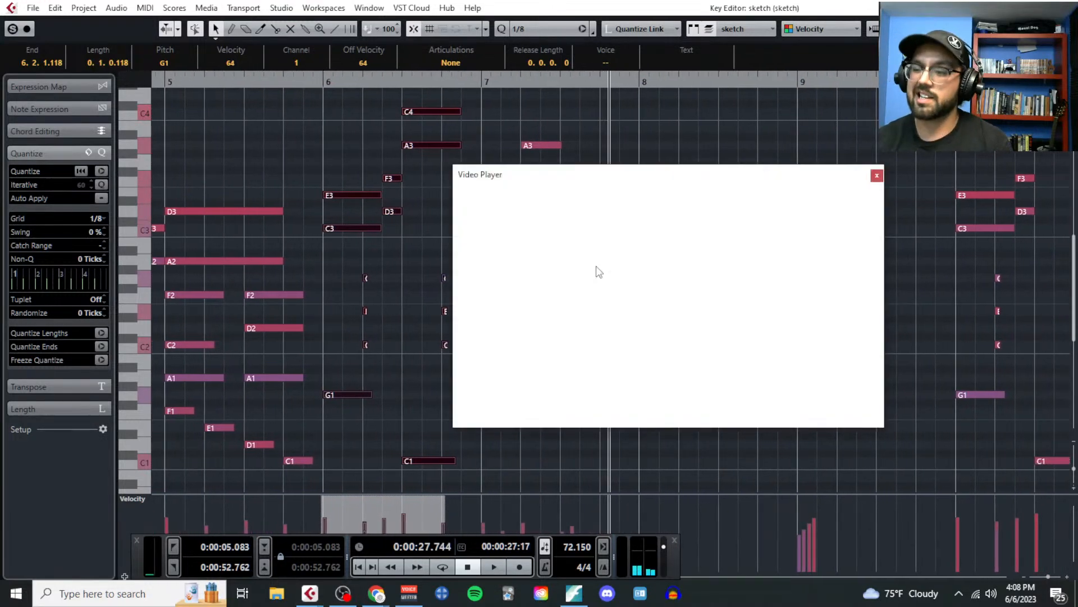
pyautogui.hscroll(-10, 318, 171)
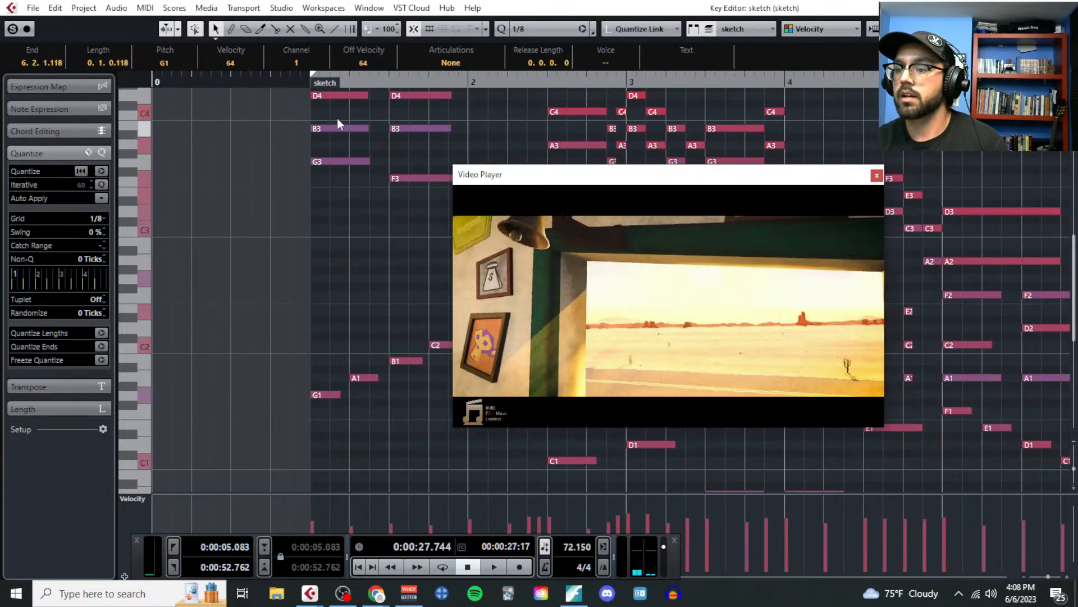
pyautogui.click(308, 84)
pyautogui.press('space')
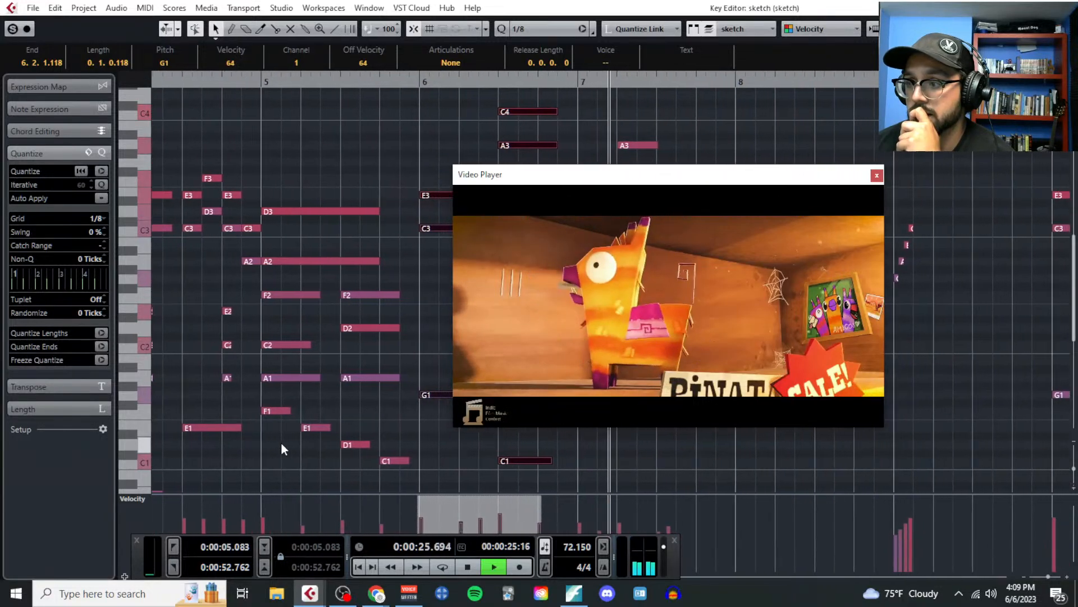
pyautogui.click(877, 176)
pyautogui.press('space')
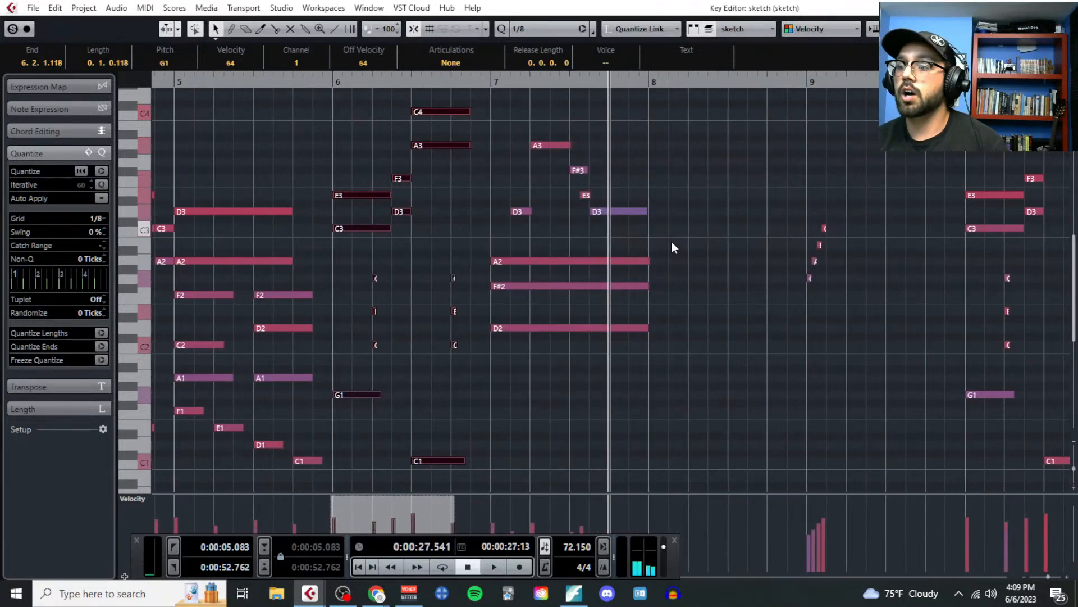
# Step: Examine the copied phrase in bar 6 against the surrounding notes in bars 5 to 8
pyautogui.scroll(-3, 562, 292)
pyautogui.scroll(5, 470, 343)
pyautogui.scroll(-3, 477, 331)
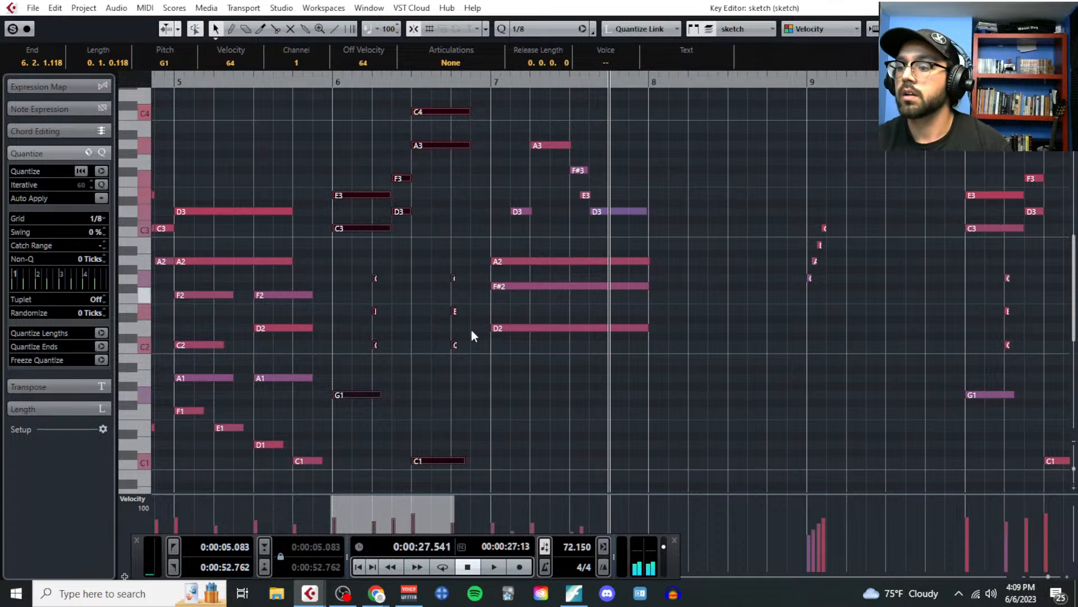
pyautogui.scroll(5, 425, 352)
pyautogui.scroll(-4, 552, 382)
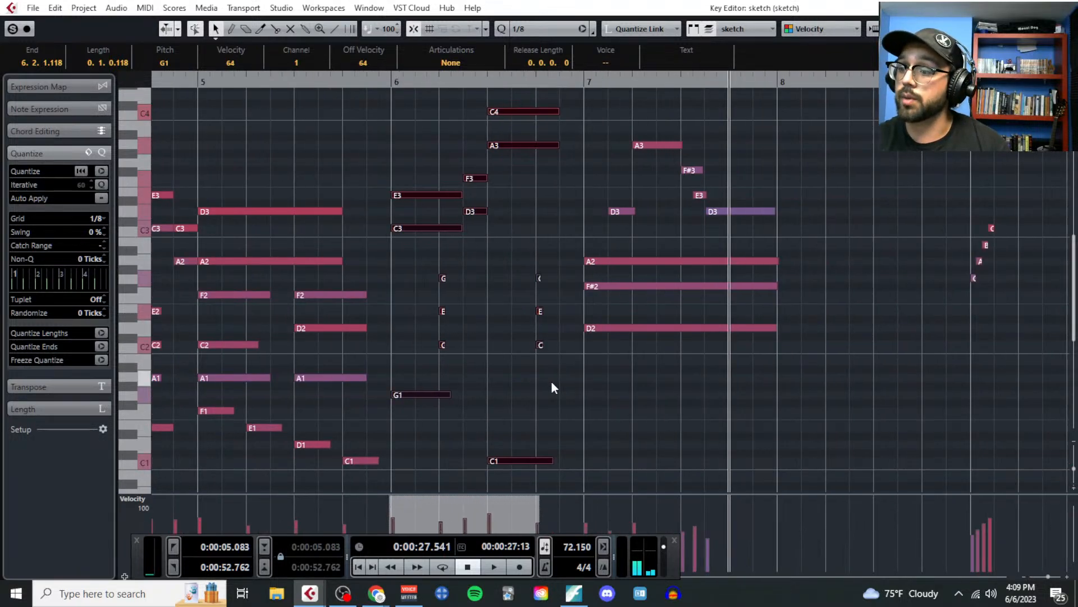
pyautogui.scroll(3, 643, 356)
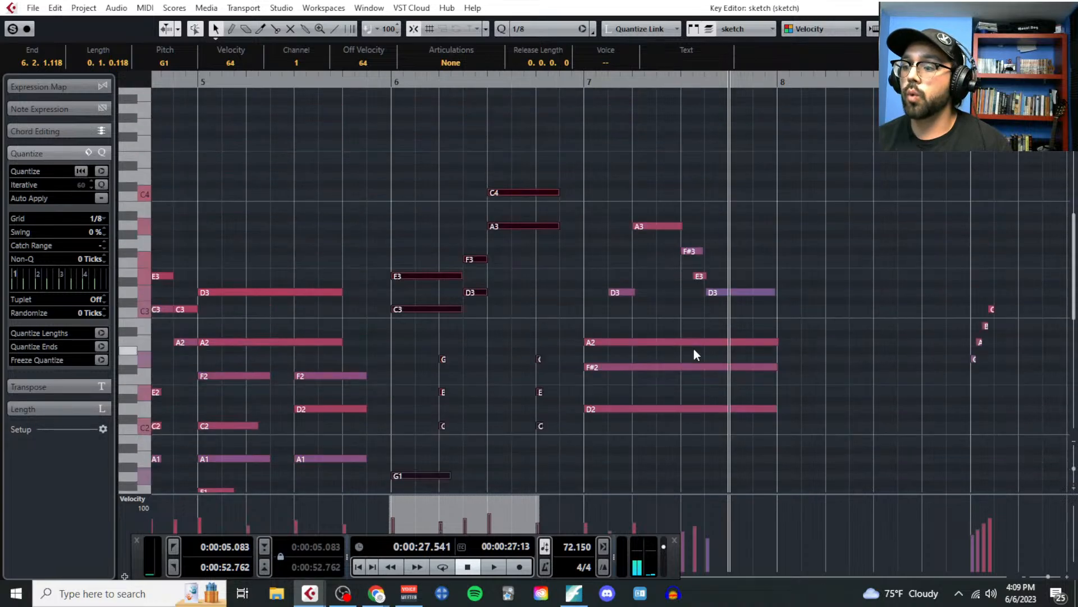
pyautogui.scroll(-4, 682, 352)
# Step: Shift all notes of the original sketch two beats later so they start at bar 27, enlarging the part
pyautogui.hscroll(10, 537, 351)
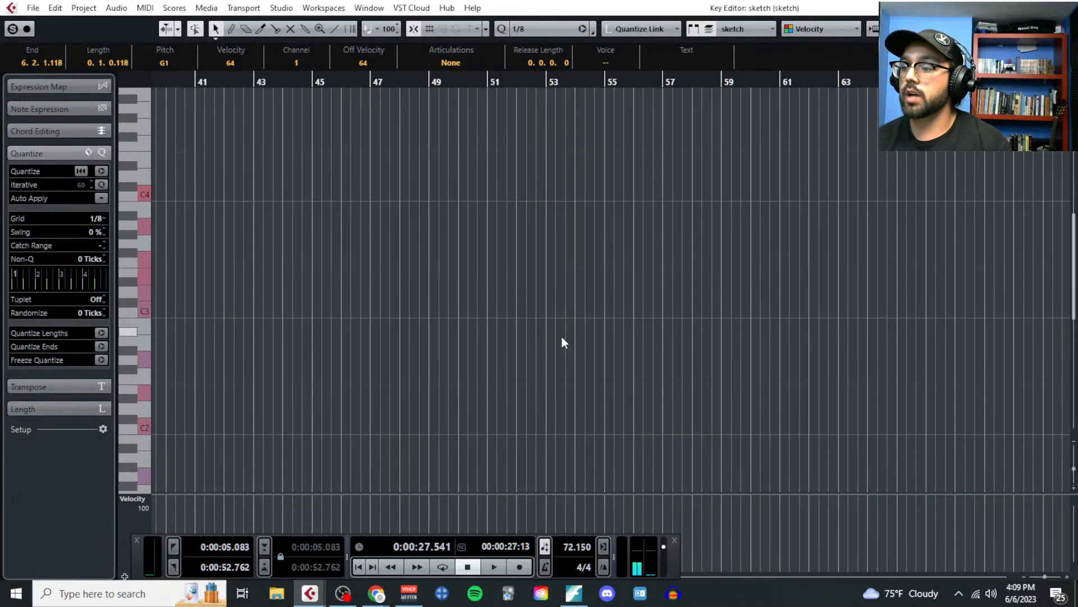
pyautogui.hscroll(-10, 556, 338)
pyautogui.scroll(4, 554, 337)
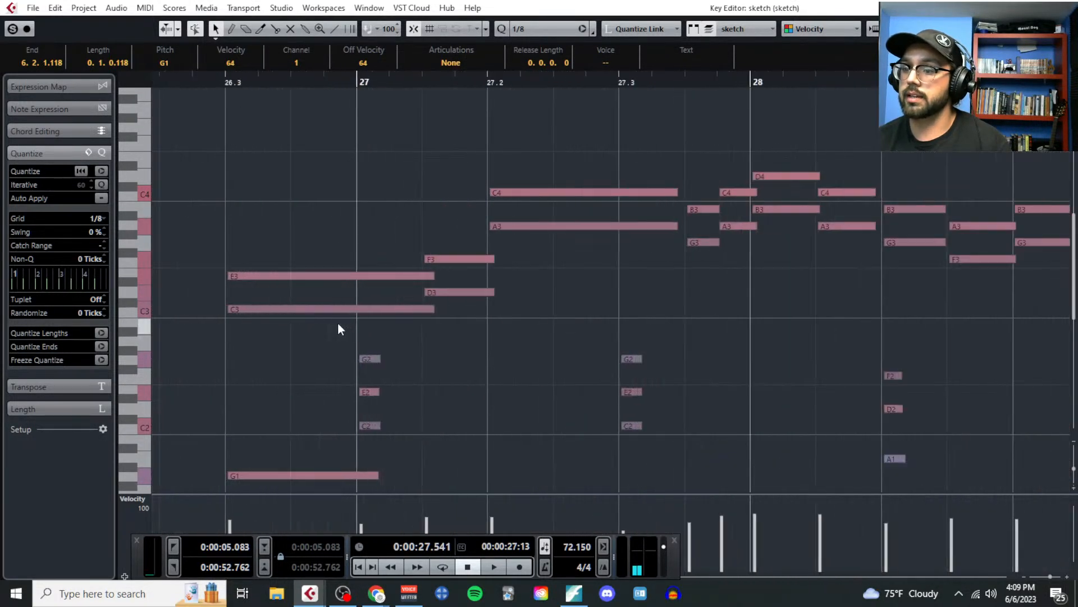
pyautogui.hscroll(-3, 654, 252)
pyautogui.click(653, 227)
pyautogui.scroll(-4, 663, 264)
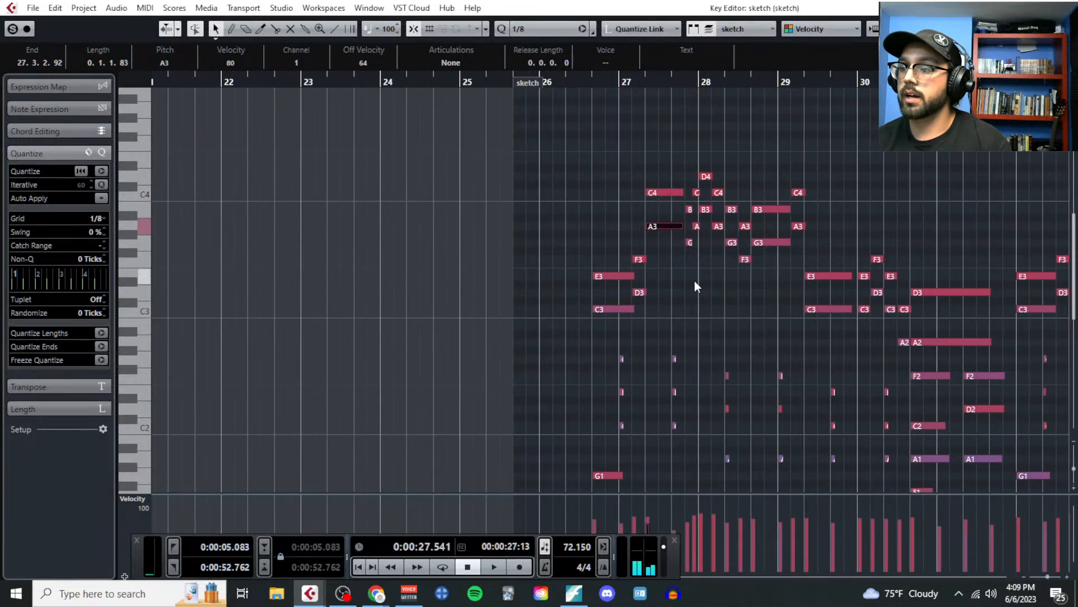
pyautogui.hscroll(5, 688, 289)
pyautogui.scroll(-2, 455, 298)
pyautogui.moveTo(238, 138); pyautogui.dragTo(681, 362)
pyautogui.scroll(-4, 652, 304)
pyautogui.scroll(5, 204, 262)
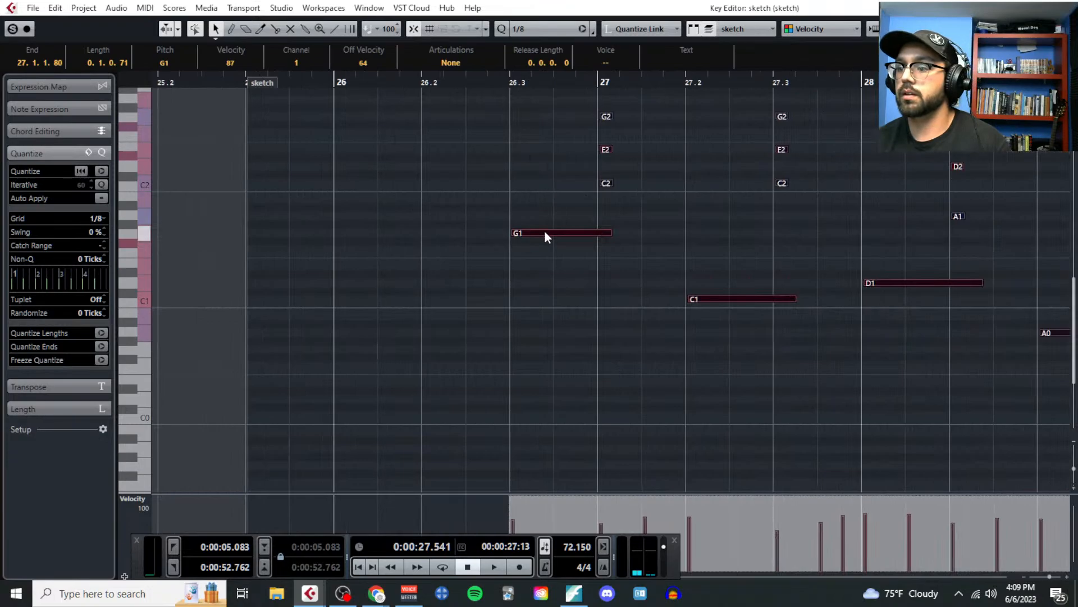
pyautogui.moveTo(544, 231); pyautogui.dragTo(637, 263)
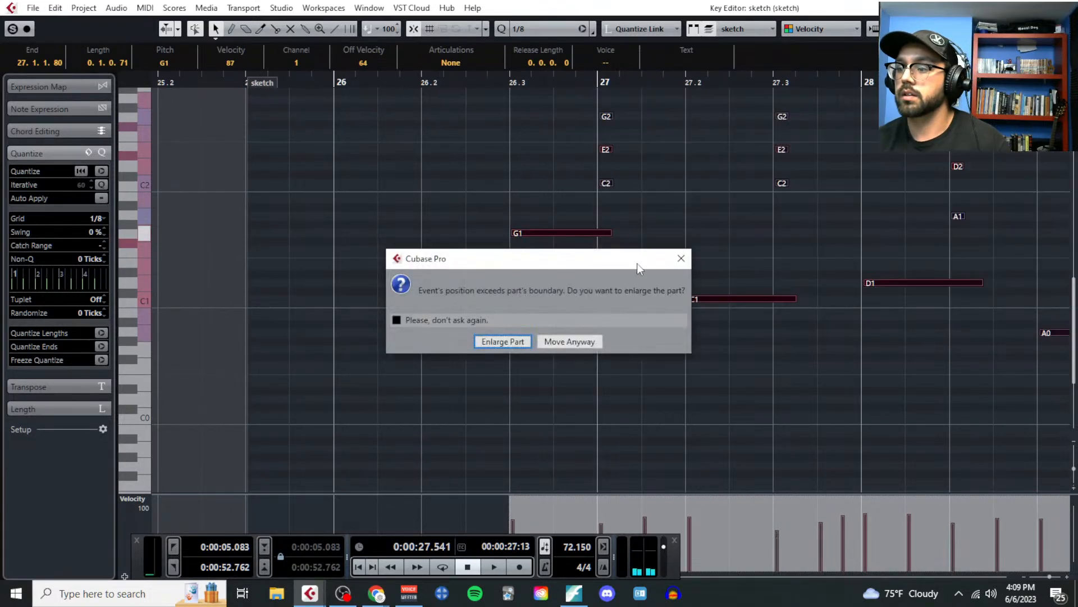
pyautogui.click(528, 342)
# Step: Check how the shifted phrases line up with the bar lines from bar 27 to bar 37
pyautogui.scroll(-5, 670, 326)
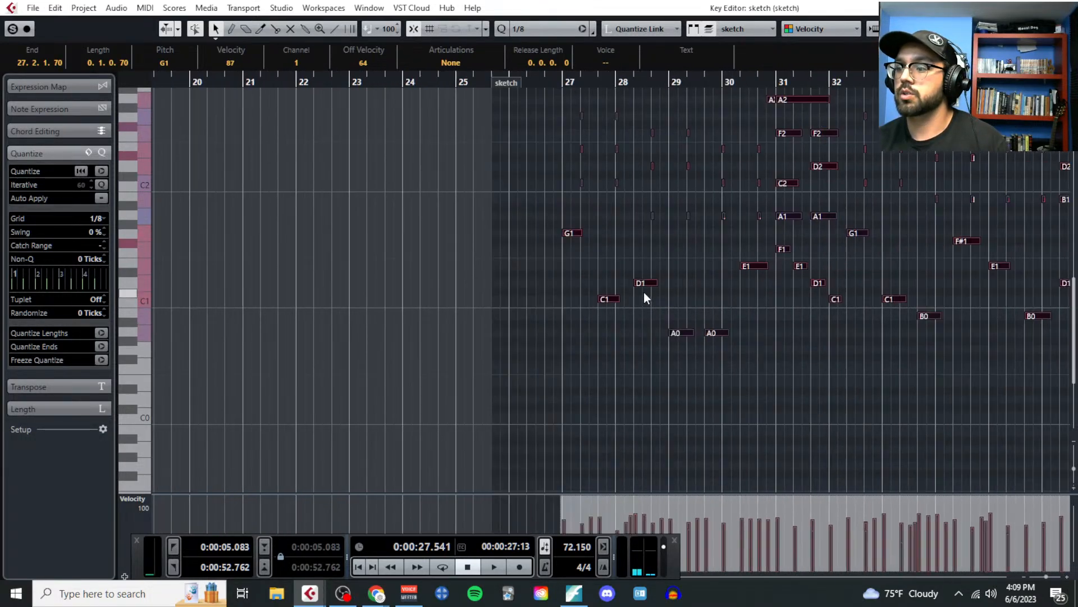
pyautogui.scroll(3, 435, 300)
pyautogui.scroll(5, 313, 289)
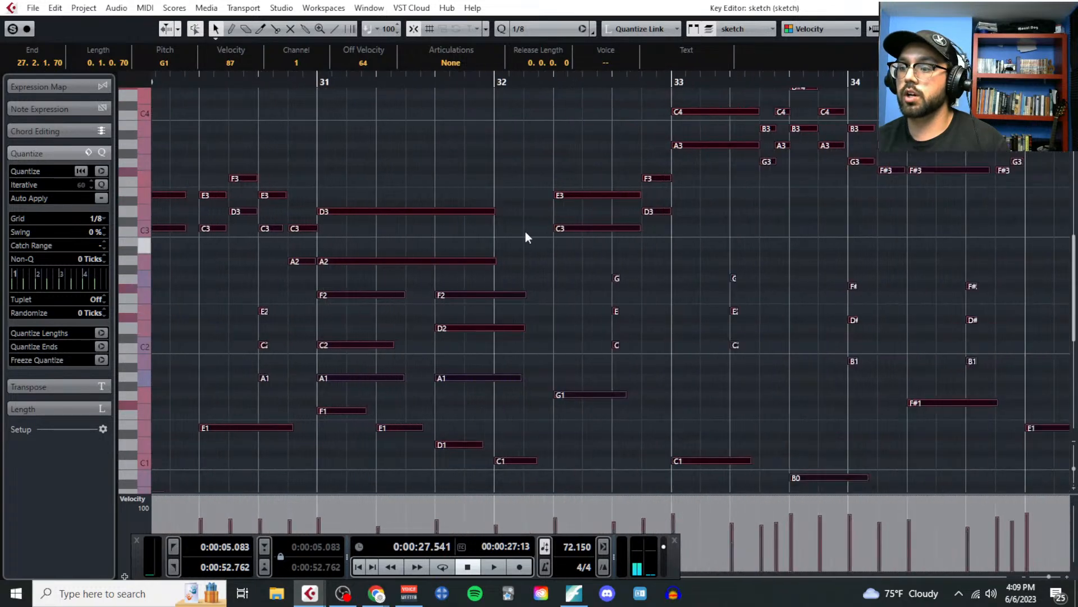
pyautogui.click(580, 228)
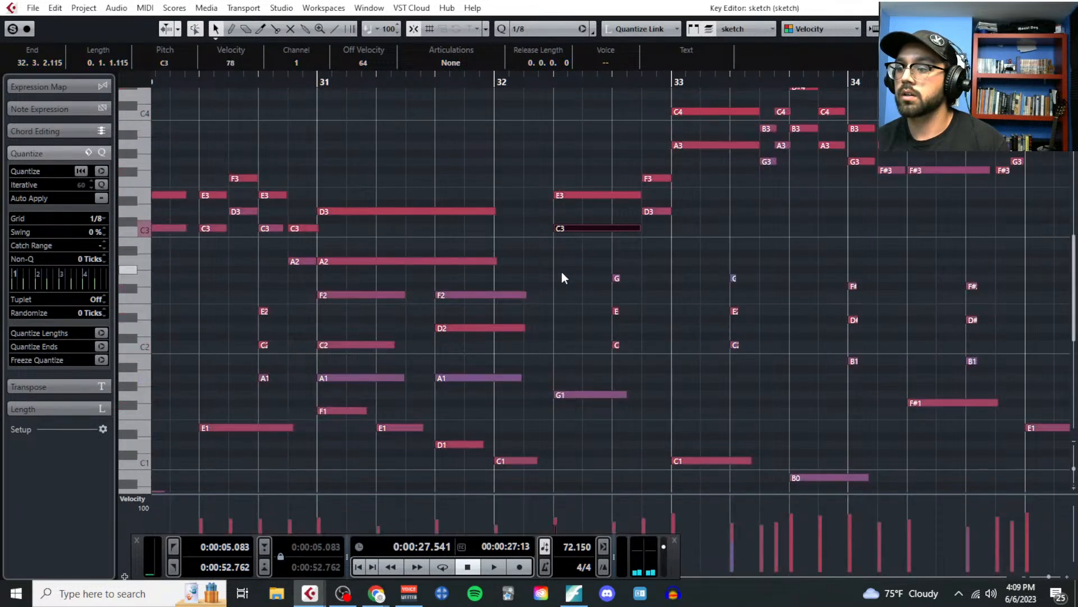
pyautogui.scroll(-5, 559, 275)
pyautogui.scroll(-2, 528, 185)
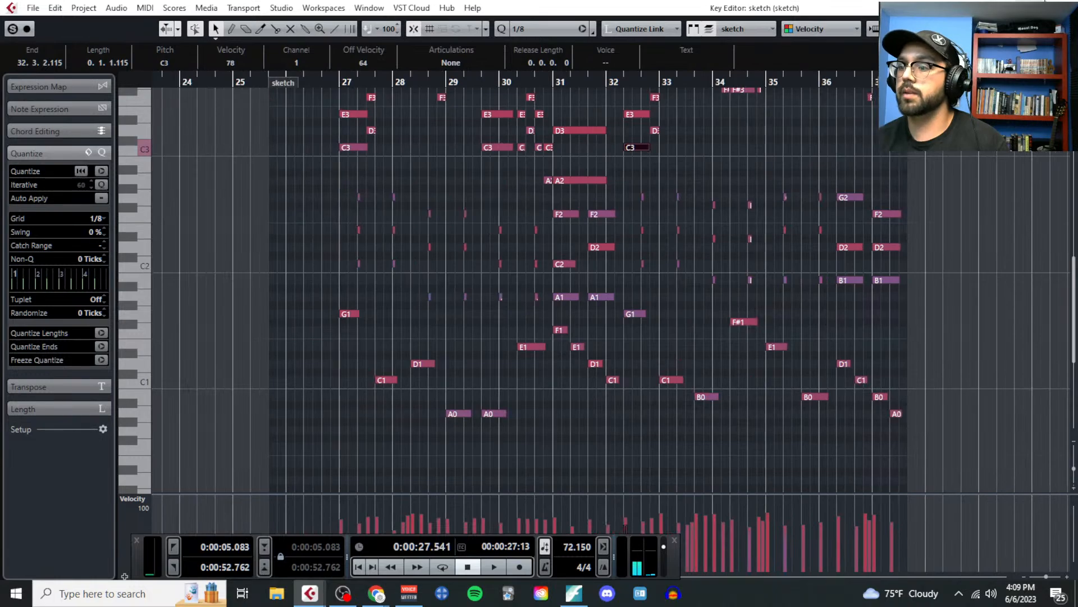
# Step: Close the Key Editor and move the original sketch part to bar 1 on the Little Girl's Themes track
pyautogui.hotkey('ctrl', 'w')
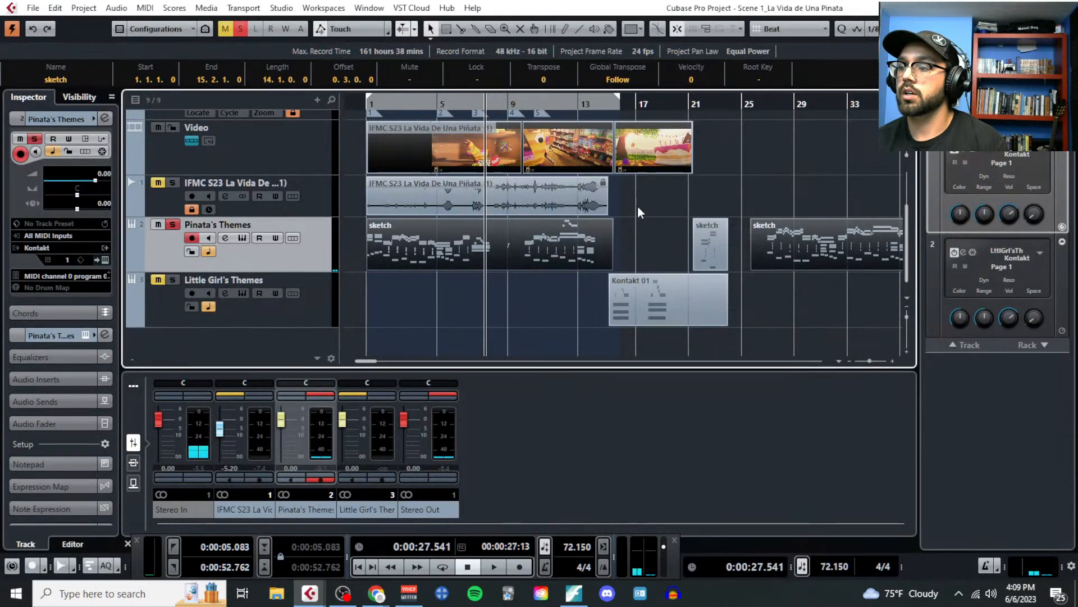
pyautogui.scroll(3, 634, 207)
pyautogui.keyDown('ctrl'); pyautogui.scroll(4, 621, 164); pyautogui.keyUp('ctrl')
pyautogui.rightClick(632, 155)
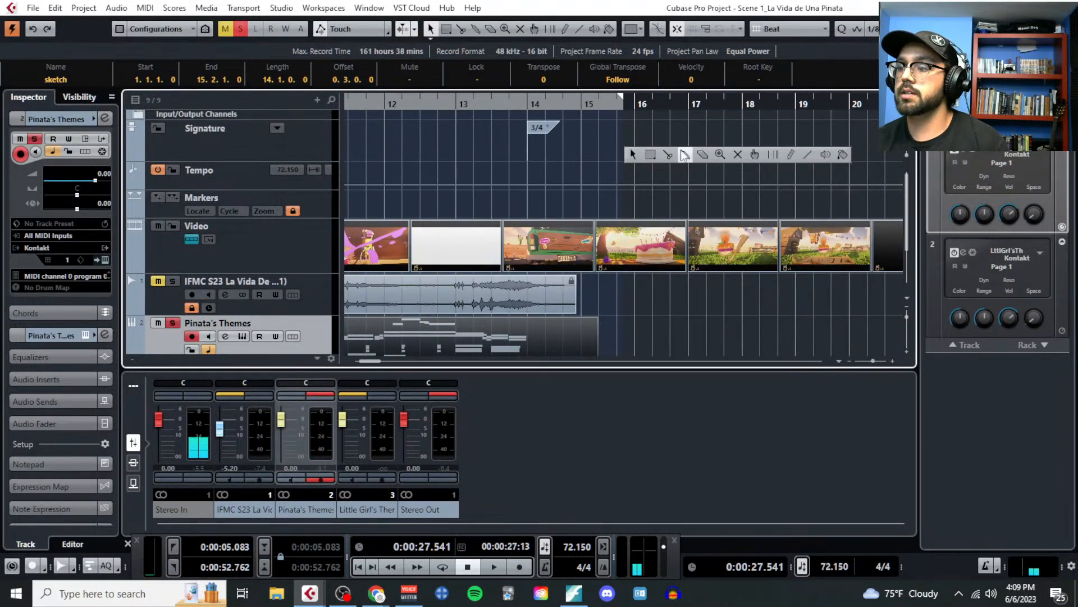
pyautogui.keyDown('ctrl'); pyautogui.scroll(-2, 685, 129); pyautogui.keyUp('ctrl')
pyautogui.scroll(-3, 524, 230)
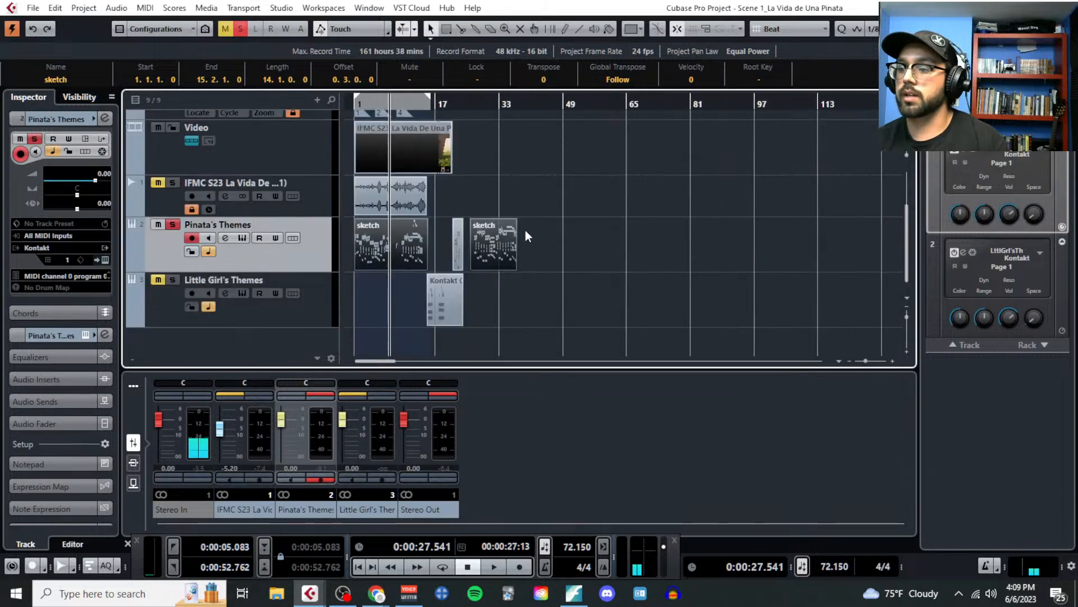
pyautogui.keyDown('ctrl'); pyautogui.scroll(-4, 475, 234); pyautogui.keyUp('ctrl')
pyautogui.hscroll(-3, 509, 232)
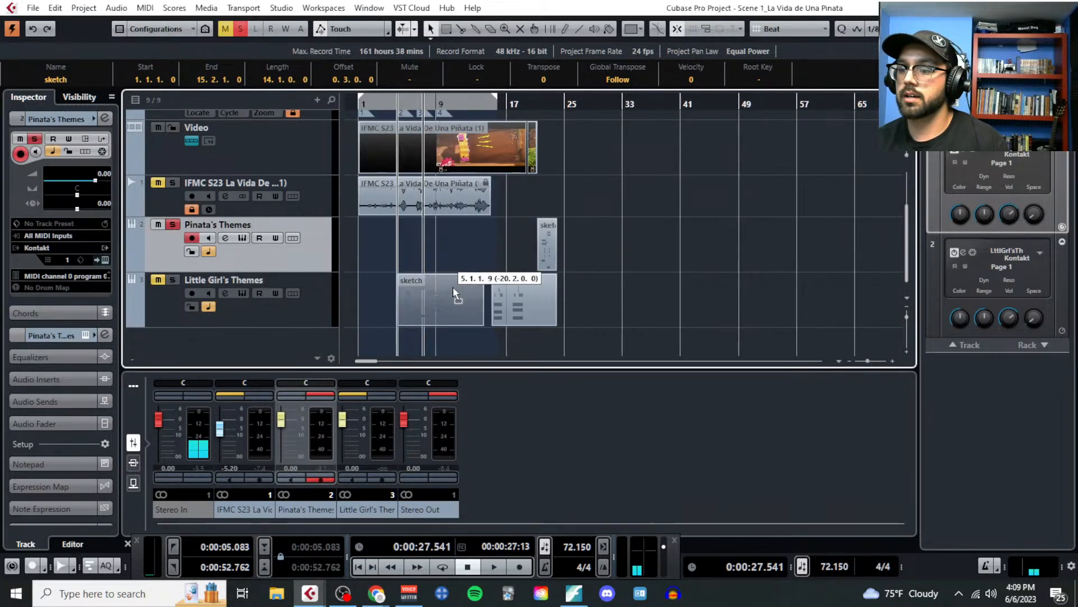
pyautogui.moveTo(596, 233)
pyautogui.mouseDown()
pyautogui.moveTo(567, 268)
pyautogui.moveTo(408, 298)
pyautogui.moveTo(385, 290)
pyautogui.mouseUp()
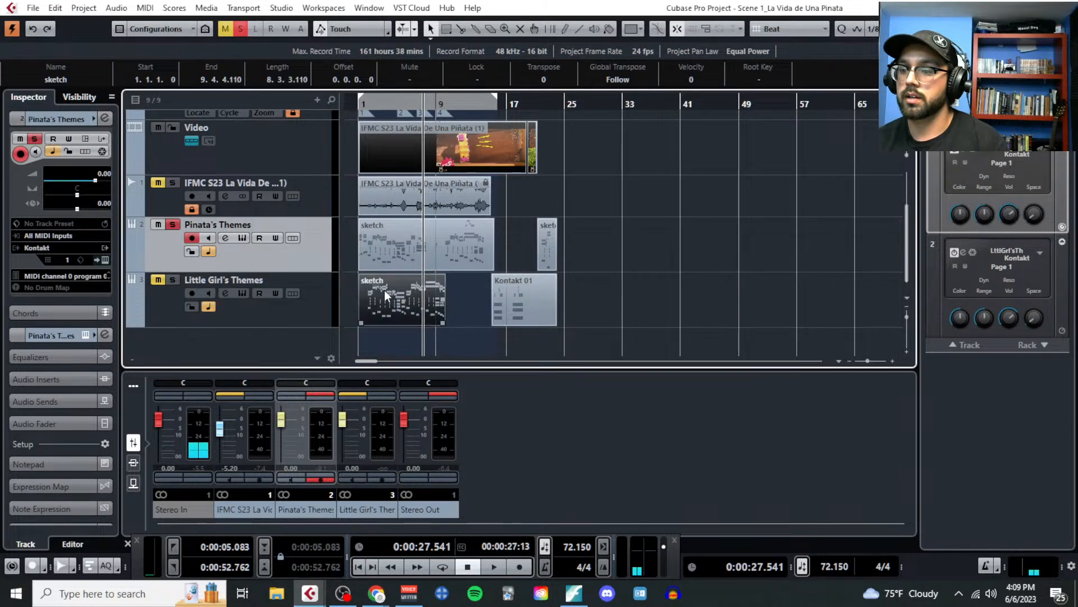
# Step: Open the moved sketch part in the Key Editor and examine its phrases around bars 4 to 8
pyautogui.click(145, 8)
pyautogui.click(169, 22)
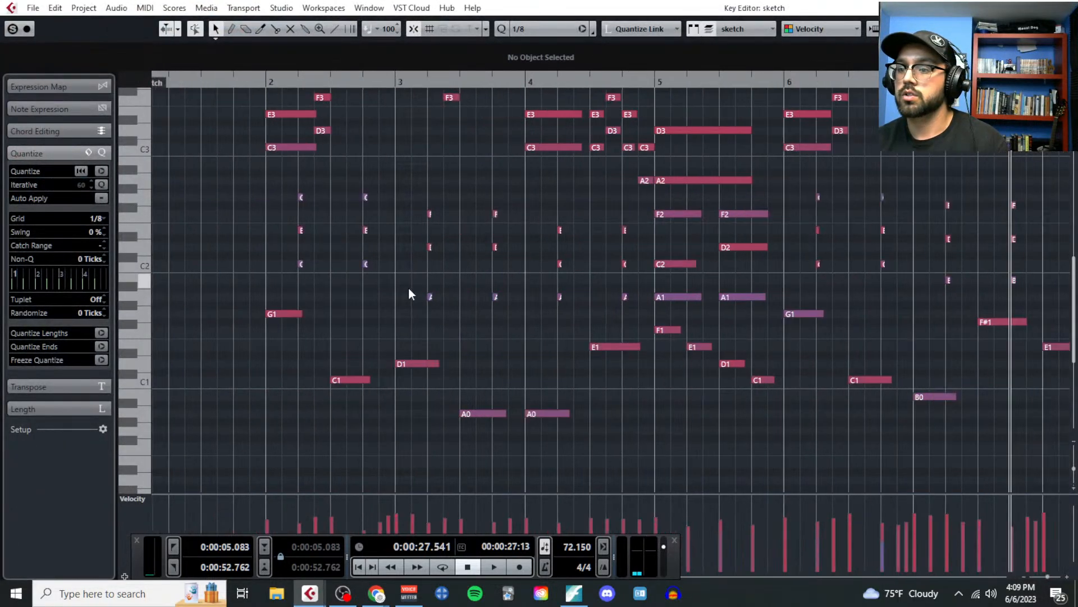
pyautogui.scroll(5, 438, 291)
pyautogui.press('h')
pyautogui.hscroll(-1, 557, 295)
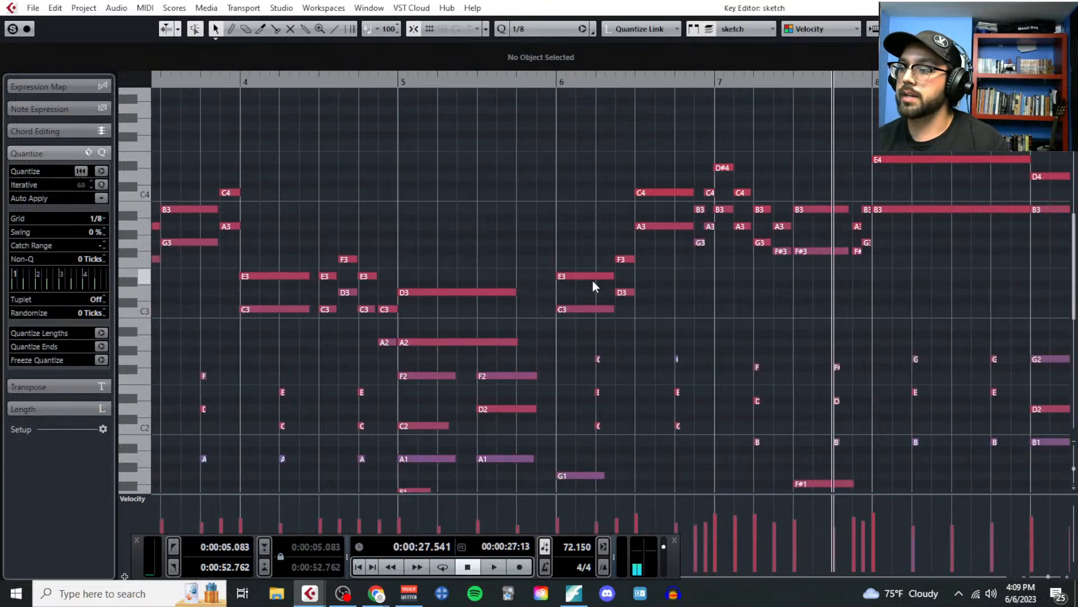
pyautogui.scroll(-2, 591, 281)
pyautogui.scroll(2, 655, 262)
pyautogui.scroll(-6, 668, 273)
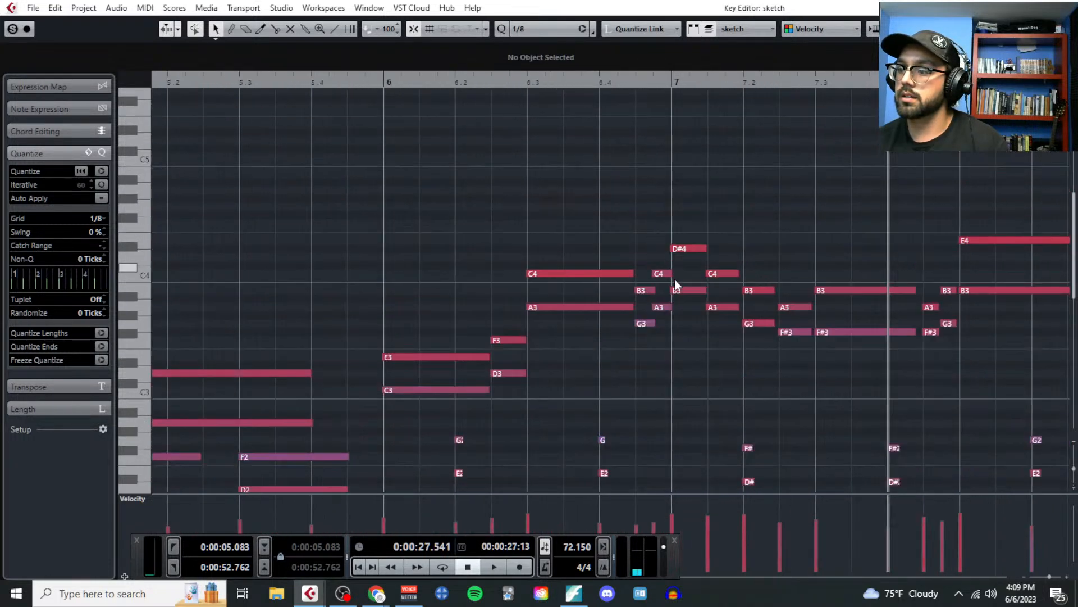
pyautogui.scroll(6, 715, 348)
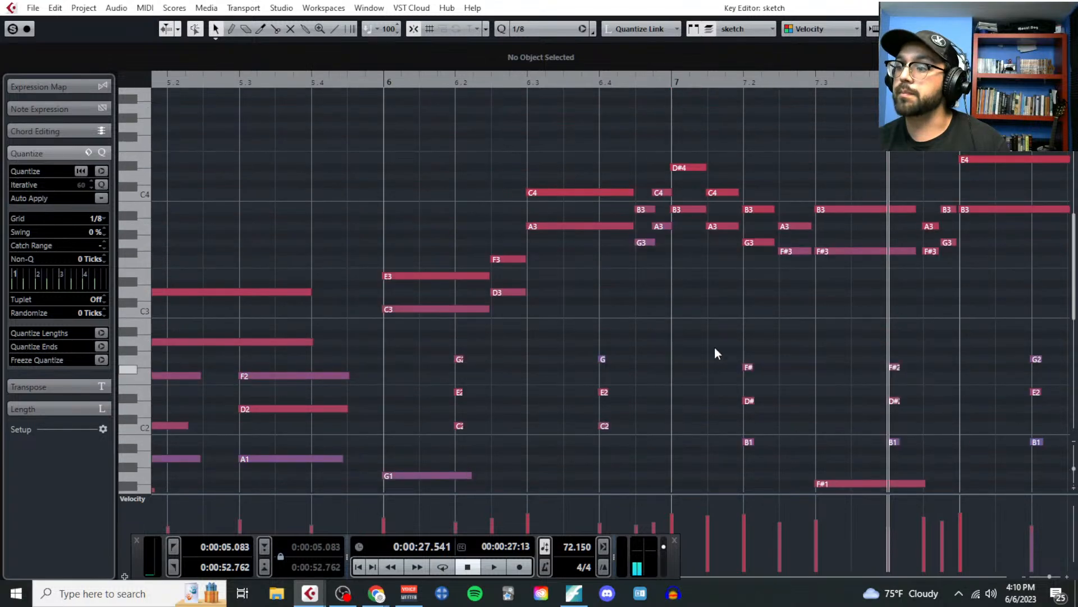
# Step: Copy the four short notes at the end of bar 6 and open the Pinata's Themes sketch part in the Key Editor
pyautogui.moveTo(638, 187); pyautogui.dragTo(662, 265)
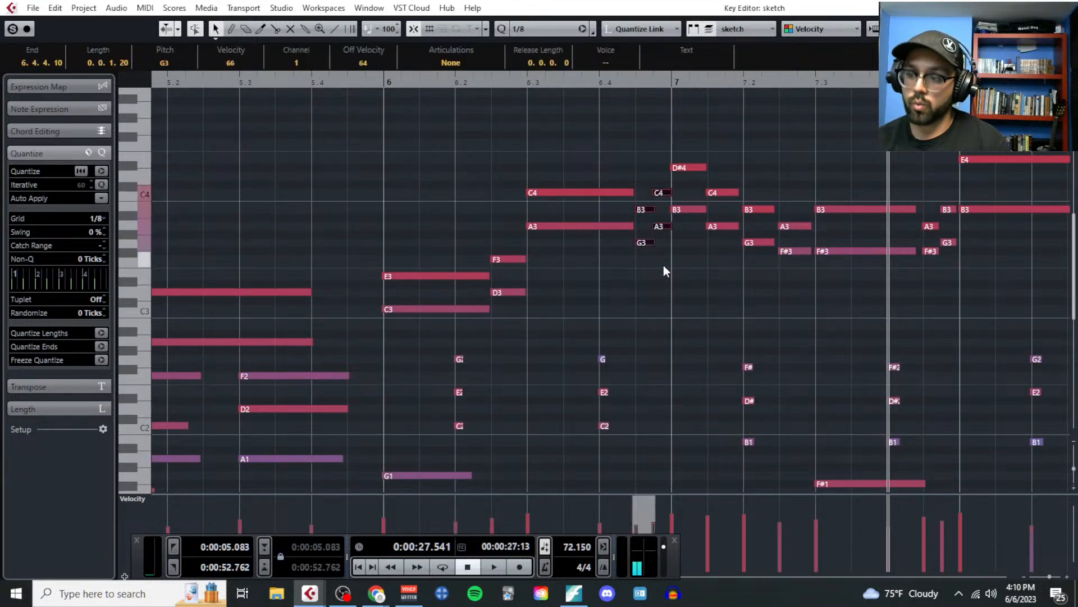
pyautogui.press('Escape')
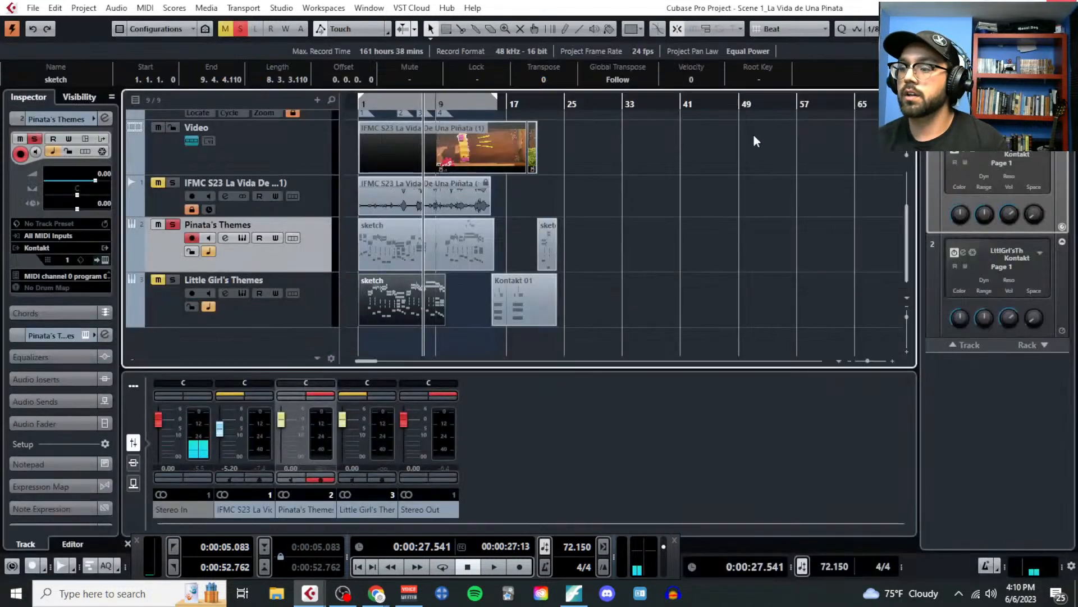
pyautogui.click(443, 267)
pyautogui.click(145, 8)
pyautogui.click(169, 17)
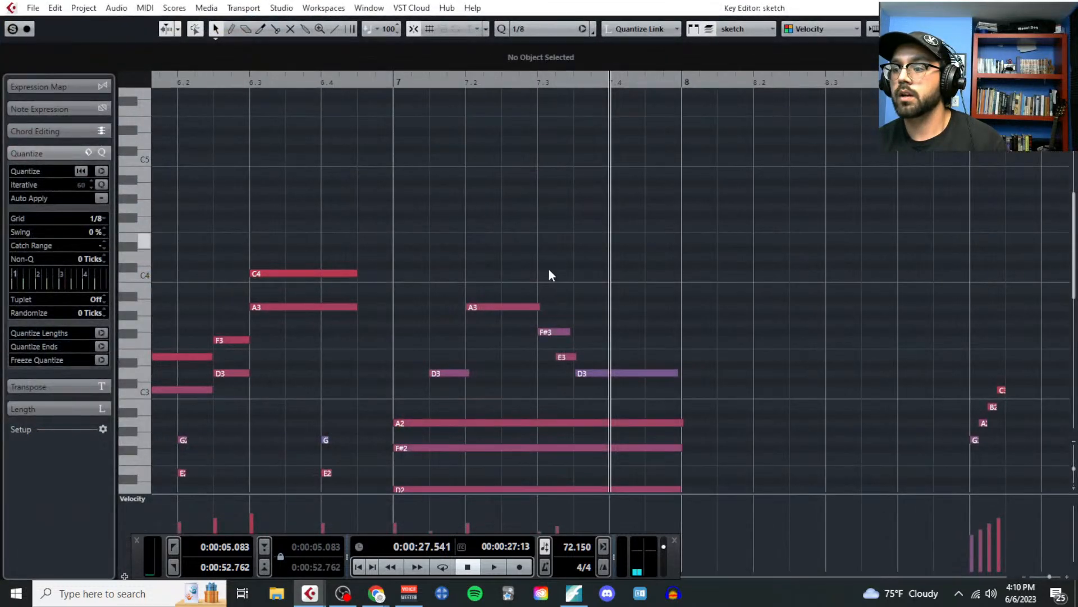
# Step: Paste the copied B3/G3 and C4/A3 notes on the last eighth of bar 6, leading into bar 7
pyautogui.press('g')
pyautogui.press('g')
pyautogui.press('g')
pyautogui.press('g')
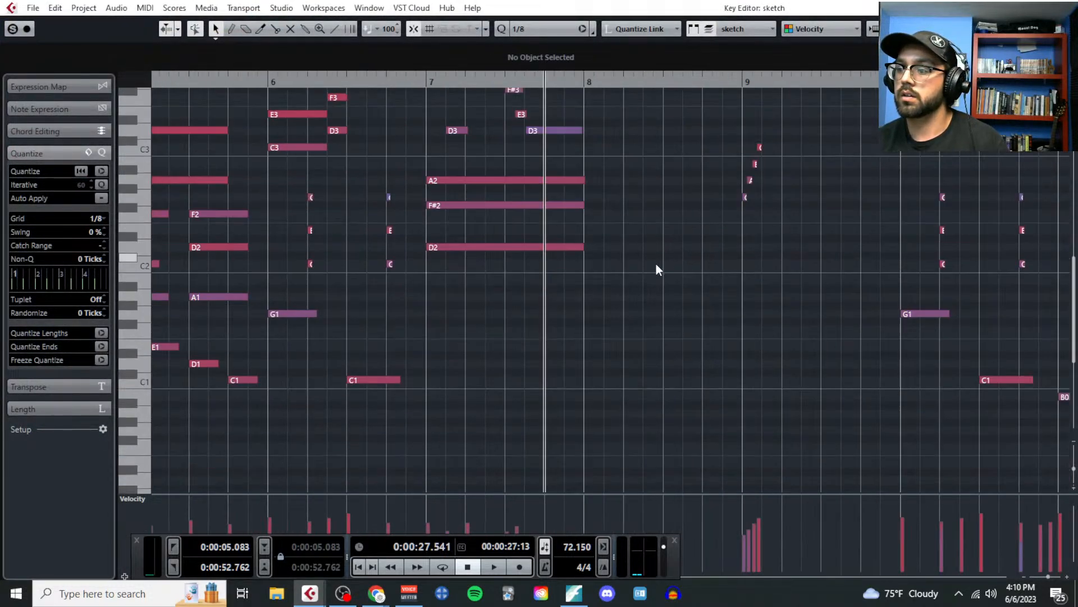
pyautogui.moveTo(390, 77); pyautogui.dragTo(534, 92)
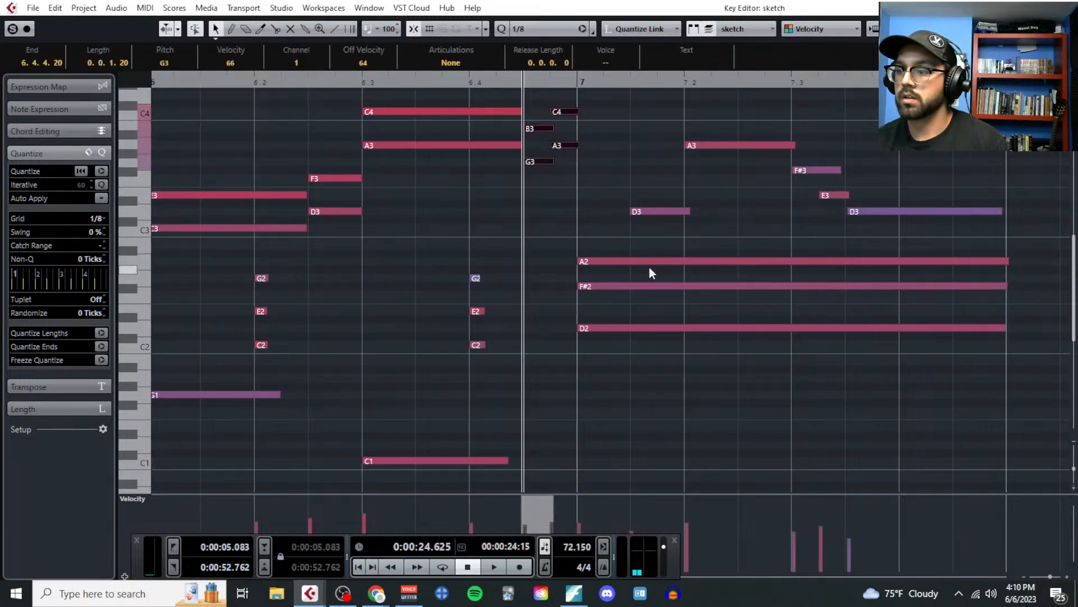
# Step: Transpose all chord and melody notes in bar 7 up nine semitones, so the held chord becomes B2, D#3 and F#3
pyautogui.scroll(3, 649, 269)
pyautogui.press('g')
pyautogui.moveTo(643, 201); pyautogui.dragTo(911, 450)
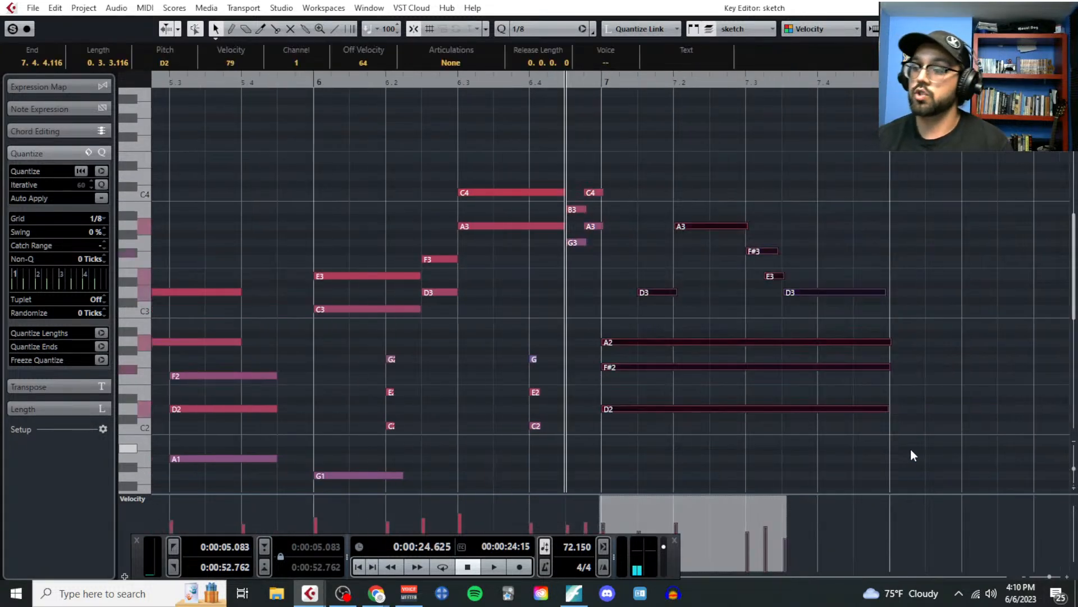
pyautogui.press('Up')
pyautogui.press('Up')
pyautogui.press('Up')
pyautogui.press('Up')
pyautogui.press('Up')
pyautogui.press('Up')
pyautogui.press('Up')
pyautogui.press('Up')
pyautogui.press('Up')
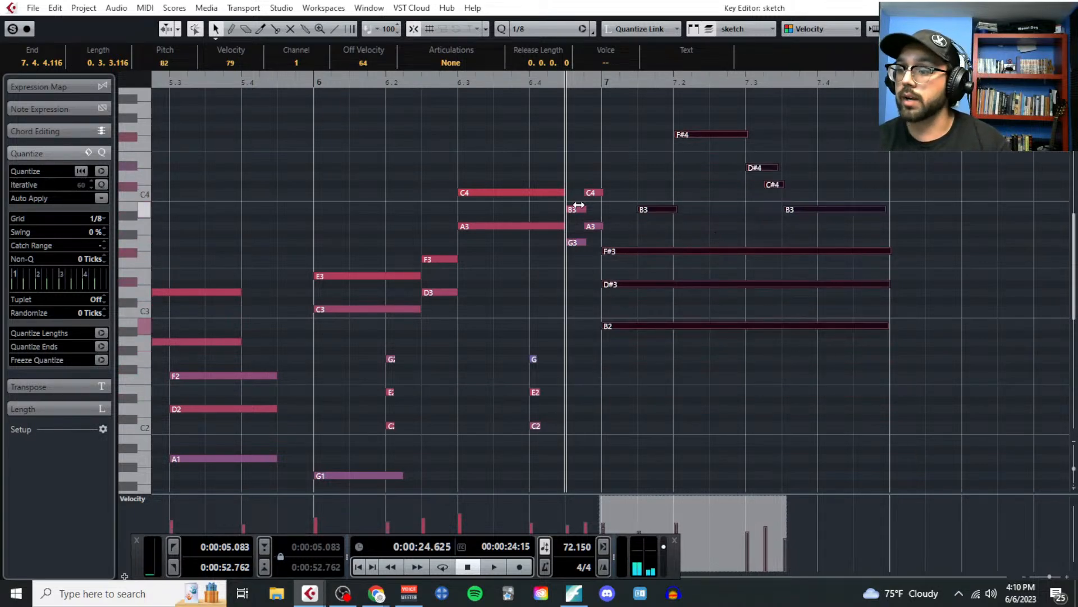
# Step: Play back the sketch from bar 6 through the transposed phrase in bar 7
pyautogui.press('space')
pyautogui.scroll(-3, 511, 228)
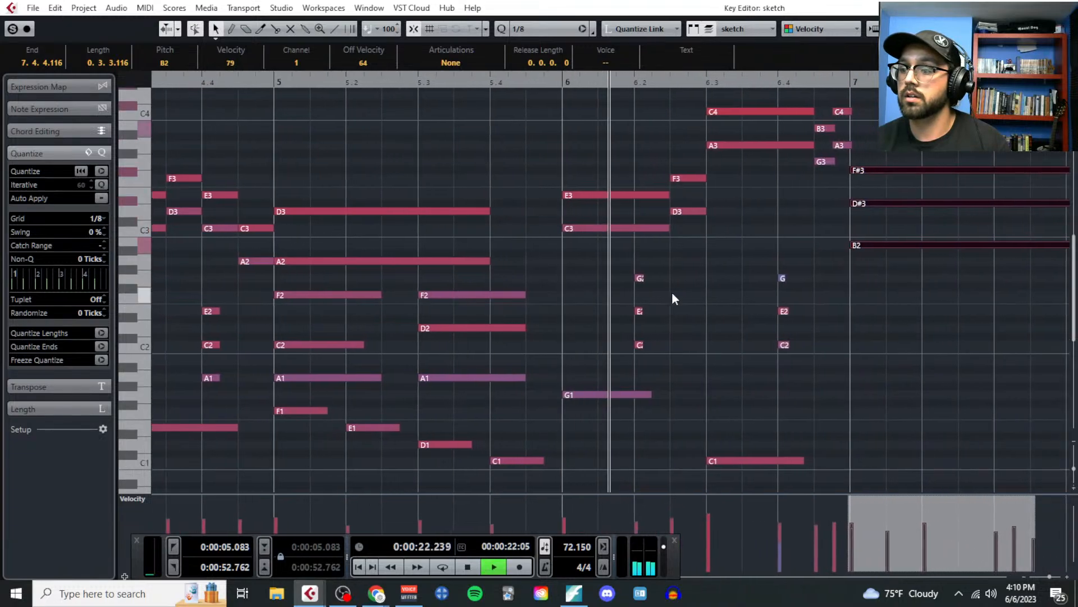
pyautogui.scroll(3, 791, 300)
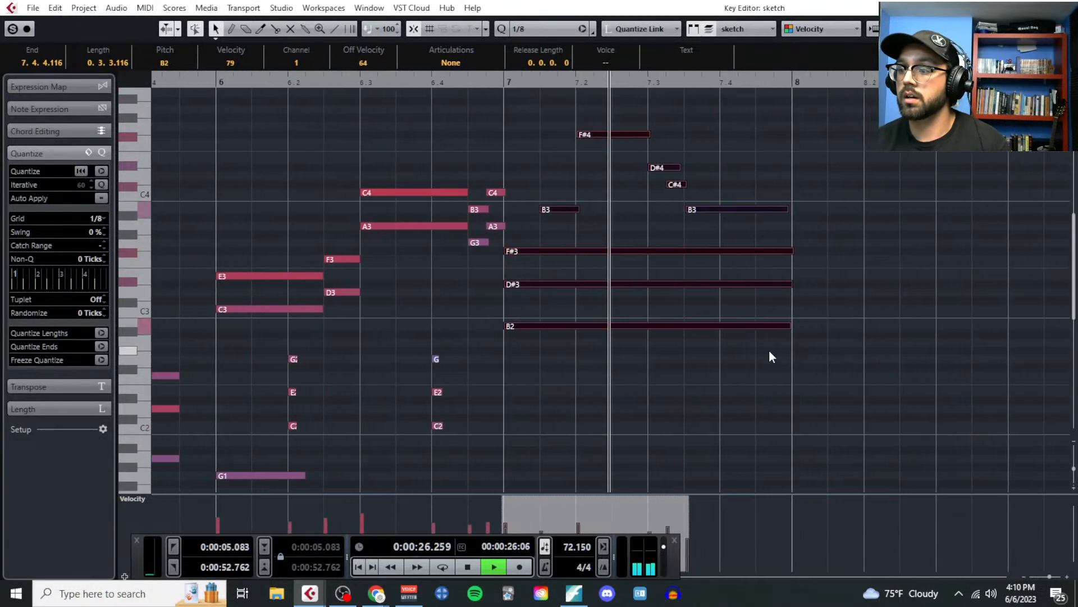
pyautogui.press('space')
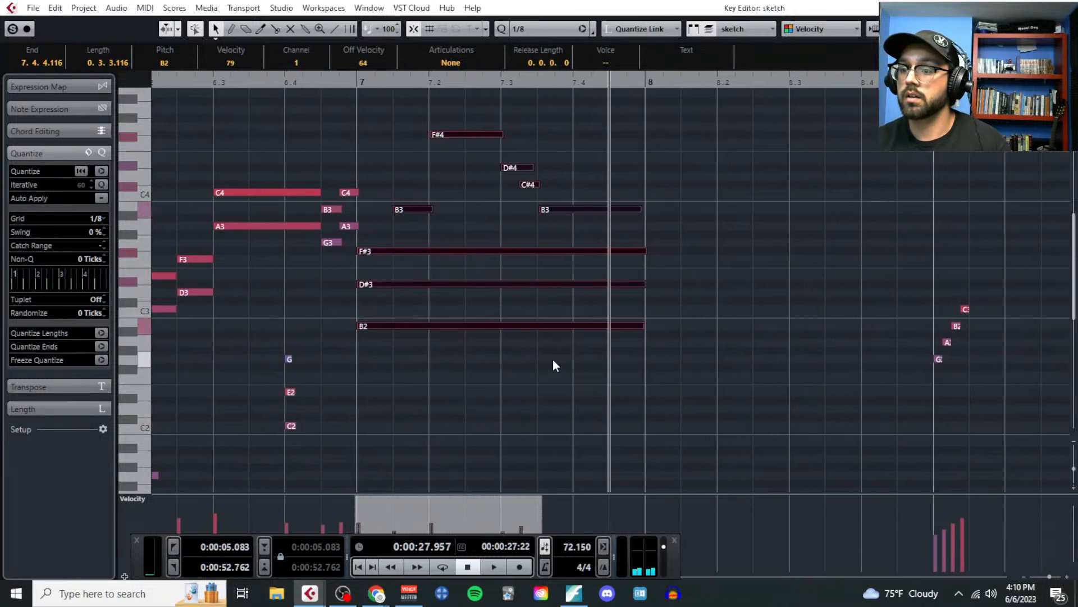
# Step: Lower the three held chord notes in bar 7 by one octave to B1, D#2 and F#2
pyautogui.hscroll(-3, 552, 360)
pyautogui.scroll(-6, 554, 359)
pyautogui.scroll(3, 585, 148)
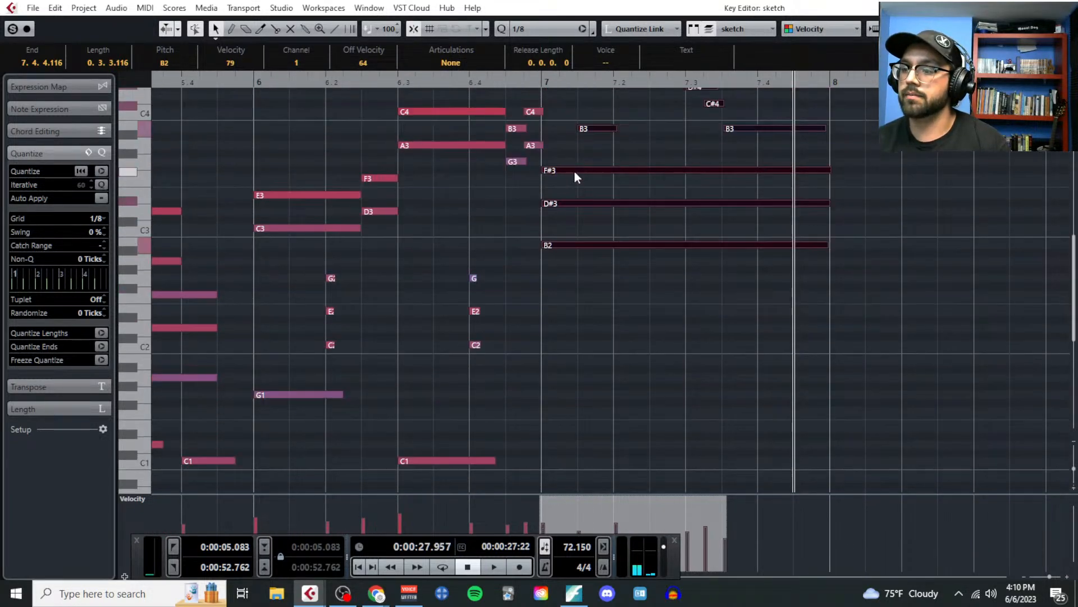
pyautogui.moveTo(574, 159); pyautogui.dragTo(588, 261)
pyautogui.hotkey('shift', 'Down')
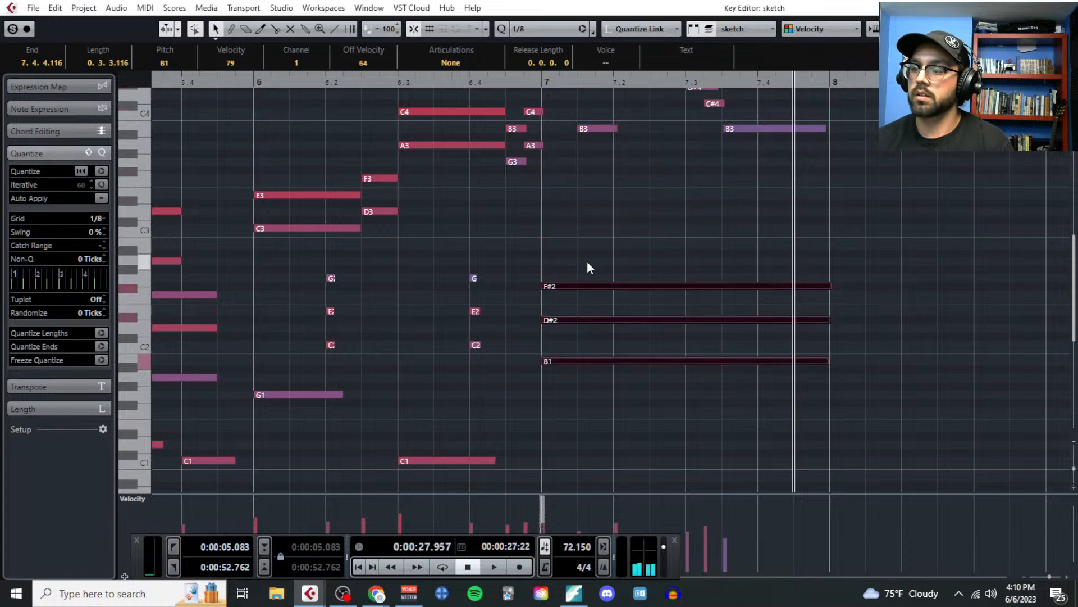
# Step: Play the sketch from bar 1 to the end of bar 7 against the video, and close the Video Player
pyautogui.press('g')
pyautogui.press('g')
pyautogui.press('g')
pyautogui.hscroll(-5, 423, 269)
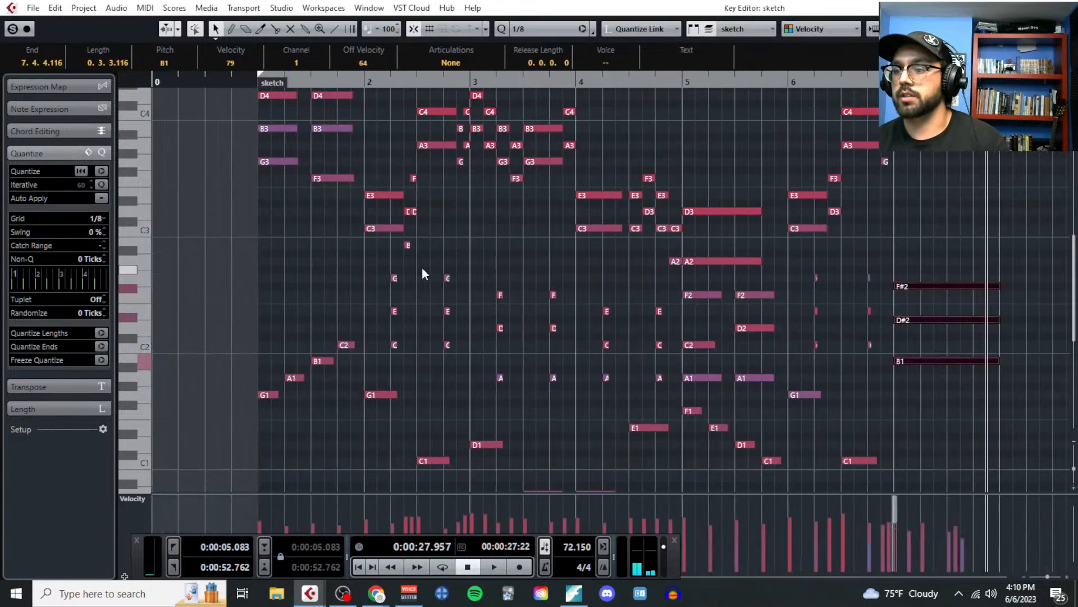
pyautogui.click(256, 79)
pyautogui.press('F8')
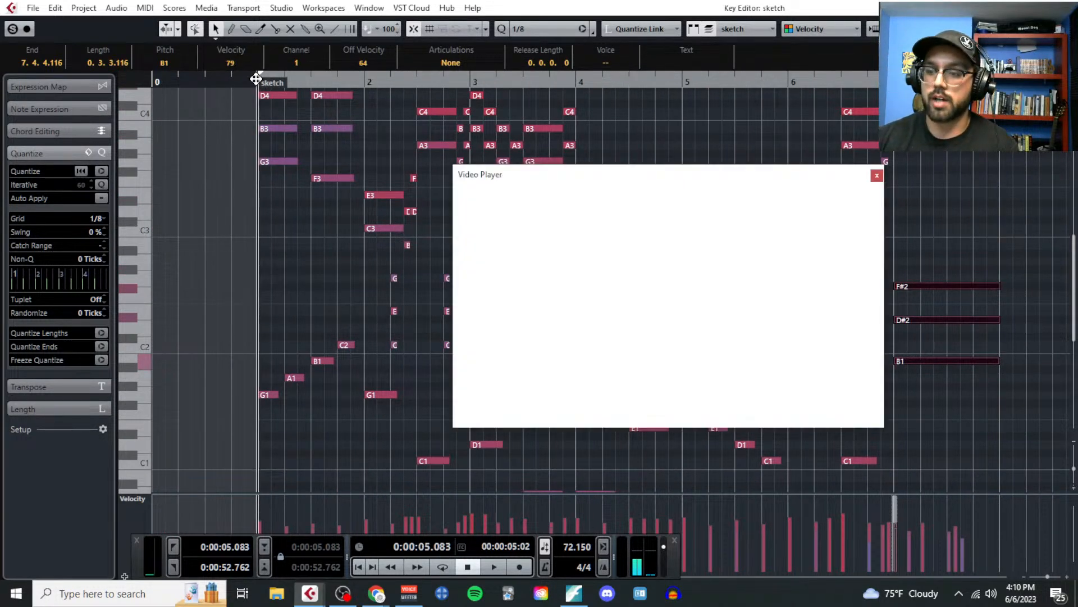
pyautogui.press('space')
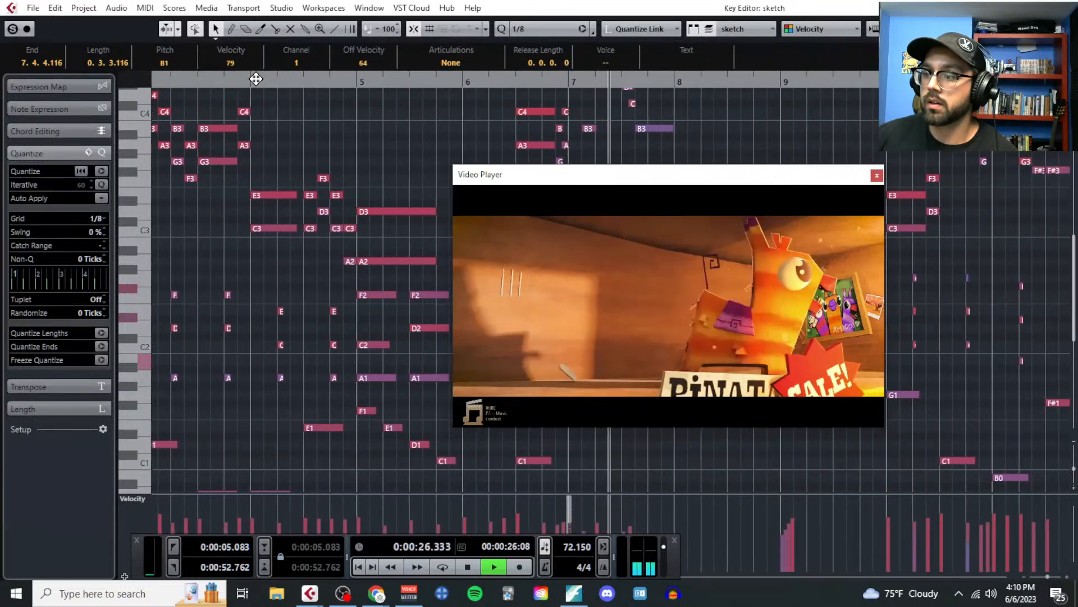
pyautogui.press('space')
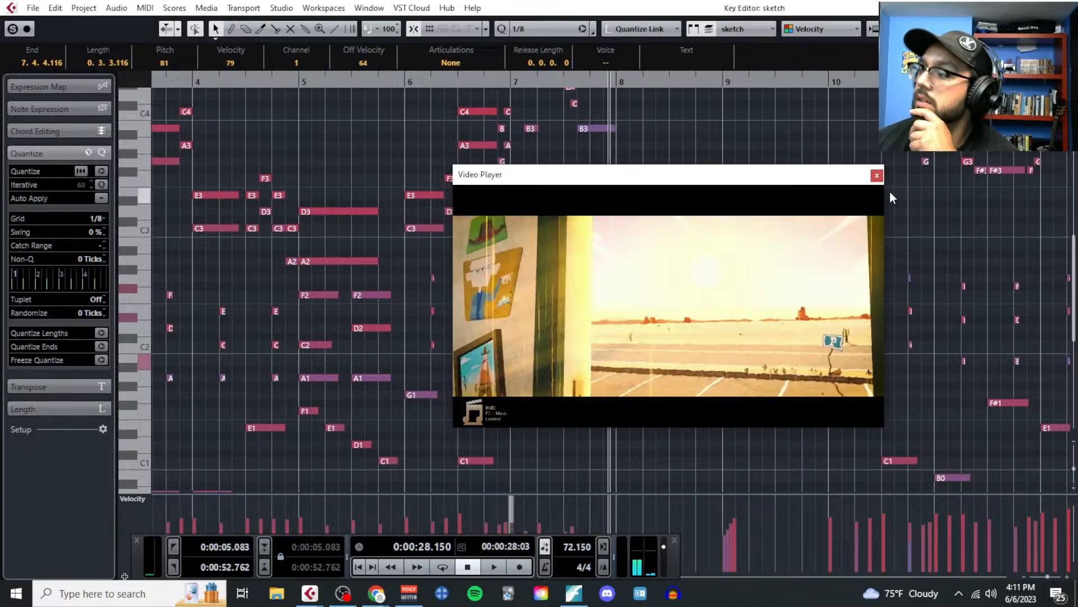
pyautogui.click(876, 176)
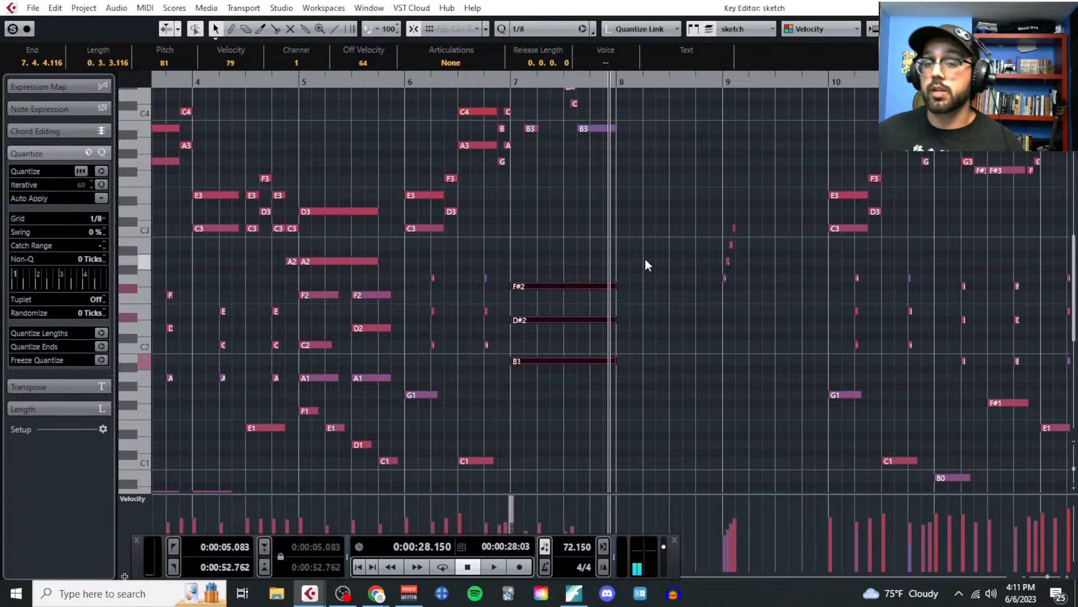
pyautogui.scroll(3, 605, 298)
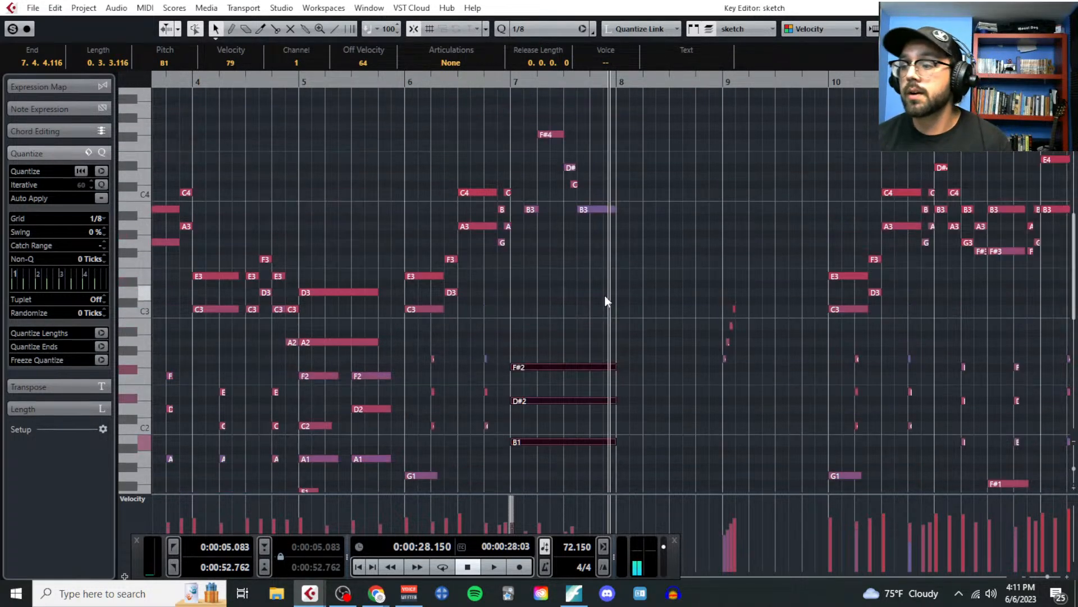
pyautogui.keyDown('ctrl'); pyautogui.scroll(3, 605, 298); pyautogui.keyUp('ctrl')
pyautogui.hscroll(-2, 605, 297)
pyautogui.scroll(-6, 605, 302)
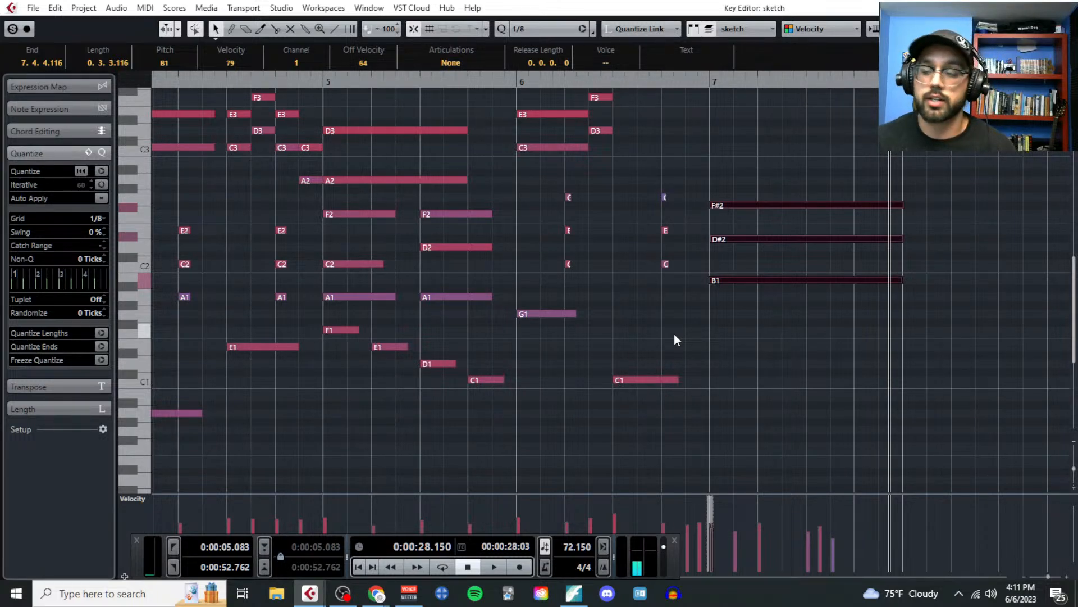
# Step: Close the Key Editor and check the video's shop and truck scenes between bars 12 and 14 in the Video Player
pyautogui.press('Escape')
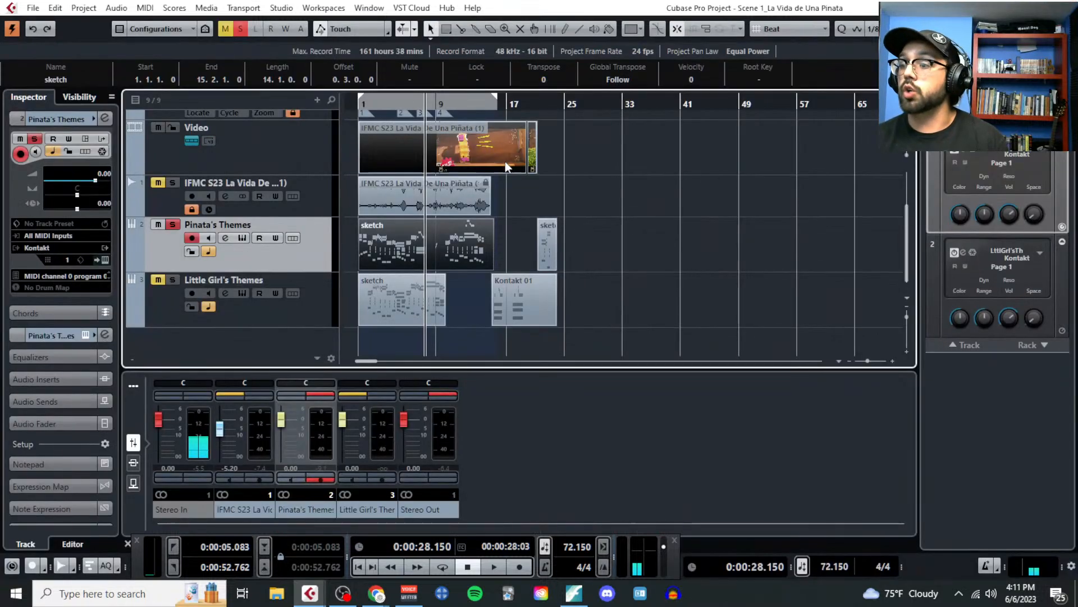
pyautogui.click(507, 104)
pyautogui.press('F8')
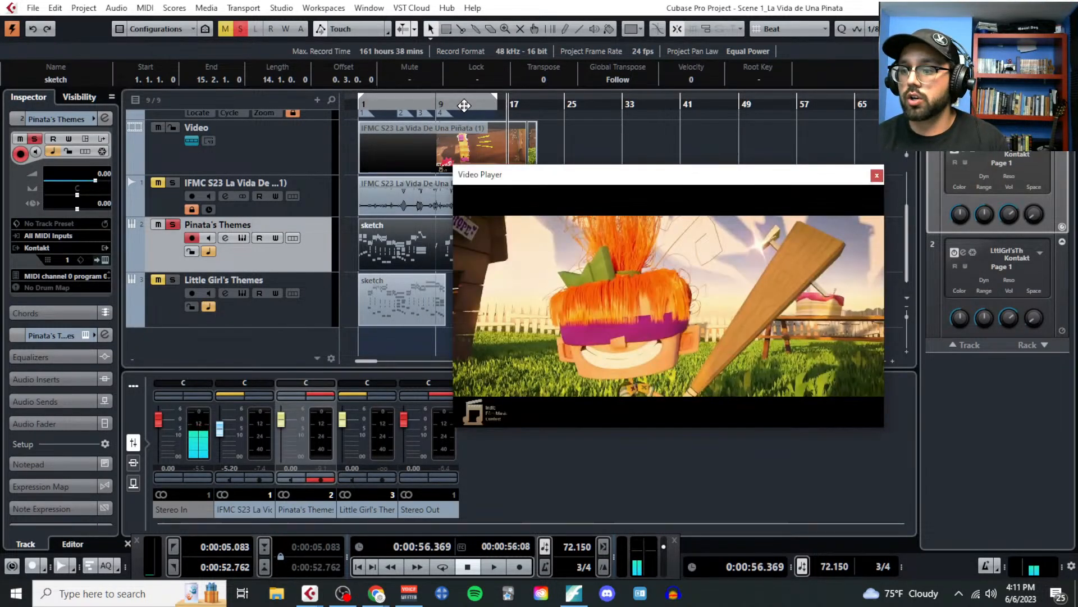
pyautogui.moveTo(478, 104); pyautogui.dragTo(437, 103)
pyautogui.click(436, 99)
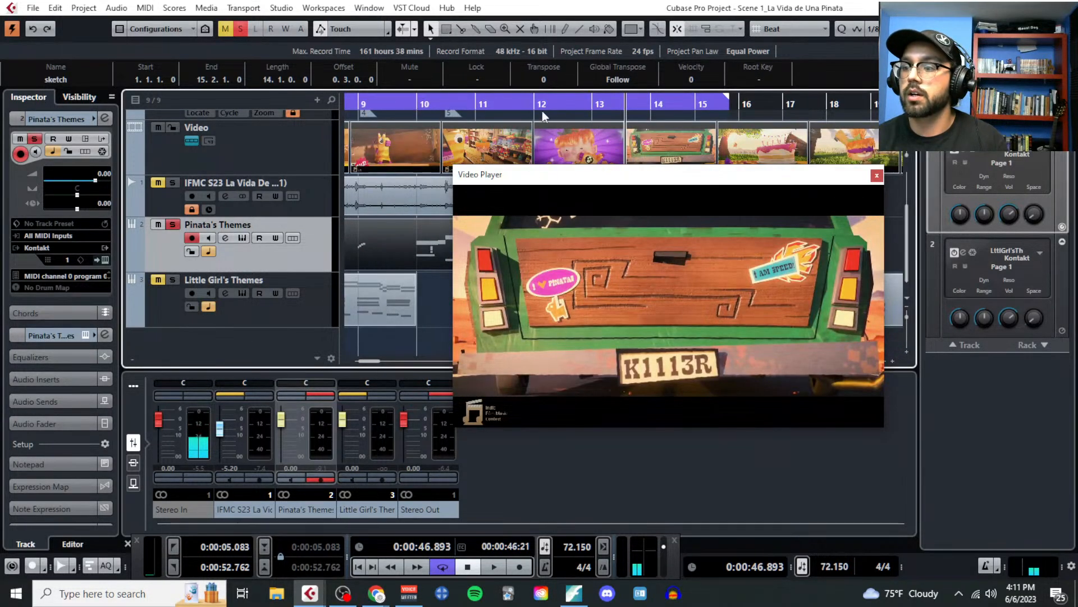
pyautogui.click(586, 107)
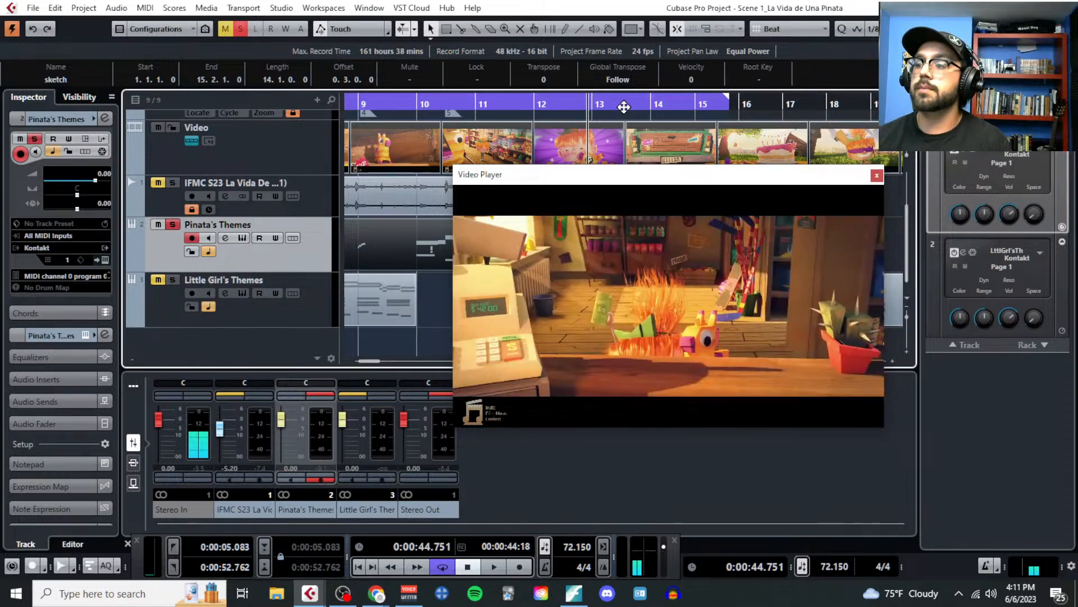
pyautogui.click(625, 112)
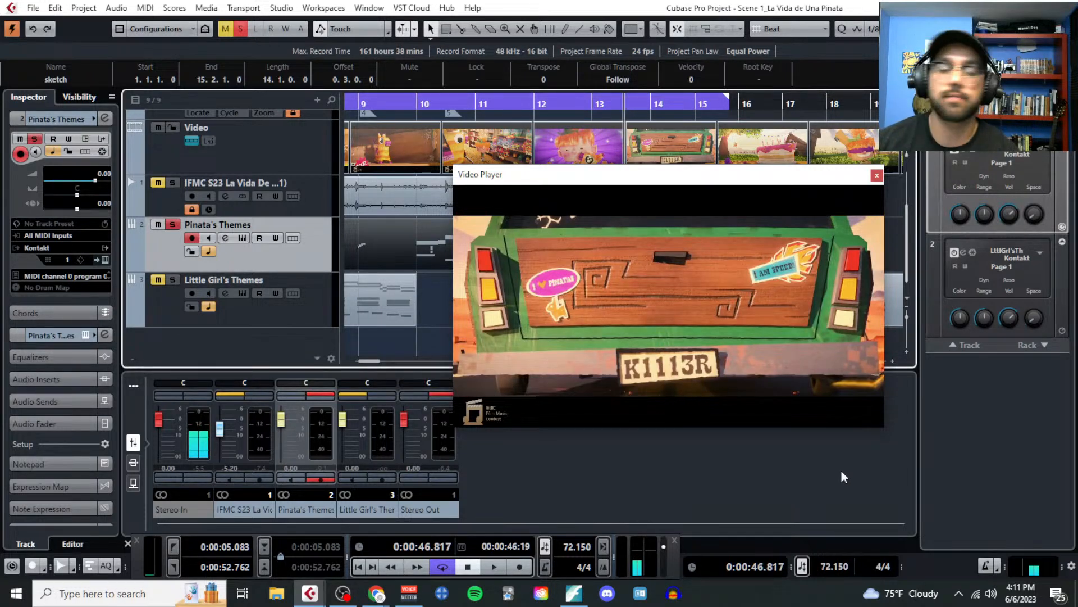
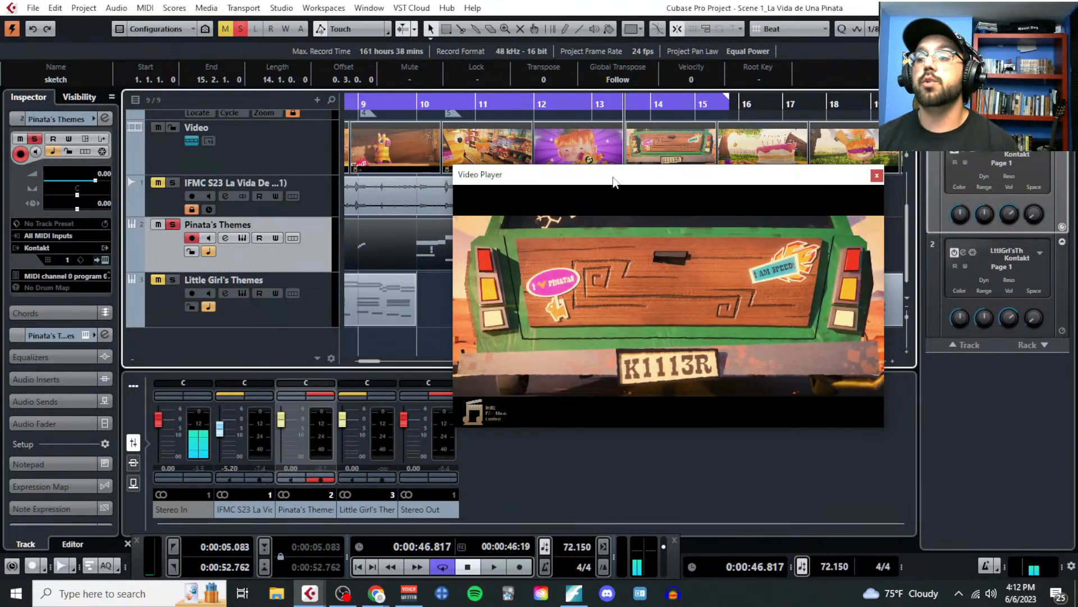
# Step: Review the video scenes from the shop to the party at bars 12 to 18, and close the Video Player
pyautogui.click(585, 108)
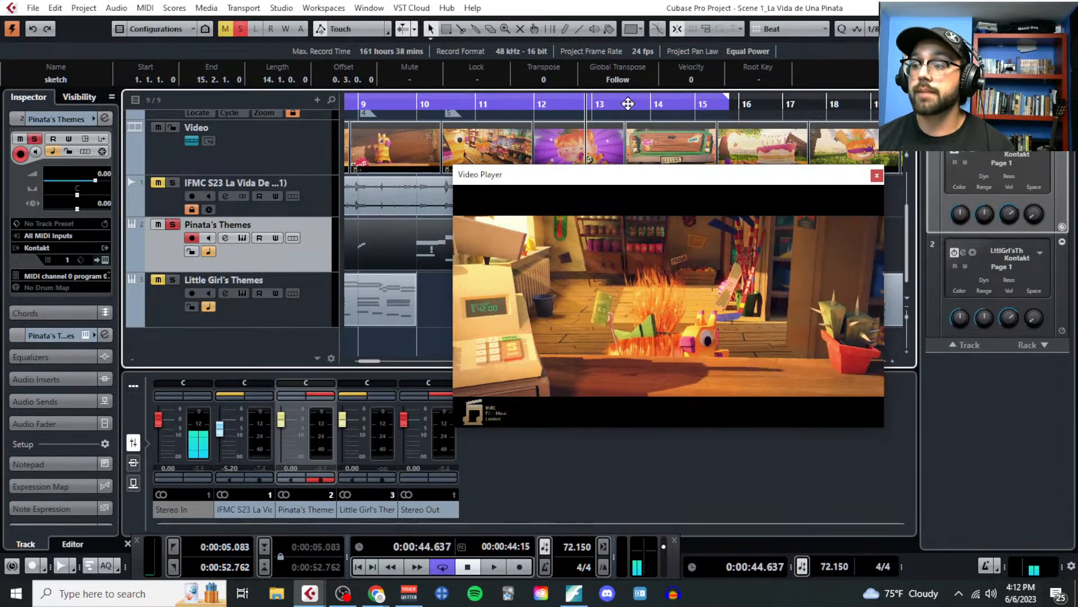
pyautogui.click(748, 104)
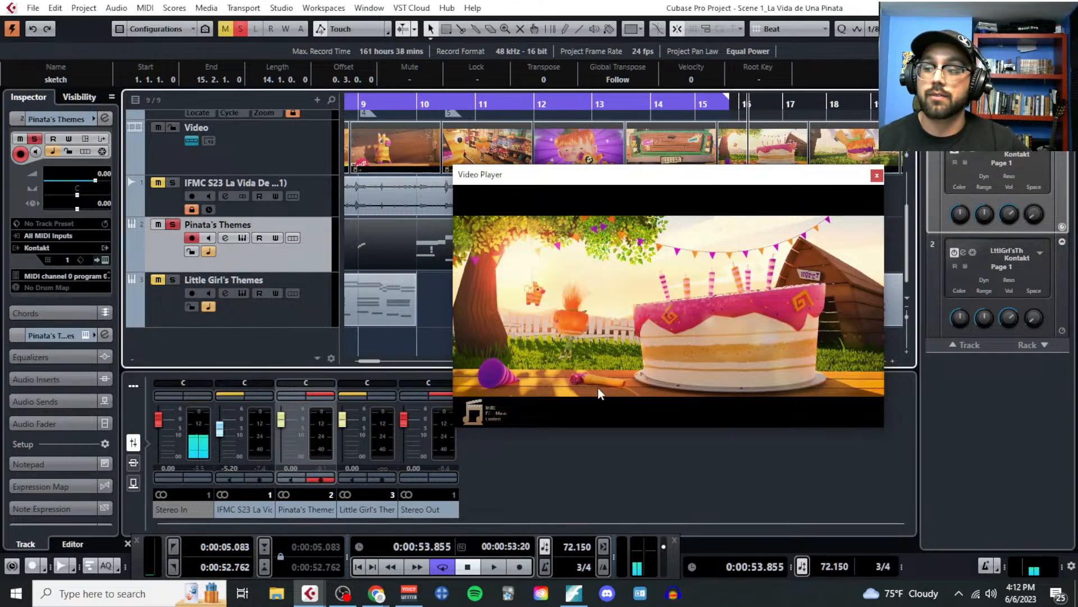
pyautogui.click(810, 107)
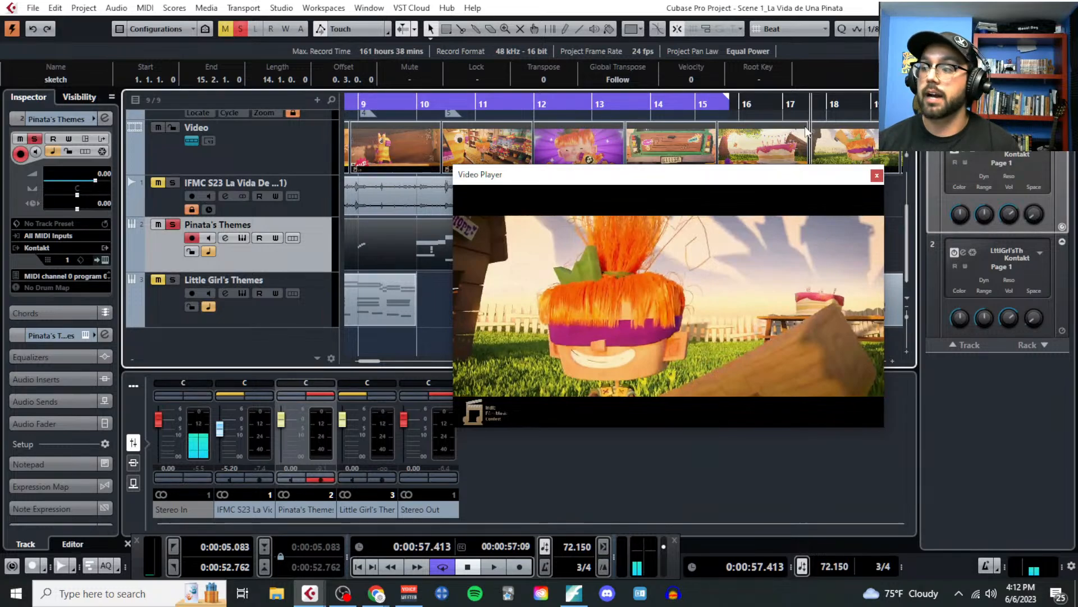
pyautogui.press('space')
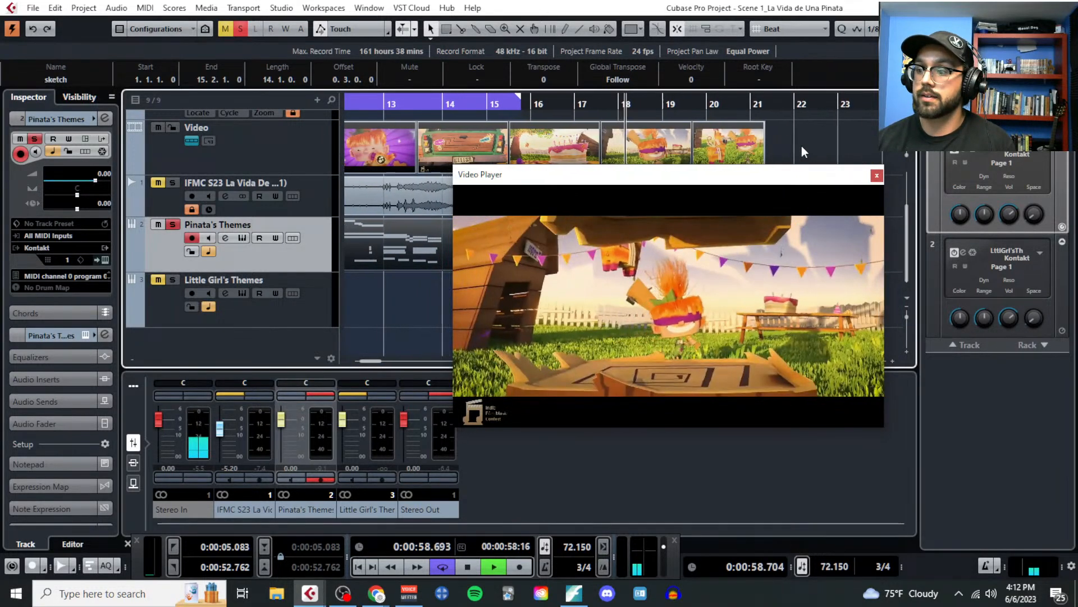
pyautogui.press('space')
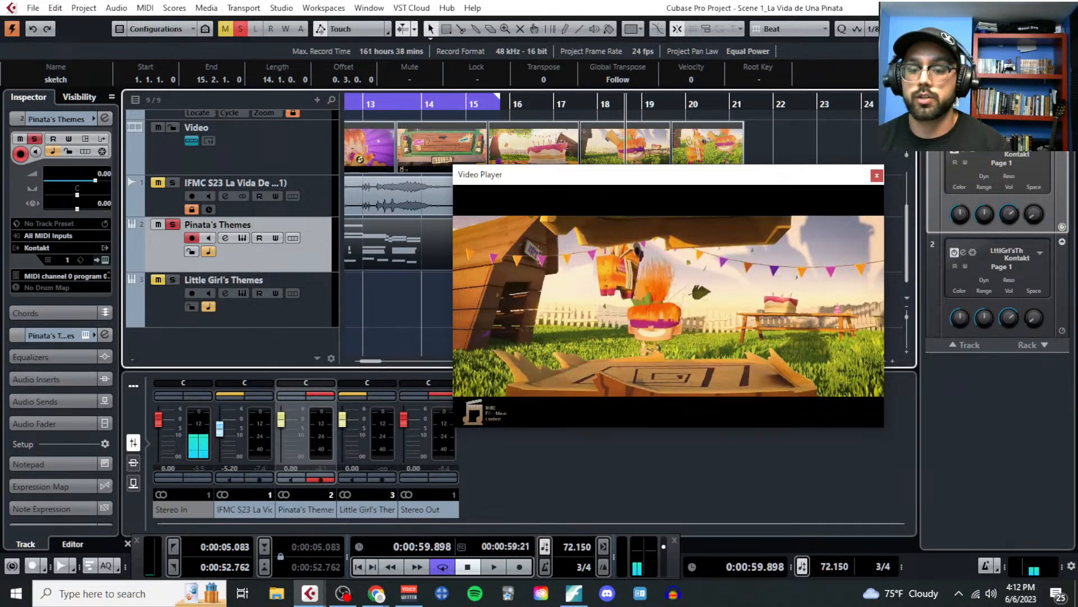
pyautogui.press('F8')
# Step: Place the playhead late in bar 13, reopen the Pinata's Themes sketch in the Key Editor and examine bars 6 to 9
pyautogui.hscroll(-4, 638, 217)
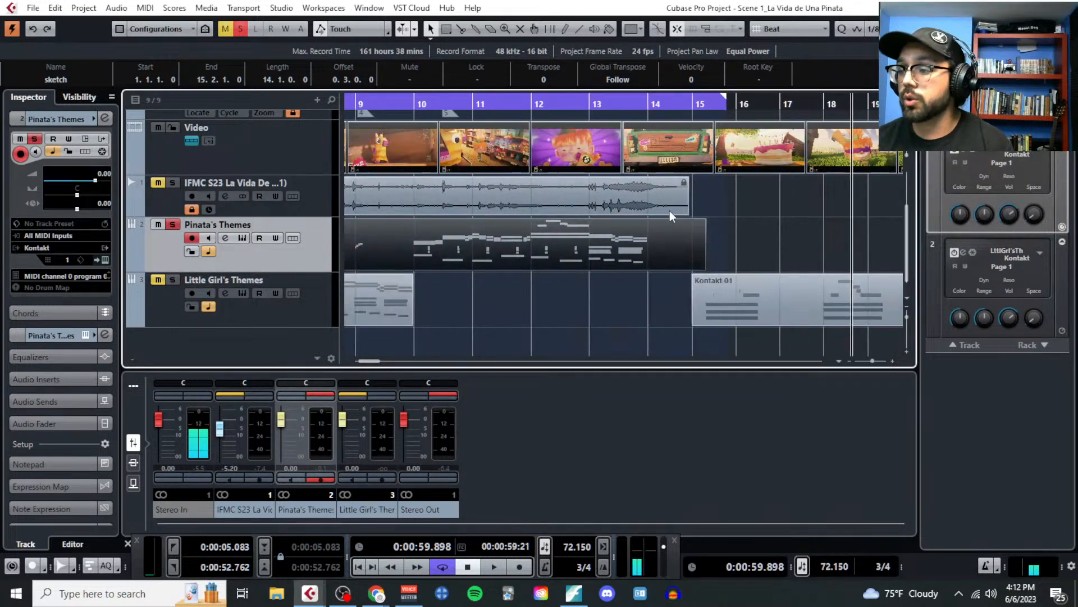
pyautogui.click(638, 109)
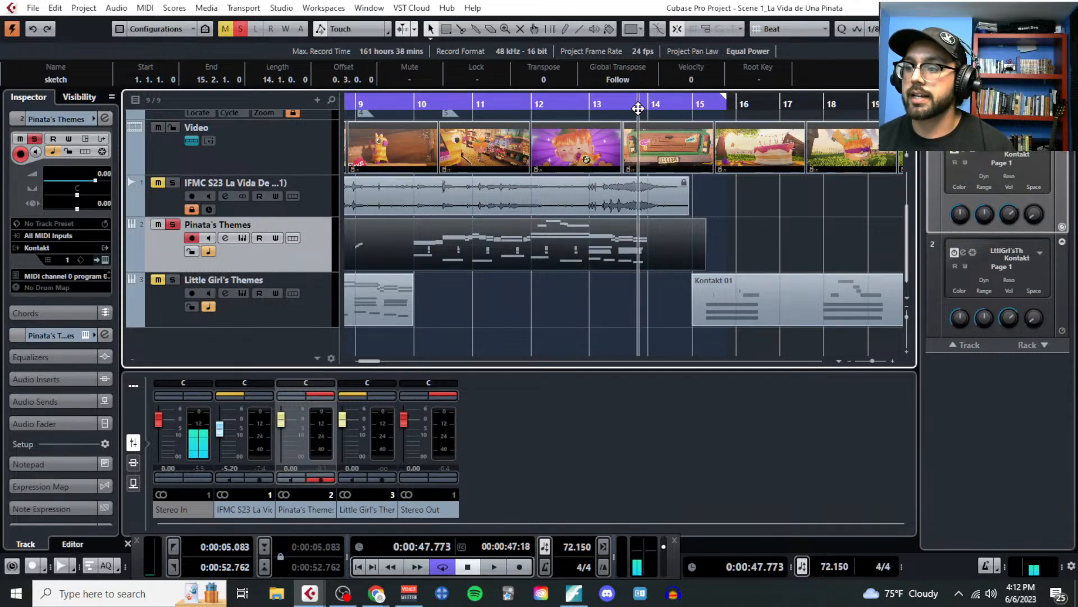
pyautogui.click(145, 8)
pyautogui.click(163, 24)
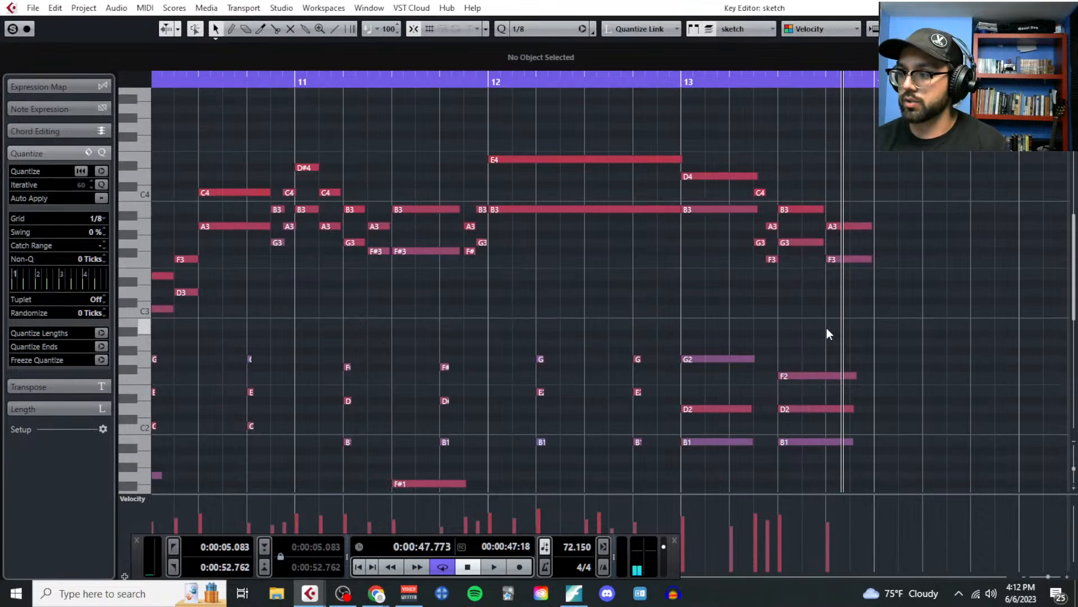
pyautogui.scroll(-3, 768, 329)
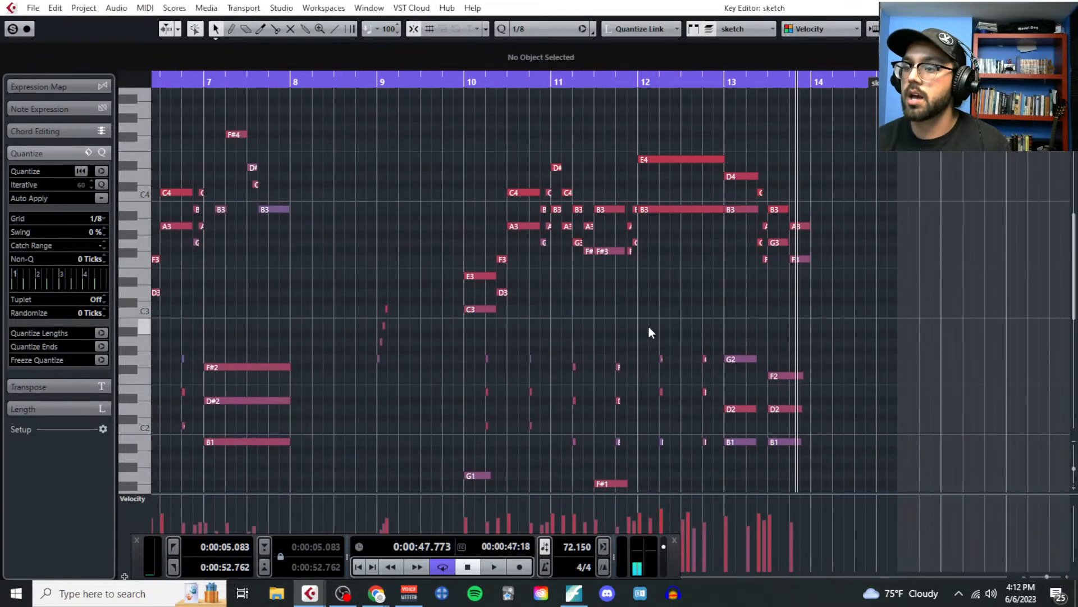
pyautogui.scroll(3, 648, 326)
pyautogui.hscroll(-5, 641, 325)
pyautogui.scroll(-5, 506, 258)
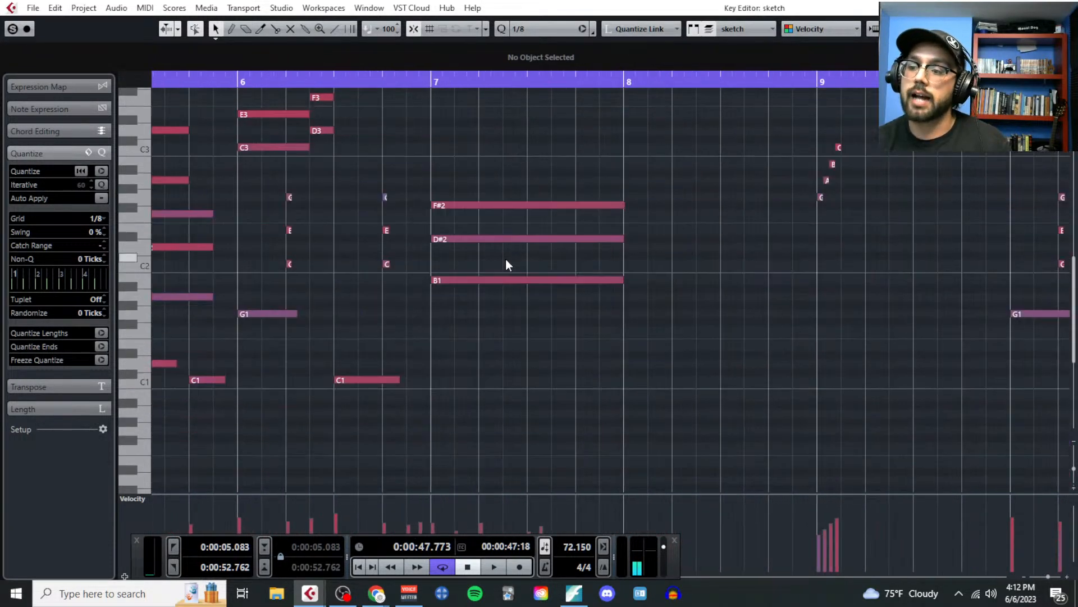
# Step: Transpose all the chord and melody notes in bar 7 down three semitones, and place the playhead at the start of bar 6
pyautogui.scroll(3, 503, 292)
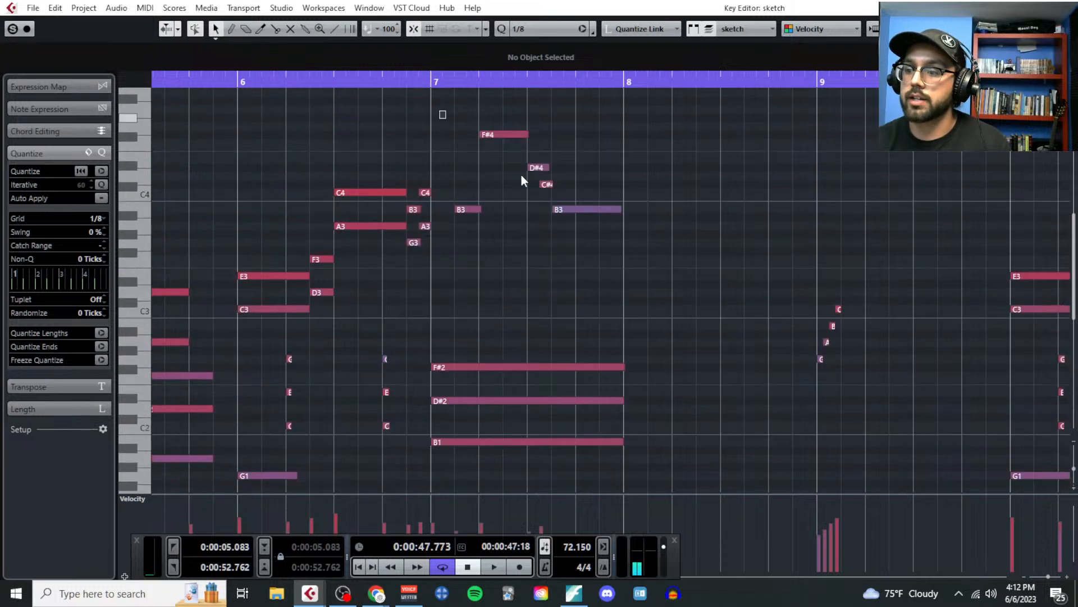
pyautogui.scroll(-3, 521, 179)
pyautogui.moveTo(437, 185); pyautogui.dragTo(653, 315)
pyautogui.scroll(2, 577, 313)
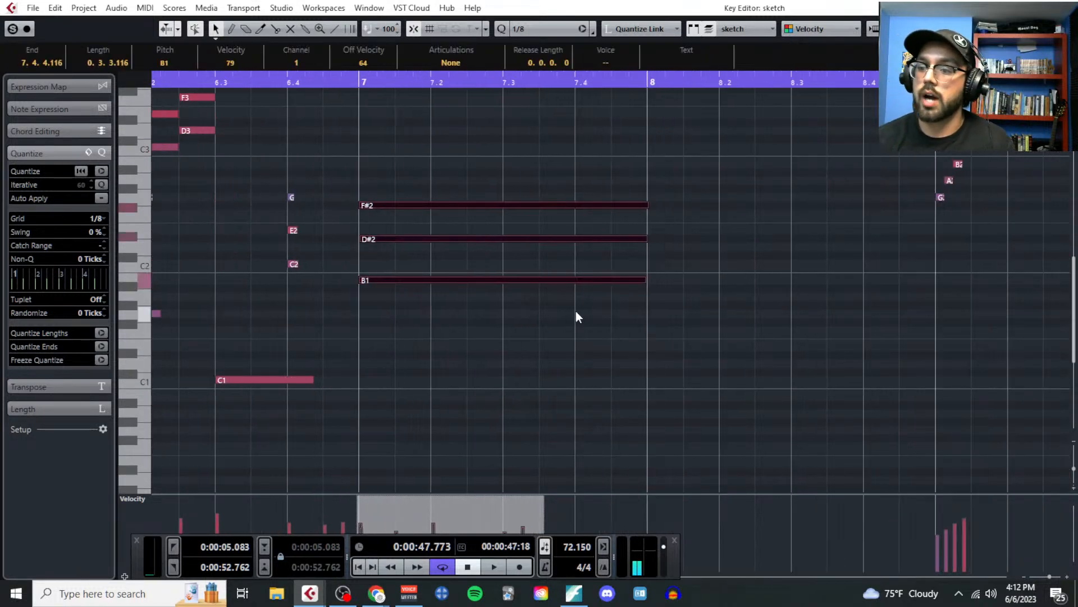
pyautogui.press('Down')
pyautogui.press('Down')
pyautogui.hscroll(-5, 575, 311)
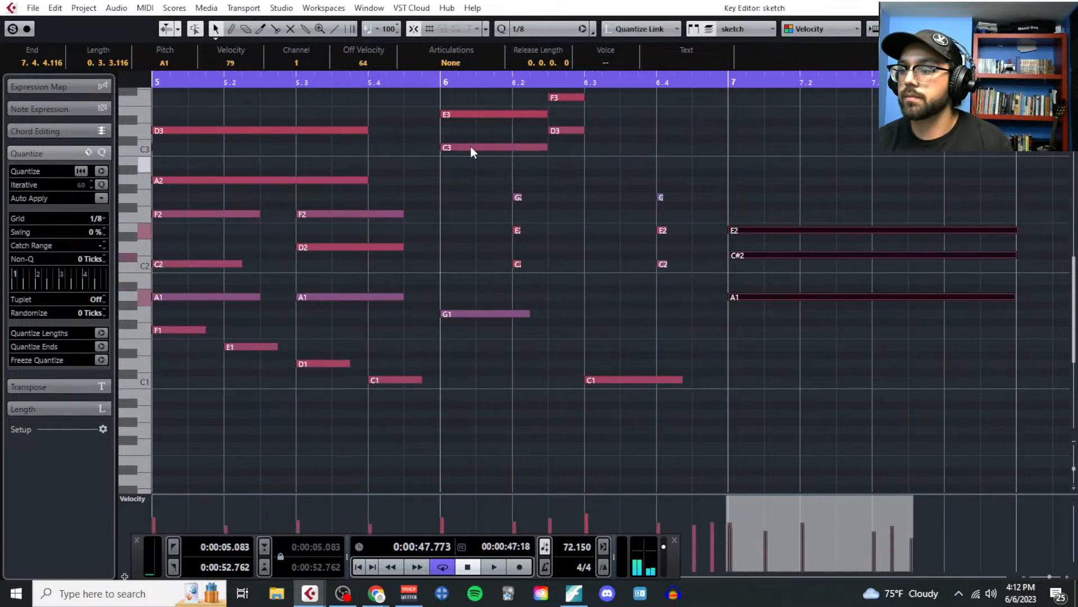
pyautogui.click(438, 82)
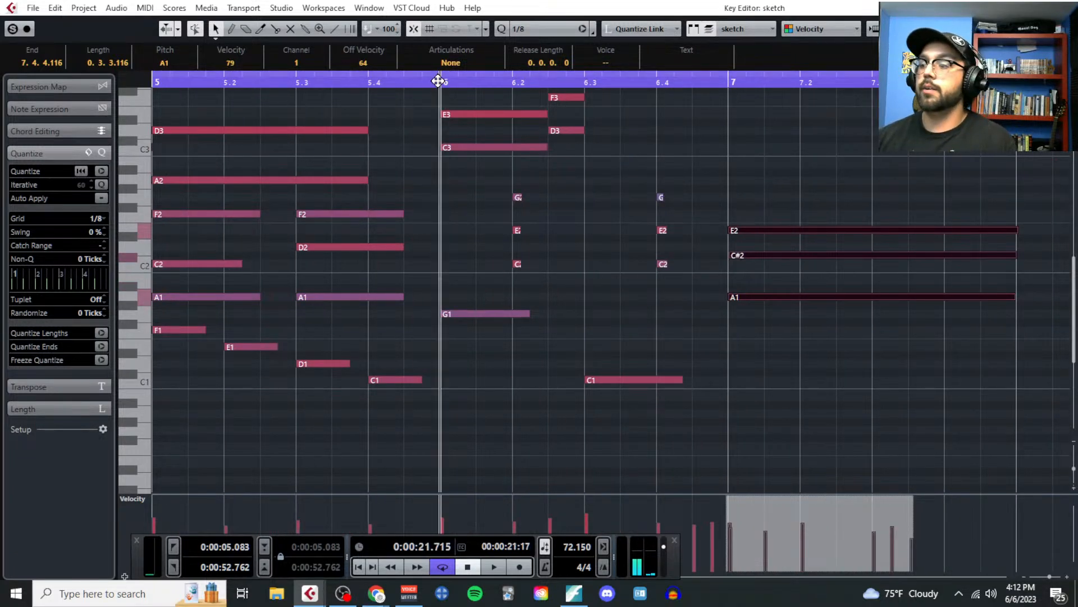
pyautogui.press('Down')
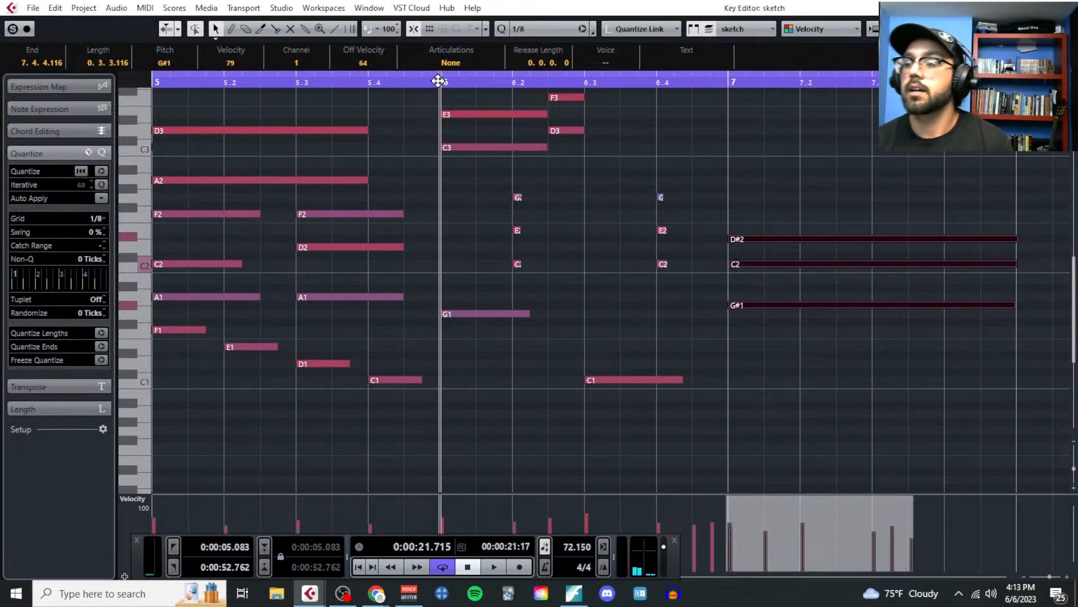
# Step: Play the sketch from bar 6 through bar 7 to audition the transposed notes in context
pyautogui.press('space')
pyautogui.scroll(5, 646, 302)
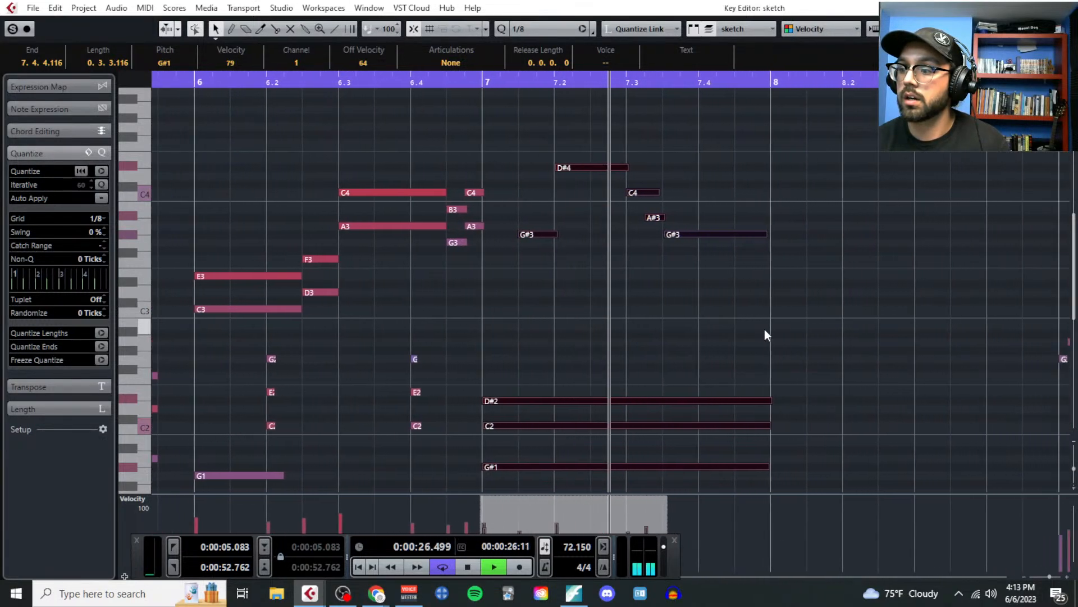
pyautogui.press('space')
pyautogui.press('g')
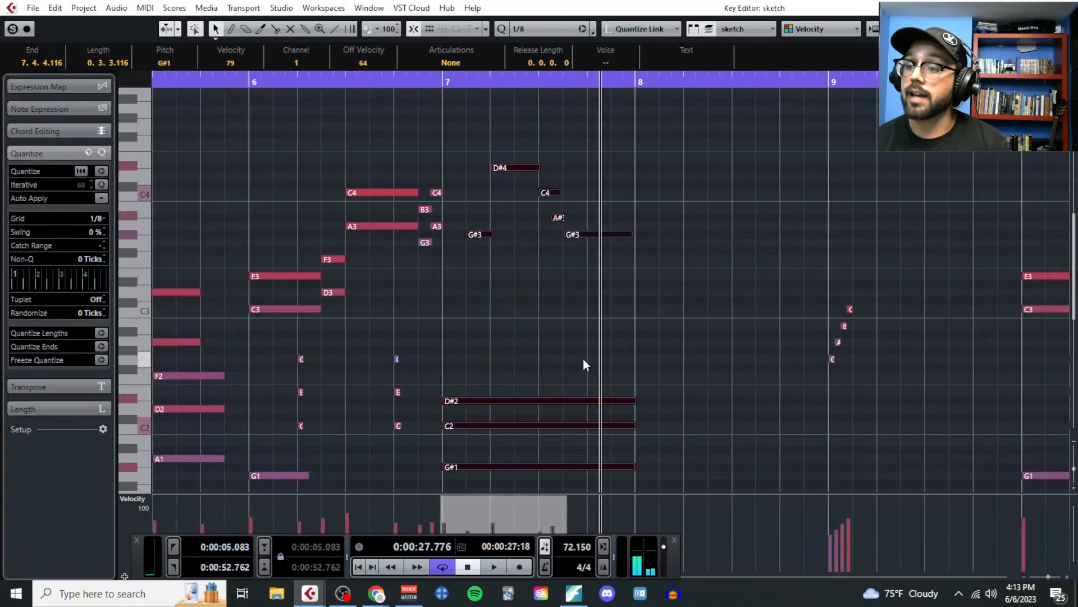
pyautogui.scroll(-4, 583, 358)
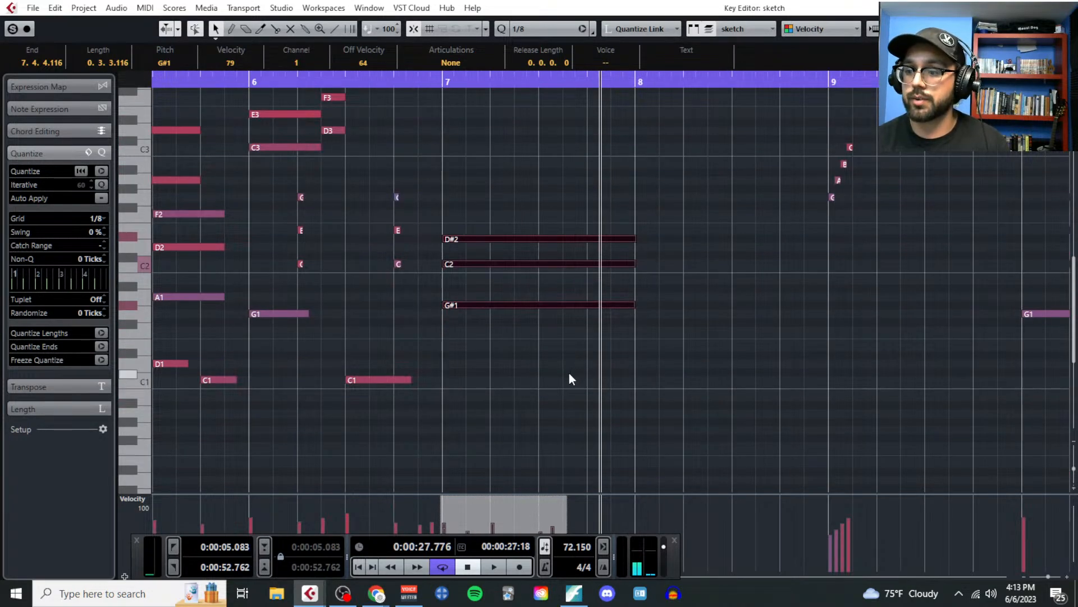
pyautogui.scroll(4, 568, 373)
# Step: Play the whole sketch from bar 1 to bar 14 against the video, and close the Video Player
pyautogui.press('g')
pyautogui.press('g')
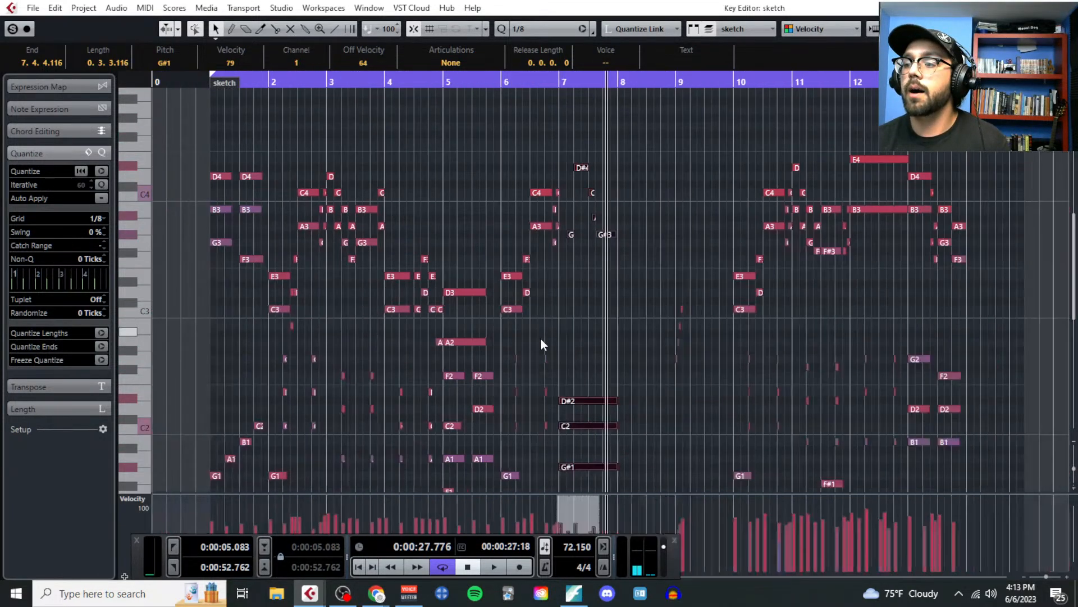
pyautogui.press('g')
pyautogui.click(199, 81)
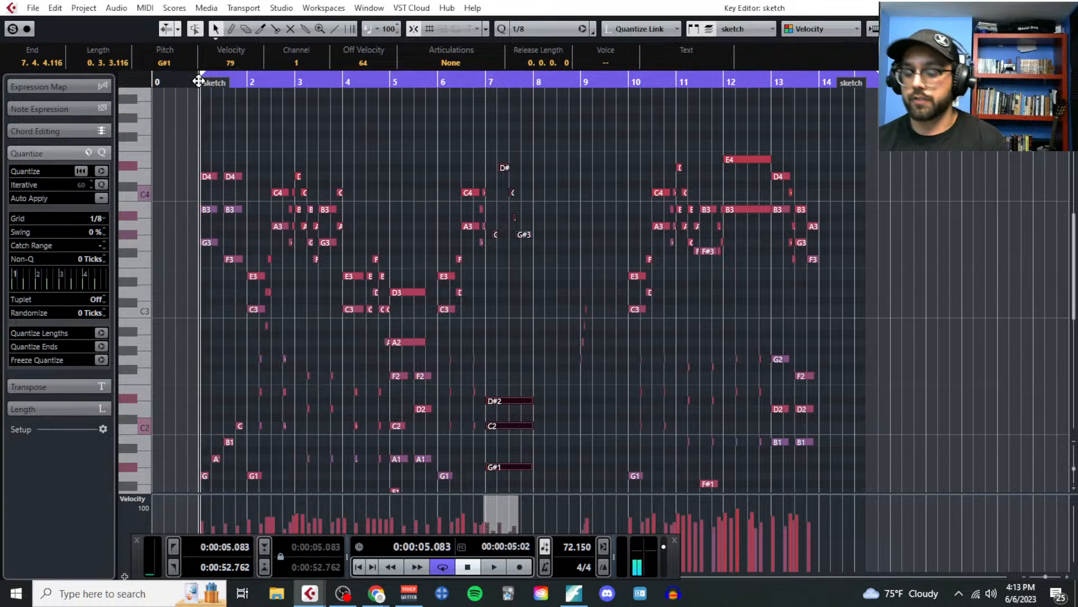
pyautogui.press('space')
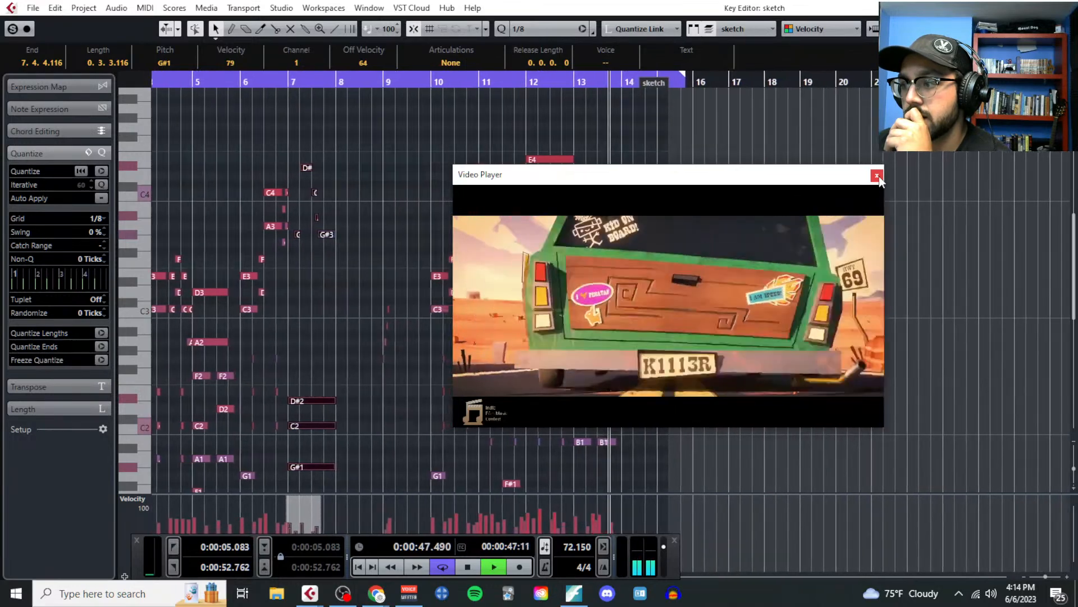
pyautogui.click(877, 175)
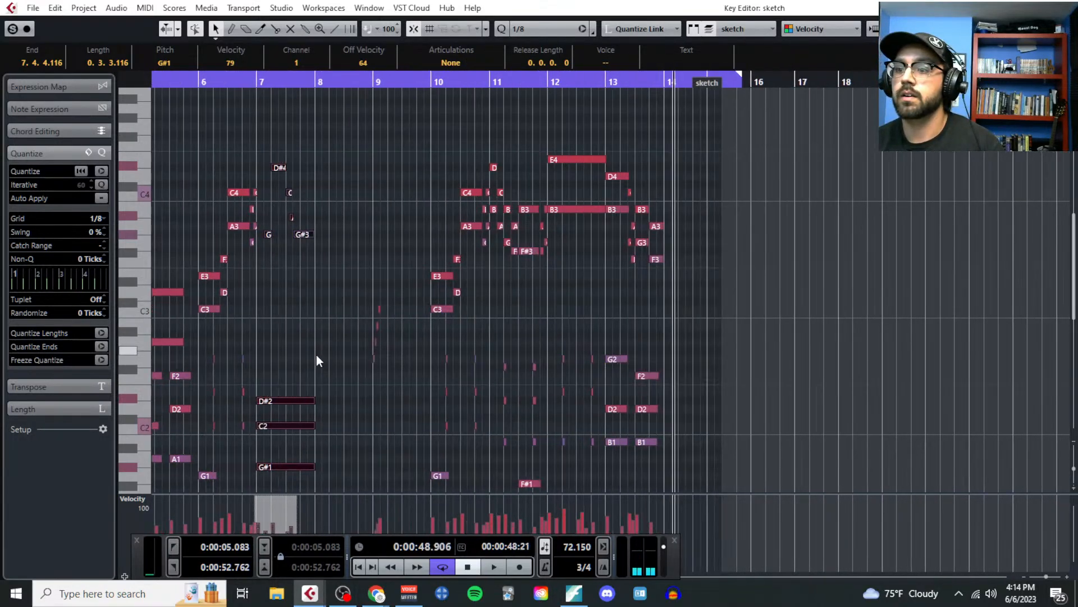
# Step: Examine the sketch's bass, chord and melody notes across bars 1 to 14 in the Key Editor
pyautogui.scroll(3, 315, 359)
pyautogui.hscroll(-4, 333, 342)
pyautogui.scroll(-5, 689, 359)
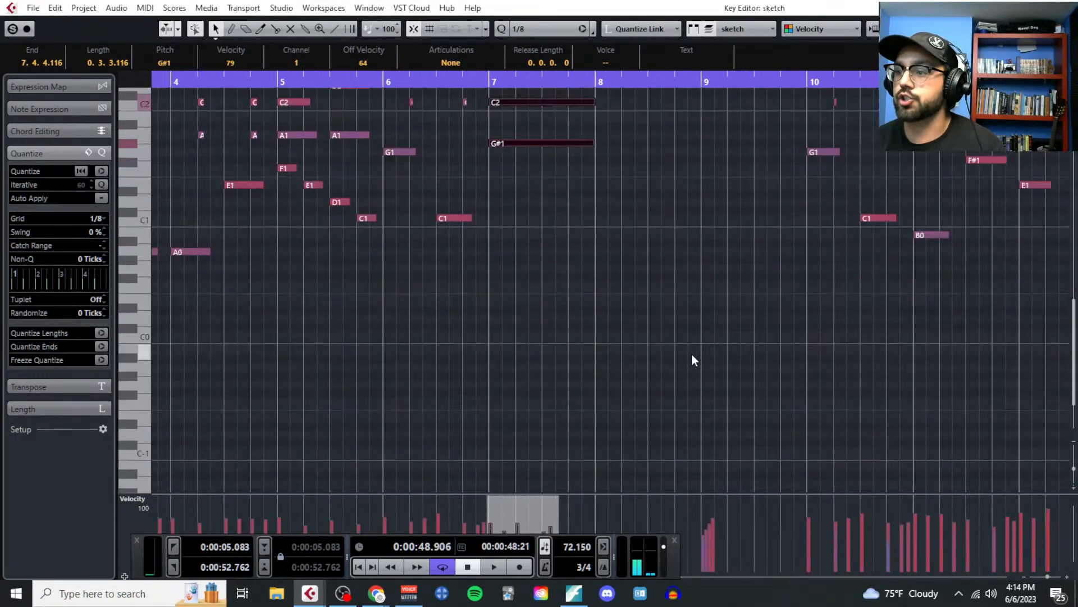
pyautogui.scroll(5, 692, 354)
pyautogui.scroll(-3, 679, 346)
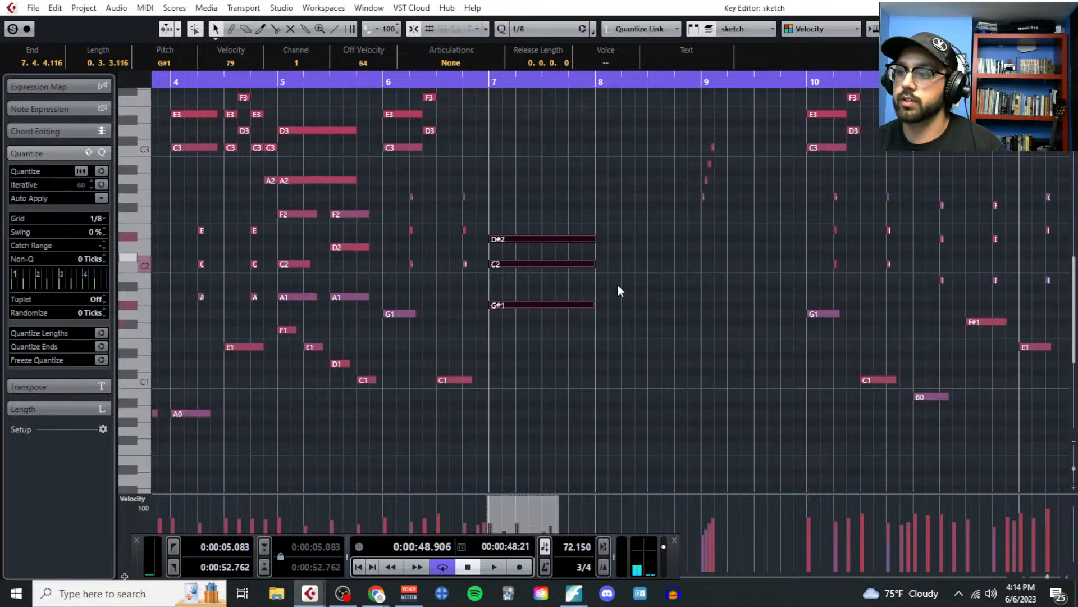
pyautogui.hscroll(-5, 626, 295)
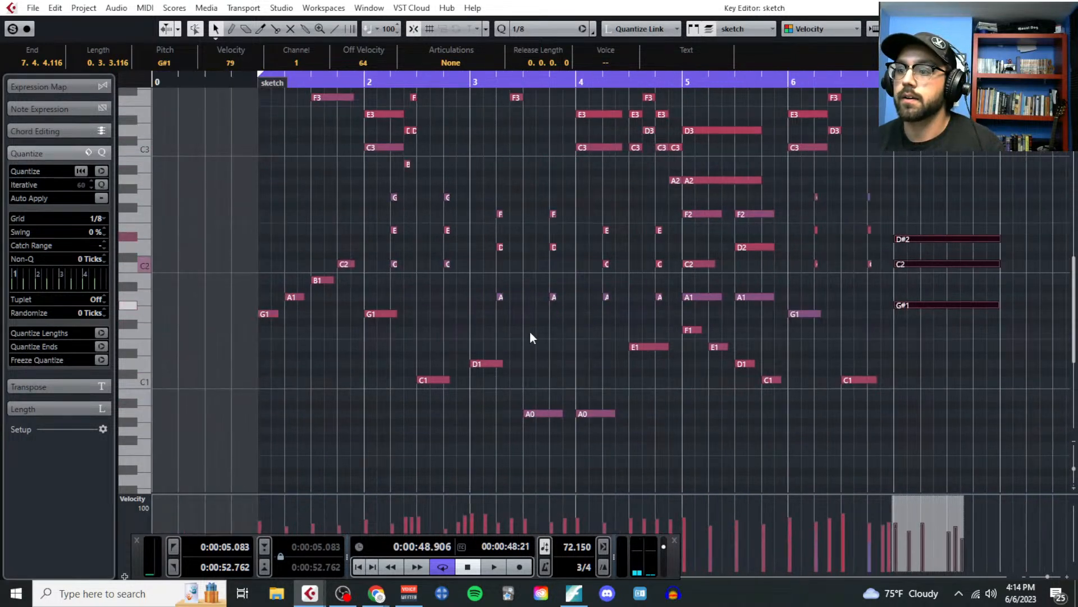
pyautogui.scroll(-3, 712, 360)
pyautogui.hscroll(5, 376, 340)
pyautogui.scroll(6, 368, 337)
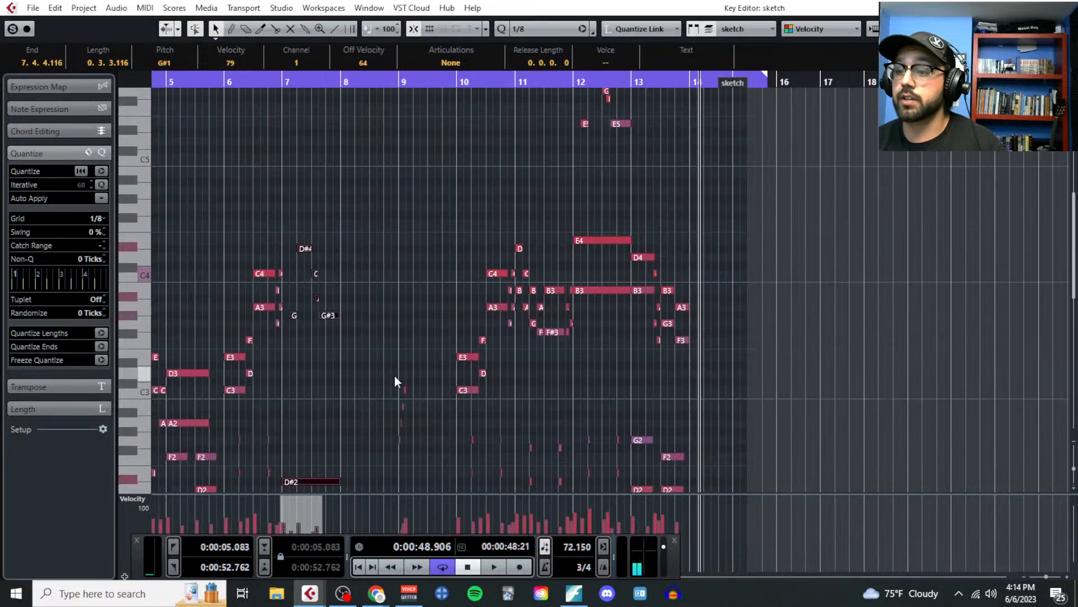
pyautogui.scroll(-3, 375, 371)
pyautogui.scroll(2, 356, 367)
pyautogui.scroll(-5, 420, 364)
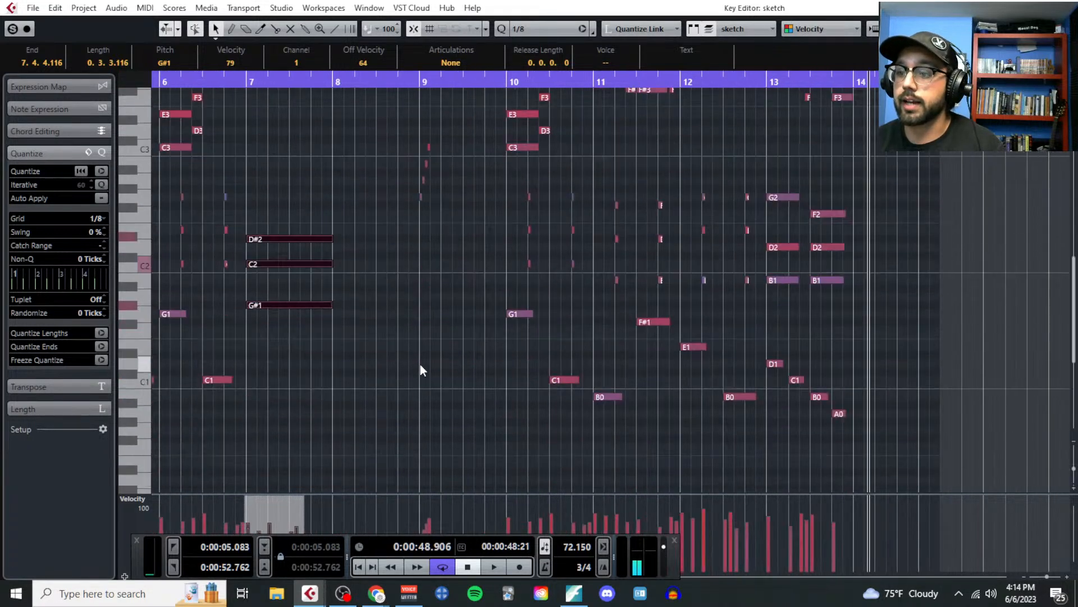
pyautogui.hscroll(-5, 410, 341)
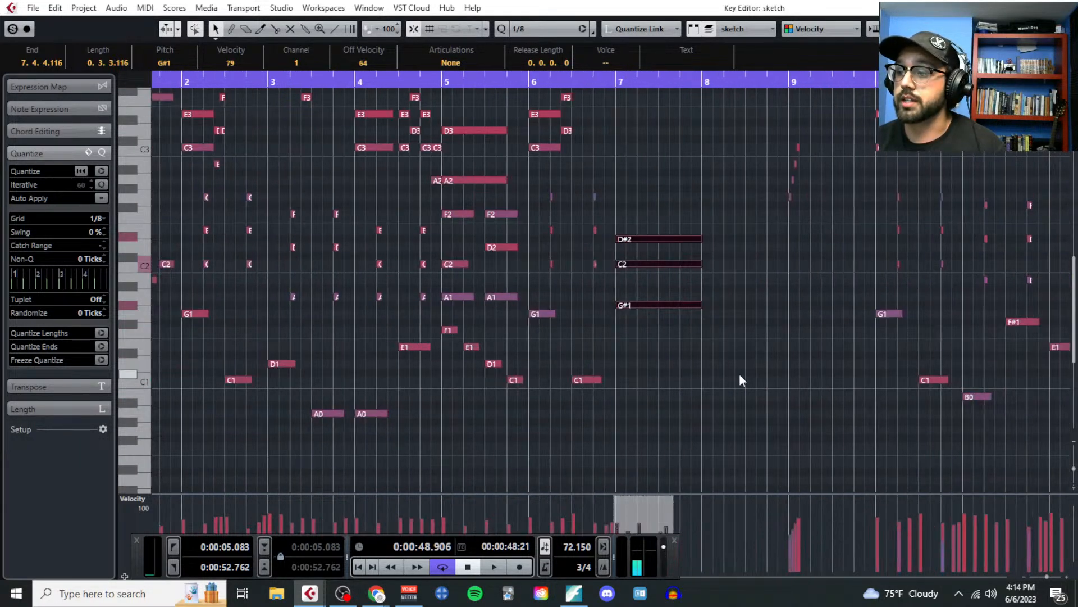
pyautogui.scroll(4, 739, 352)
pyautogui.hscroll(4, 737, 354)
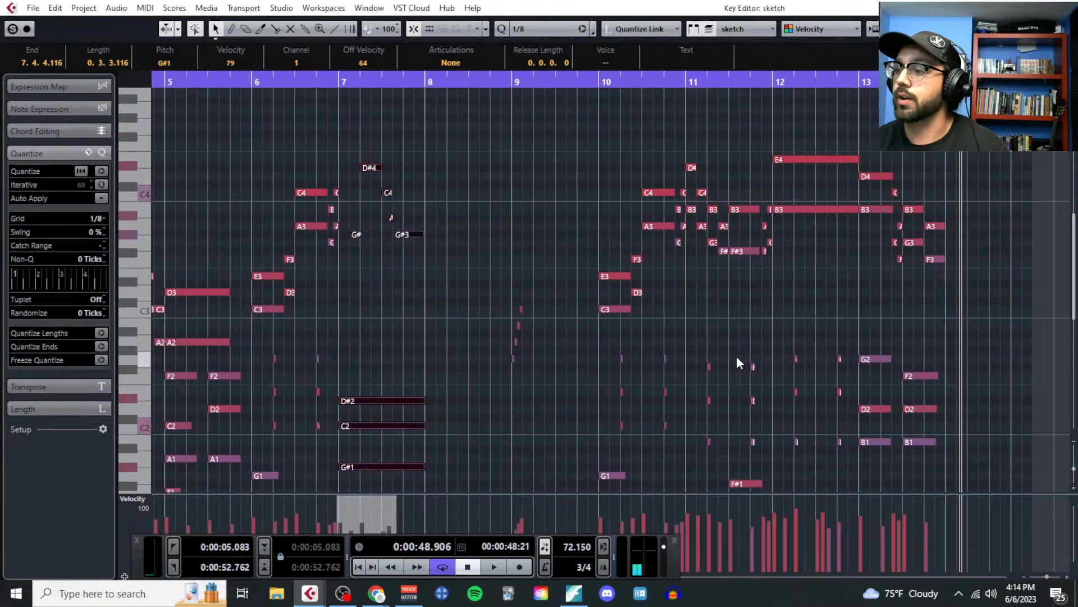
pyautogui.scroll(-3, 683, 376)
pyautogui.scroll(-3, 674, 388)
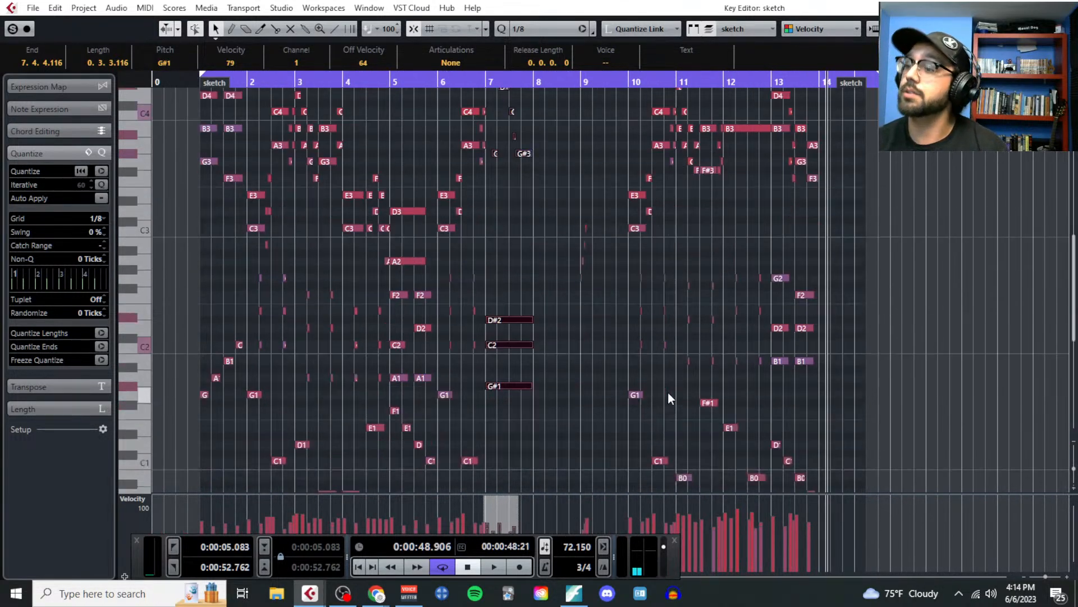
pyautogui.scroll(-3, 669, 396)
pyautogui.scroll(3, 669, 397)
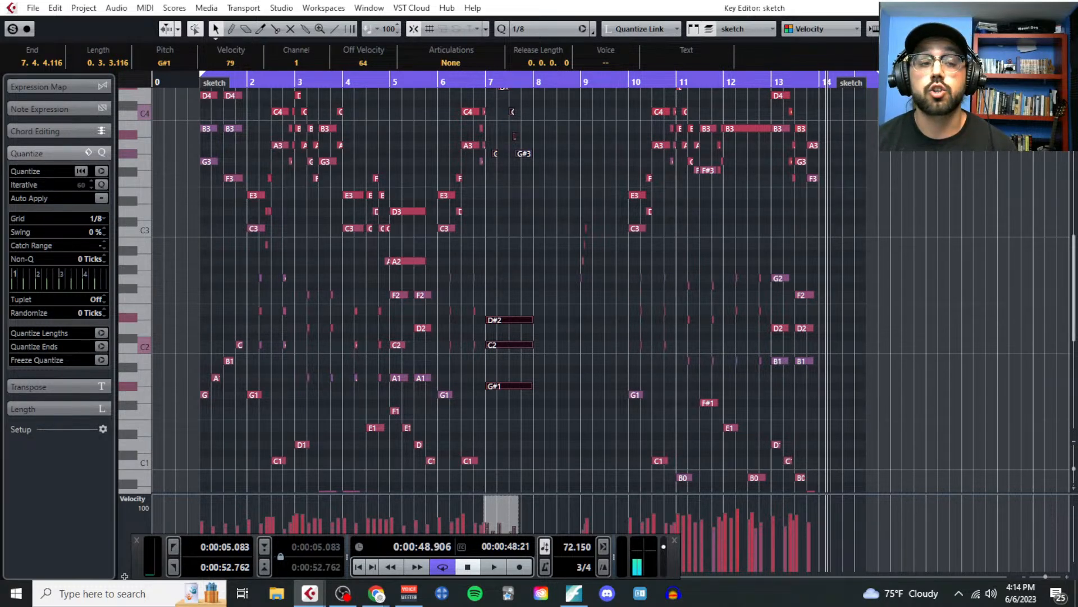
# Step: Switch to the Lesson 5 document in Google Docs and review it down to the Homework section
pyautogui.hotkey('alt', 'Tab')
pyautogui.scroll(10, 478, 387)
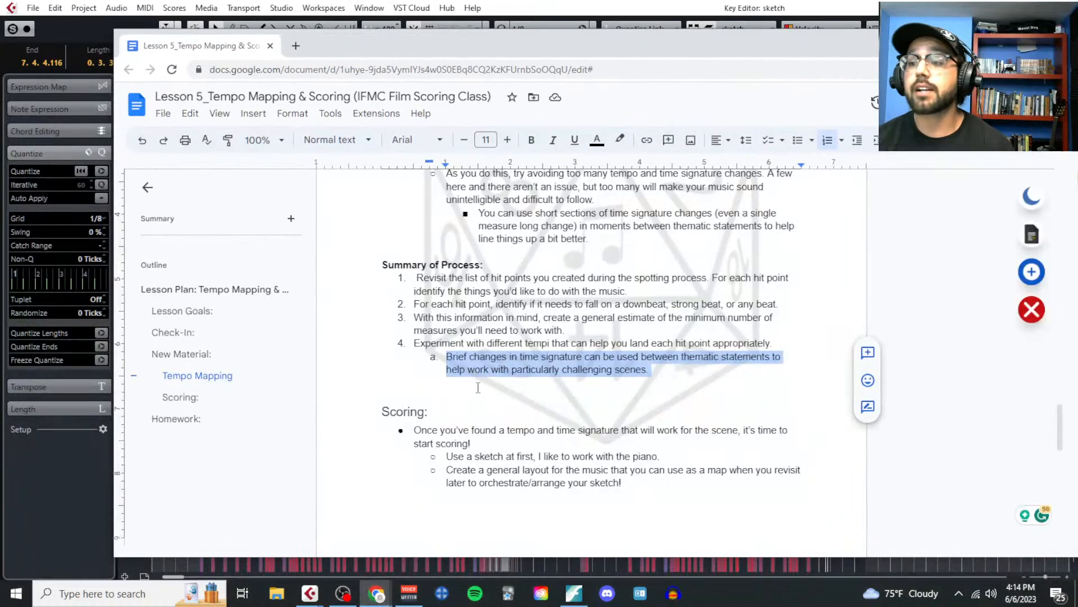
pyautogui.scroll(10, 478, 386)
pyautogui.scroll(-20, 478, 387)
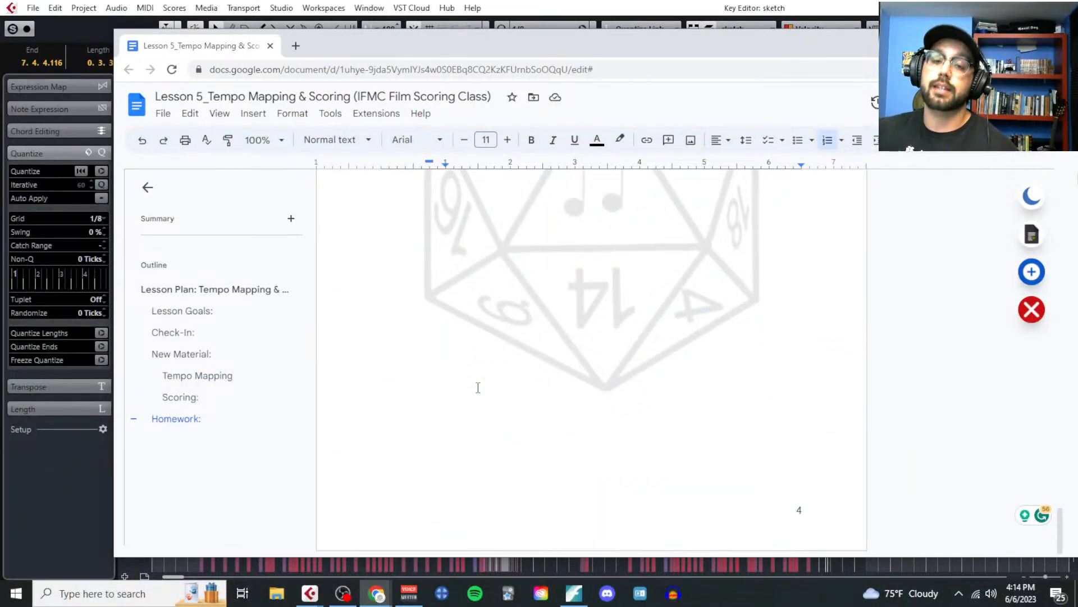
pyautogui.scroll(8, 453, 373)
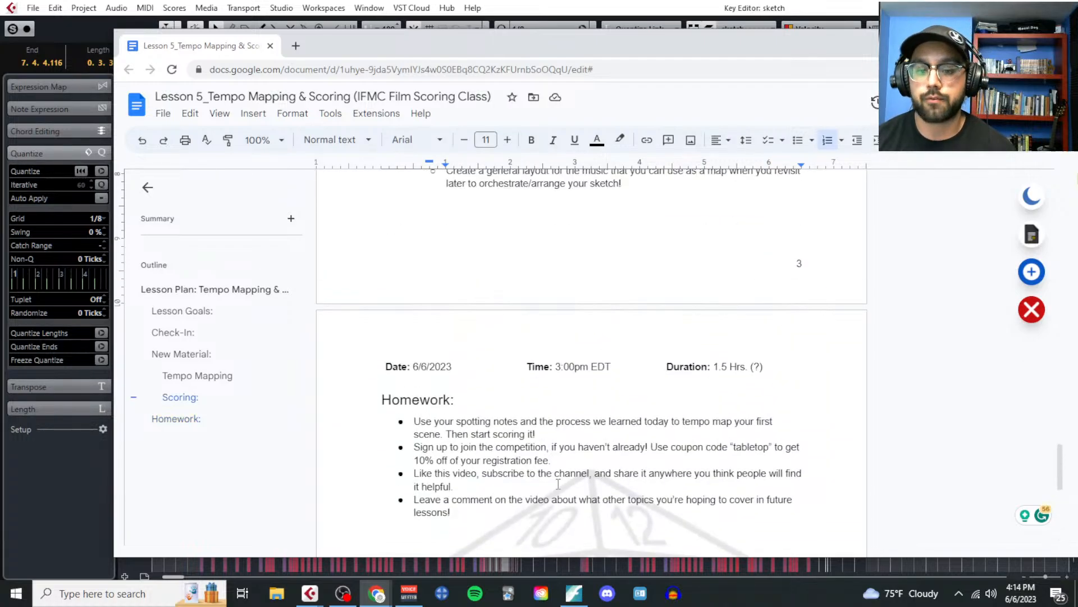
pyautogui.scroll(15, 554, 477)
pyautogui.scroll(-13, 554, 476)
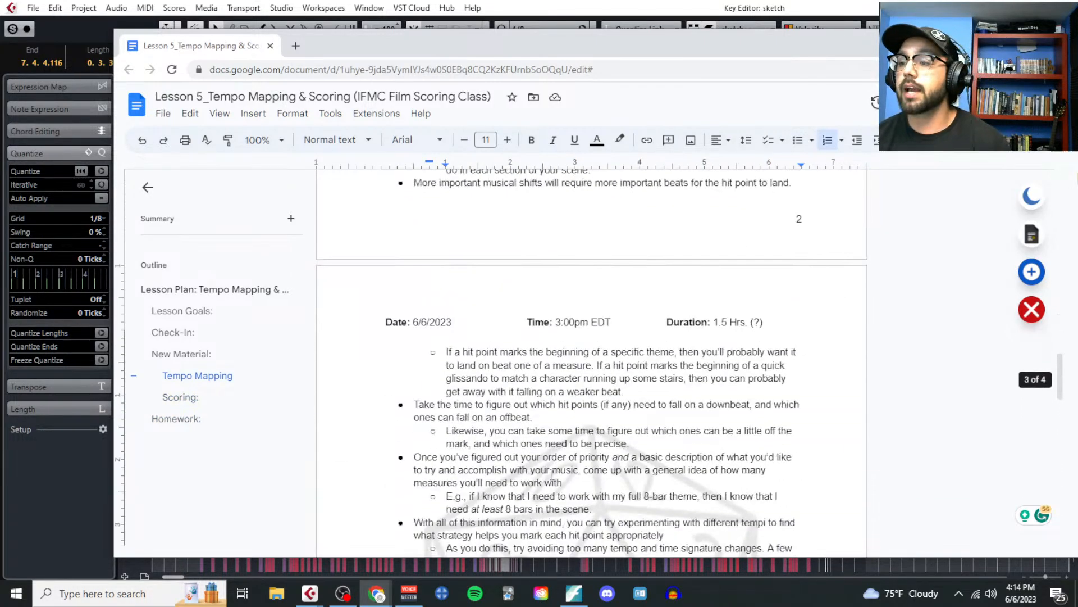
pyautogui.scroll(-11, 552, 475)
pyautogui.scroll(8, 552, 474)
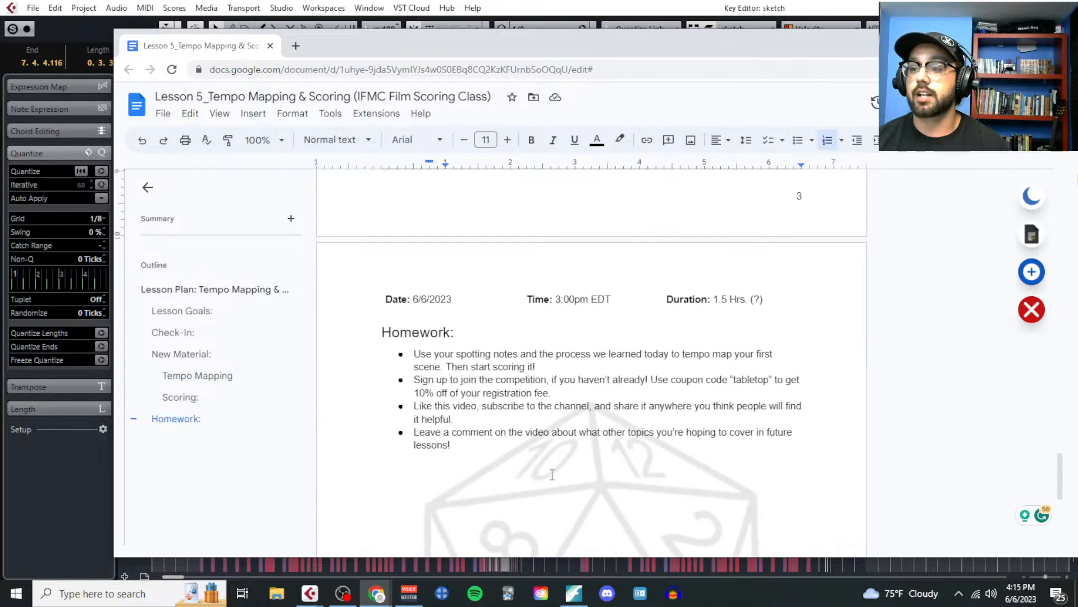
# Step: Highlight each of the four Homework items in turn, and move the browser window off the Key Editor
pyautogui.moveTo(414, 354); pyautogui.dragTo(567, 368)
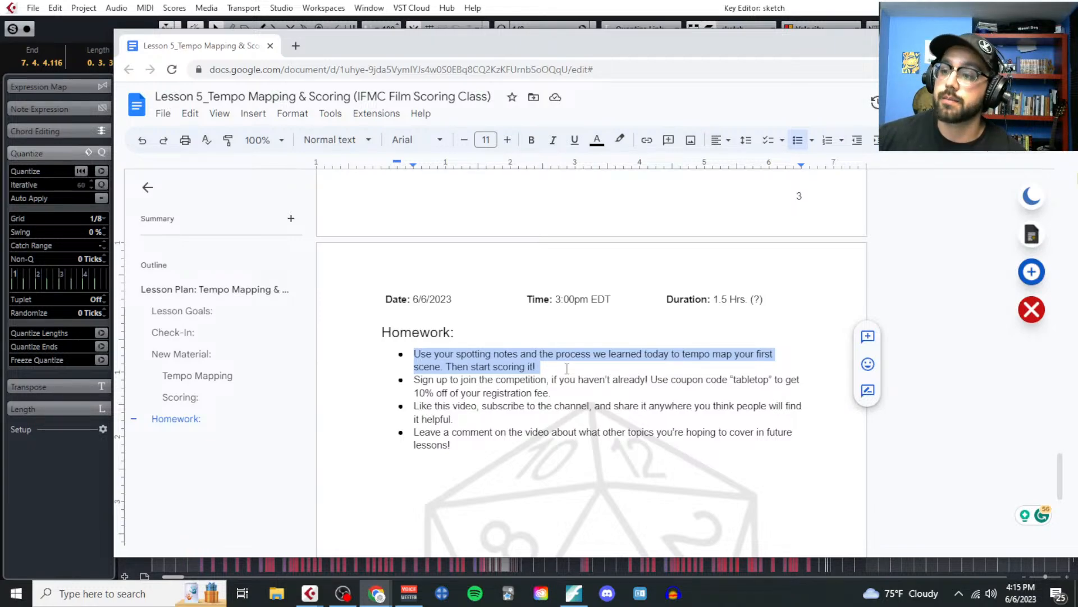
pyautogui.tripleClick(566, 392)
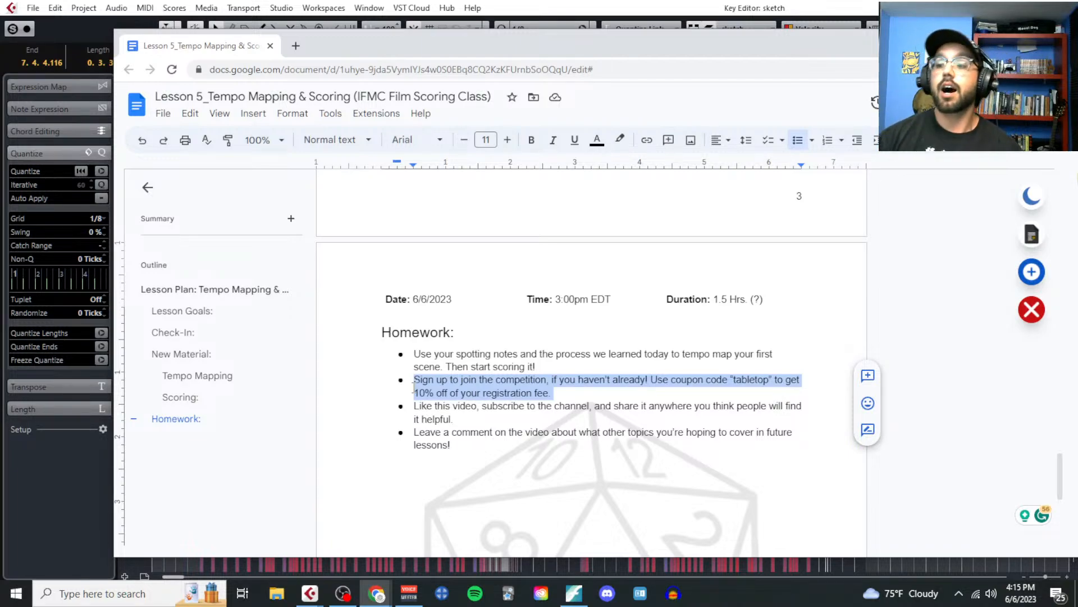
pyautogui.moveTo(454, 420); pyautogui.dragTo(406, 399)
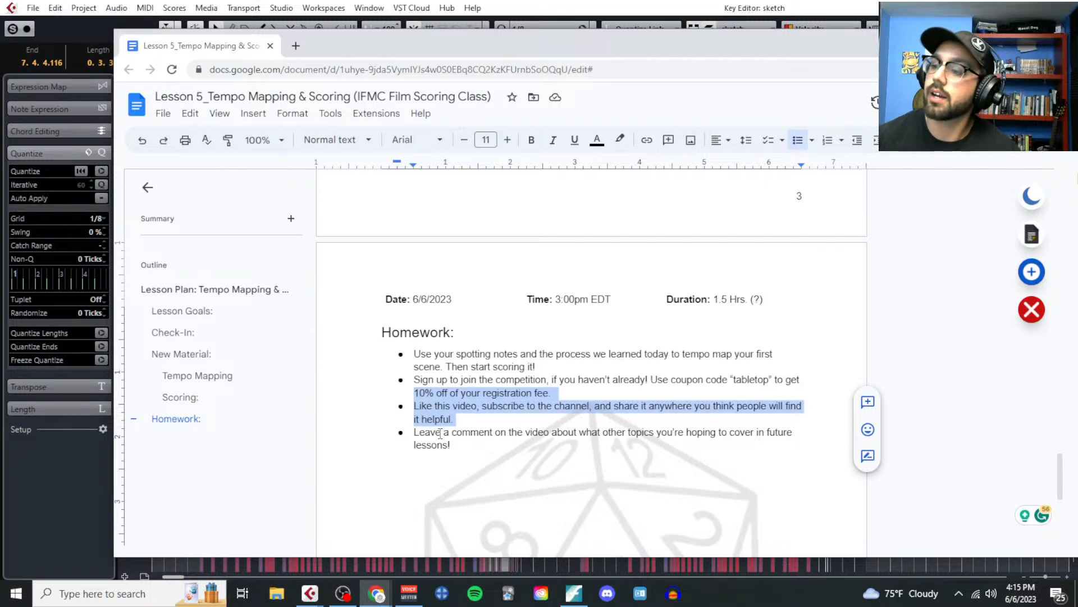
pyautogui.moveTo(451, 444); pyautogui.dragTo(416, 433)
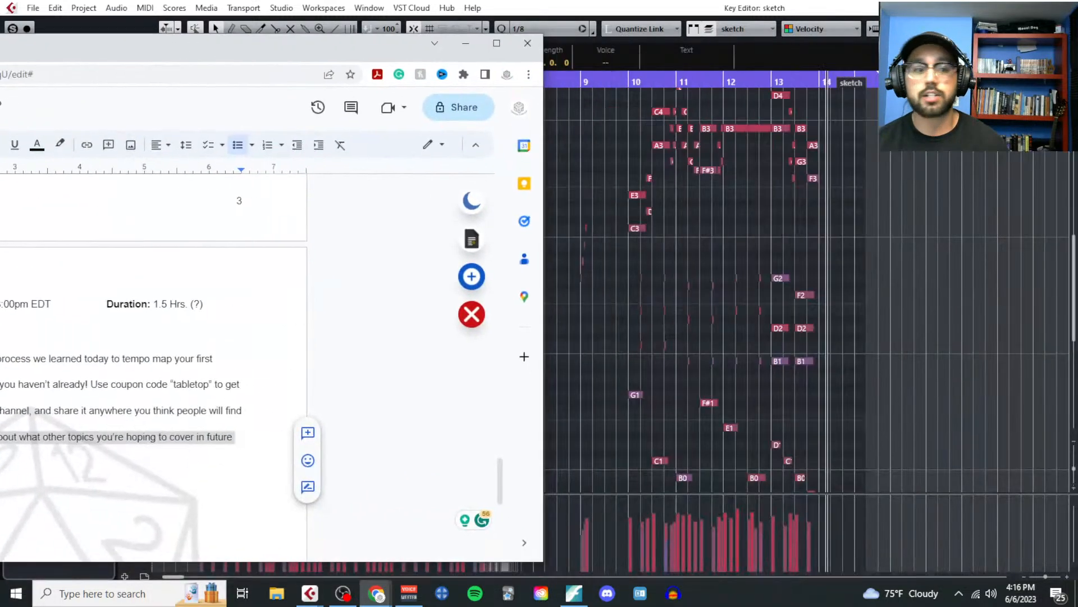
pyautogui.moveTo(232, 46); pyautogui.dragTo(0, 45)
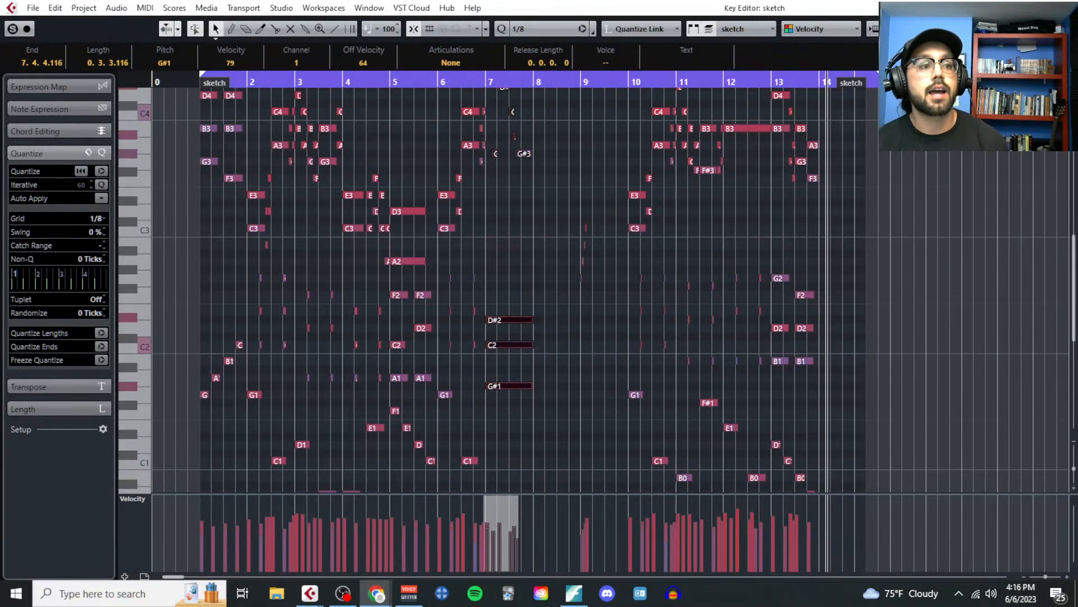
# Step: Place the playhead just before bar 1, reopen and reposition the Video Player, and play the sketch against the video
pyautogui.click(194, 82)
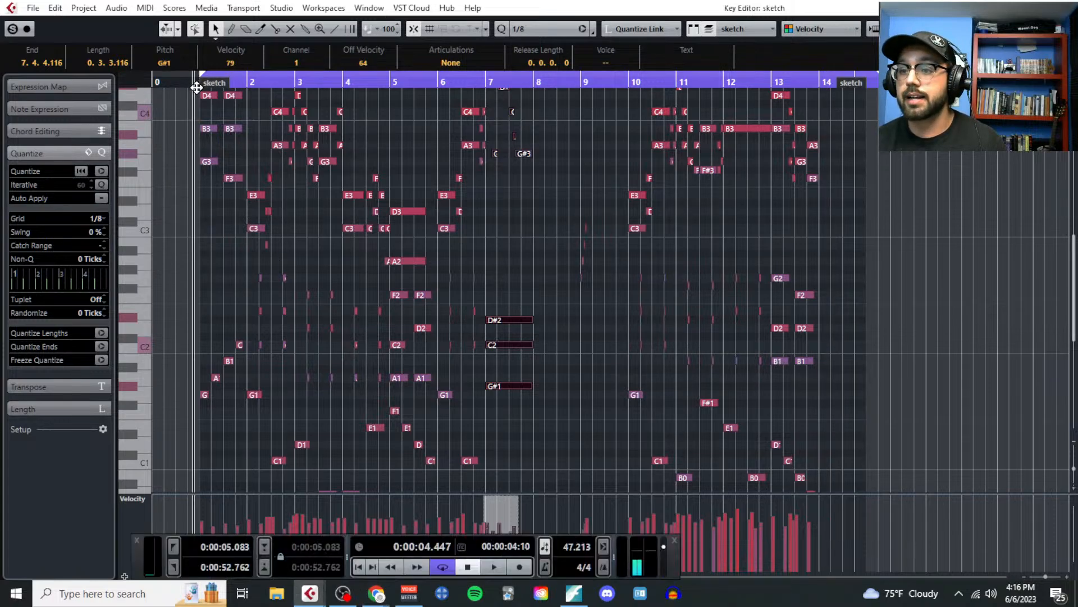
pyautogui.press('F8')
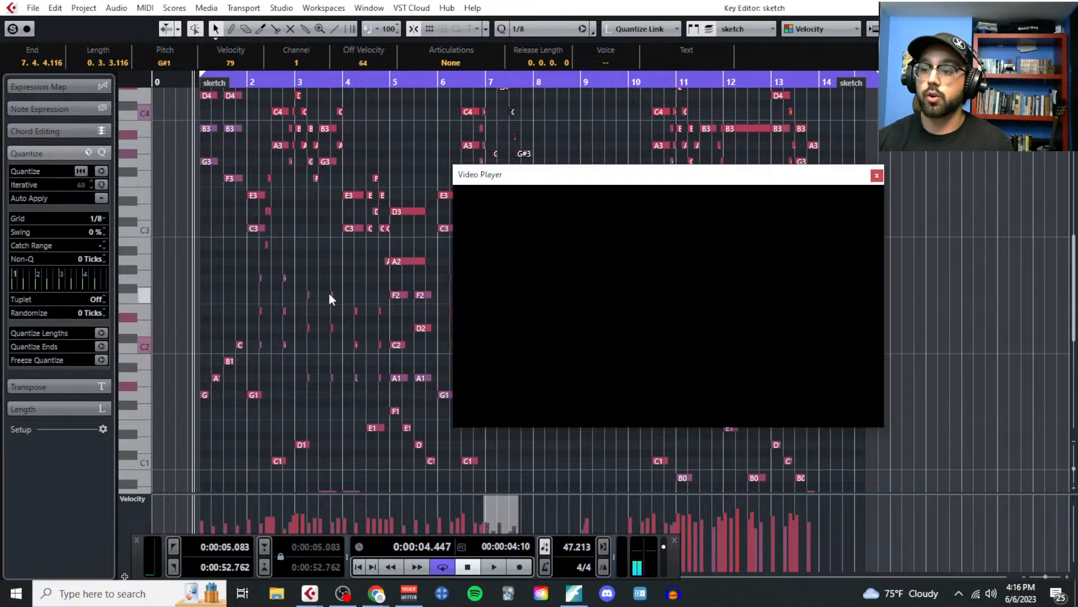
pyautogui.moveTo(681, 181); pyautogui.dragTo(564, 197)
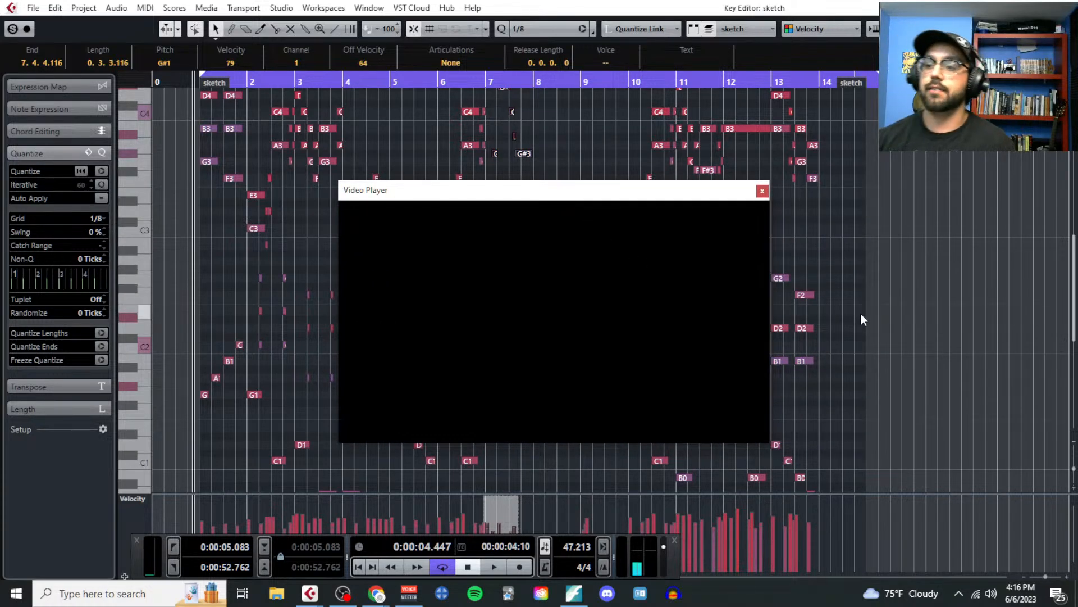
pyautogui.press('space')
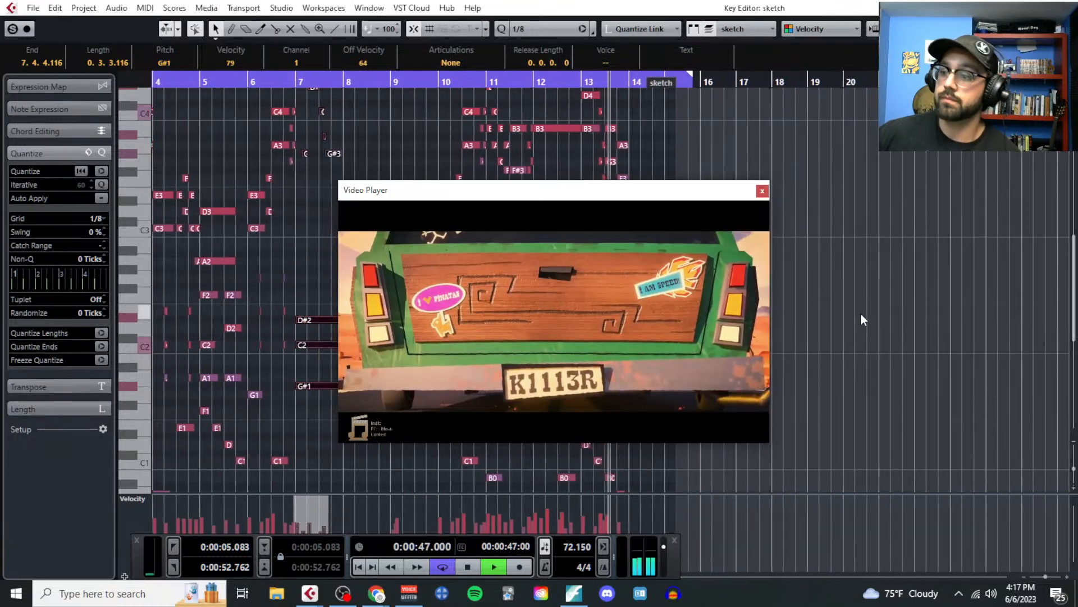
# Step: Close the Video Player, stop playback, and select all the sketch's notes from bar 10 to the end
pyautogui.click(762, 191)
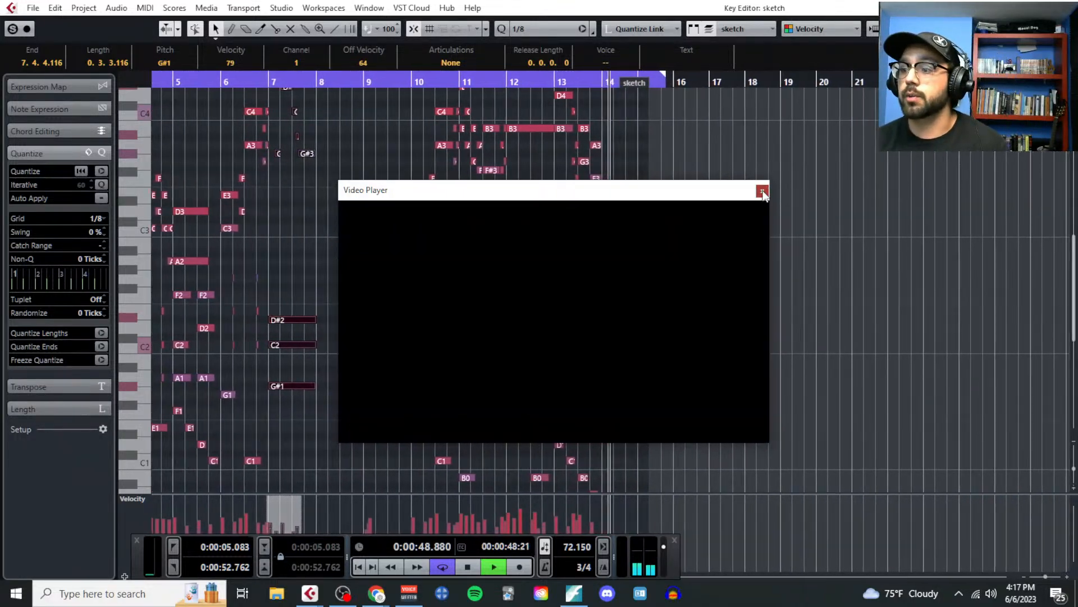
pyautogui.press('space')
pyautogui.scroll(3, 400, 278)
pyautogui.scroll(6, 460, 304)
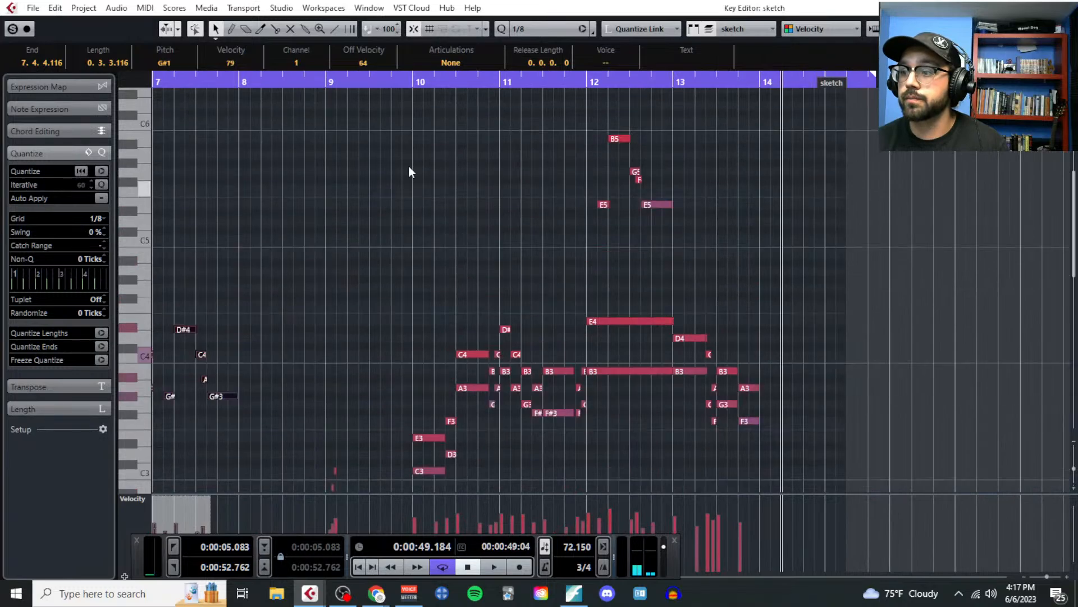
pyautogui.moveTo(399, 116); pyautogui.dragTo(831, 386)
pyautogui.scroll(-9, 814, 365)
pyautogui.scroll(6, 505, 348)
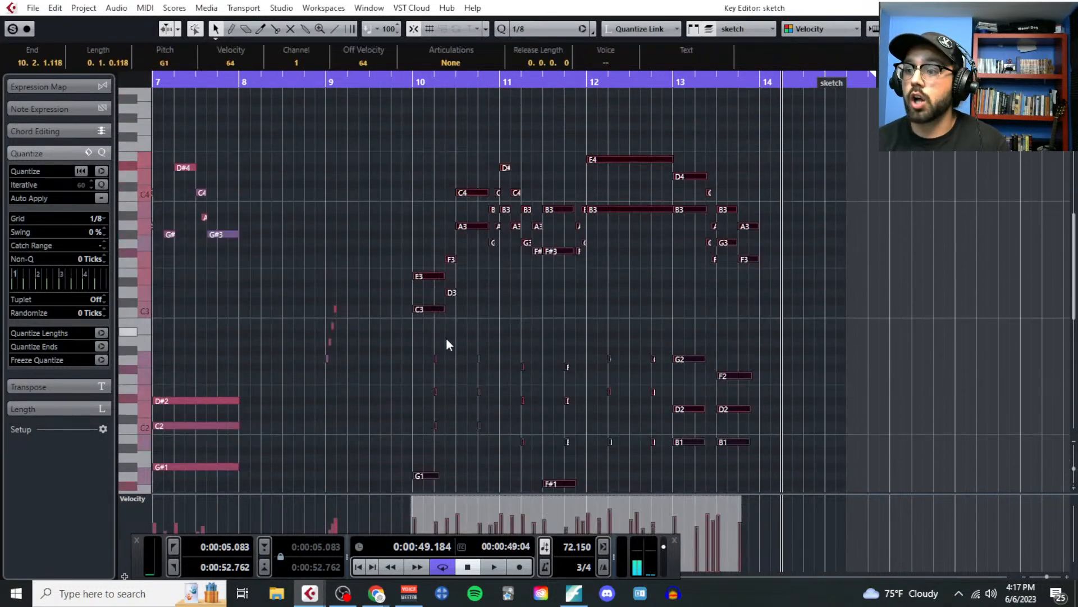
pyautogui.scroll(3, 419, 343)
pyautogui.scroll(-3, 443, 365)
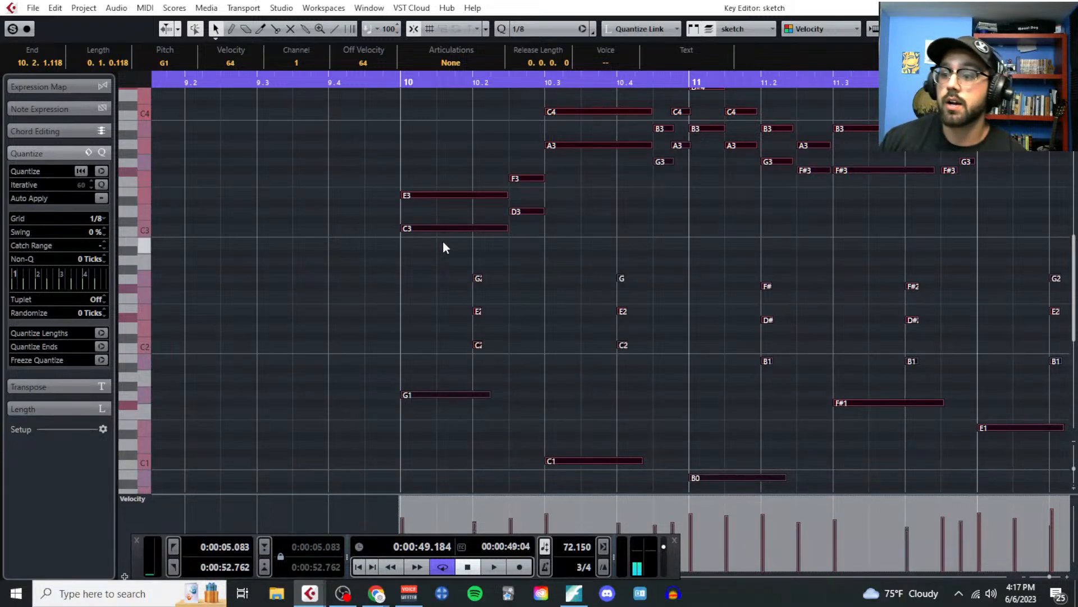
# Step: Transpose the selected notes from bar 10 onward up seven semitones, and deselect them
pyautogui.scroll(8, 443, 247)
pyautogui.press('Up')
pyautogui.press('Up')
pyautogui.press('Up')
pyautogui.press('Up')
pyautogui.press('Up')
pyautogui.press('Up')
pyautogui.press('Up')
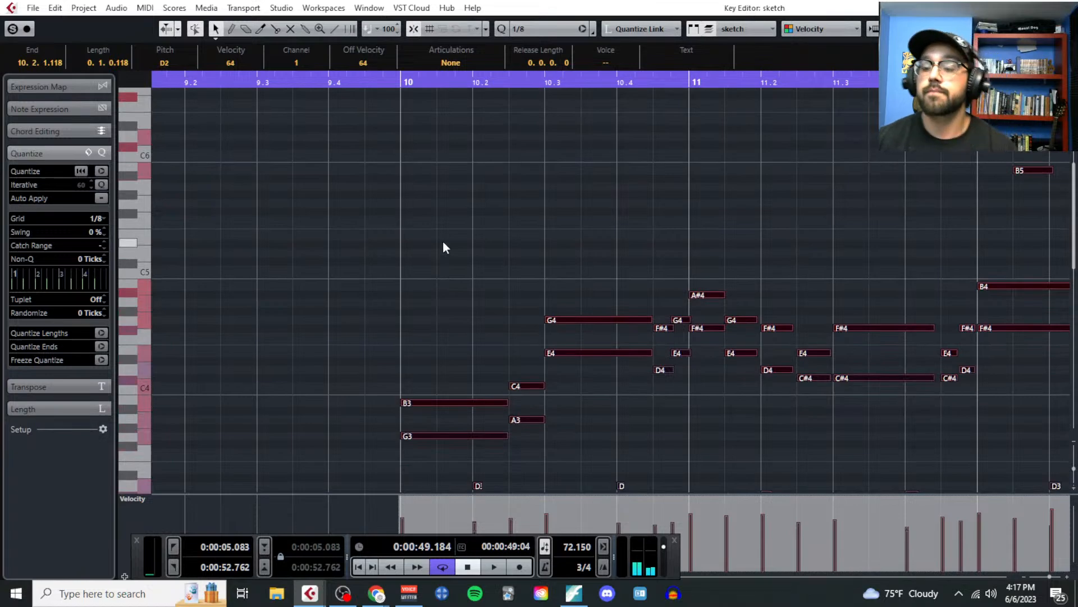
pyautogui.scroll(-6, 444, 248)
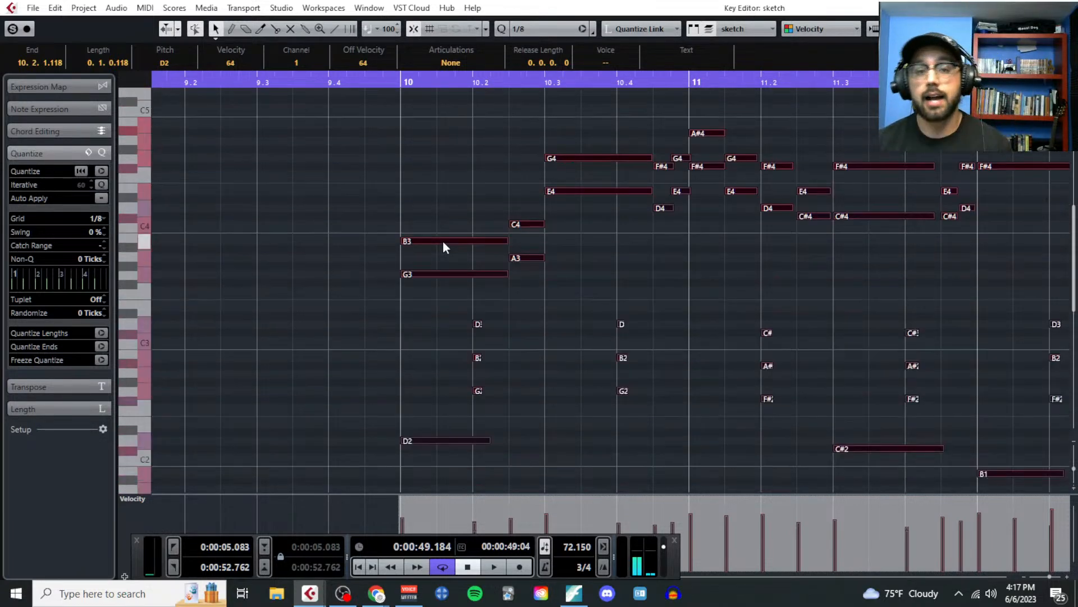
pyautogui.click(558, 362)
pyautogui.scroll(-6, 556, 367)
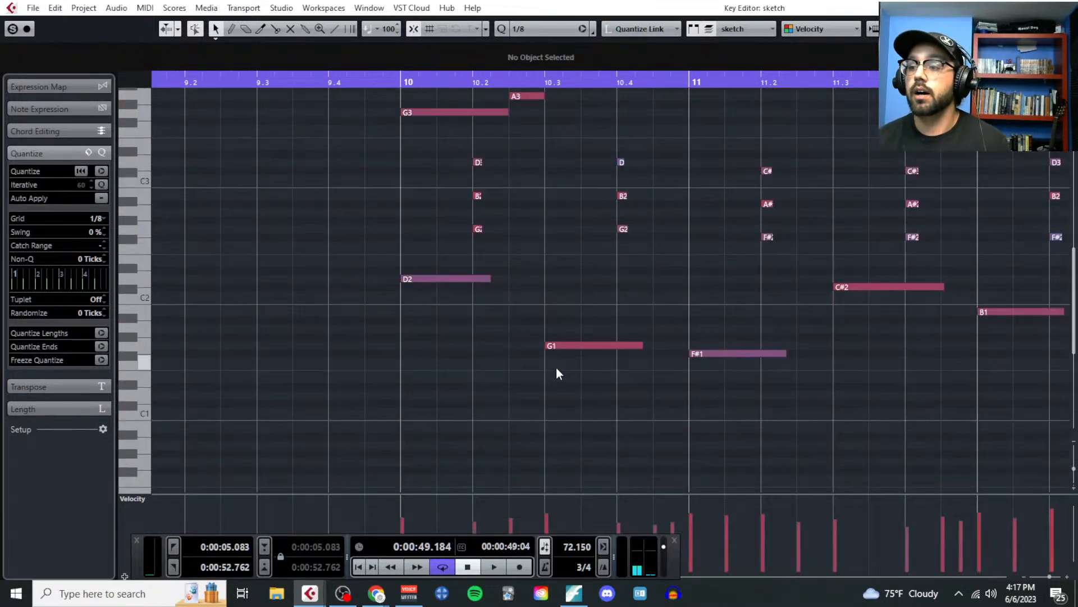
pyautogui.scroll(-4, 541, 349)
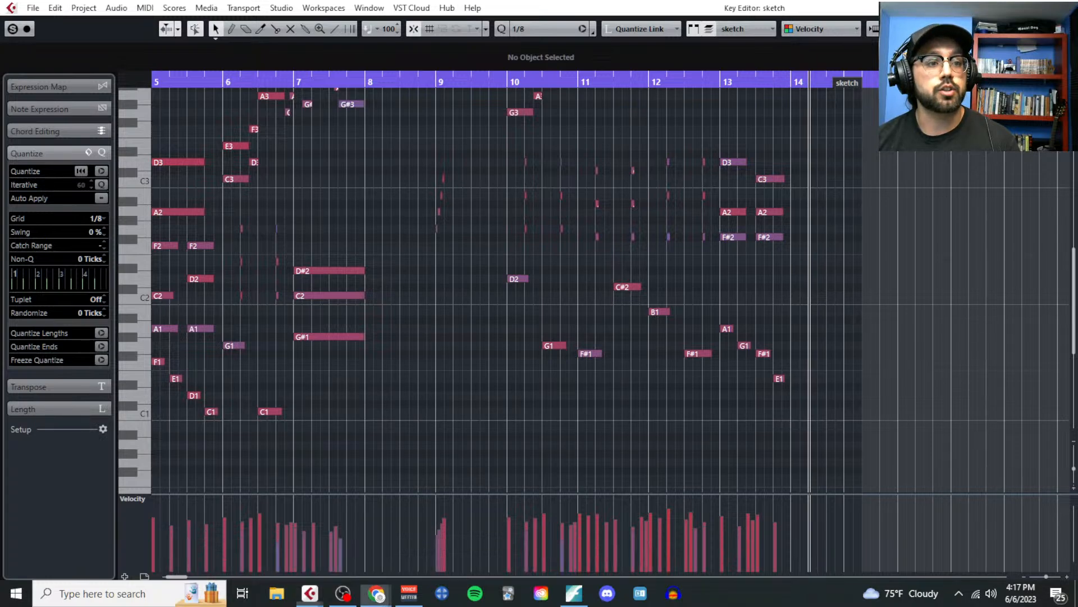
# Step: Switch to the Google Images results for circle of fifths, view the Jade Bultitude worksheet diagram, and close the browser tab
pyautogui.hotkey('alt', 'Tab')
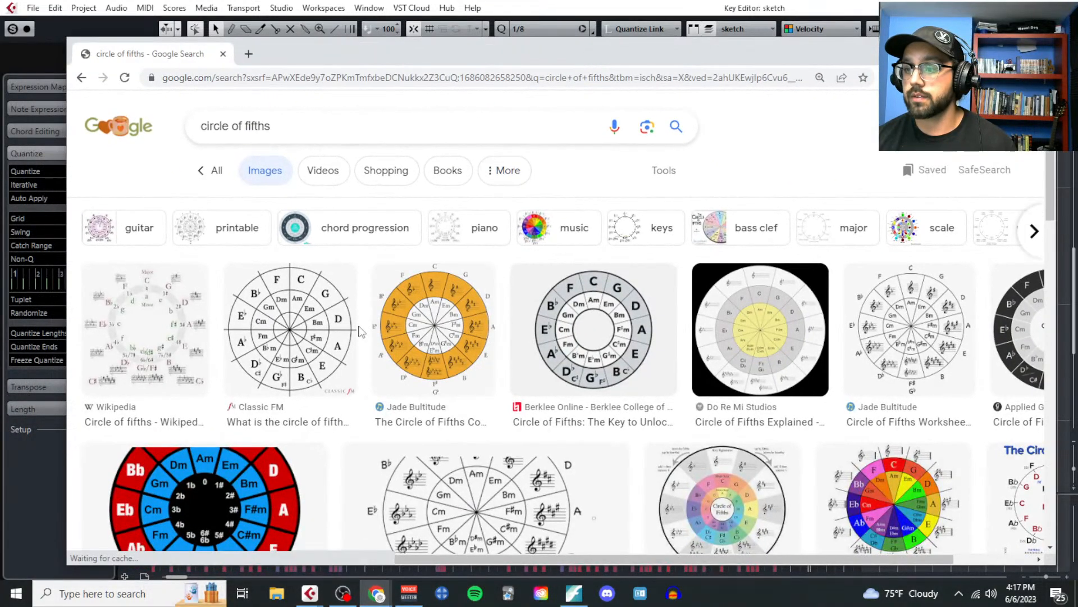
pyautogui.scroll(-1, 607, 331)
pyautogui.click(904, 270)
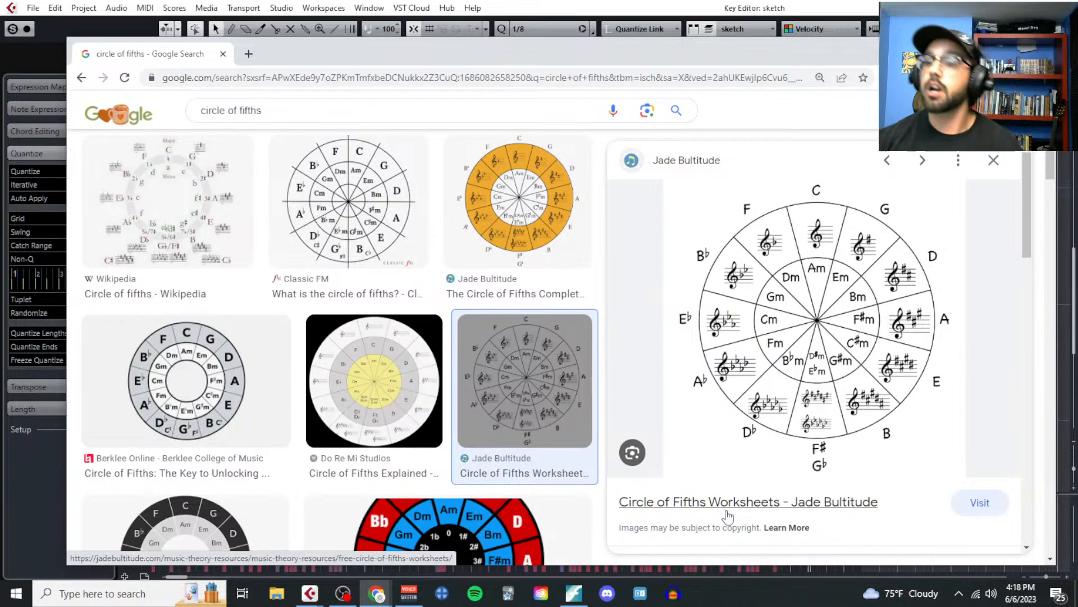
pyautogui.click(222, 53)
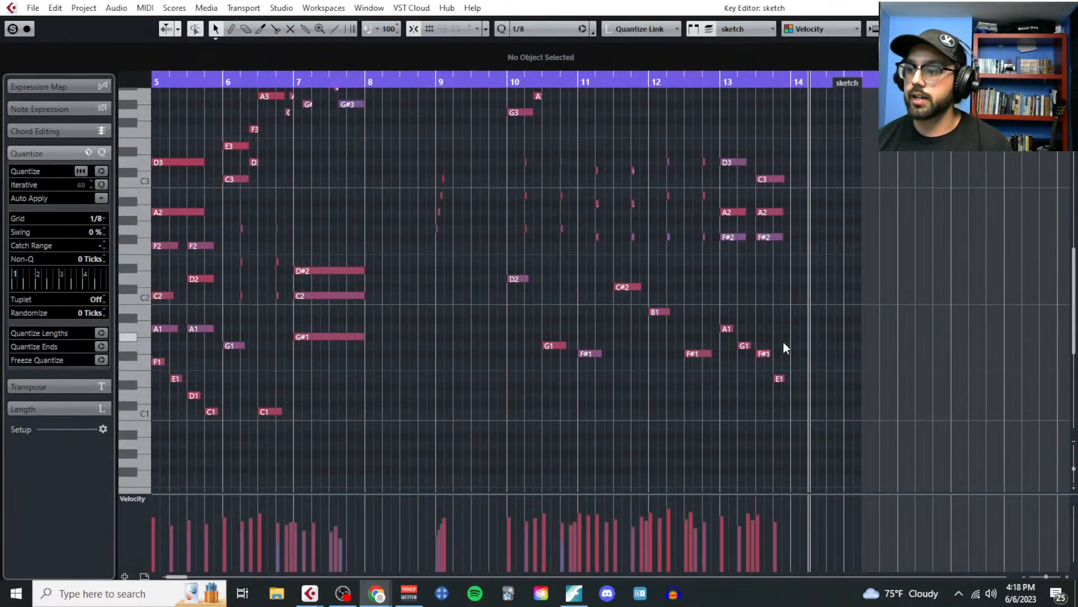
# Step: Play the sketch from bar 6 against the video, then close the Video Player
pyautogui.scroll(2, 618, 258)
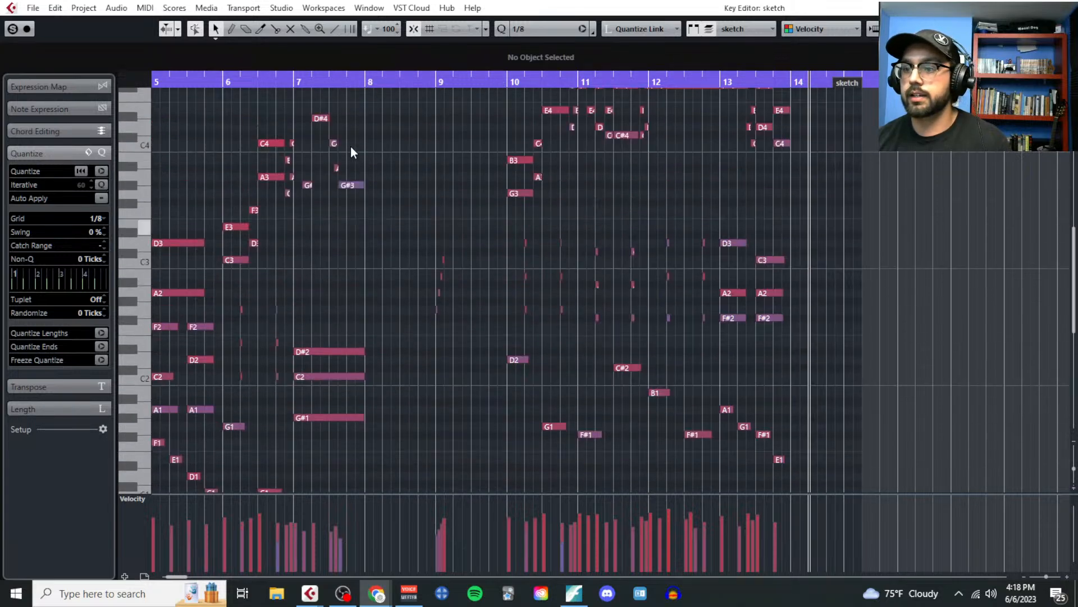
pyautogui.press('F2')
pyautogui.click(225, 82)
pyautogui.press('space')
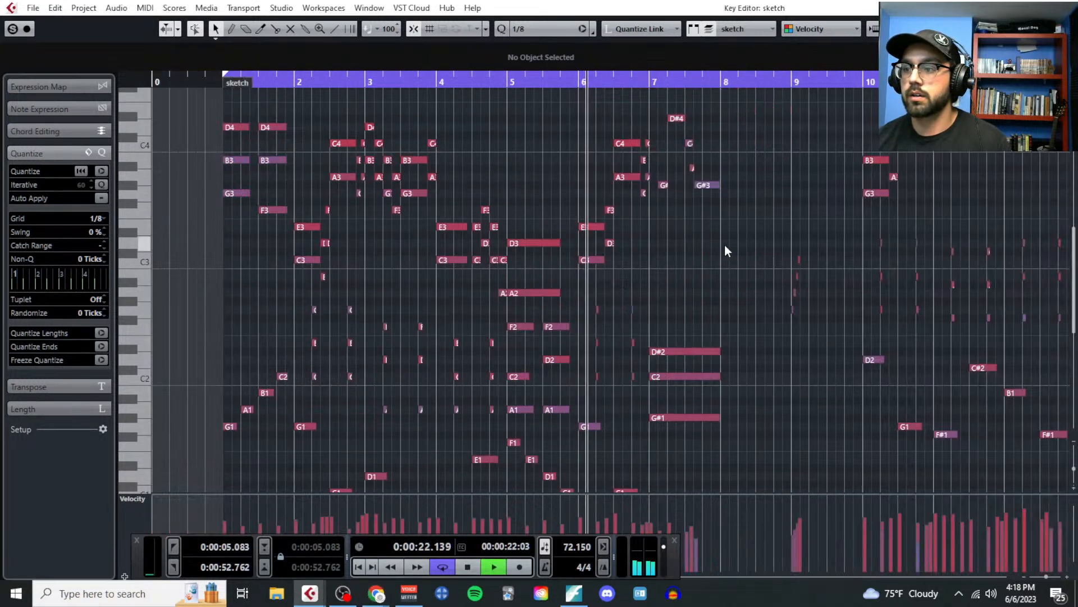
pyautogui.press('F8')
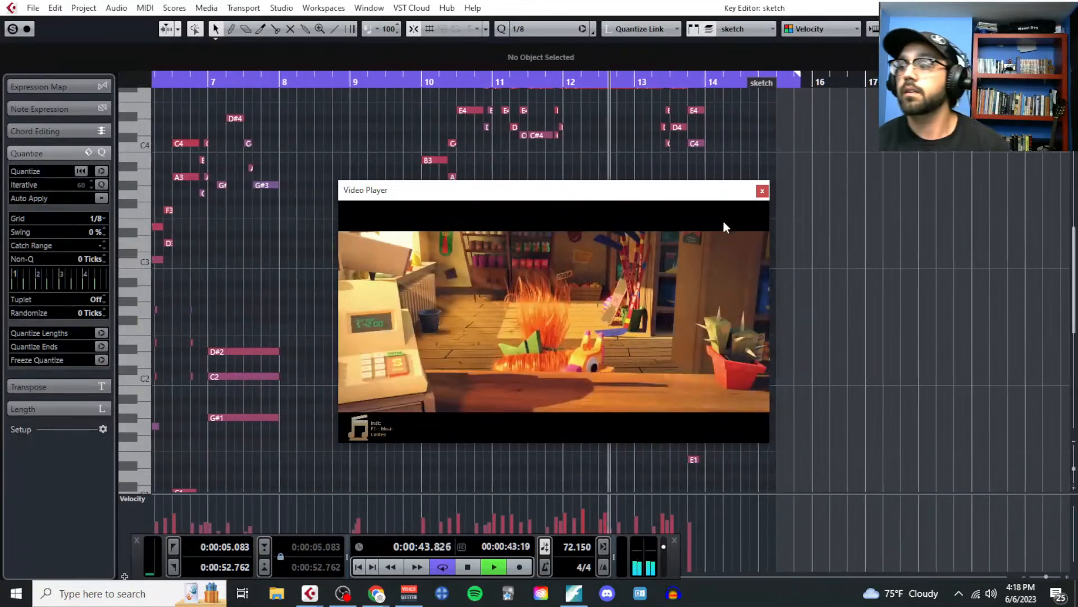
pyautogui.click(762, 191)
# Step: Stop playback, select all notes from bar 10 to the end, and transpose them down one octave
pyautogui.scroll(8, 505, 208)
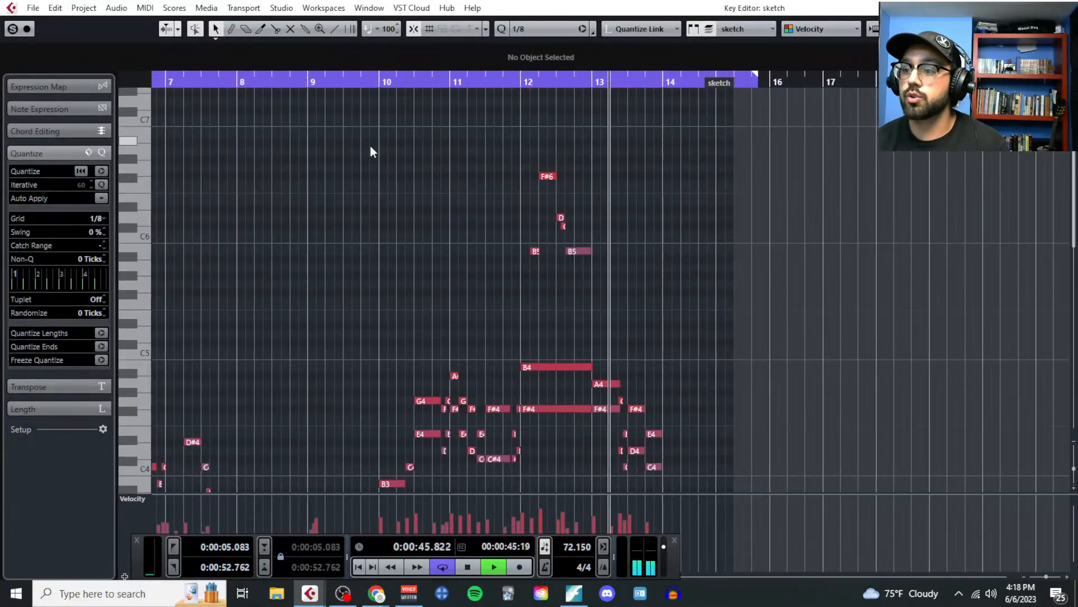
pyautogui.scroll(-10, 658, 279)
pyautogui.moveTo(371, 150); pyautogui.dragTo(726, 449)
pyautogui.press('space')
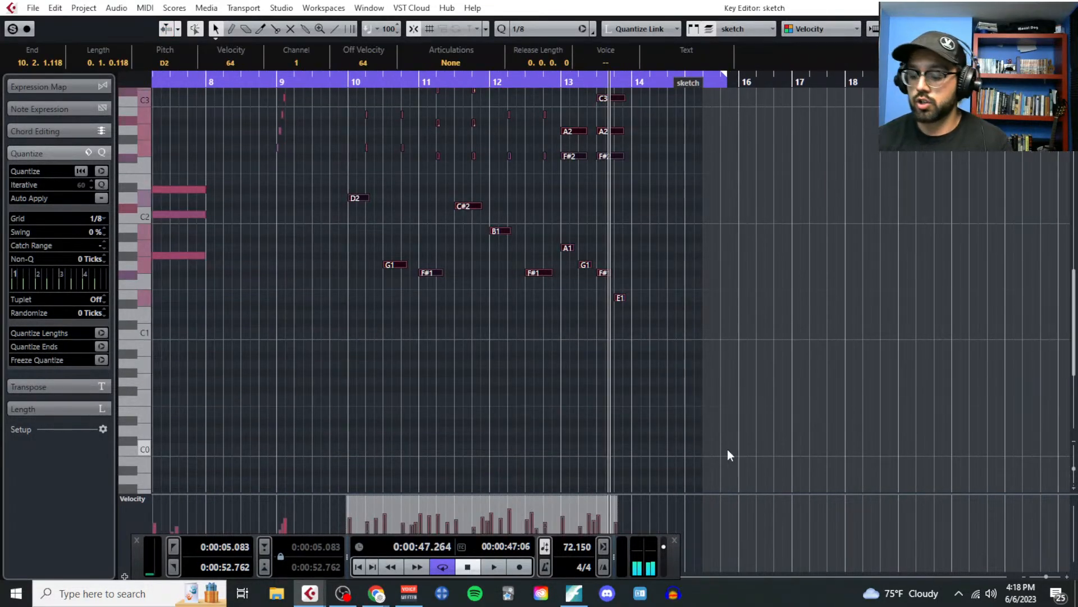
pyautogui.hotkey('shift', 'Down')
# Step: Play the sketch from late in bar 9 against the video, stop at the end, and close the Video Player
pyautogui.click(331, 82)
pyautogui.press('space')
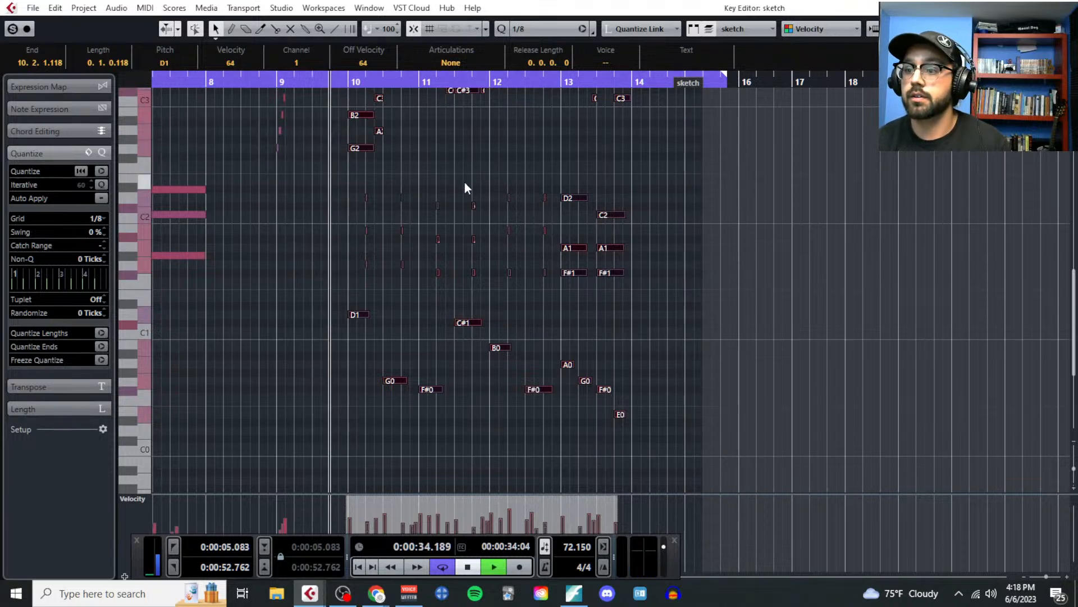
pyautogui.scroll(5, 594, 260)
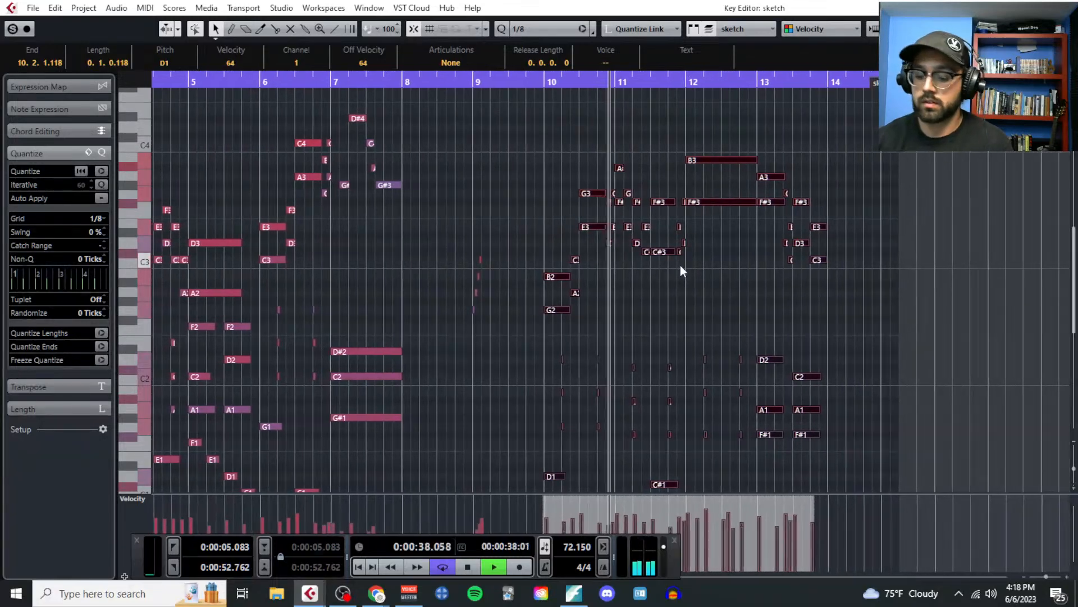
pyautogui.press('F8')
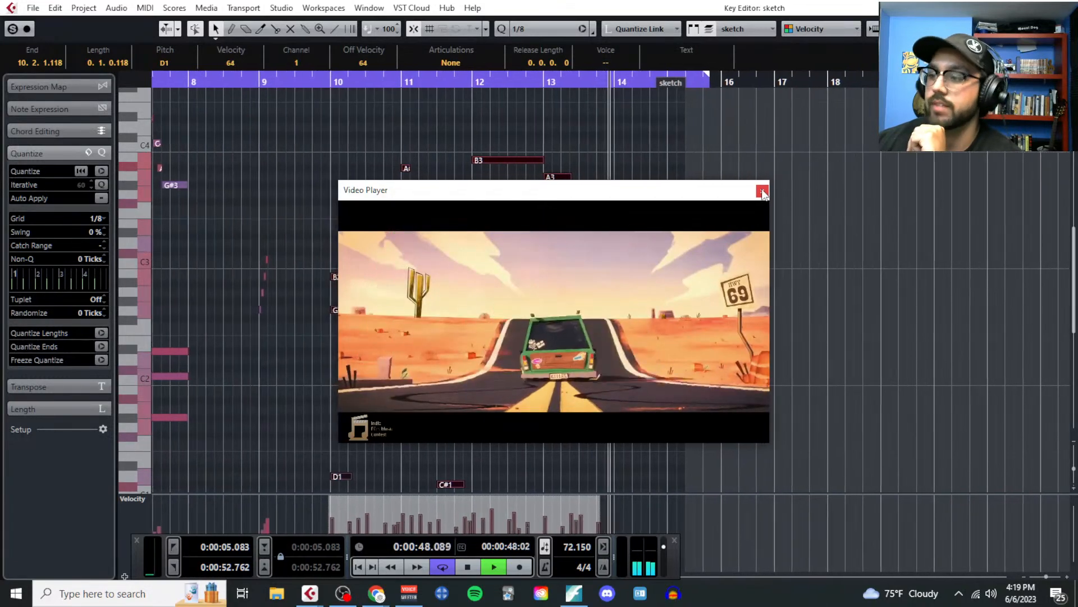
pyautogui.press('space')
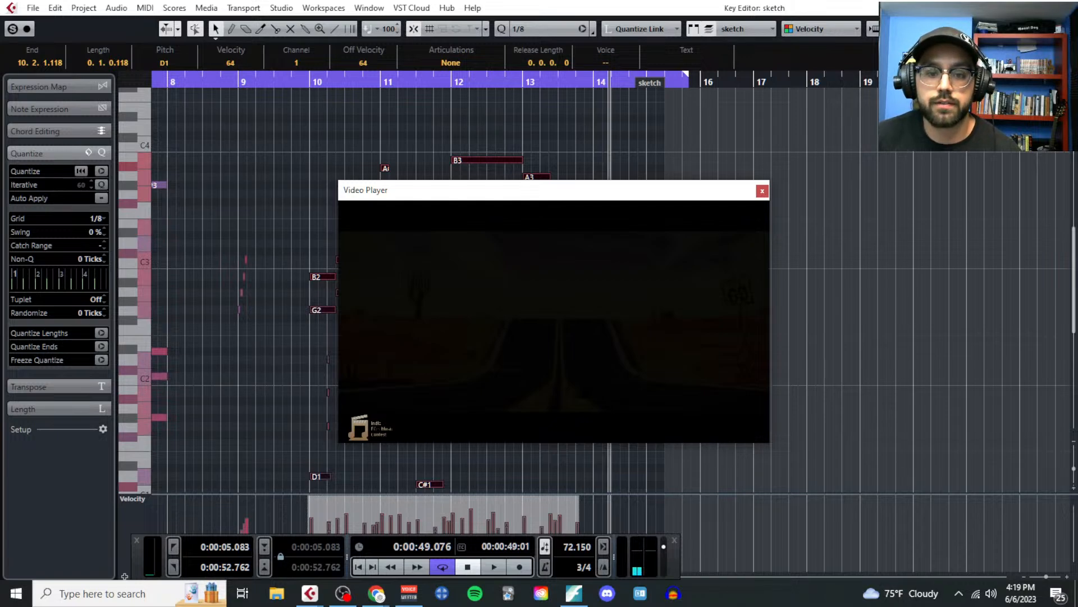
pyautogui.click(762, 191)
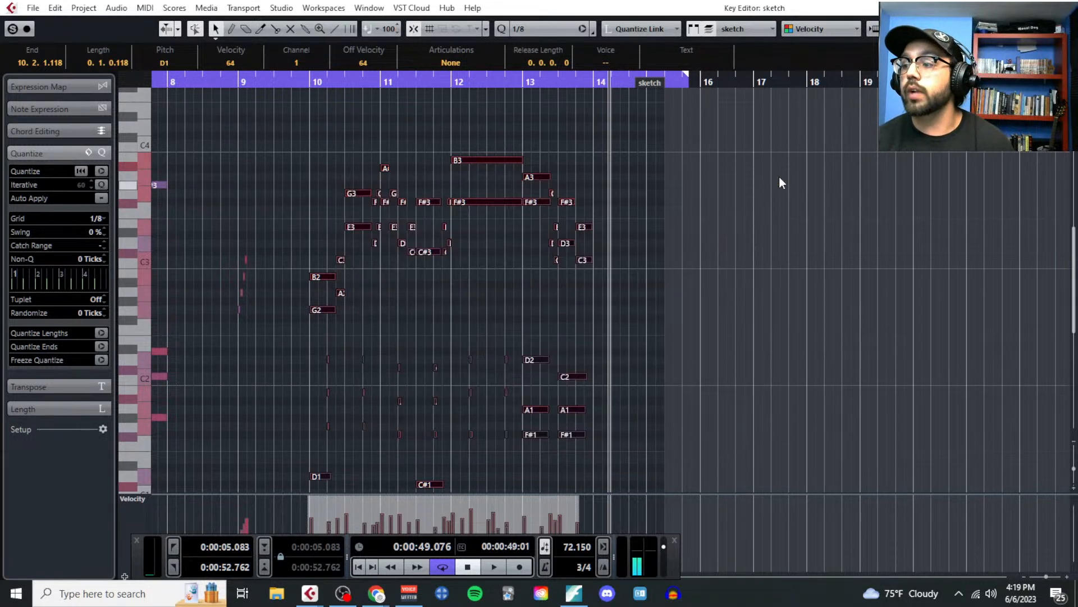
# Step: Return to the Project window to place the playhead at bar 10, and reopen the sketch in the Key Editor
pyautogui.press('Escape')
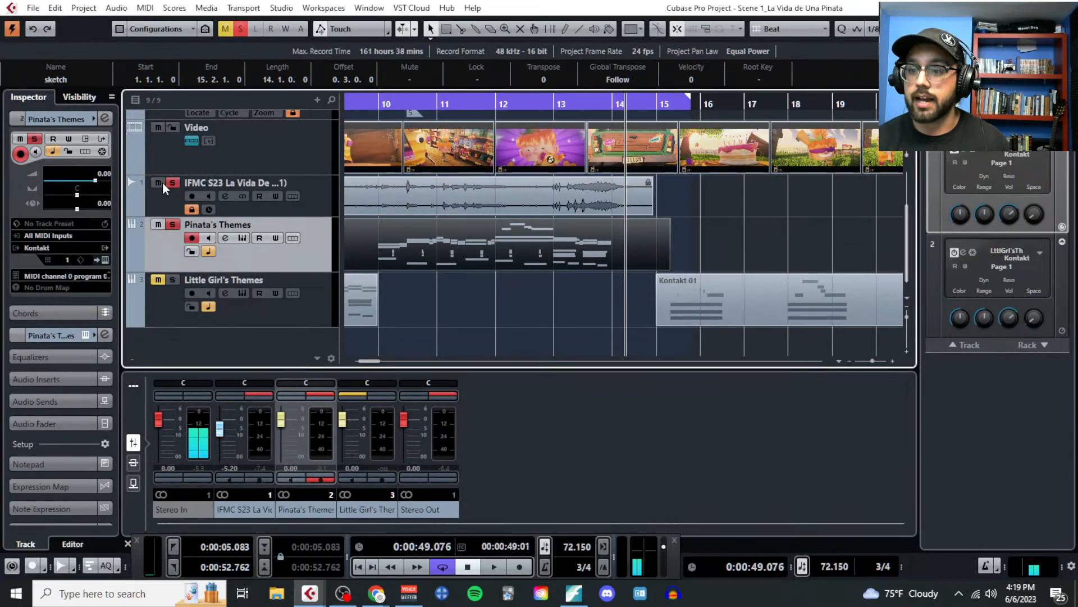
pyautogui.press('g')
pyautogui.press('g')
pyautogui.press('g')
pyautogui.press('g')
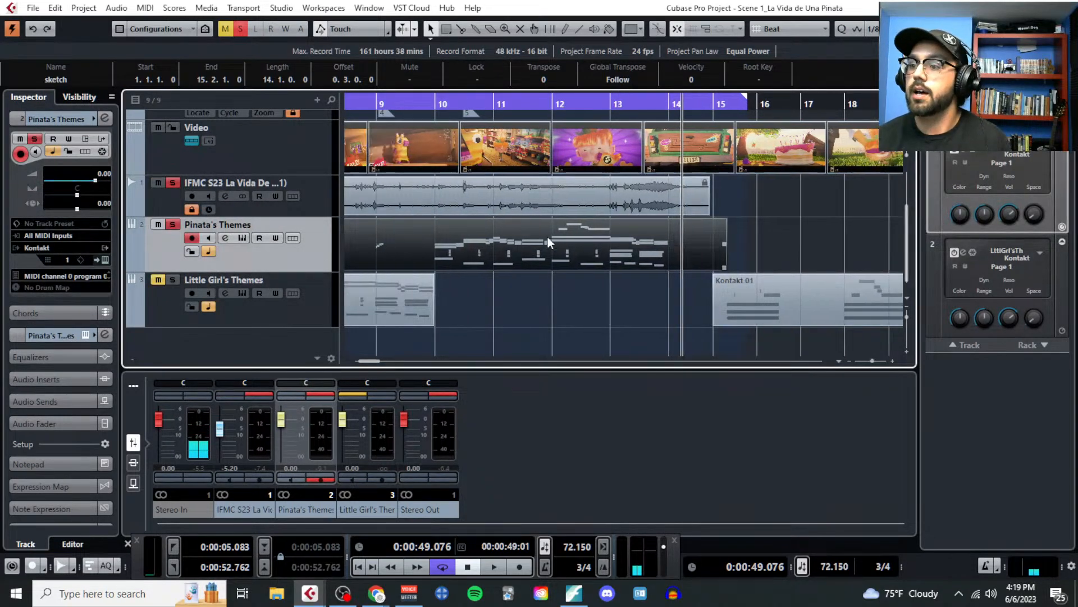
pyautogui.hscroll(-3, 543, 246)
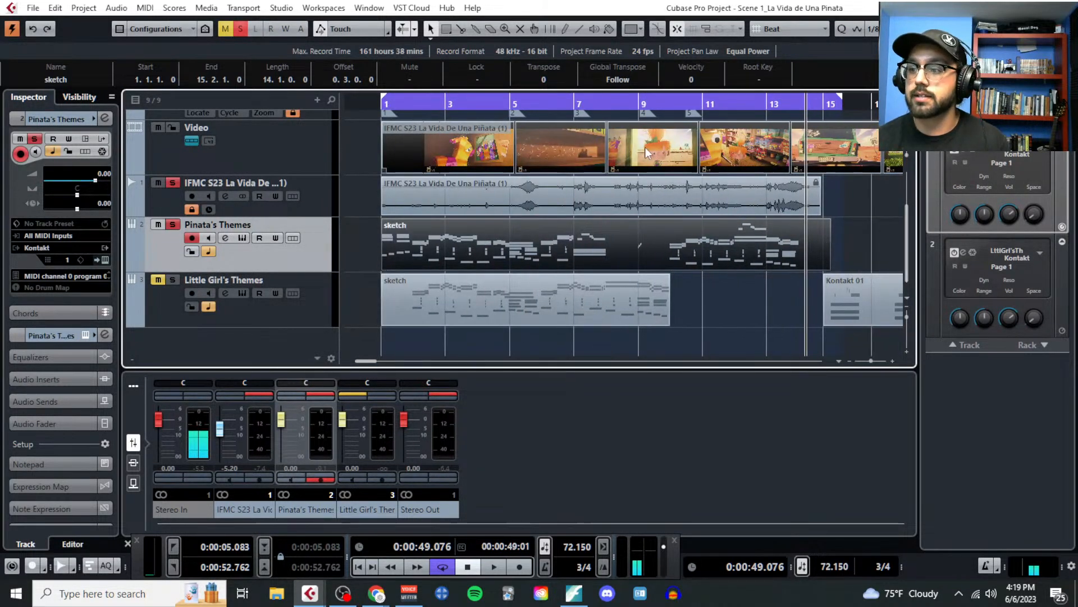
pyautogui.click(674, 101)
pyautogui.click(145, 8)
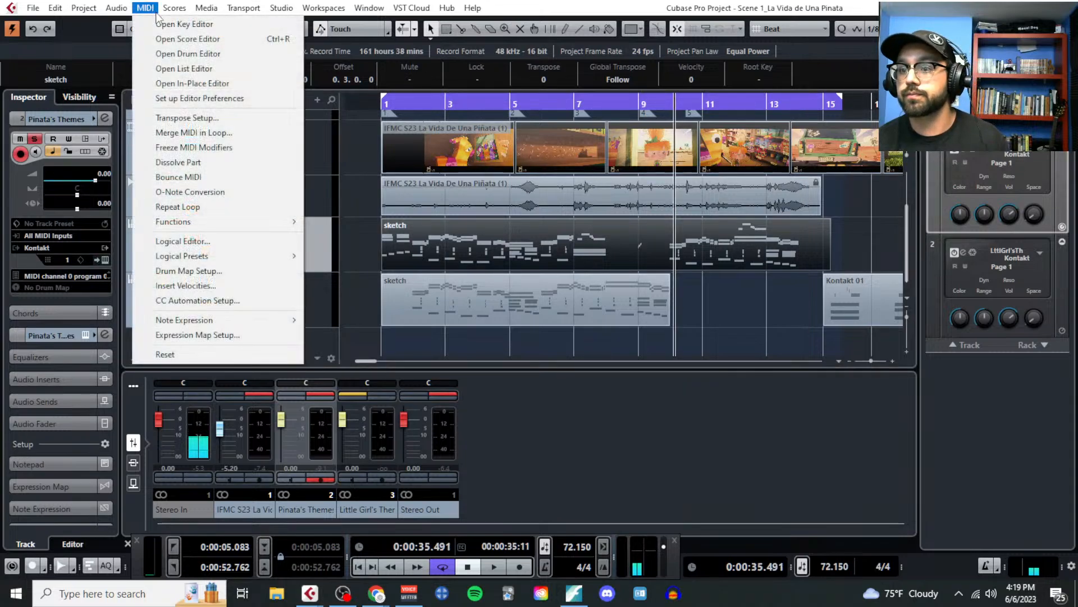
pyautogui.click(163, 21)
# Step: Play the sketch from bar 10 against the video, stop near bar 14, and move the Video Player off the notes
pyautogui.press('F8')
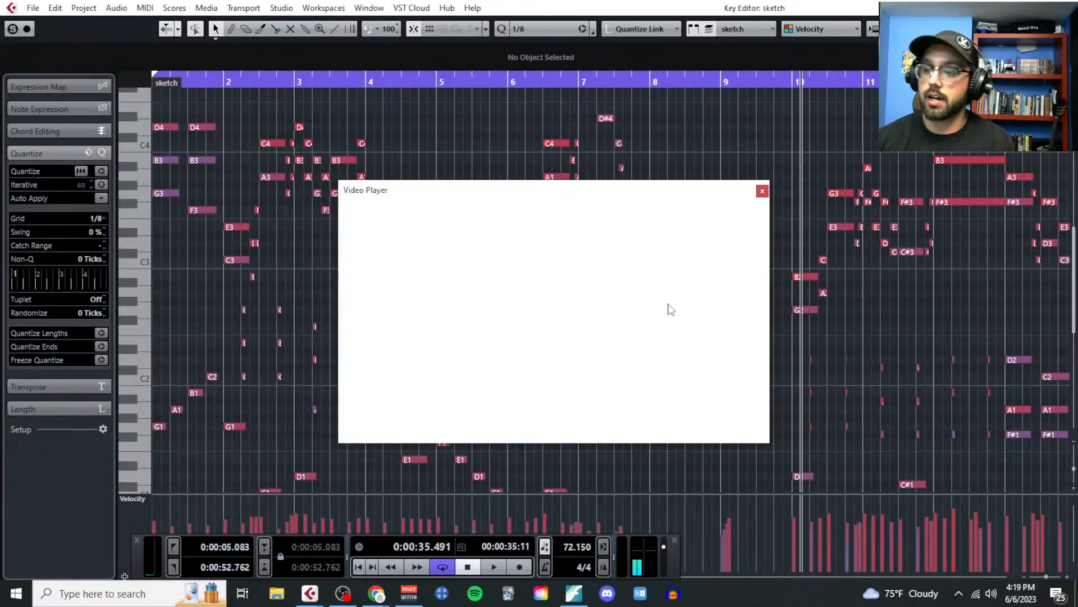
pyautogui.press('space')
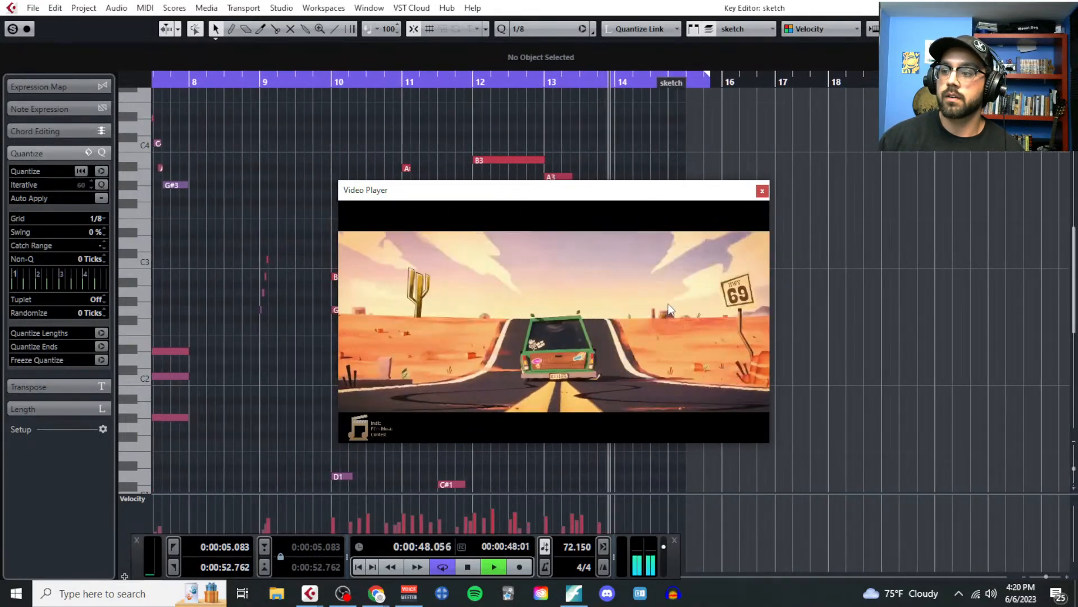
pyautogui.press('space')
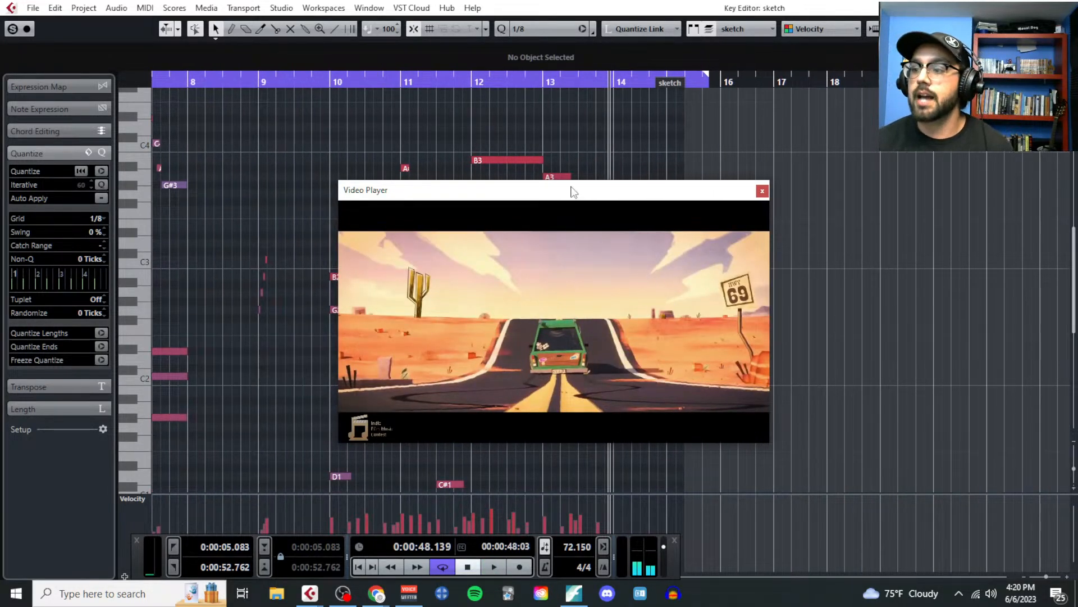
pyautogui.moveTo(576, 191); pyautogui.dragTo(868, 107)
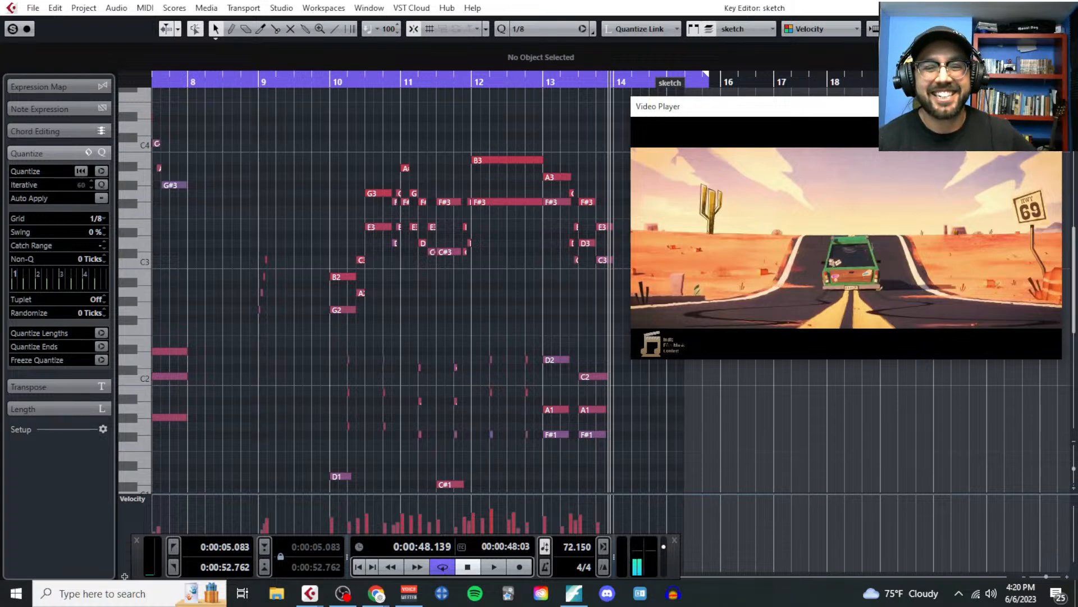
pyautogui.hotkey('alt', 'Tab')
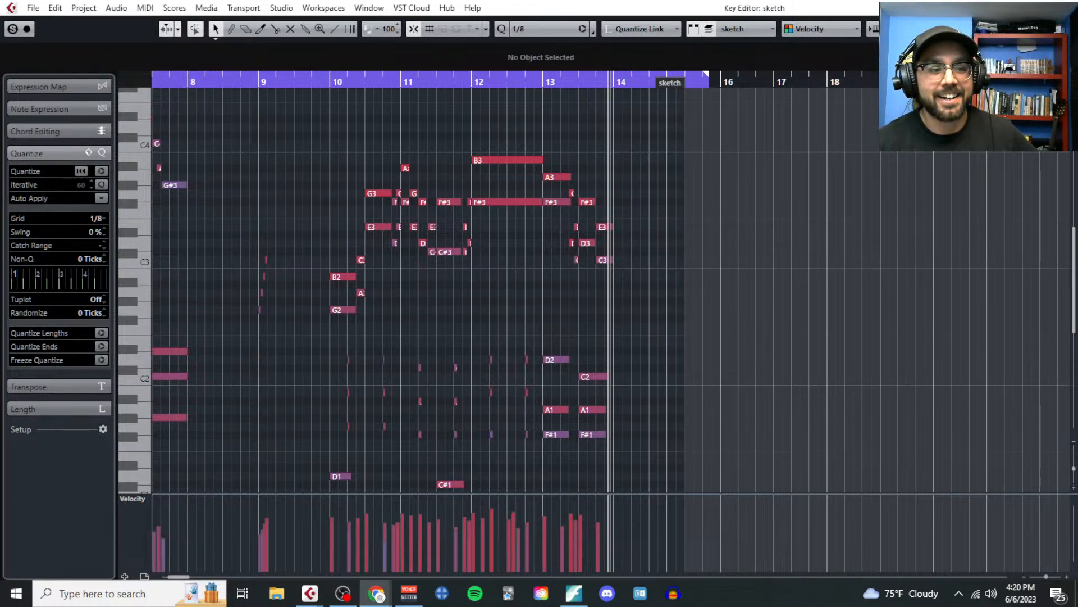